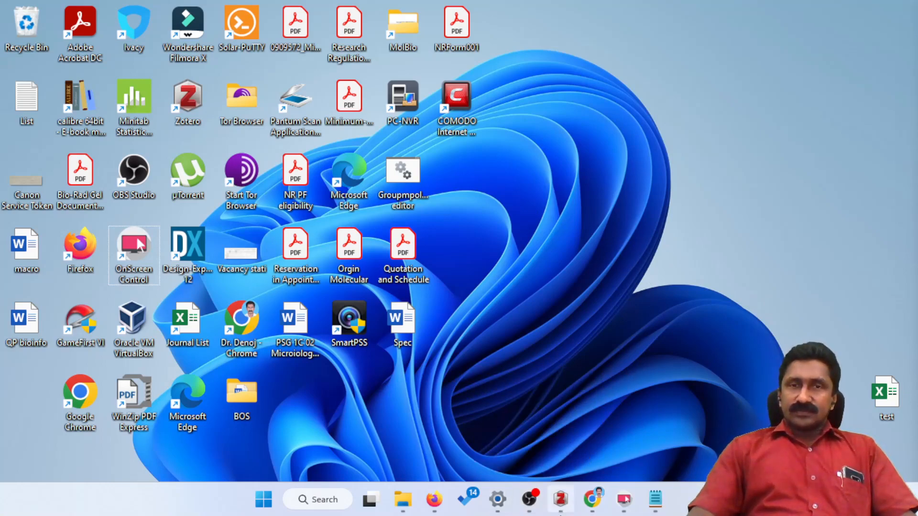
Step: Switch to Firefox and open the Zotero website at zotero.org
mouse_move(648, 510)
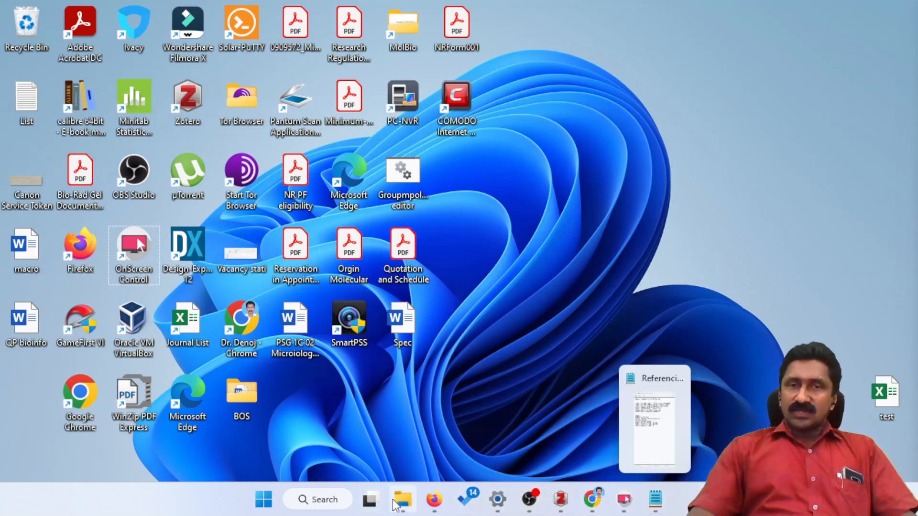
click(434, 499)
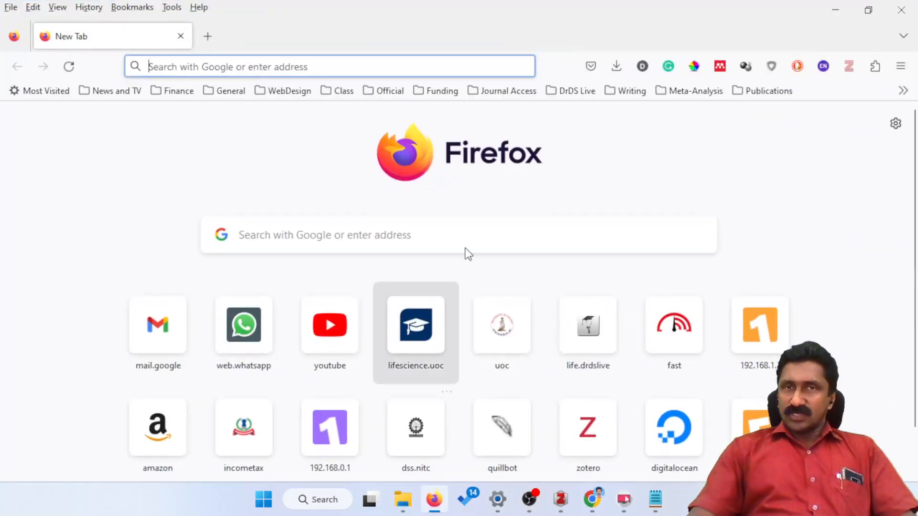
click(388, 237)
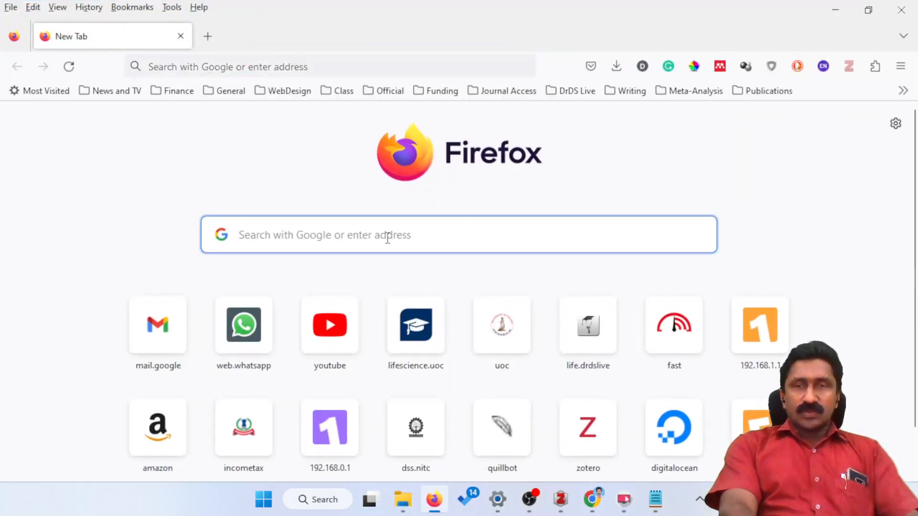
text(zotero.org/)
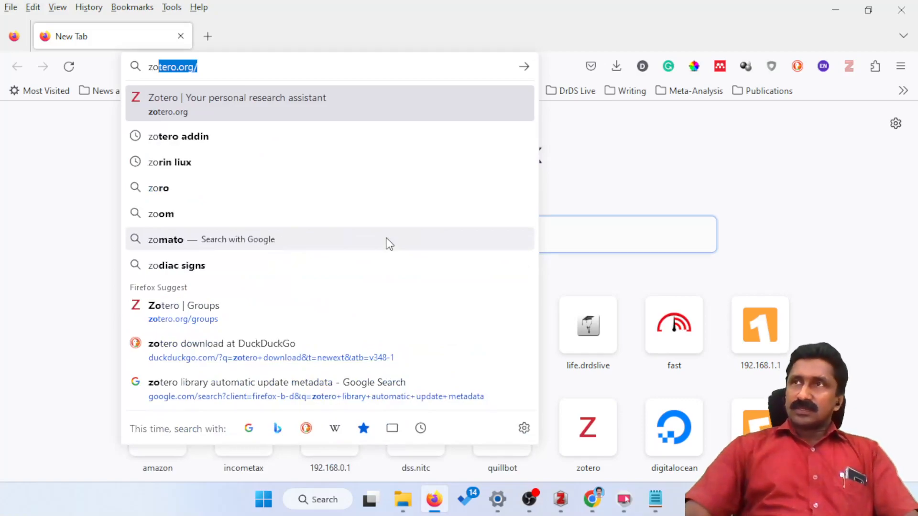
click(347, 123)
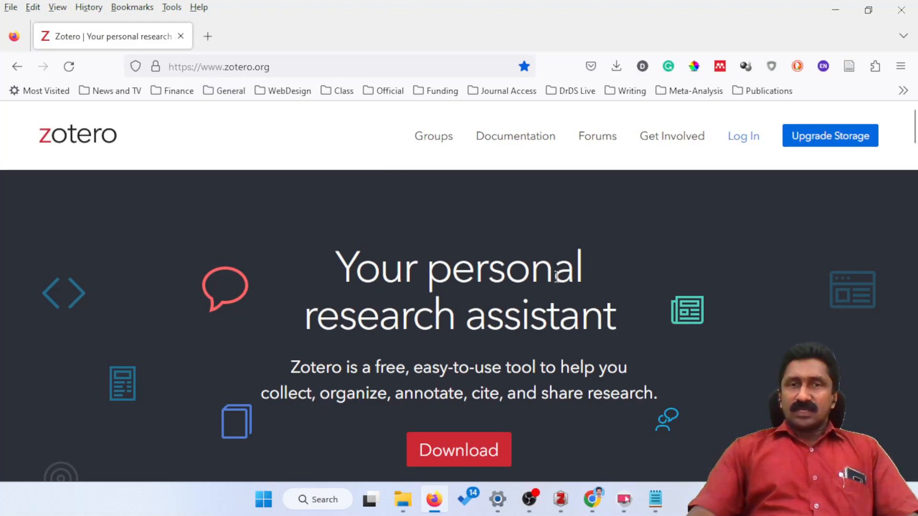
Step: Open Zotero's Downloads page from the home page and reduce the page zoom to 80%
scroll(526, 431, down, 1)
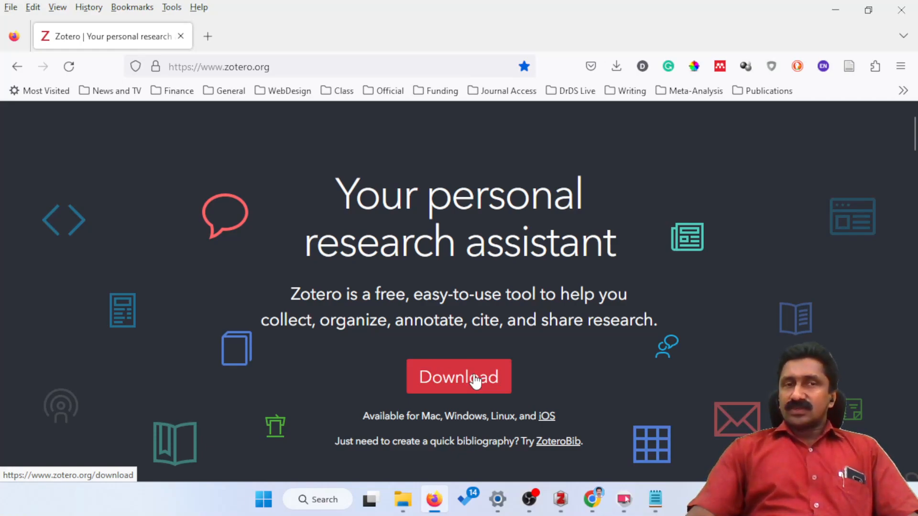
click(474, 380)
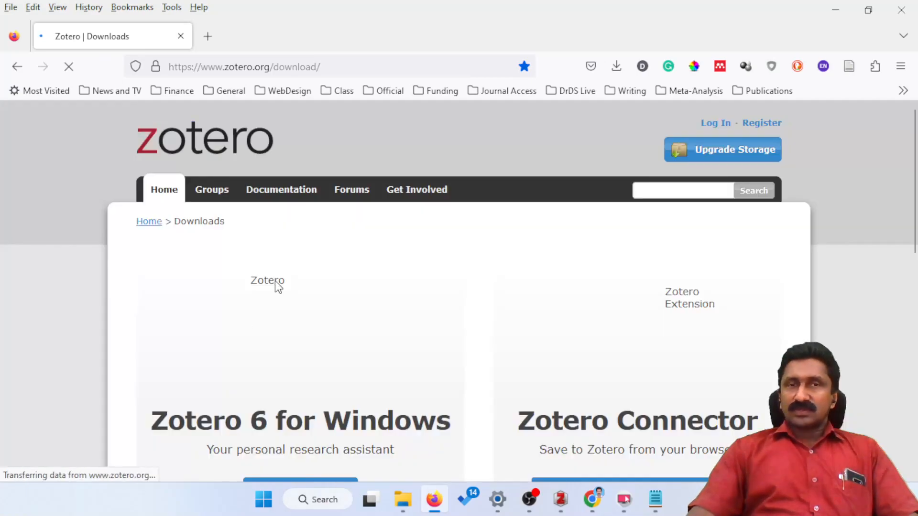
scroll(441, 244, down, 2)
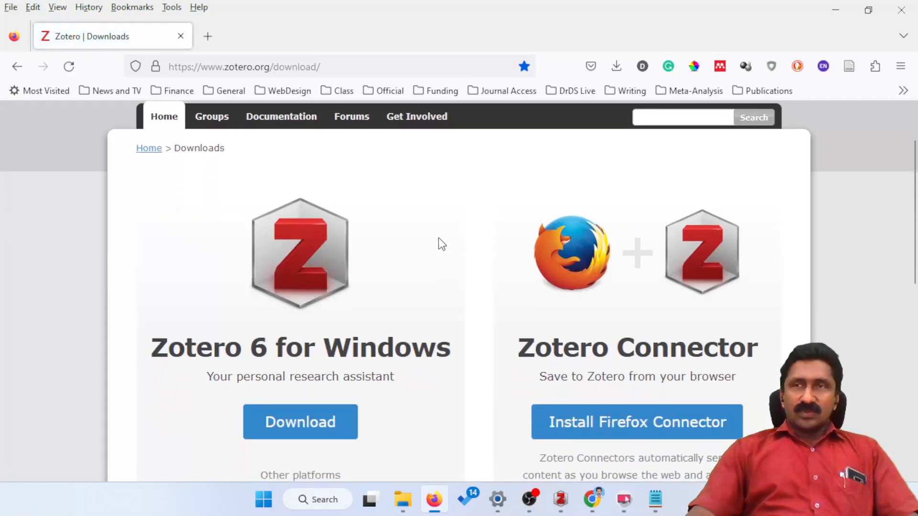
key(ctrl+minus)
key(ctrl+minus)
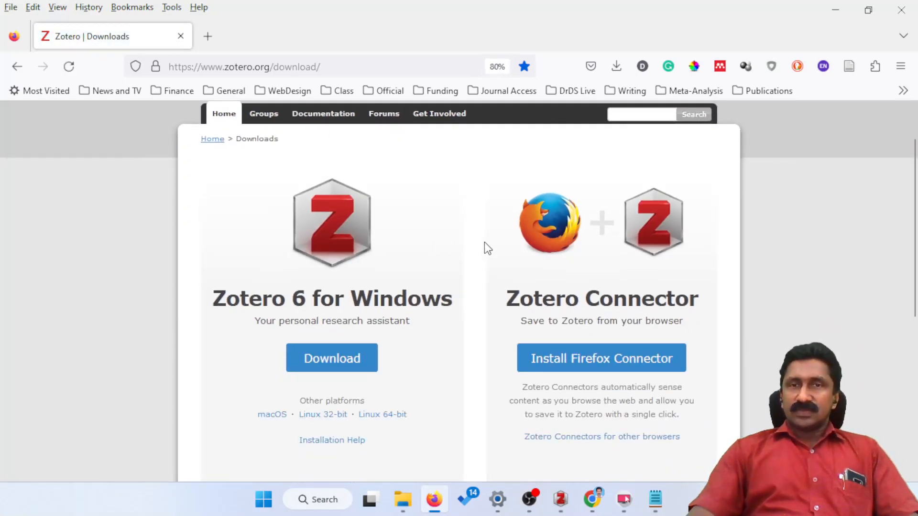
Step: Look over the Downloads page, covering Zotero 6 for Windows, the Zotero Connector and the Plugins section
scroll(484, 241, down, 3)
scroll(480, 243, up, 2)
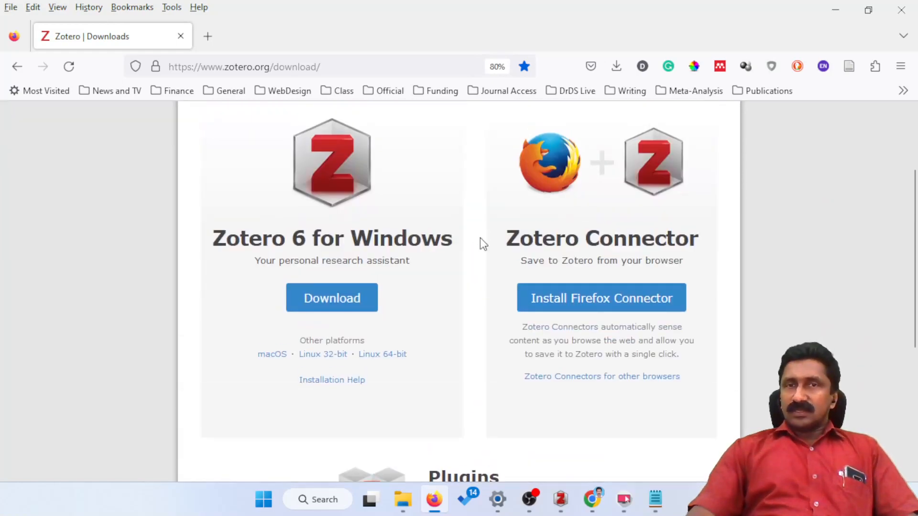
scroll(509, 294, up, 2)
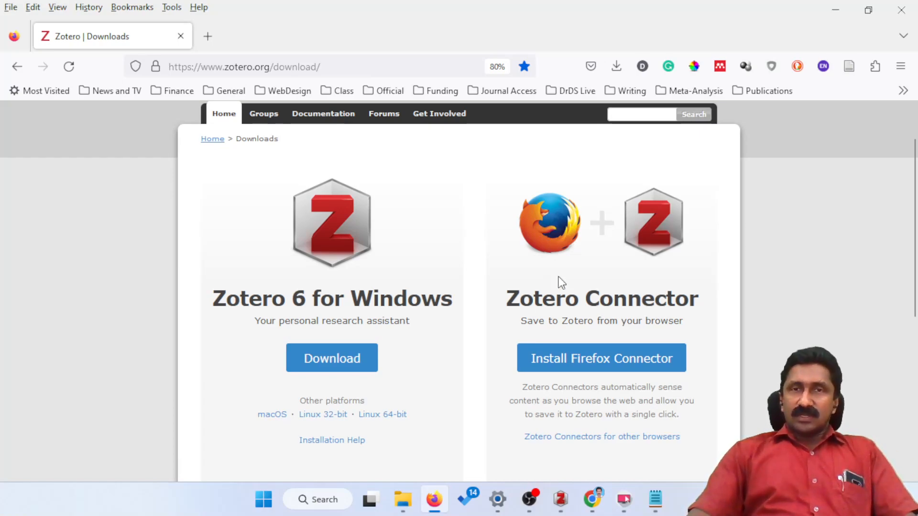
scroll(561, 277, down, 1)
scroll(558, 275, down, 3)
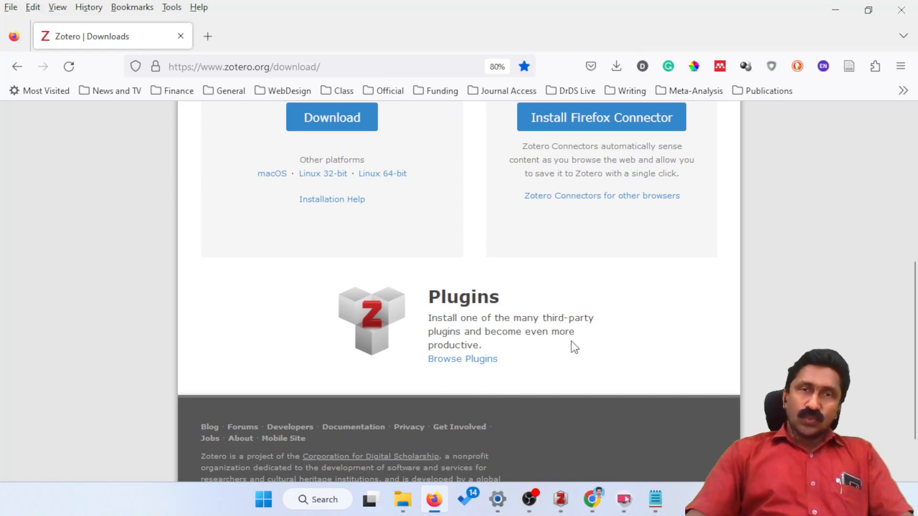
scroll(575, 323, up, 1)
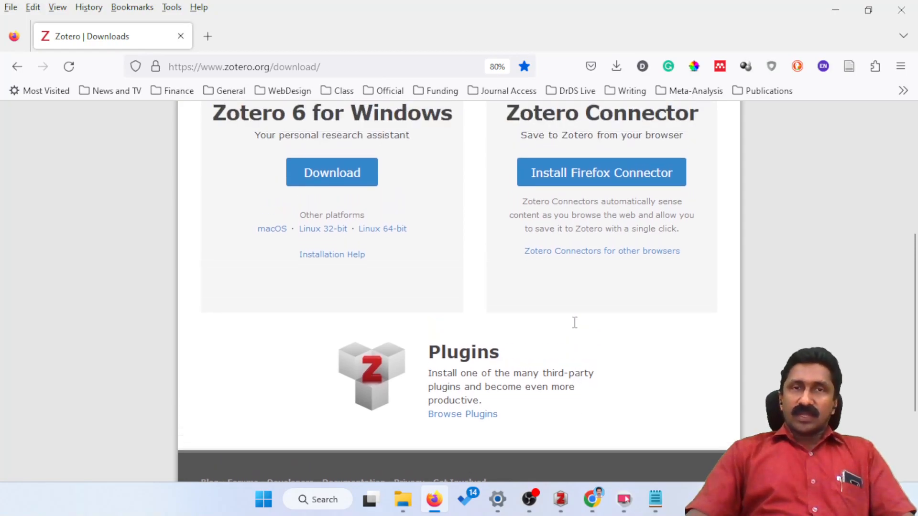
scroll(575, 322, up, 1)
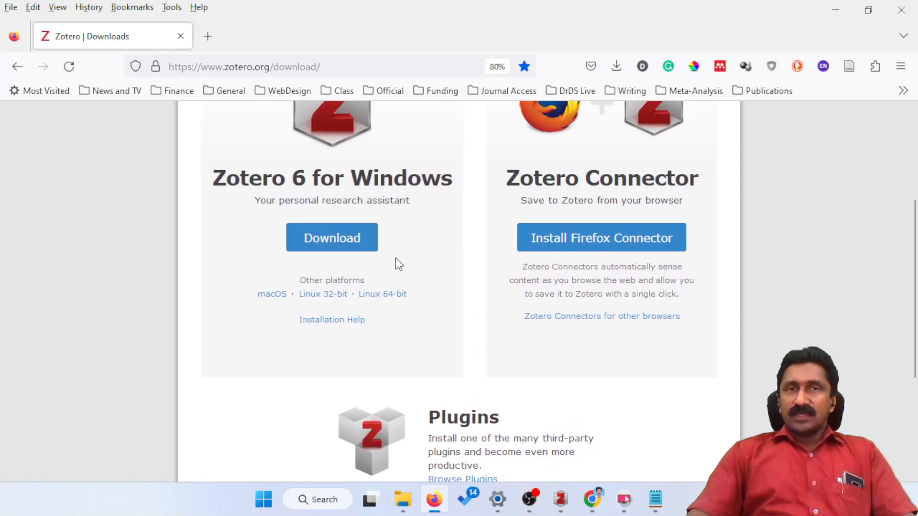
scroll(318, 288, up, 1)
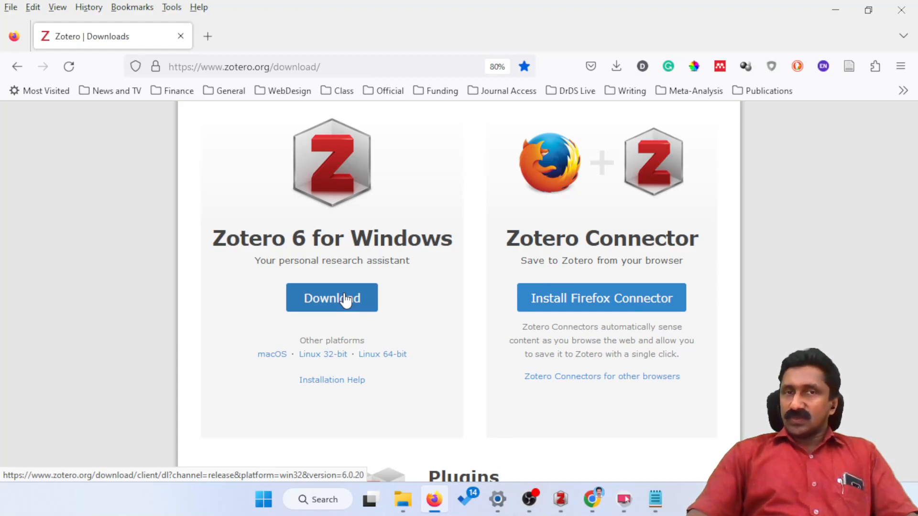
Step: Switch to the Zotero desktop app, view the items in My Library, and minimize it to return to Firefox
click(561, 499)
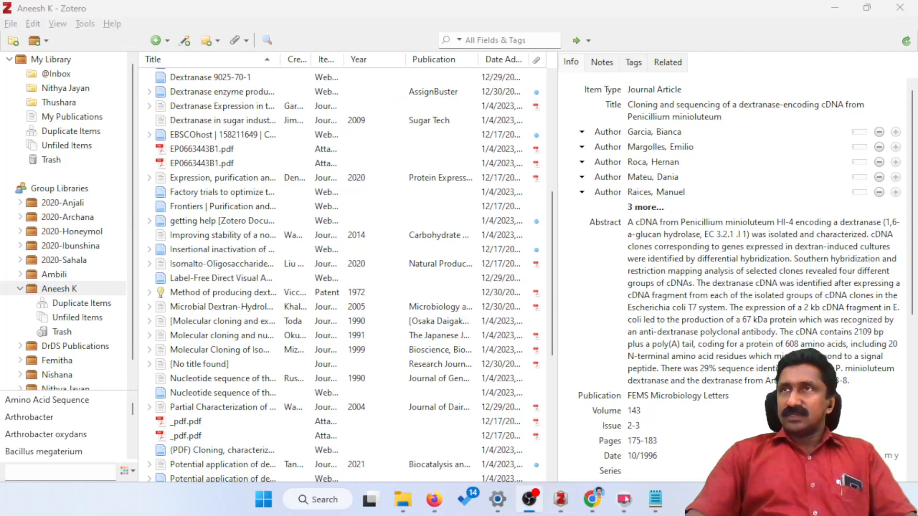
click(231, 8)
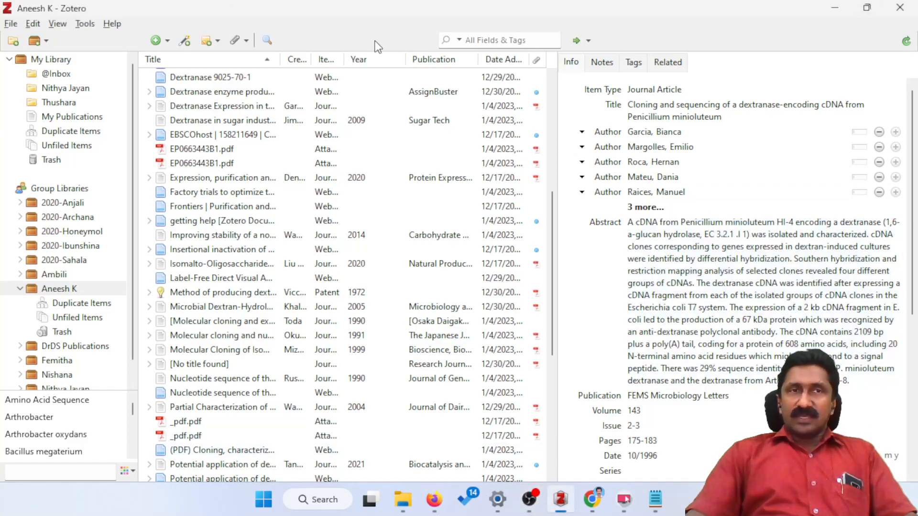
click(70, 59)
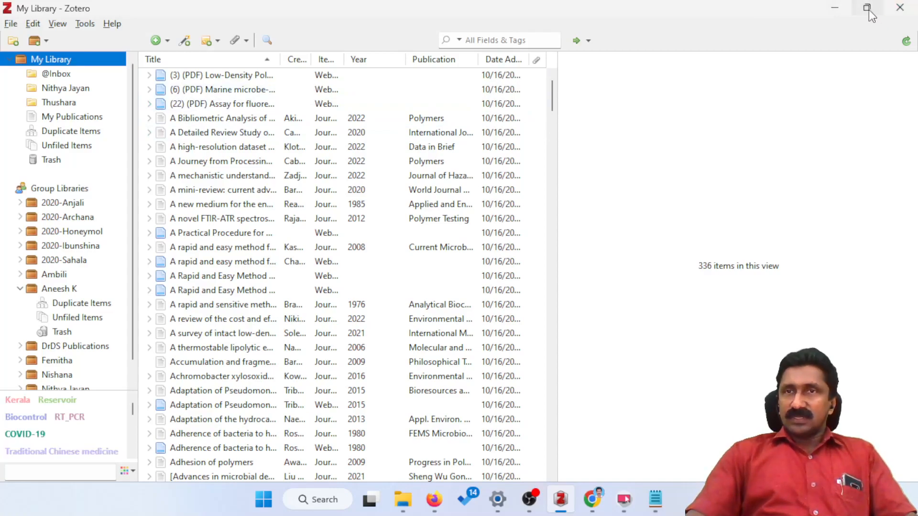
mouse_move(866, 9)
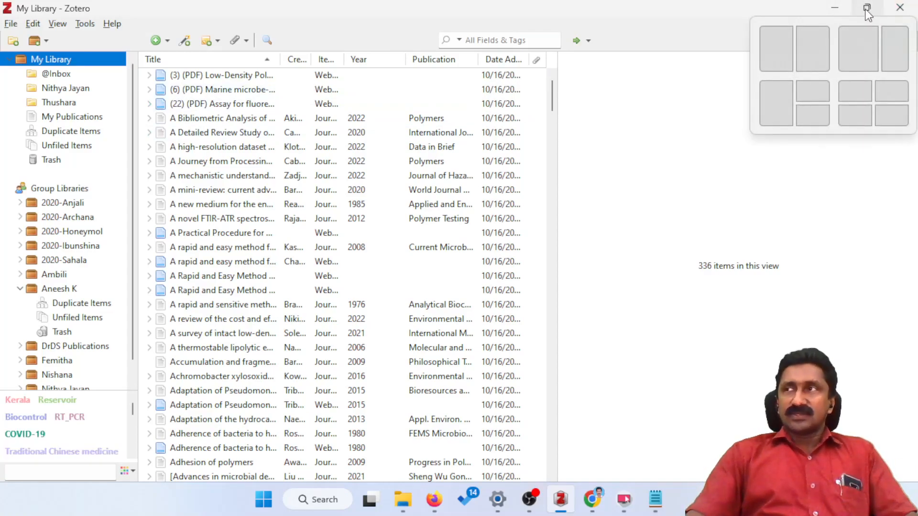
click(835, 8)
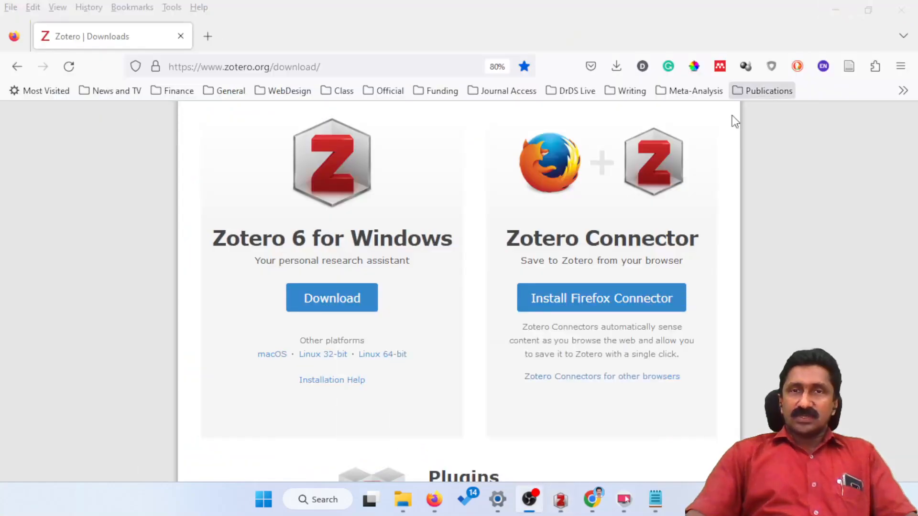
Step: Download the Zotero 6 for Windows installer and dismiss the downloads list
click(323, 305)
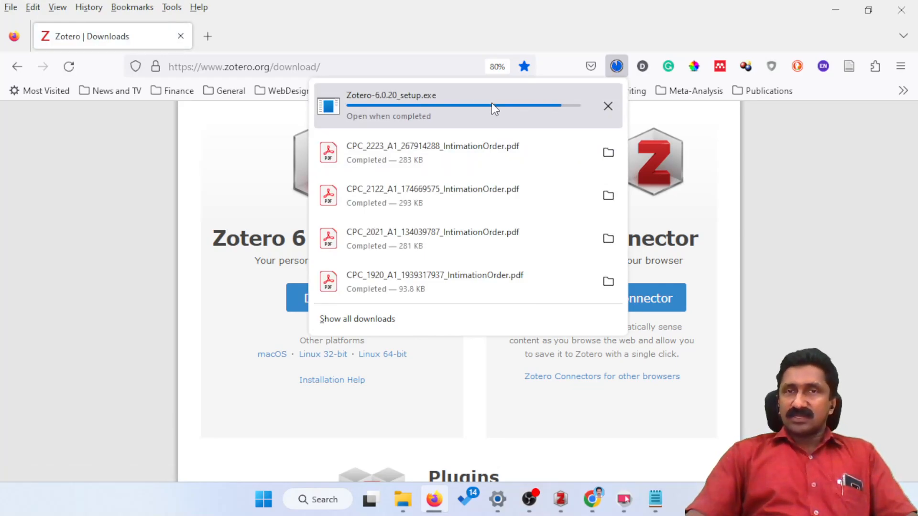
click(189, 353)
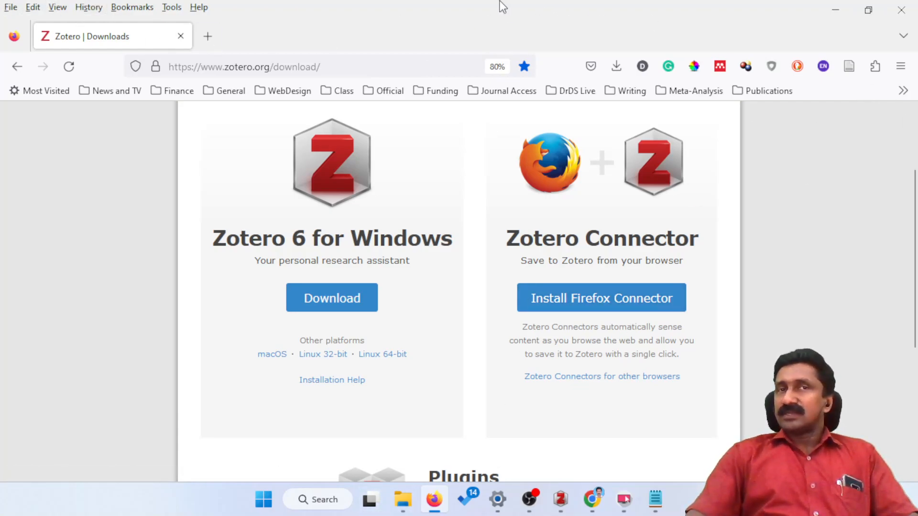
Step: Open the page for browsing third-party Zotero plugins from the Downloads page
scroll(709, 200, up, 3)
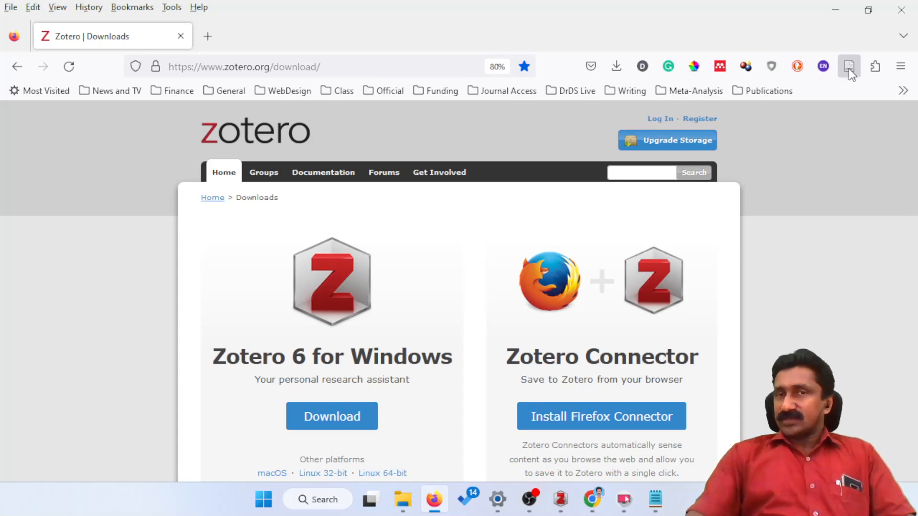
scroll(655, 402, down, 8)
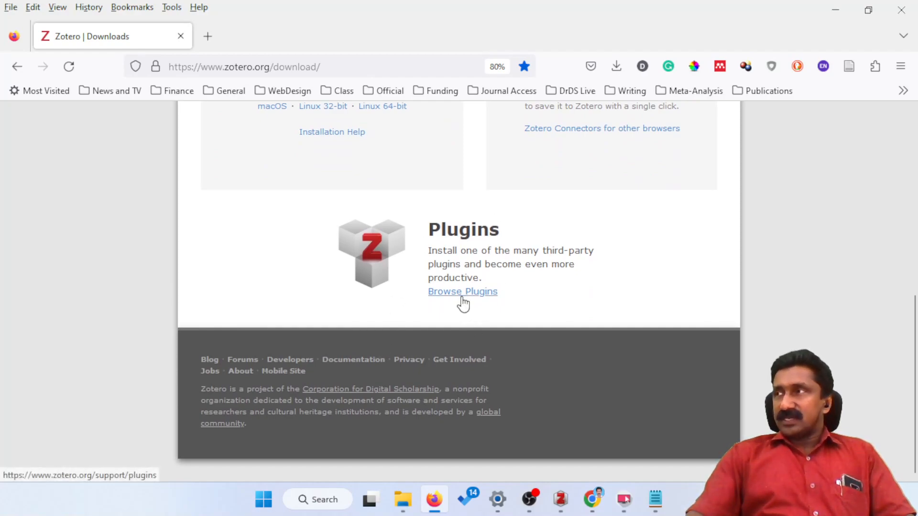
click(461, 293)
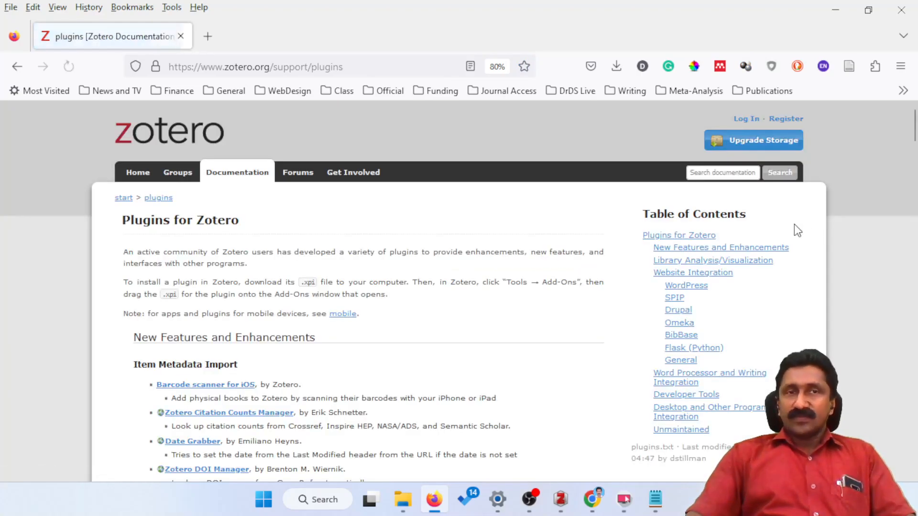
Step: Look through the Zotero plugins list, from metadata import and attachment management to website, word processor and other program integration
scroll(431, 234, down, 4)
scroll(437, 236, down, 9)
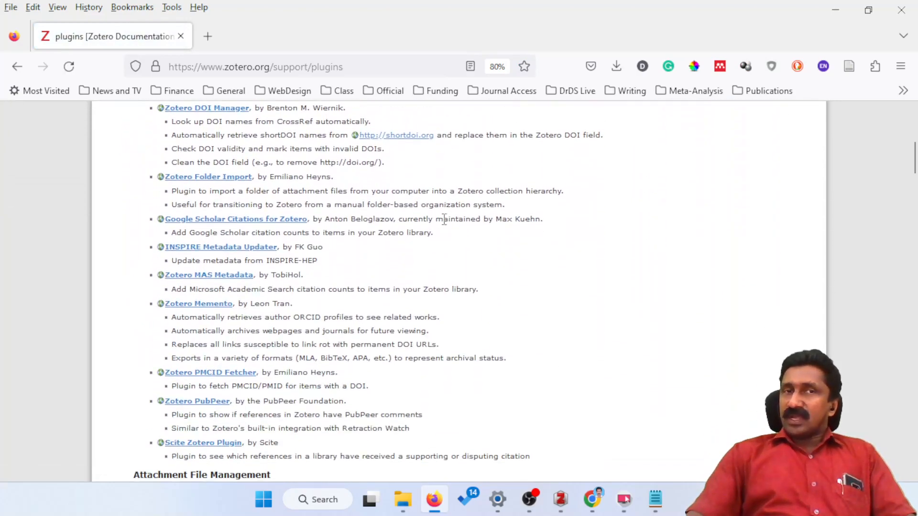
scroll(446, 221, down, 3)
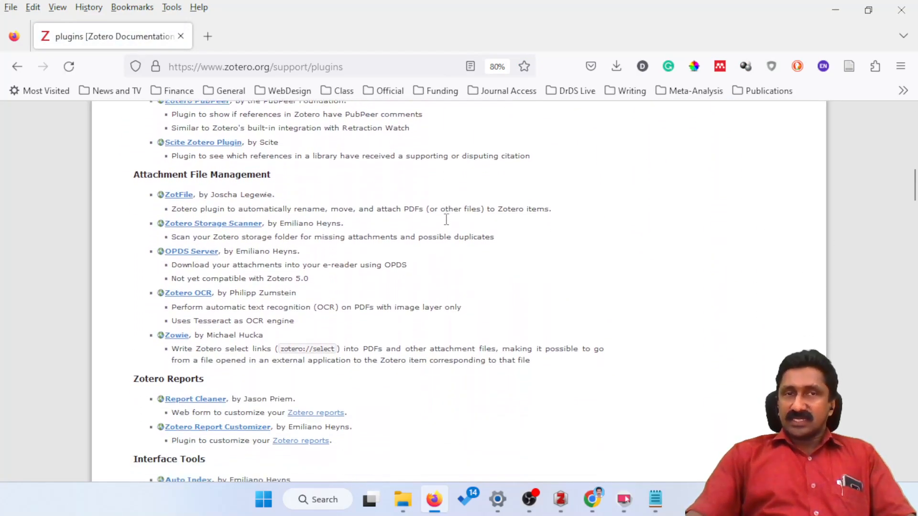
scroll(448, 226, down, 1)
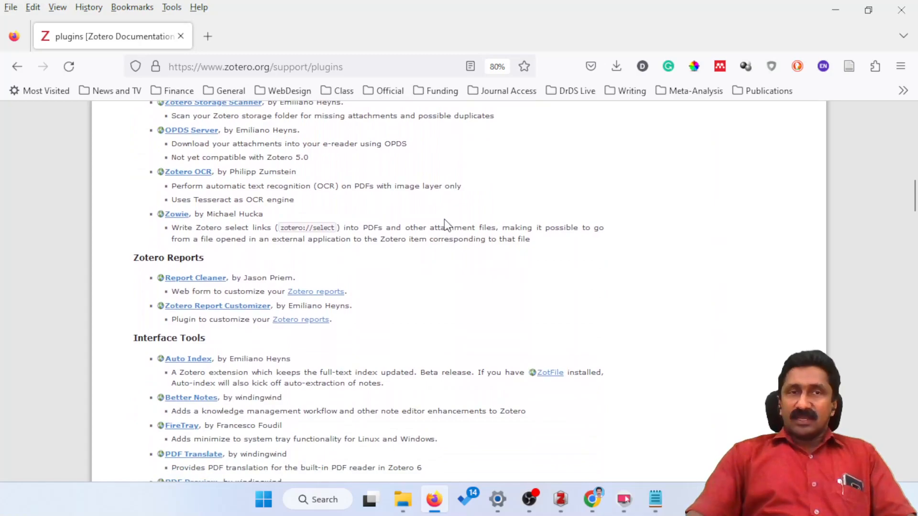
scroll(254, 227, down, 3)
scroll(255, 228, down, 4)
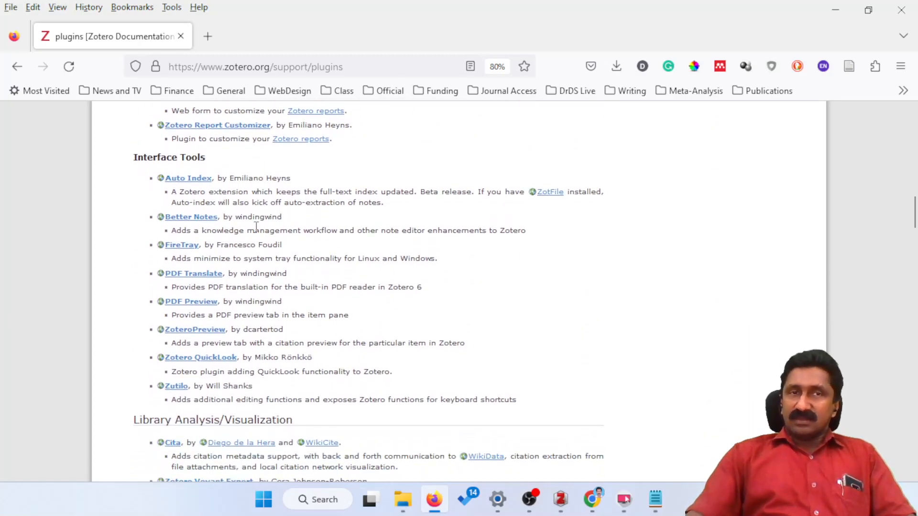
scroll(262, 268, down, 7)
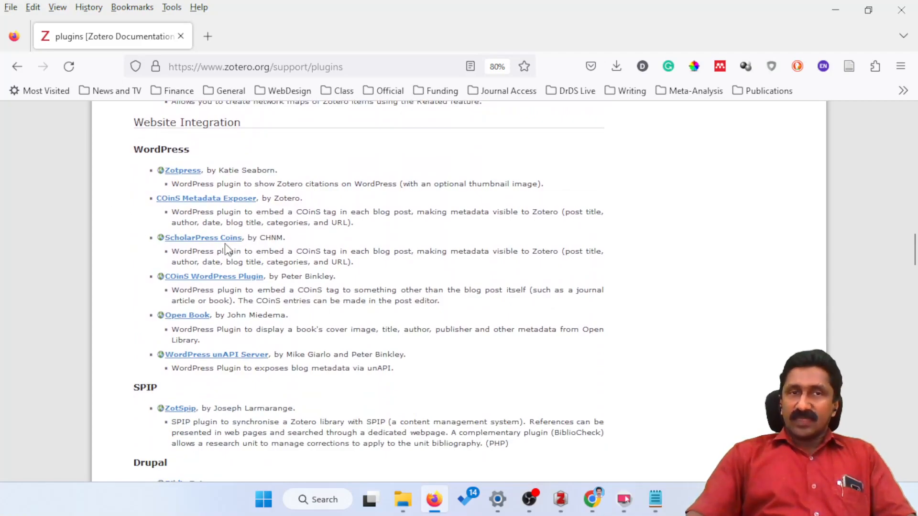
scroll(327, 263, down, 8)
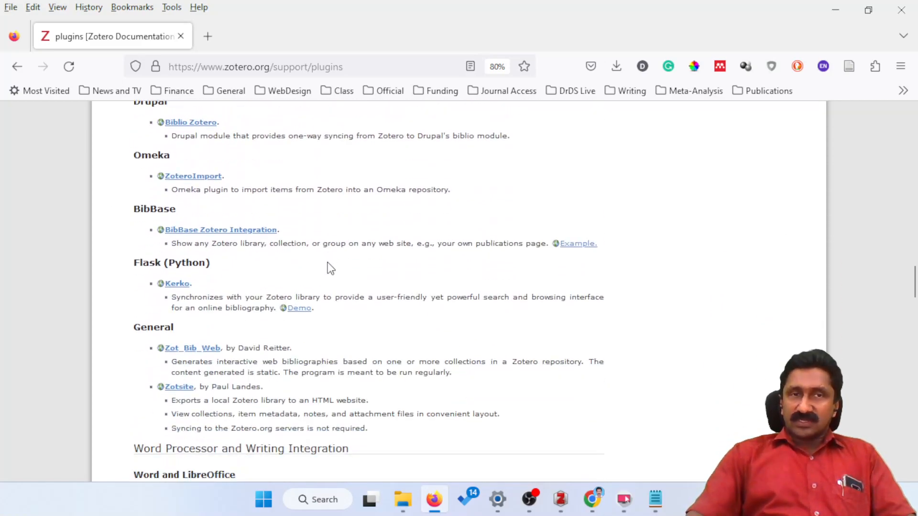
scroll(329, 268, down, 3)
scroll(213, 264, down, 1)
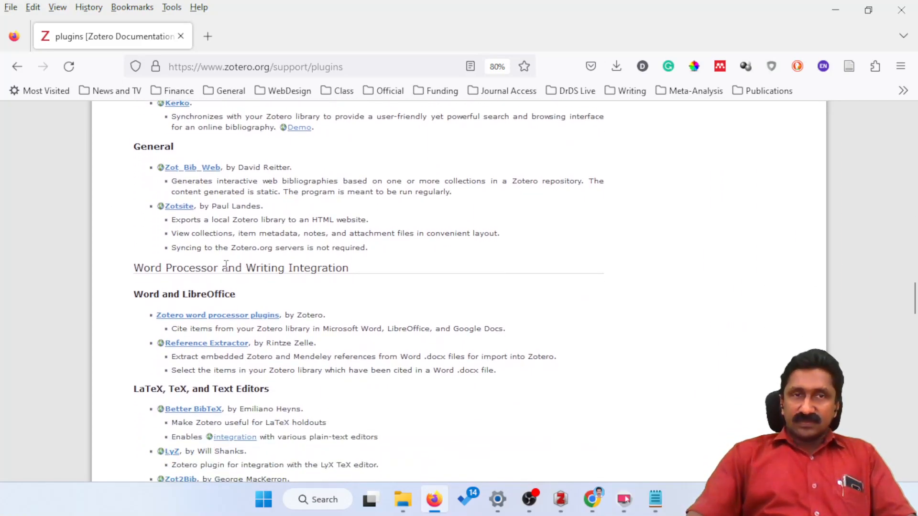
scroll(279, 296, down, 4)
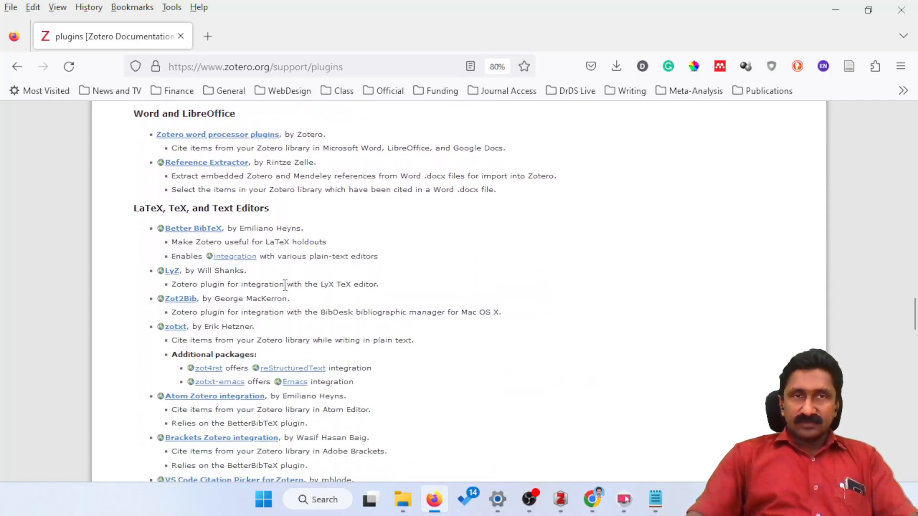
scroll(282, 292, down, 15)
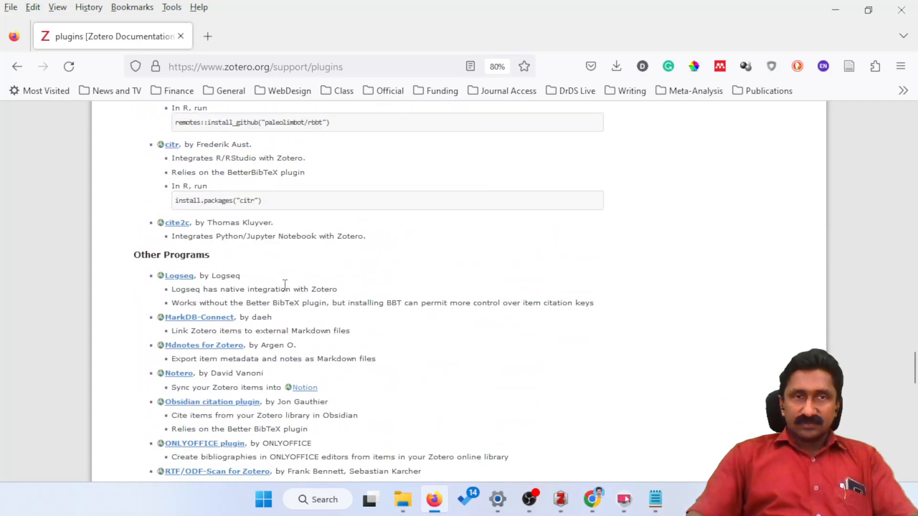
Step: Search the plugins page for "zotfi" to find ZotFile, and read through the Attachment File Management entries around it
key(ctrl+f)
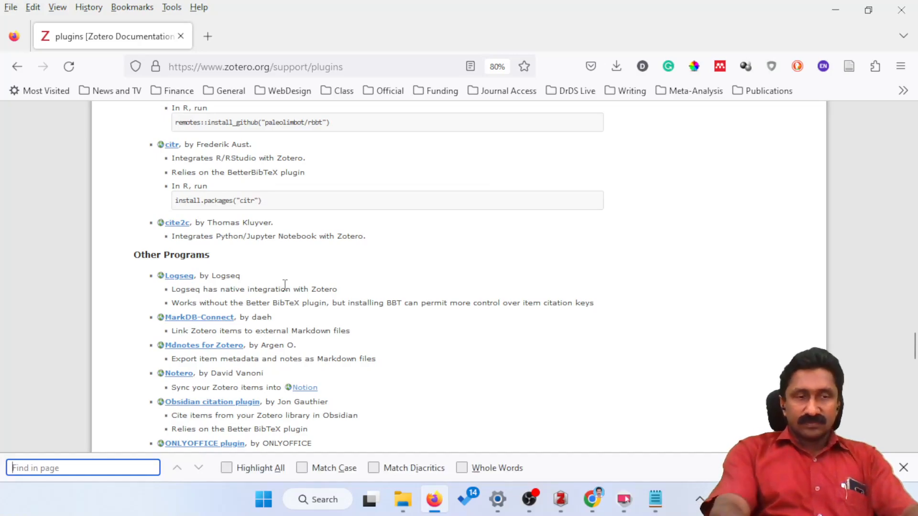
text(zot)
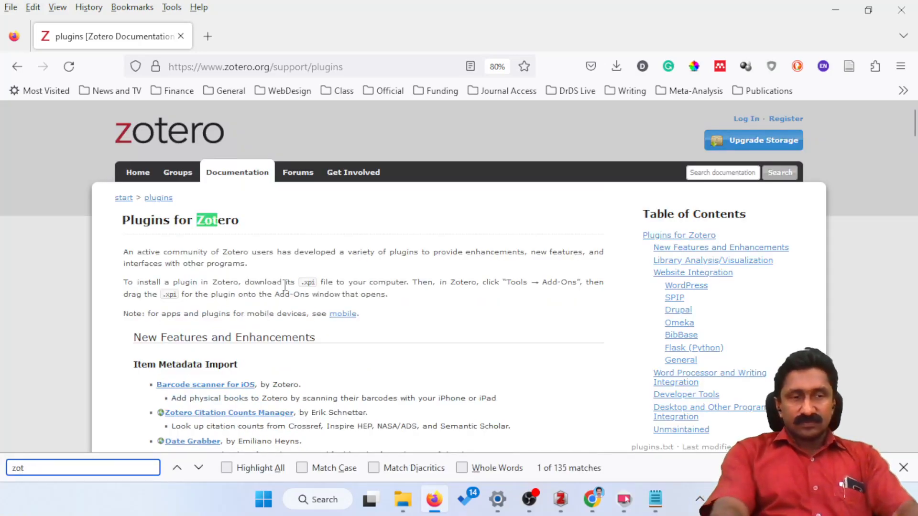
text(fi)
click(362, 268)
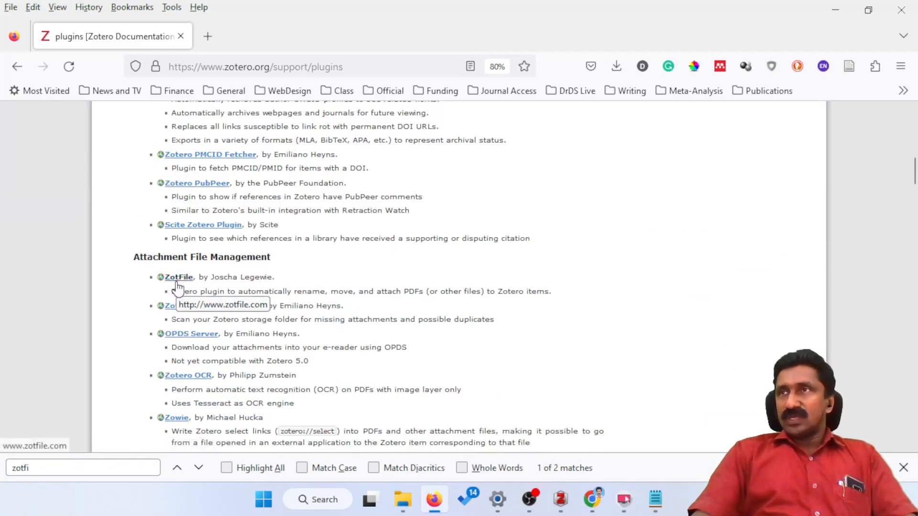
key(ctrl+plus)
key(ctrl+plus)
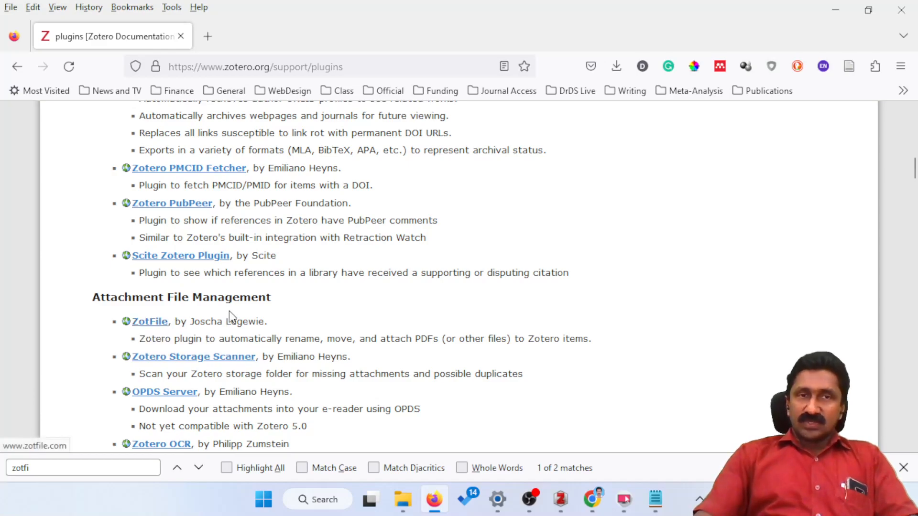
scroll(249, 258, up, 10)
scroll(281, 246, down, 10)
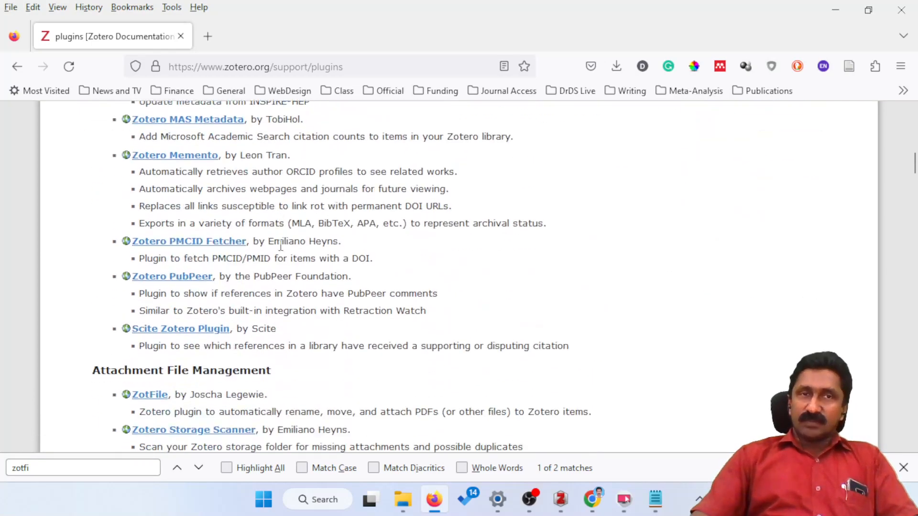
scroll(281, 246, down, 5)
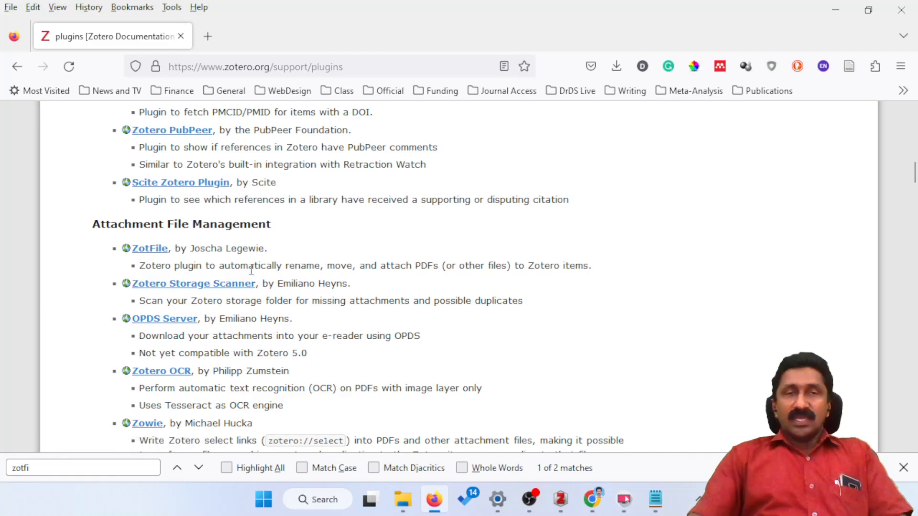
scroll(549, 323, up, 15)
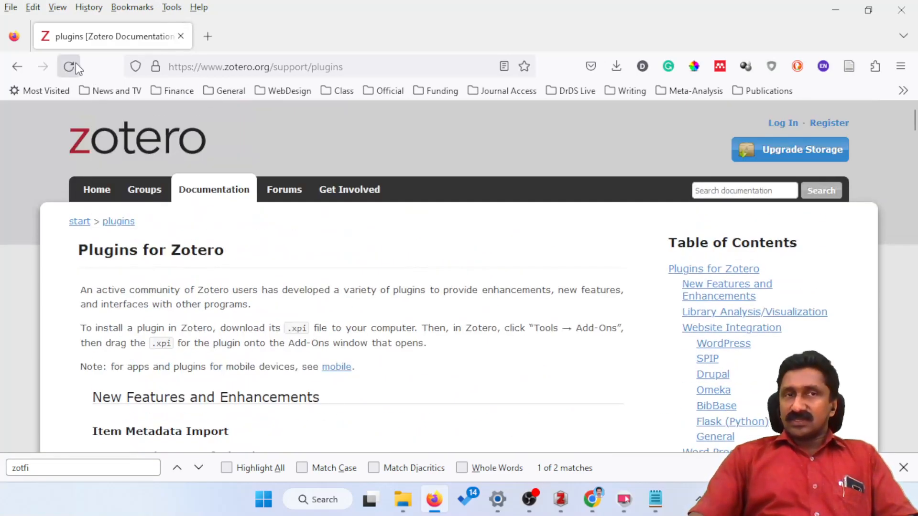
Step: Return to the Zotero Downloads page and review its Zotero 6 for Windows, Zotero Connector and Plugins sections
click(17, 67)
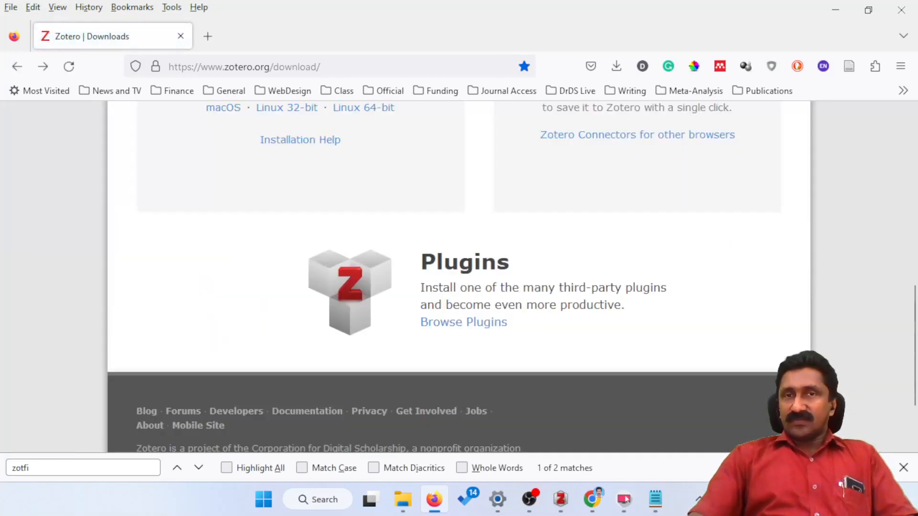
scroll(626, 266, up, 5)
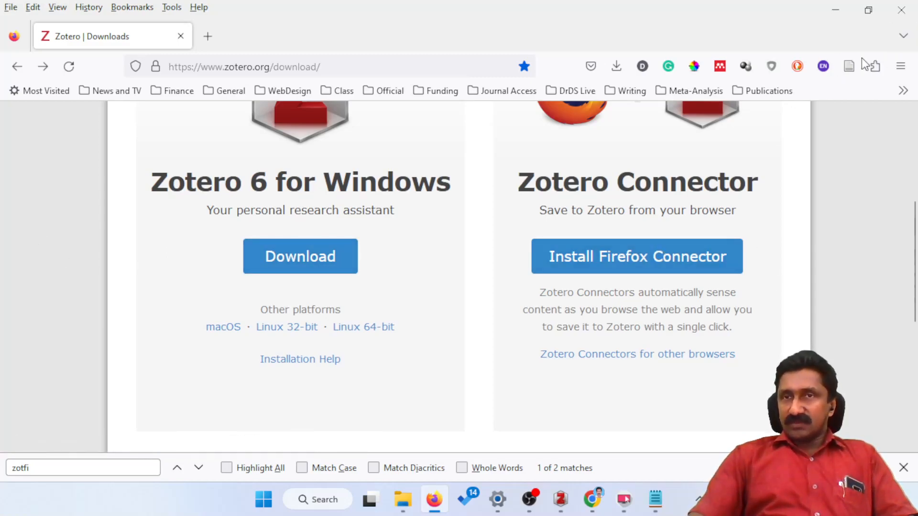
scroll(662, 276, down, 5)
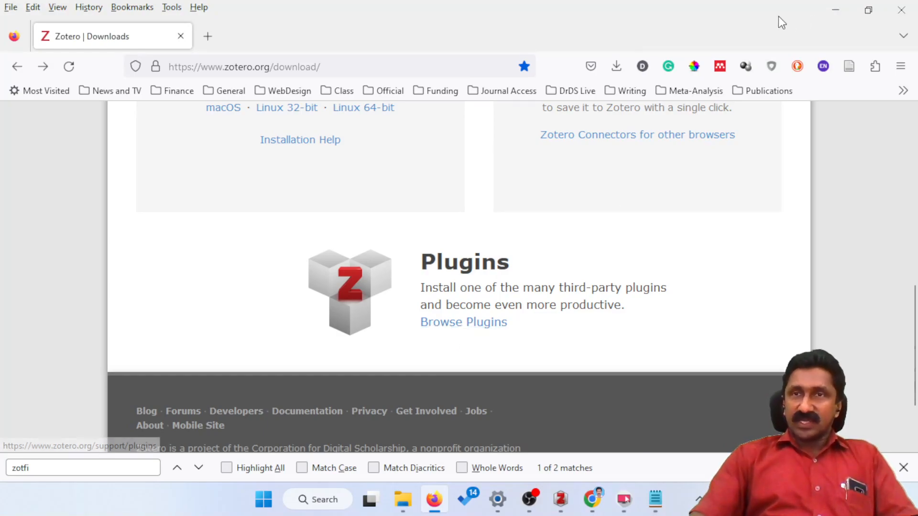
scroll(697, 385, up, 10)
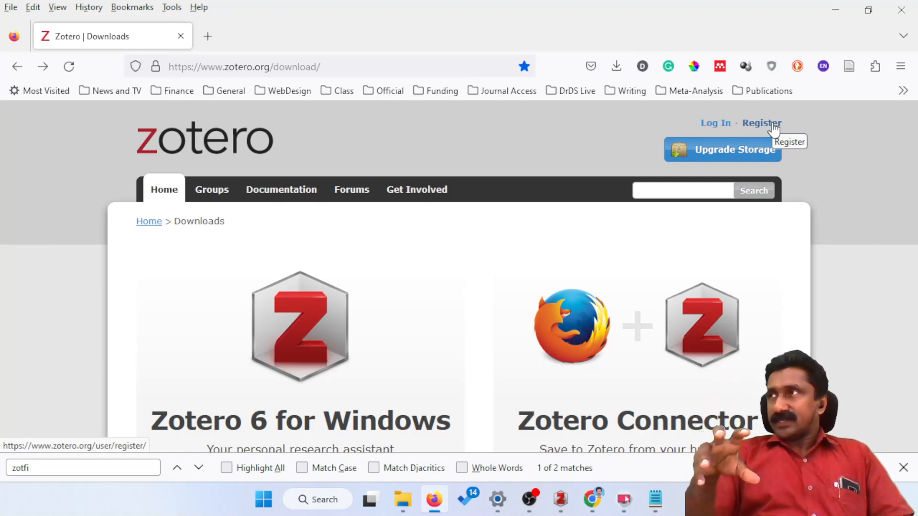
Step: Open the Zotero account registration page and look through the form's username, email, password and reCAPTCHA fields
click(775, 126)
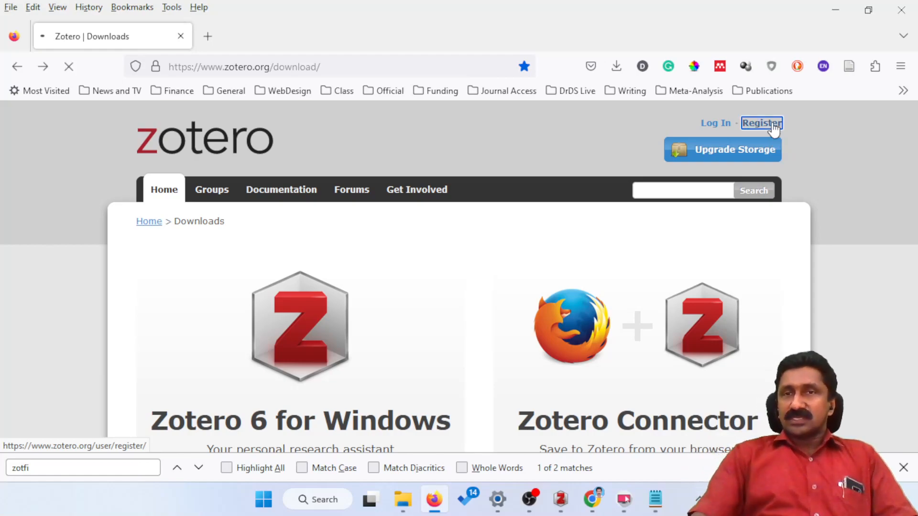
scroll(484, 311, down, 5)
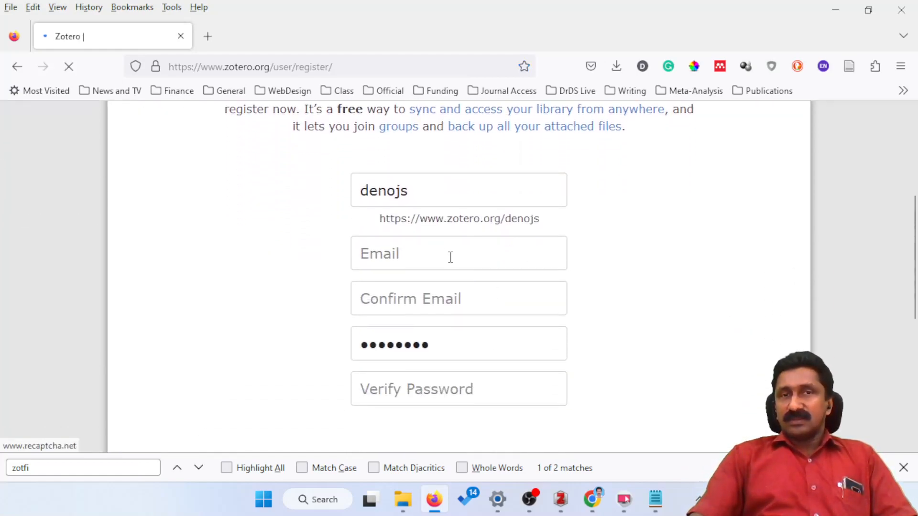
scroll(494, 184, down, 2)
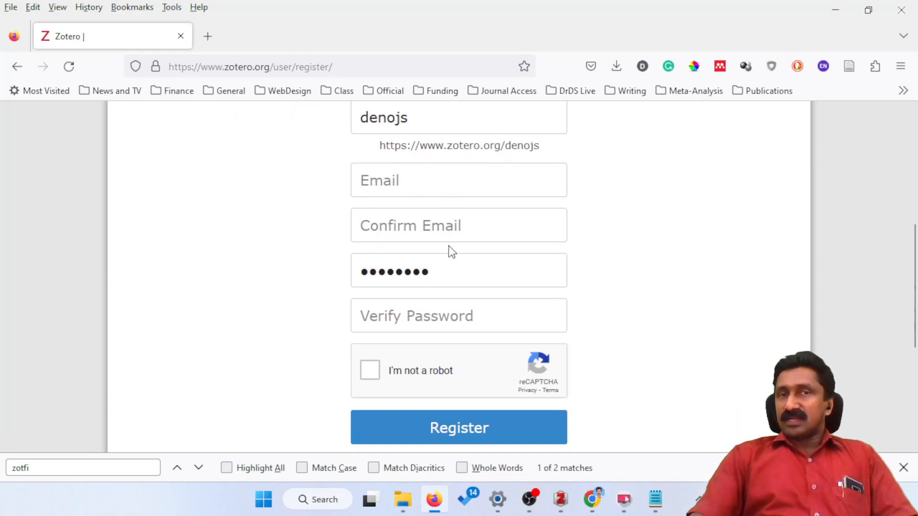
scroll(536, 299, down, 3)
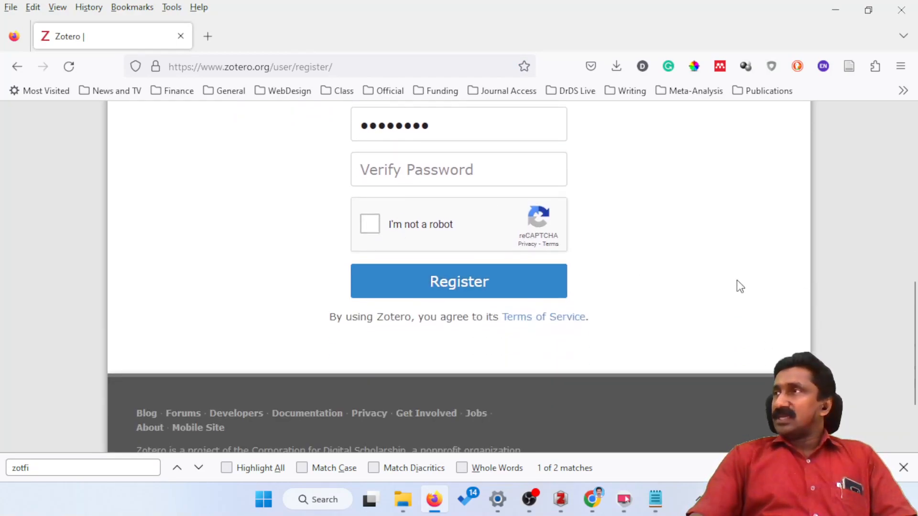
scroll(758, 281, up, 8)
scroll(543, 297, down, 5)
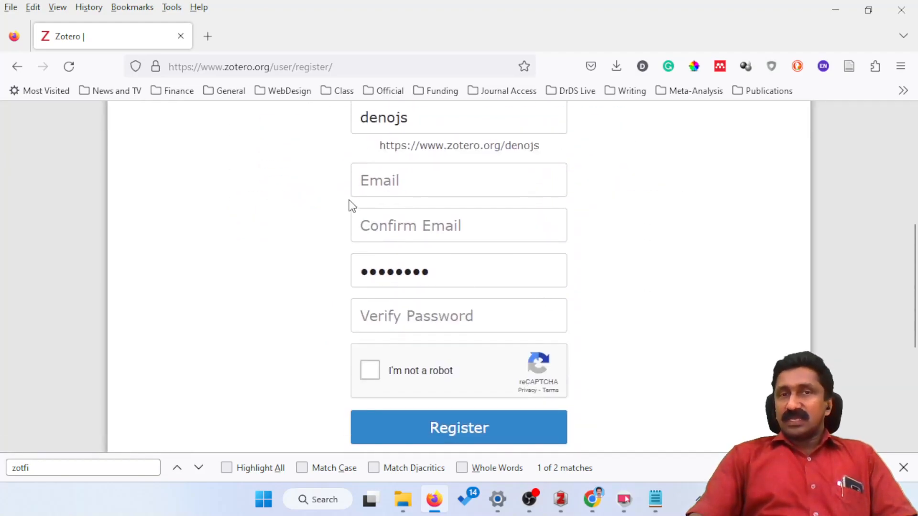
scroll(428, 180, up, 2)
scroll(455, 280, down, 5)
scroll(313, 138, up, 4)
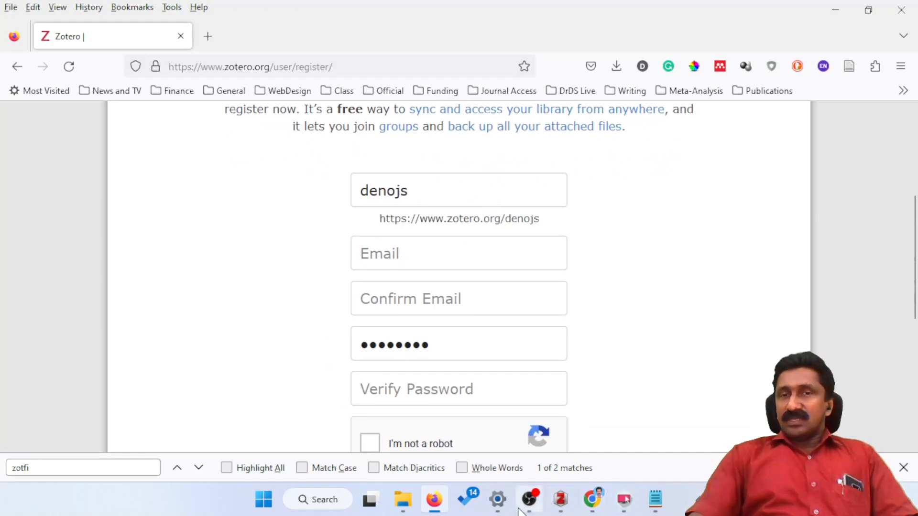
Step: Switch to the Zotero desktop app and open the Sync settings in Preferences to view the linked account
click(560, 501)
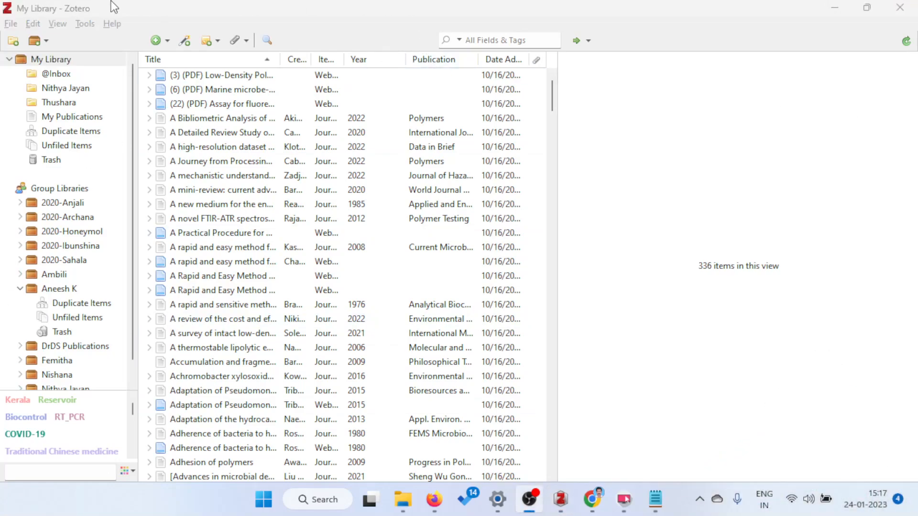
click(154, 16)
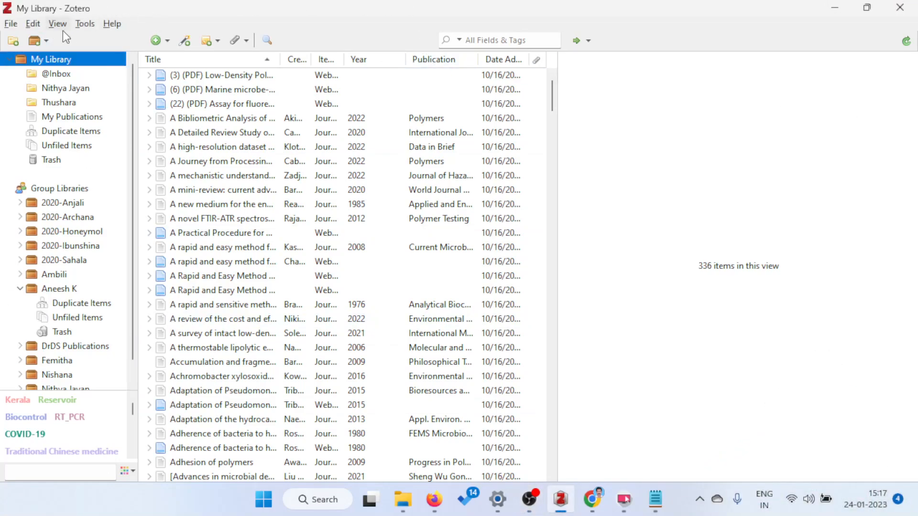
click(39, 24)
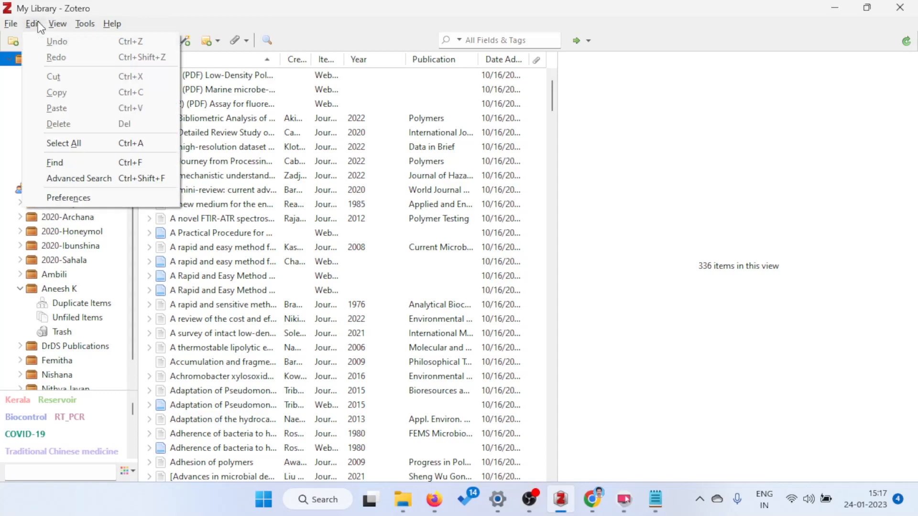
click(81, 192)
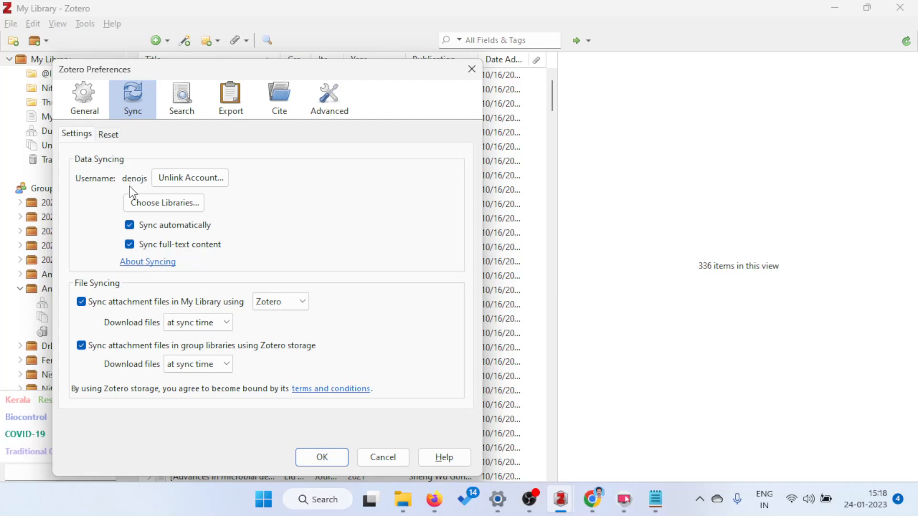
Step: Highlight the username on the registration form in Firefox, and return to the Zotero desktop app to cancel the Preferences dialog
click(433, 459)
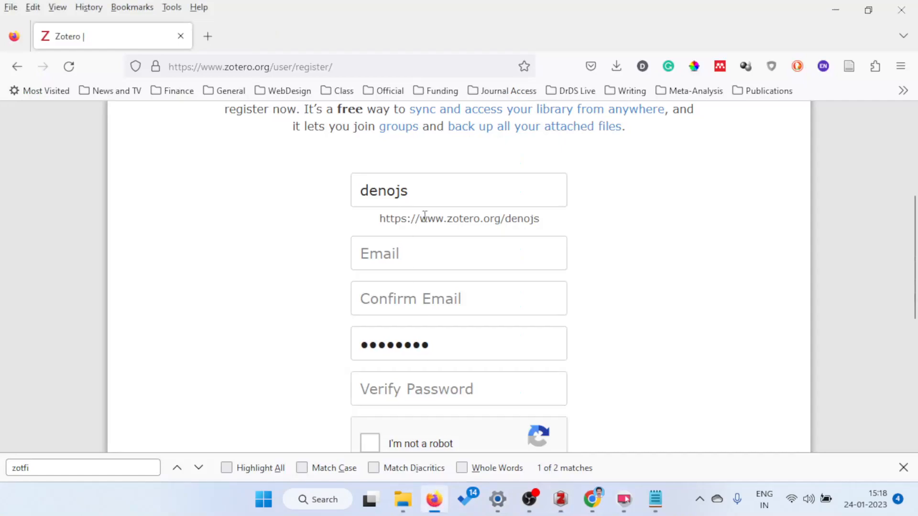
double_click(426, 189)
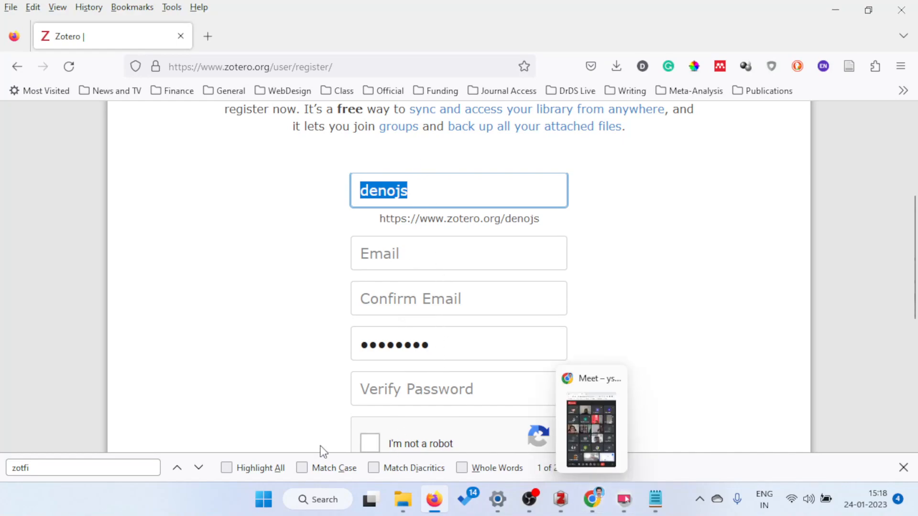
click(835, 9)
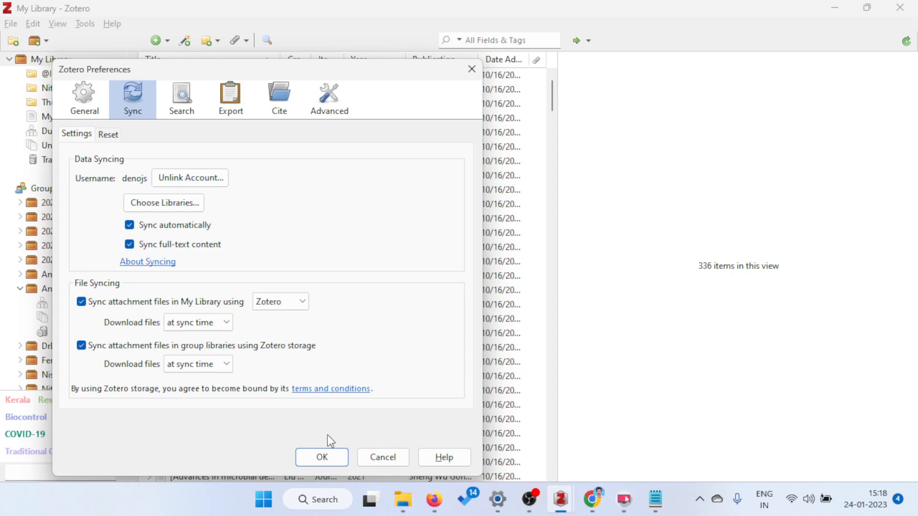
click(382, 457)
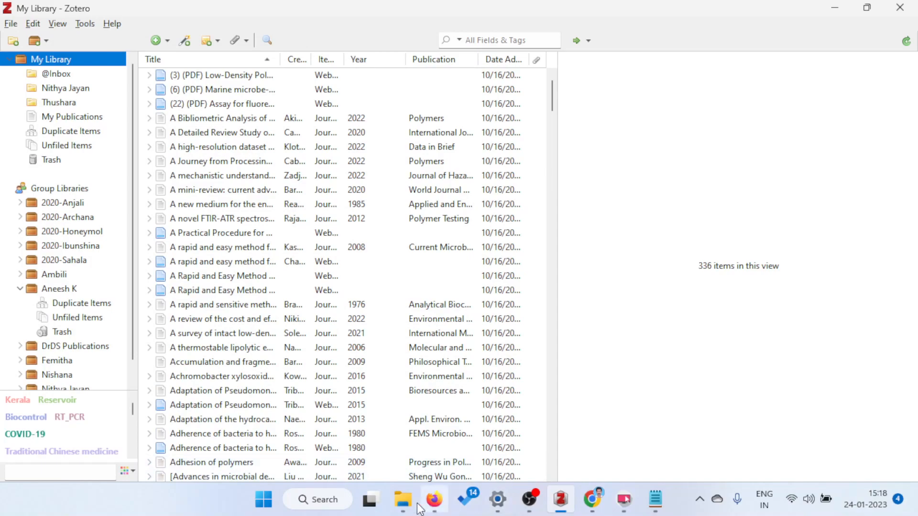
Step: Switch to Firefox, log in to the Zotero website with the prefilled account credentials and open the Web Library
click(440, 501)
scroll(775, 280, up, 5)
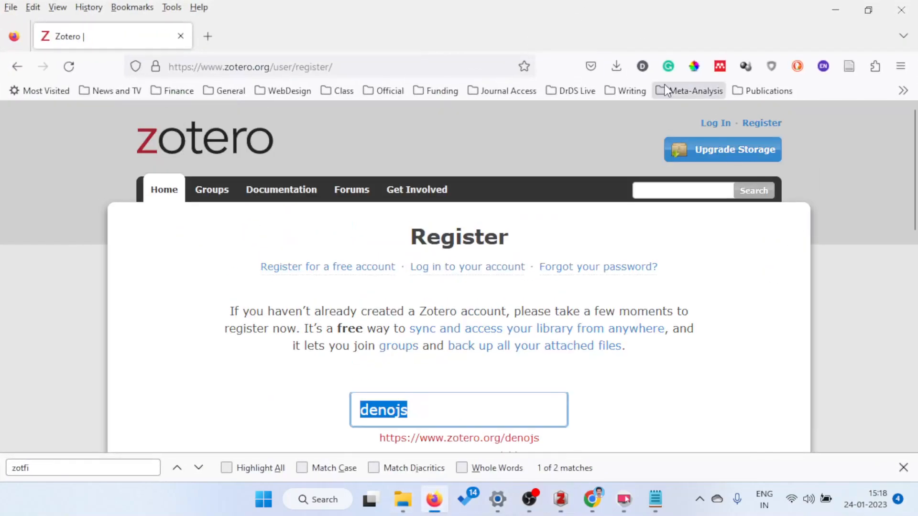
click(712, 124)
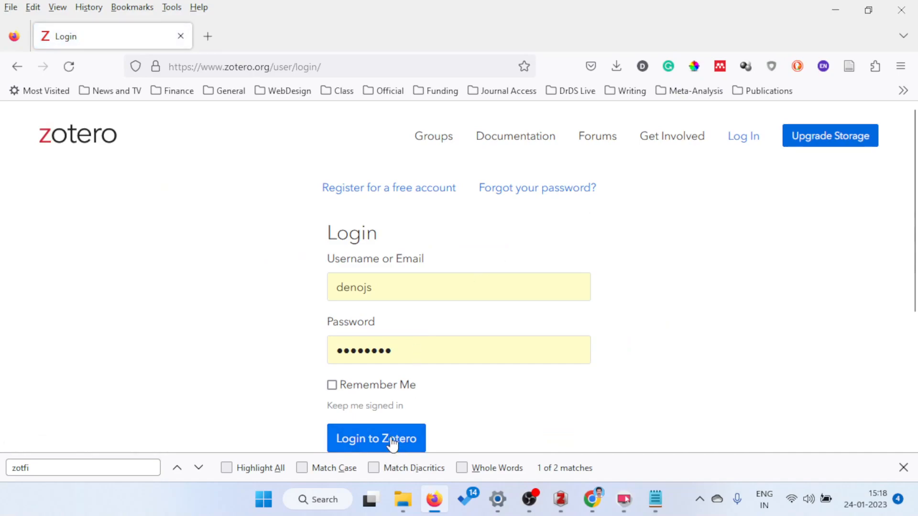
click(392, 442)
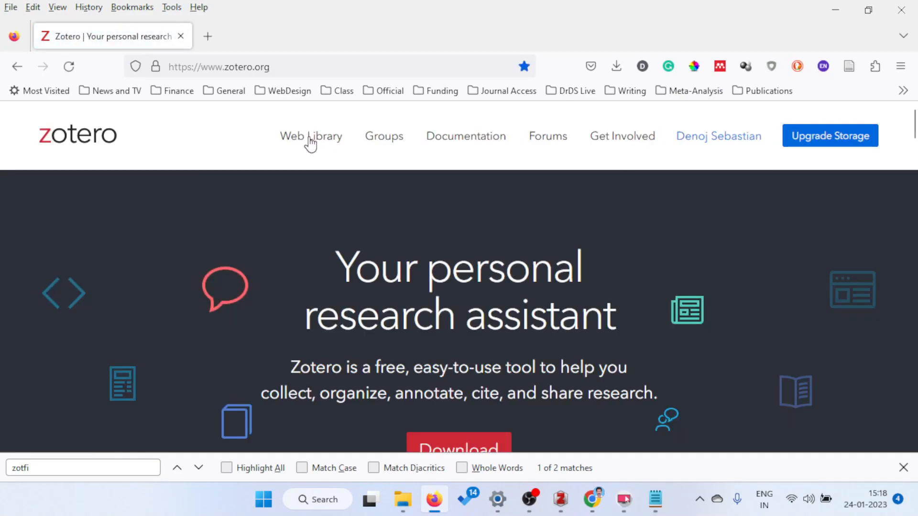
click(310, 139)
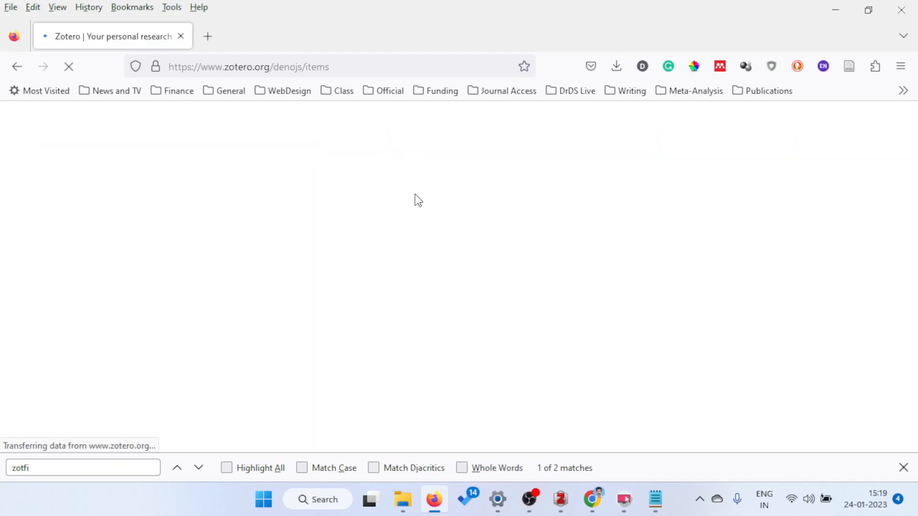
Step: Switch to the Zotero desktop app, collapse and re-expand My Library, and collapse the expanded group library
click(561, 501)
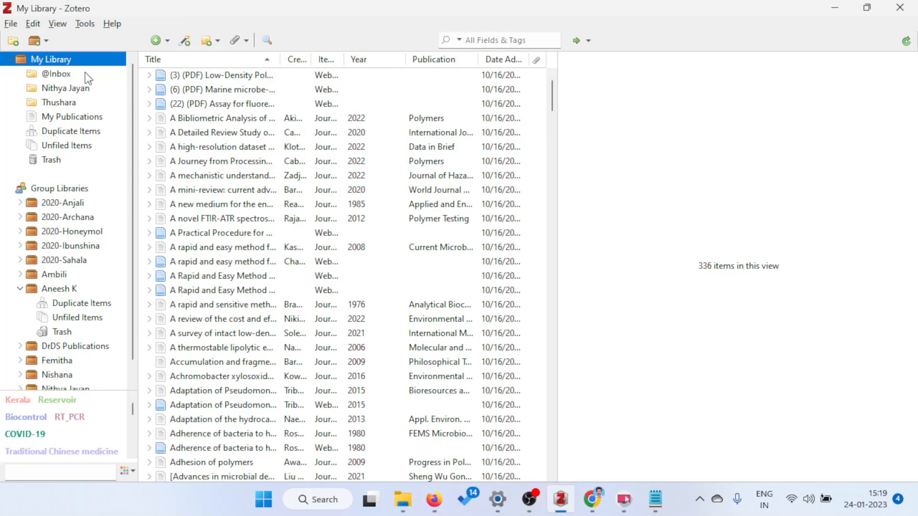
click(10, 60)
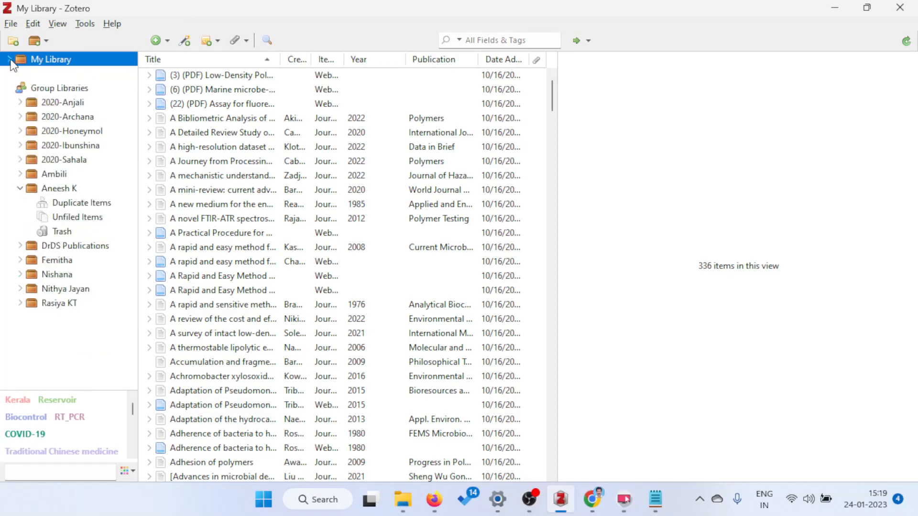
click(10, 60)
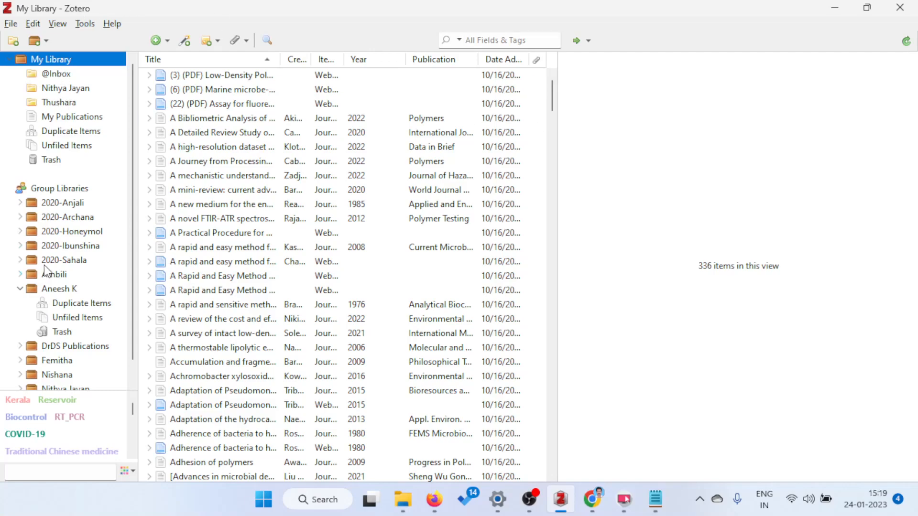
click(20, 289)
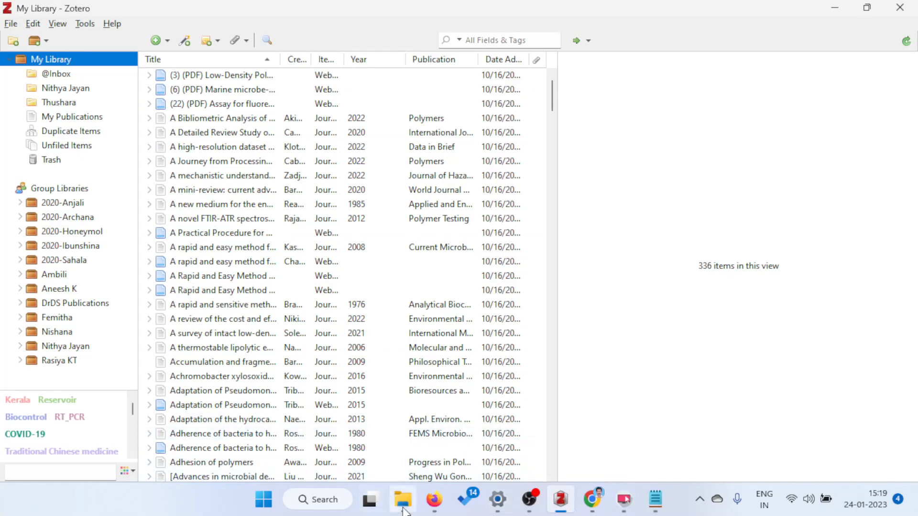
Step: Switch back to Firefox to view the collections and items of My Library in the Web Library
click(433, 500)
click(433, 501)
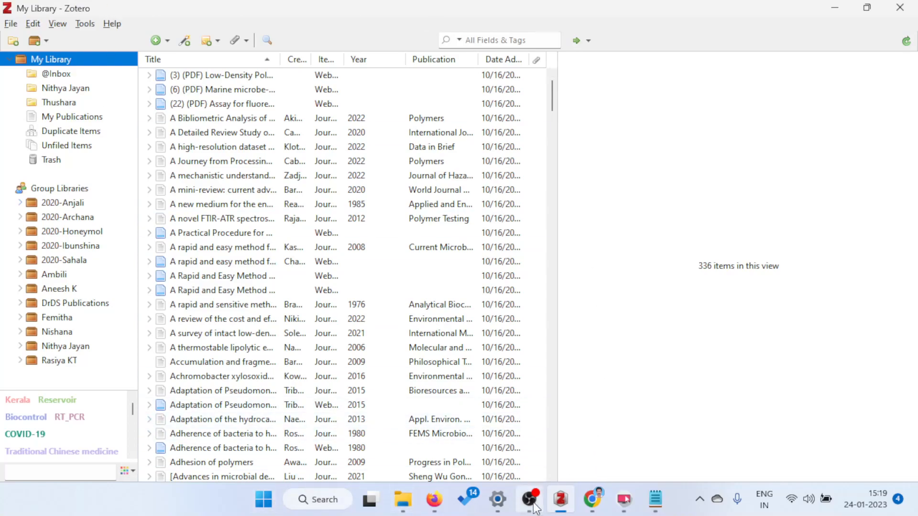
click(435, 501)
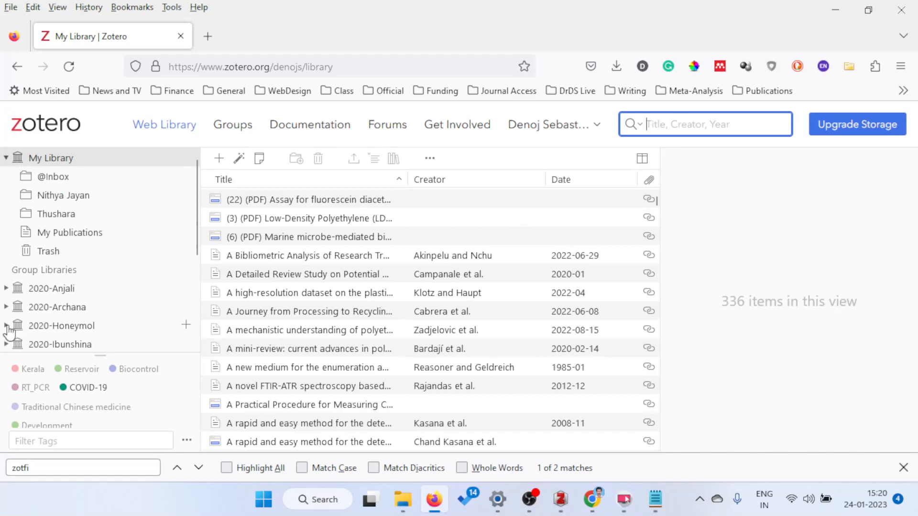
Step: Switch to the Zotero desktop app, collapse My Library, and return to the Web Library in Firefox
click(556, 501)
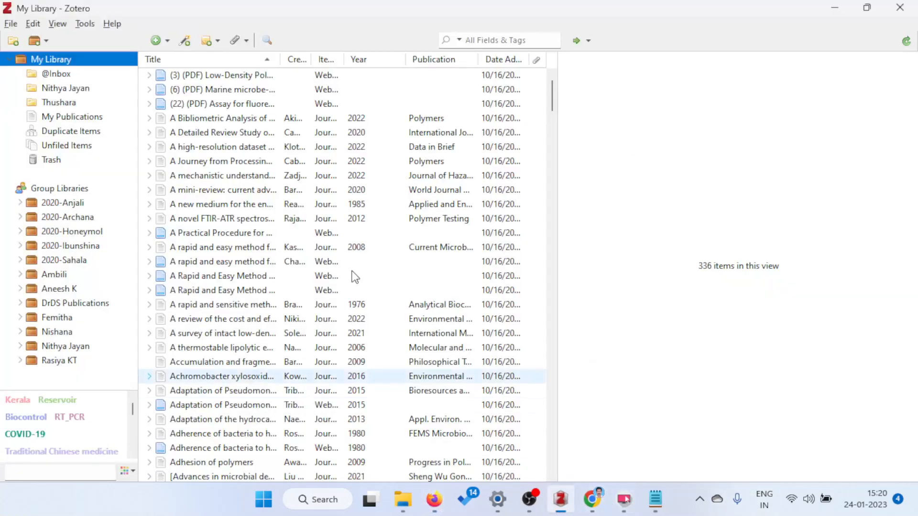
click(8, 59)
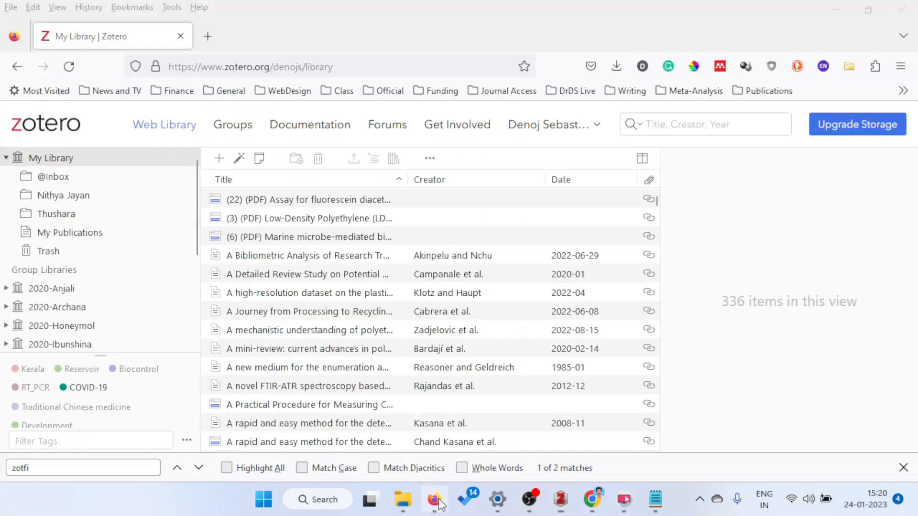
click(433, 500)
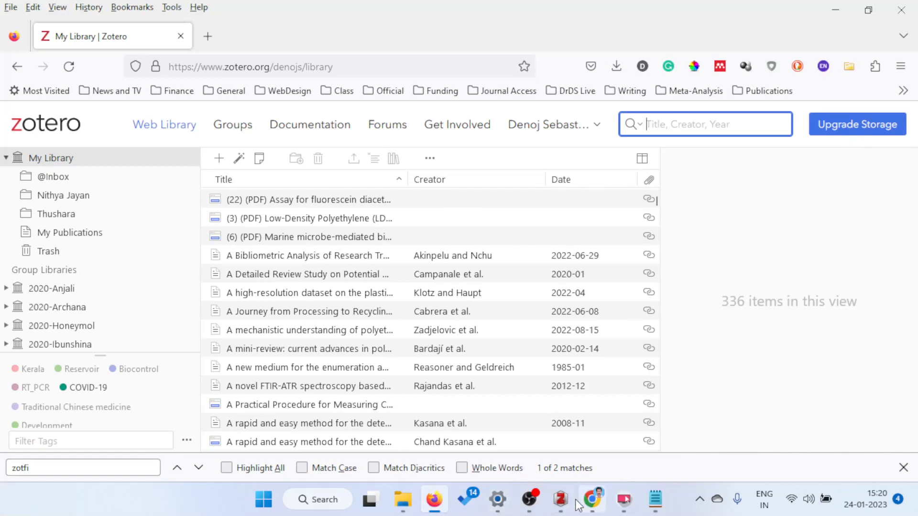
Step: Switch to the Zotero desktop app, sync the library with zotero.org, and go back to Firefox
click(561, 501)
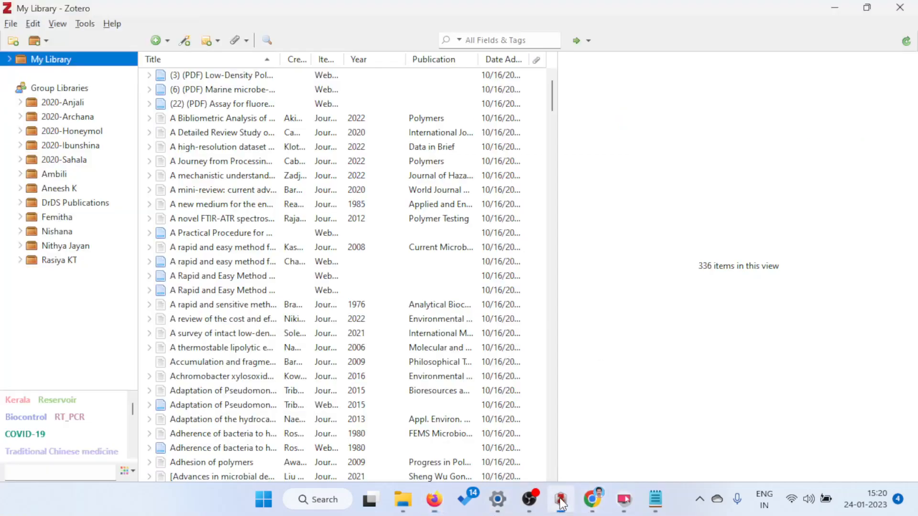
click(909, 45)
click(906, 41)
click(433, 499)
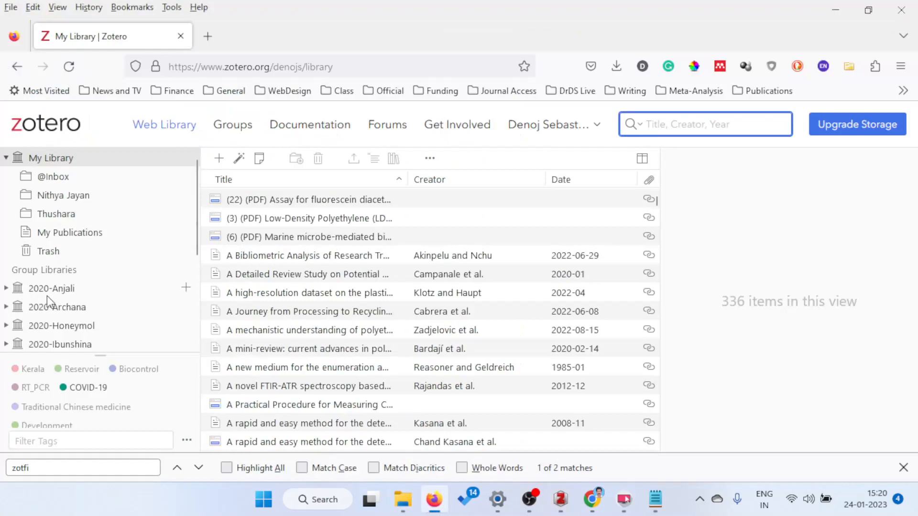
Step: View the Web Library details of the article "A Bibliometric Analysis of Research Trends in Biodegradation of Plastics" and compare with the desktop app's item list
click(266, 256)
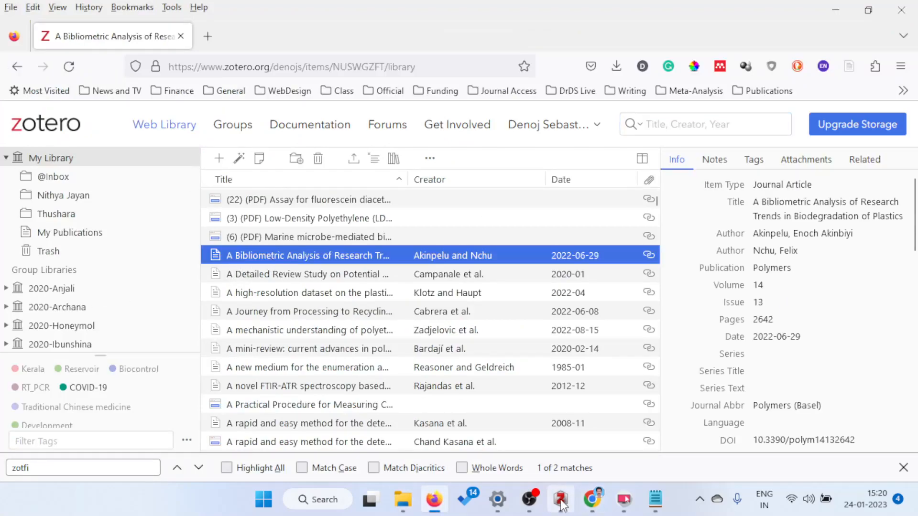
click(560, 499)
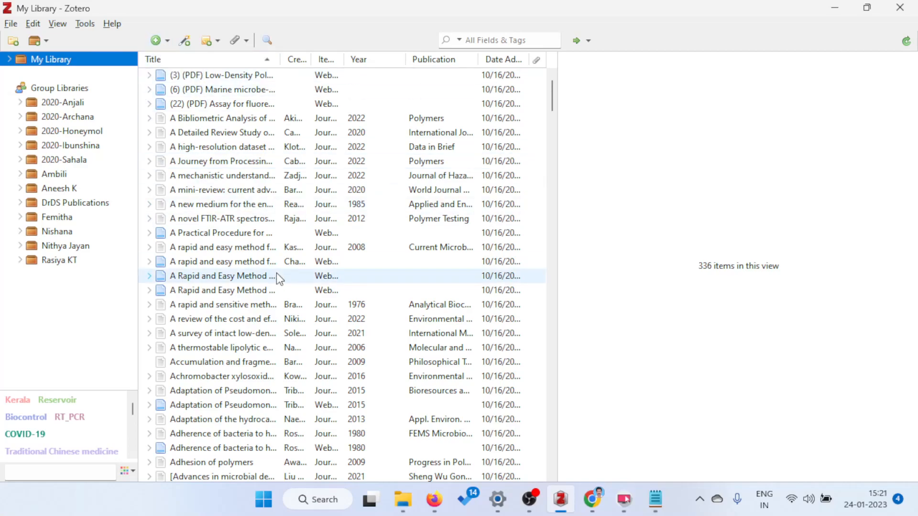
click(432, 505)
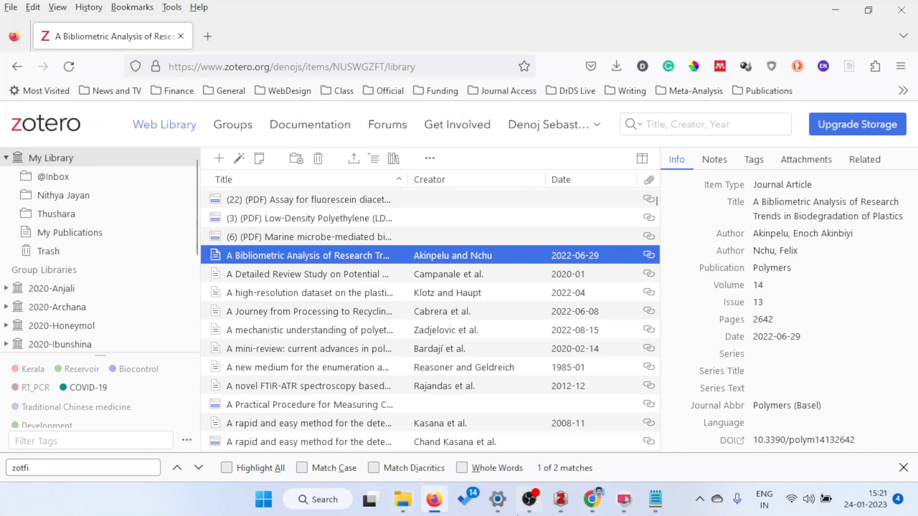
Step: Sync the Zotero desktop library with zotero.org once more and return to the Web Library in Firefox
click(560, 499)
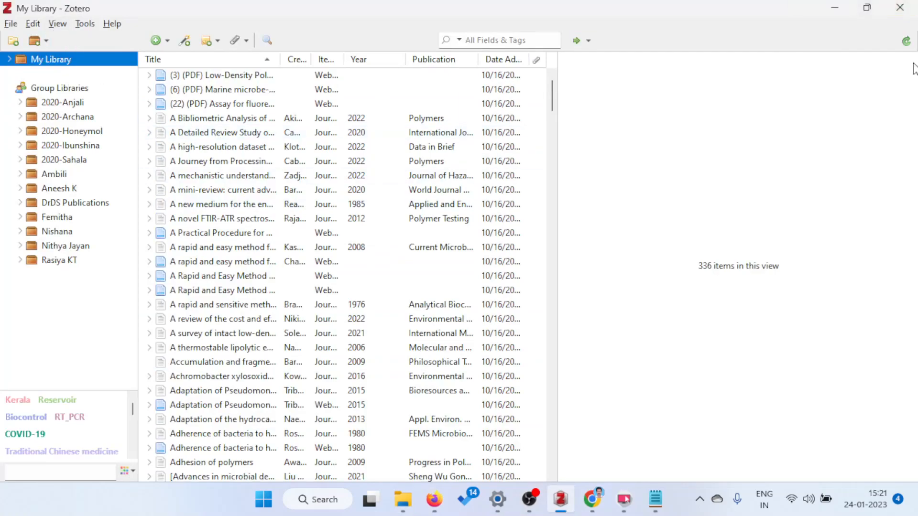
click(907, 41)
click(433, 499)
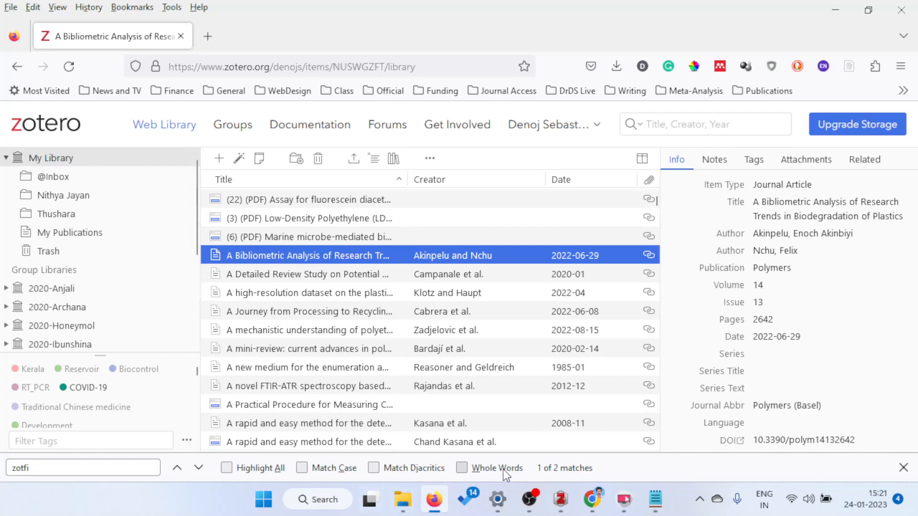
Step: Bring up the Zotero desktop app and run the sync with zotero.org two more times
click(560, 500)
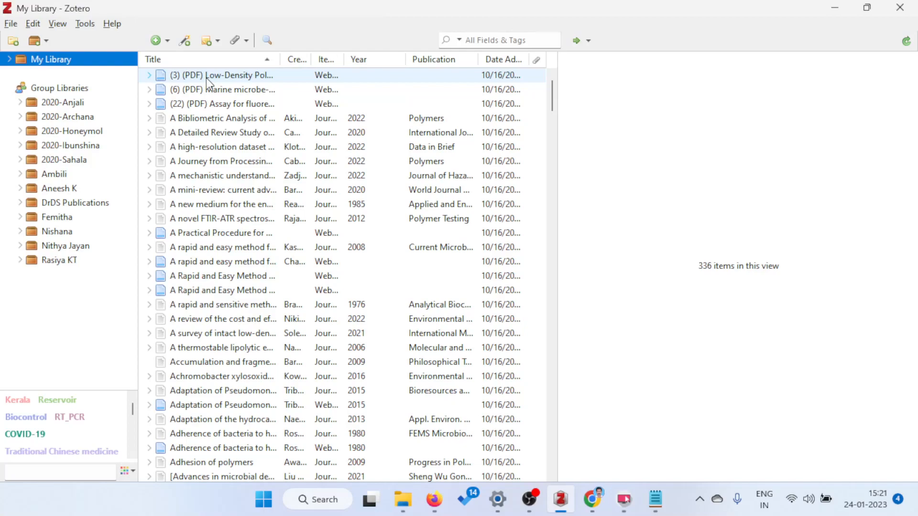
click(904, 38)
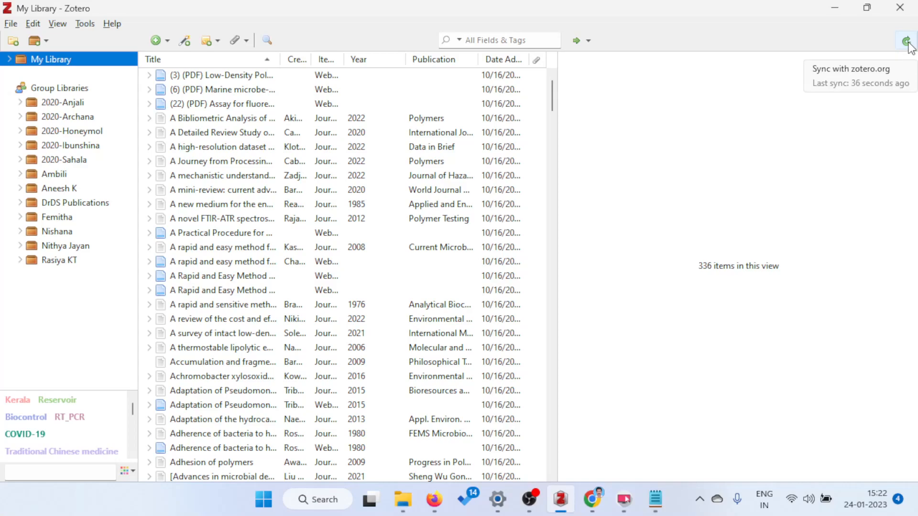
click(906, 42)
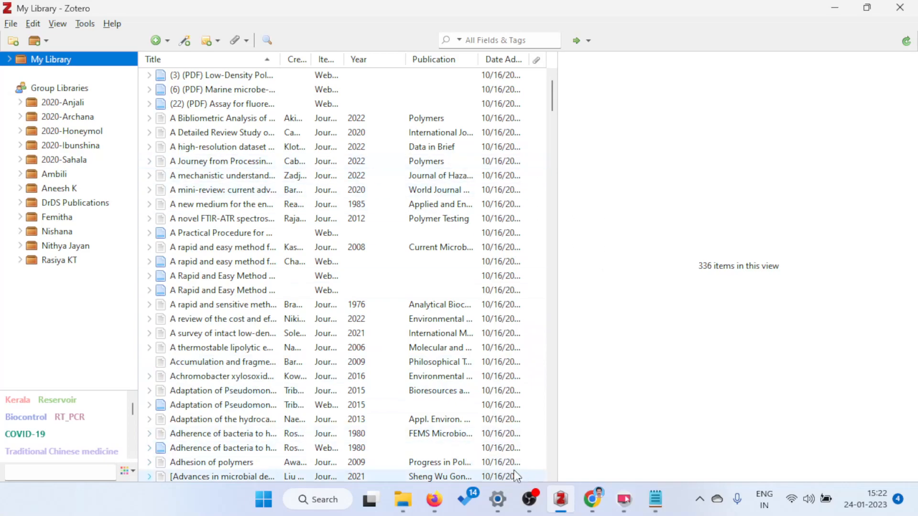
Step: Minimize Firefox, review the account's Sync settings in the Zotero desktop Preferences, and cancel the dialog
click(556, 509)
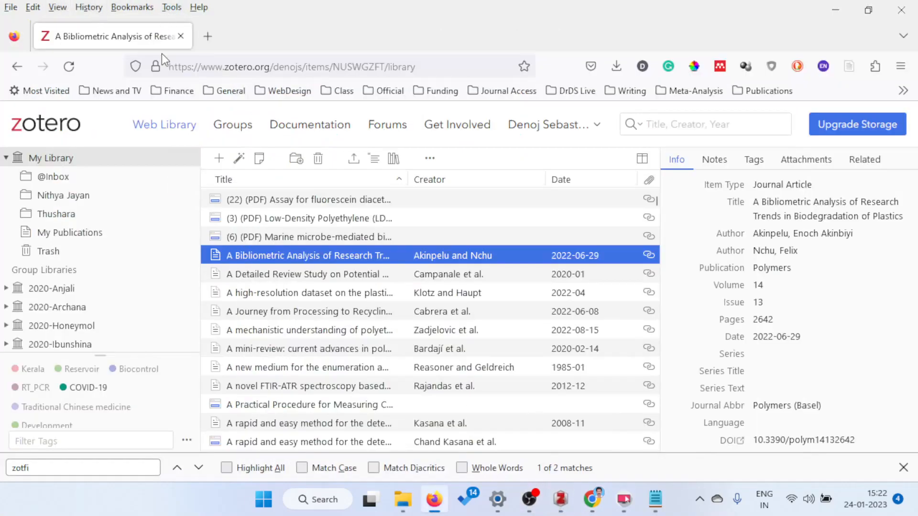
click(835, 10)
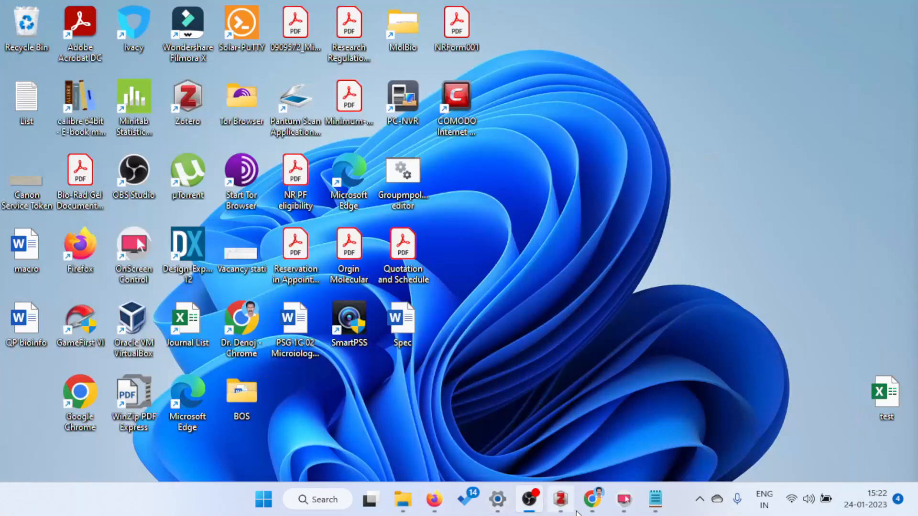
click(560, 500)
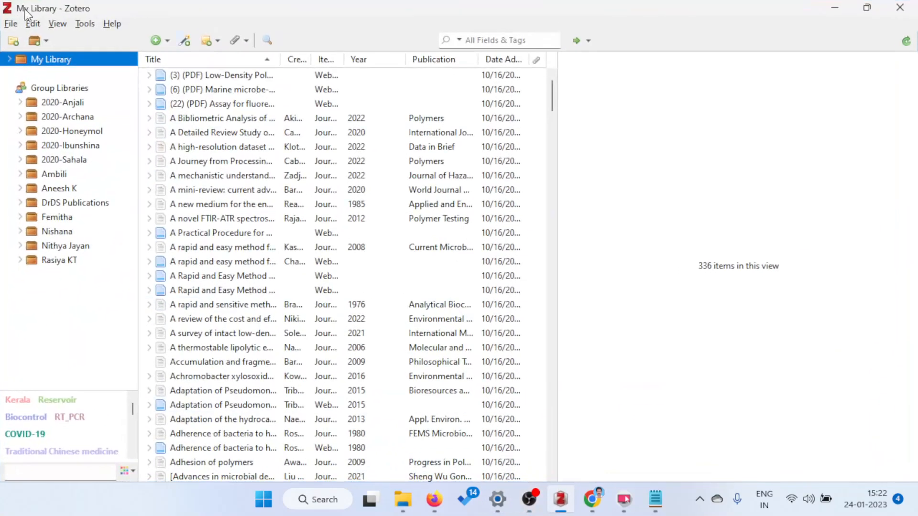
click(33, 24)
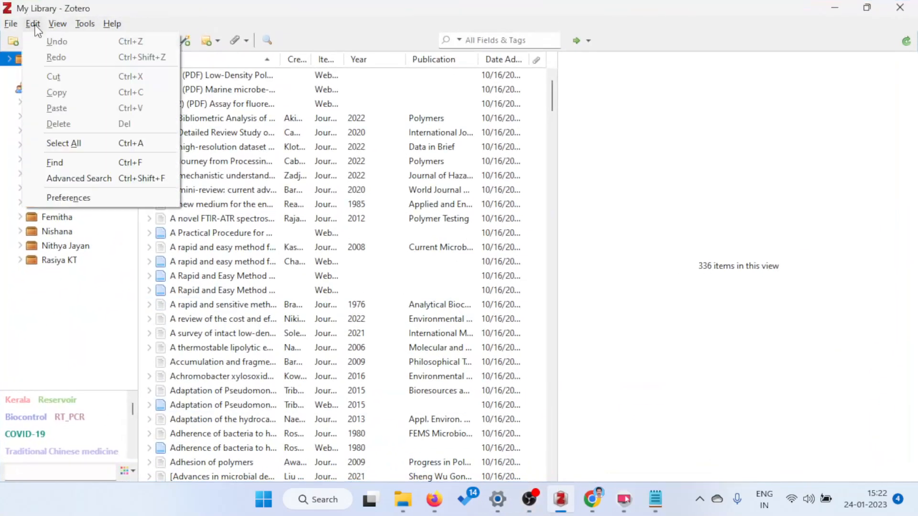
click(94, 198)
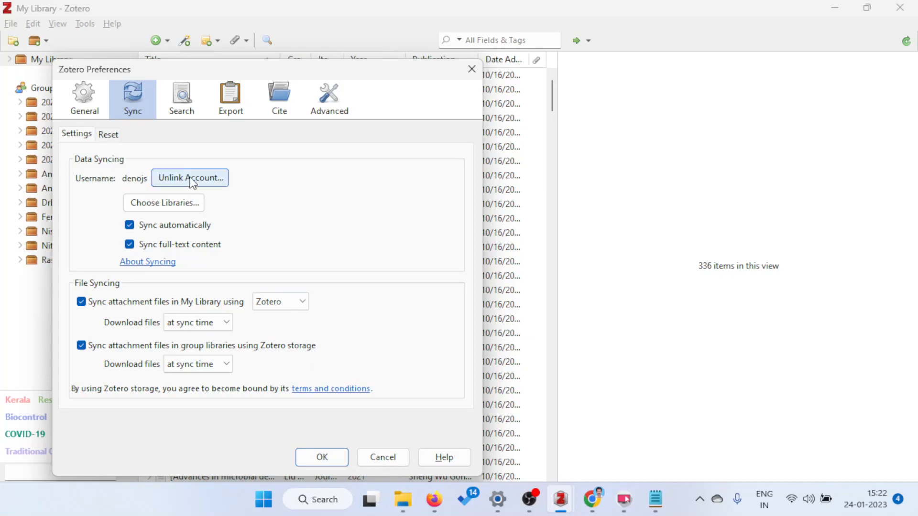
click(380, 457)
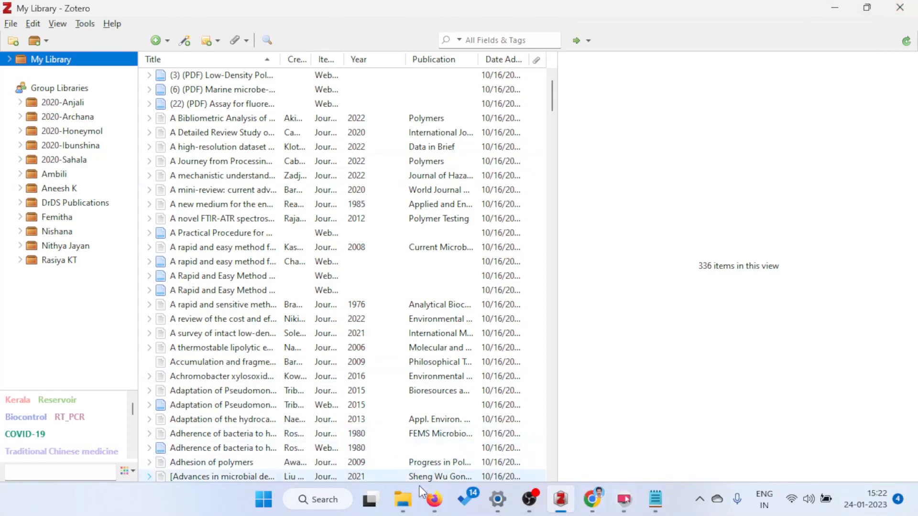
Step: Switch to Firefox, open zotero.org in a new tab, and look through the home page
click(433, 498)
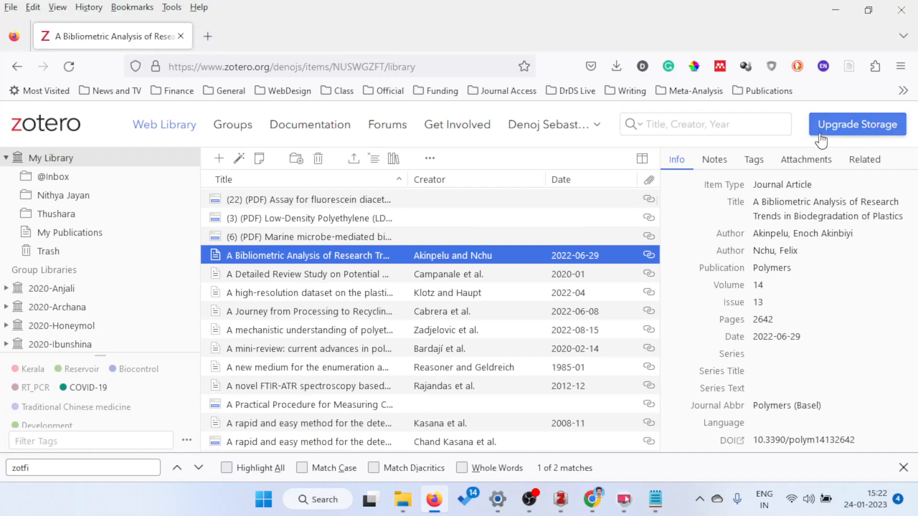
click(207, 37)
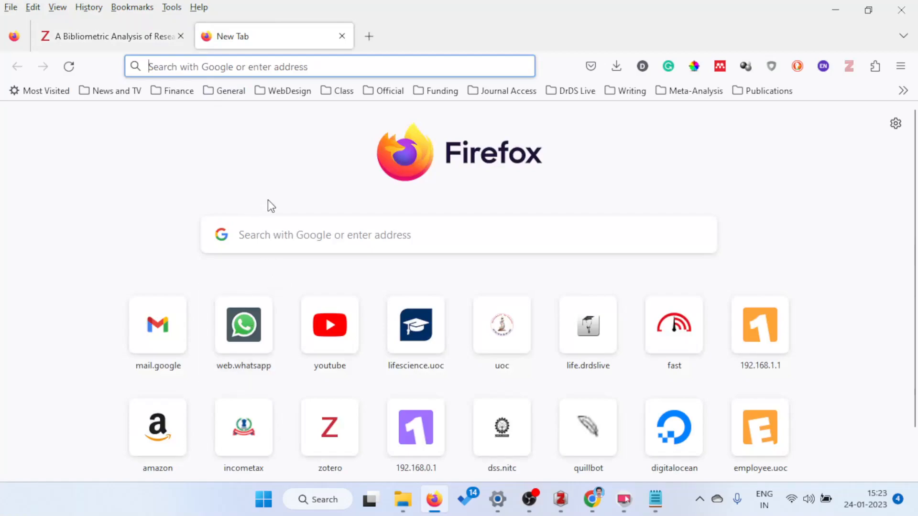
text(zotero.org)
key(Return)
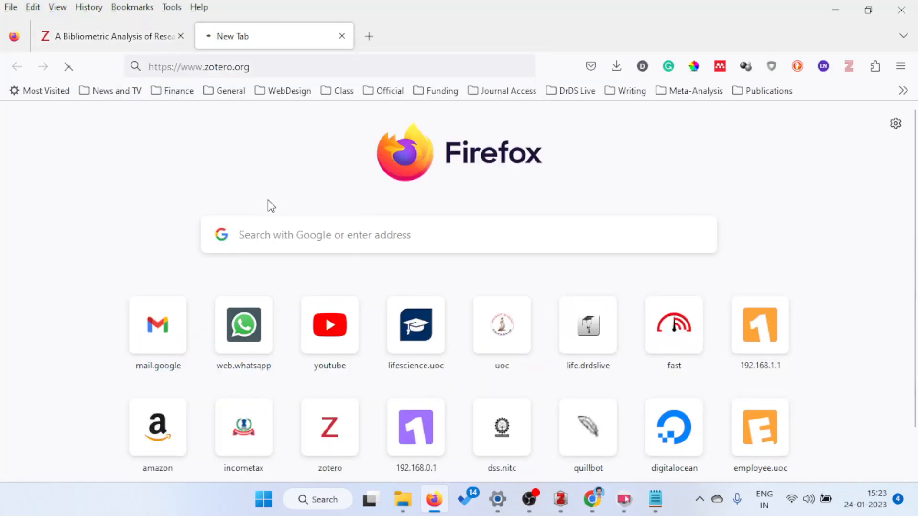
scroll(411, 359, down, 10)
scroll(411, 368, down, 15)
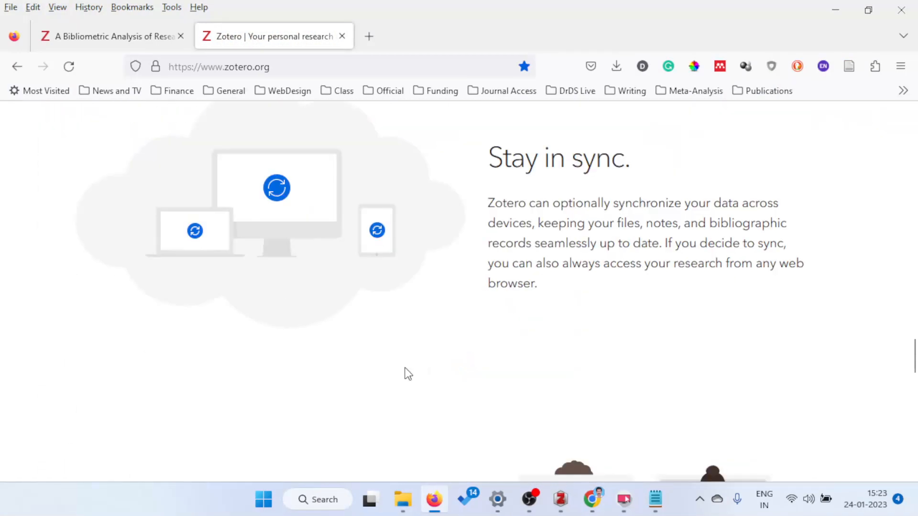
scroll(469, 241, up, 15)
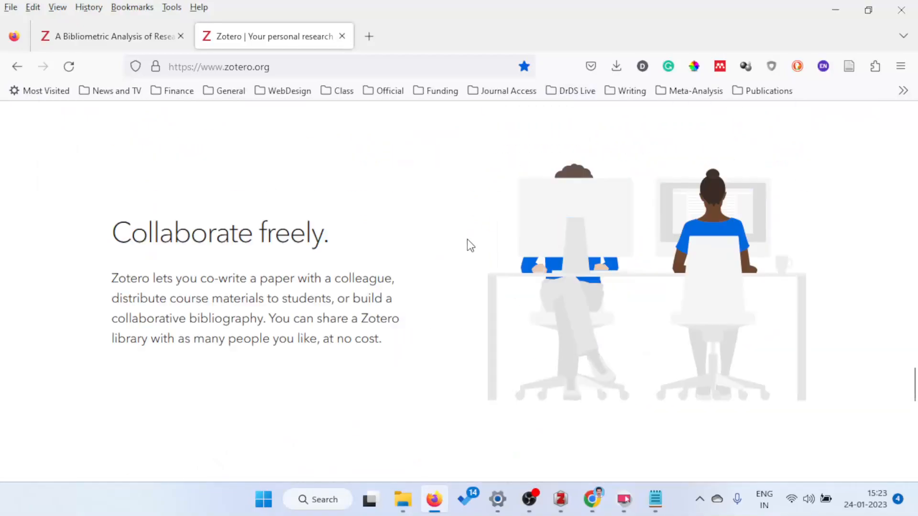
scroll(473, 244, up, 5)
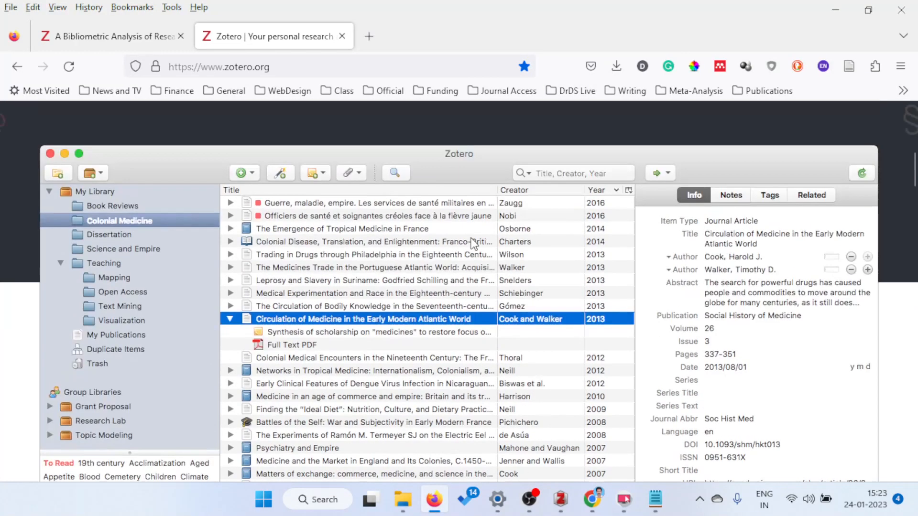
Step: Open the Zotero download page and browse to its list of third-party plugins
click(445, 457)
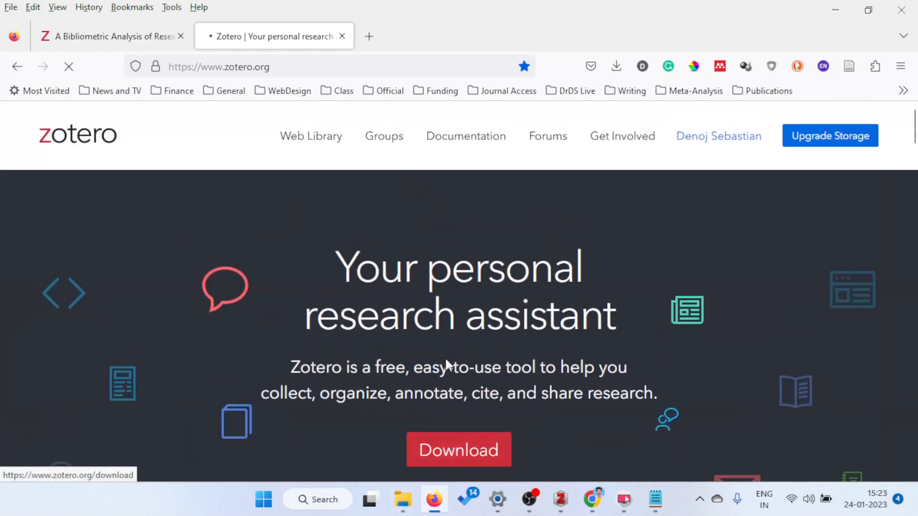
scroll(446, 335, down, 8)
scroll(417, 316, down, 1)
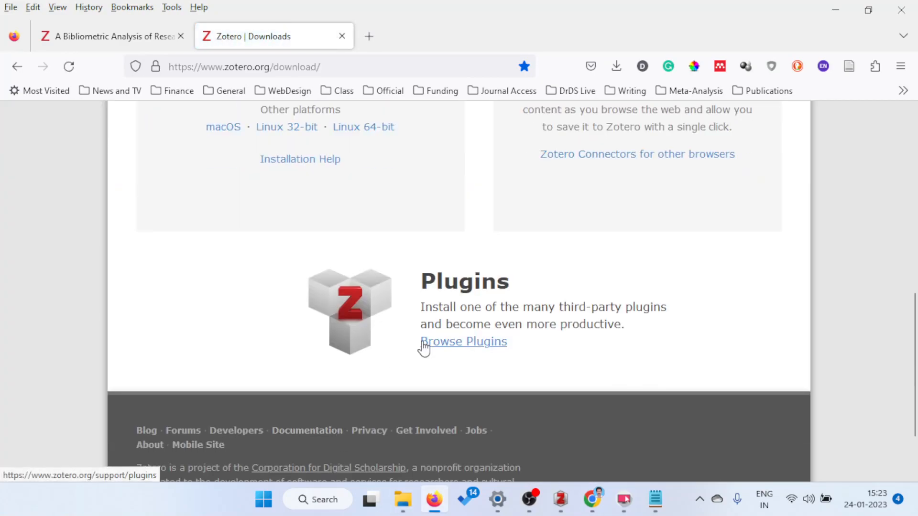
click(462, 343)
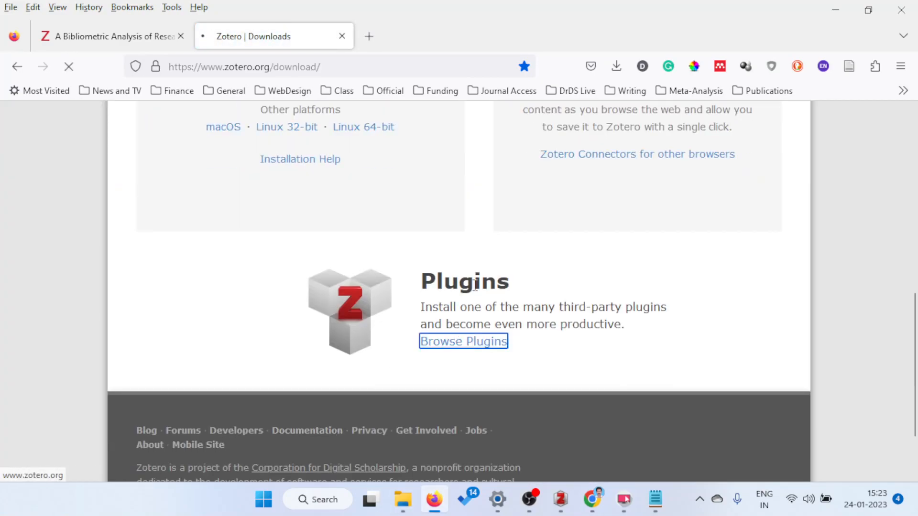
scroll(280, 287, down, 10)
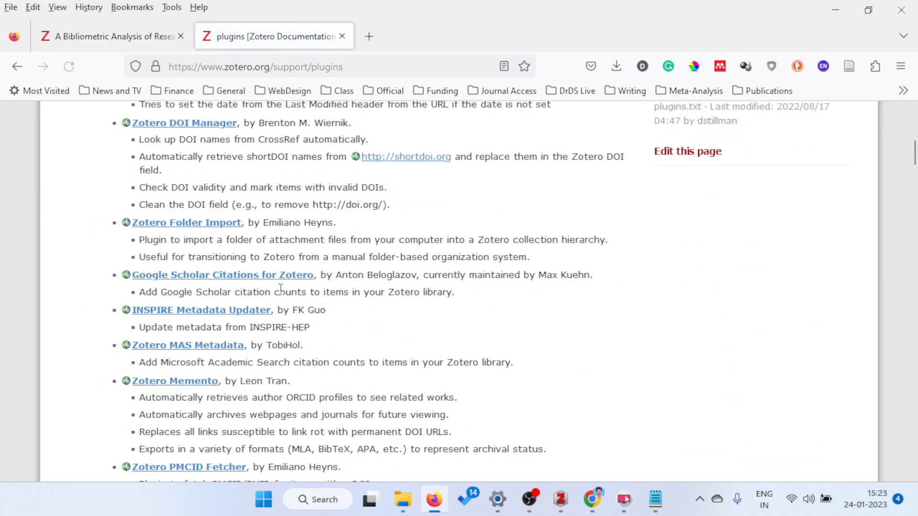
Step: Find "zotfi" on the plugins page and open the ZotFile plugin's link
key(ctrl+f)
key(Return)
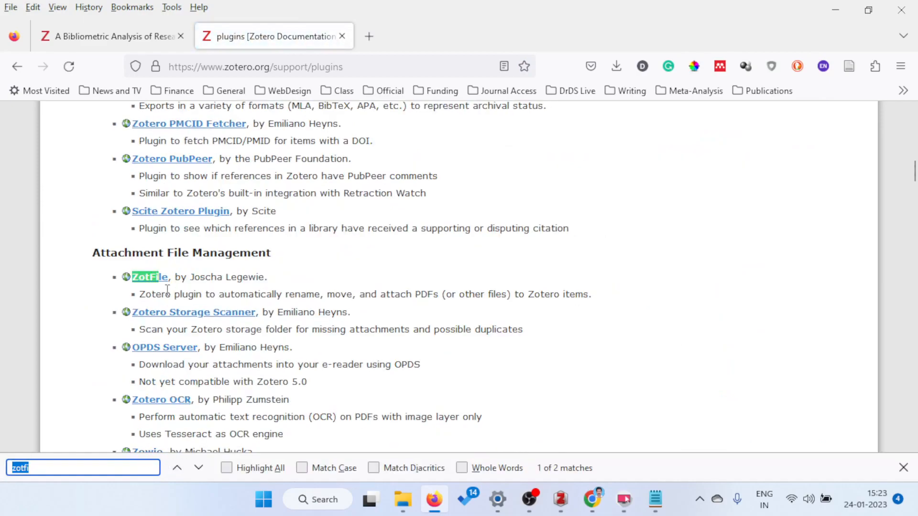
click(354, 264)
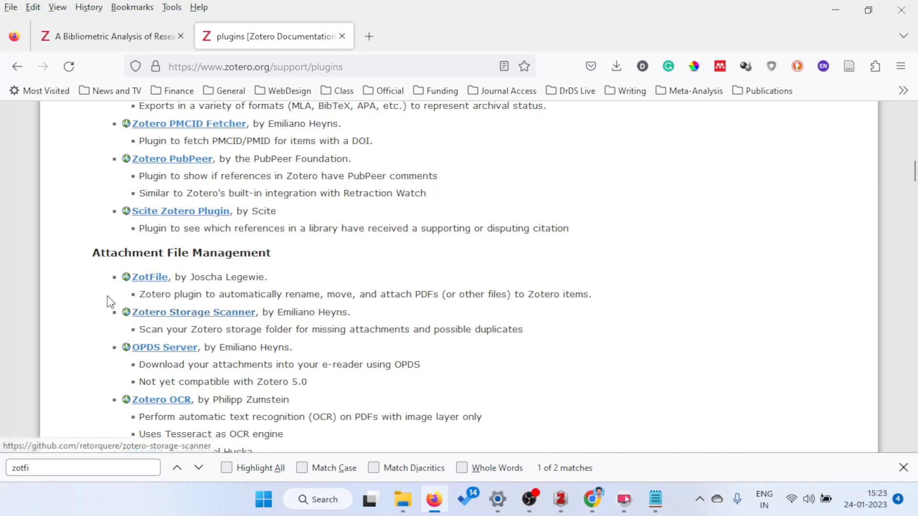
click(153, 285)
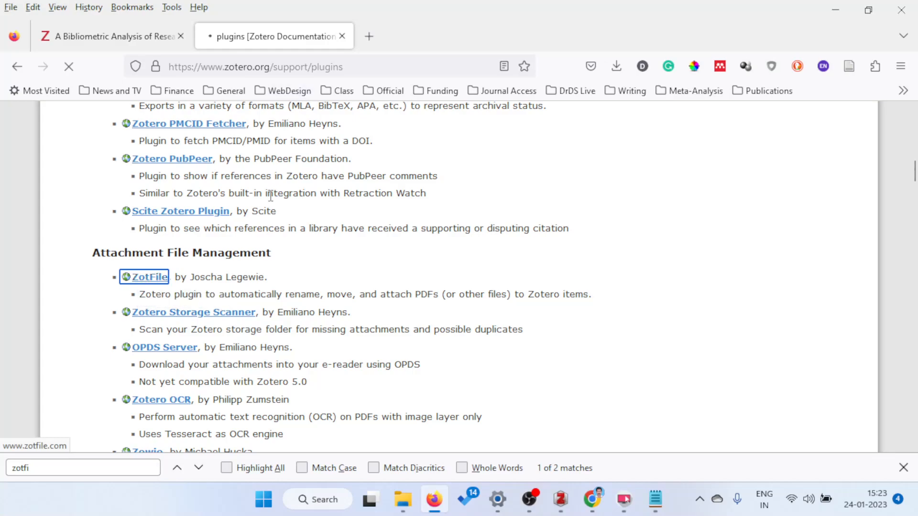
right_click(145, 282)
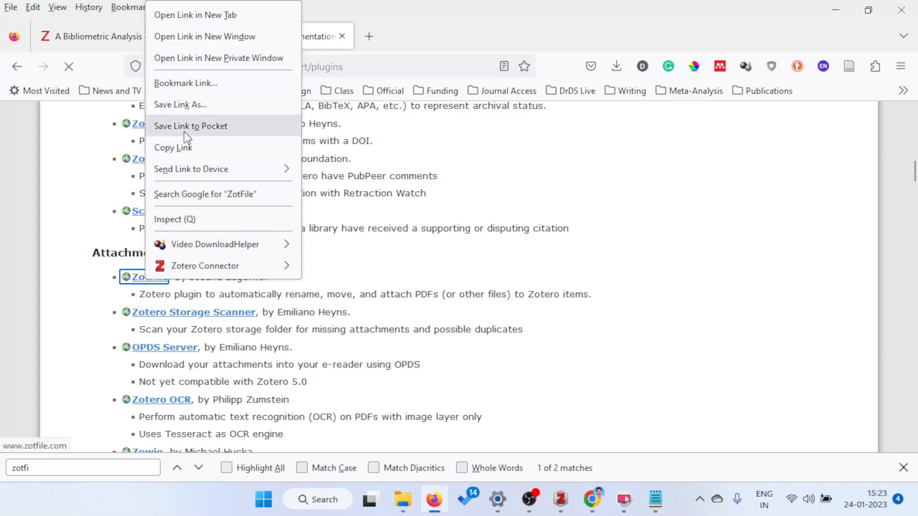
click(185, 148)
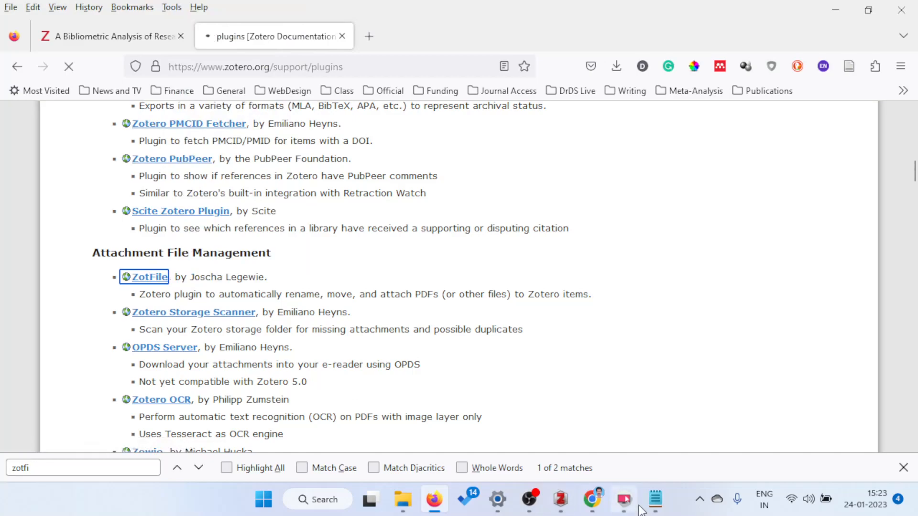
mouse_move(594, 500)
drag(0, 105, 197, 48)
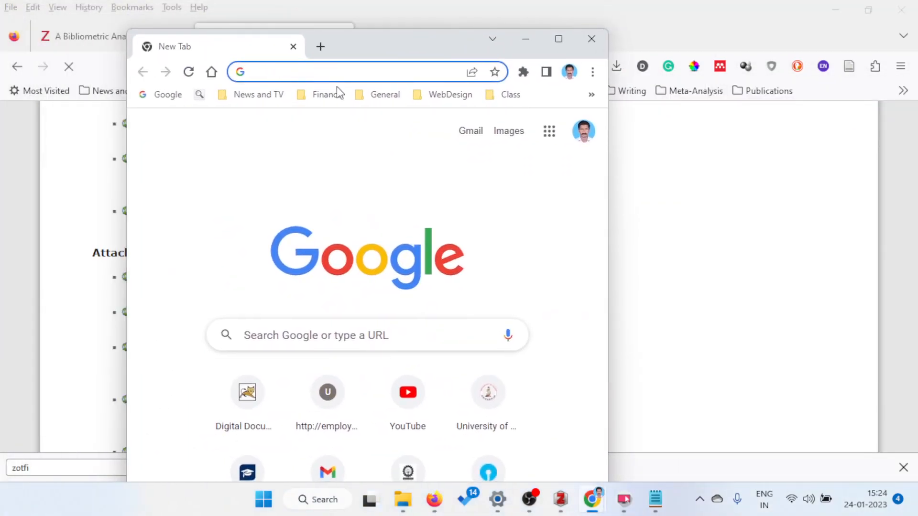
text(http://www.zotfile.com/)
click(371, 97)
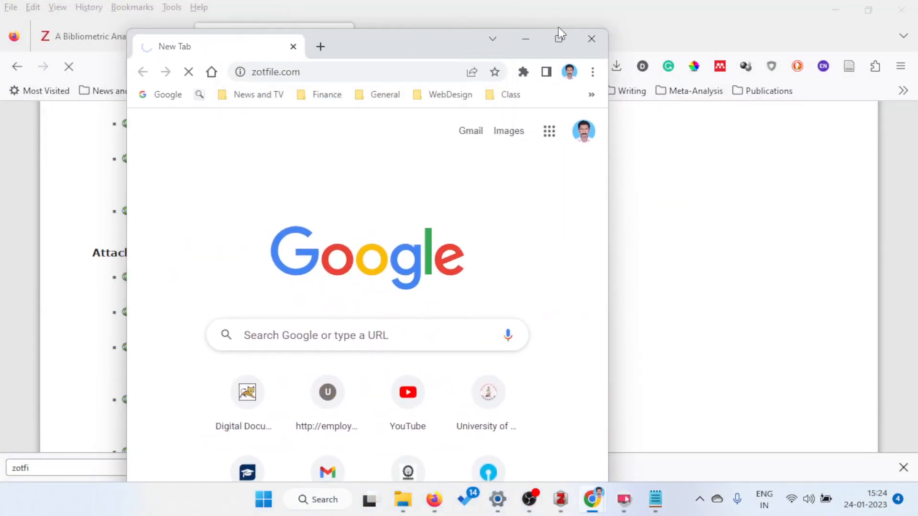
click(558, 39)
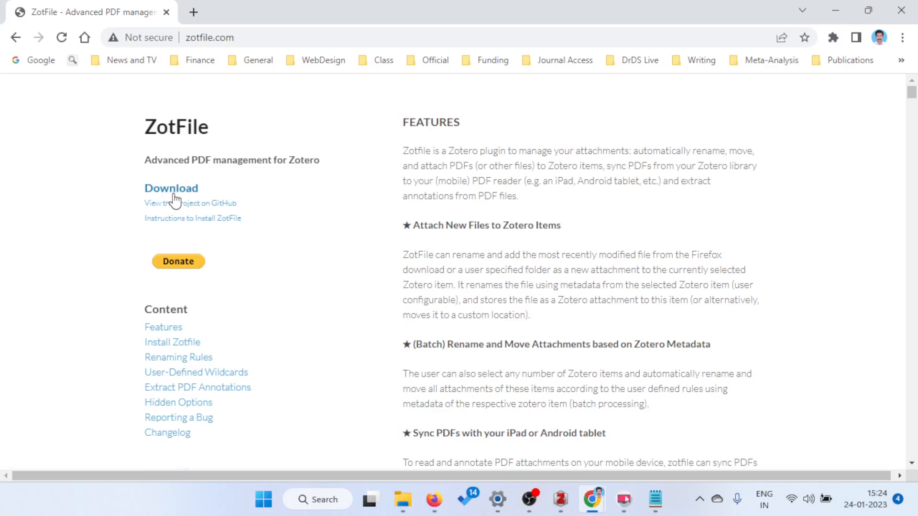
Step: Download the ZotFile plugin file zotfile-5.1.2-fx.xpi, reveal it in the Downloads folder, and minimize the folder window
click(175, 191)
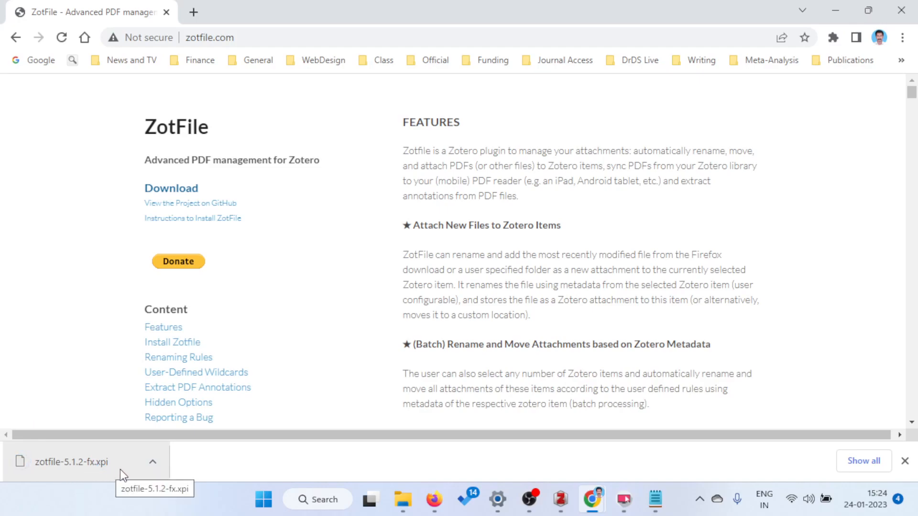
click(154, 461)
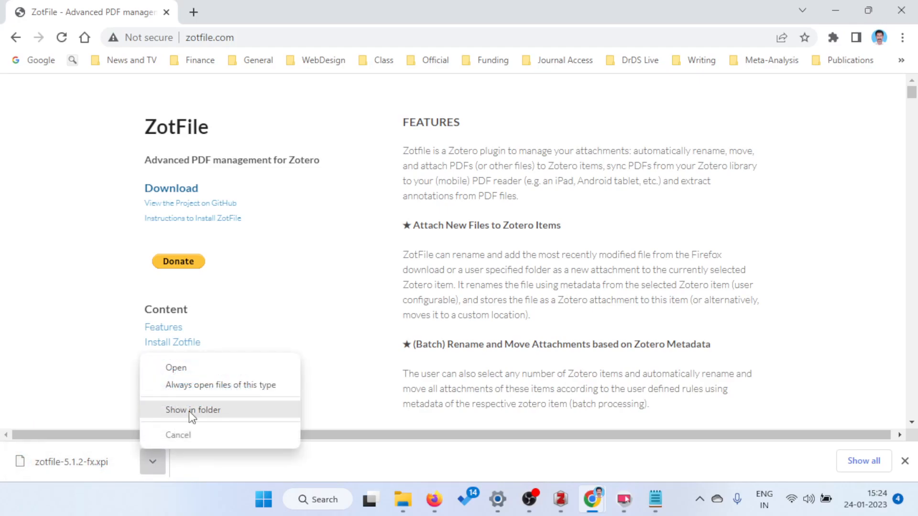
click(188, 411)
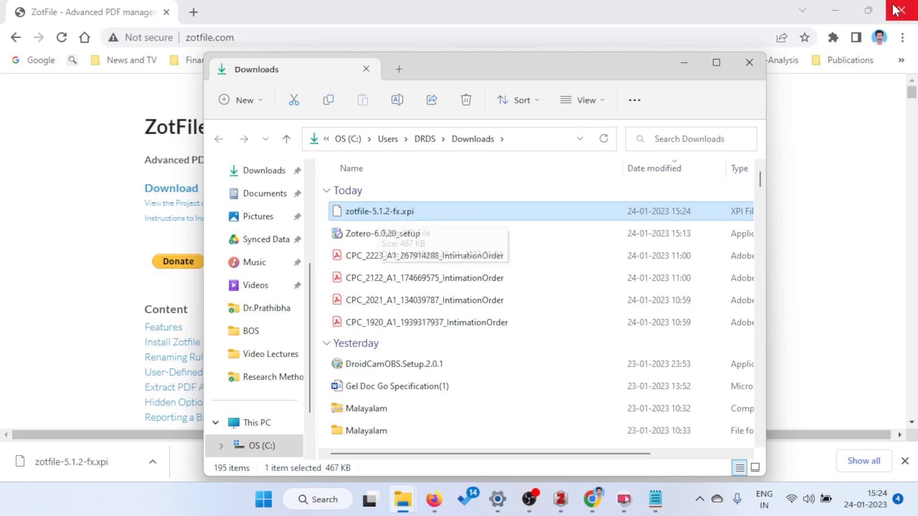
click(684, 64)
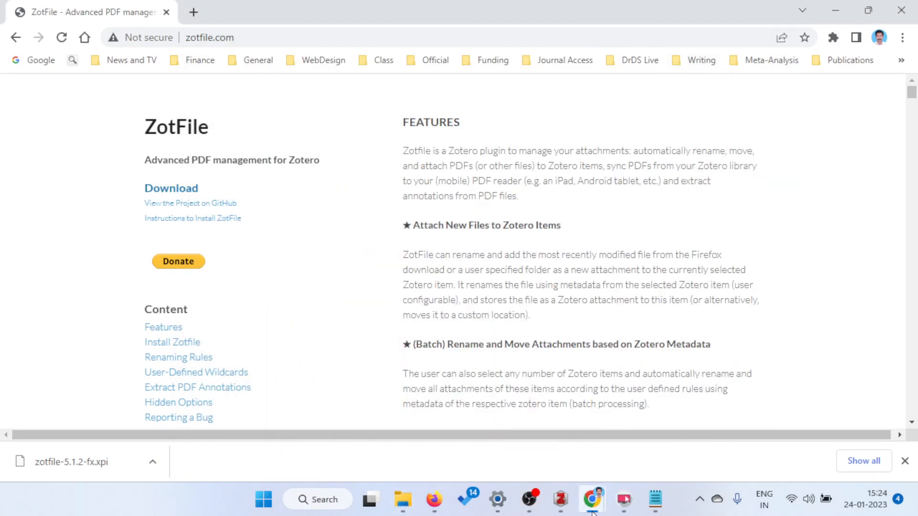
Step: Switch to Zotero and, in the Add-ons Manager, choose zotfile-5.1.2-fx.xpi from Downloads as the add-on file to install
click(560, 500)
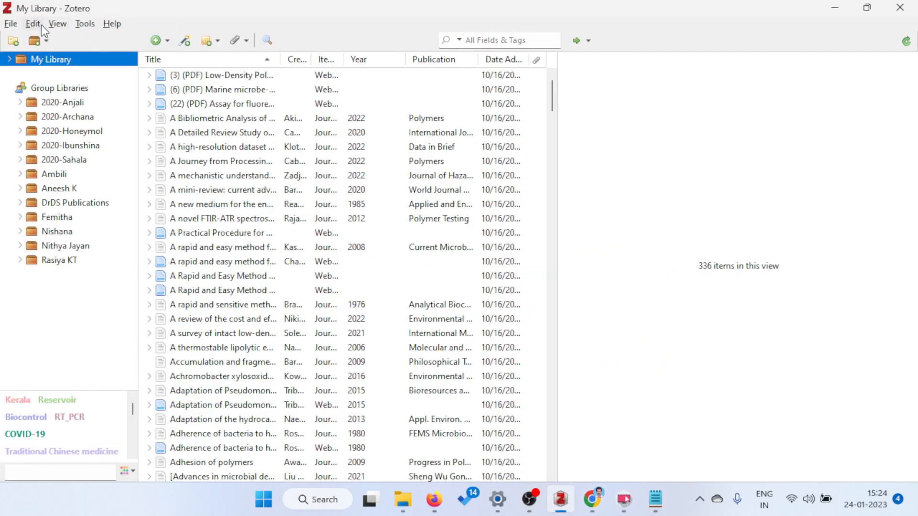
click(83, 24)
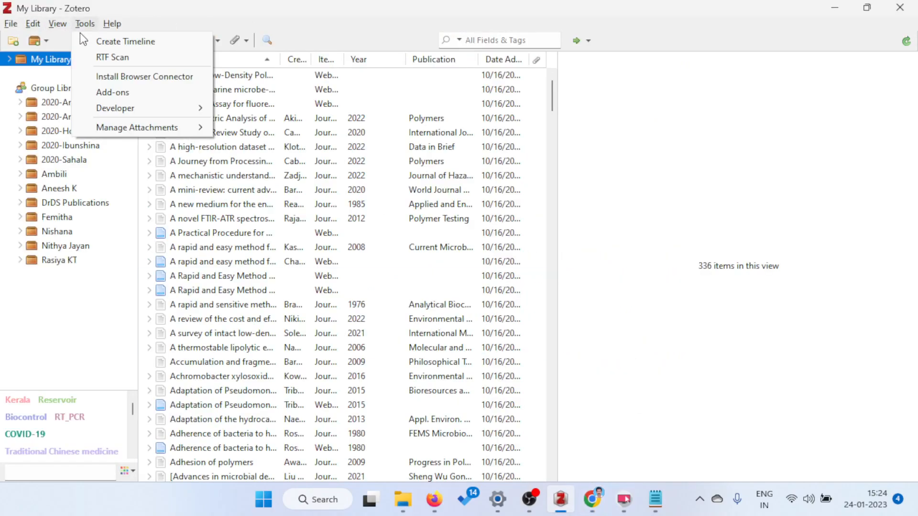
click(142, 101)
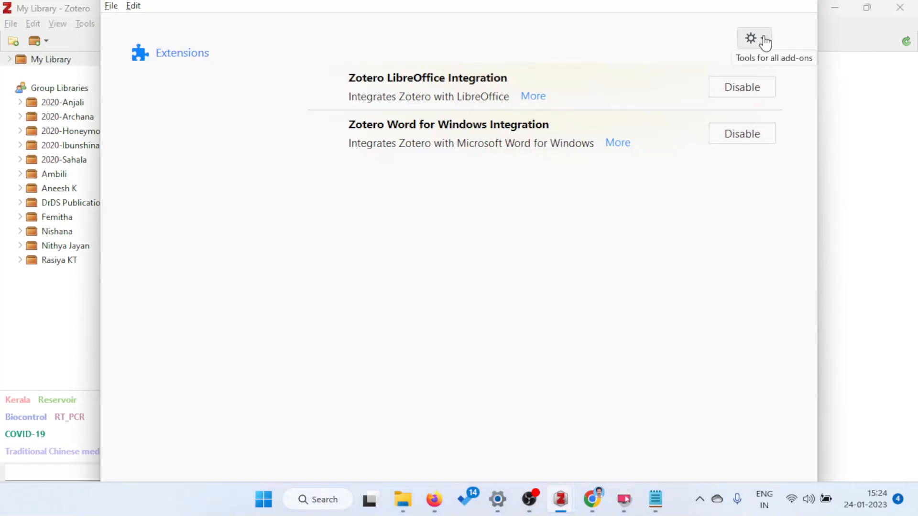
click(764, 43)
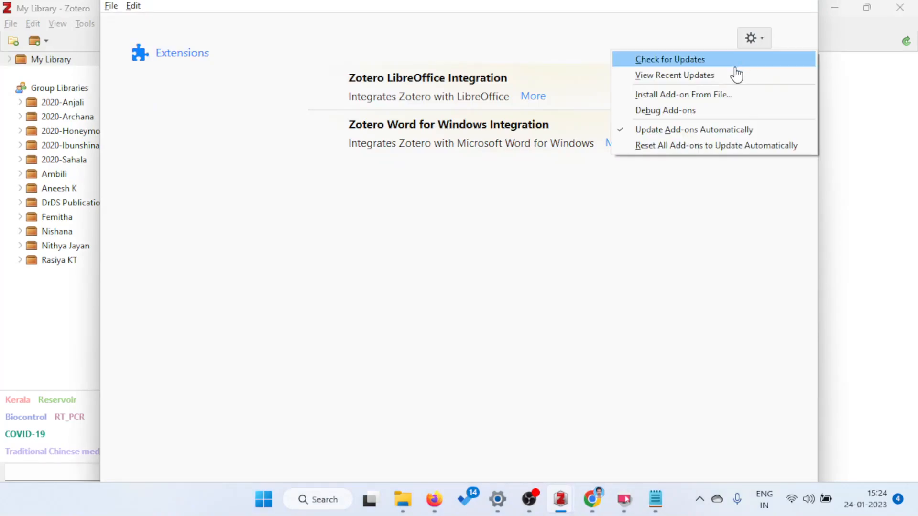
click(714, 97)
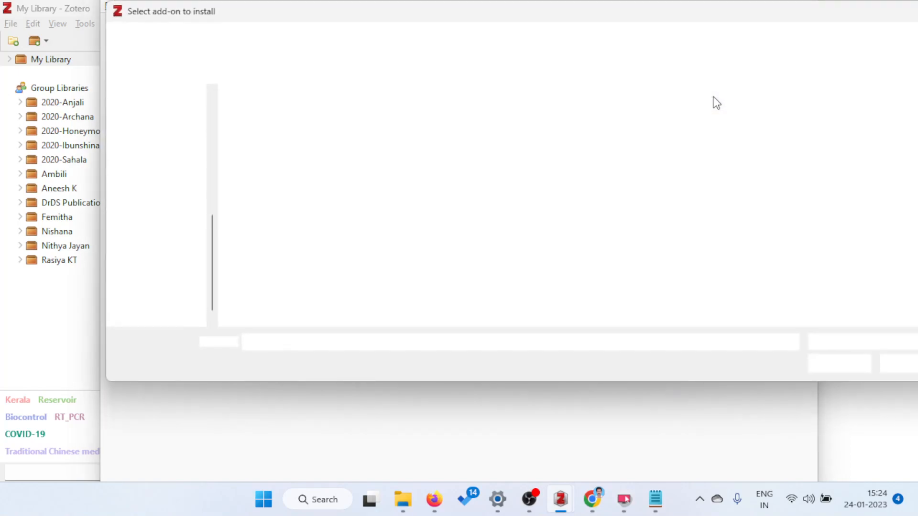
scroll(159, 176, up, 3)
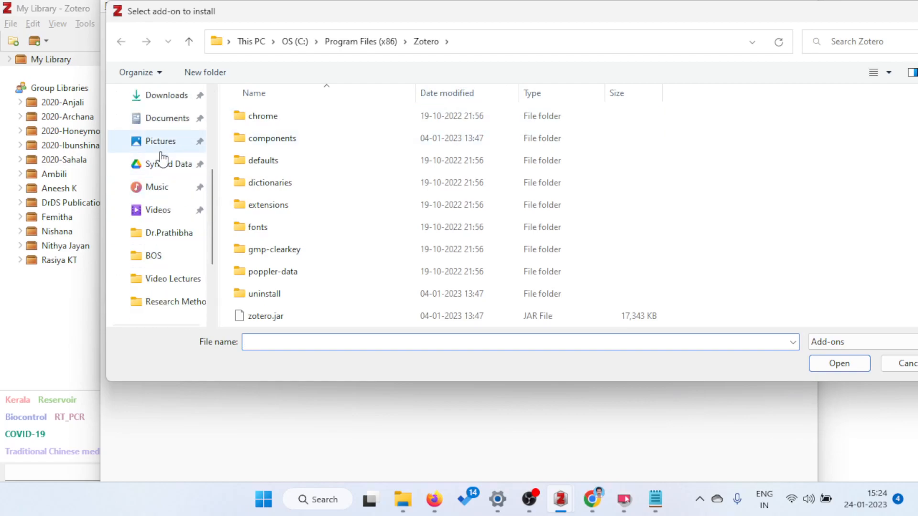
click(165, 103)
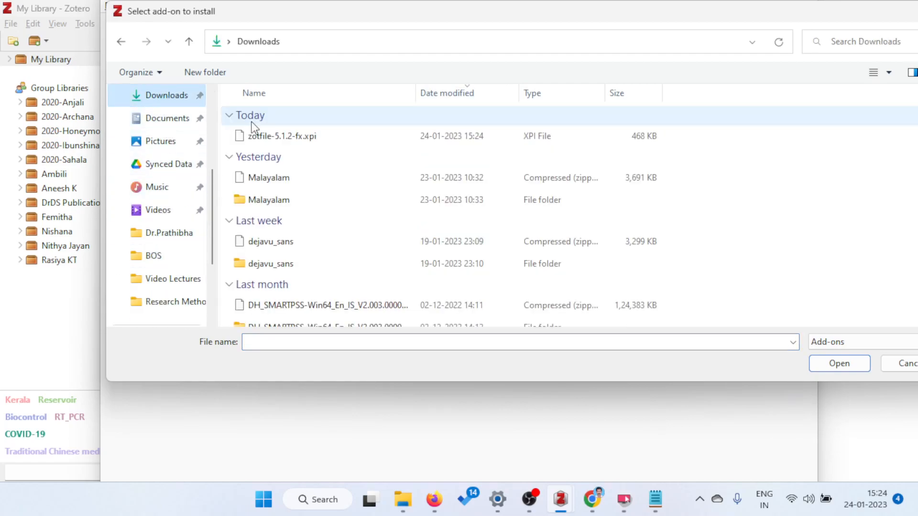
click(289, 138)
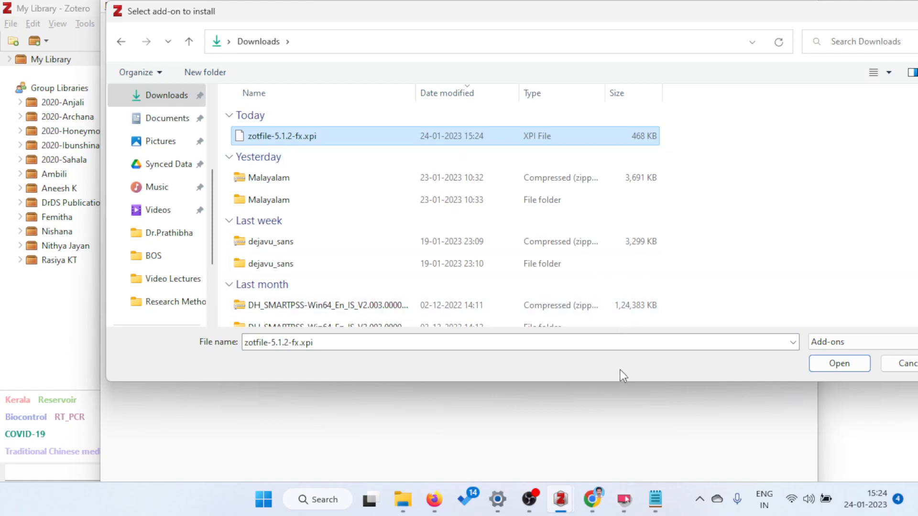
click(843, 367)
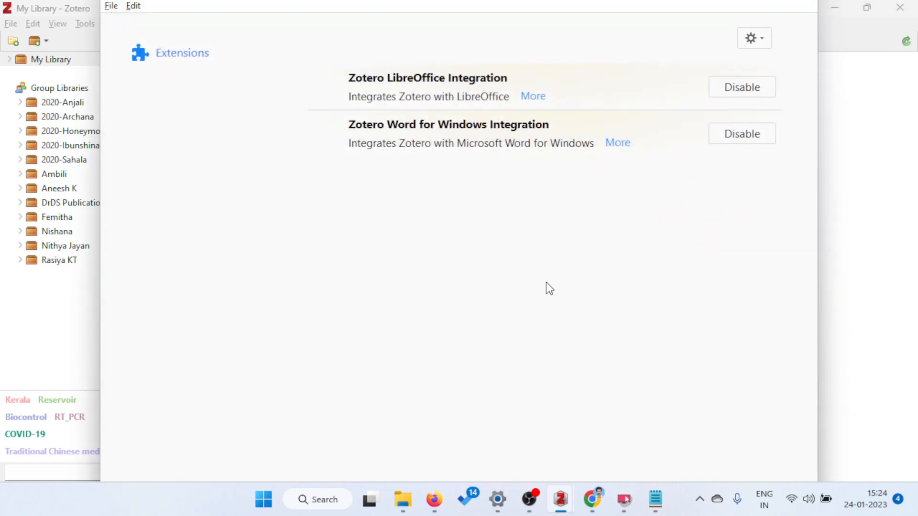
Step: Confirm the installation of the ZotFile add-on and restart Zotero
drag(477, 113, 399, 175)
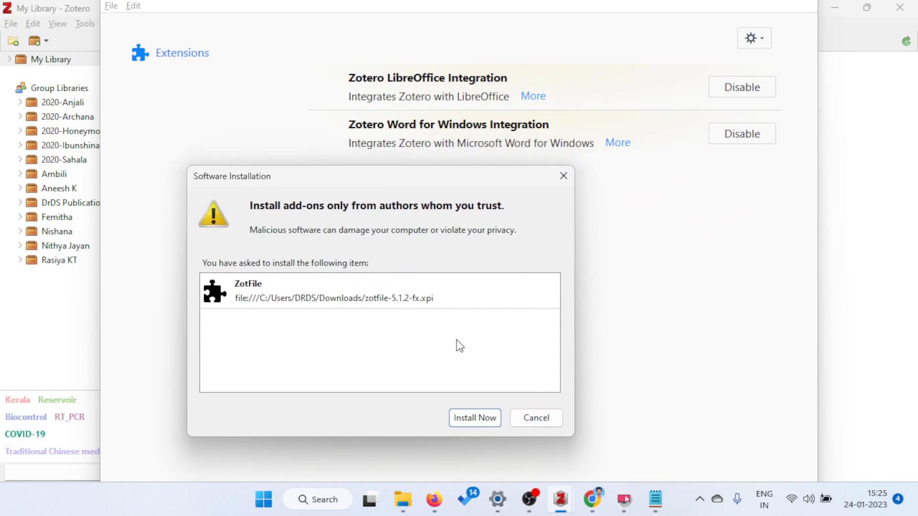
click(485, 425)
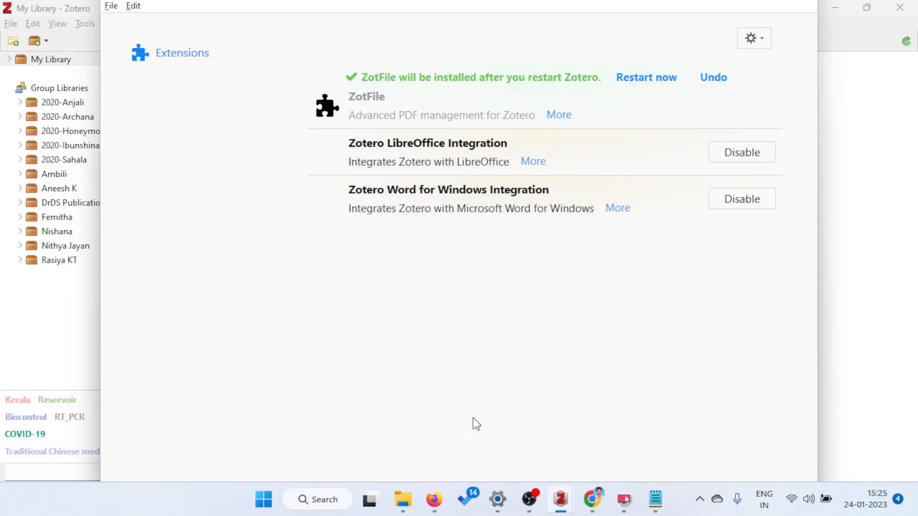
click(659, 87)
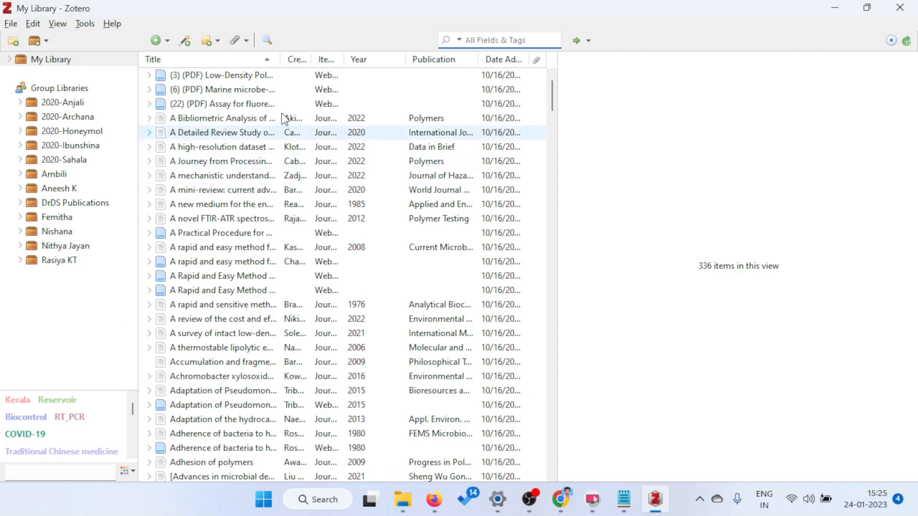
Step: Reopen the Add-ons Manager and check the ZotFile entry in the list of extensions
click(85, 24)
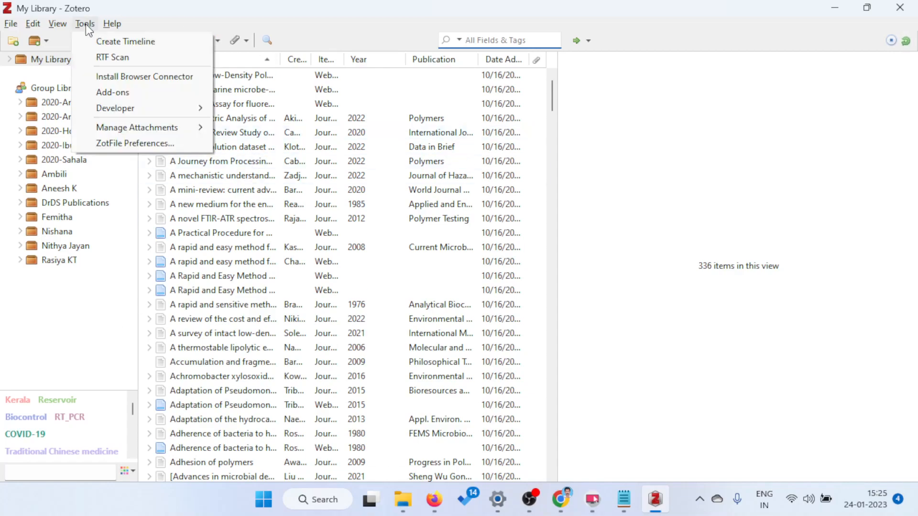
click(120, 92)
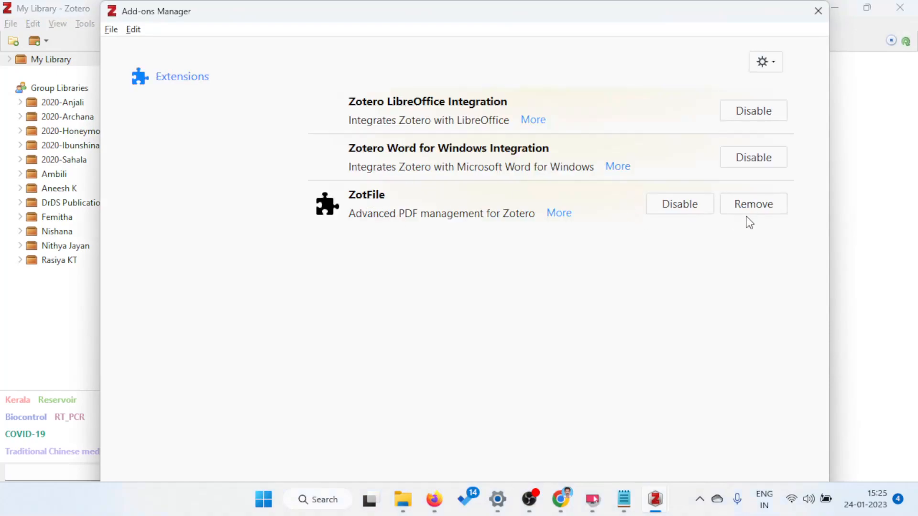
click(818, 10)
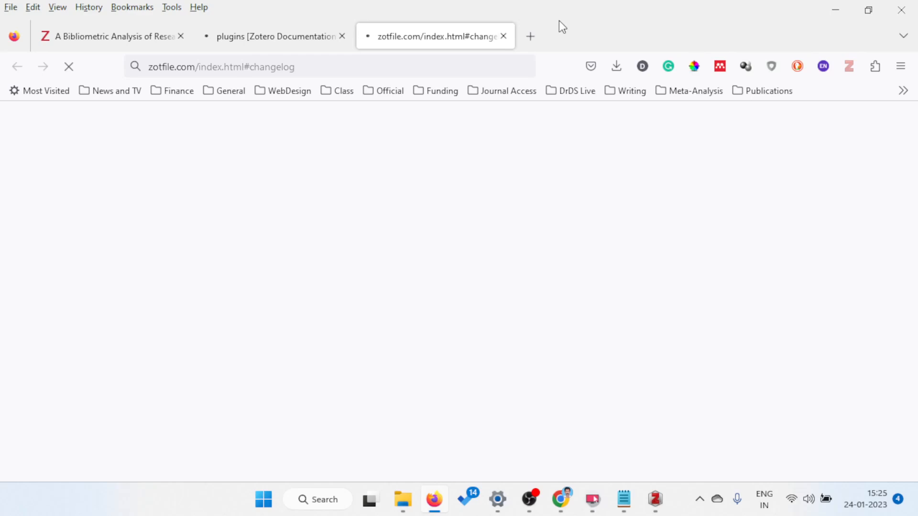
Step: Close the ZotFile changelog and Zotero plugins tabs in Firefox, and close Zotero's Add-ons Manager
click(502, 36)
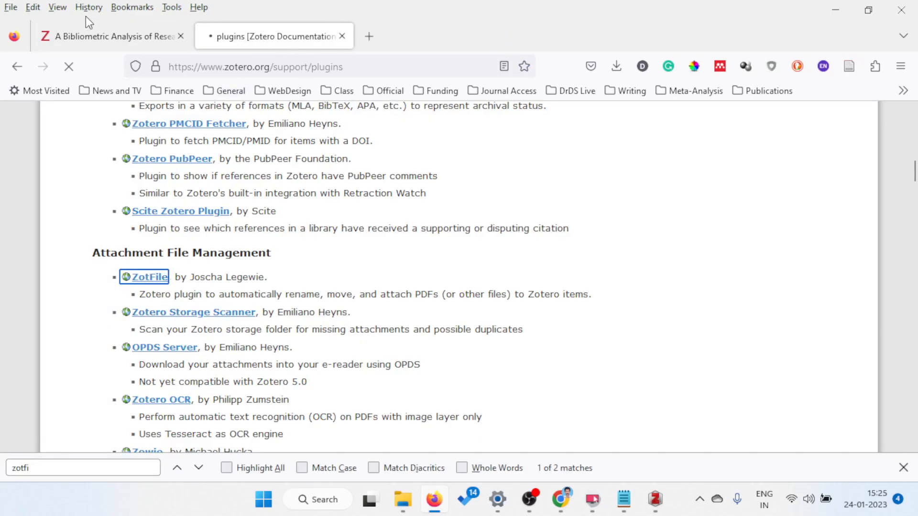
click(342, 37)
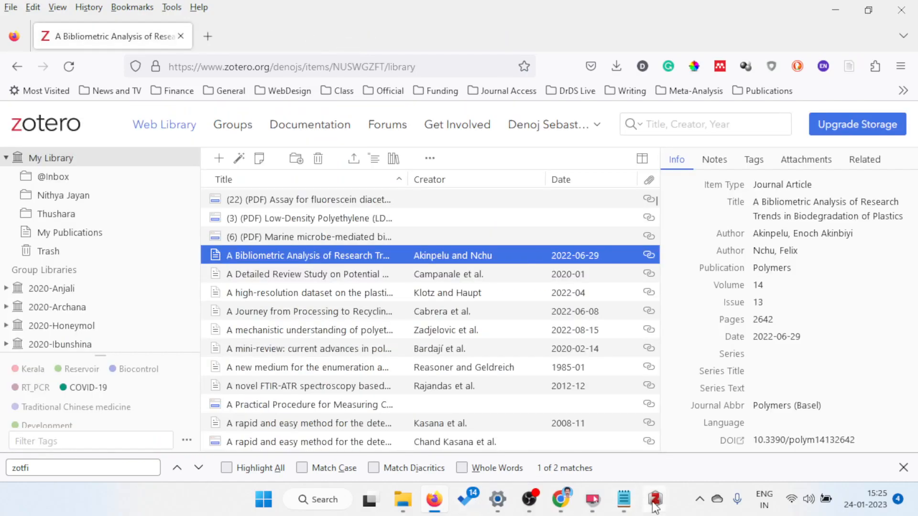
click(653, 508)
click(724, 435)
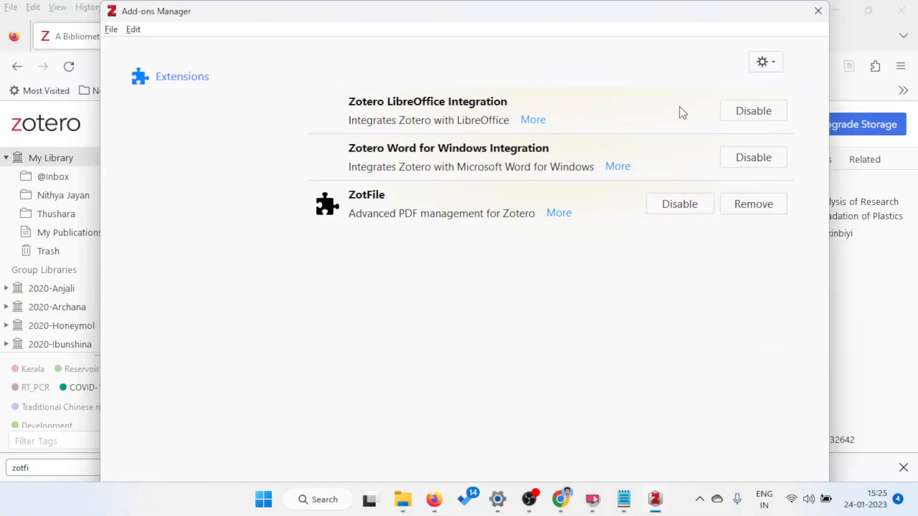
click(822, 17)
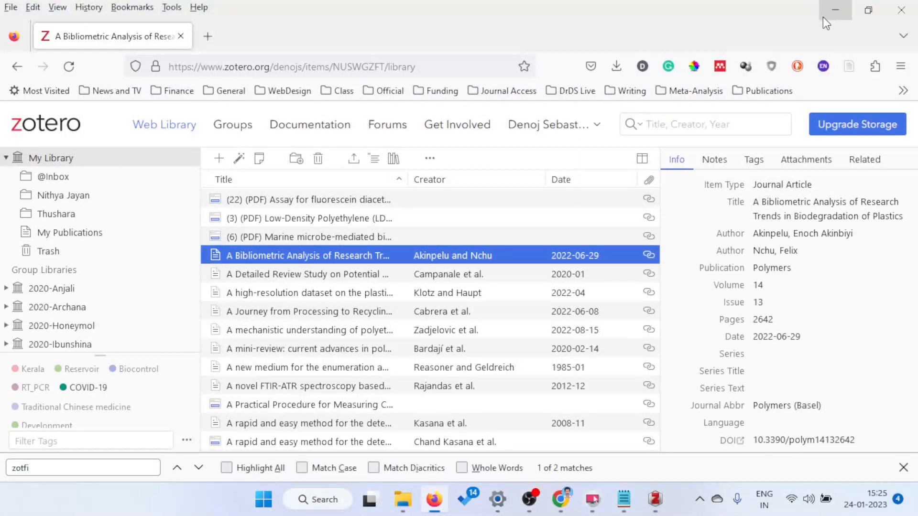
Step: Switch to the Zotero desktop library and create a new collection named "Kannut ASC" under My Library
mouse_move(560, 500)
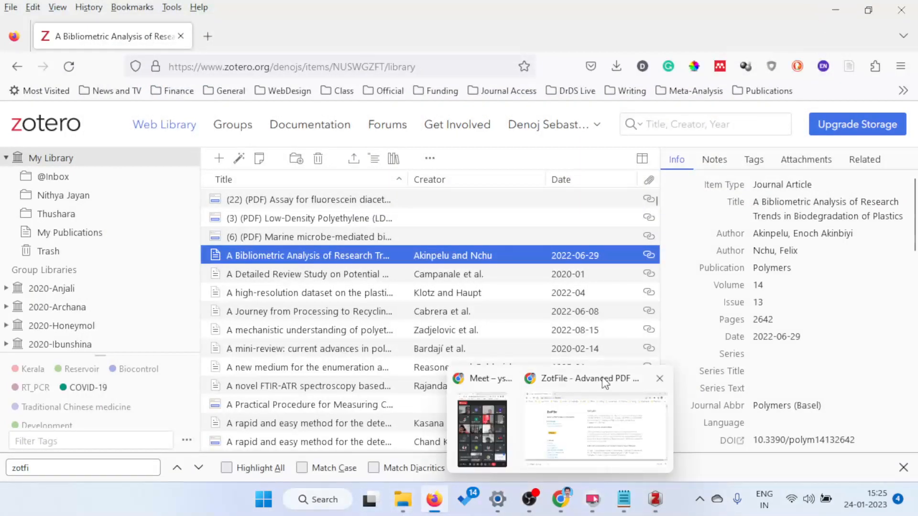
click(654, 499)
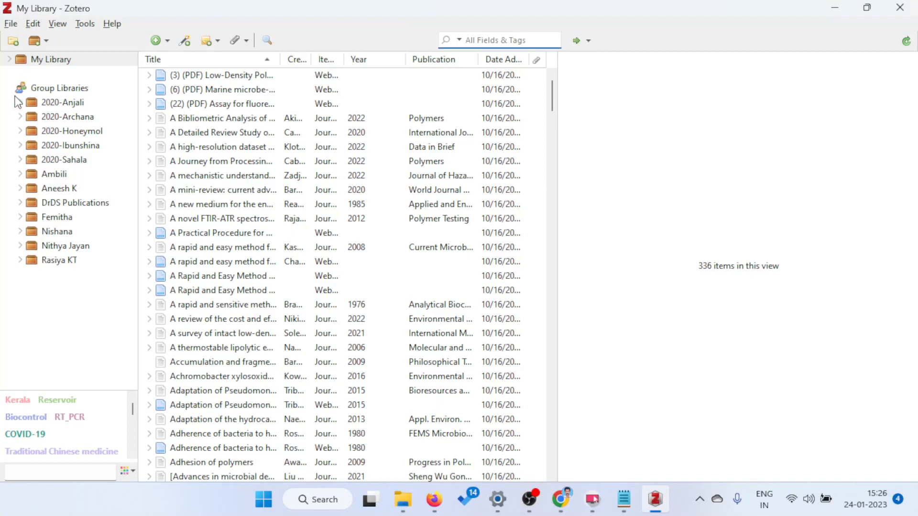
double_click(62, 61)
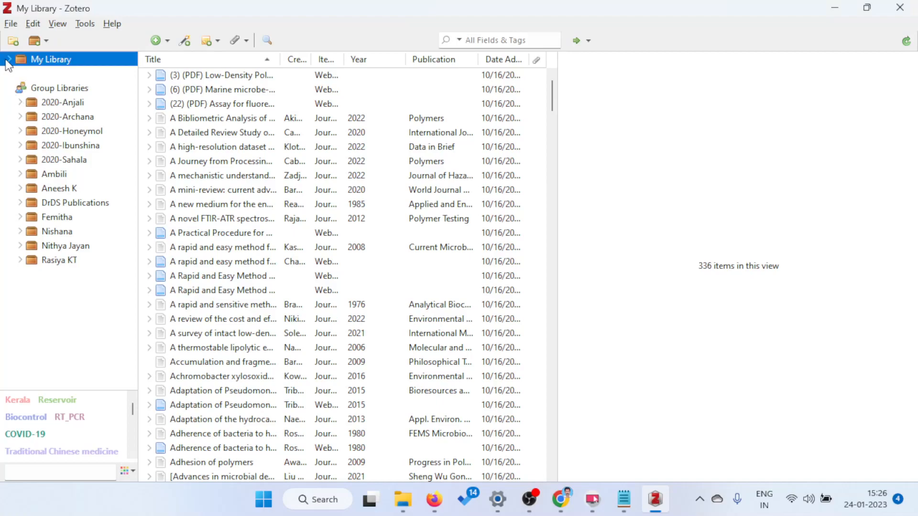
right_click(61, 61)
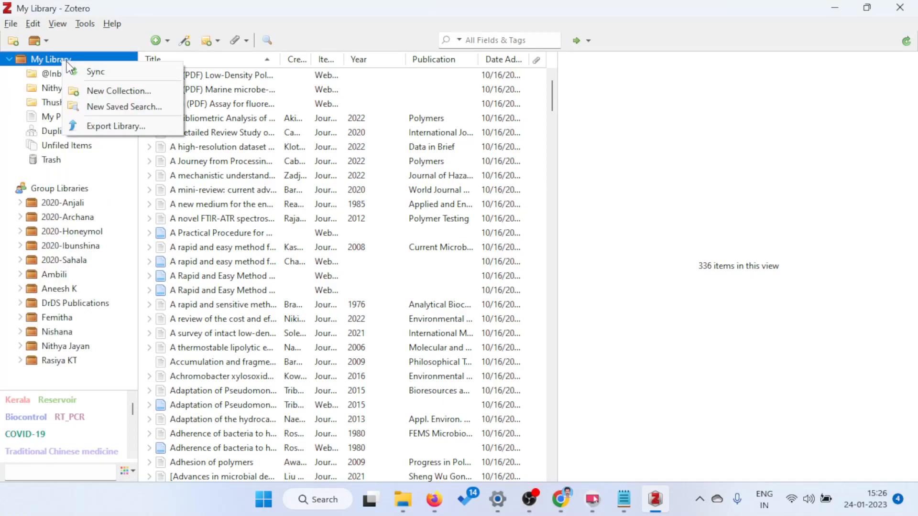
click(106, 95)
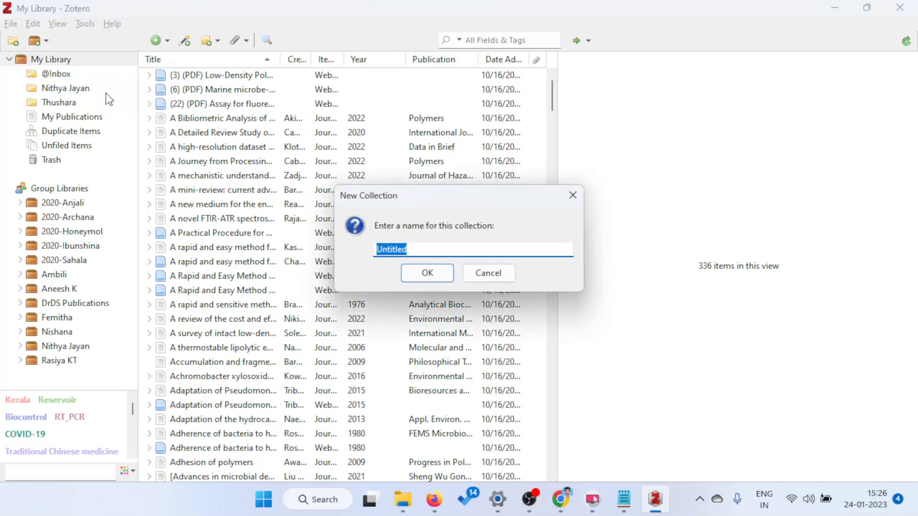
text(Kannut ASC)
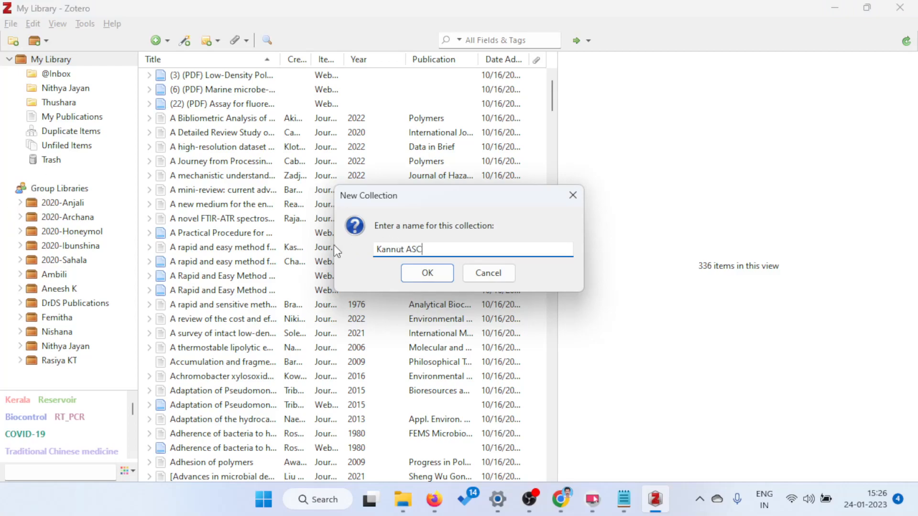
click(428, 274)
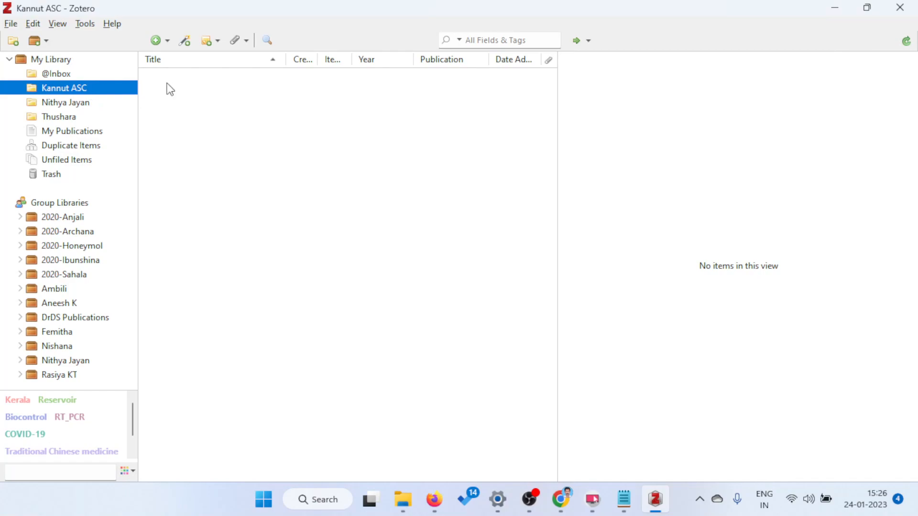
click(390, 132)
click(79, 92)
click(319, 152)
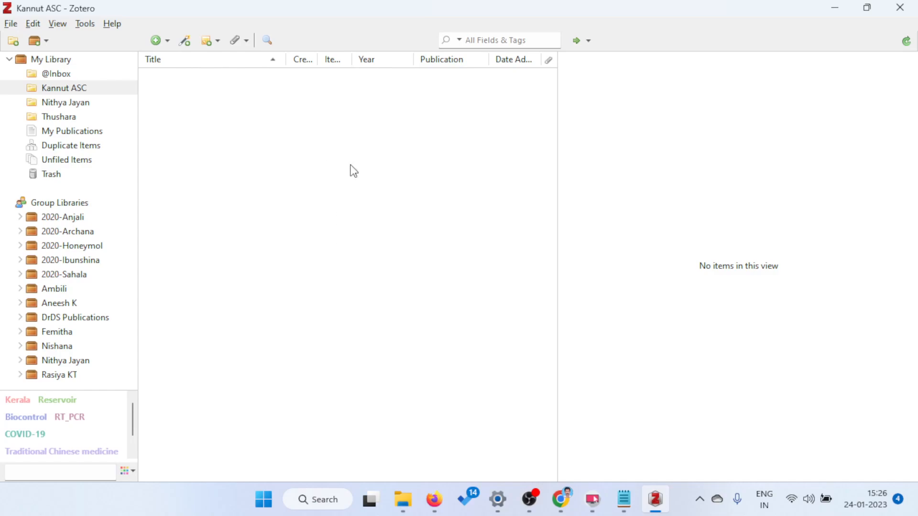
Step: Switch to Firefox, search for "covid 19 epidemiology" in a new tab, and open its scholarly articles in Google Scholar
mouse_move(435, 509)
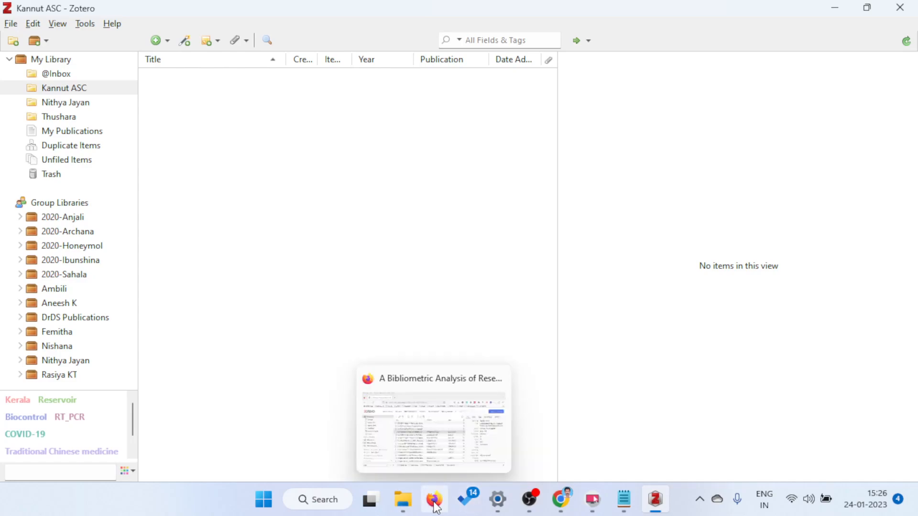
click(435, 501)
click(209, 36)
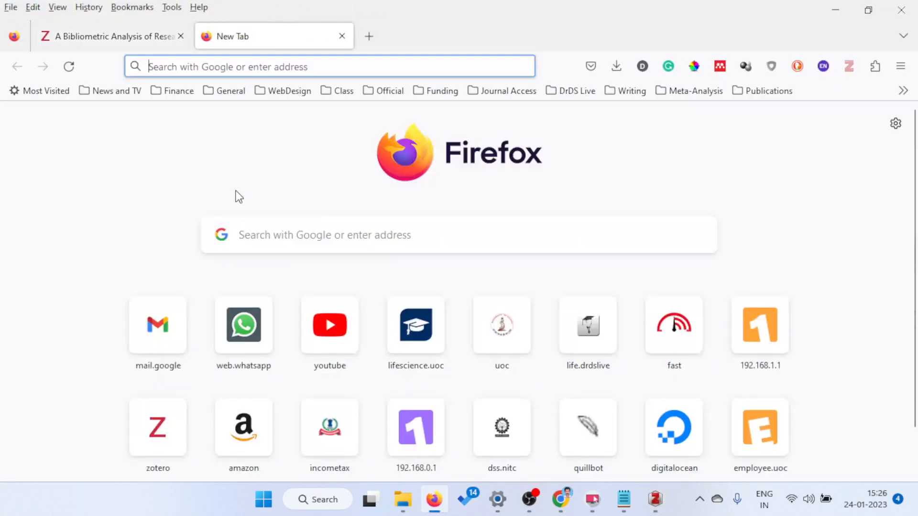
click(266, 240)
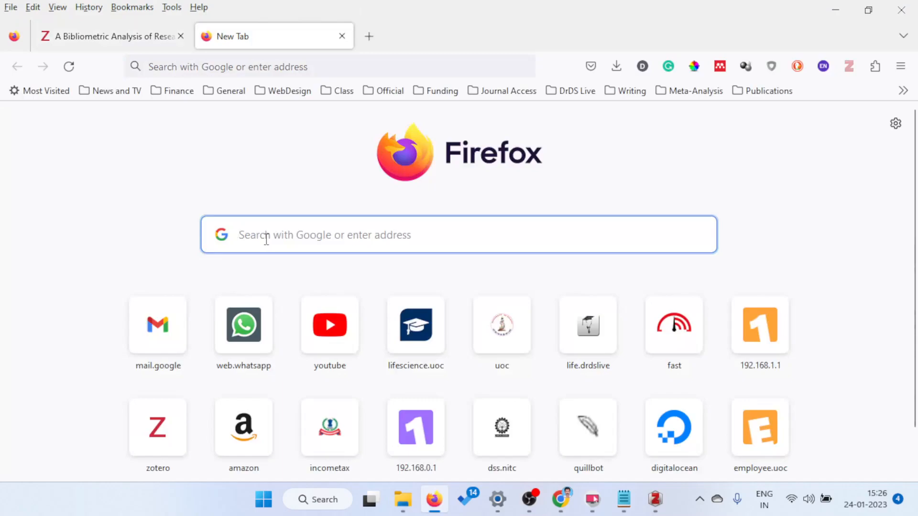
text(covid)
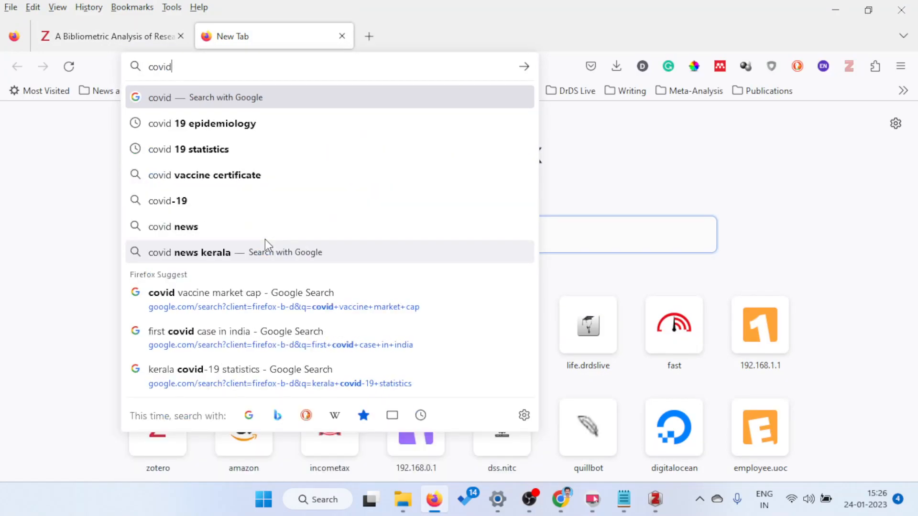
key(Down)
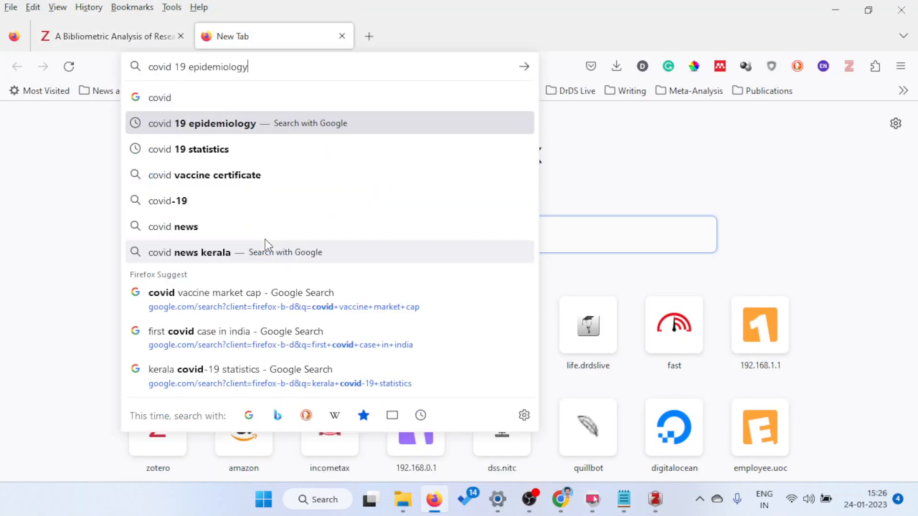
key(Return)
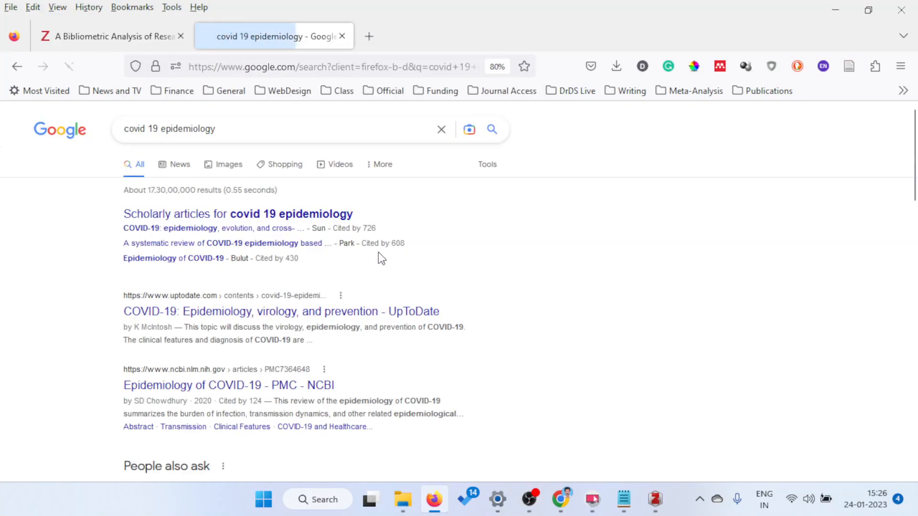
click(320, 215)
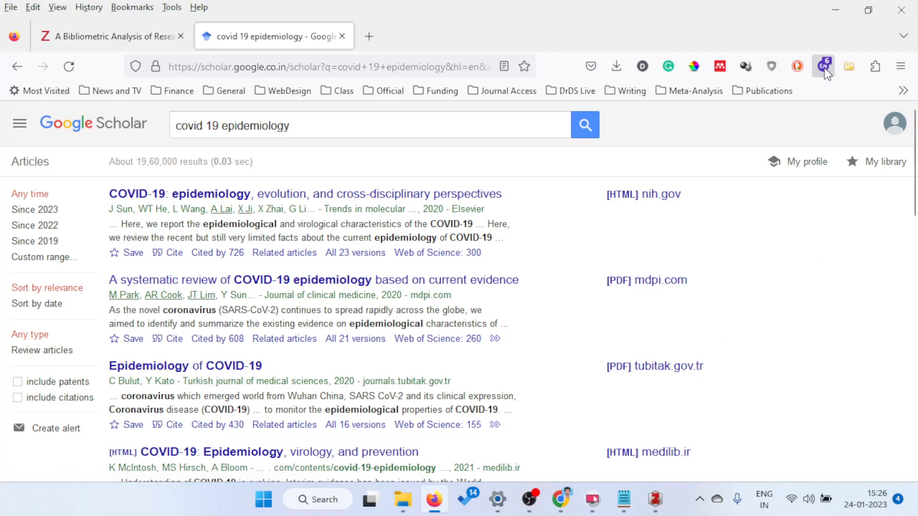
Step: Switch to Zotero, select the Kannut ASC collection as the connector's save destination, and return to the Google Scholar results
click(850, 68)
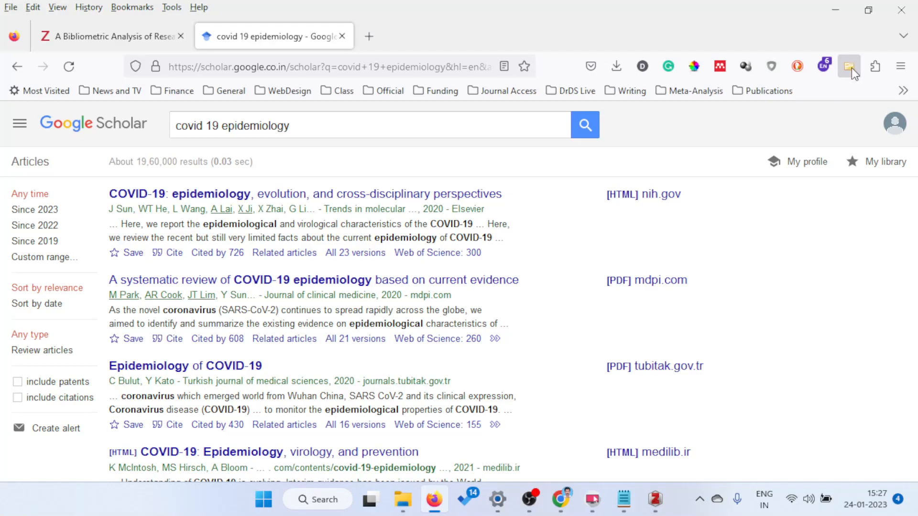
click(666, 497)
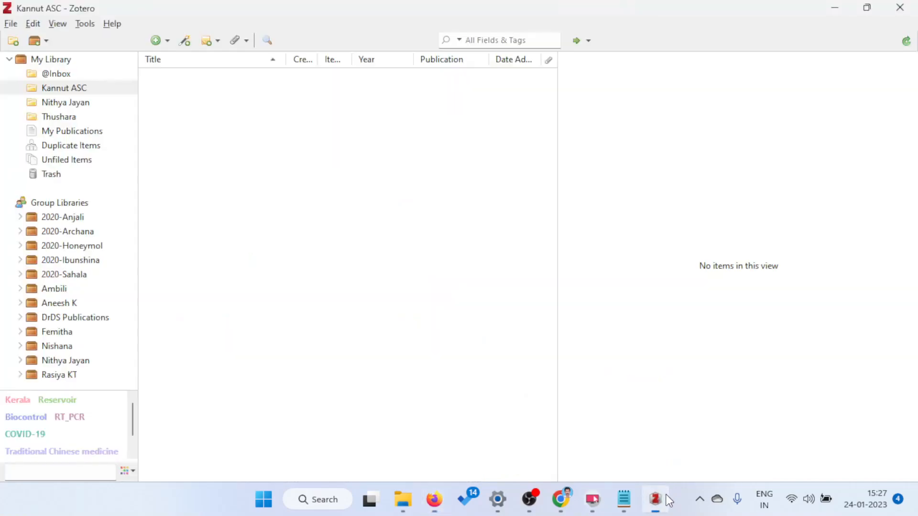
click(58, 87)
click(289, 127)
click(113, 90)
click(382, 113)
click(837, 8)
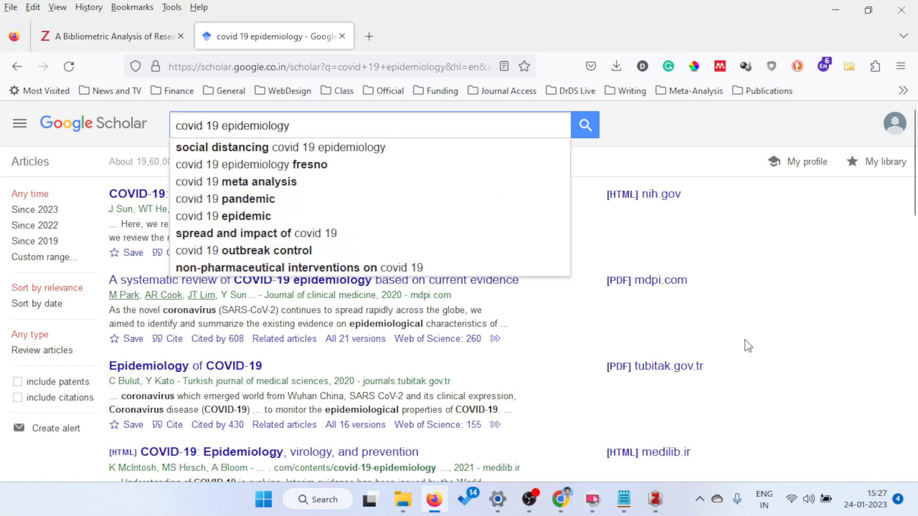
Step: Limit the Scholar results to articles since 2023 and save the pediatric sequelae, Italy open data, multi-fears model and Haemophilus influenzae papers to Zotero
click(30, 213)
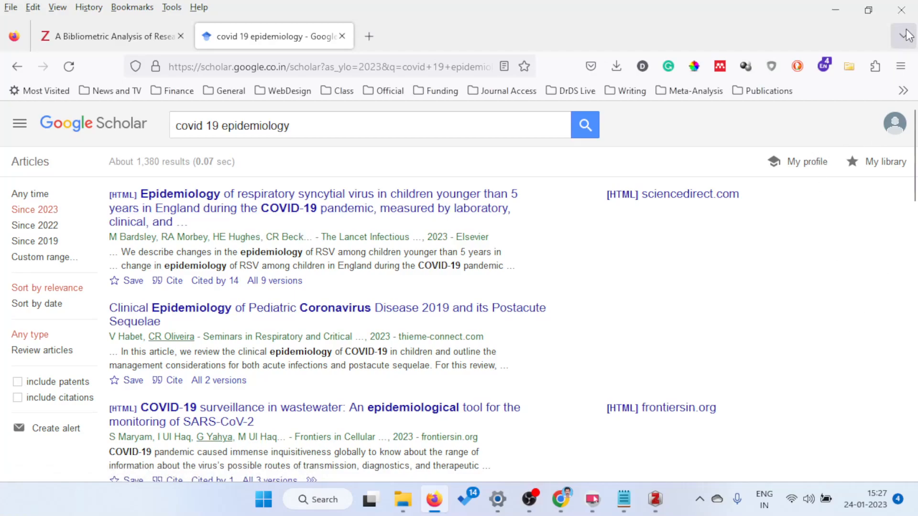
click(850, 66)
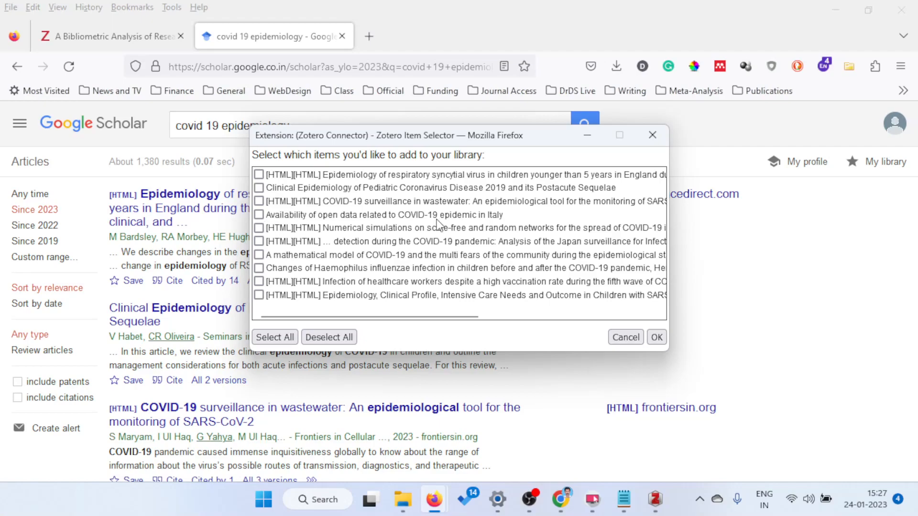
click(259, 189)
click(258, 215)
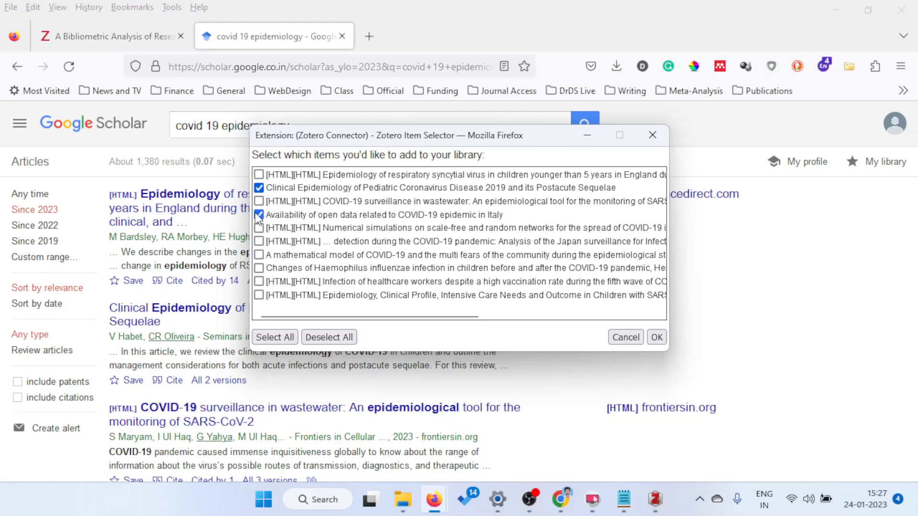
click(259, 255)
click(259, 267)
scroll(88, 289, down, 12)
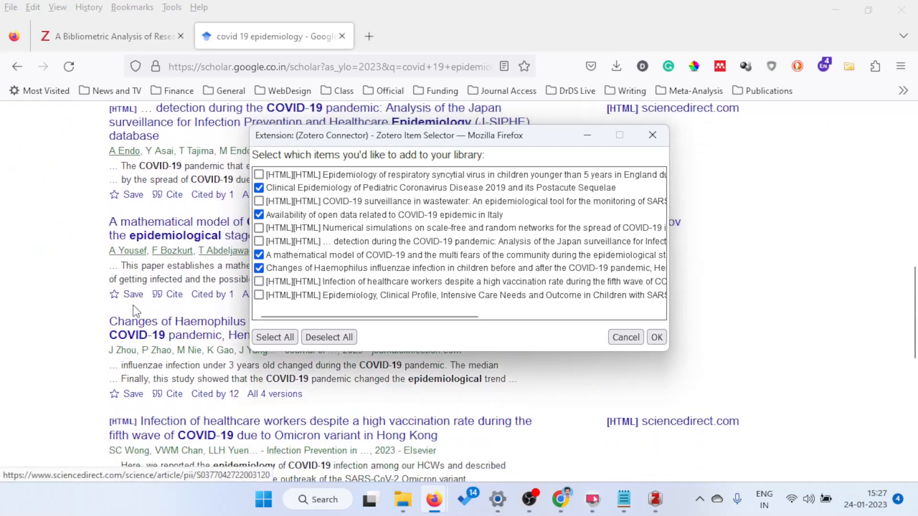
scroll(133, 304, down, 2)
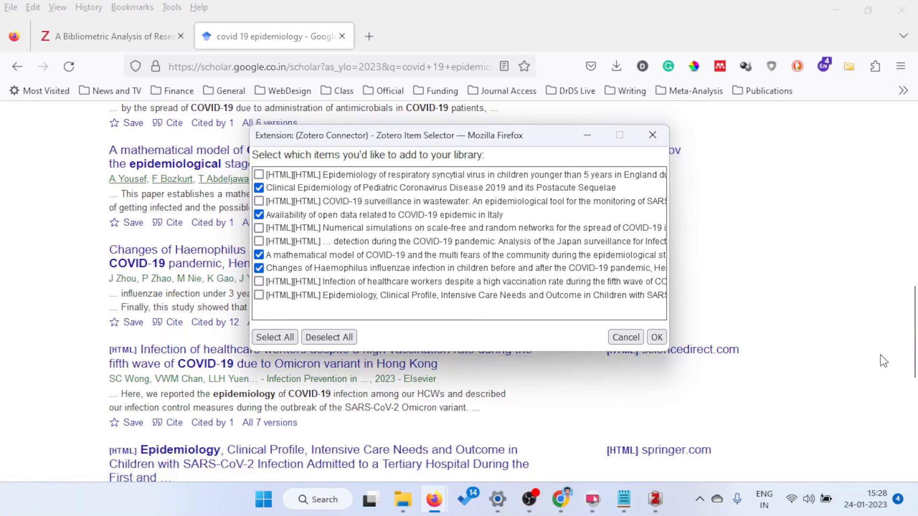
click(657, 338)
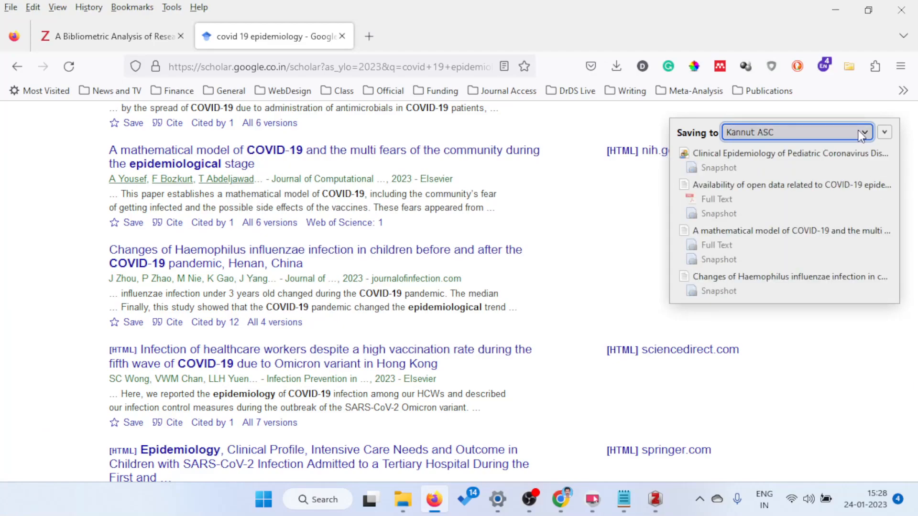
Step: Switch to Zotero and widen the Item Type column in the Kannut ASC collection to show full type names
click(654, 502)
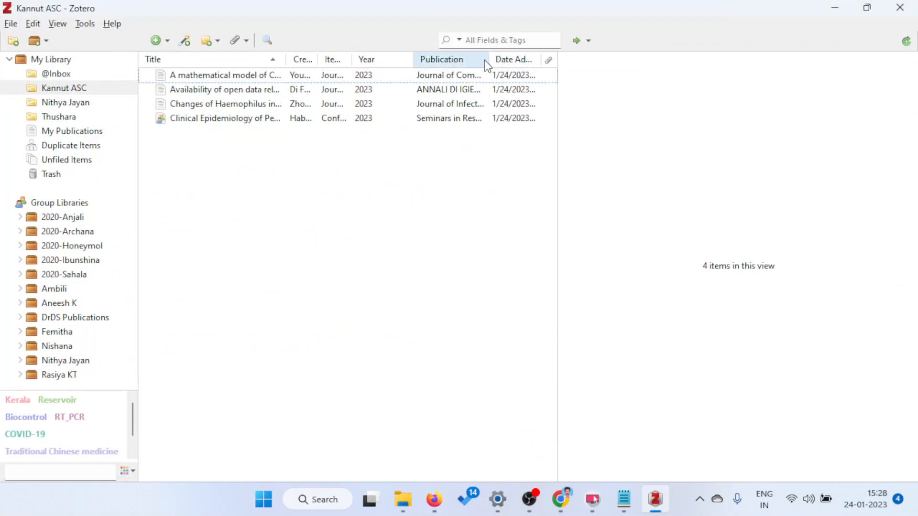
drag(351, 59, 383, 60)
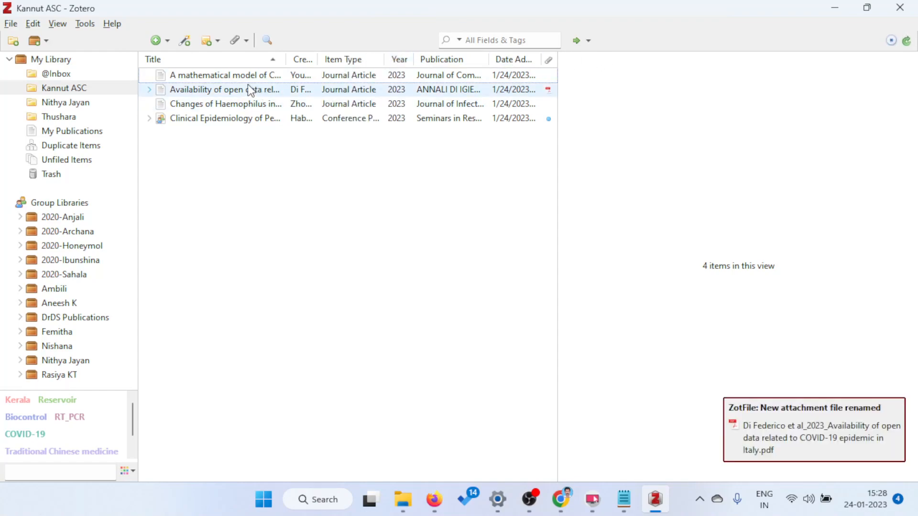
Step: Review the imported metadata of the article on the mathematical model of COVID-19, from title and authors down to the Extra field
click(234, 77)
click(635, 132)
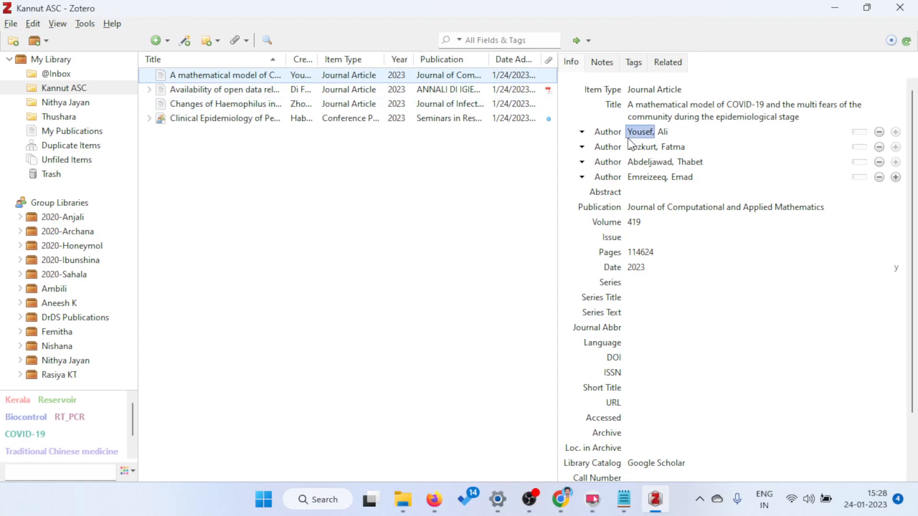
click(630, 94)
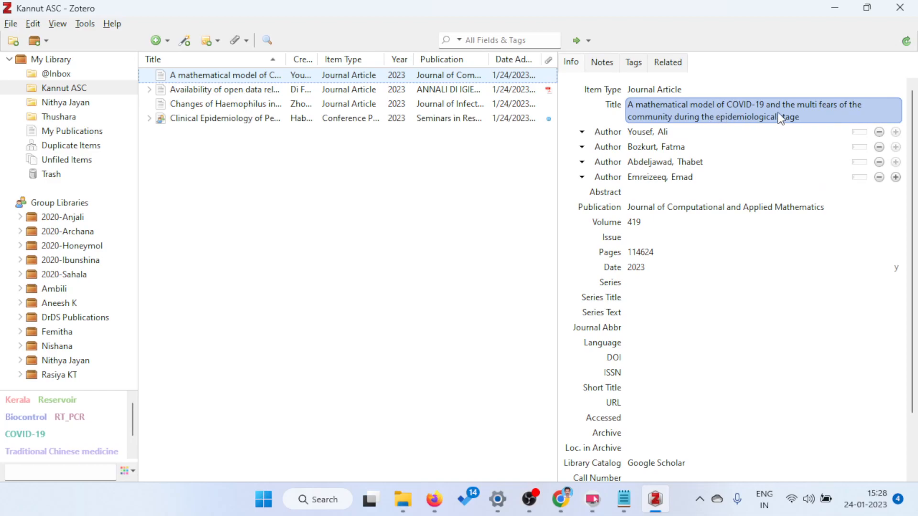
click(663, 132)
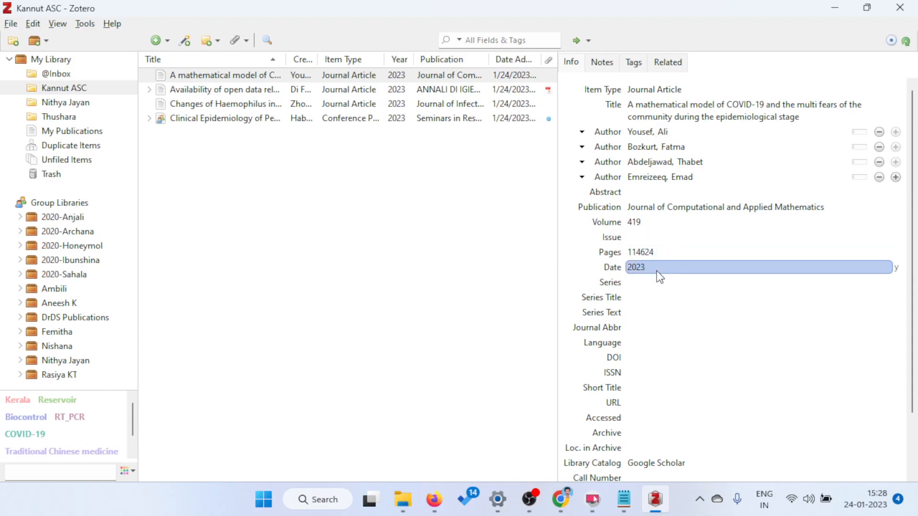
scroll(673, 414, down, 2)
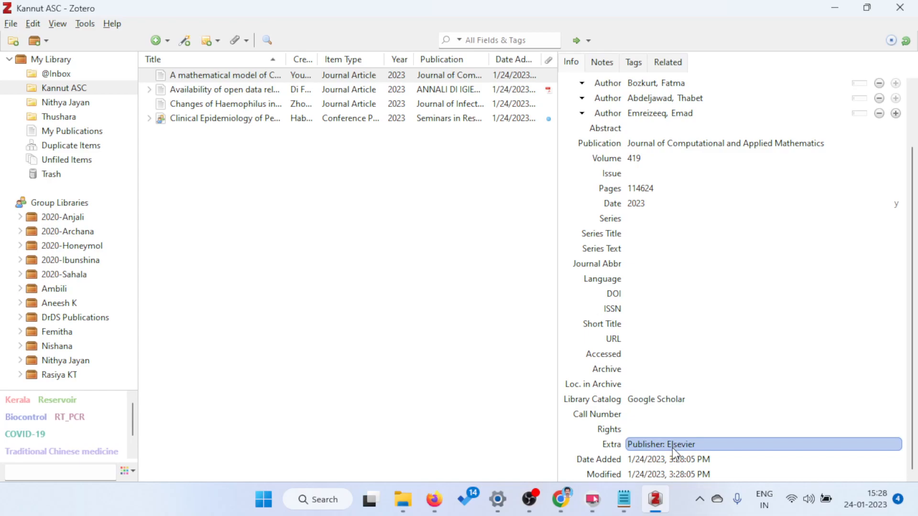
scroll(695, 252, up, 2)
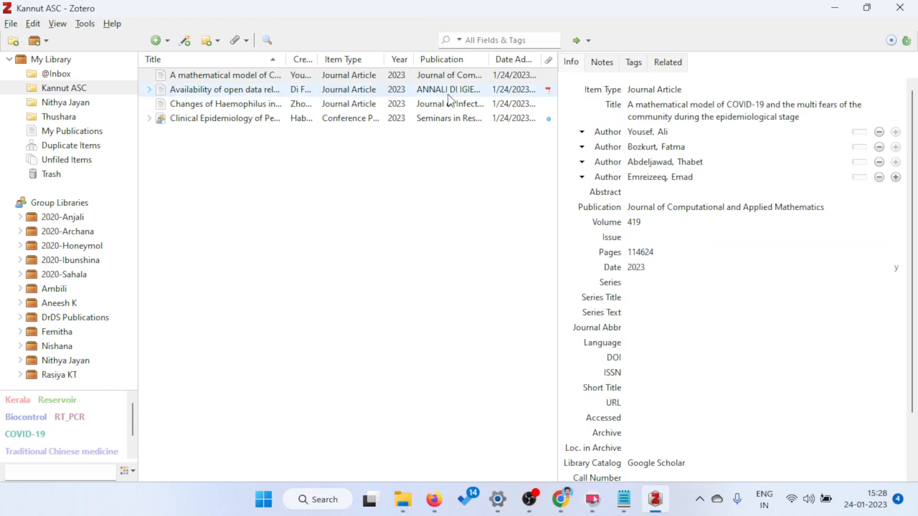
Step: Check the metadata of the other three saved items and inspect the attachment under the Clinical Epidemiology conference paper
click(210, 91)
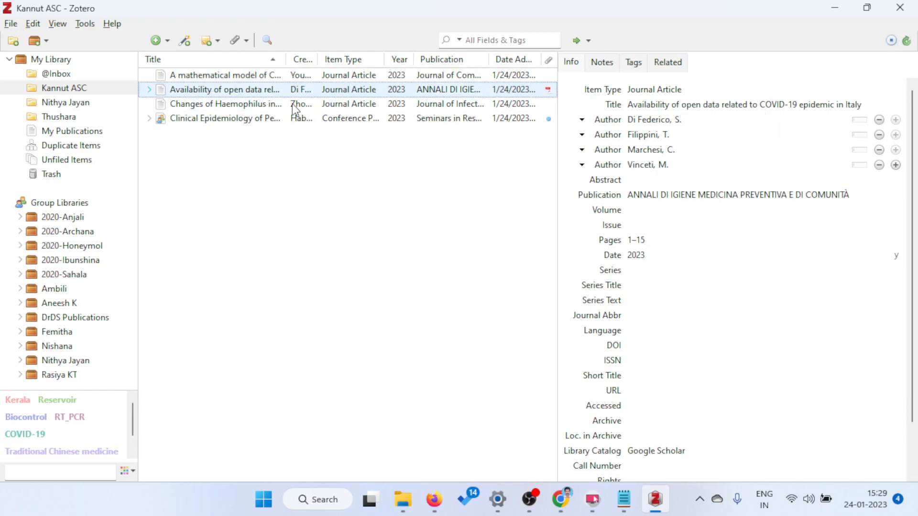
key(Down)
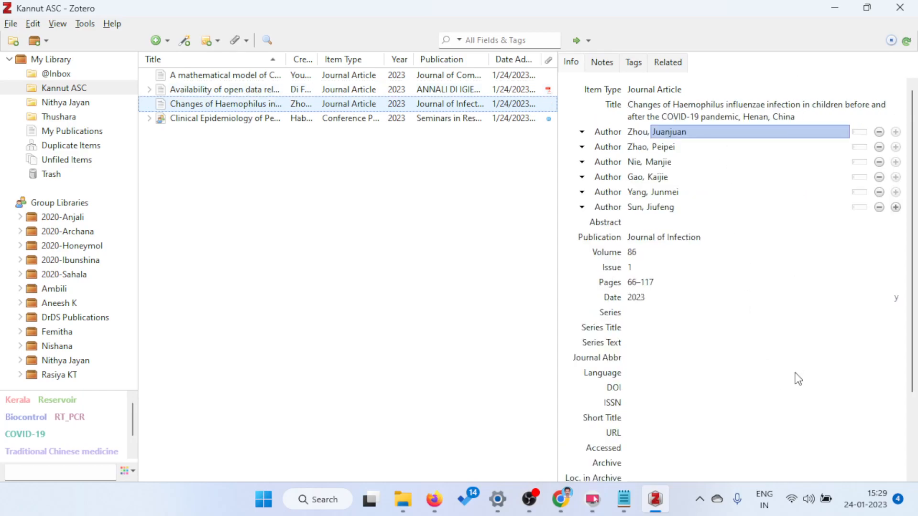
click(237, 123)
click(150, 119)
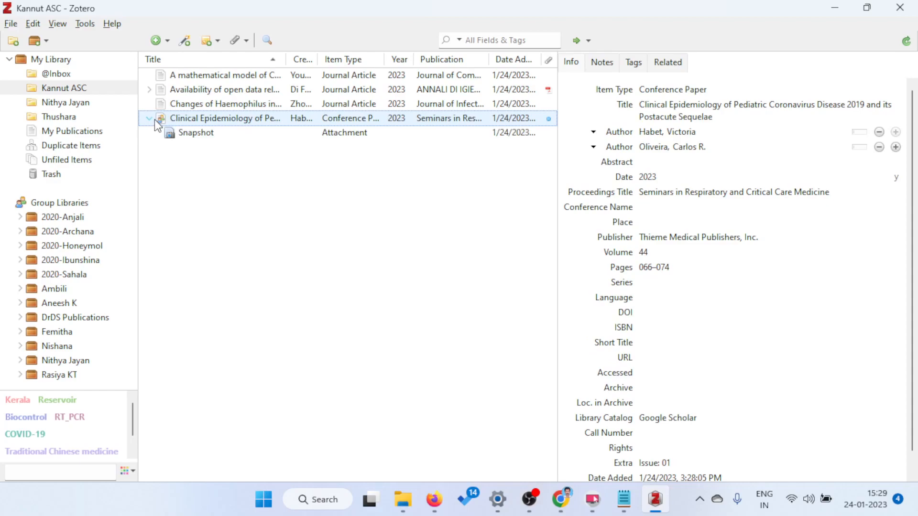
click(150, 118)
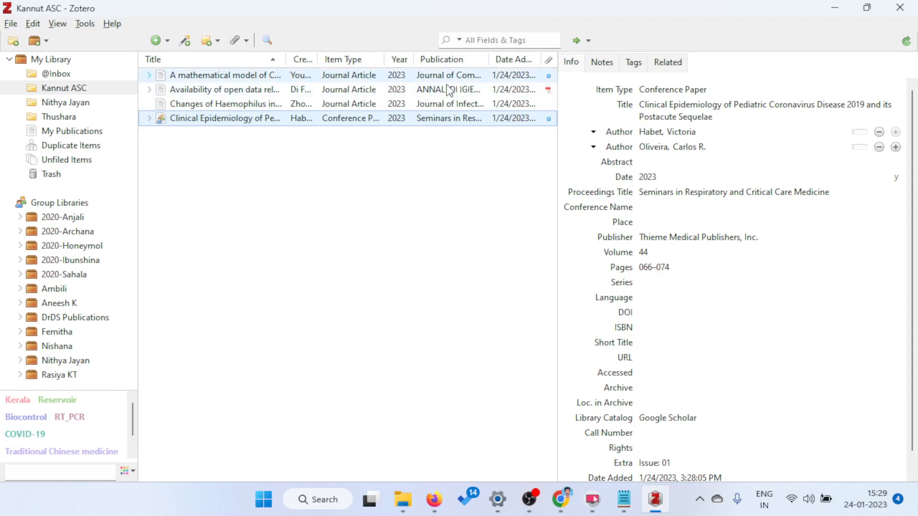
Step: Open the PDF attached to the Italy open data article in Zotero's reader, skim its pages, and close it
click(430, 91)
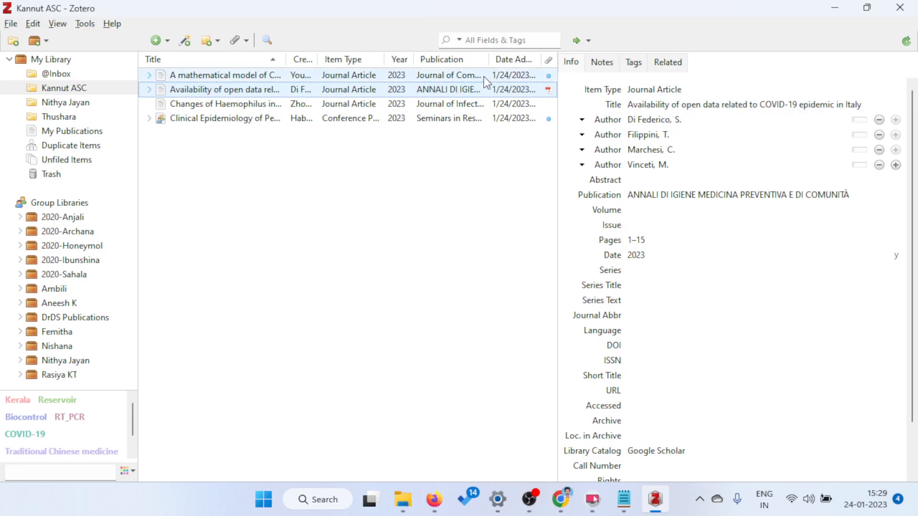
click(548, 89)
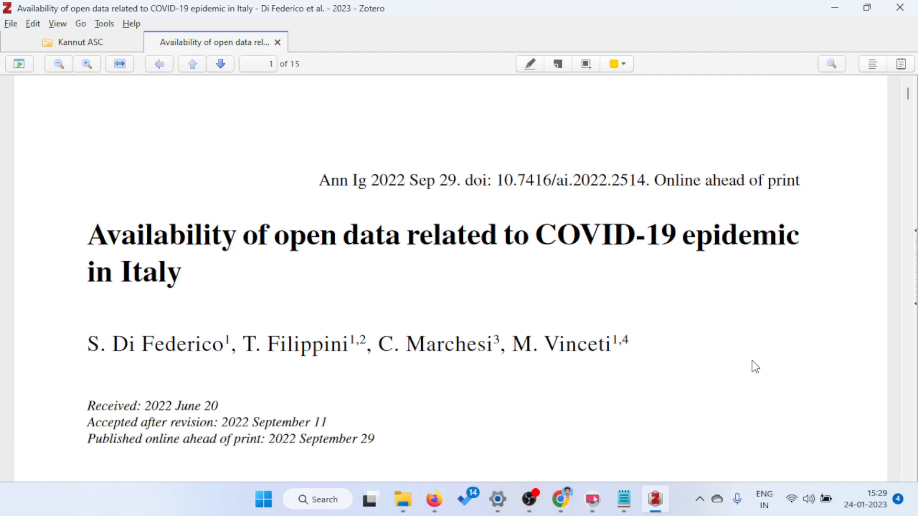
scroll(770, 267, down, 12)
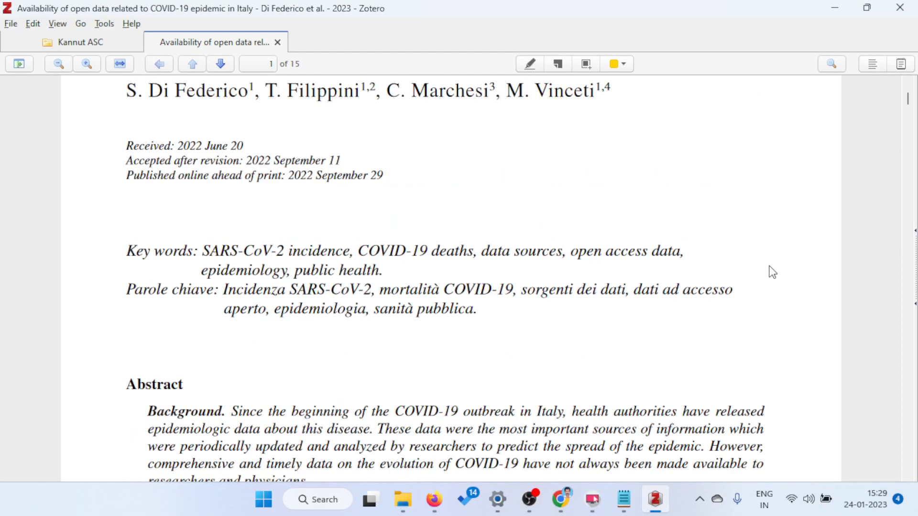
scroll(772, 270, down, 15)
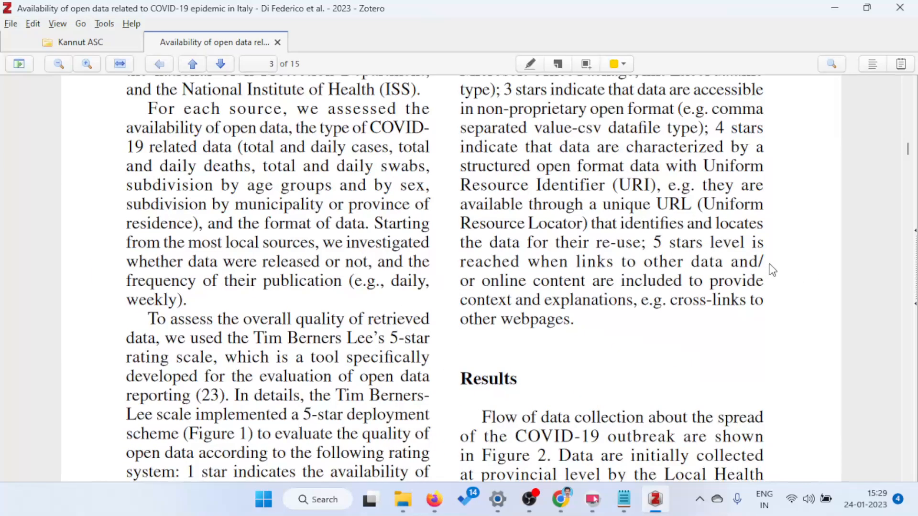
scroll(769, 265, up, 5)
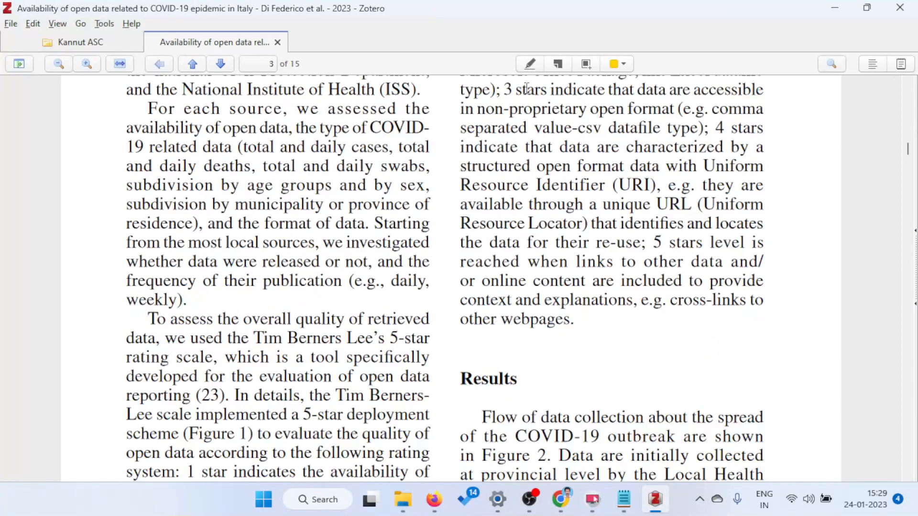
click(277, 43)
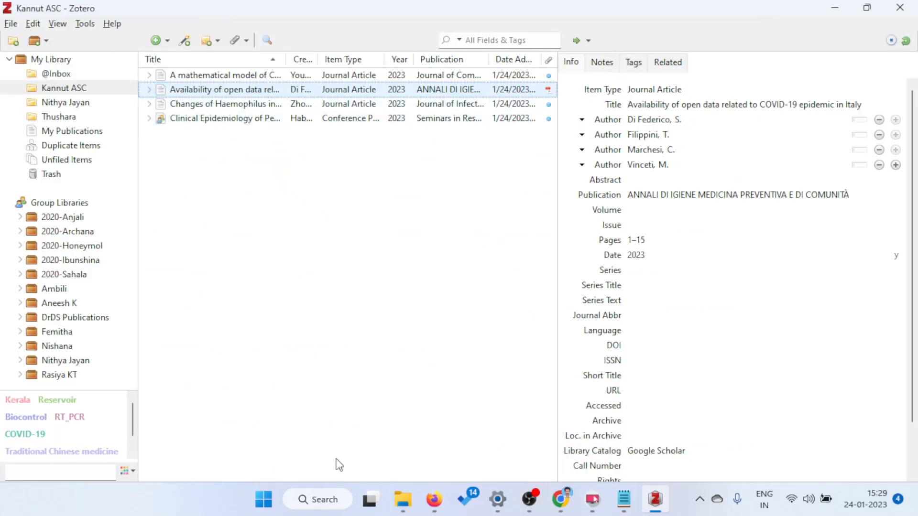
click(466, 500)
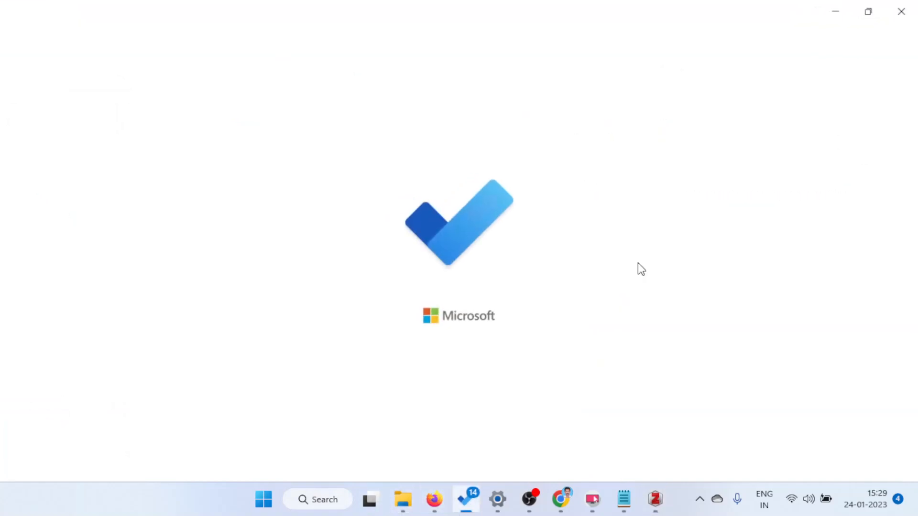
Step: Close Microsoft To Do and look over the Google Scholar results in Firefox, checking the Kannut ASC collection in Zotero in between
click(901, 8)
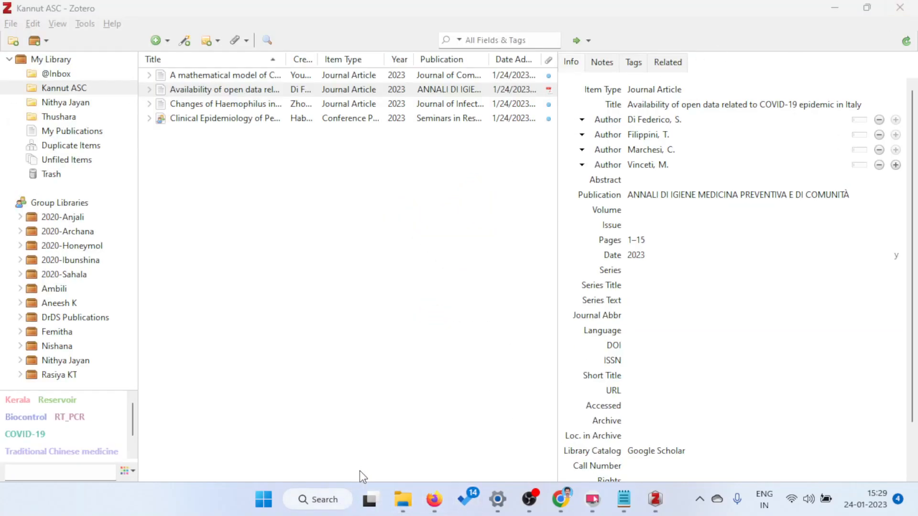
click(433, 499)
scroll(386, 139, up, 10)
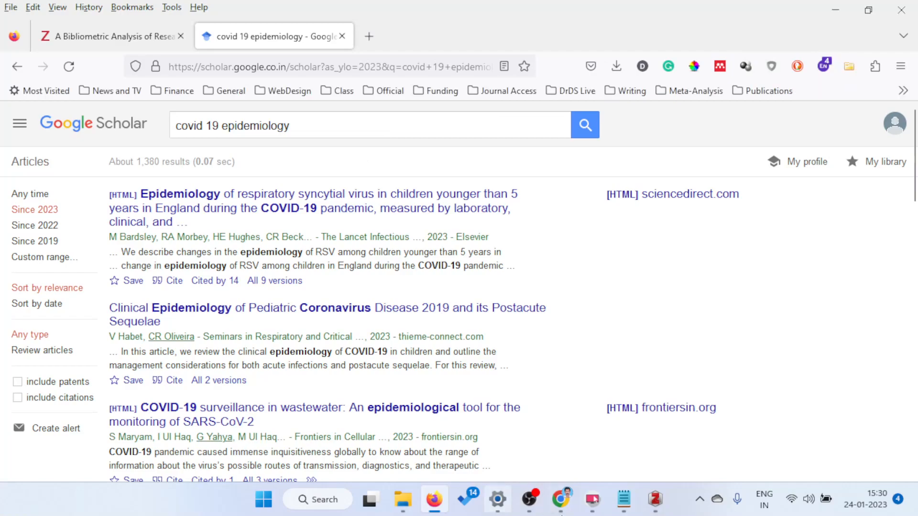
click(662, 502)
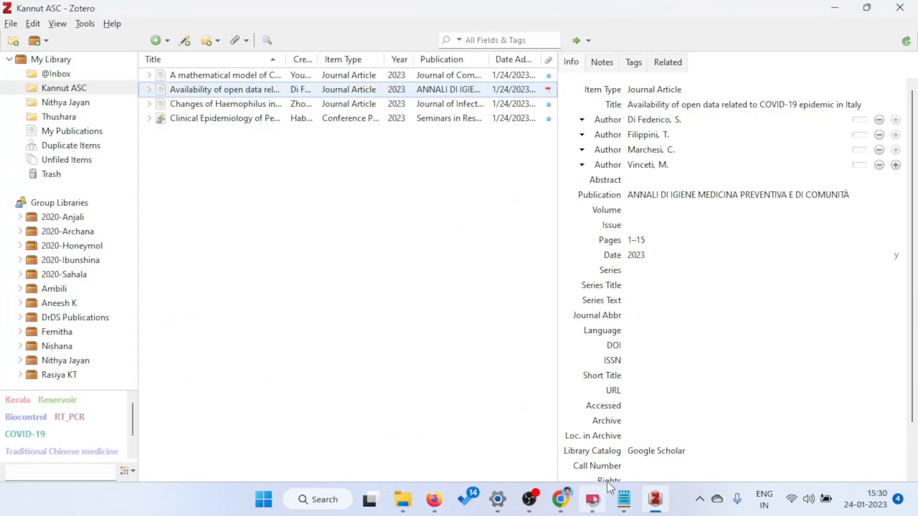
click(655, 499)
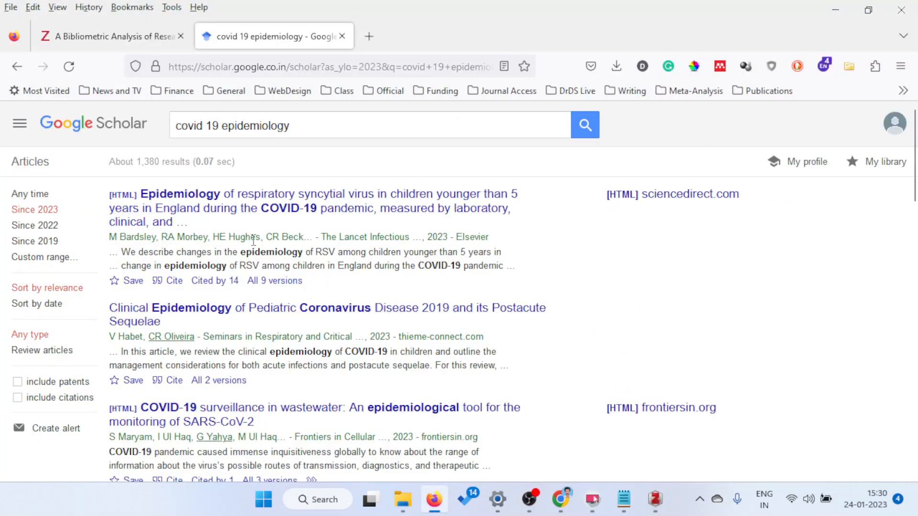
scroll(243, 311, down, 6)
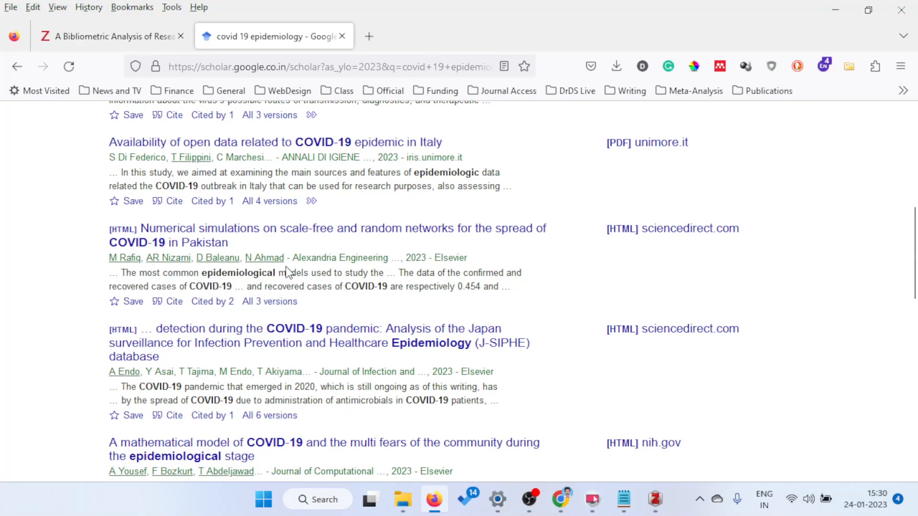
scroll(748, 315, up, 5)
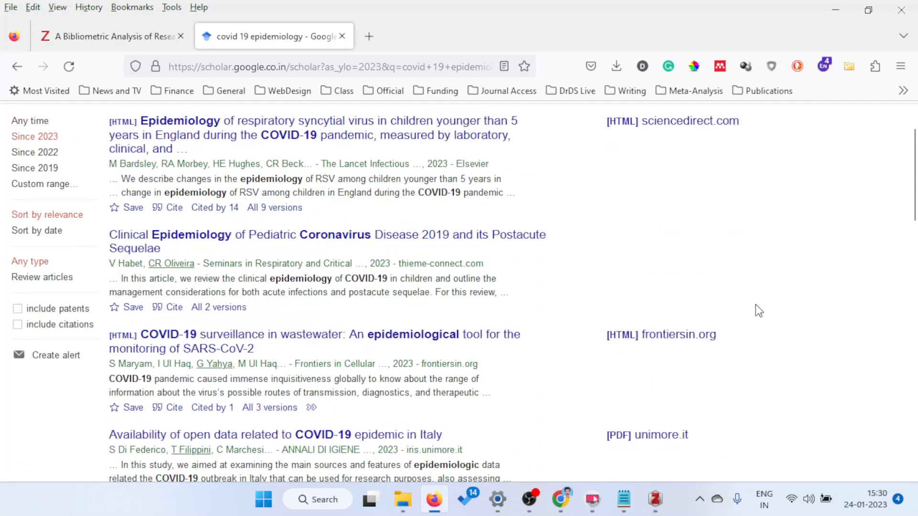
scroll(406, 289, up, 2)
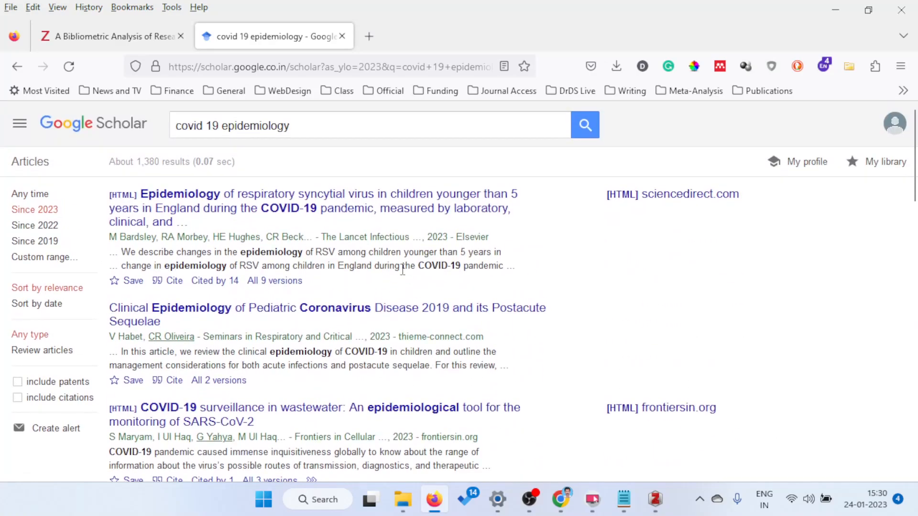
click(312, 119)
key(ctrl+a)
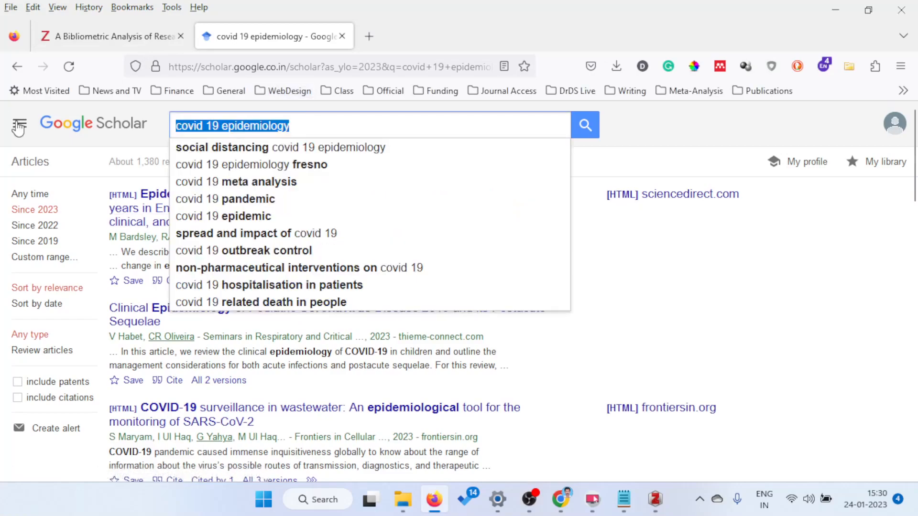
text(pub)
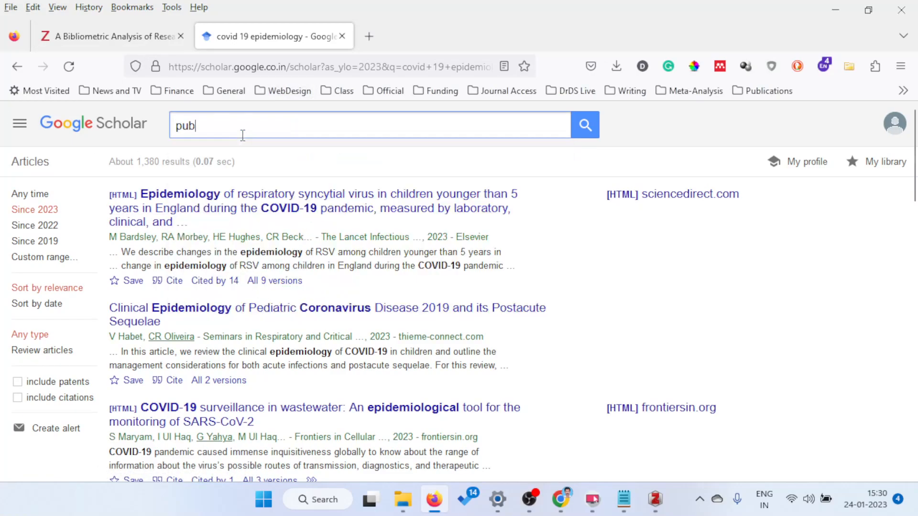
key(BackSpace)
text(bmed)
key(Return)
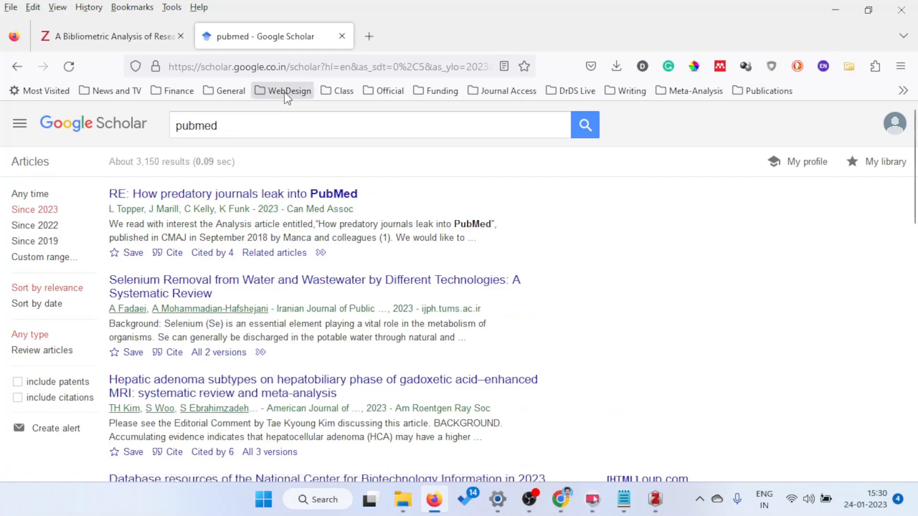
Step: Replace the Google Scholar tab with a new one, search the web for pubmed, and open the PubMed site
click(366, 37)
click(339, 36)
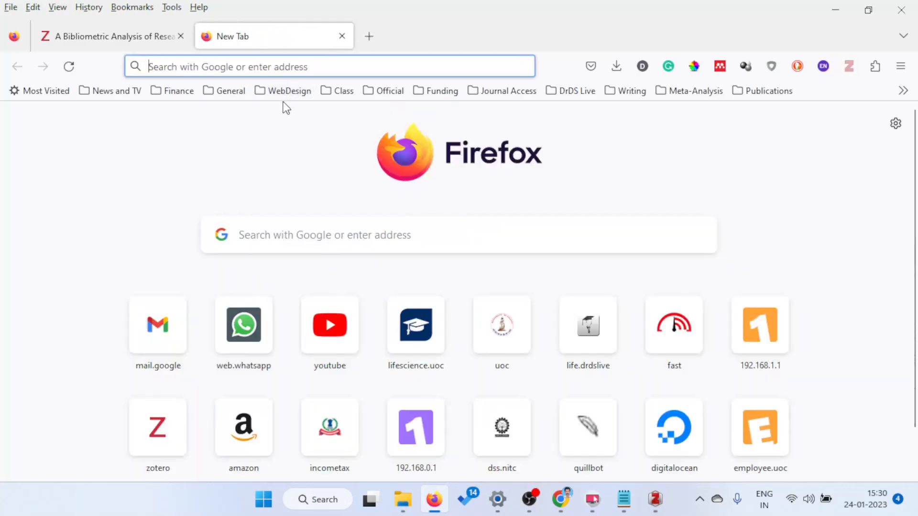
click(389, 237)
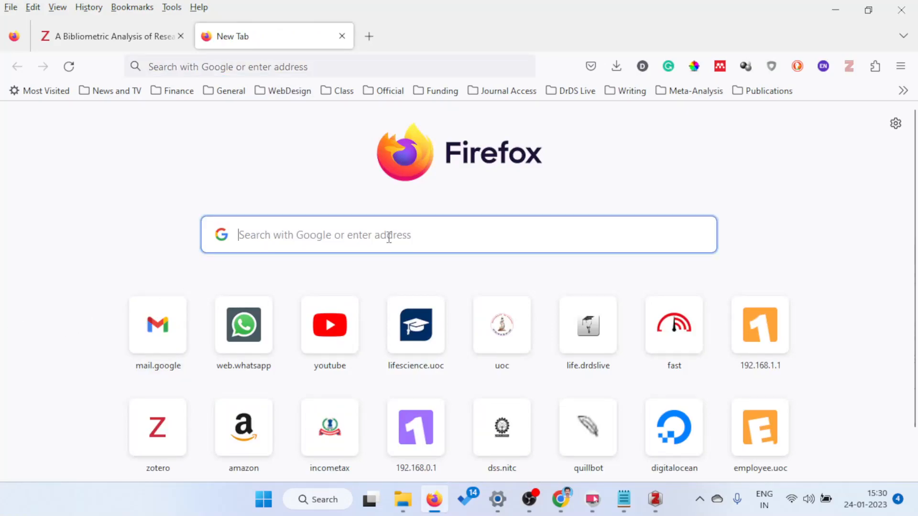
text(pubmed)
key(Return)
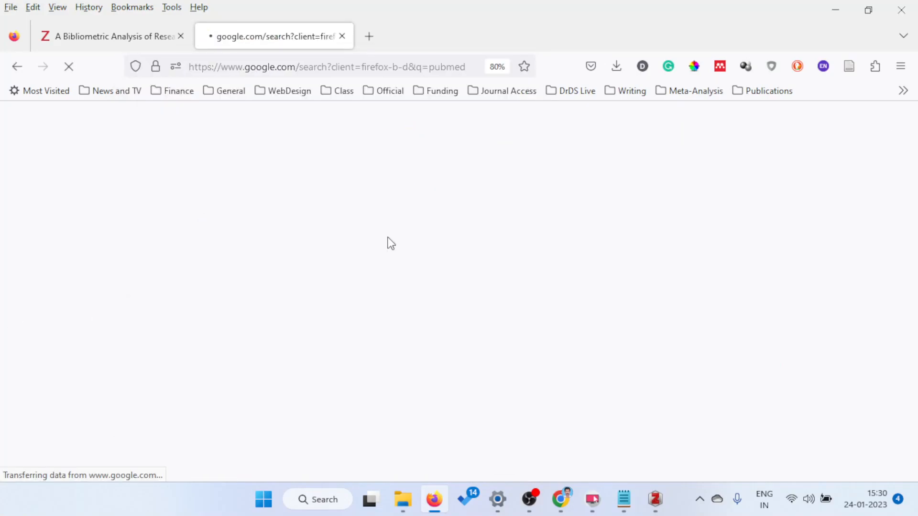
click(146, 230)
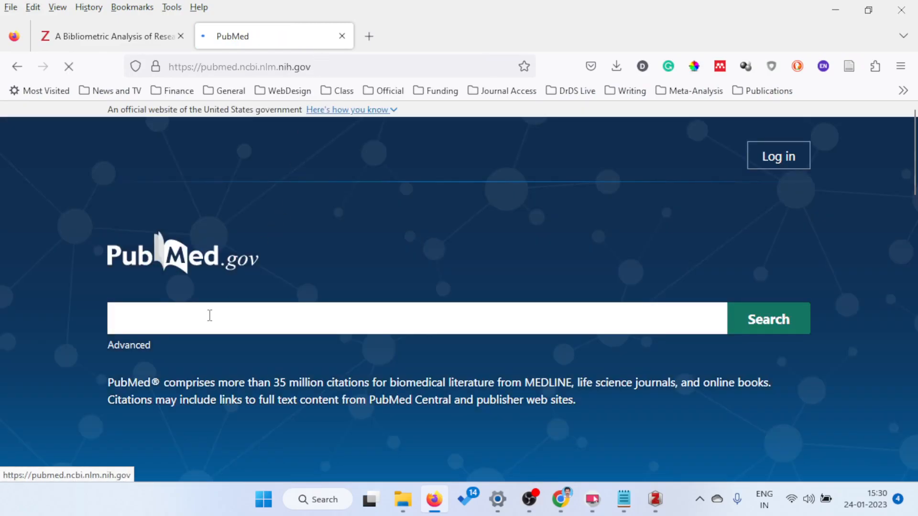
Step: Search PubMed for covid 19 epidemiology
text(http://www.zotfile.com/)
key(ctrl+a)
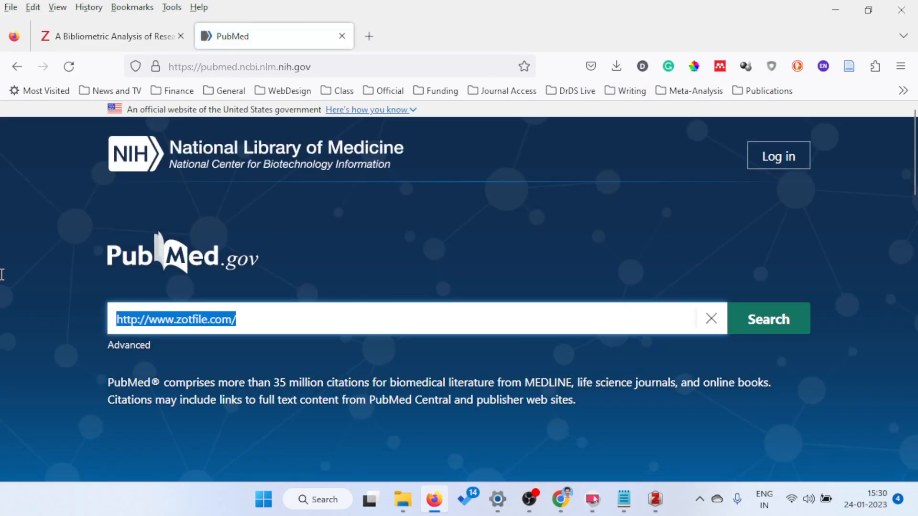
text(covid)
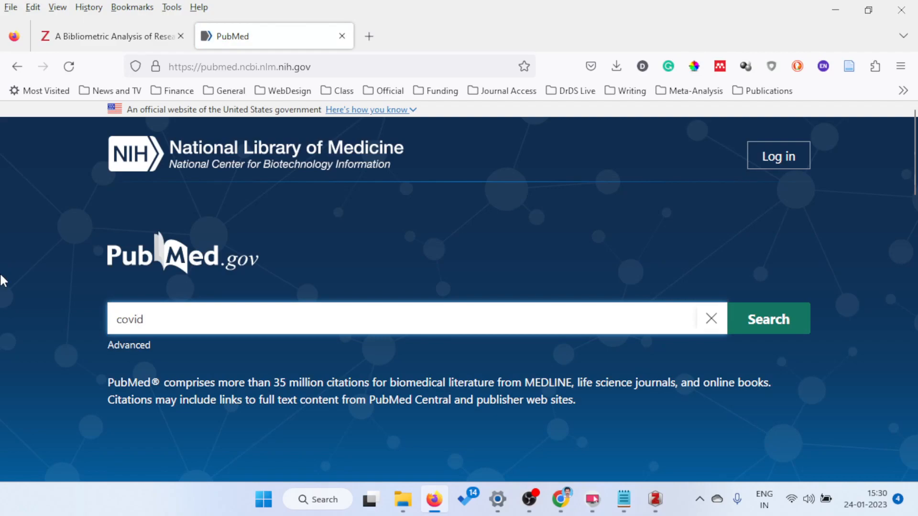
text( 19 e)
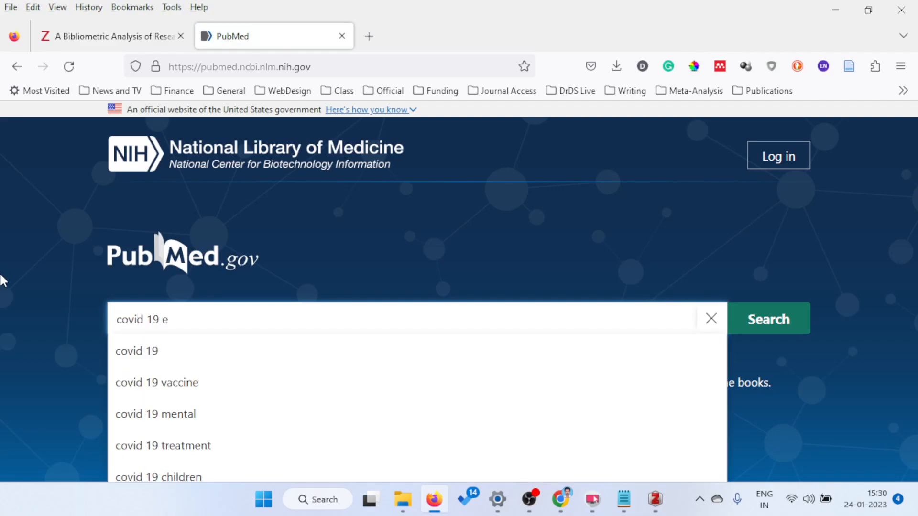
text(p)
key(Down)
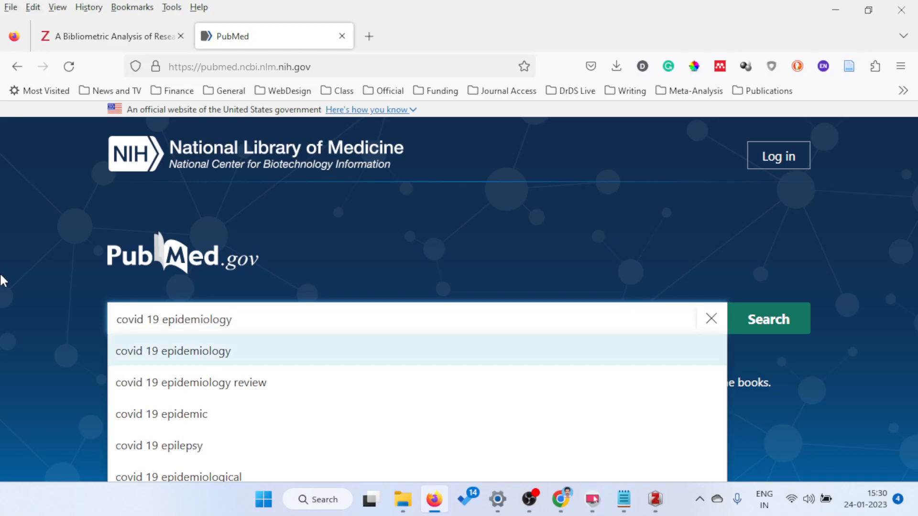
key(Return)
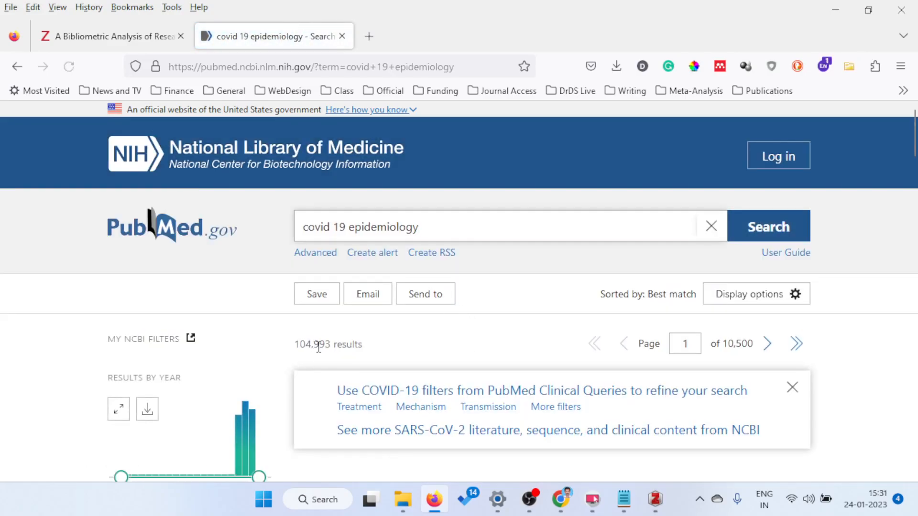
Step: Filter the PubMed results by article type to show only Systematic Review
scroll(385, 338, down, 8)
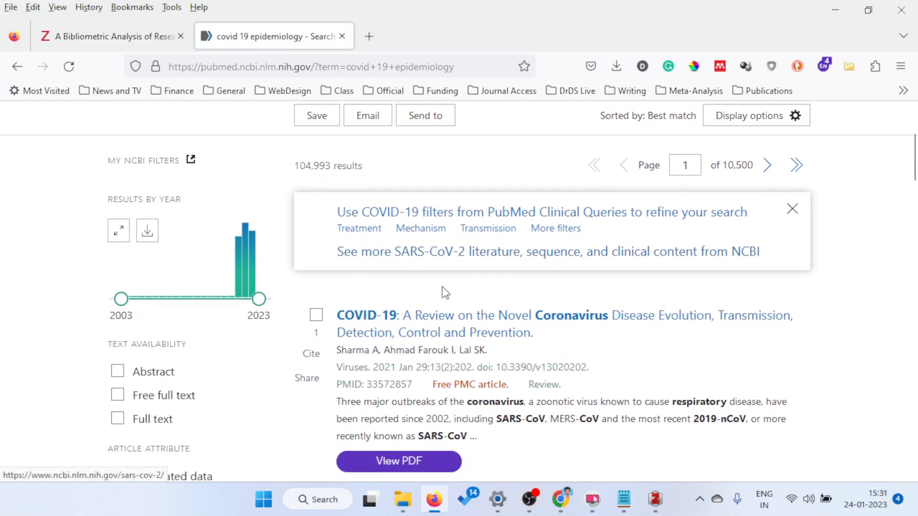
mouse_move(450, 284)
scroll(445, 272, down, 9)
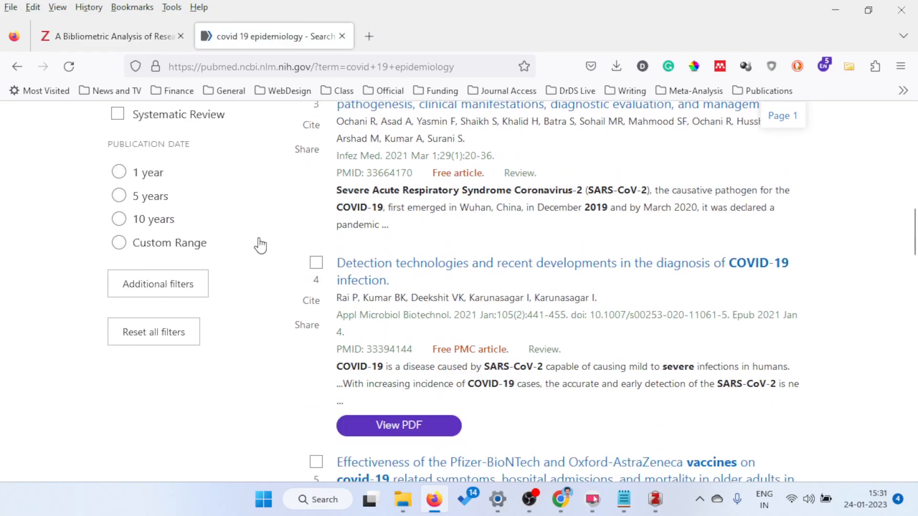
scroll(254, 239, up, 6)
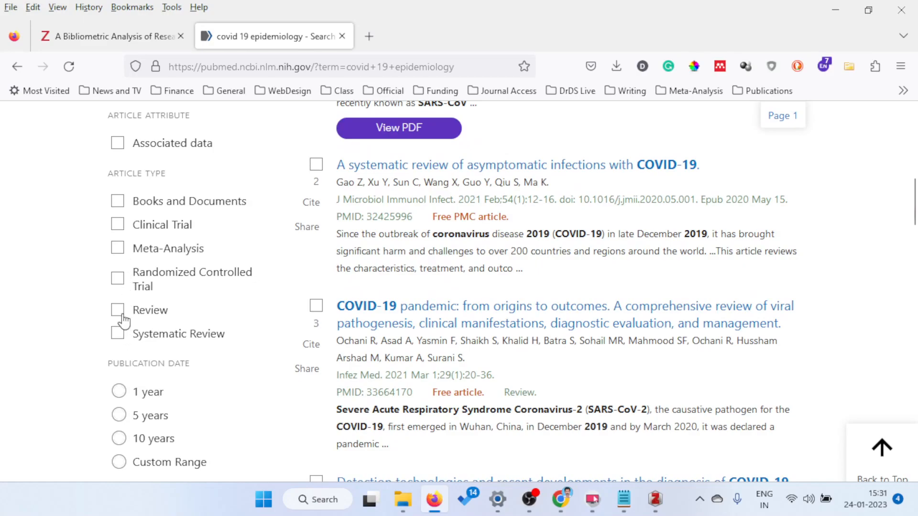
click(118, 334)
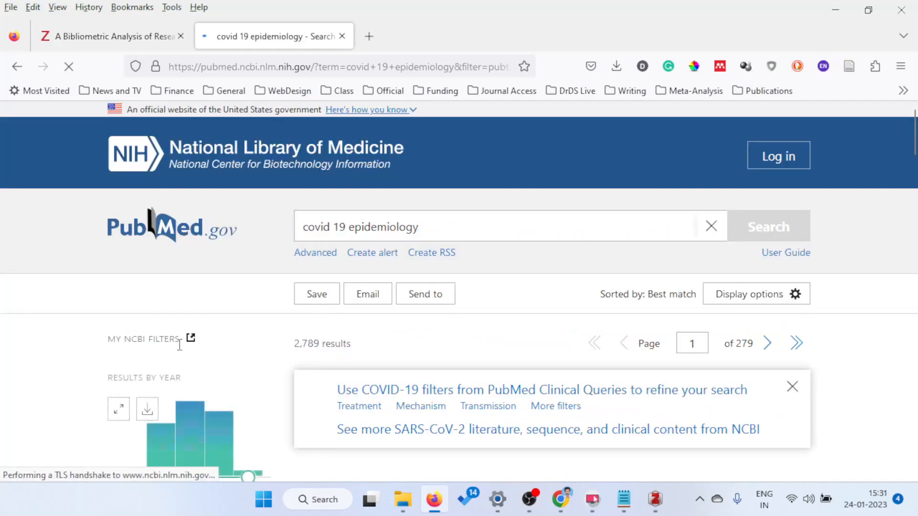
Step: Save the asymptomatic infections, vaccine effectiveness duration, COVID-19 outbreak history and US vaccine hesitancy articles to Kannut ASC with the connector and check them in Zotero
scroll(819, 144, down, 4)
scroll(791, 136, down, 3)
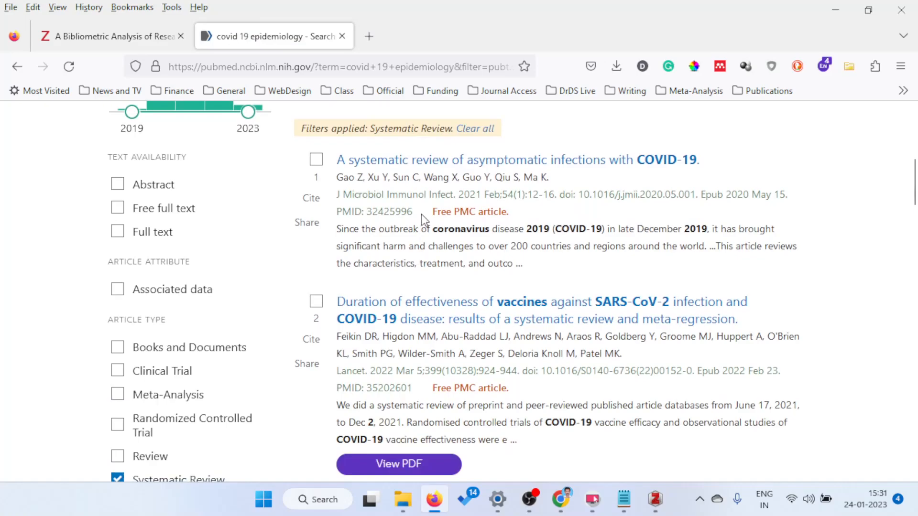
scroll(391, 254, down, 6)
scroll(395, 266, up, 6)
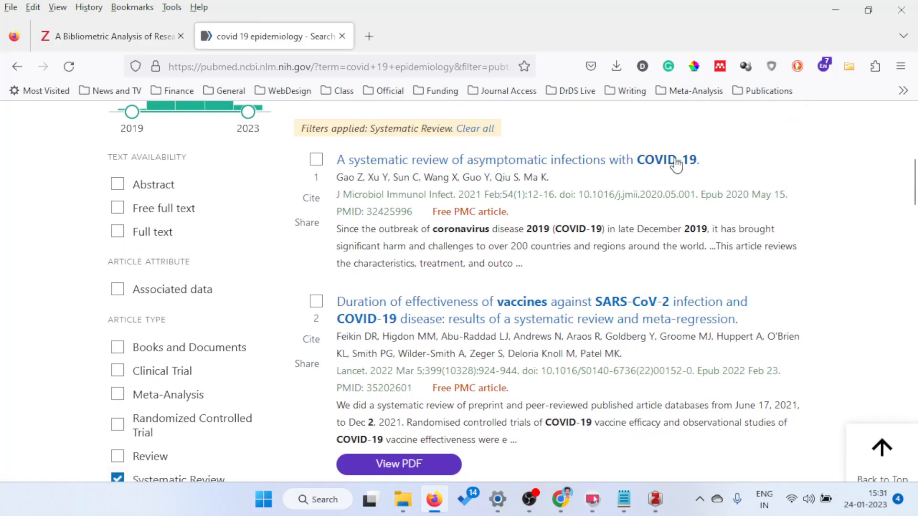
click(847, 67)
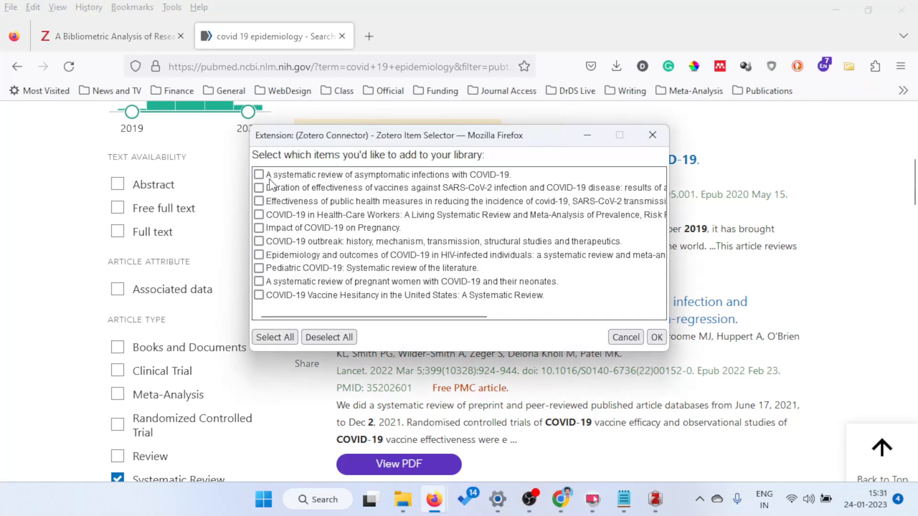
click(259, 175)
click(259, 188)
click(659, 338)
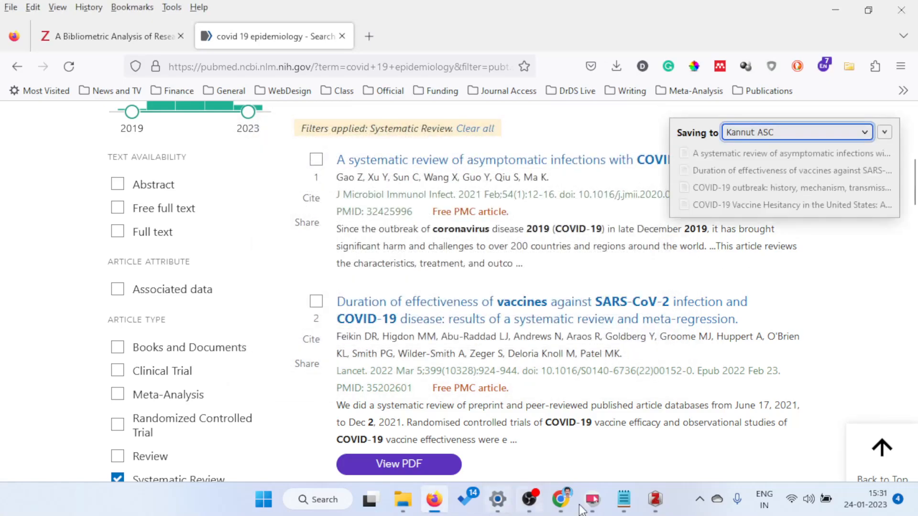
click(658, 500)
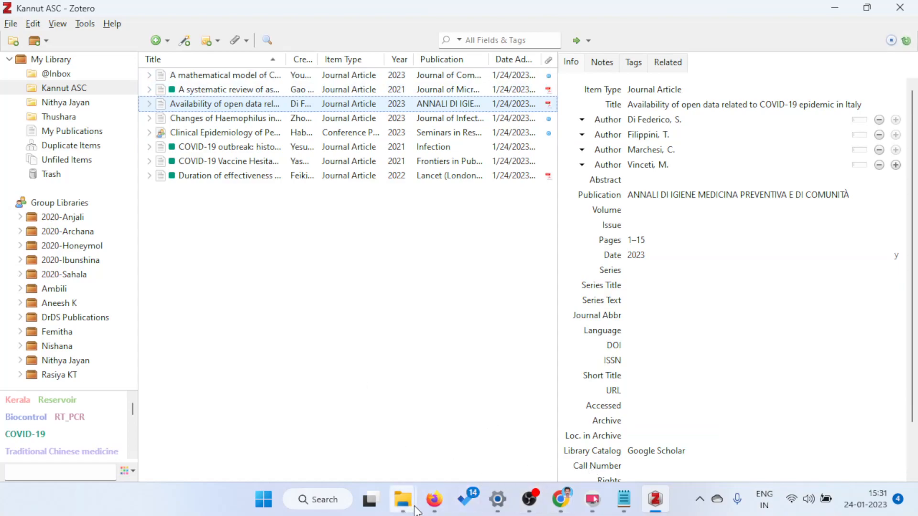
Step: Switch to Firefox and open the bookmarked Web of Science Core Collection search in a new tab
click(433, 502)
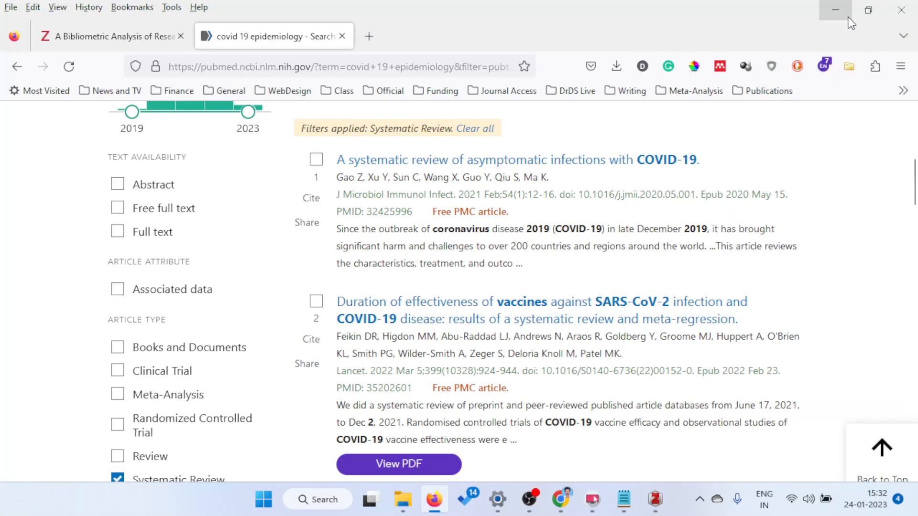
click(368, 37)
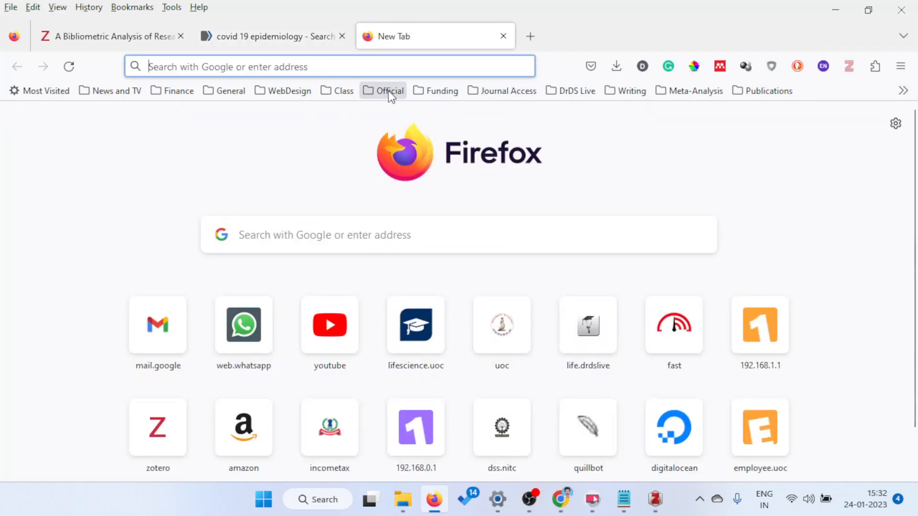
click(497, 93)
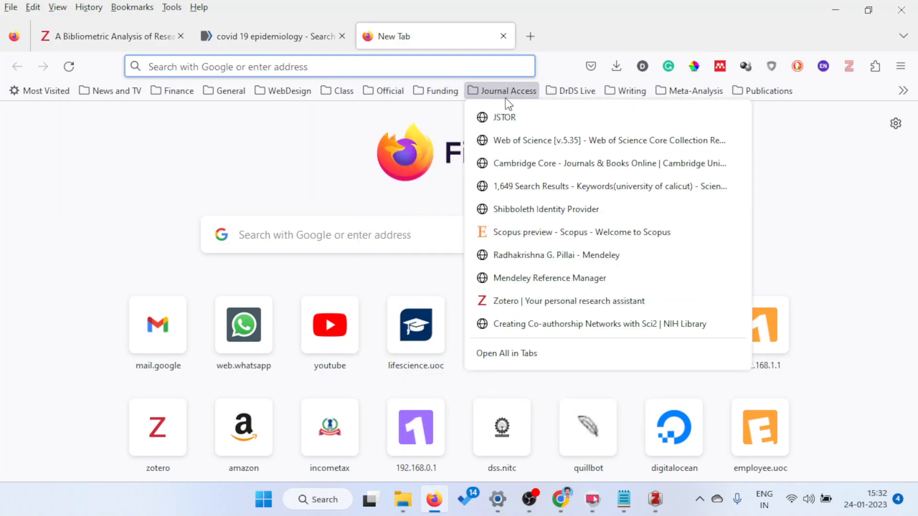
click(540, 139)
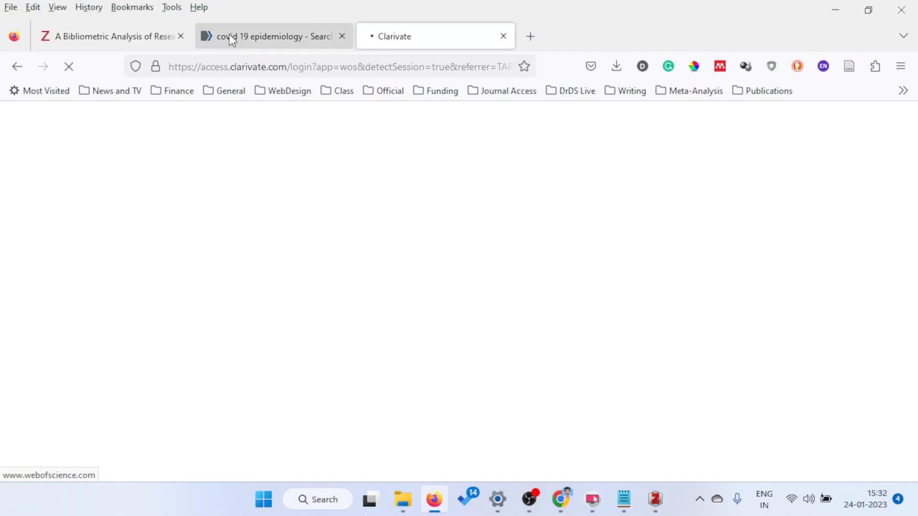
click(295, 32)
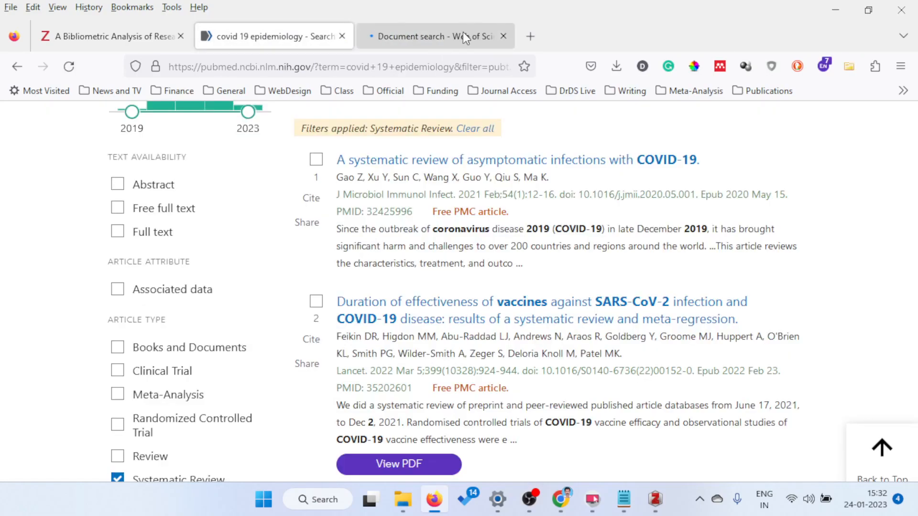
click(462, 34)
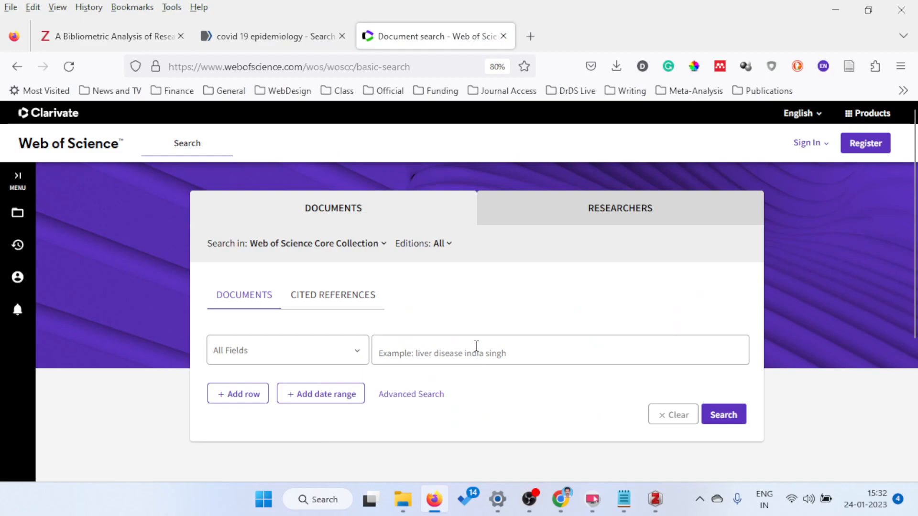
Step: Search the Web of Science documents in all fields for covid 19 epidemiology, dismissing the Documents search tip
click(441, 362)
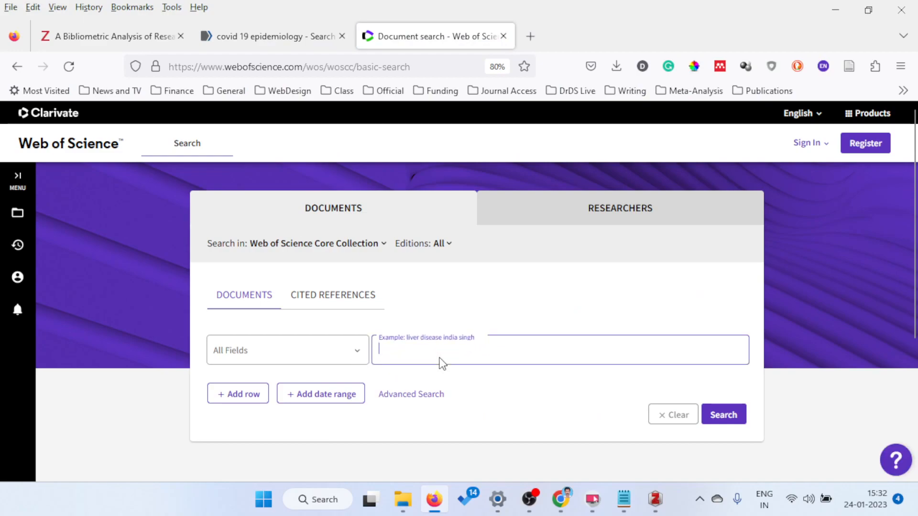
text(cov)
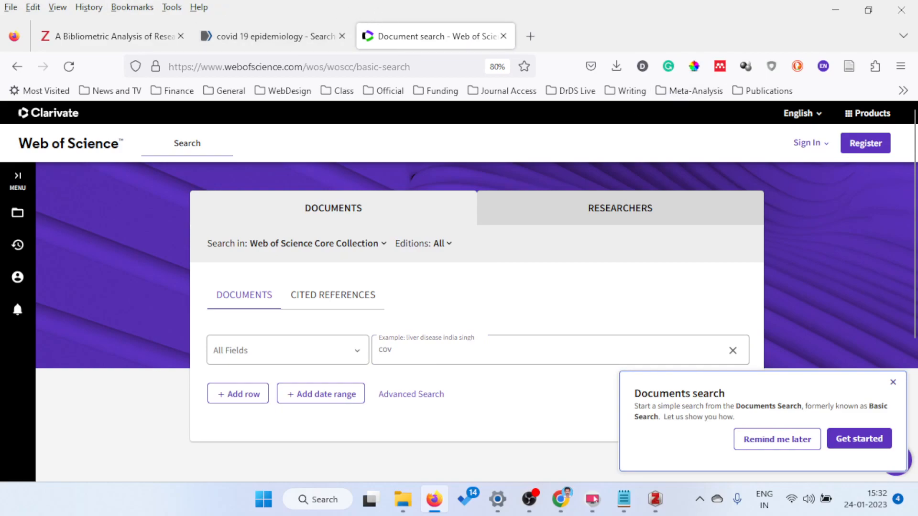
click(892, 382)
click(465, 348)
text(d)
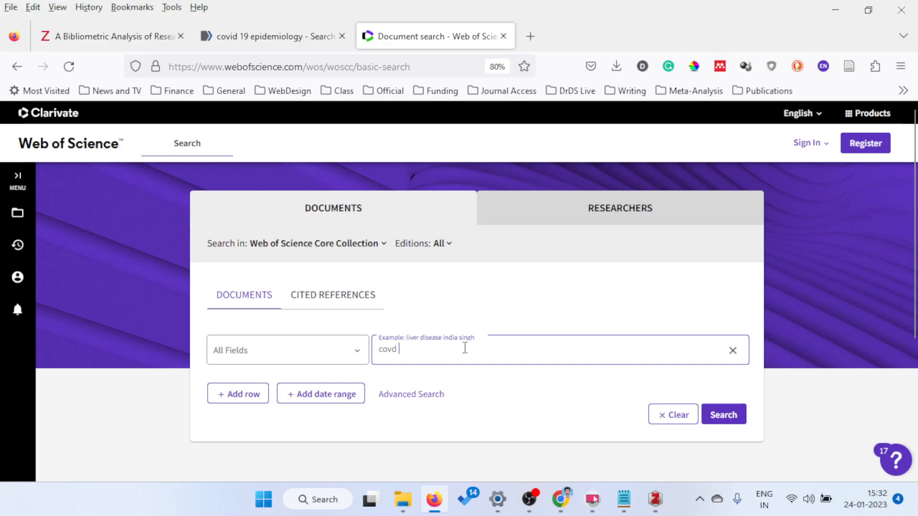
text(id)
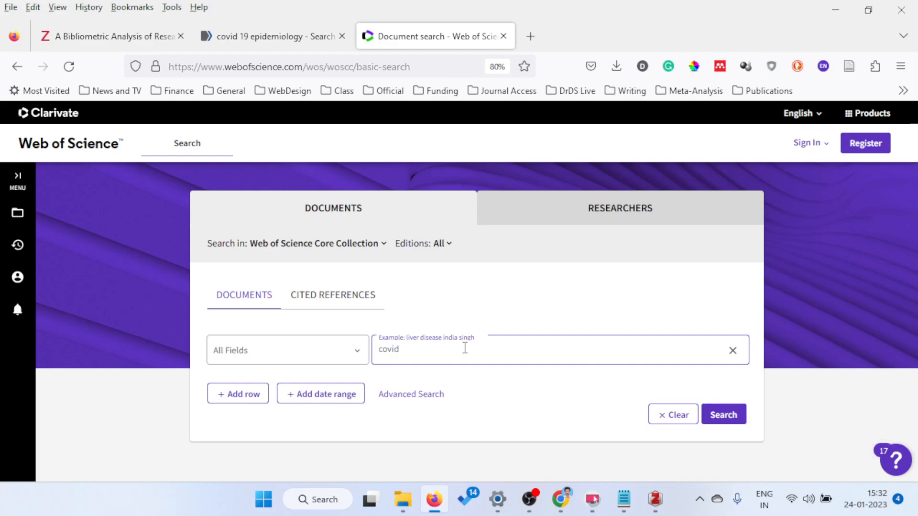
text( 19 epidemiology)
key(Return)
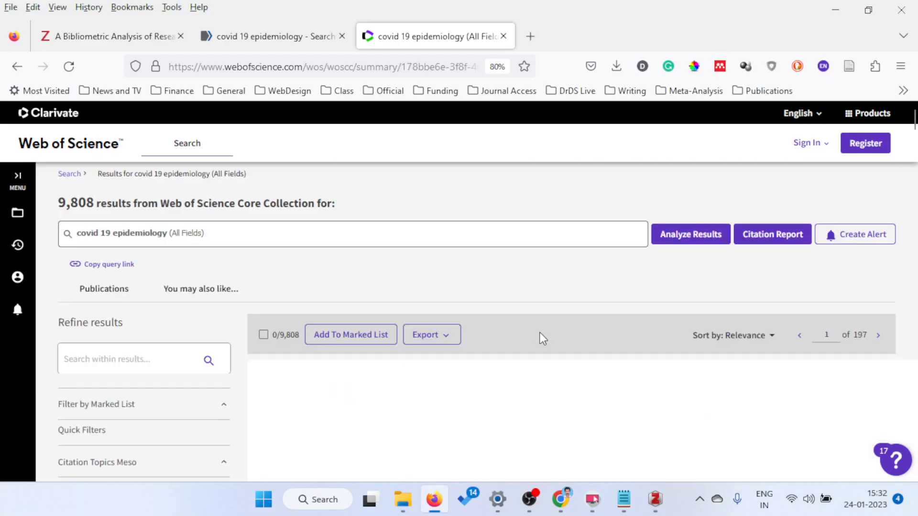
Step: Save the epidemiology and immunology overview and the virology, pathogenesis and control article to Kannut ASC with the connector and check them in Zotero
scroll(472, 336, down, 6)
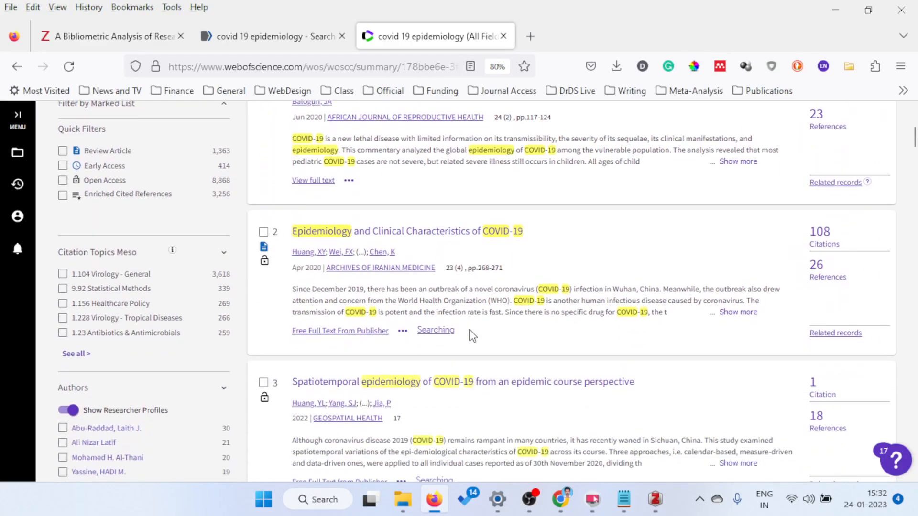
scroll(550, 224, down, 5)
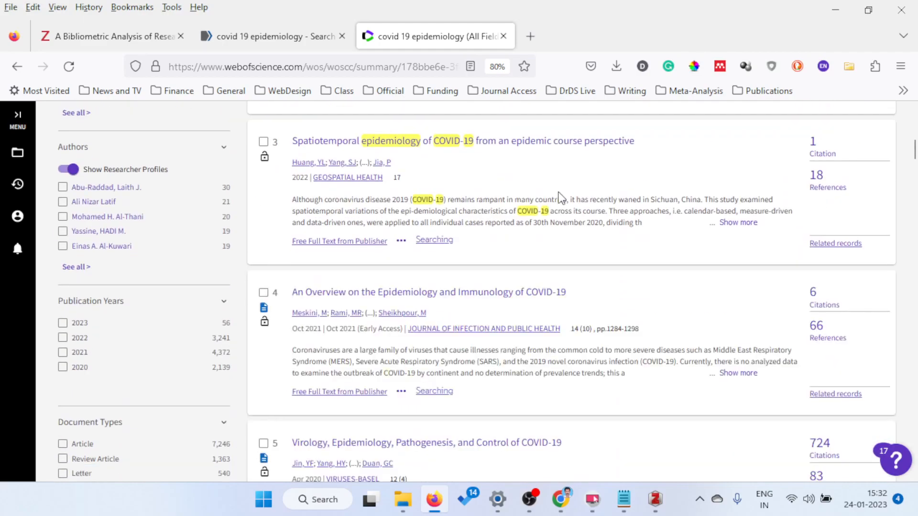
scroll(559, 196, up, 11)
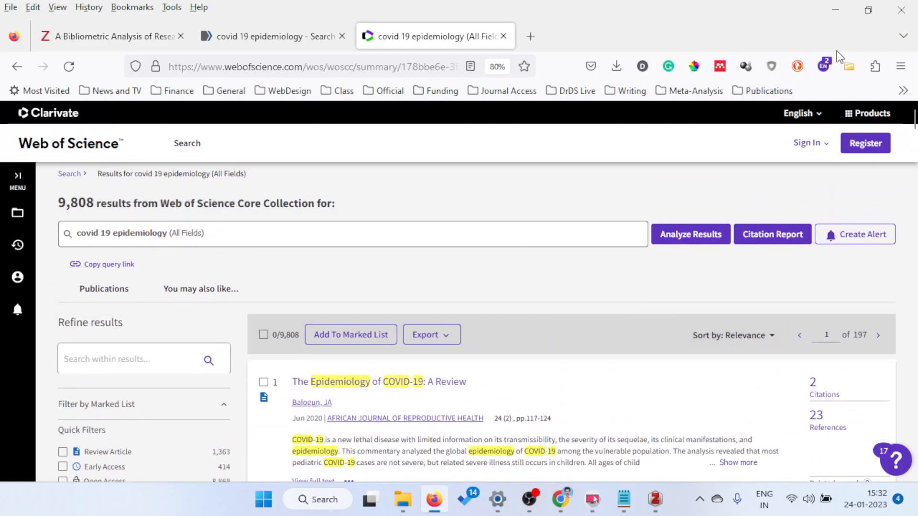
click(849, 67)
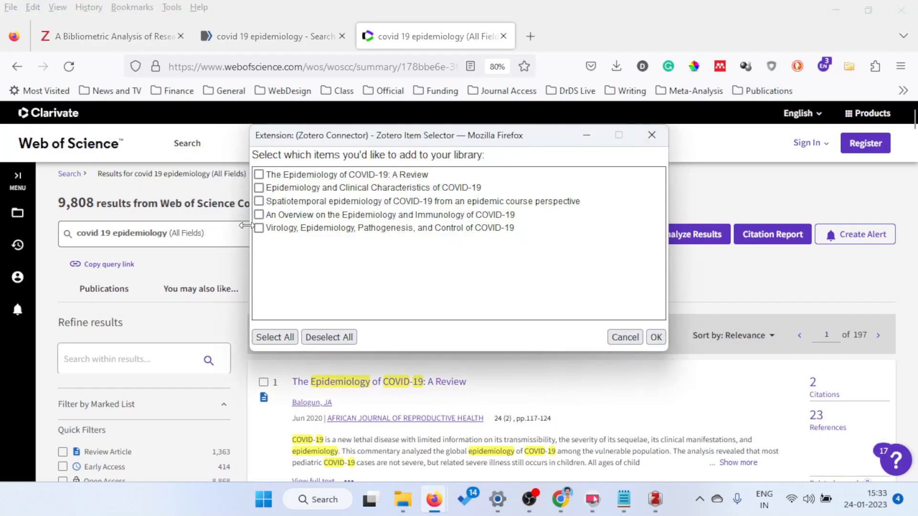
click(259, 228)
click(258, 214)
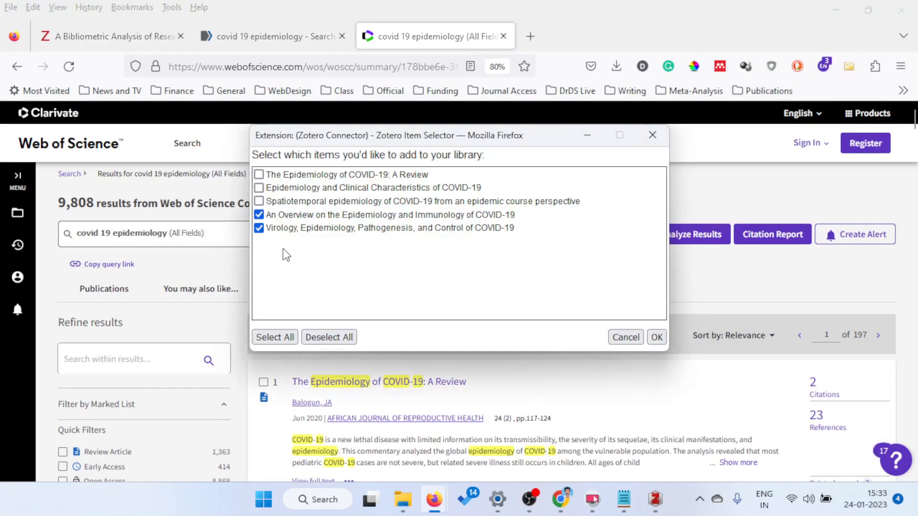
click(656, 337)
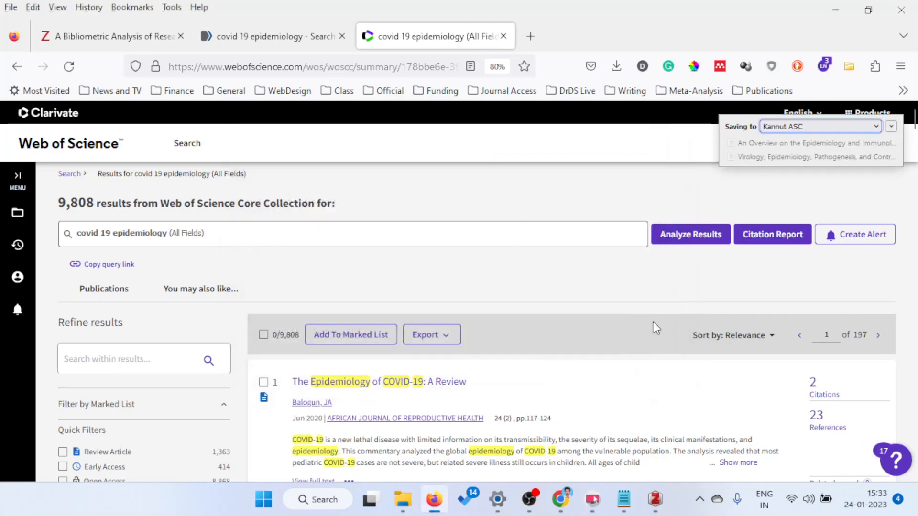
click(283, 38)
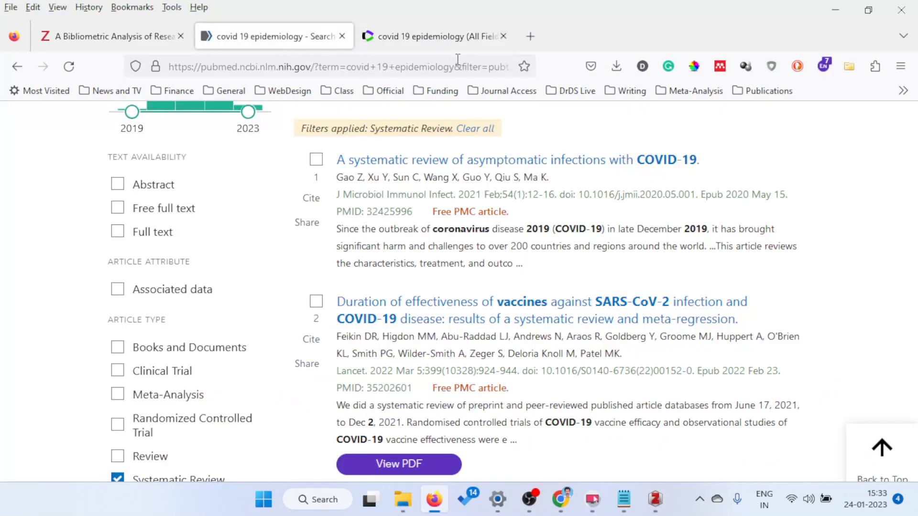
click(654, 499)
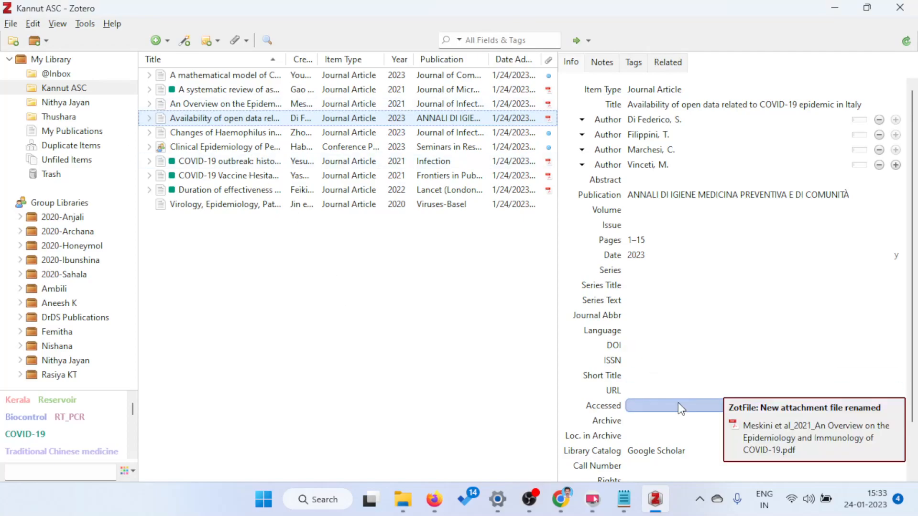
Step: Rename the Kannut ASC collection to Kannur ASC
right_click(98, 87)
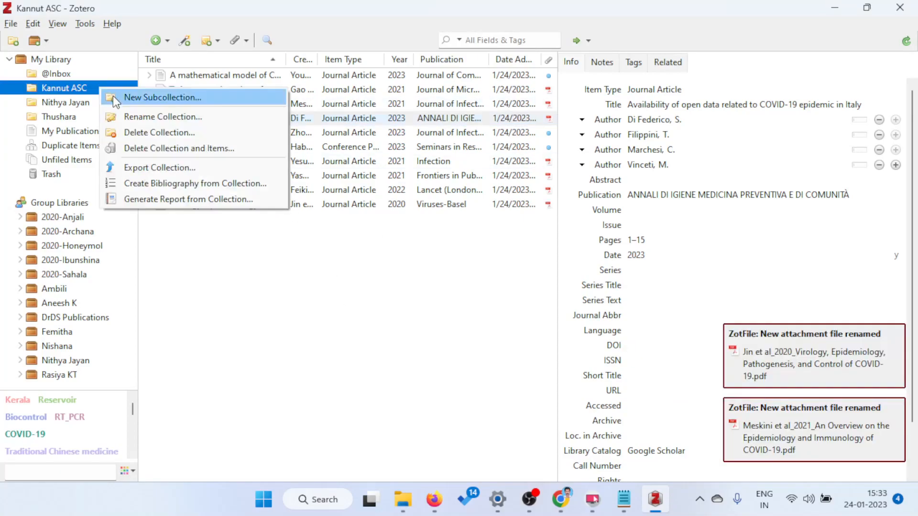
click(135, 117)
click(406, 248)
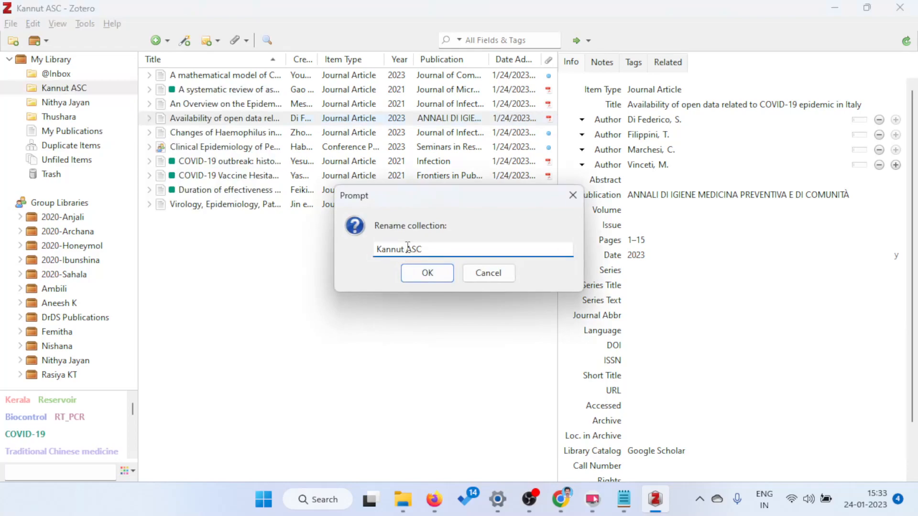
key(BackSpace)
text(r)
click(427, 272)
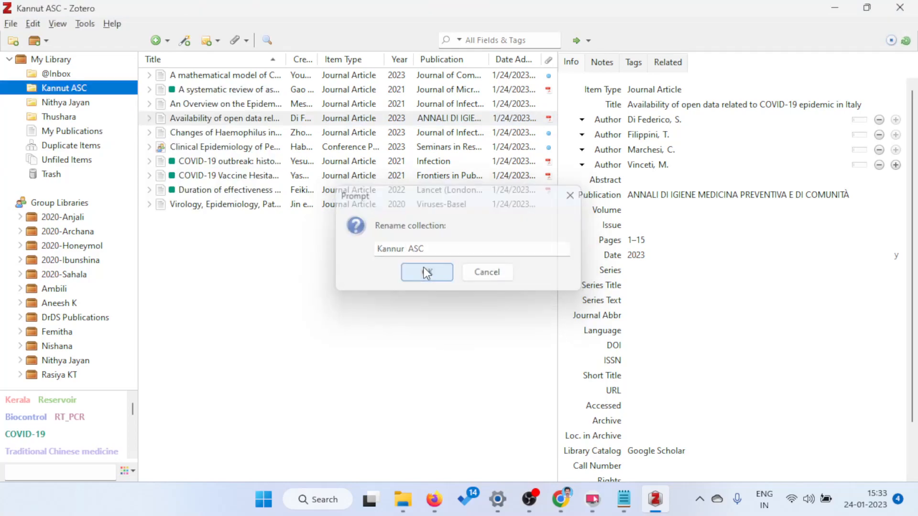
Step: Return to the PubMed results in Firefox and select the asymptomatic infections and vaccine effectiveness duration articles
click(443, 504)
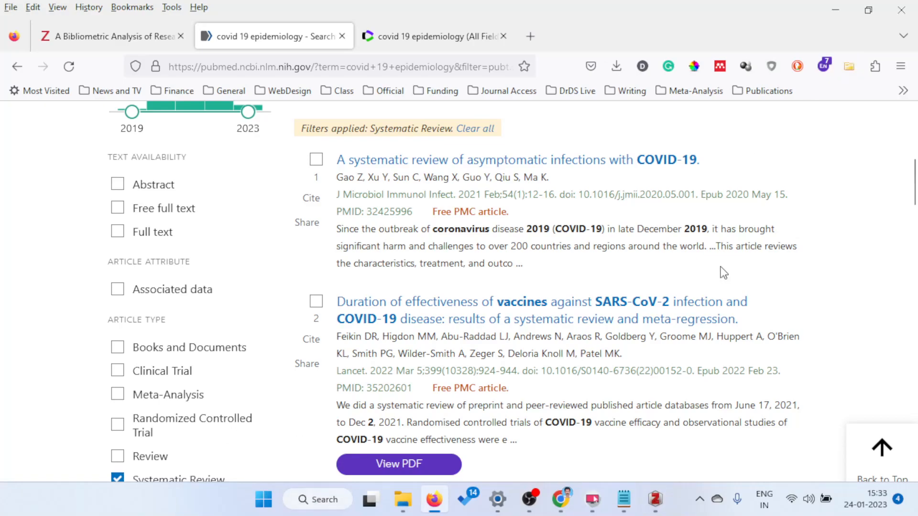
click(429, 38)
click(299, 41)
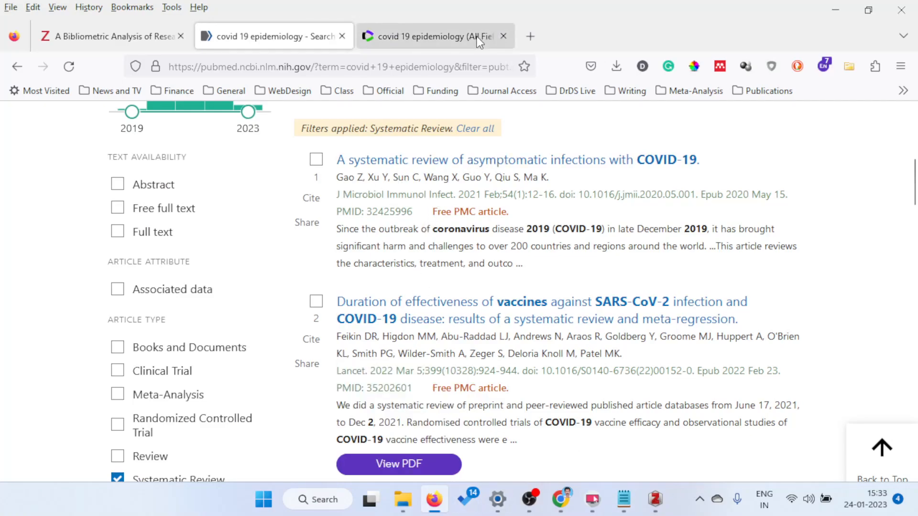
scroll(354, 366, up, 3)
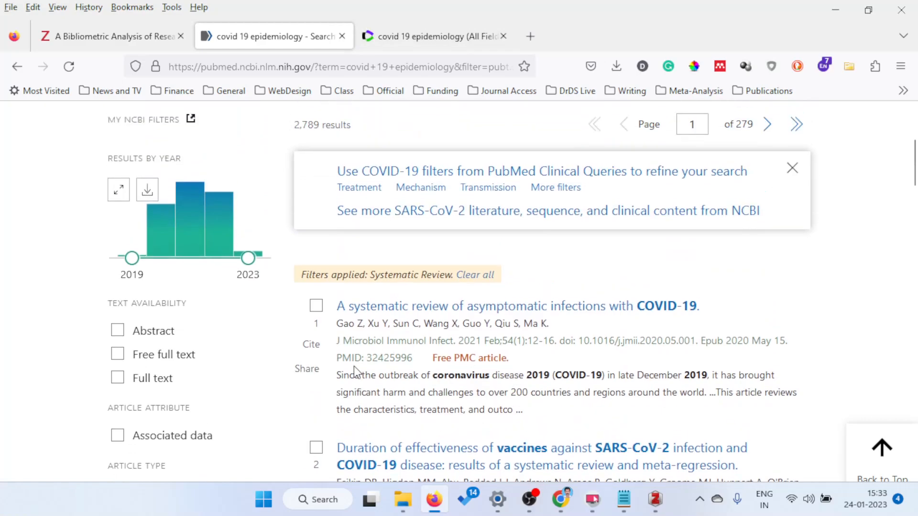
click(316, 307)
scroll(316, 311, down, 3)
click(316, 304)
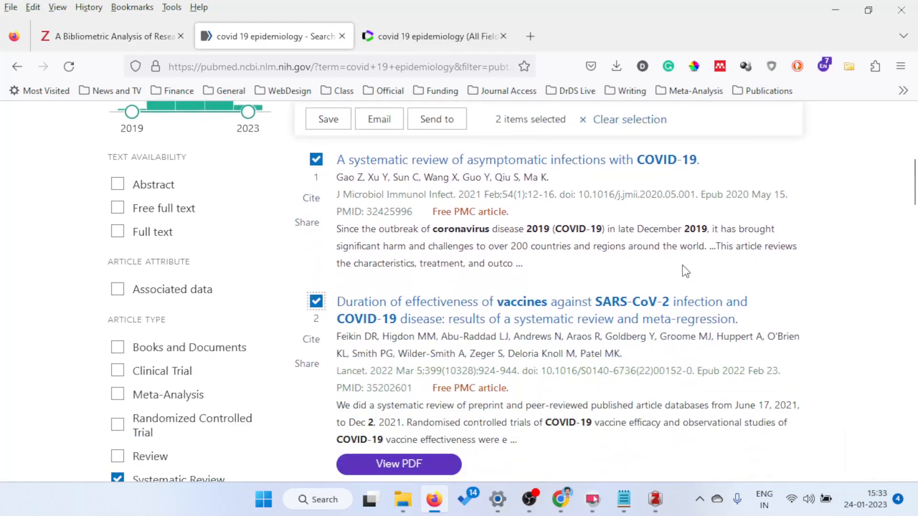
scroll(796, 305, up, 3)
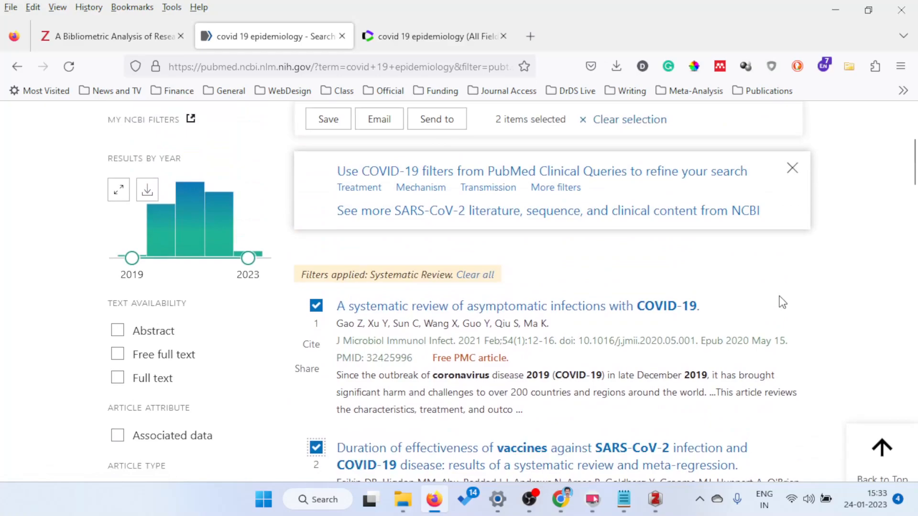
scroll(530, 268, up, 5)
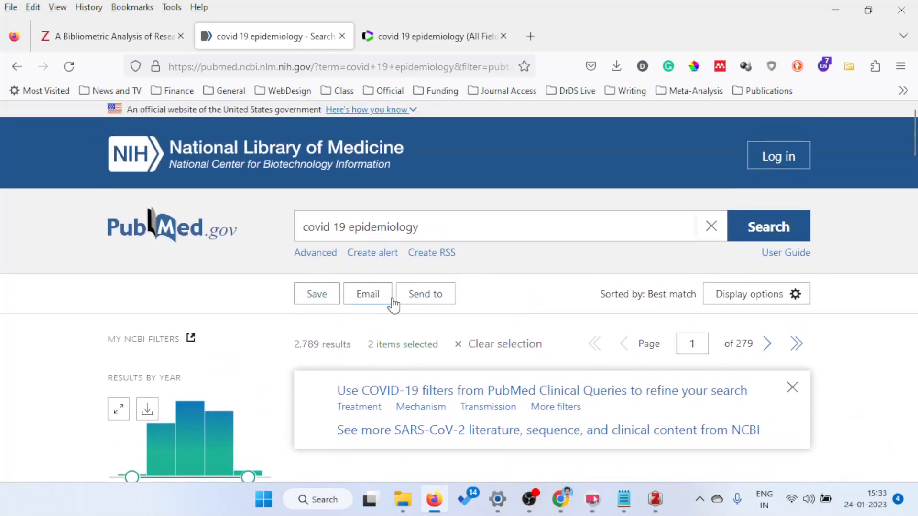
Step: Export the two selected PubMed articles as a citation manager file, keeping the Selection (2) option, and dismiss the download list
click(438, 300)
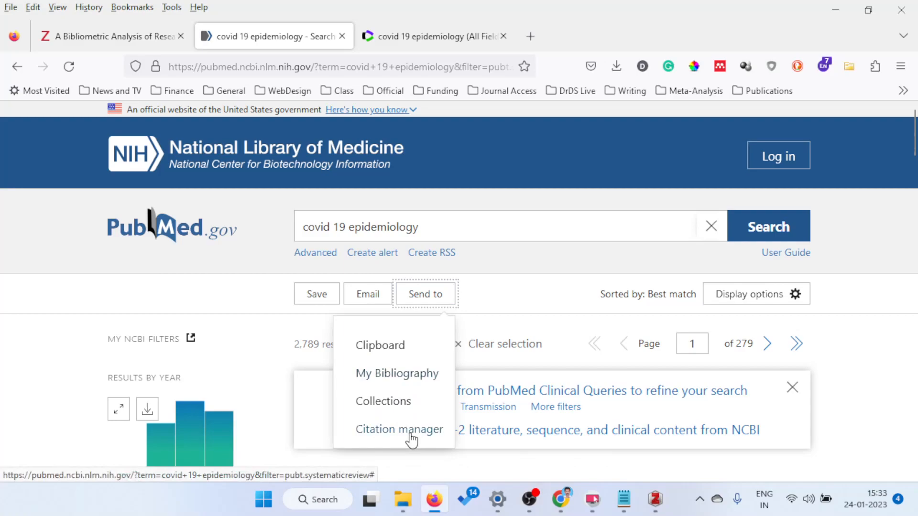
scroll(405, 433, down, 2)
click(399, 359)
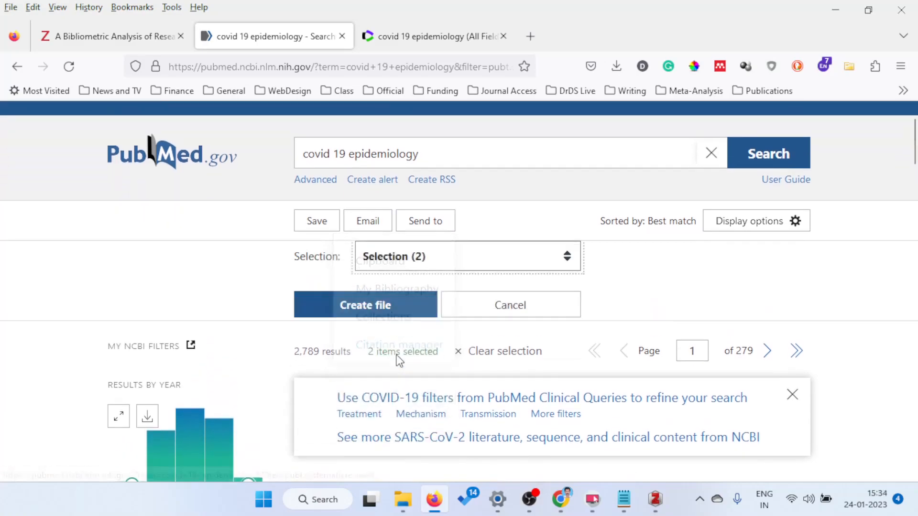
scroll(571, 325, down, 3)
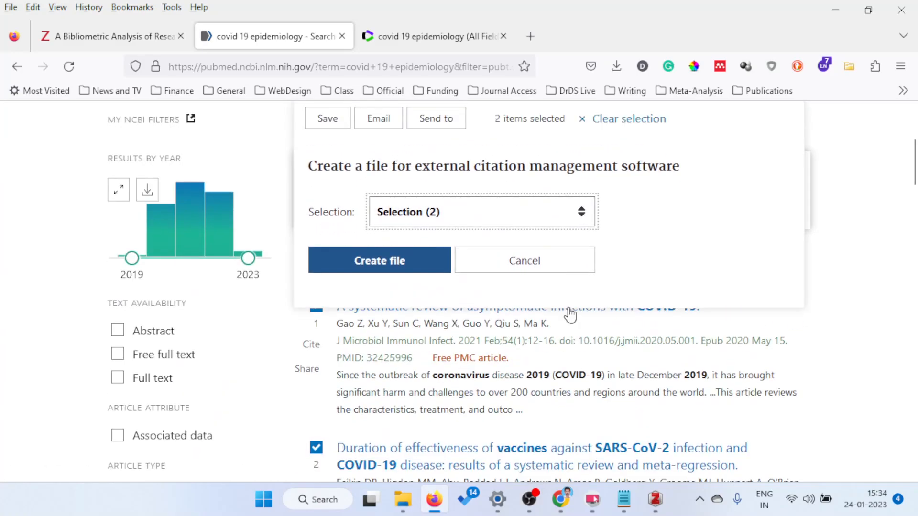
click(582, 214)
click(582, 214)
click(384, 267)
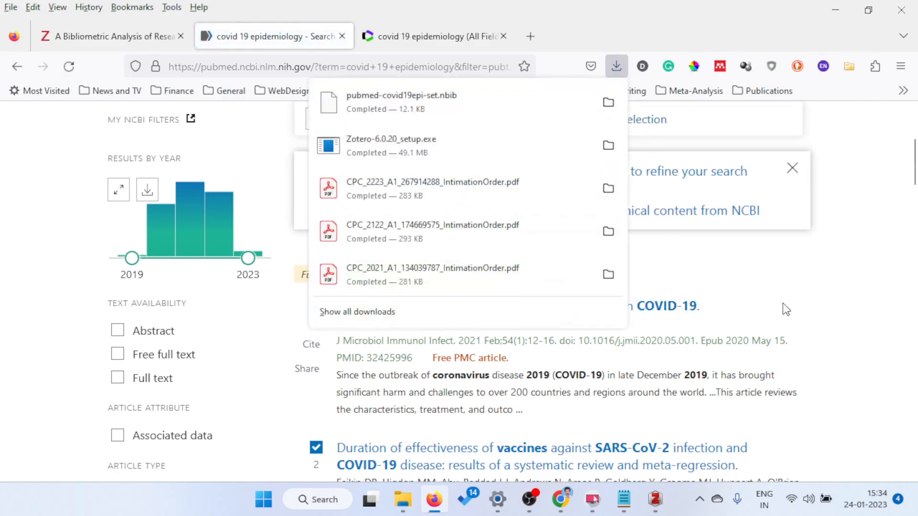
click(837, 278)
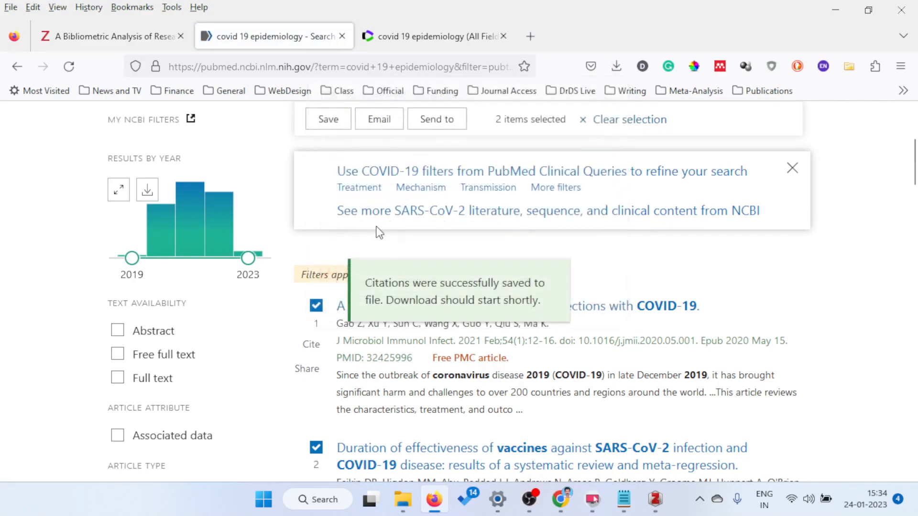
scroll(354, 230, up, 3)
click(439, 223)
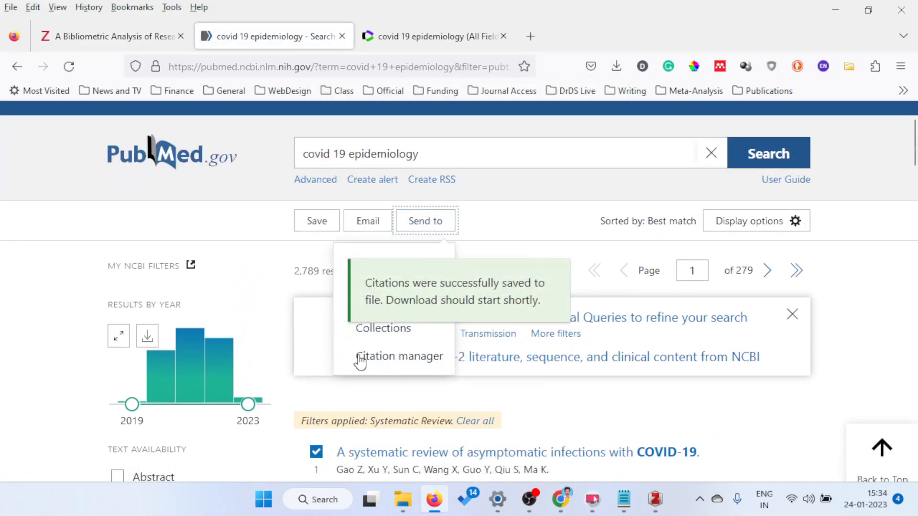
click(506, 248)
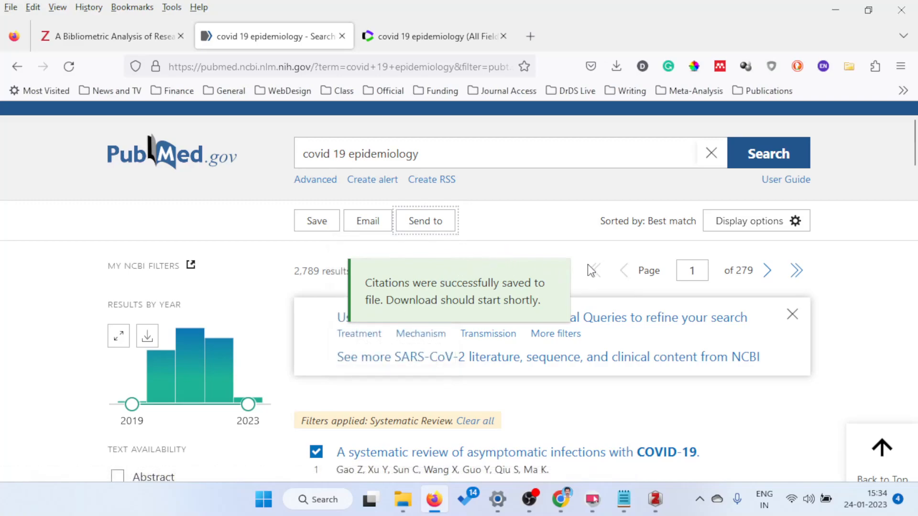
Step: Review the PubMed options for sending citations and the two selected articles in the results
scroll(480, 224, down, 3)
scroll(483, 217, up, 1)
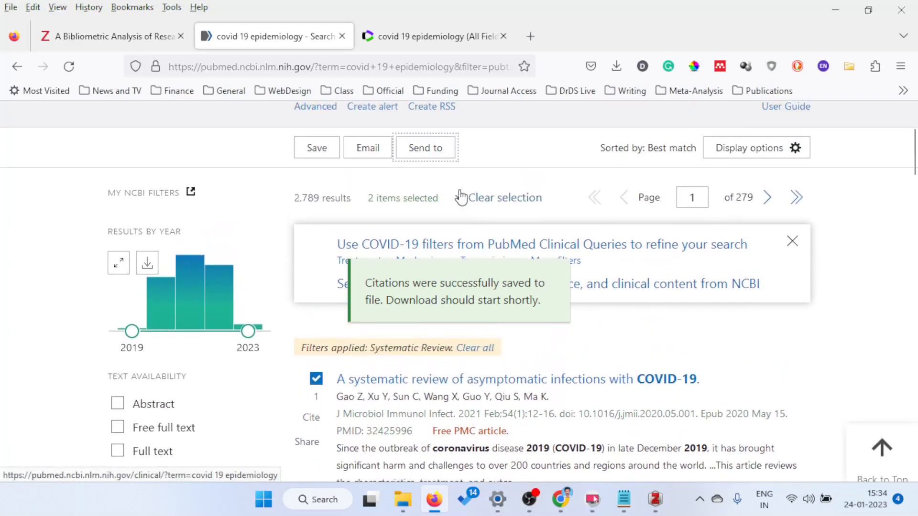
click(443, 155)
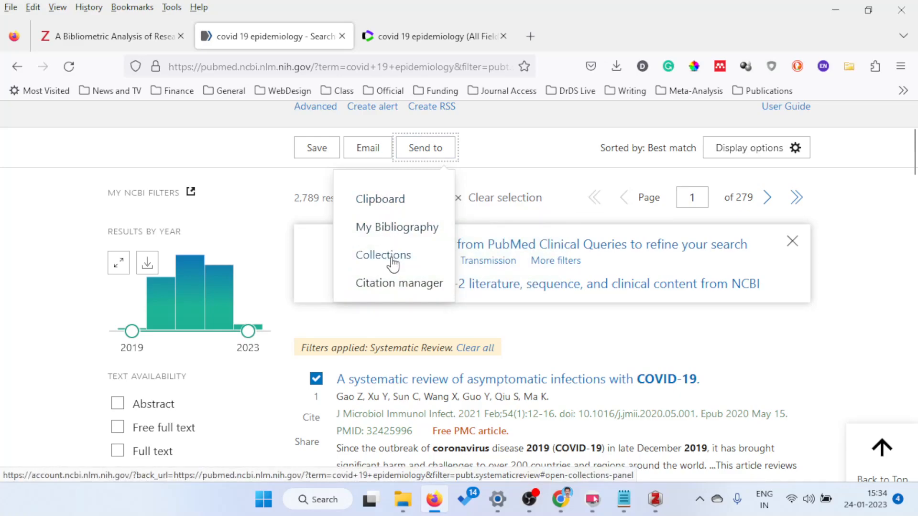
click(870, 206)
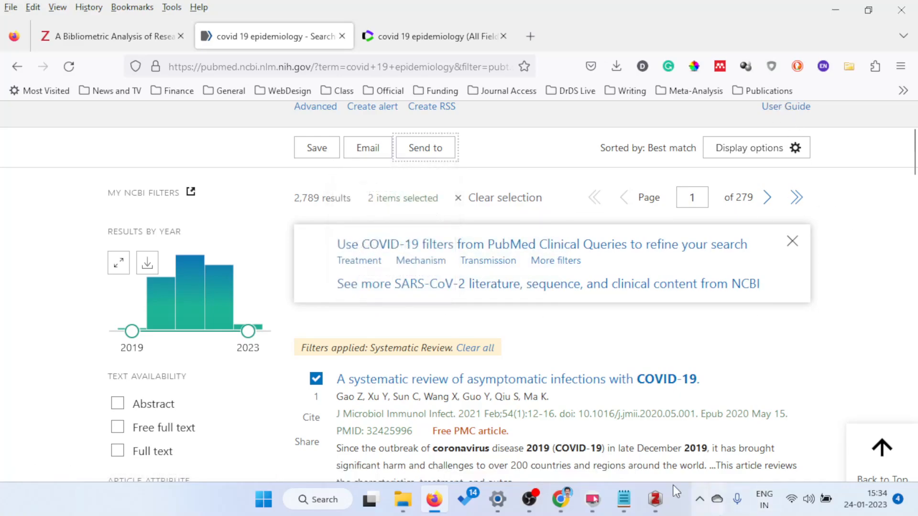
scroll(589, 290, down, 2)
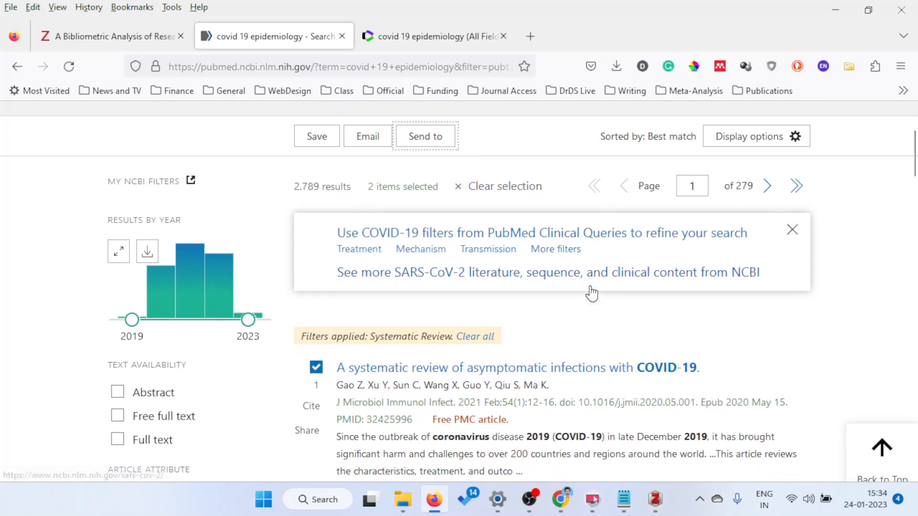
scroll(636, 262, up, 2)
scroll(564, 282, down, 6)
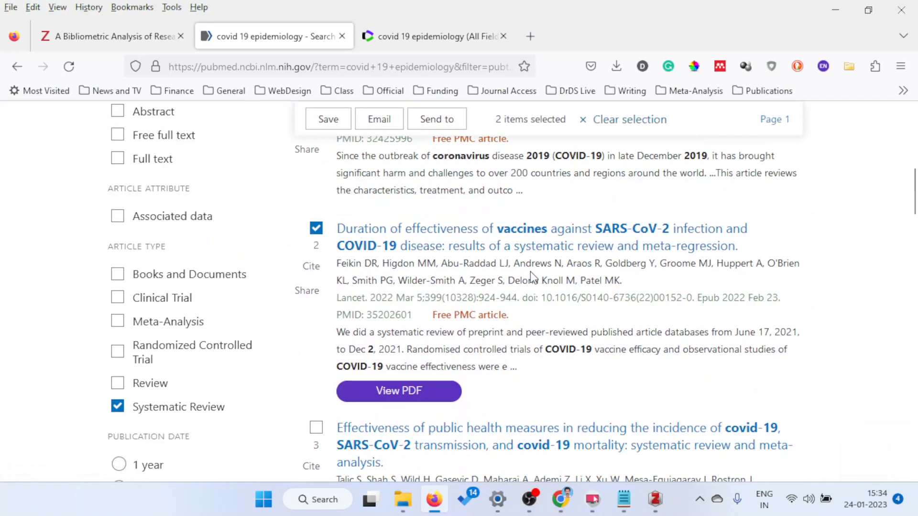
scroll(639, 376, up, 4)
scroll(715, 300, up, 2)
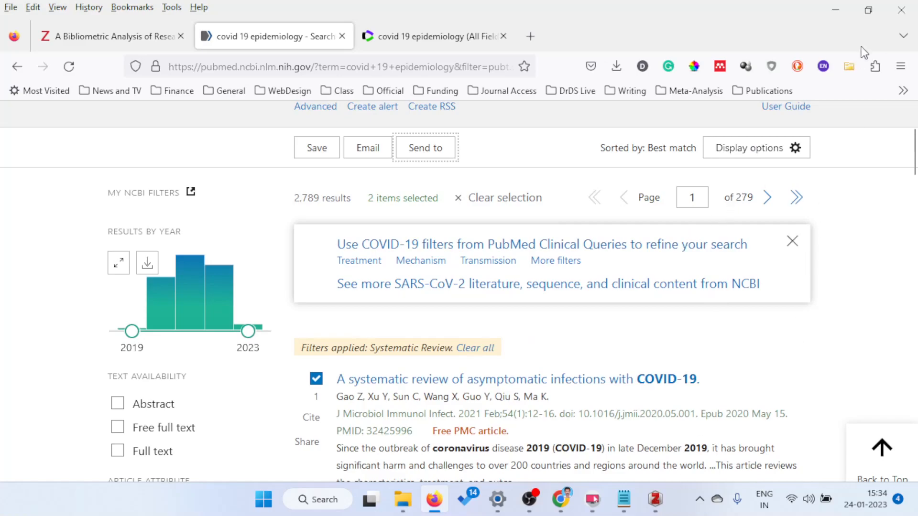
Step: In Zotero, import pubmed-covid19epi-set.nbib from Downloads without placing the items in a new collection, copying files to the Zotero storage folder
click(654, 501)
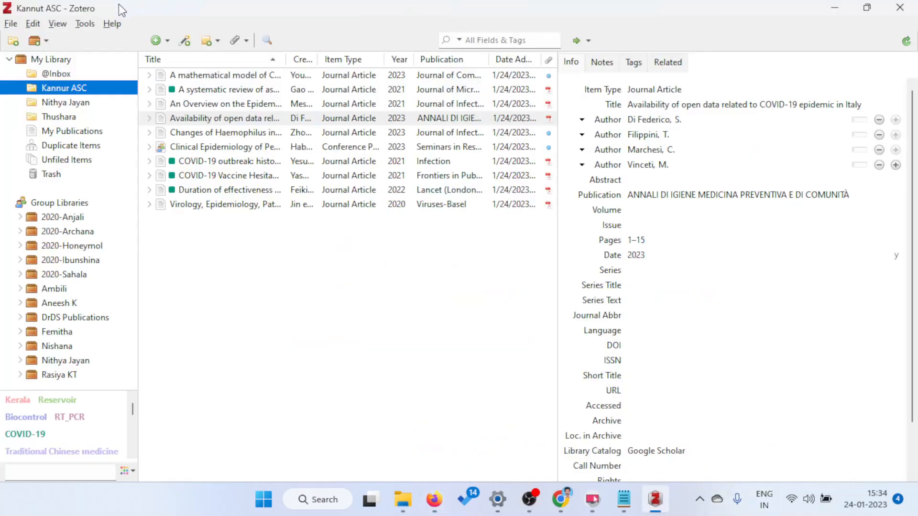
click(9, 26)
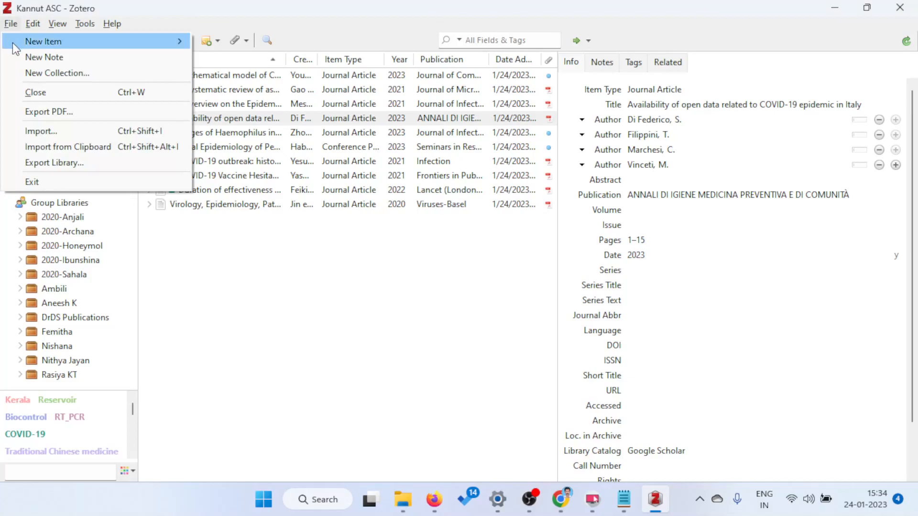
click(45, 128)
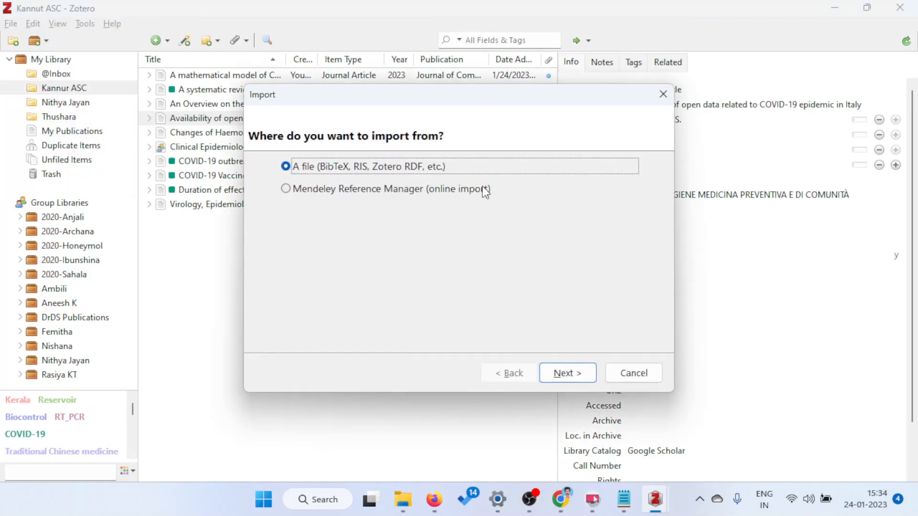
click(563, 372)
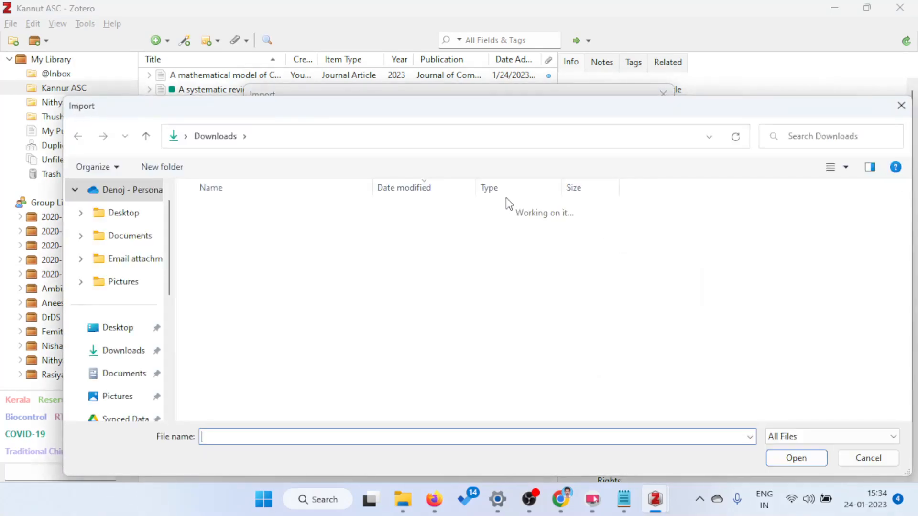
click(243, 233)
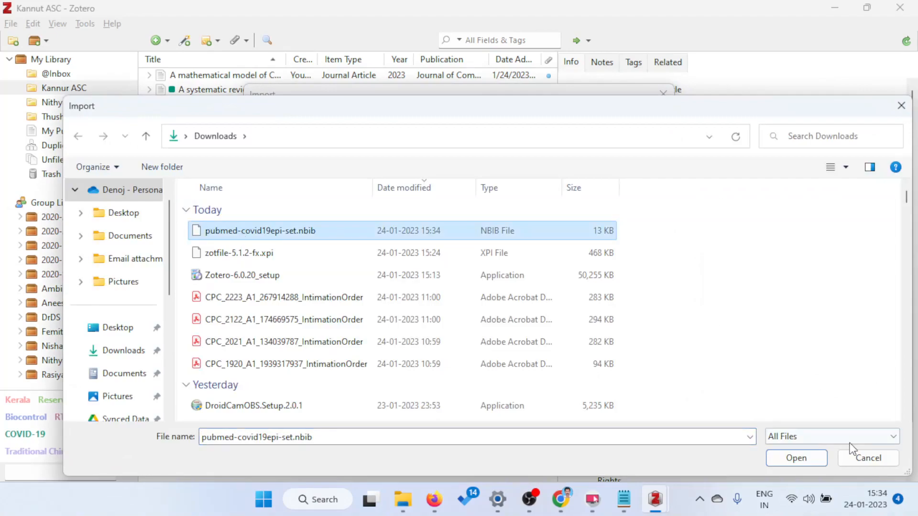
click(802, 463)
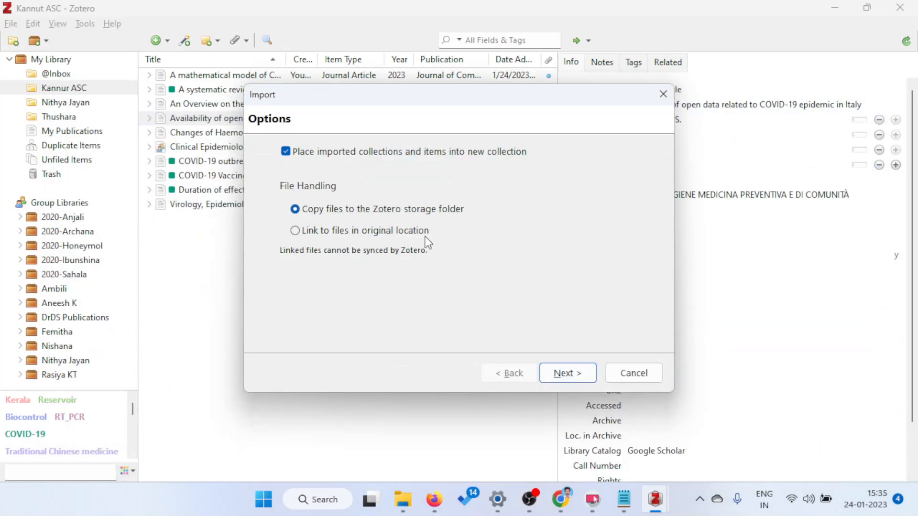
click(303, 151)
click(562, 373)
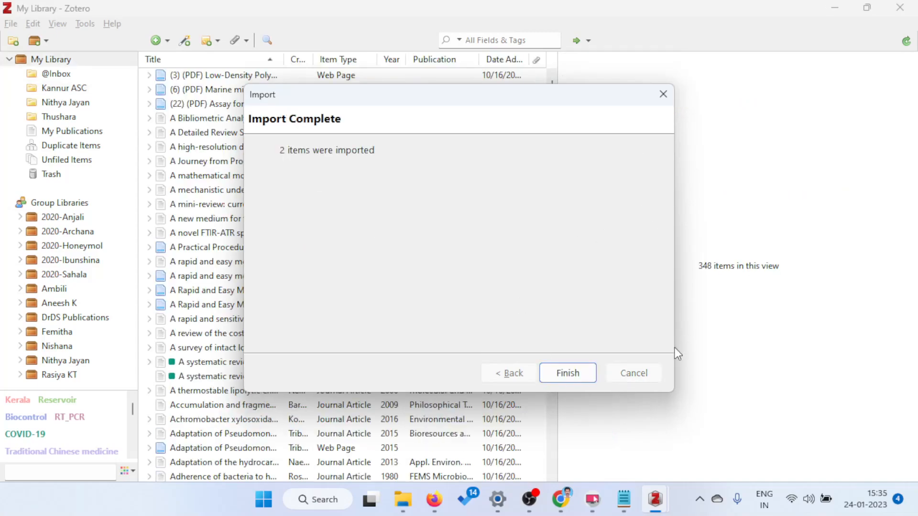
click(567, 374)
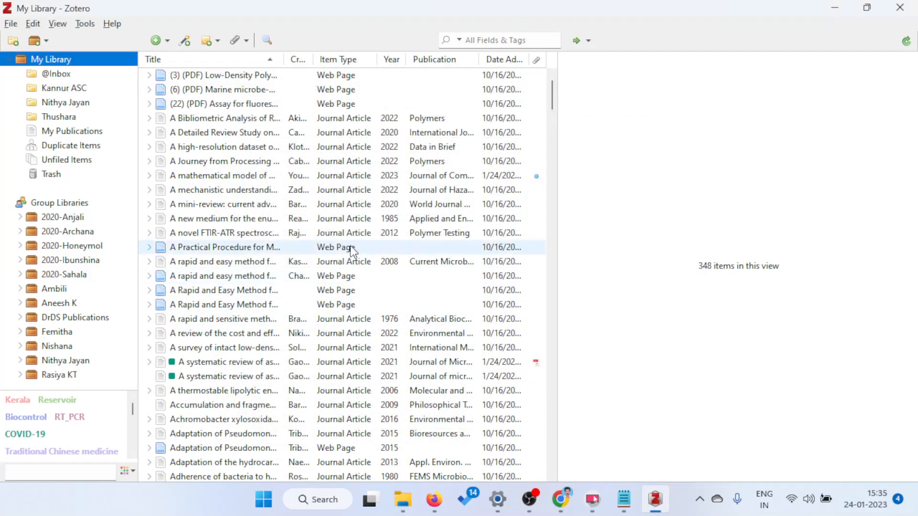
Step: Look through My Library for the imported articles and check the Kannur ASC collection
scroll(269, 210, down, 11)
scroll(300, 253, down, 20)
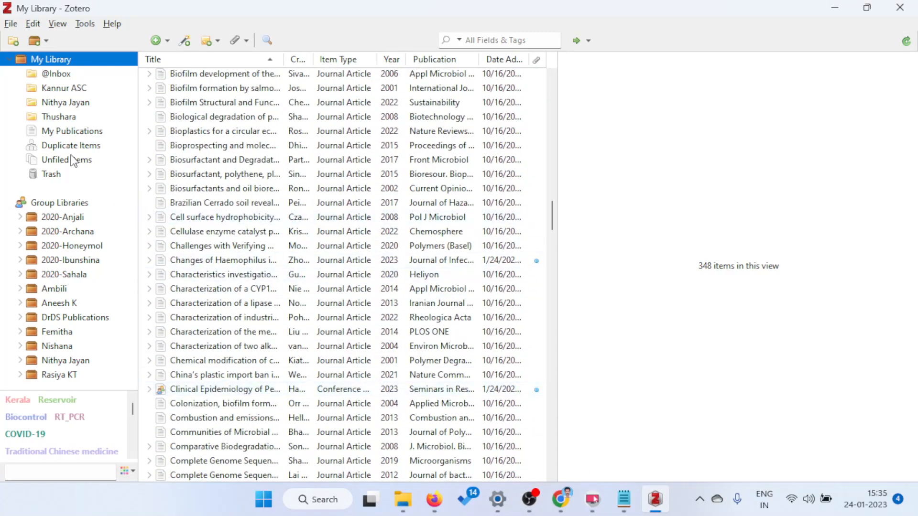
click(94, 88)
click(277, 344)
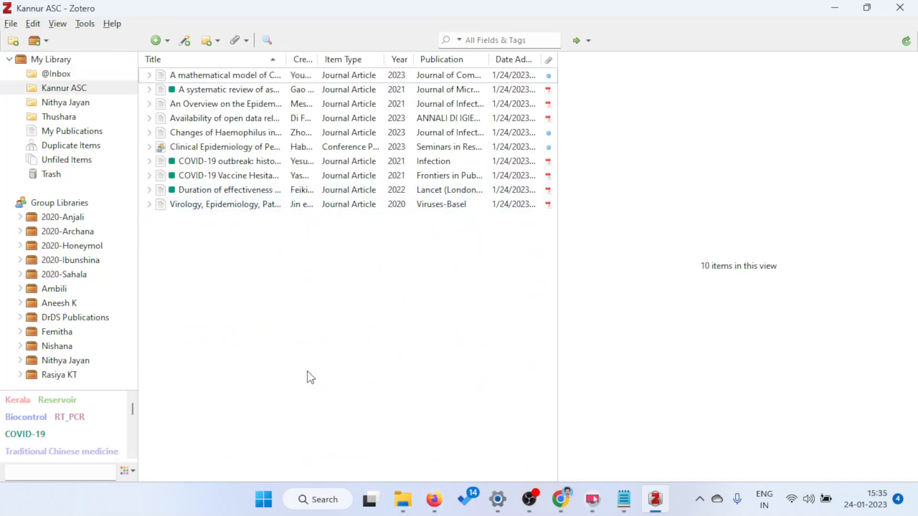
click(664, 502)
scroll(363, 379, down, 4)
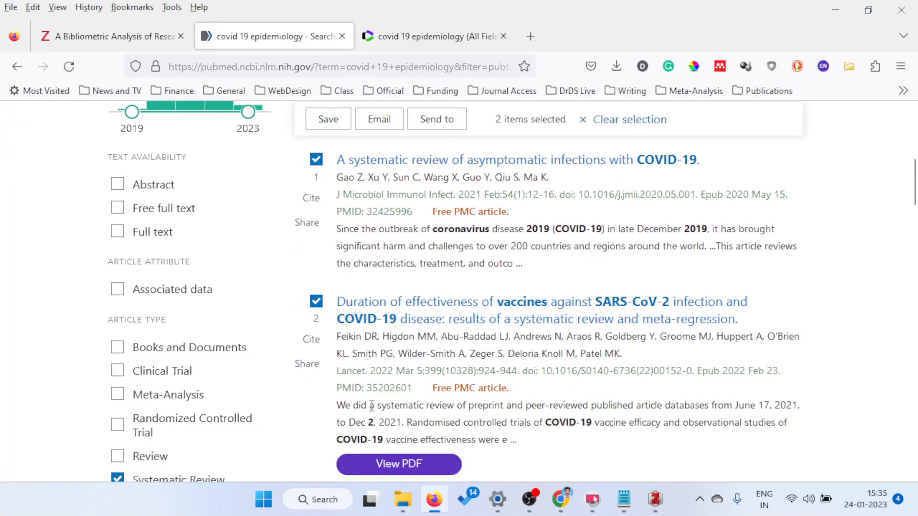
click(654, 500)
click(13, 23)
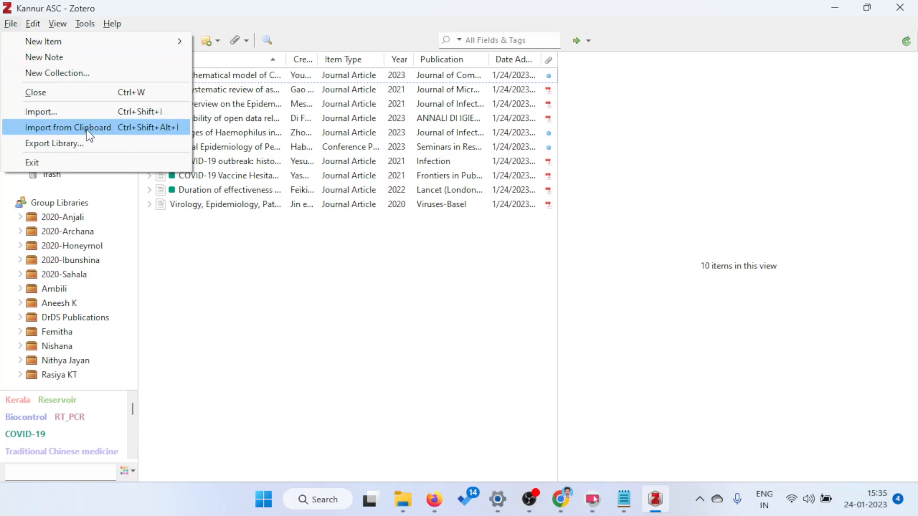
click(479, 311)
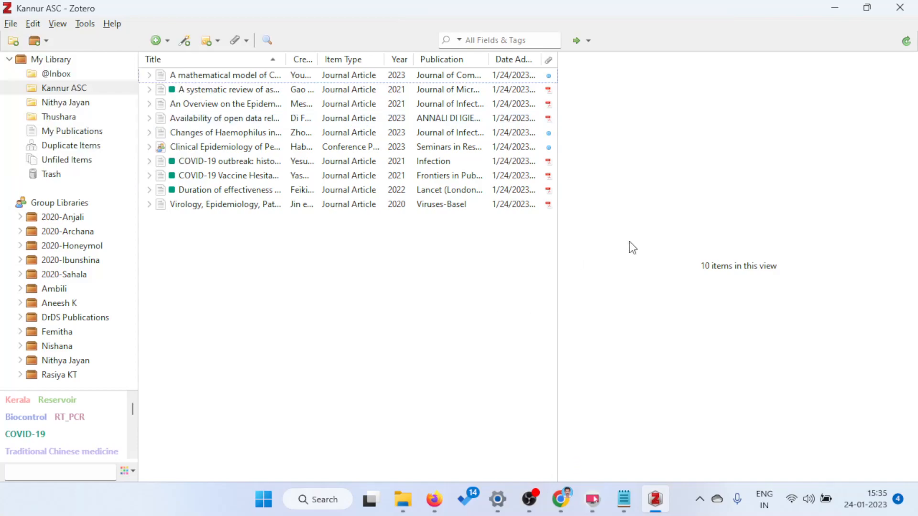
click(434, 500)
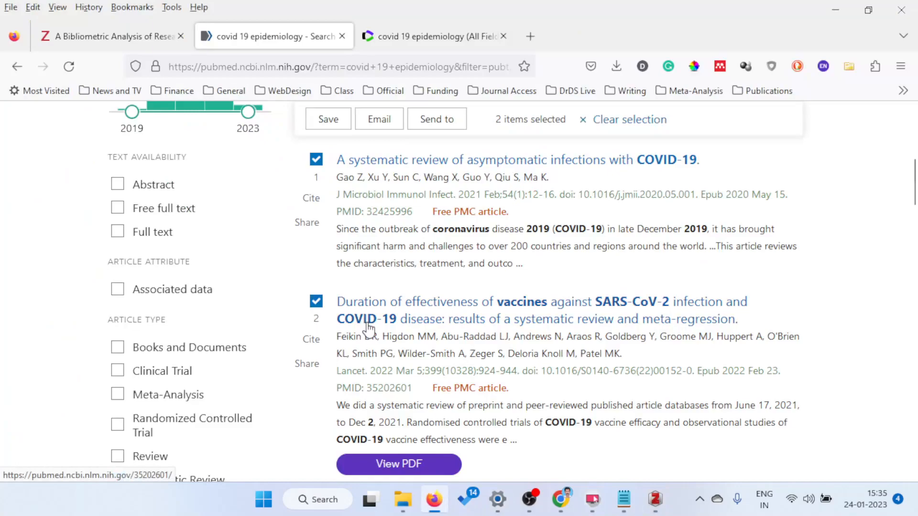
click(655, 499)
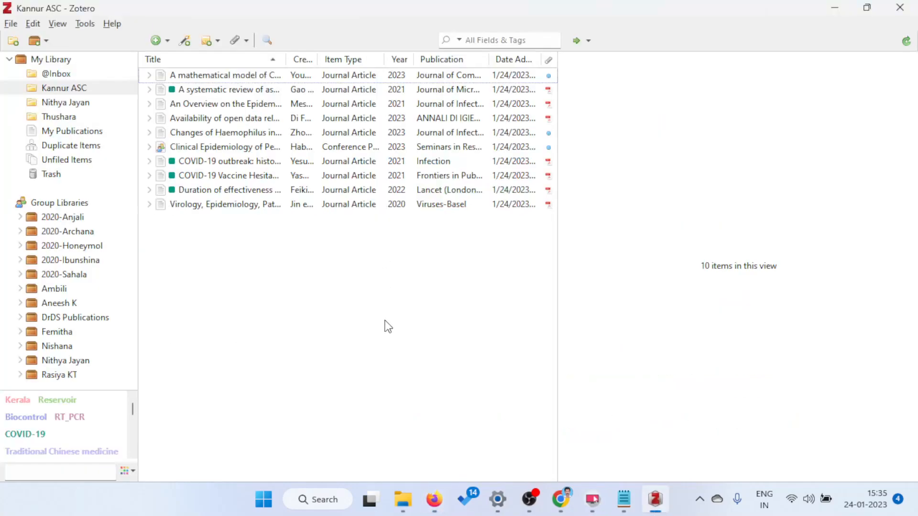
click(434, 499)
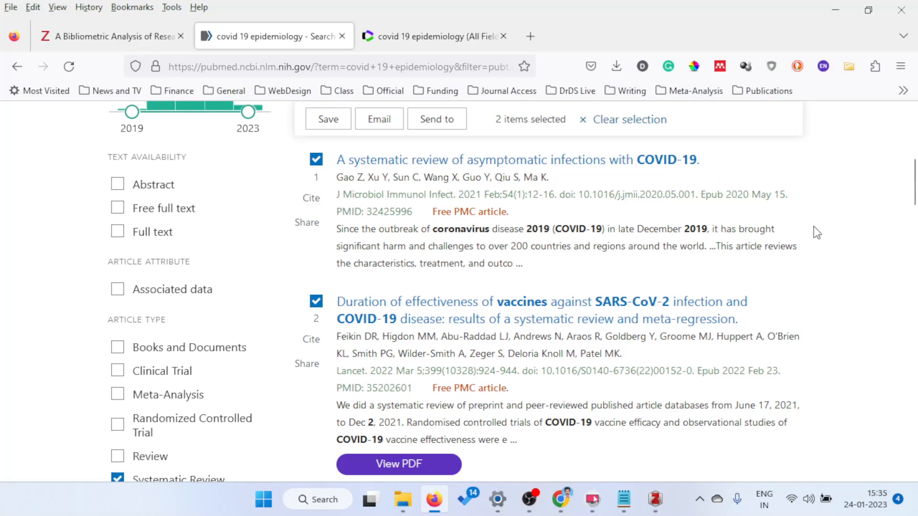
click(655, 499)
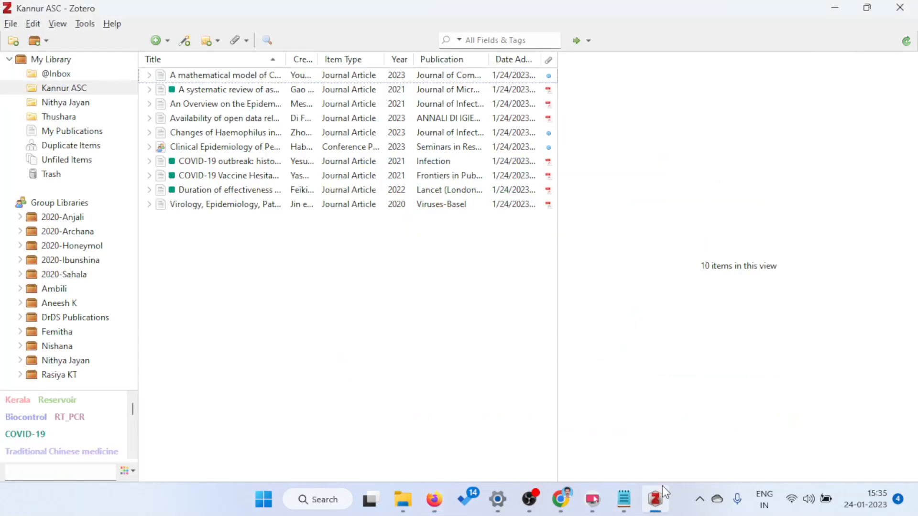
click(565, 502)
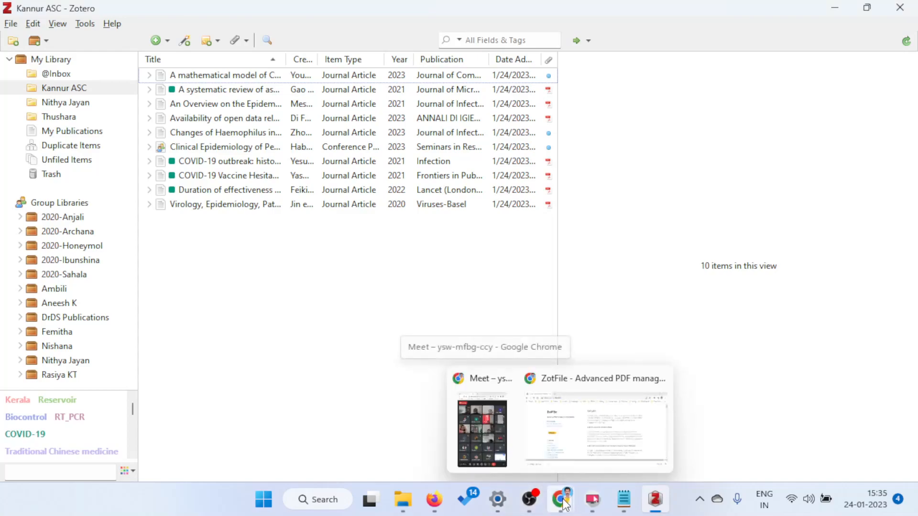
click(563, 500)
click(563, 500)
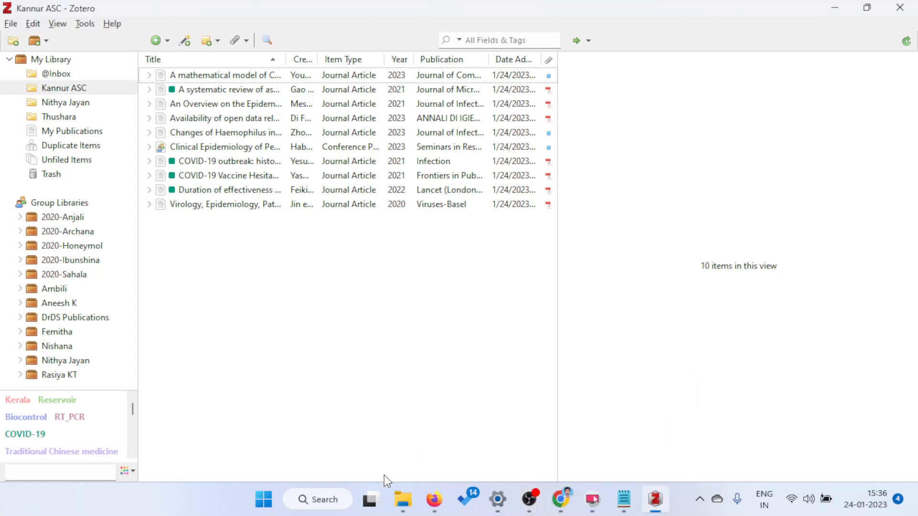
Step: Switch to the PubMed results in Firefox and copy PMID 32425996 of the asymptomatic infections review
click(434, 499)
scroll(415, 287, up, 2)
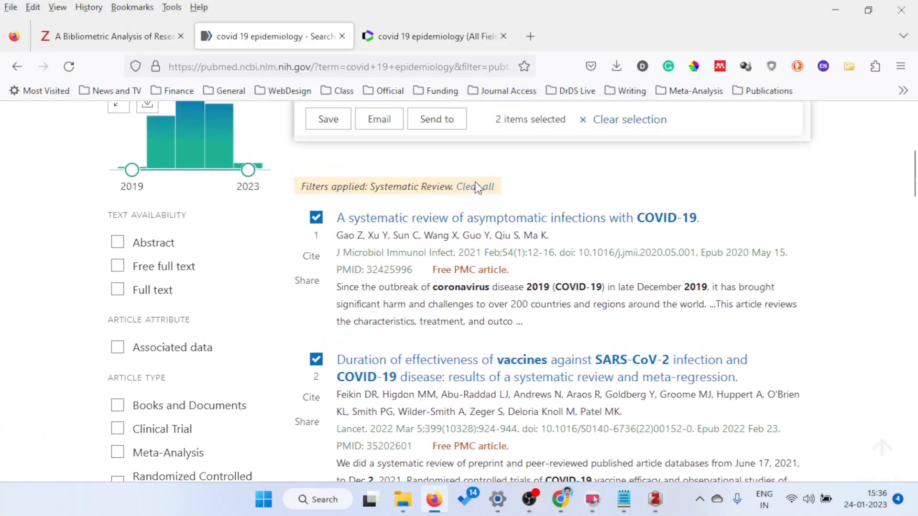
drag(417, 287, 368, 286)
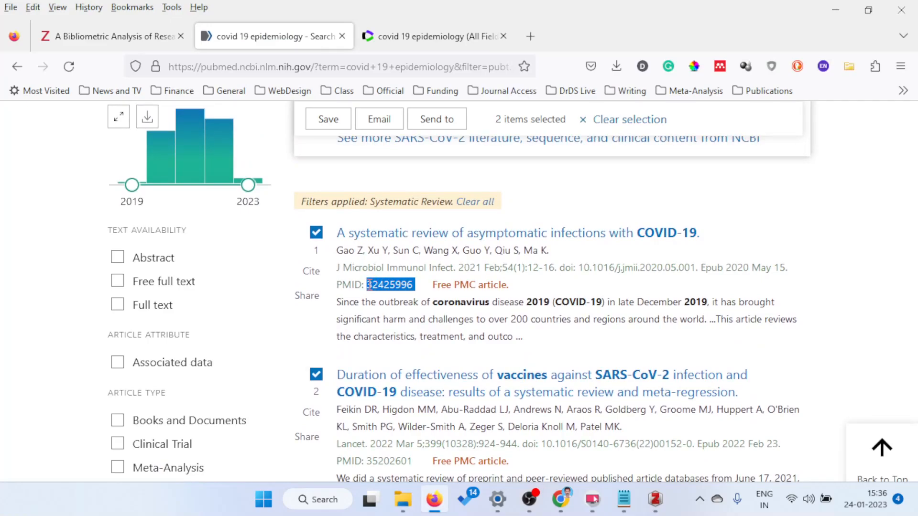
right_click(384, 287)
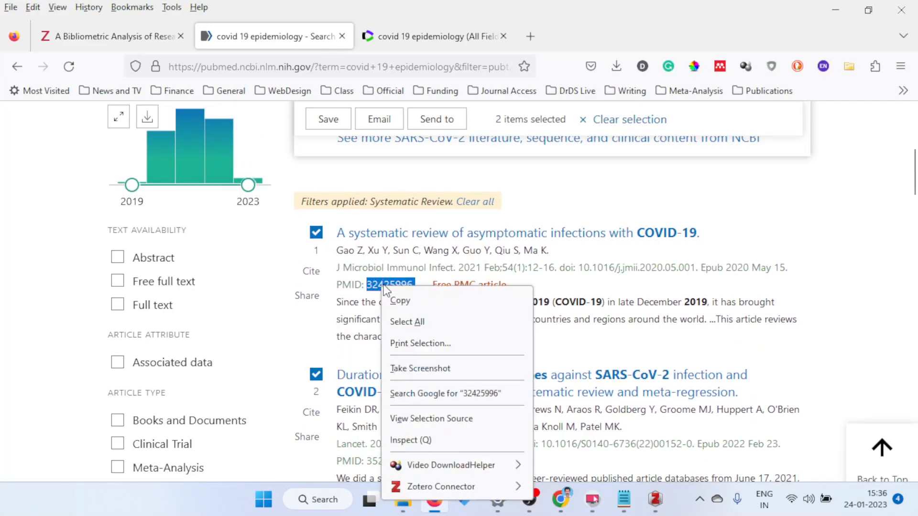
click(408, 303)
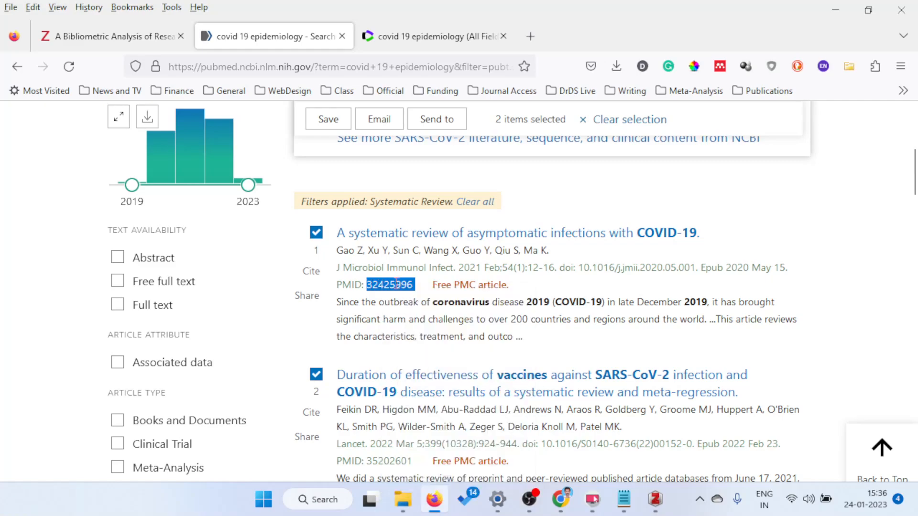
Step: Return to Zotero and add the article with PMID 32425996 to the Kannur ASC collection by its identifier
click(655, 499)
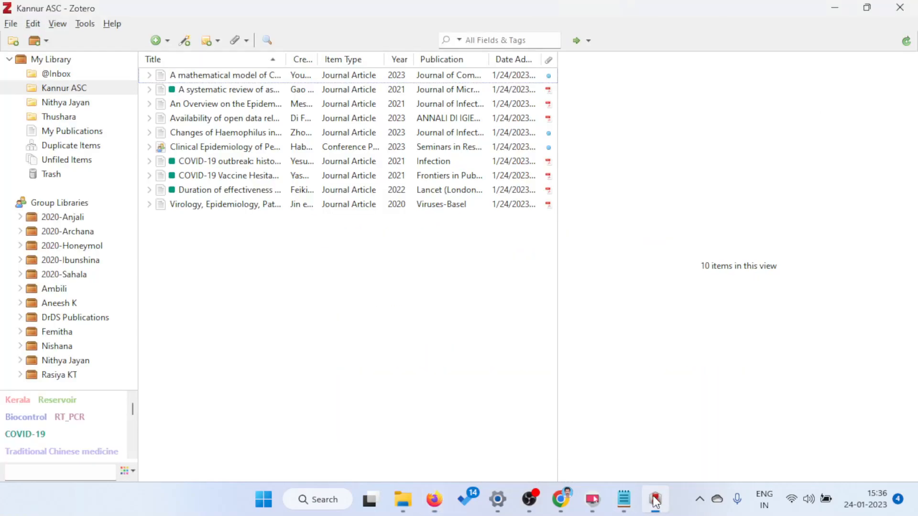
click(185, 40)
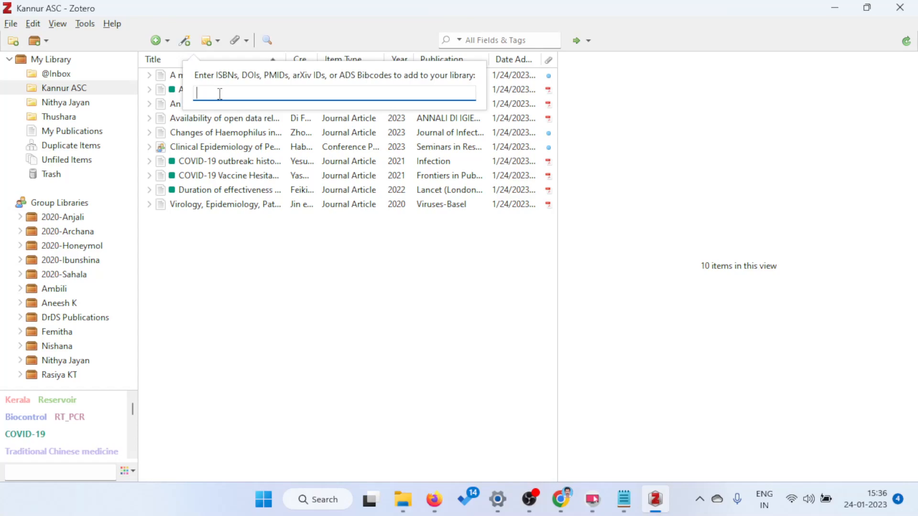
key(ctrl+v)
key(Return)
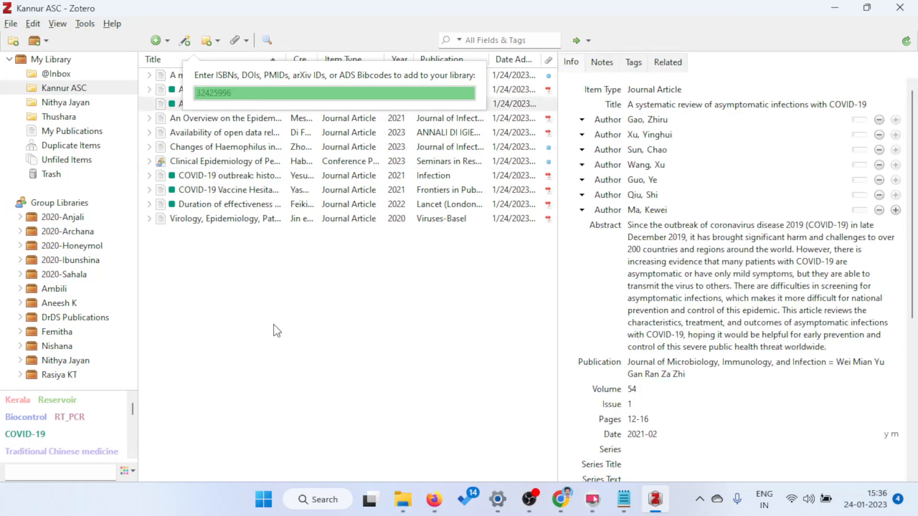
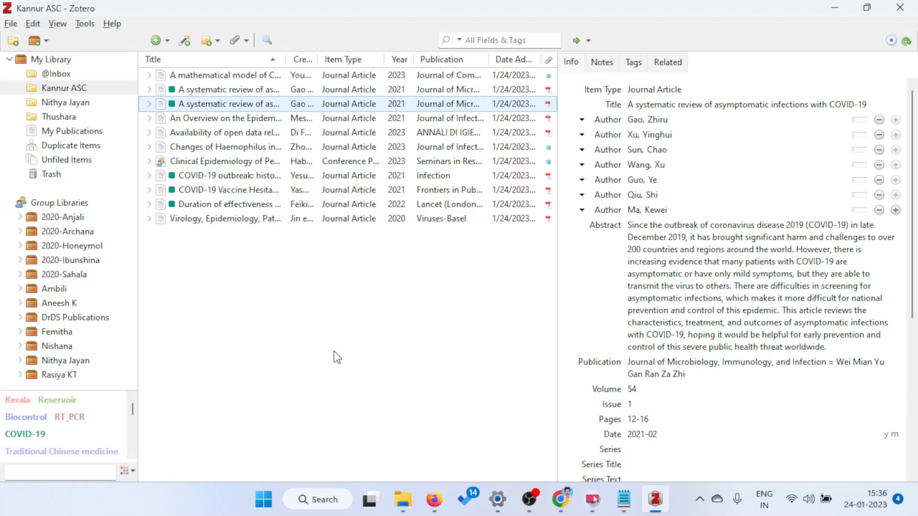
click(185, 40)
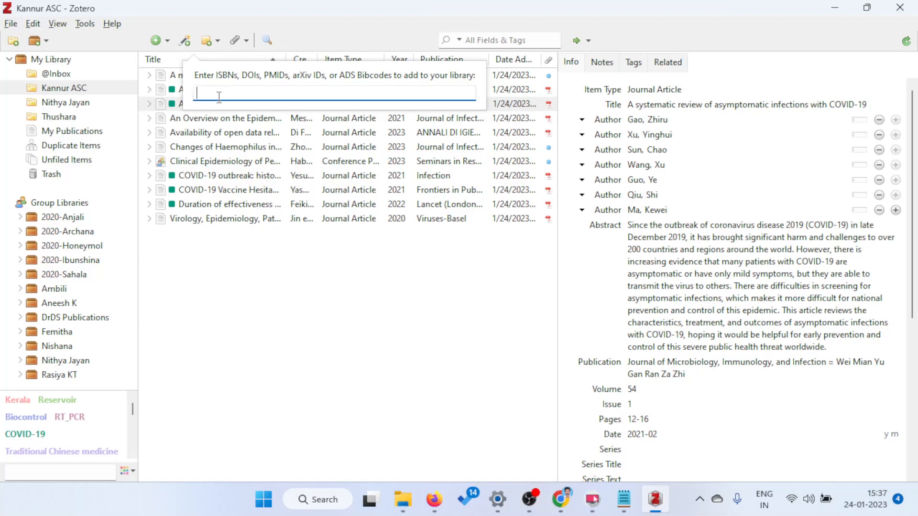
click(322, 289)
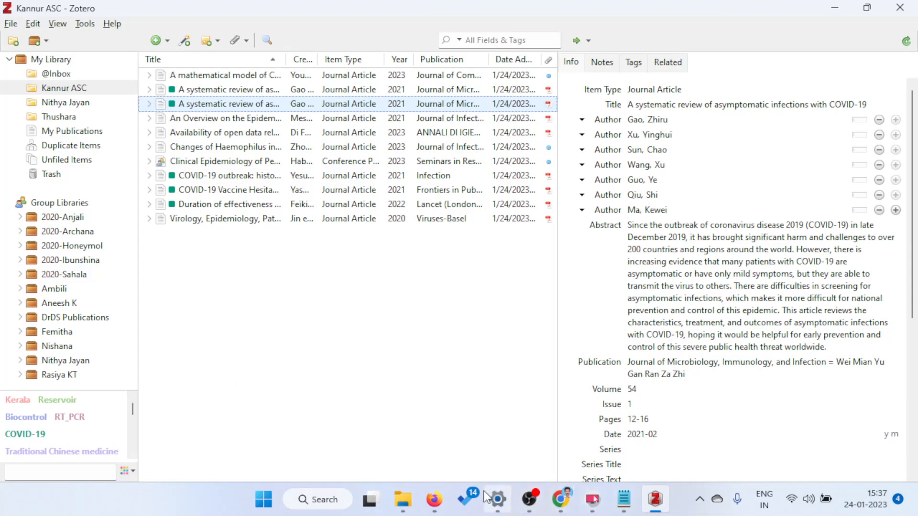
Step: Review the PubMed and Web of Science result pages in Firefox and the add-by-identifier entry in Zotero
click(434, 500)
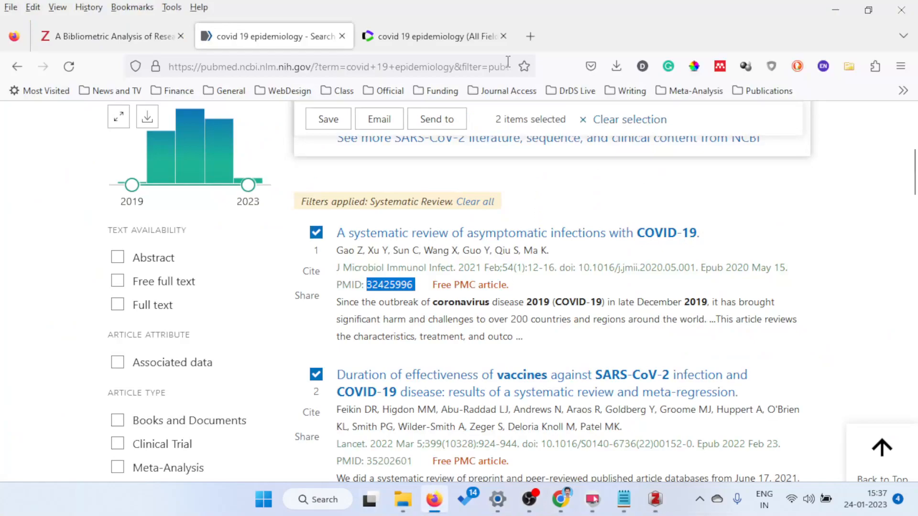
click(410, 33)
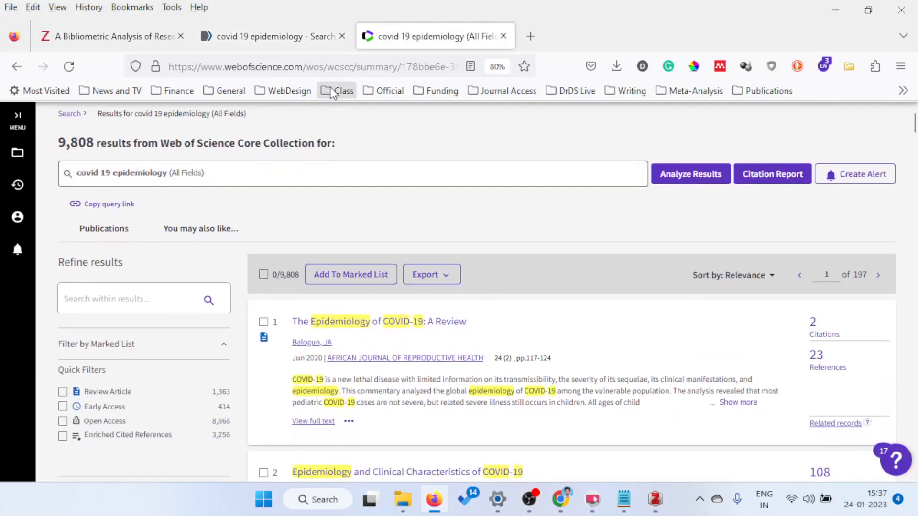
click(293, 37)
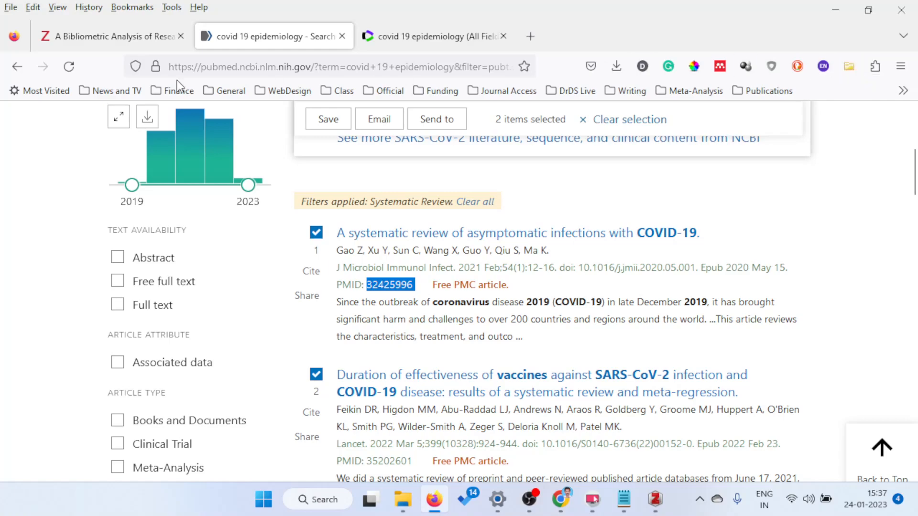
click(420, 39)
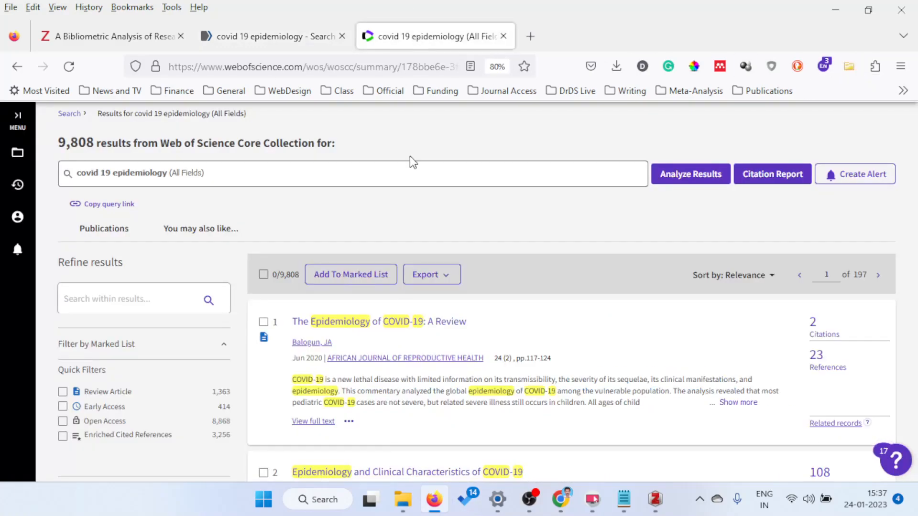
click(654, 499)
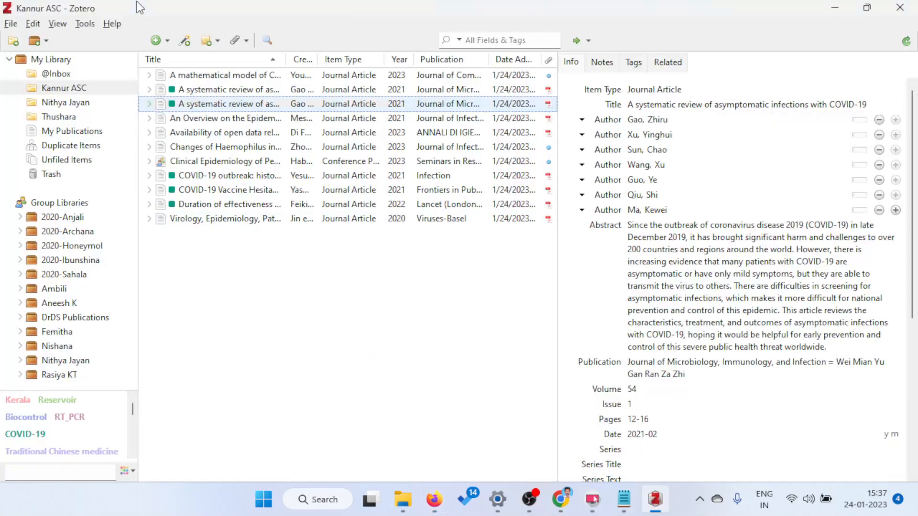
click(185, 40)
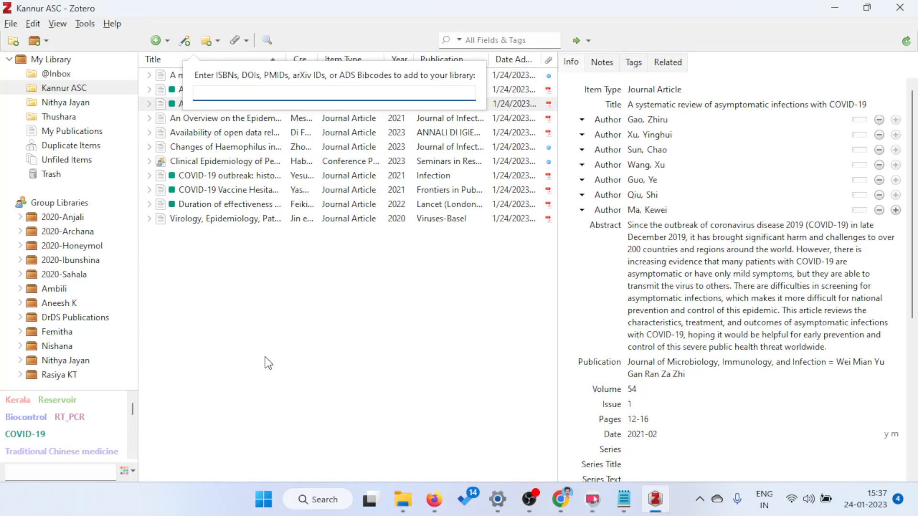
click(291, 340)
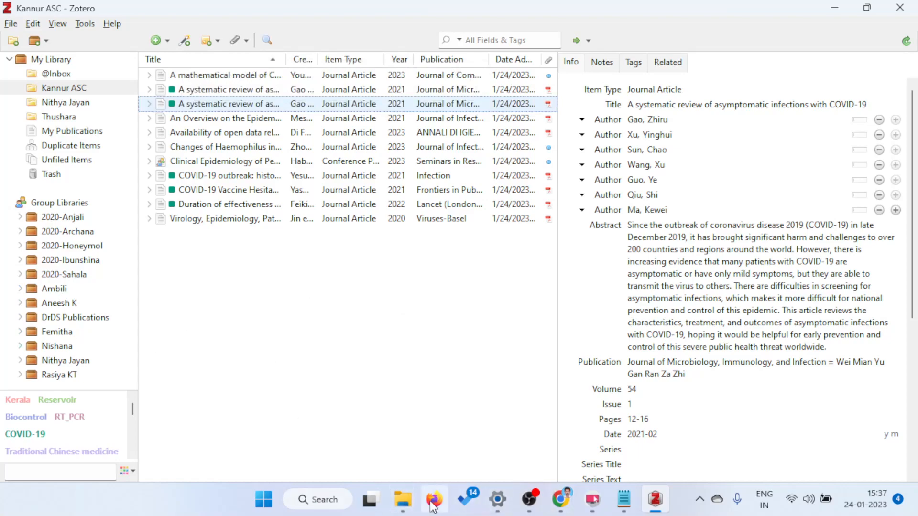
Step: Switch to the Web of Science results in Firefox and refine the covid 19 epidemiology search to publication year 2023
mouse_move(433, 507)
click(470, 377)
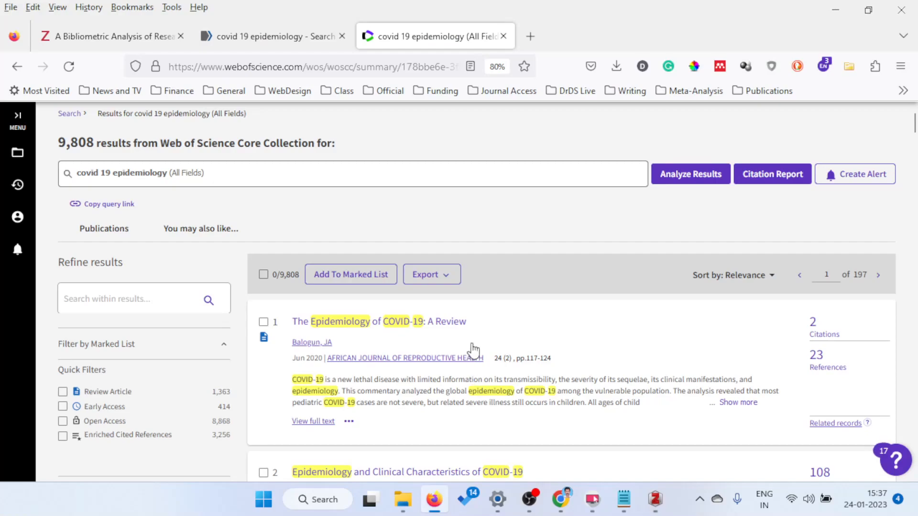
scroll(788, 230, down, 2)
scroll(799, 191, up, 3)
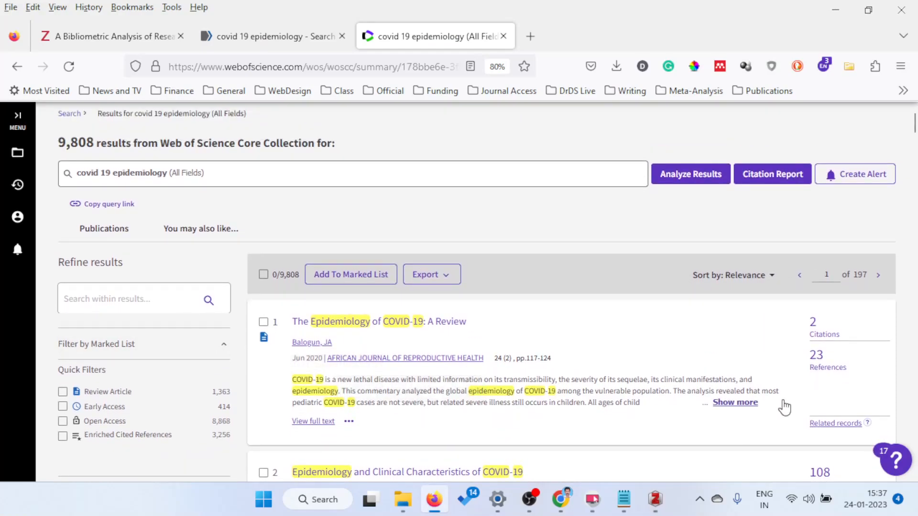
scroll(669, 297, down, 10)
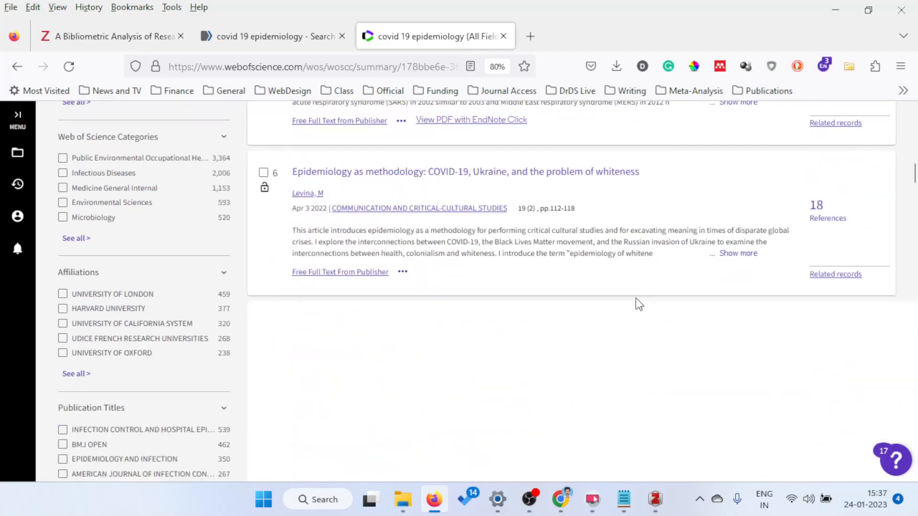
scroll(639, 304, up, 5)
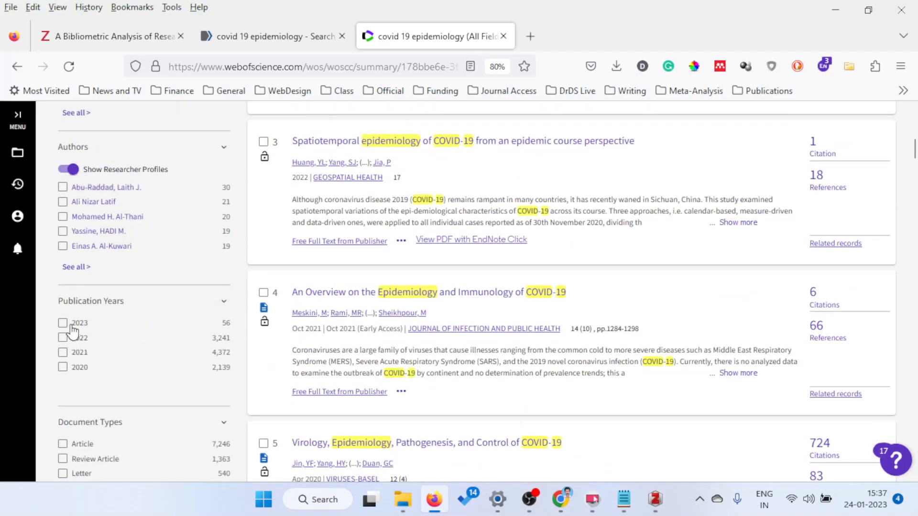
click(68, 324)
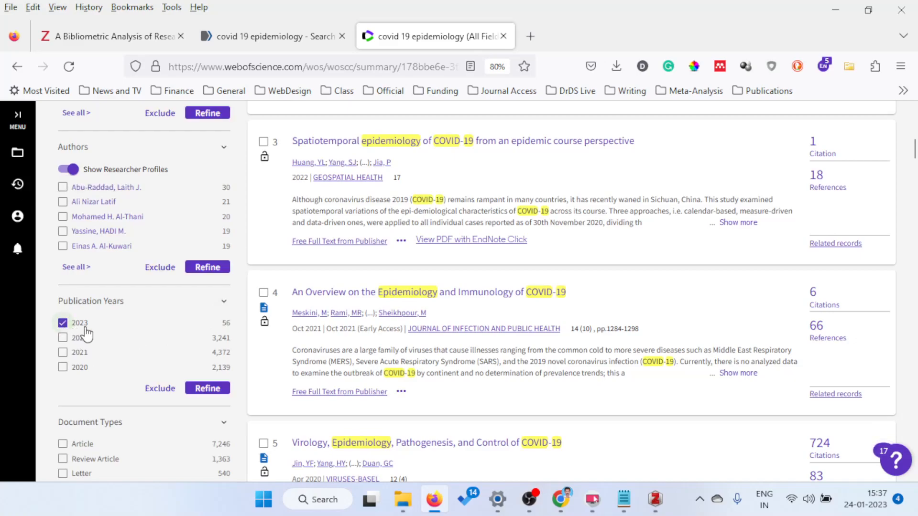
click(208, 388)
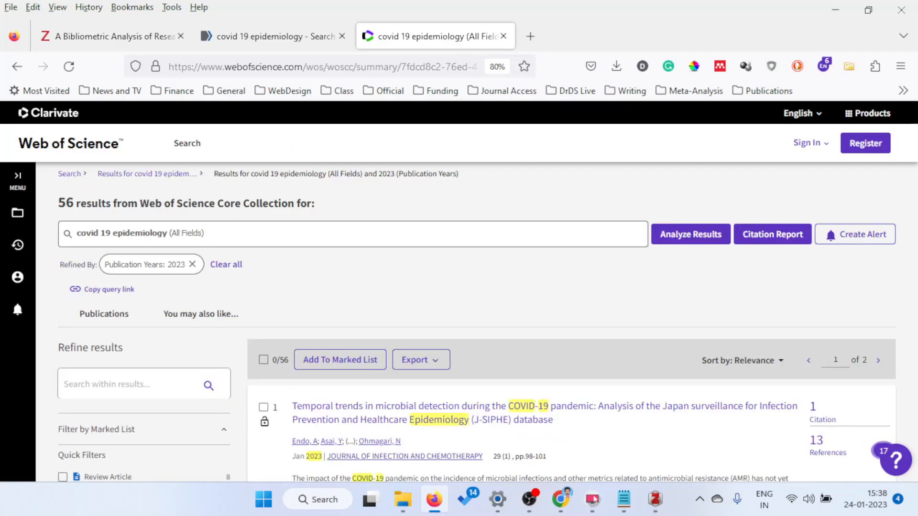
Step: Export records 1 to 56 of the refined results as a BibTeX file with author, title, source and abstract
key(alt+Tab)
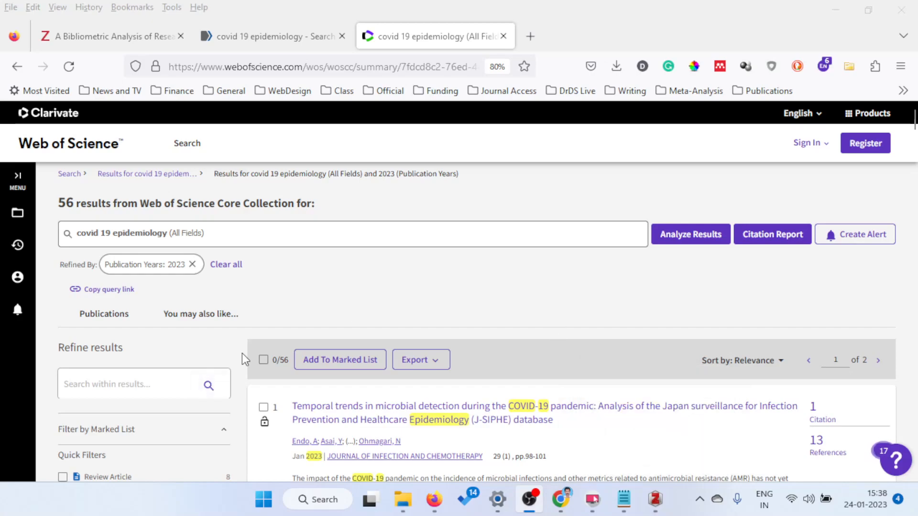
click(261, 362)
click(263, 360)
click(420, 361)
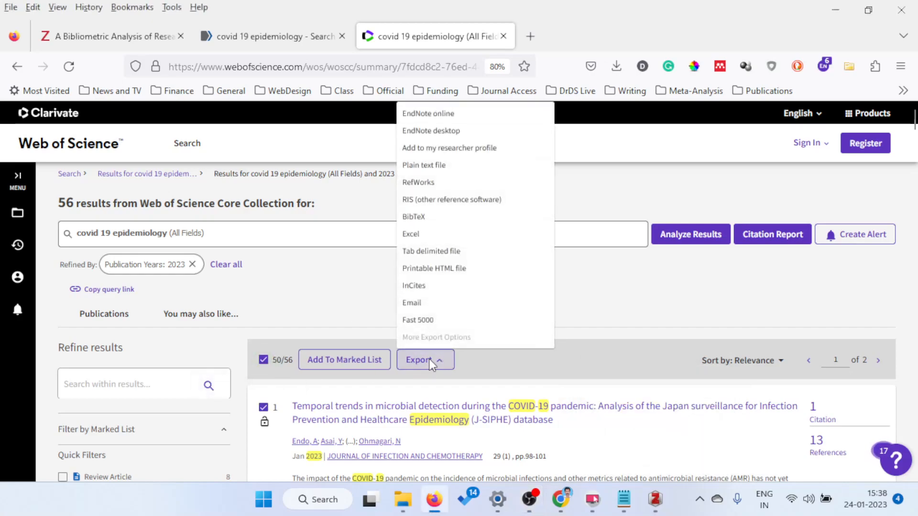
click(437, 216)
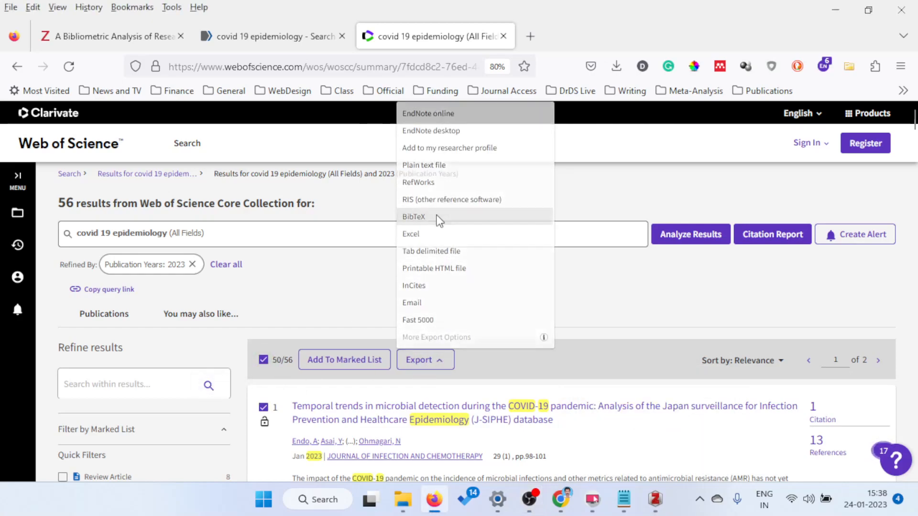
scroll(533, 308, down, 2)
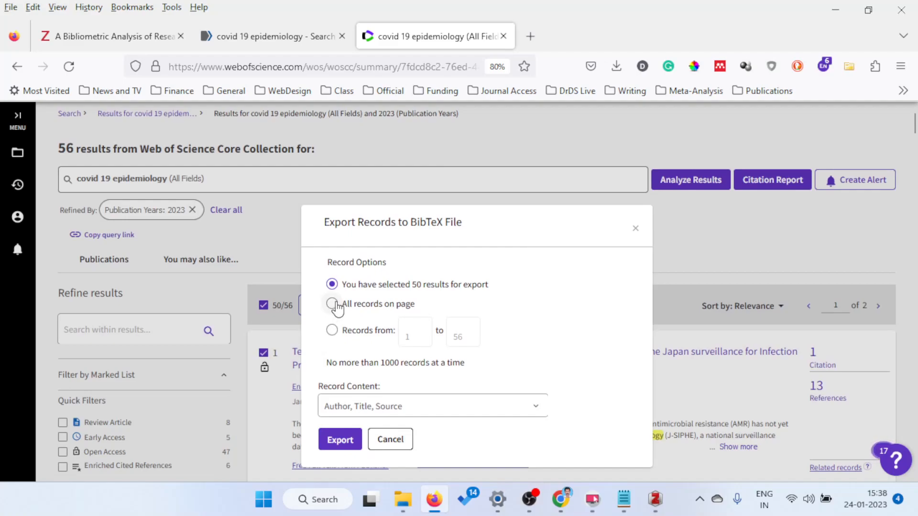
click(343, 335)
click(441, 406)
scroll(430, 434, down, 1)
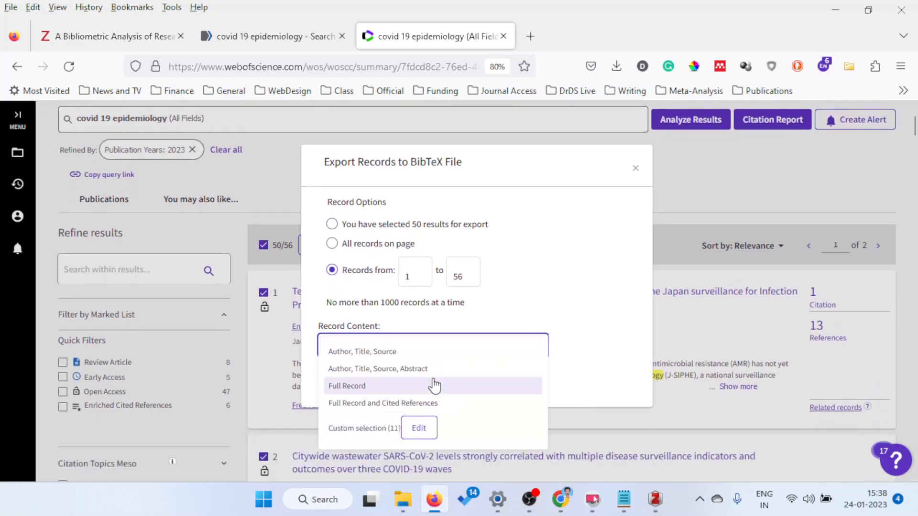
click(436, 369)
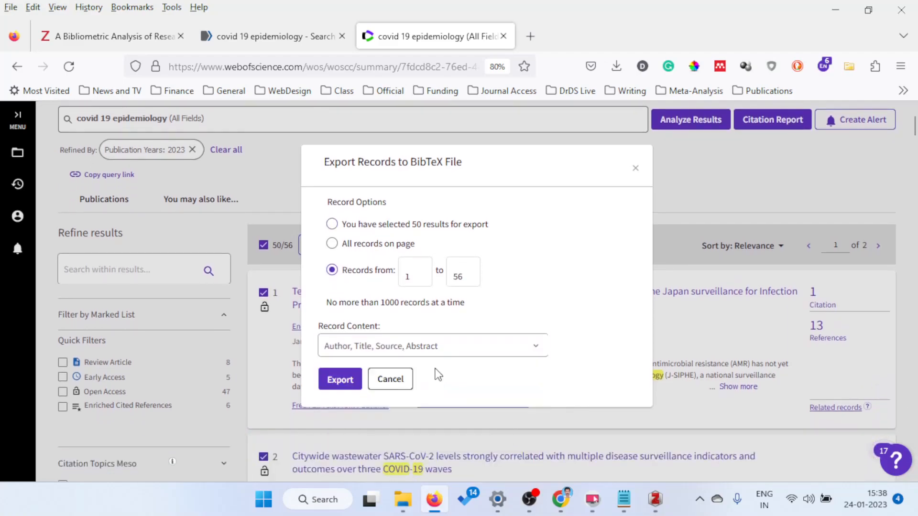
click(338, 381)
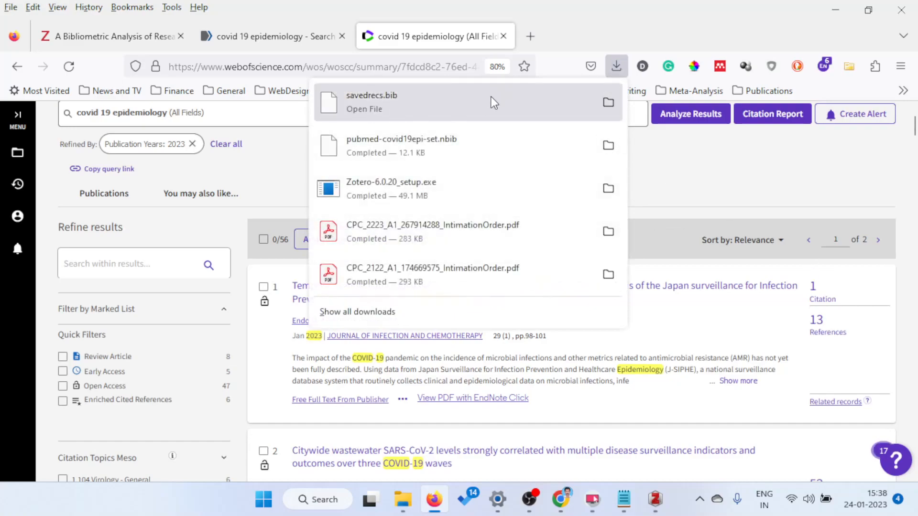
Step: In Zotero, import the savedrecs BibTeX file from Downloads without a new collection, copying files to the Zotero storage folder
click(654, 500)
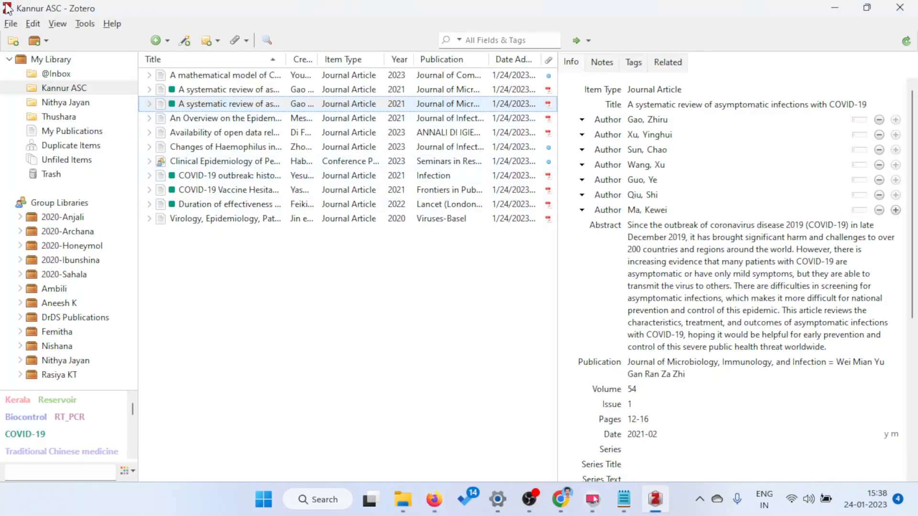
click(10, 24)
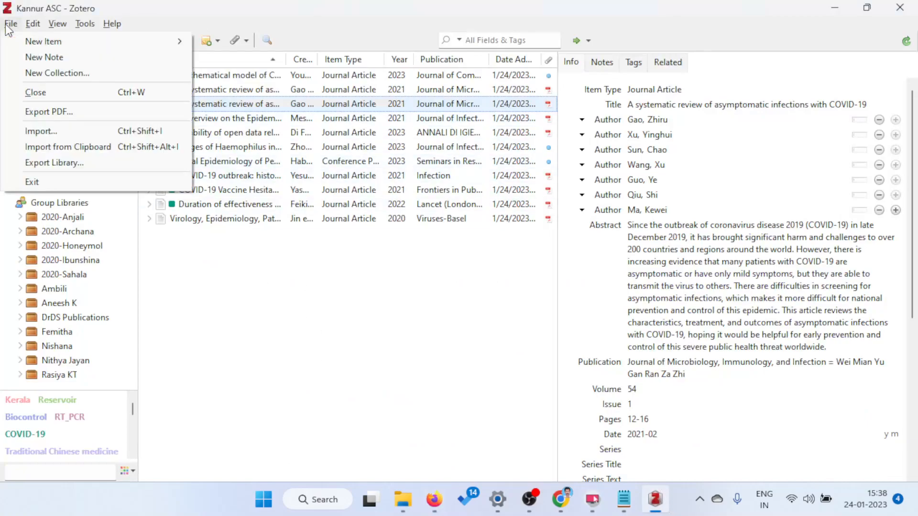
click(60, 132)
click(558, 373)
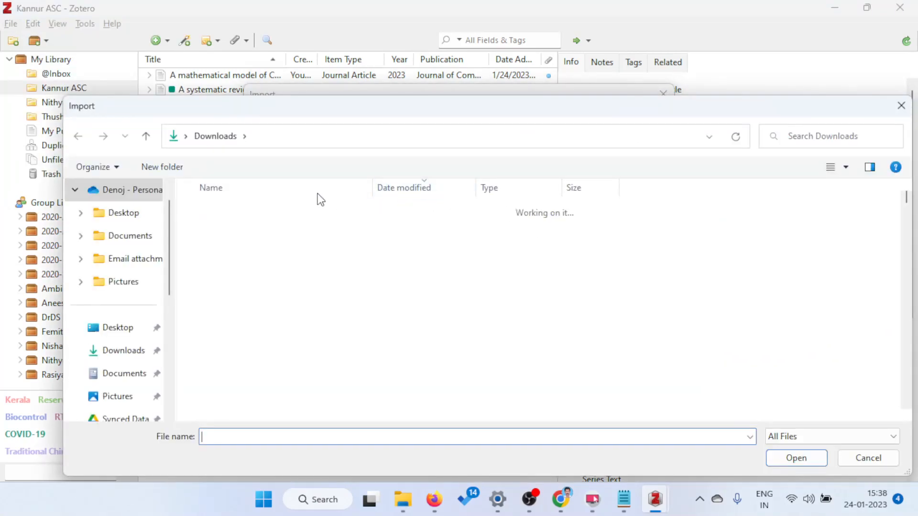
click(225, 233)
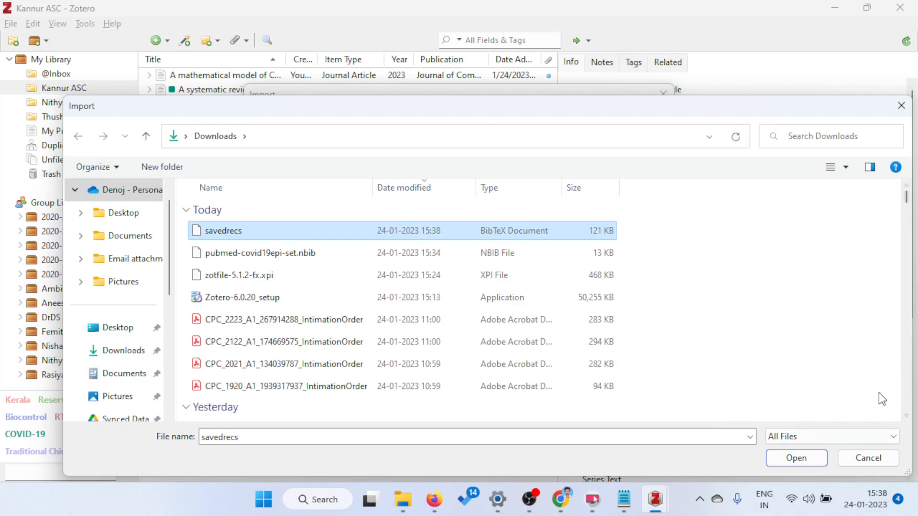
click(795, 458)
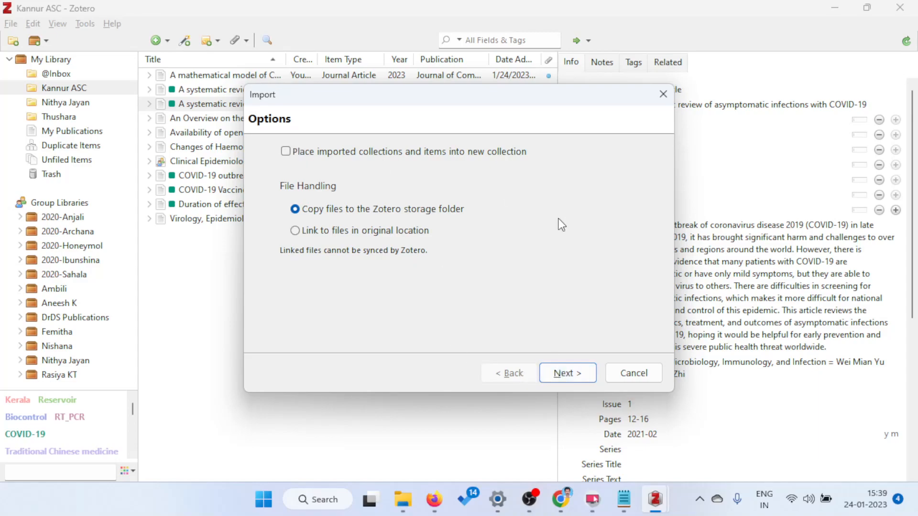
click(567, 376)
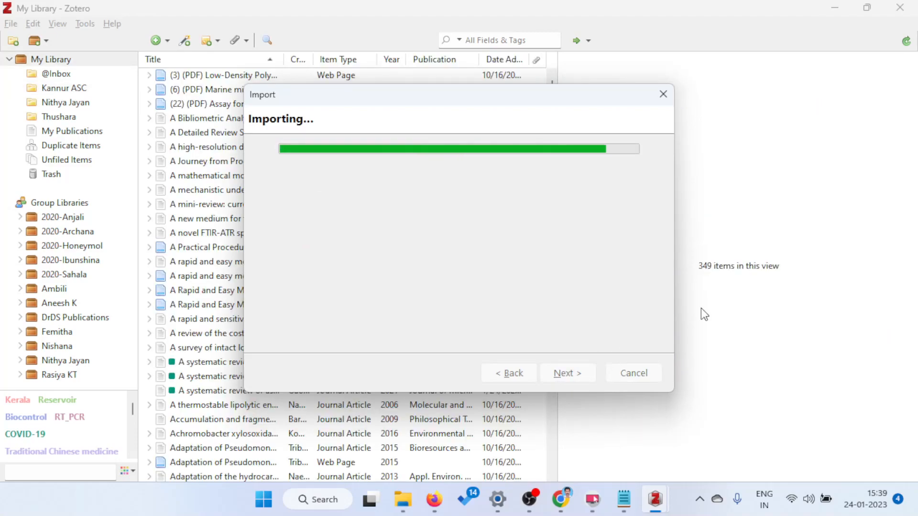
click(576, 366)
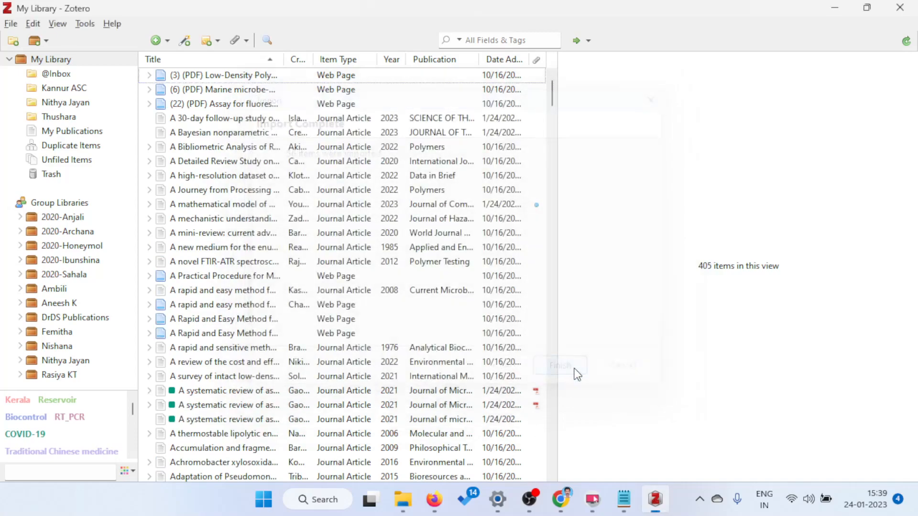
click(90, 88)
click(75, 73)
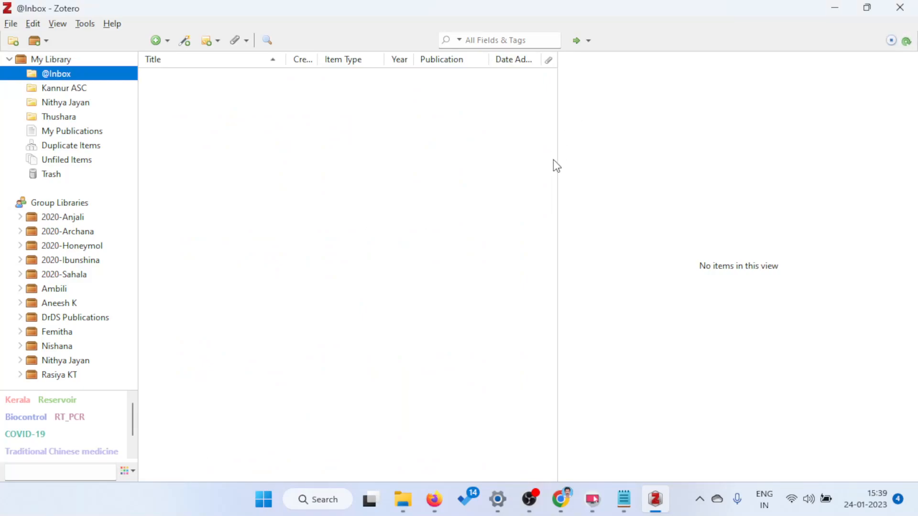
drag(558, 160, 913, 165)
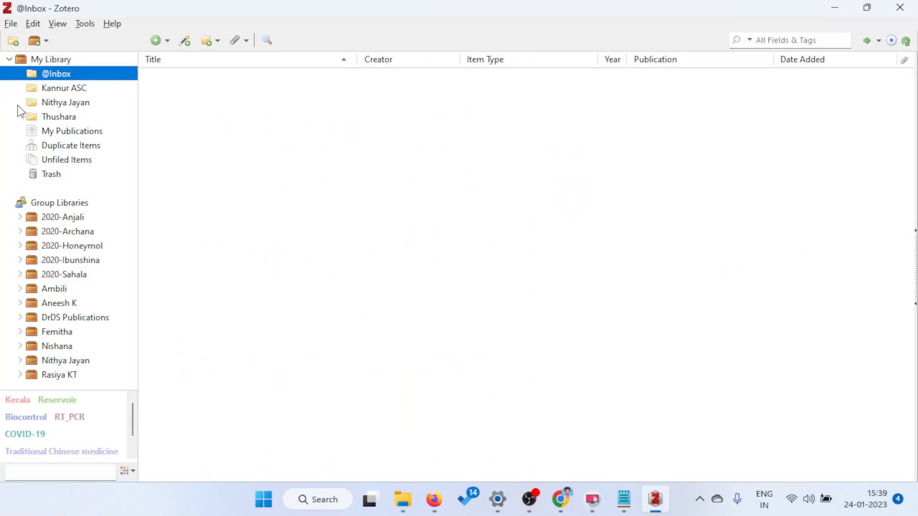
Step: Sort the items in My Library by date added, oldest first, and open the Kannur ASC collection
click(65, 59)
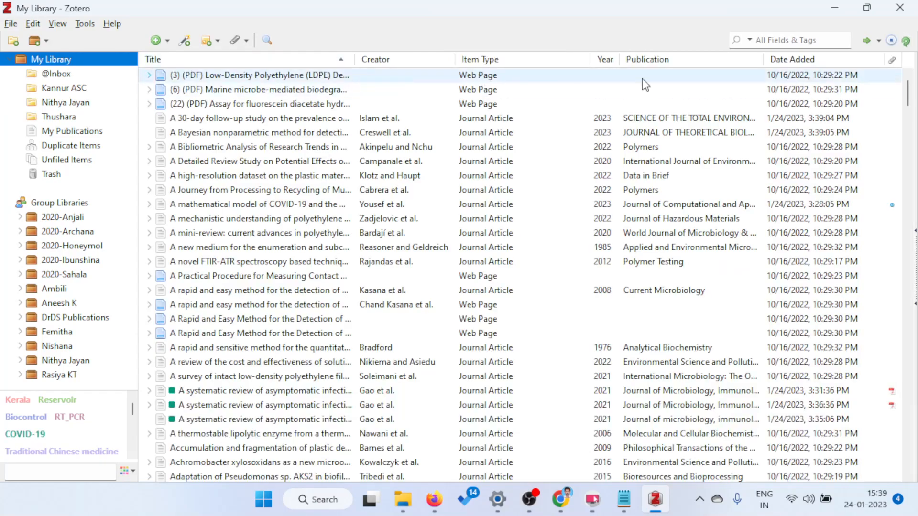
click(334, 75)
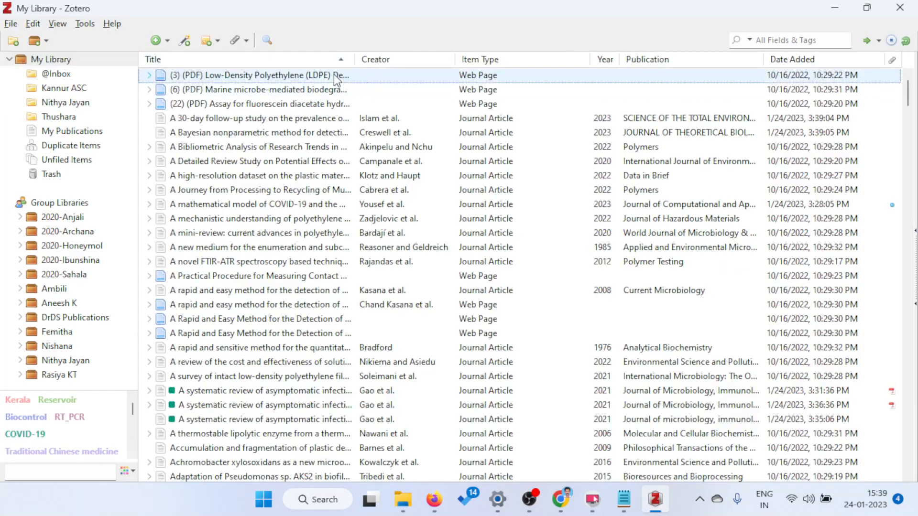
click(809, 59)
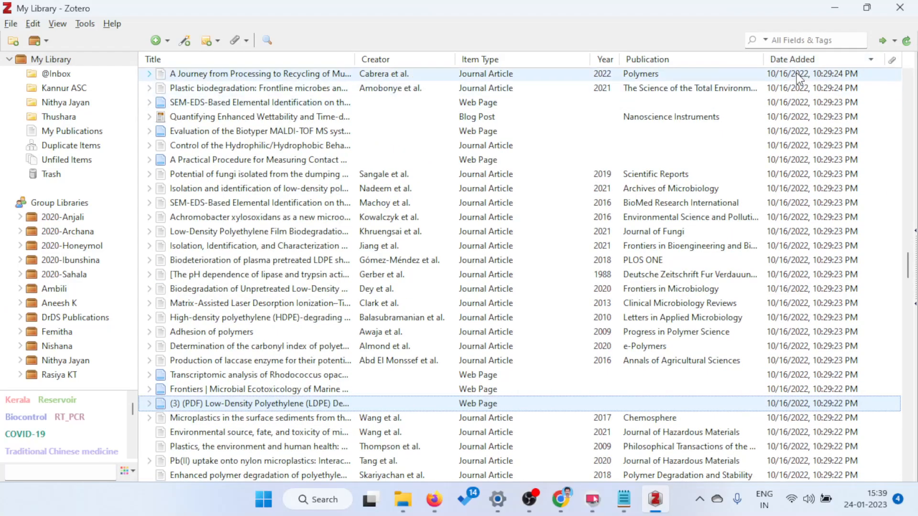
click(795, 61)
scroll(801, 87, up, 5)
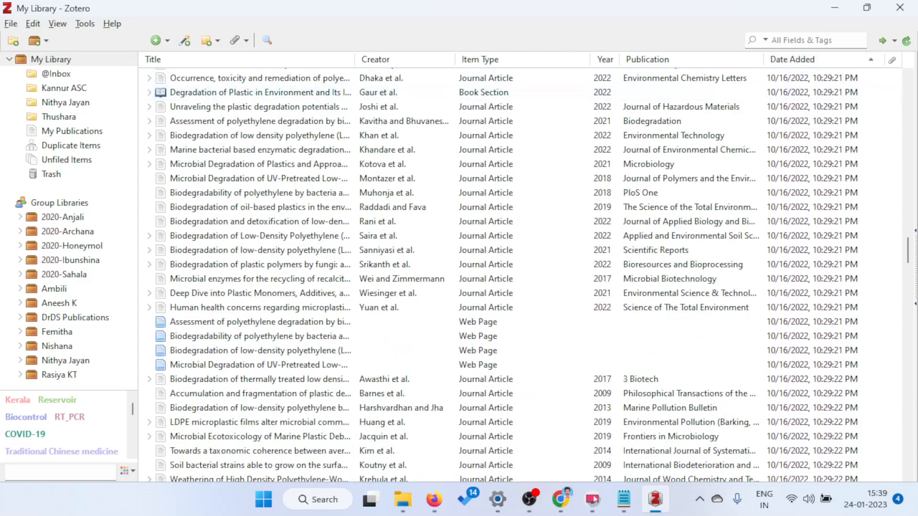
scroll(828, 82, up, 20)
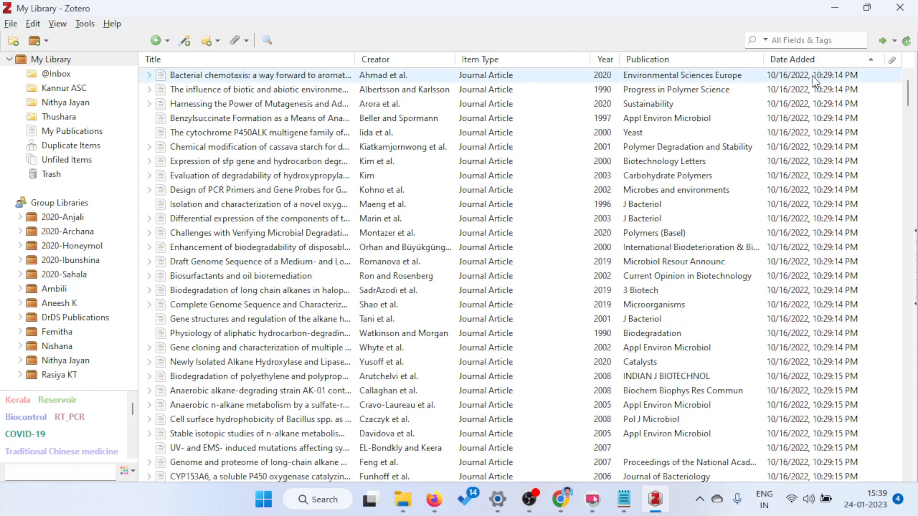
click(59, 88)
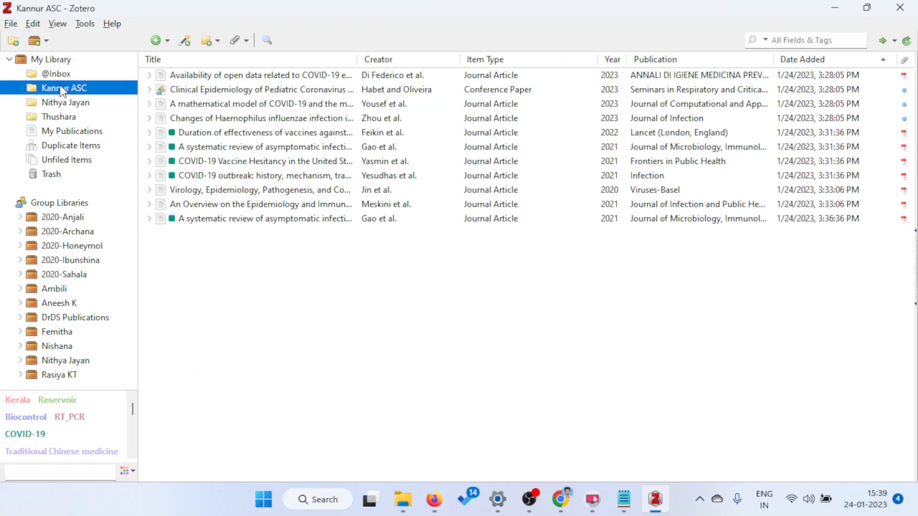
Step: Sort the items in My Library by date added, newest first
click(64, 75)
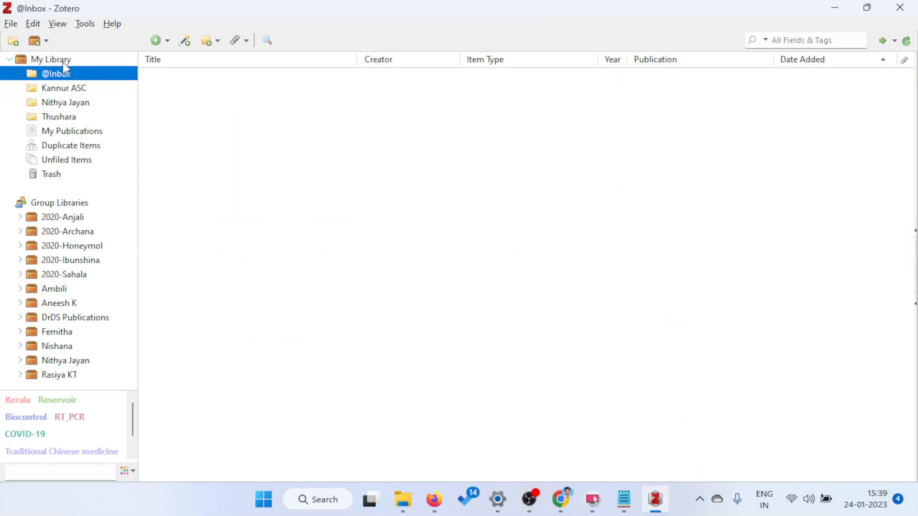
click(63, 62)
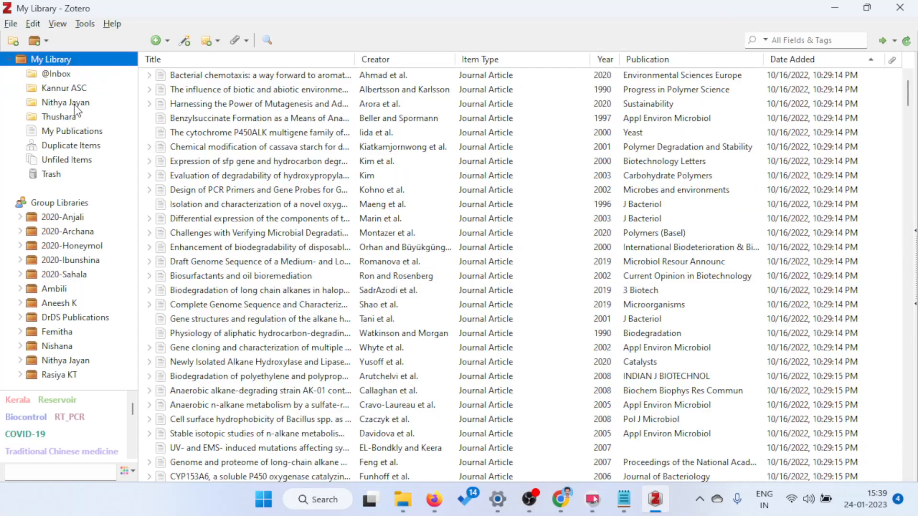
click(797, 62)
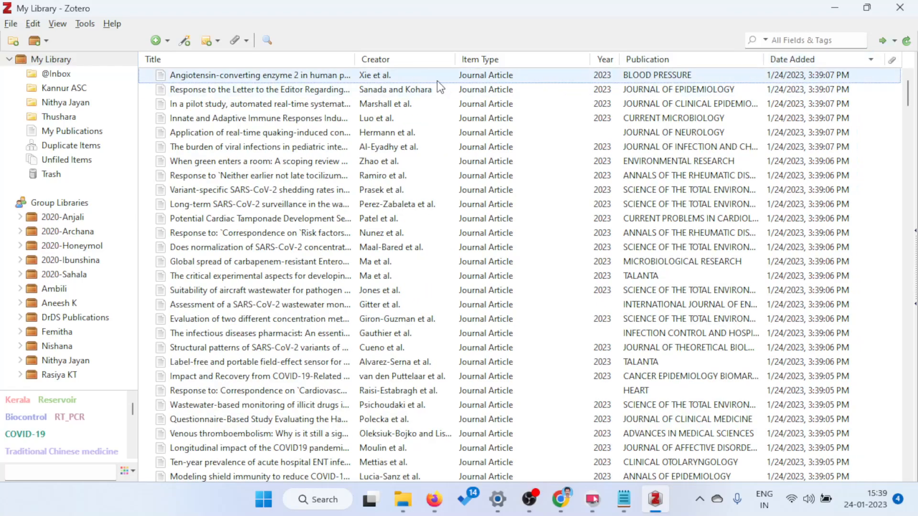
Step: Add all My Library items dated 1/24/2023 to the Kannur ASC collection and open that collection
scroll(796, 298, down, 8)
scroll(796, 305, down, 11)
scroll(779, 401, up, 7)
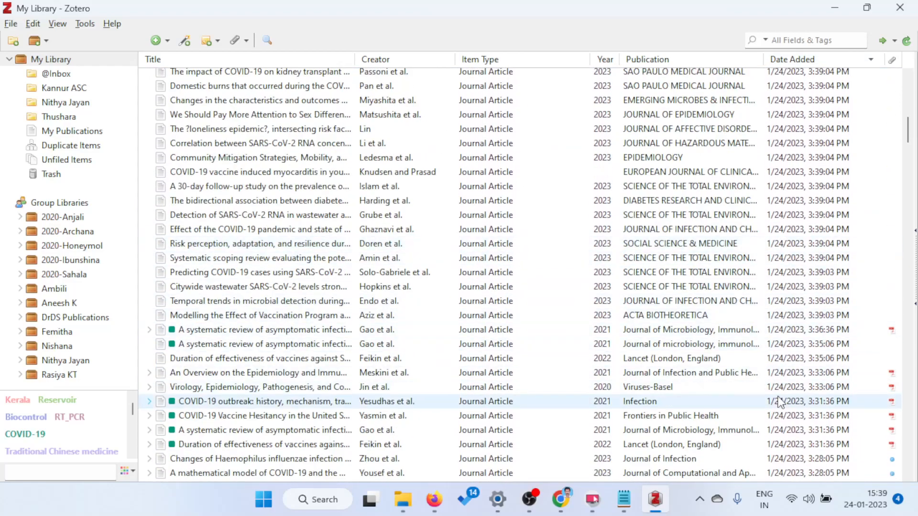
scroll(781, 394, down, 2)
scroll(784, 363, down, 5)
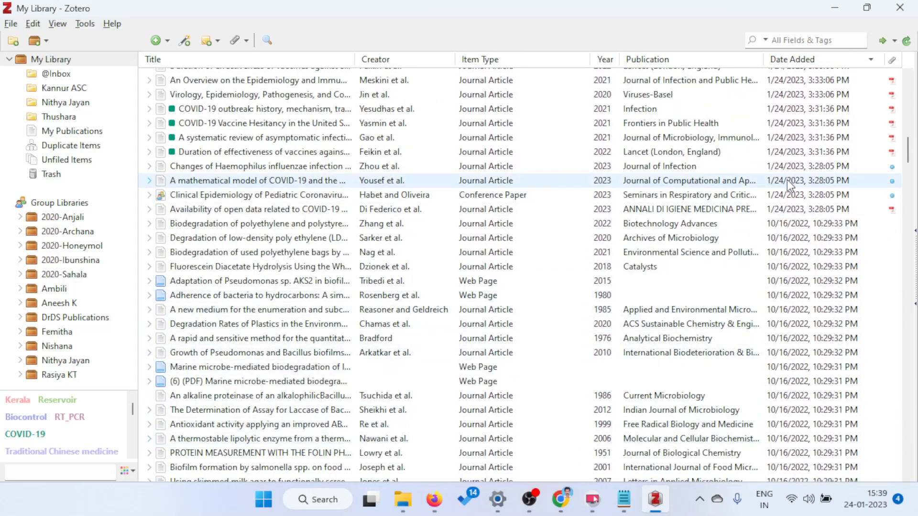
shift+click(784, 209)
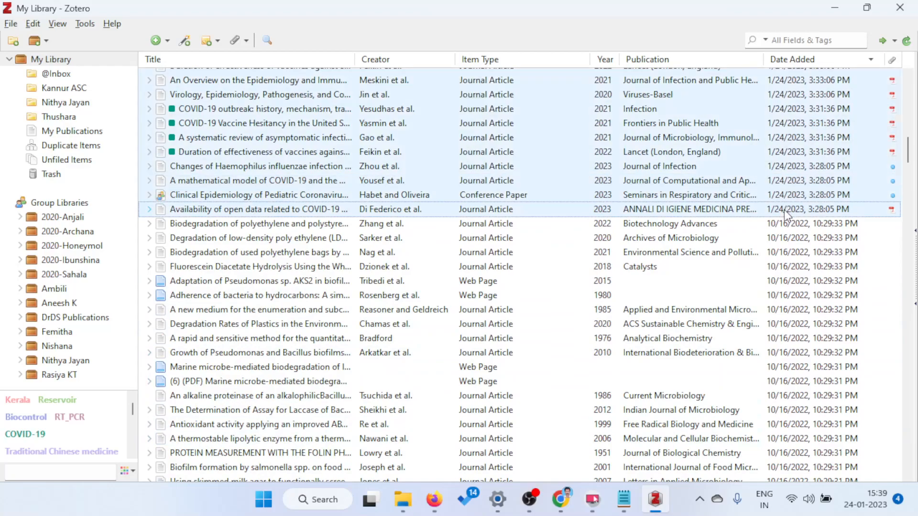
drag(113, 94, 89, 88)
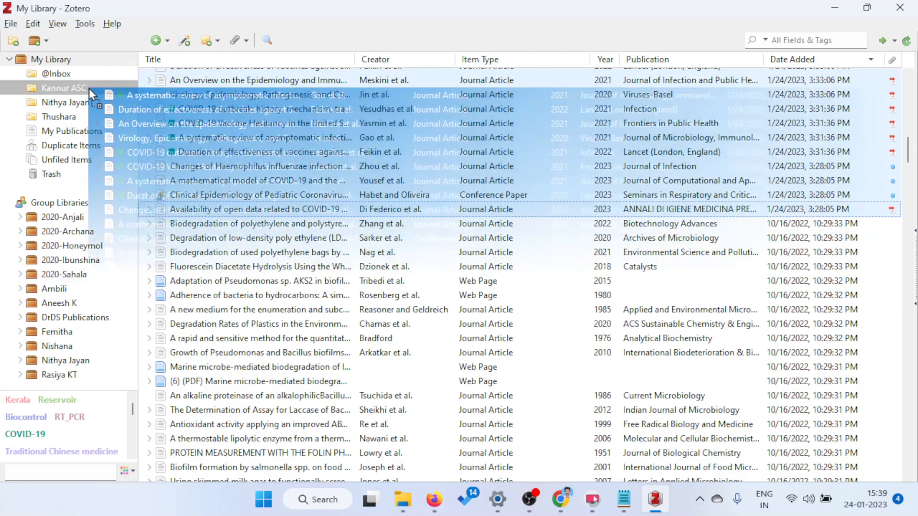
drag(89, 88, 88, 88)
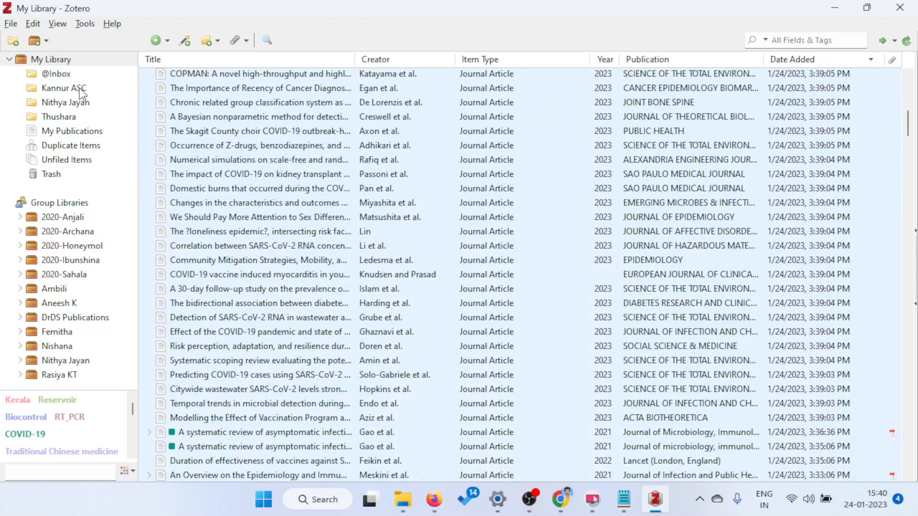
click(79, 88)
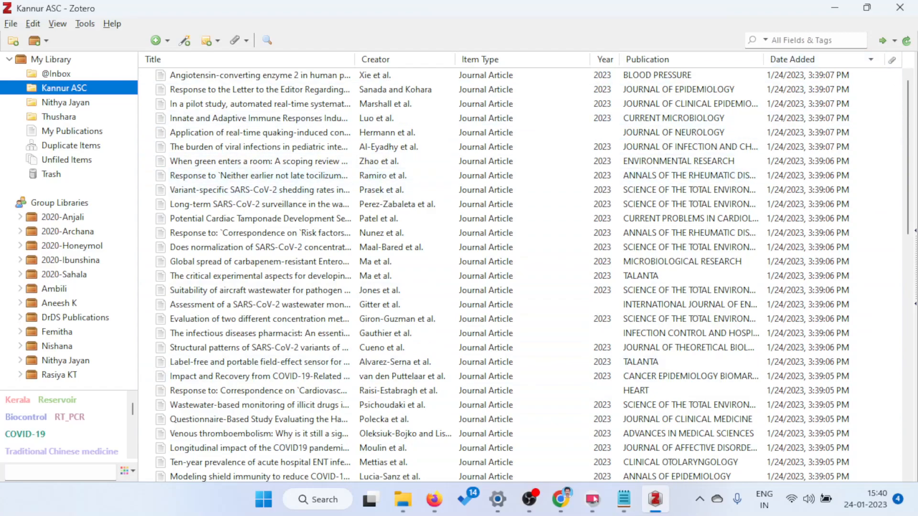
Step: Show the details pane for the Kannur ASC collection and collapse it again
click(911, 306)
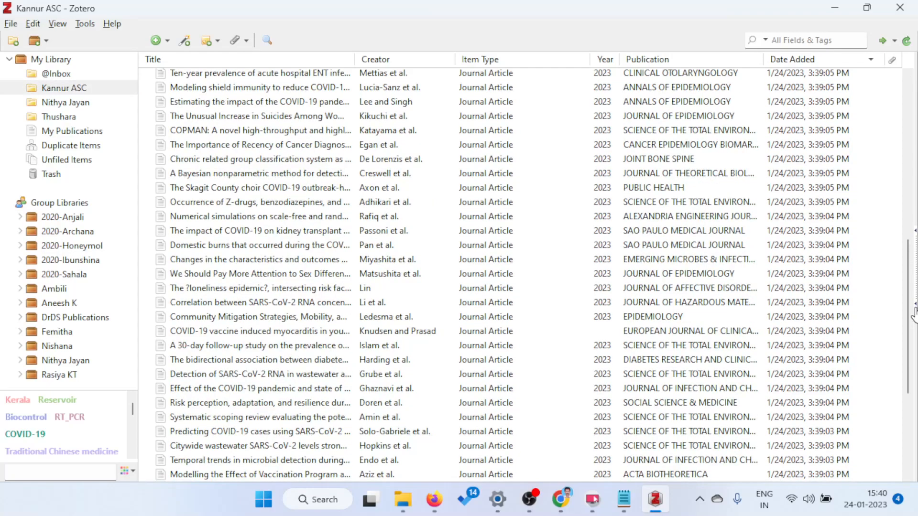
click(914, 308)
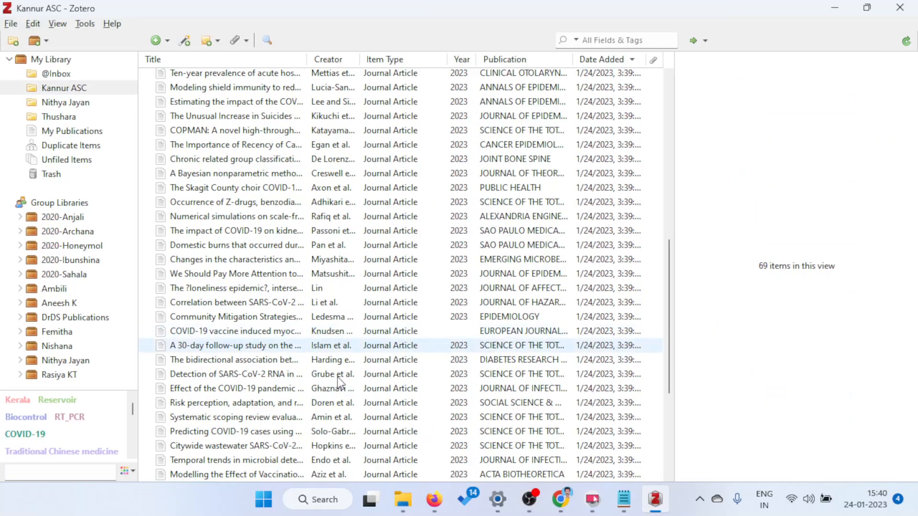
click(29, 435)
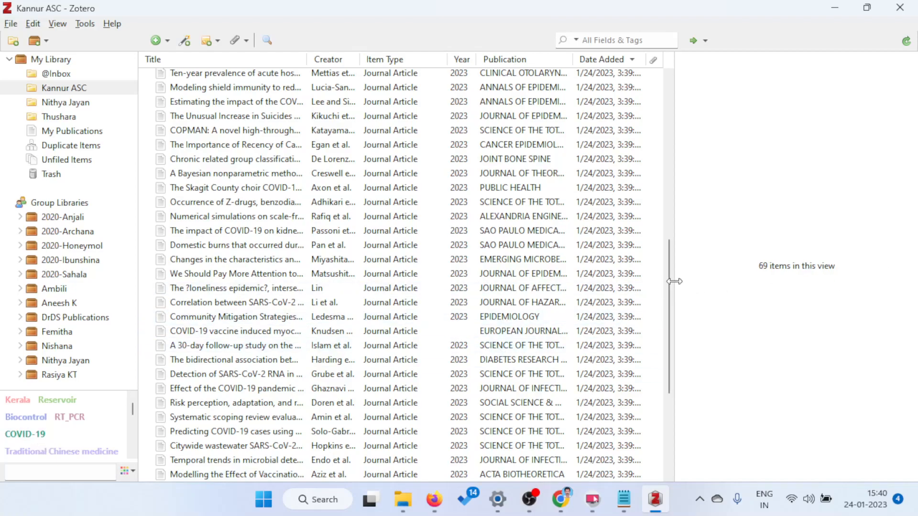
drag(672, 286, 911, 287)
scroll(302, 143, up, 9)
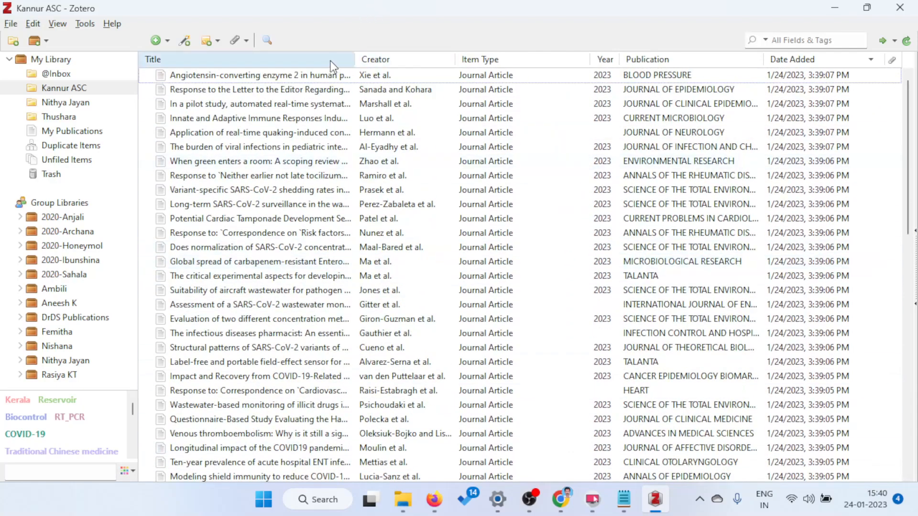
Step: Sort the Kannur ASC items by title and show the details of "An Overview on the Epidemiology and Immunology of COVID-19"
click(314, 61)
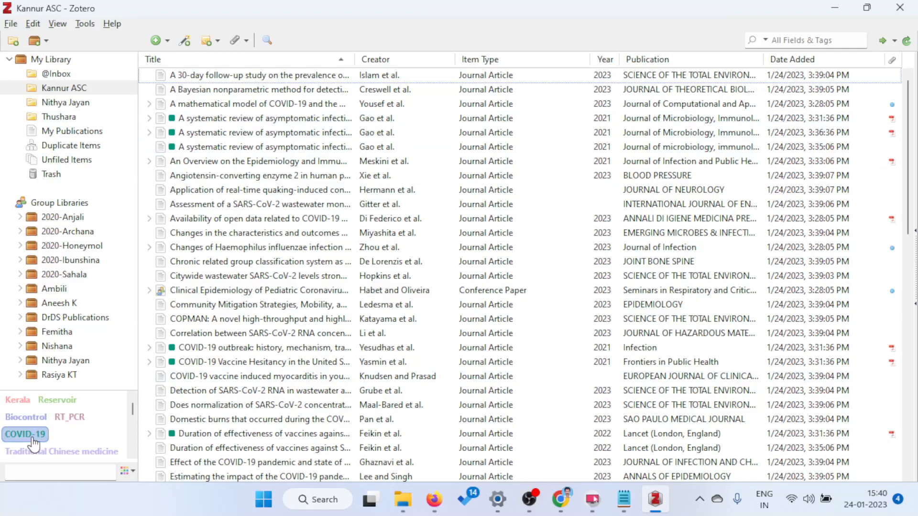
click(208, 117)
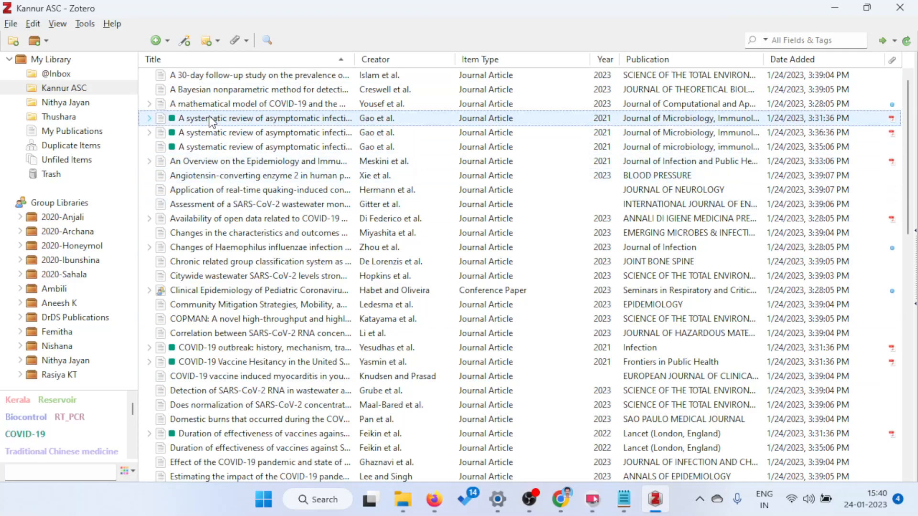
click(247, 161)
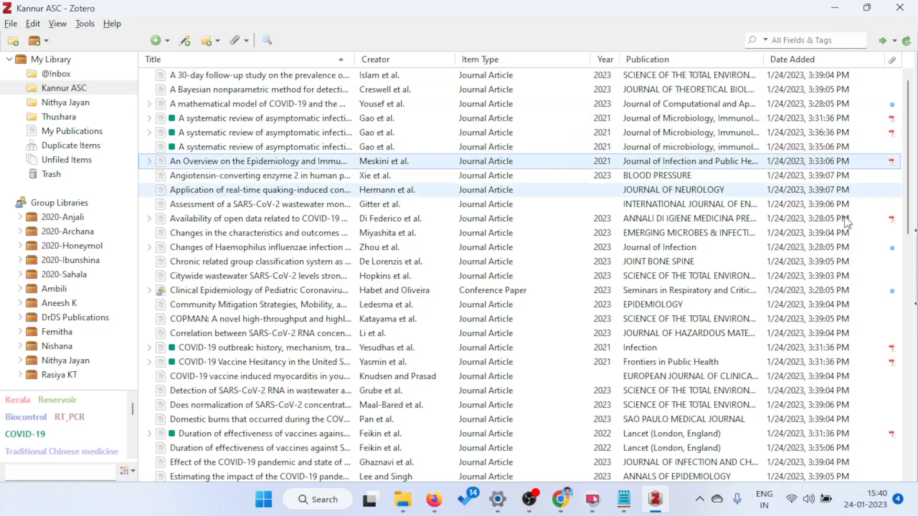
click(915, 303)
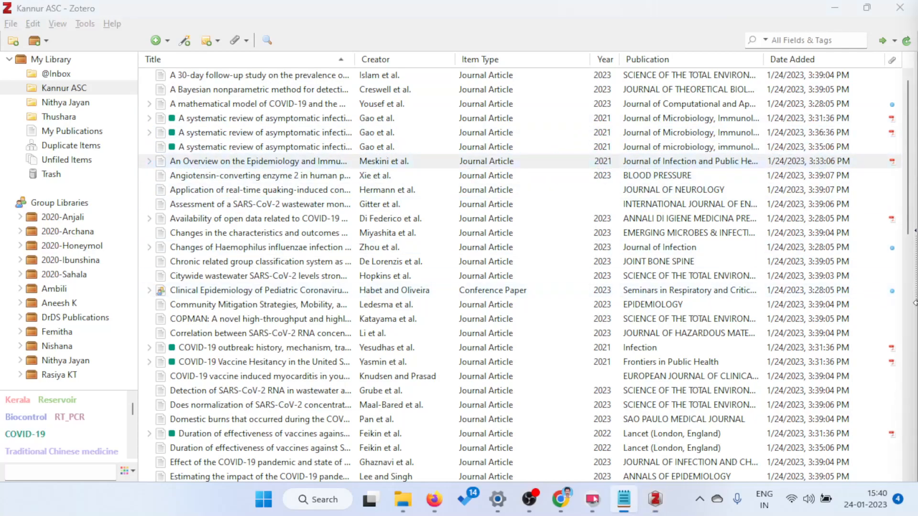
click(913, 304)
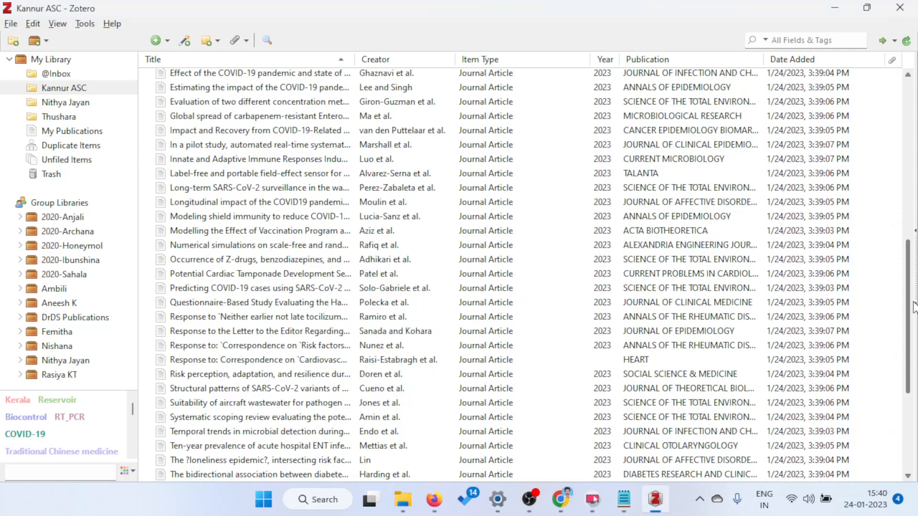
click(913, 305)
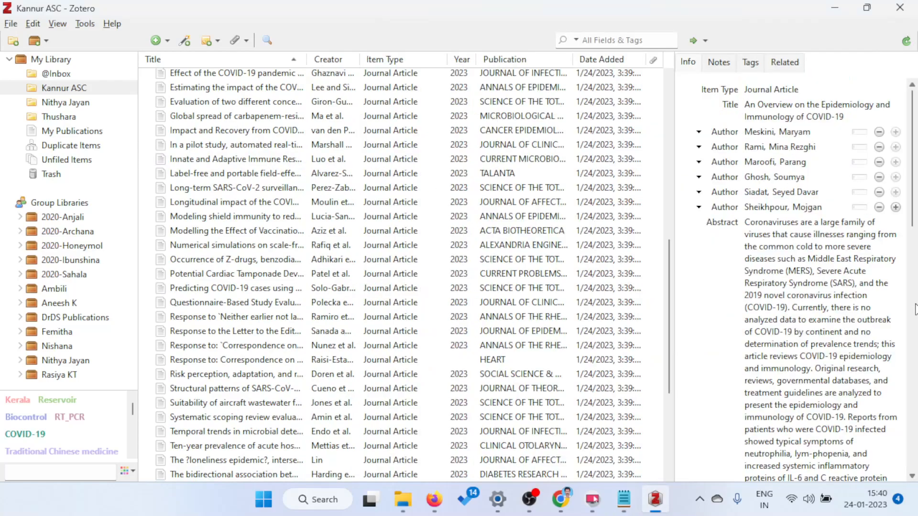
Step: Examine the tags of the selected epidemiology and immunology article, including its covid-19 tag
click(752, 63)
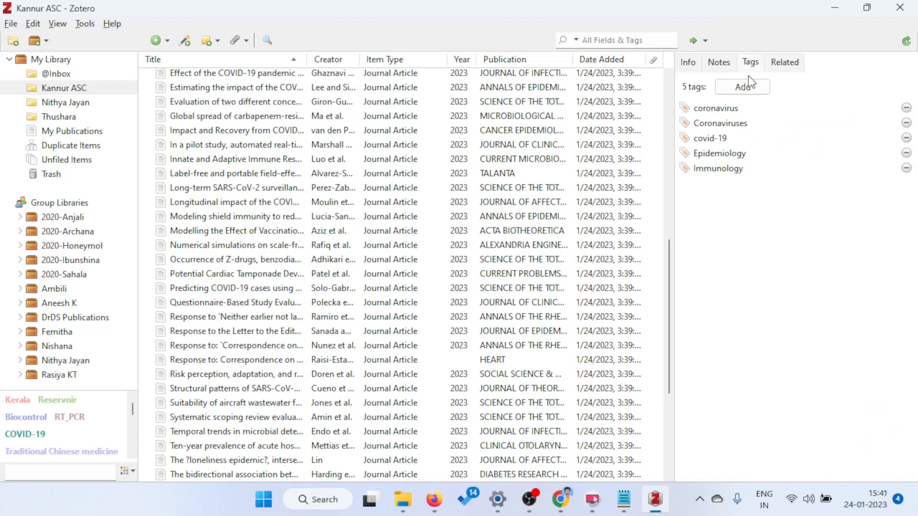
click(734, 139)
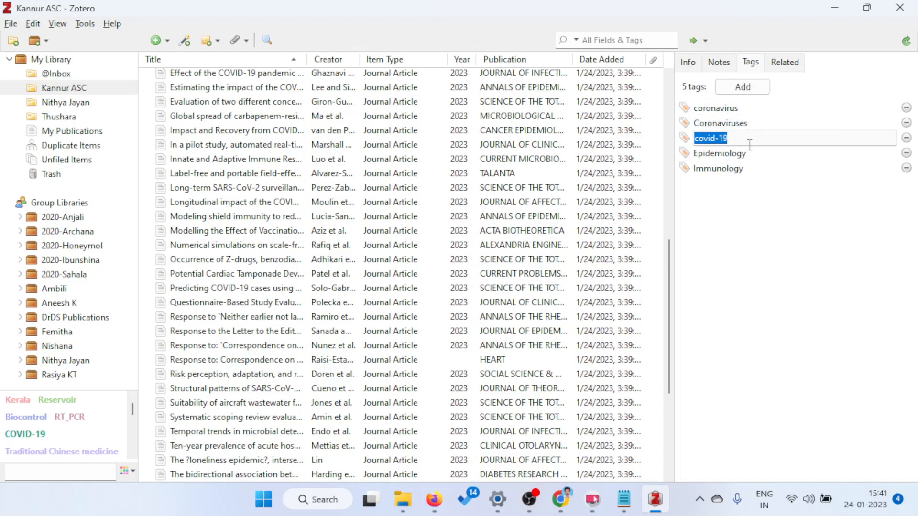
click(682, 138)
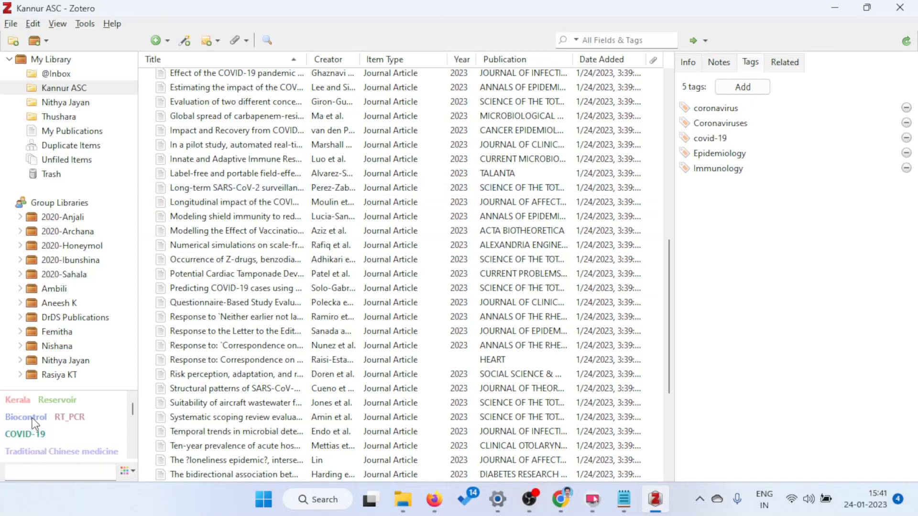
scroll(258, 81, up, 9)
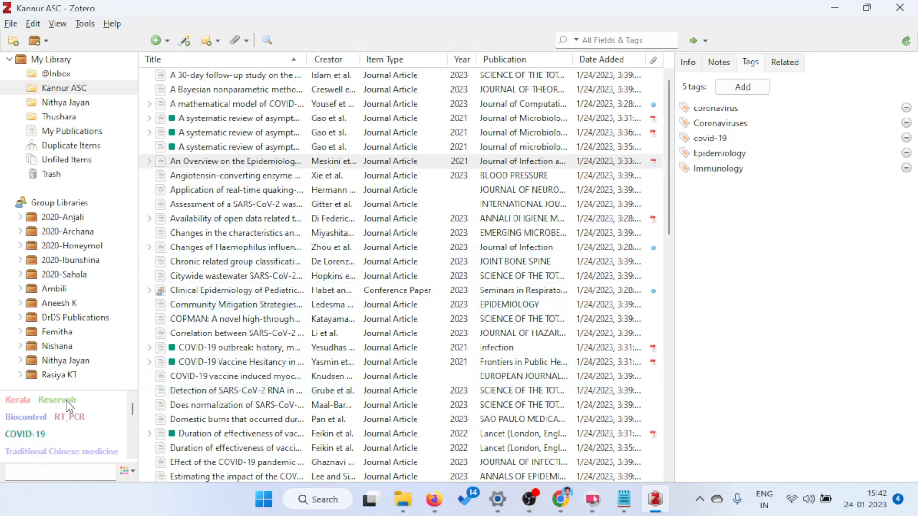
Step: Browse My Library, its collections and My Publications to compare which items each one holds
click(62, 60)
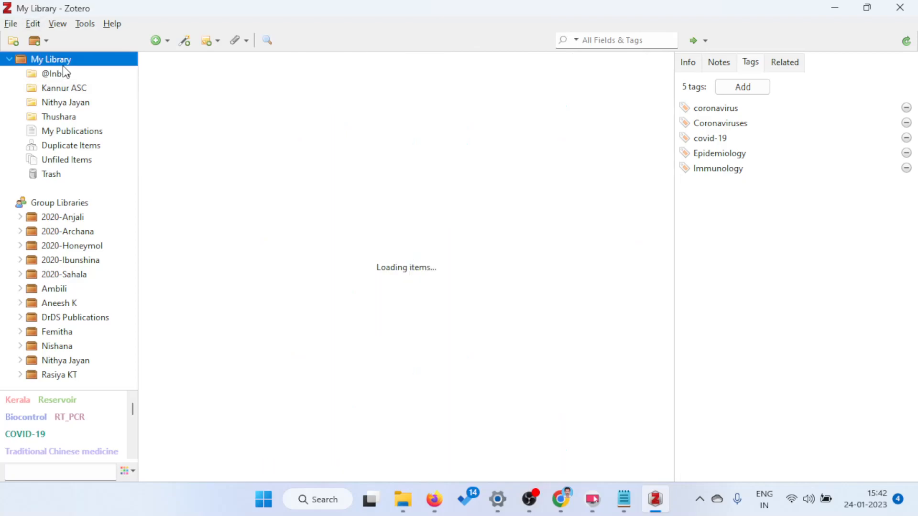
scroll(287, 346, down, 20)
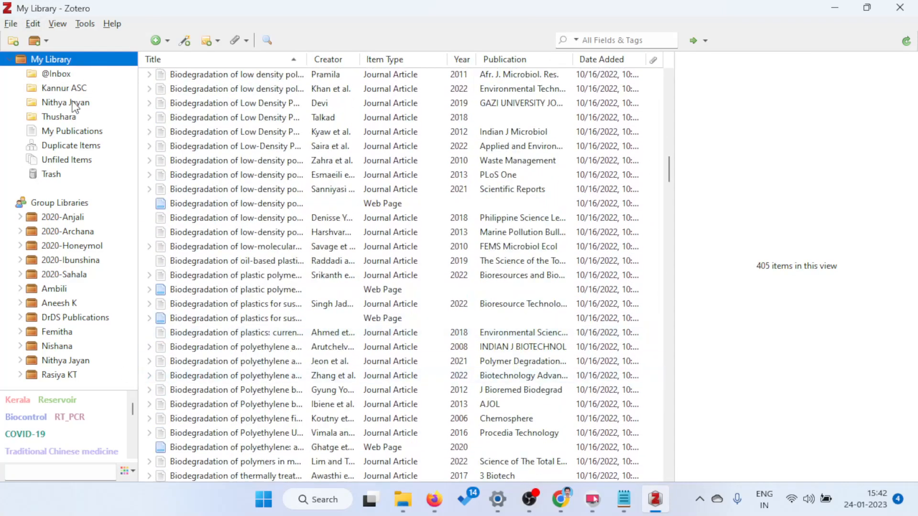
click(80, 88)
click(77, 115)
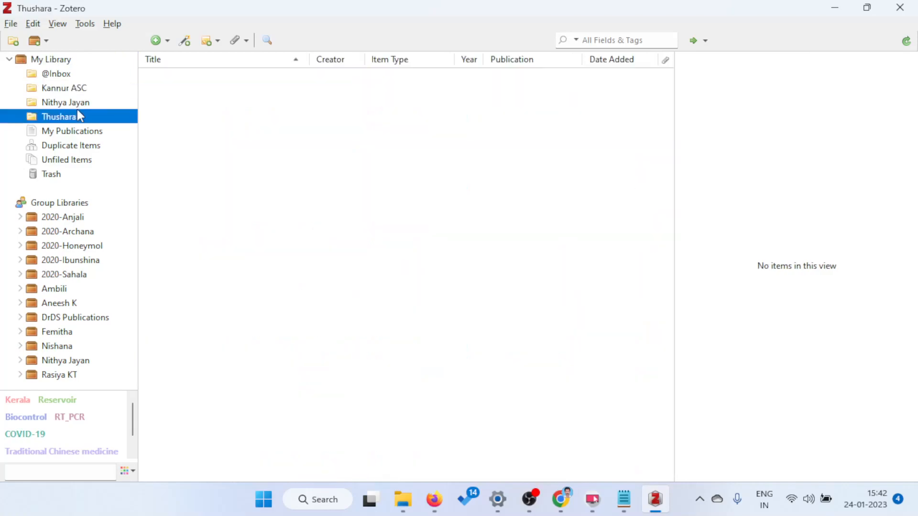
click(73, 136)
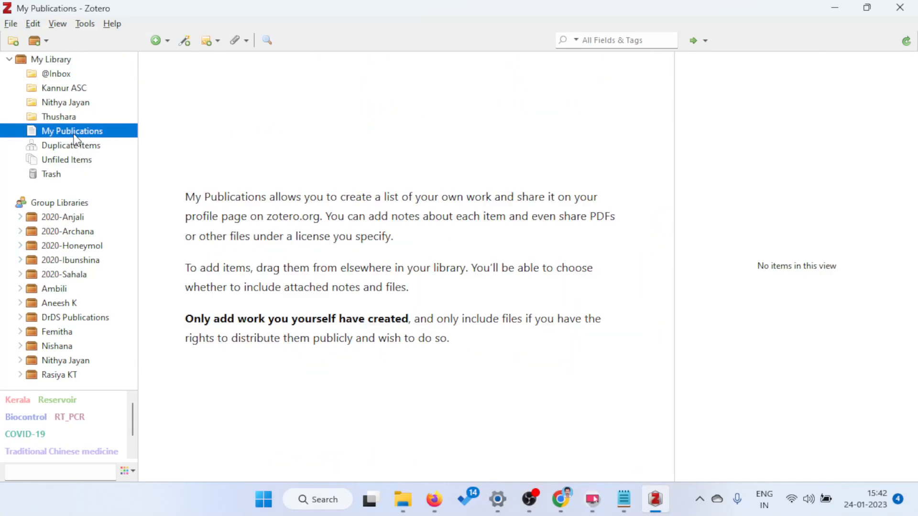
click(67, 60)
click(66, 75)
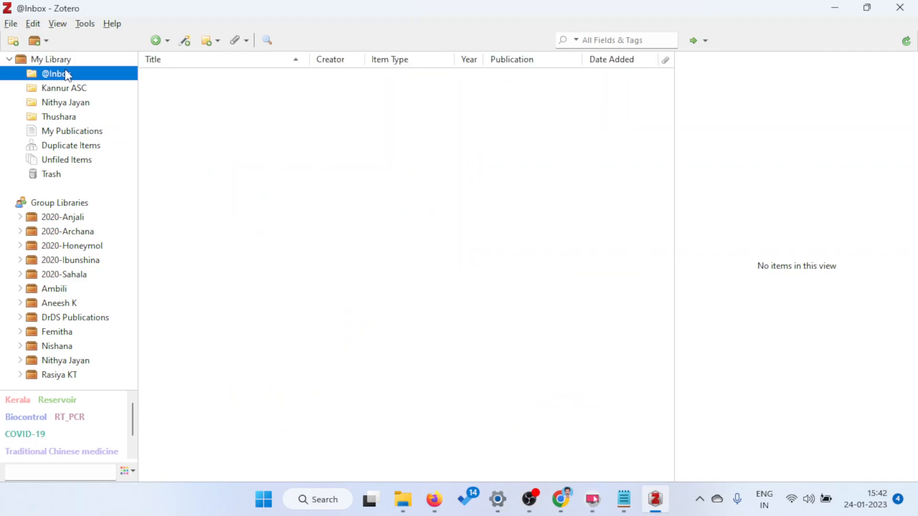
click(67, 60)
scroll(199, 337, down, 7)
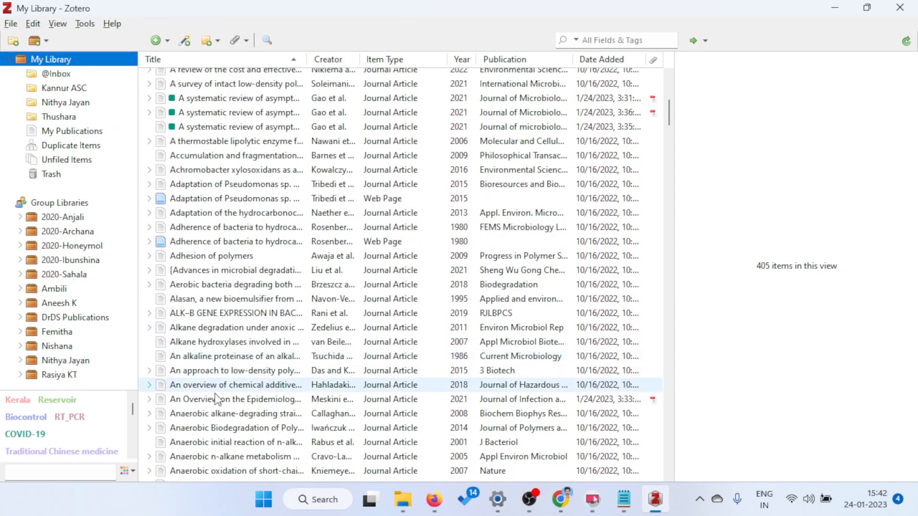
Step: In Kannur ASC, select the three copies of "A systematic review of asymptomatic infections with COVID-19"
click(120, 90)
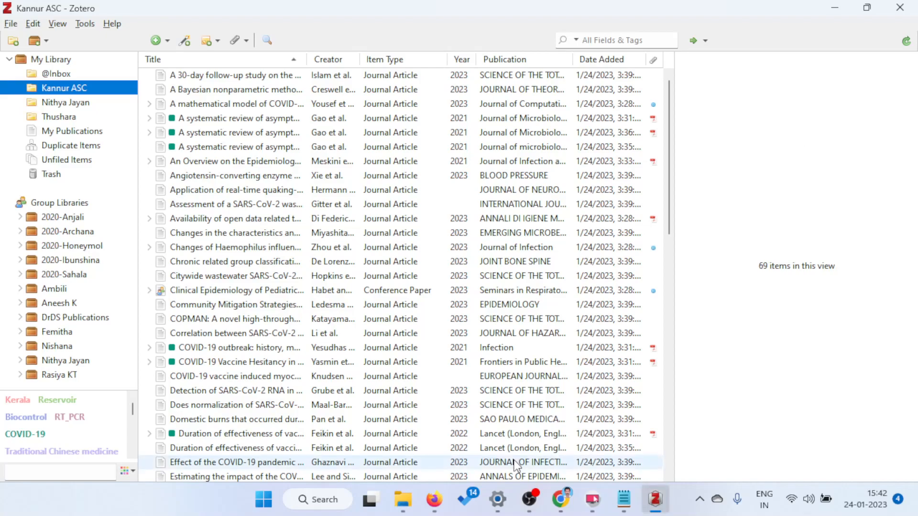
click(280, 123)
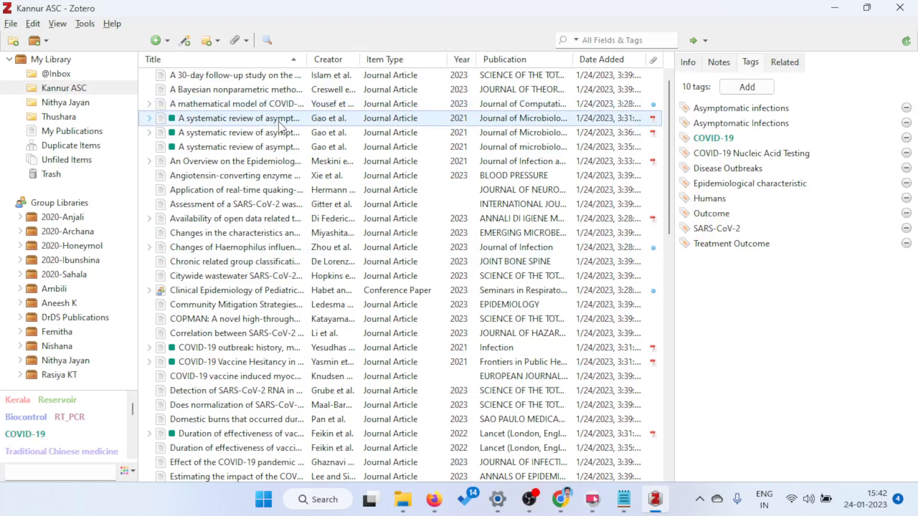
shift+click(274, 149)
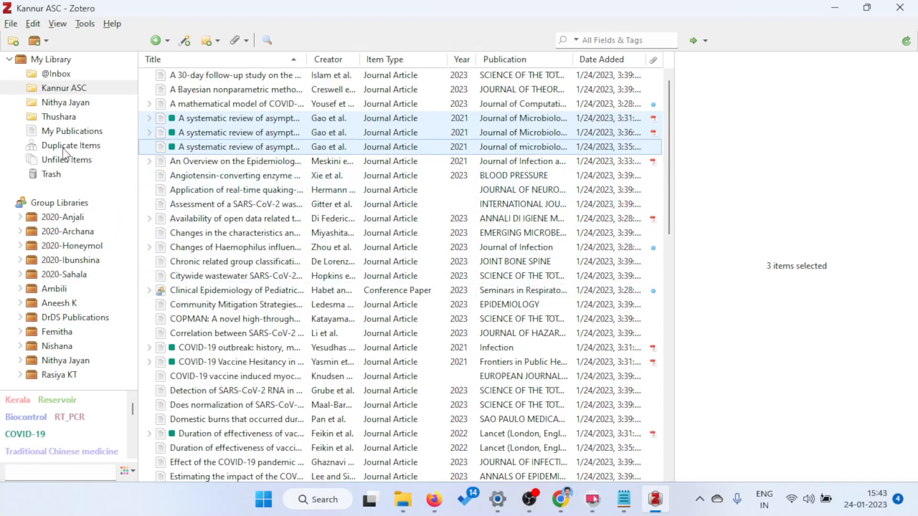
Step: In Duplicate Items, merge the three copies of "A systematic review of asymptomatic infections with COVID-19", using the 3:31:36 PM version as the master item
click(68, 90)
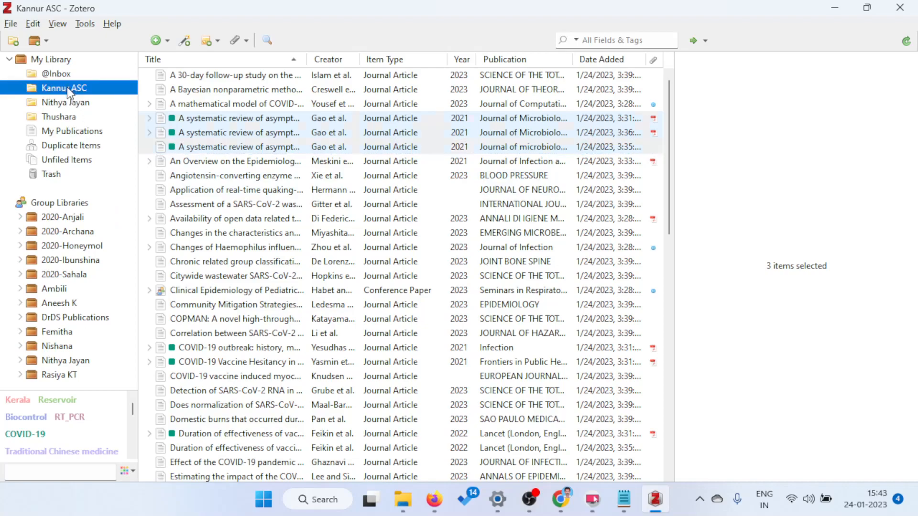
click(64, 147)
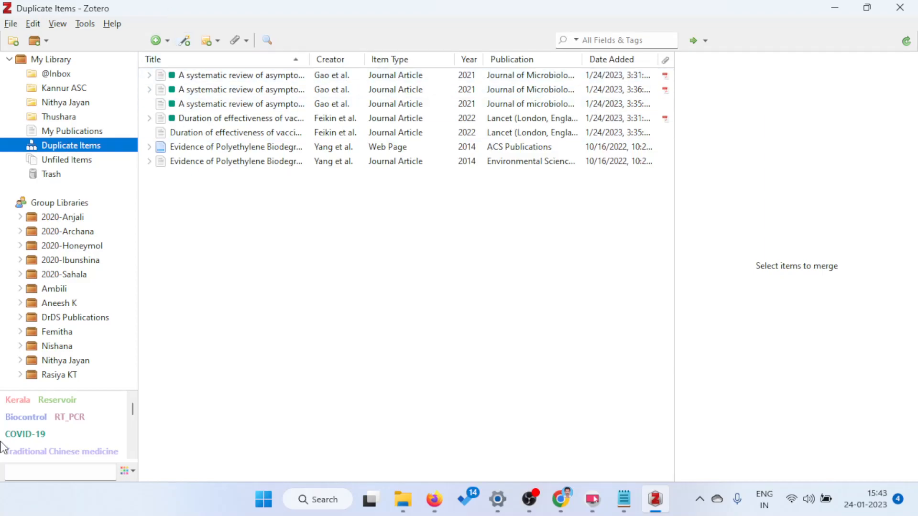
click(243, 76)
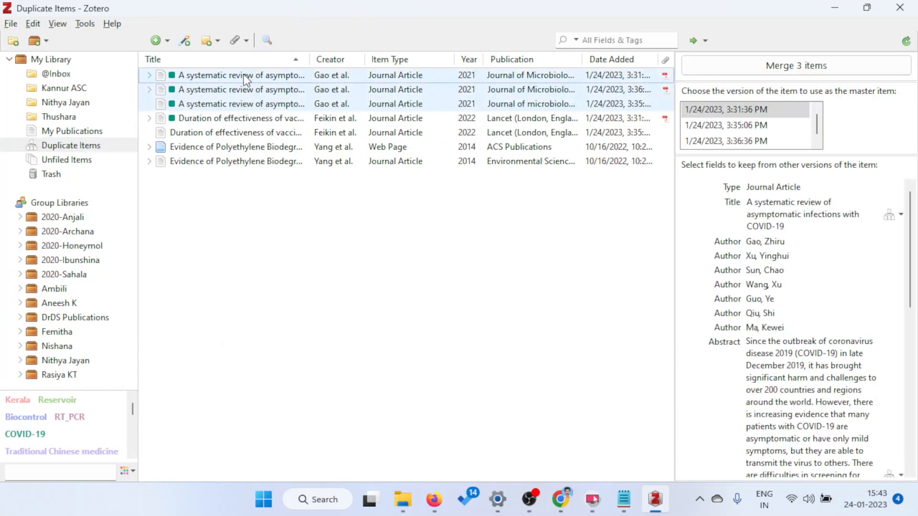
click(779, 65)
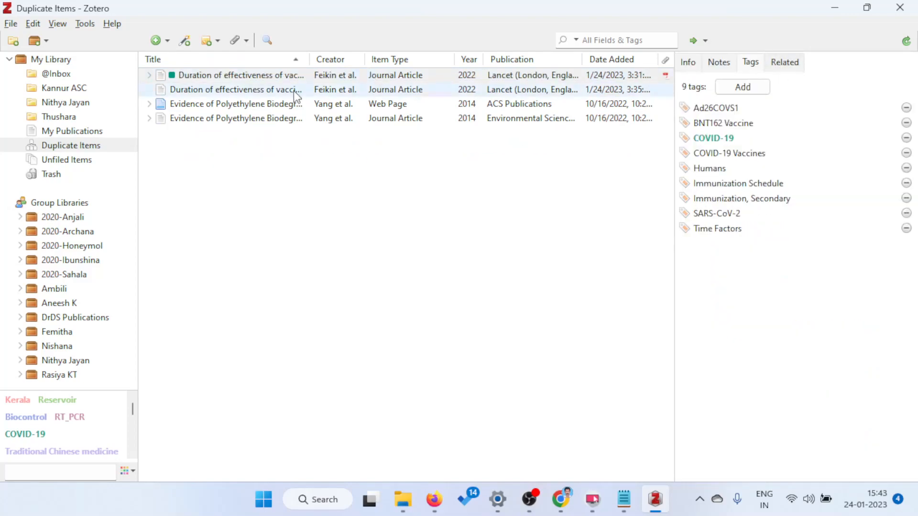
Step: Select the web page and journal article copies of the polyethylene biodegradation paper to check whether they can be merged
click(228, 113)
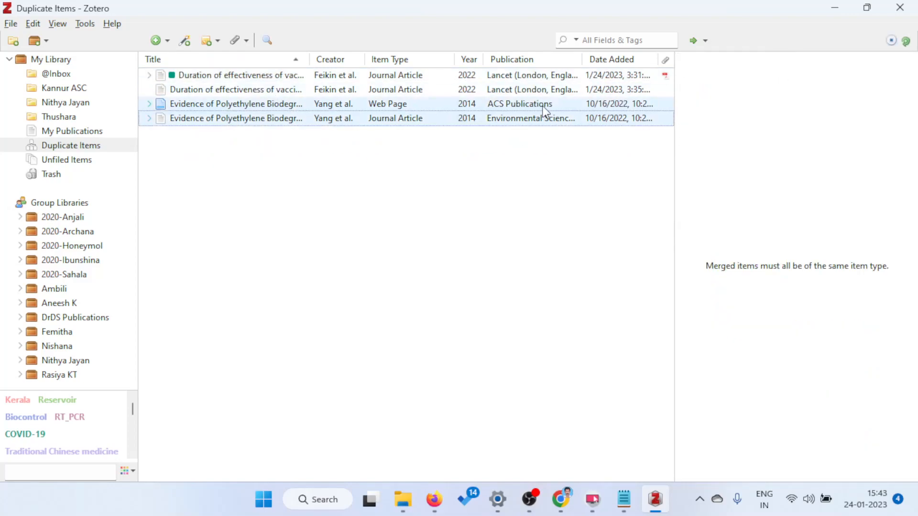
click(345, 105)
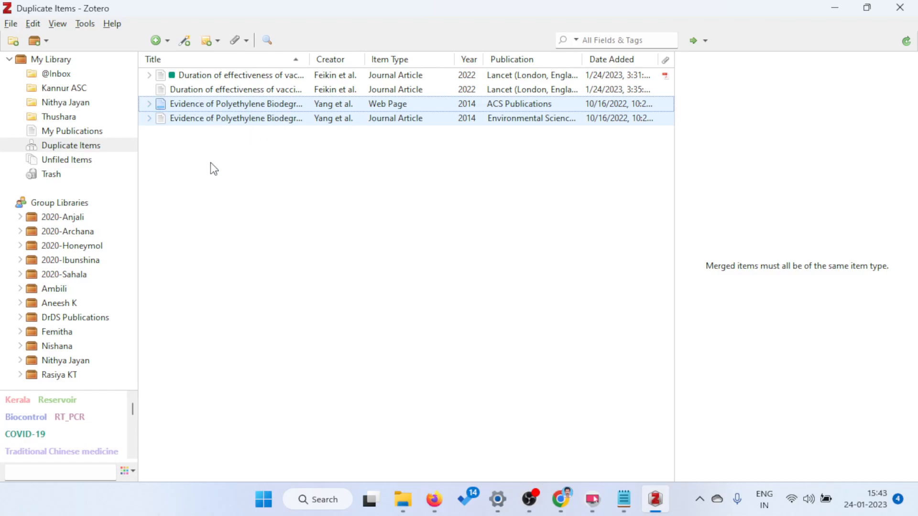
right_click(206, 109)
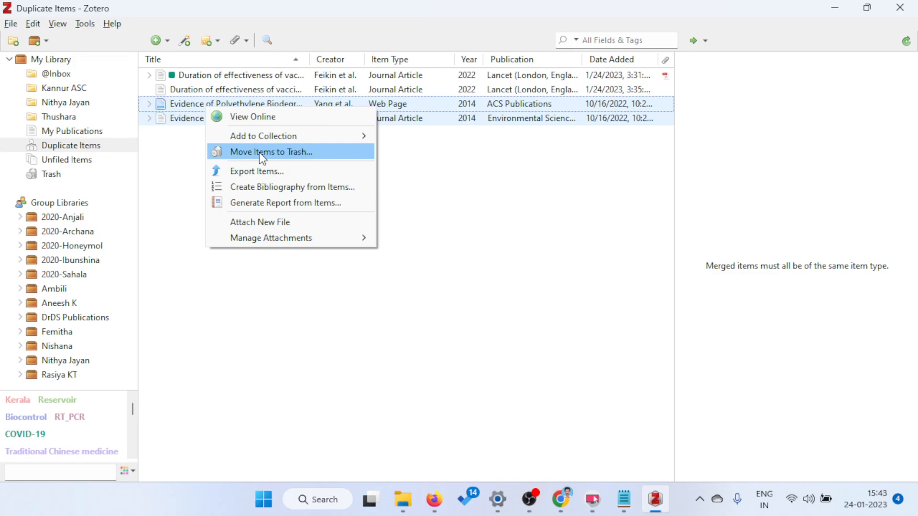
Step: Merge the two "Duration of effectiveness of vaccines" copies, and move both polyethylene biodegradation items to the trash
click(177, 88)
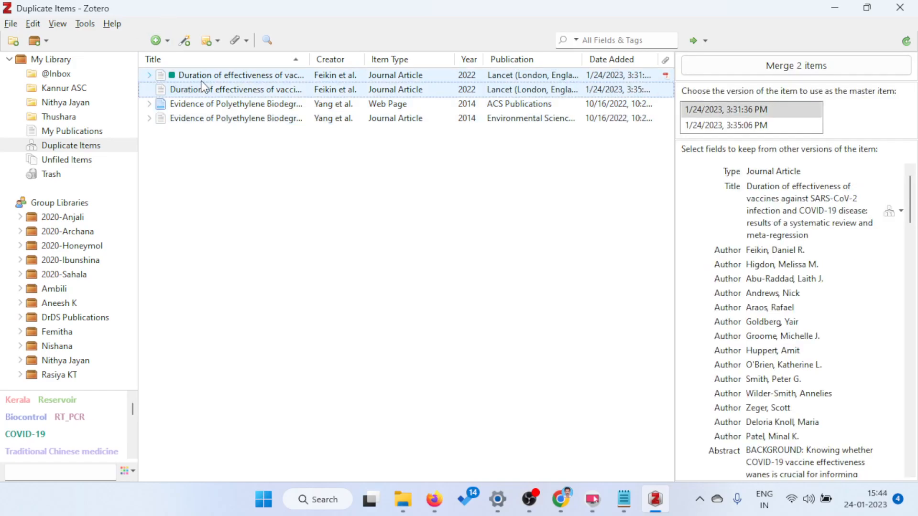
click(750, 65)
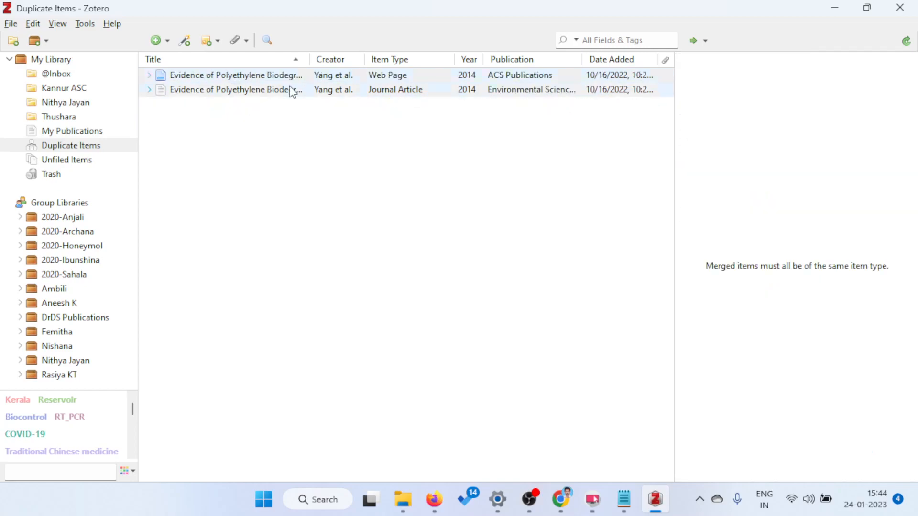
right_click(282, 73)
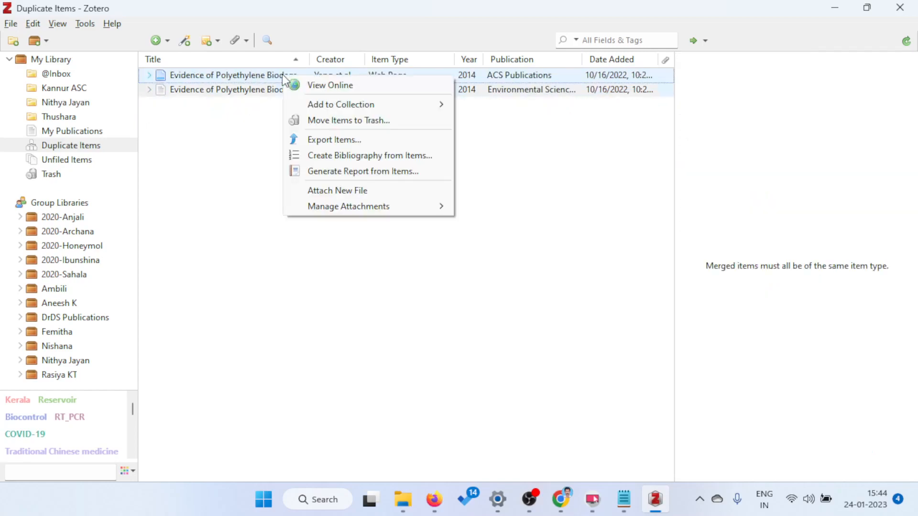
click(327, 117)
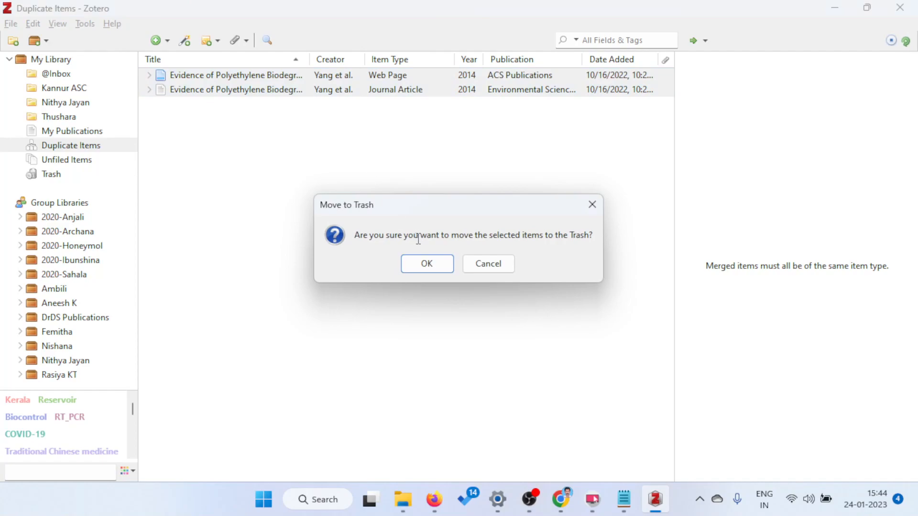
click(430, 264)
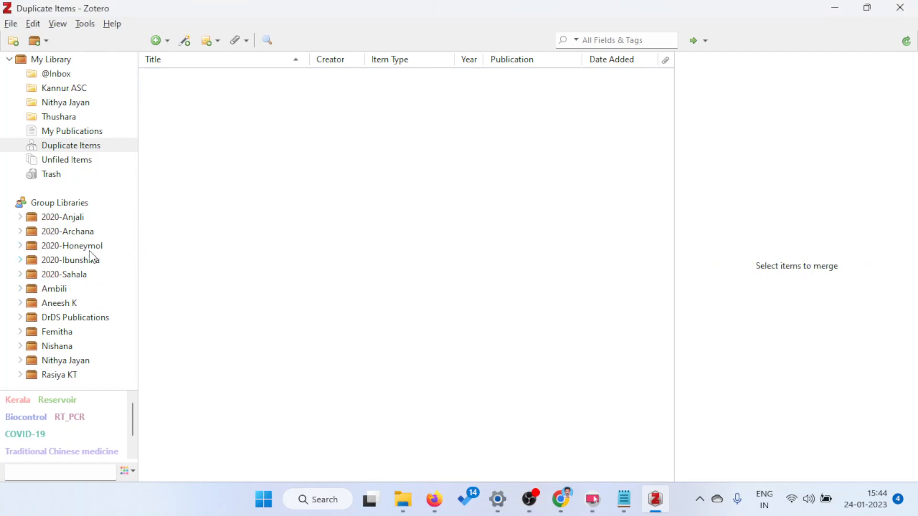
Step: Look through the Kannur ASC collection to check its items for remaining duplicates
click(67, 88)
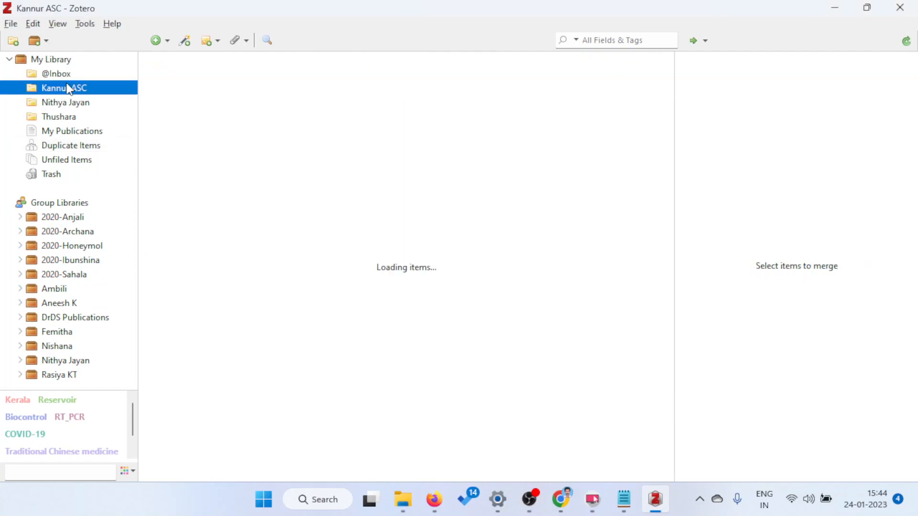
click(309, 105)
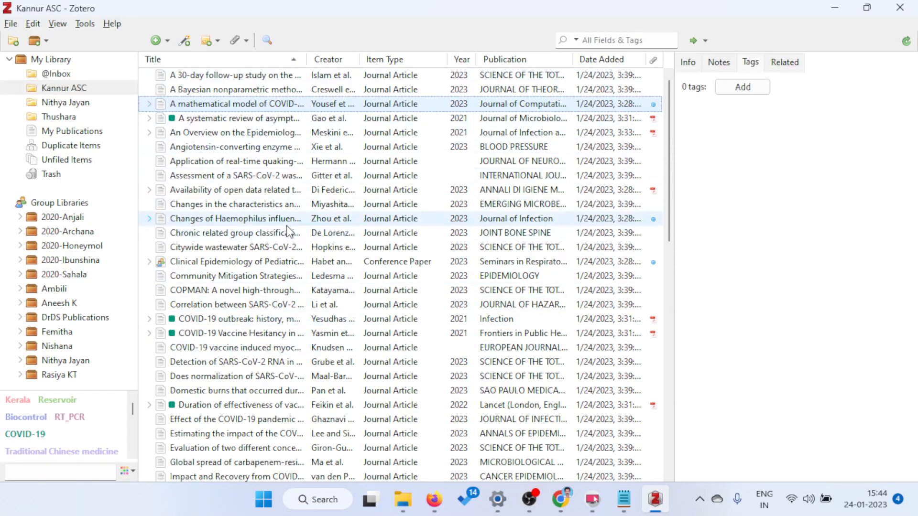
scroll(286, 226, down, 10)
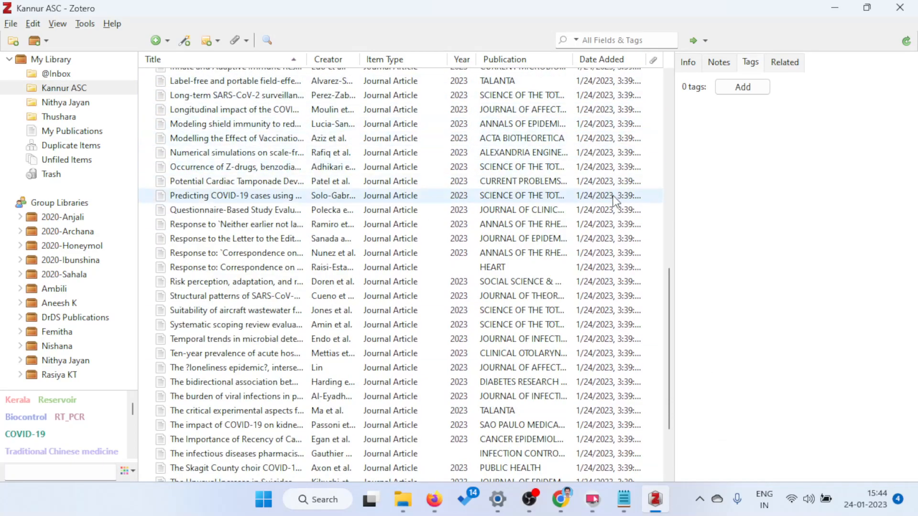
scroll(624, 188, up, 10)
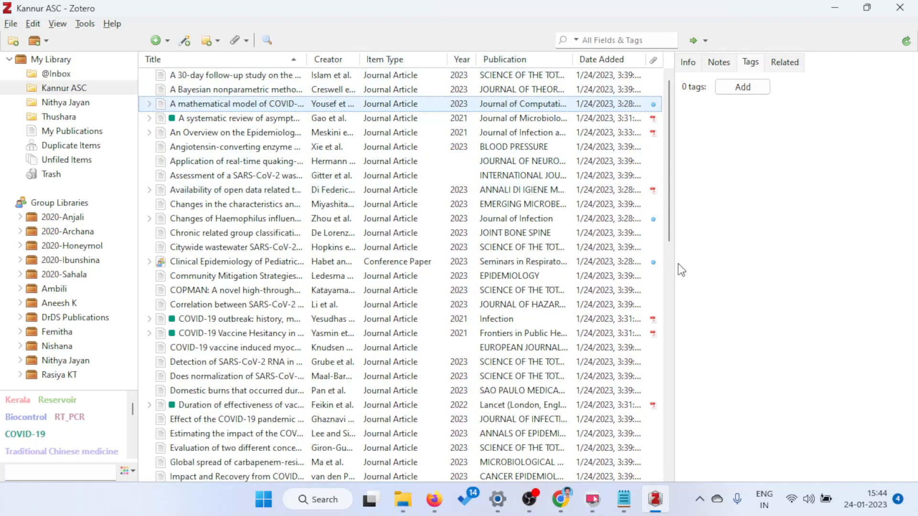
Step: Hide the item details and sort the Kannur ASC items by year in ascending order
drag(673, 262, 697, 263)
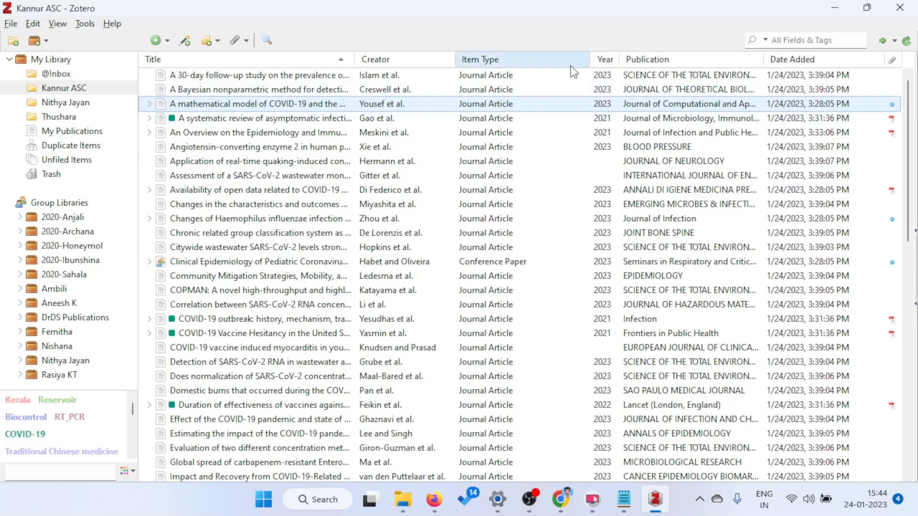
click(605, 59)
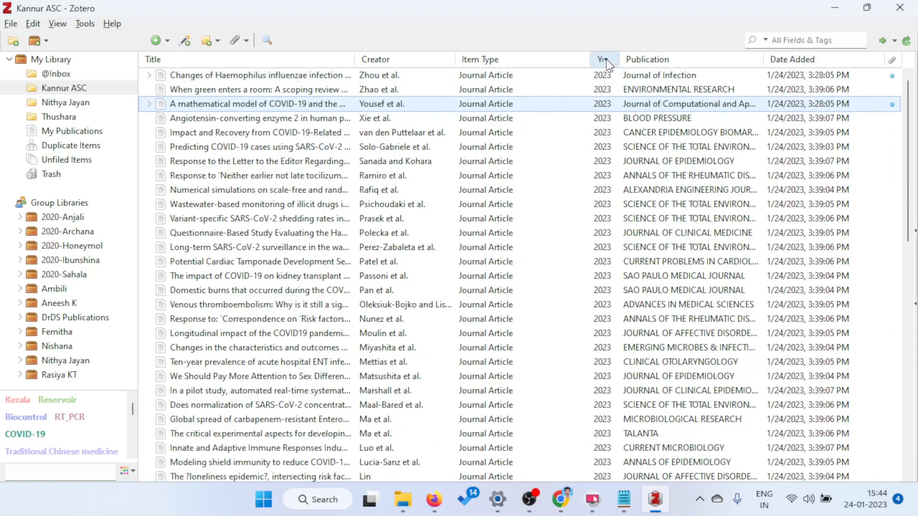
click(609, 62)
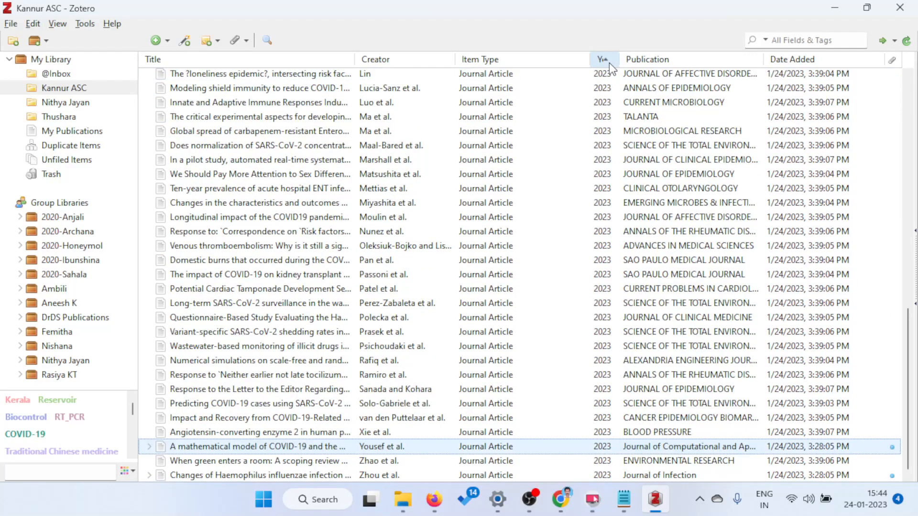
scroll(571, 170, up, 15)
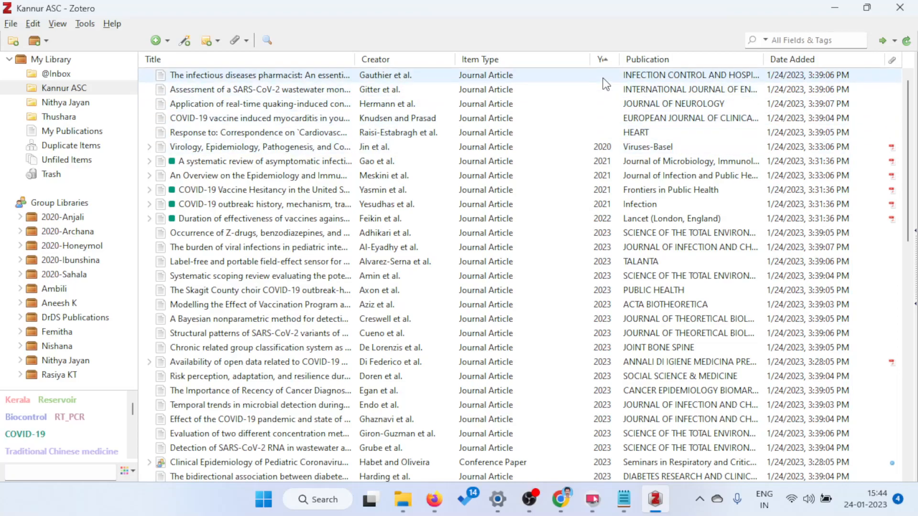
Step: Restore the item details and set the date of "The infectious diseases pharmacist" article to 2023
click(913, 304)
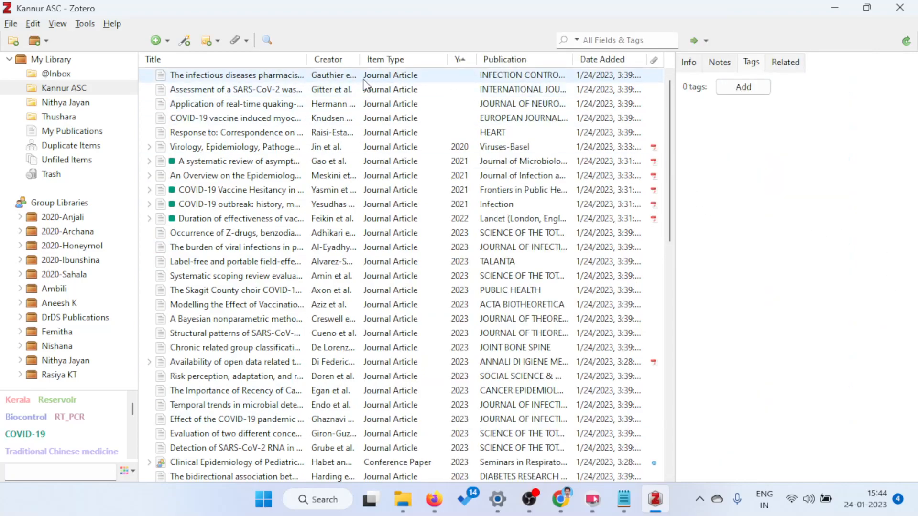
click(218, 82)
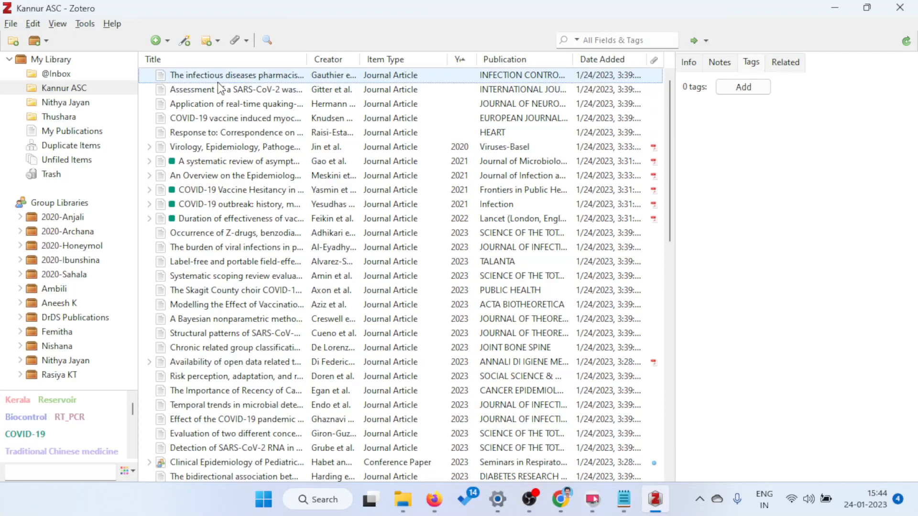
click(688, 63)
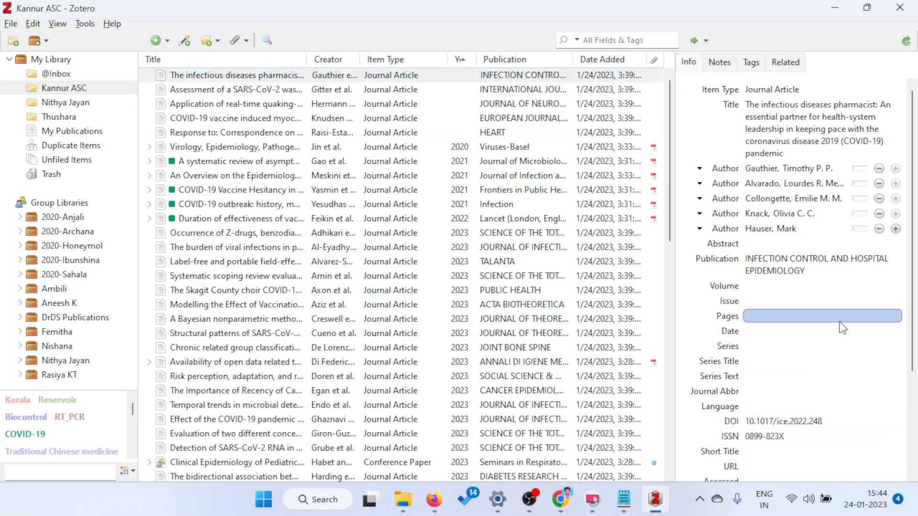
scroll(820, 351, down, 3)
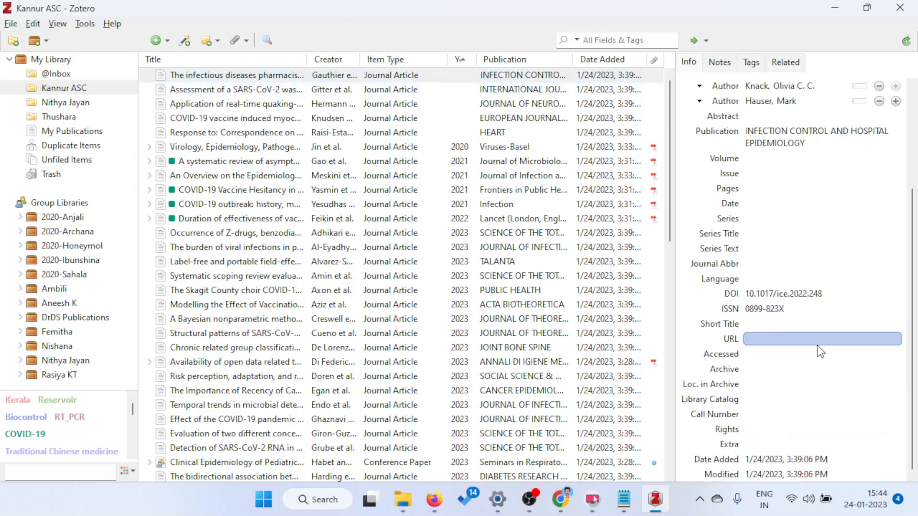
scroll(816, 319, up, 3)
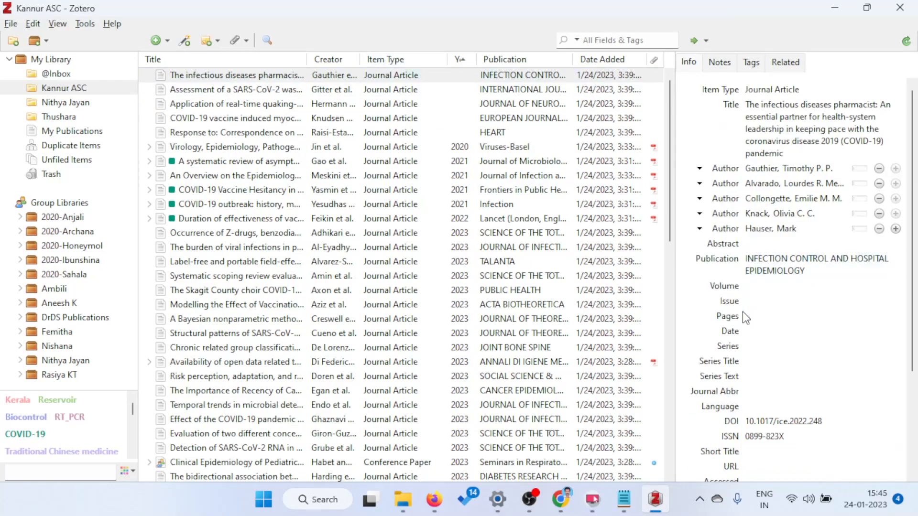
click(759, 332)
text(2023)
click(790, 361)
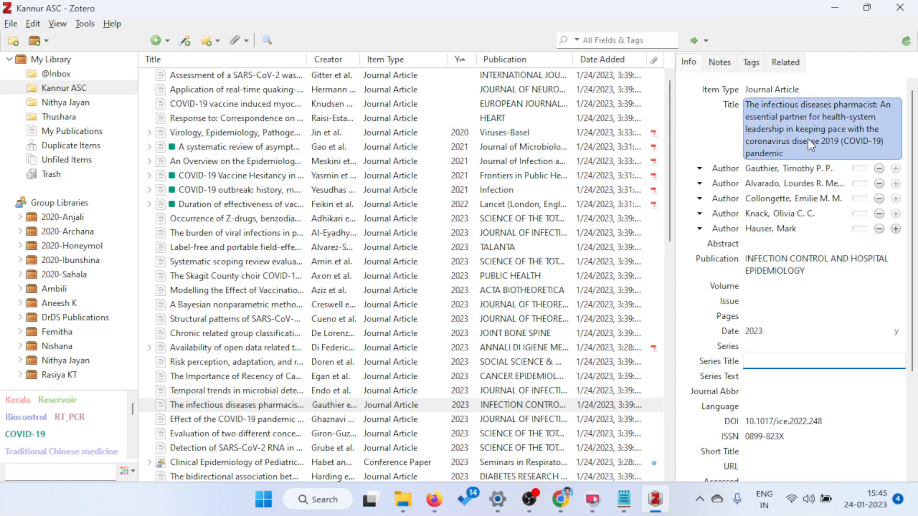
Step: Copy the full title of the infectious diseases pharmacist article and search the web for it in a new Firefox tab
click(789, 125)
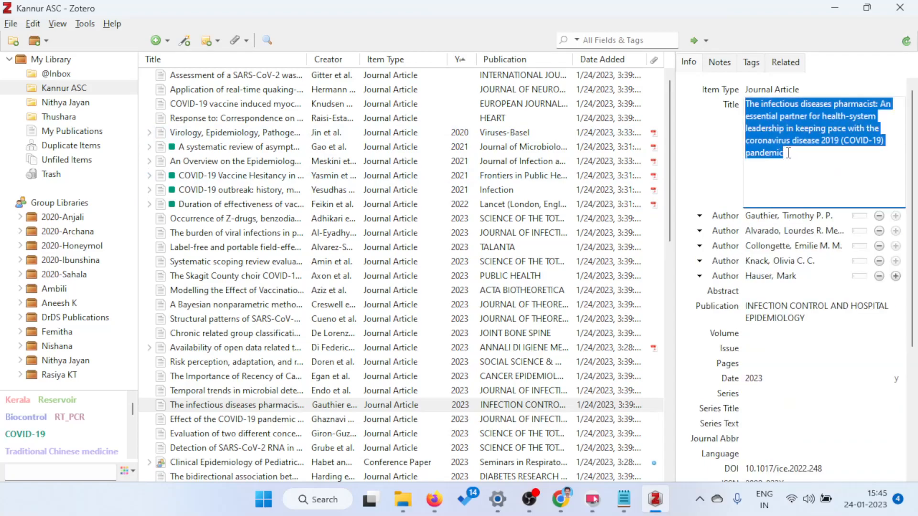
drag(787, 153, 748, 99)
key(ctrl+c)
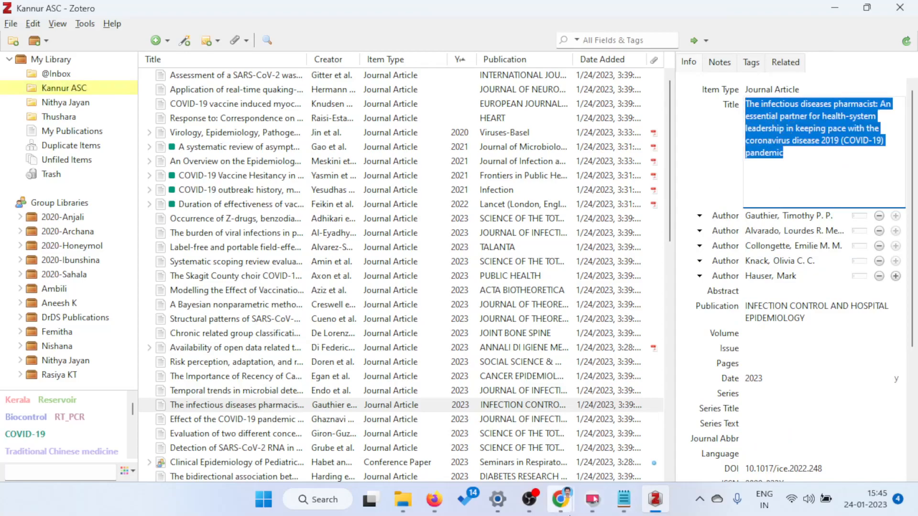
click(433, 499)
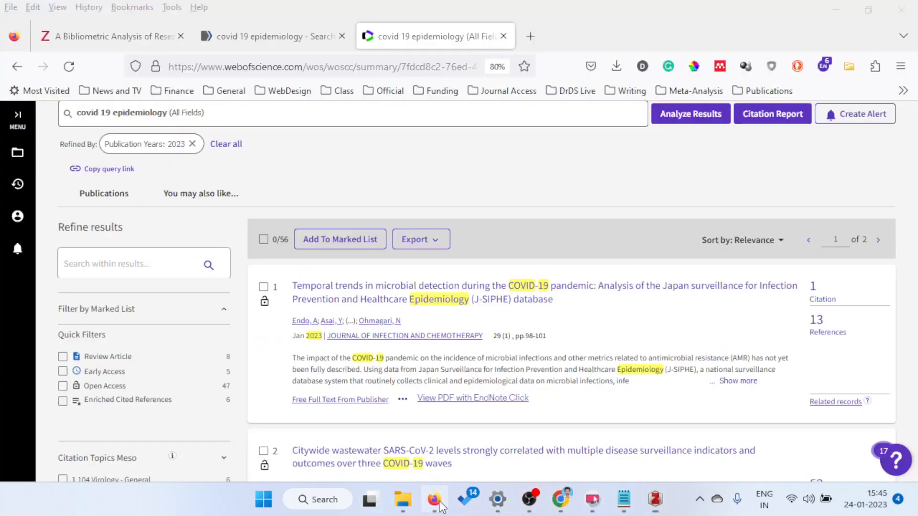
click(530, 37)
key(ctrl+v)
key(Return)
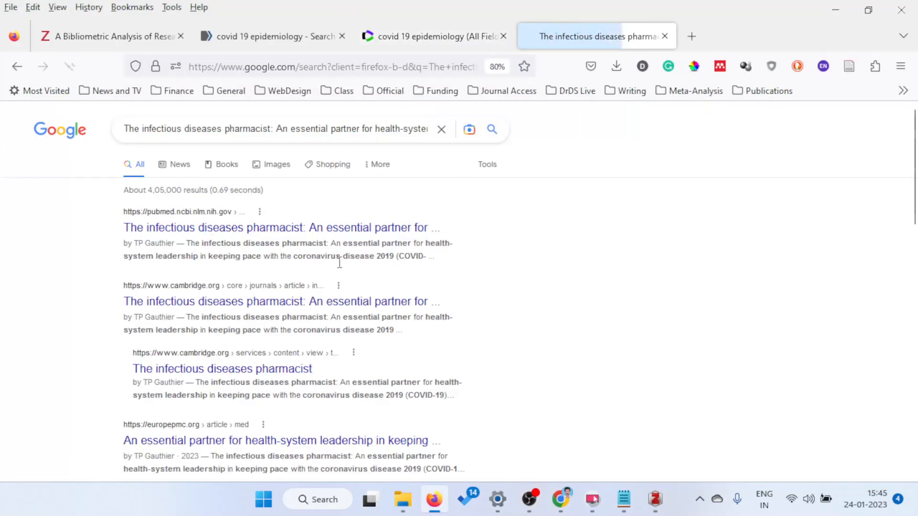
Step: Open the article's PubMed record from the search results and examine its publication details
click(173, 231)
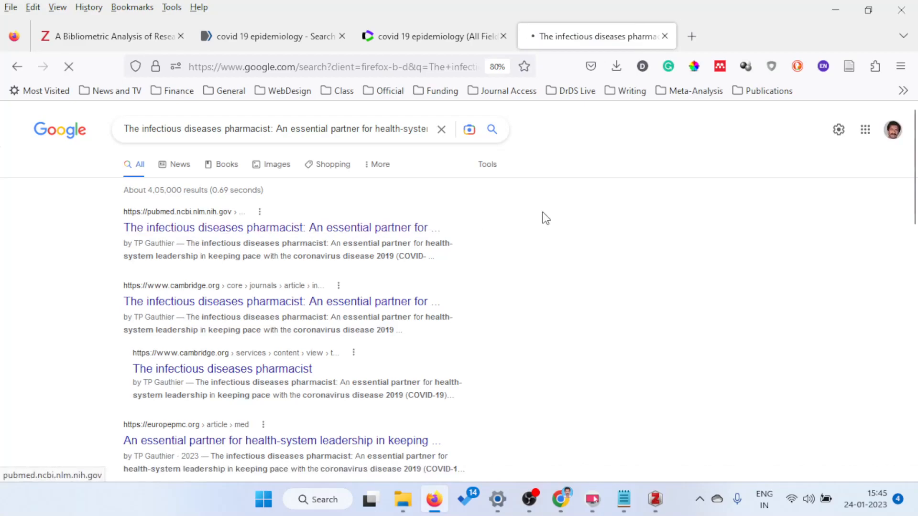
scroll(392, 278, down, 4)
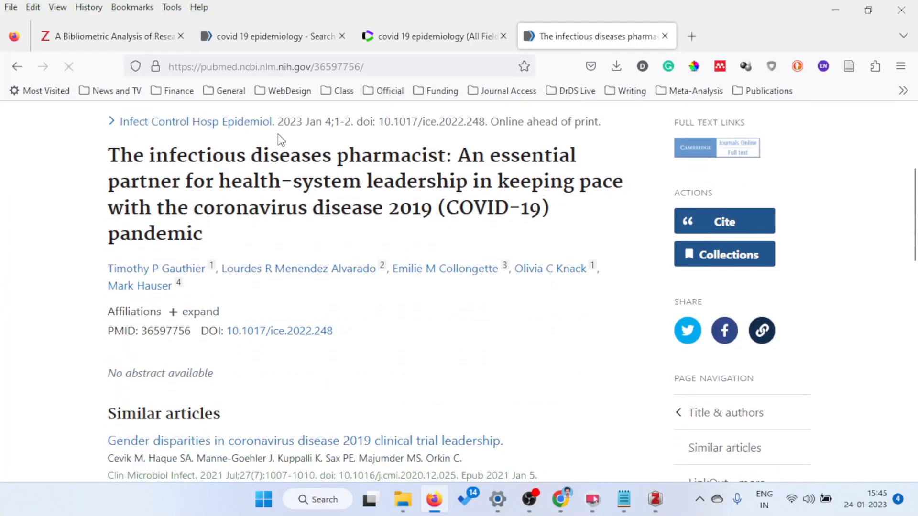
scroll(279, 139, up, 2)
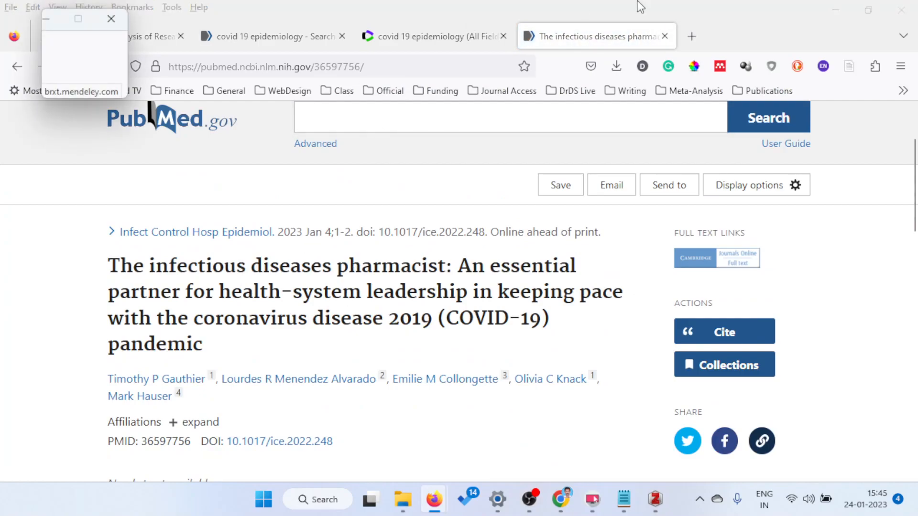
Step: Switch back to Zotero and open the date of the infectious diseases pharmacist article for editing
click(655, 499)
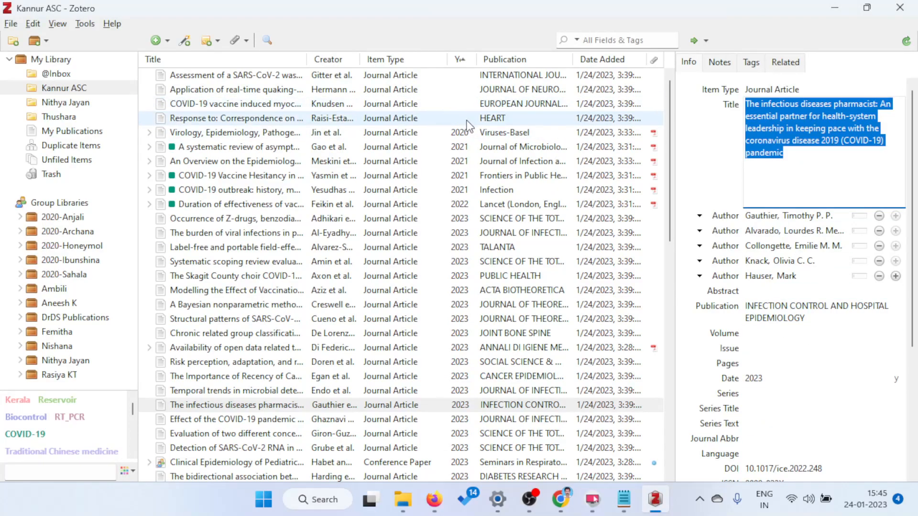
click(779, 376)
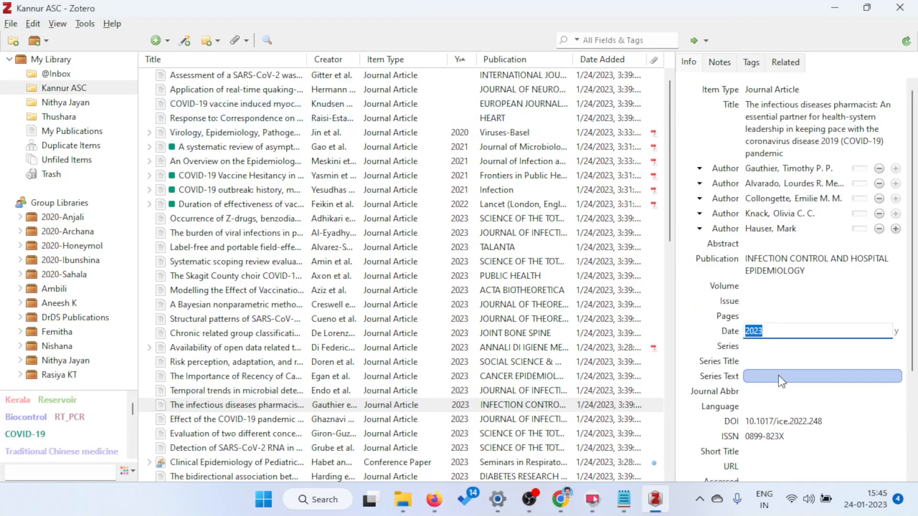
click(784, 335)
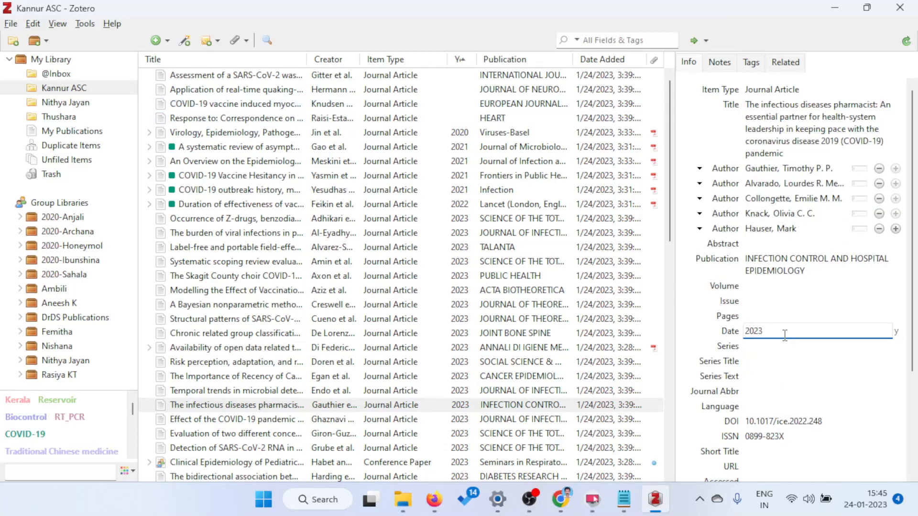
Step: Set the date of the El Paso SARS-CoV-2 wastewater monitoring article to 2023
click(449, 113)
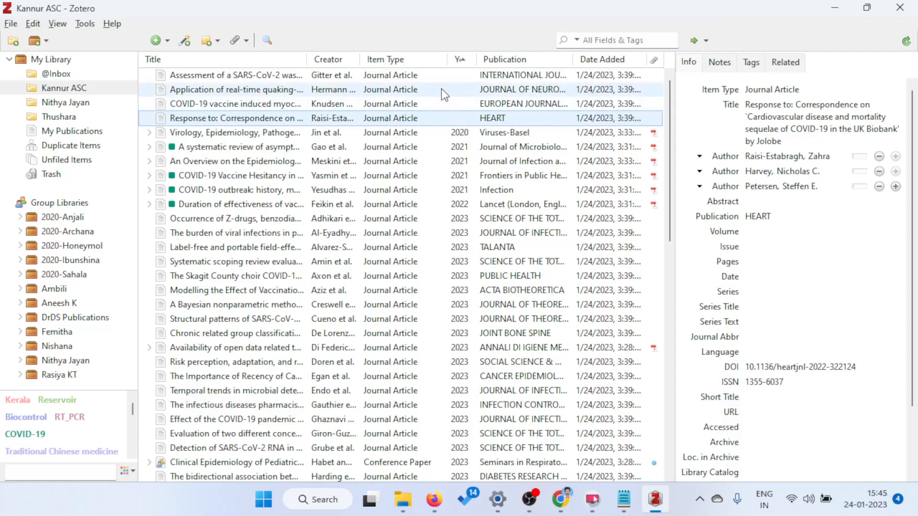
click(415, 76)
click(847, 121)
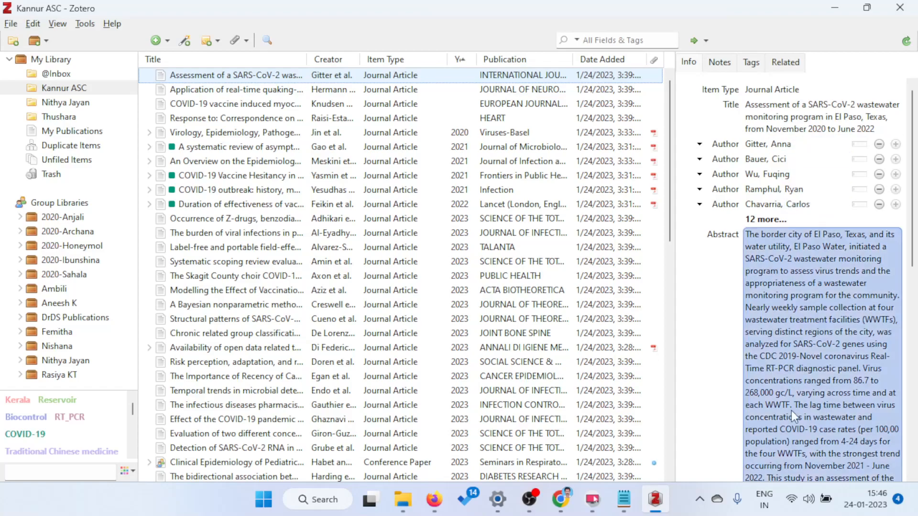
scroll(799, 338, down, 10)
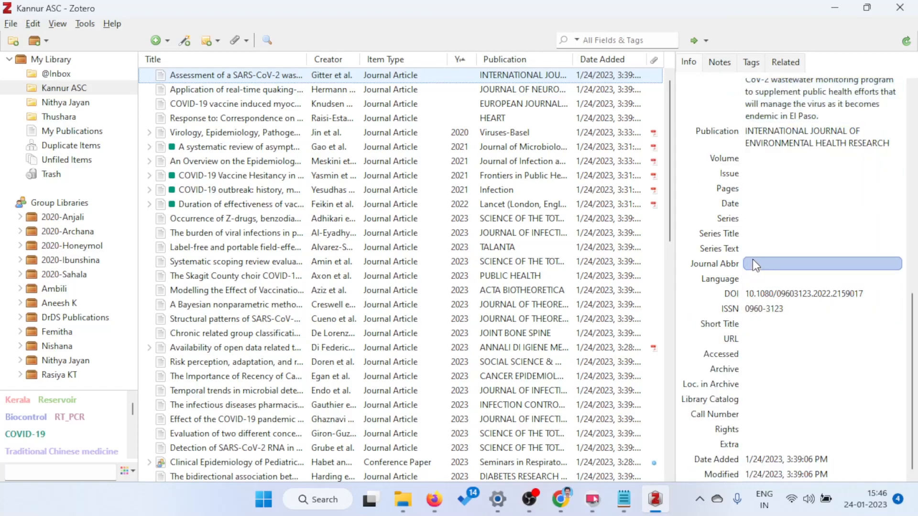
click(761, 206)
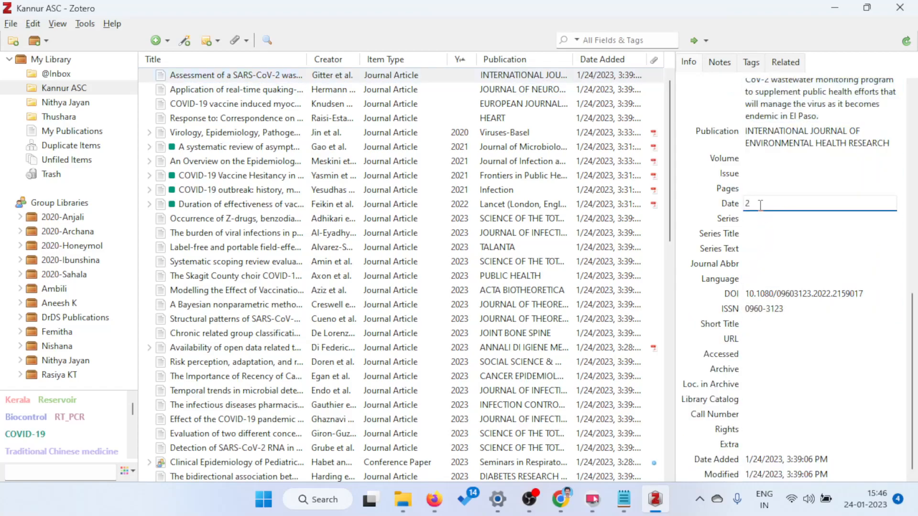
click(437, 105)
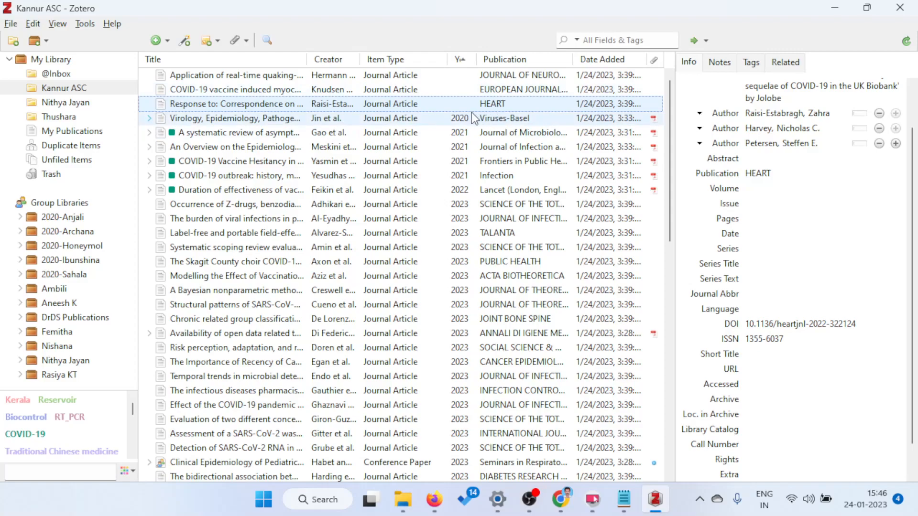
ctrl+click(464, 90)
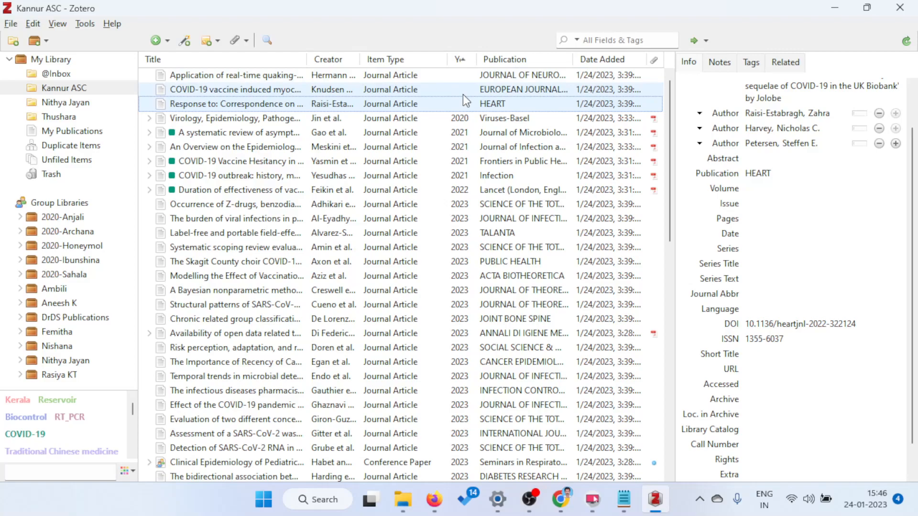
ctrl+click(463, 93)
ctrl+click(469, 76)
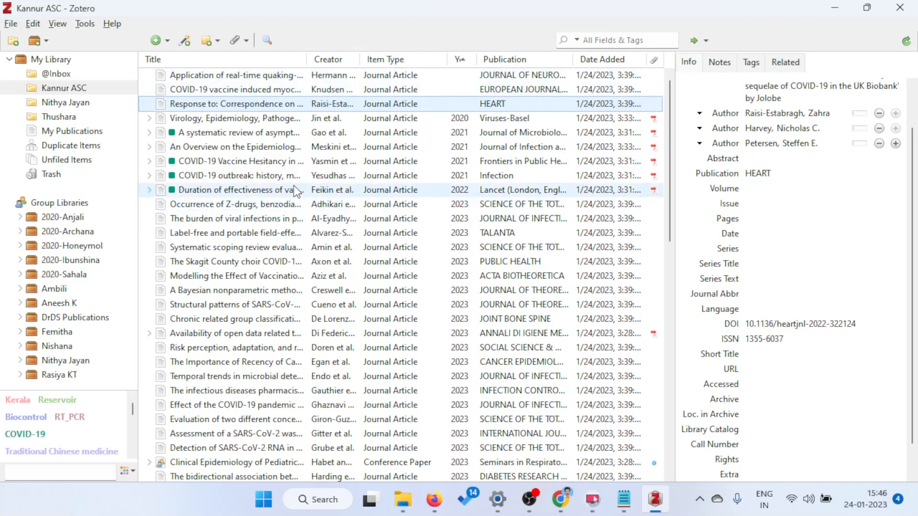
scroll(356, 183, down, 5)
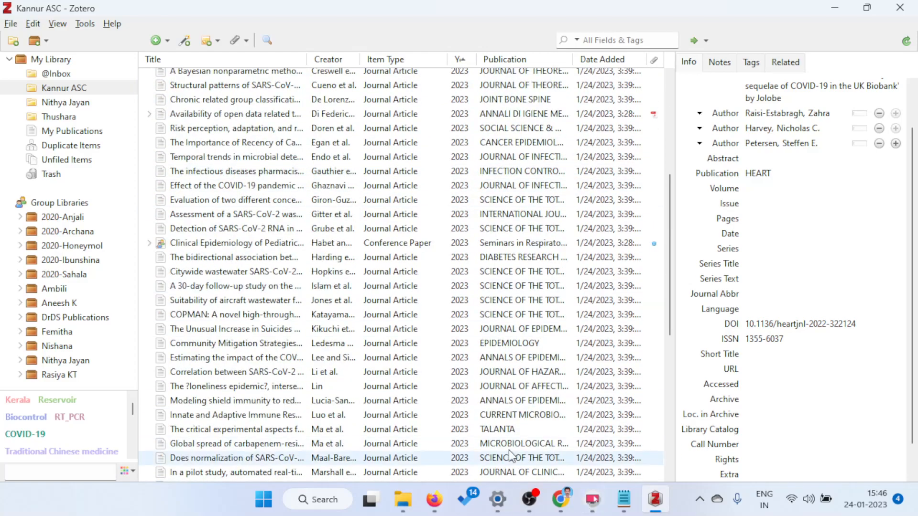
scroll(363, 205, up, 5)
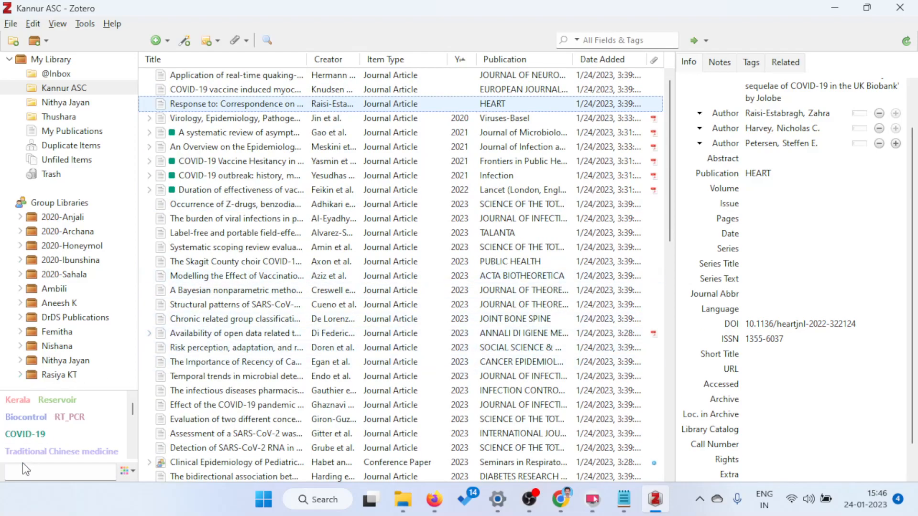
Step: Add the tag "Review" to the "Response to: Correspondence on..." article published in HEART
click(758, 57)
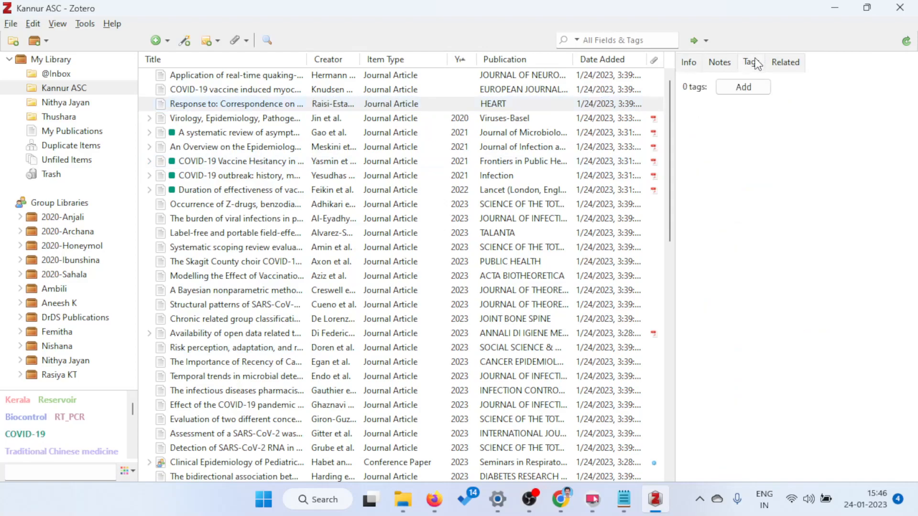
click(739, 86)
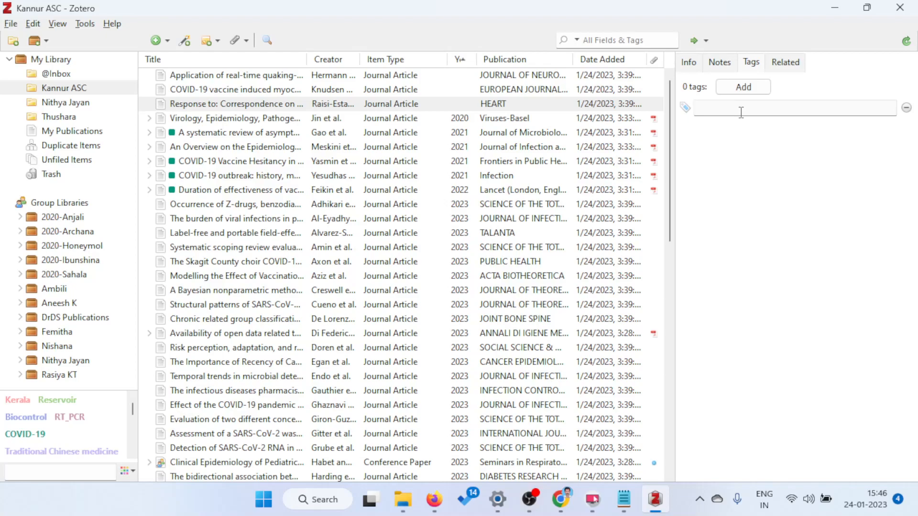
text(REview)
drag(706, 108, 700, 107)
text(e)
key(Return)
click(758, 84)
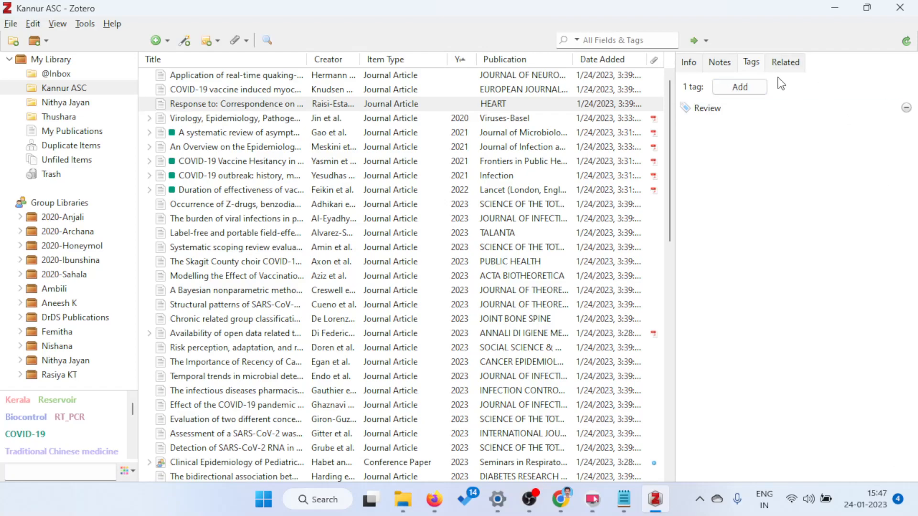
scroll(221, 396, down, 5)
scroll(104, 420, down, 3)
scroll(100, 427, up, 2)
scroll(100, 427, up, 2)
scroll(100, 428, down, 5)
scroll(99, 426, up, 6)
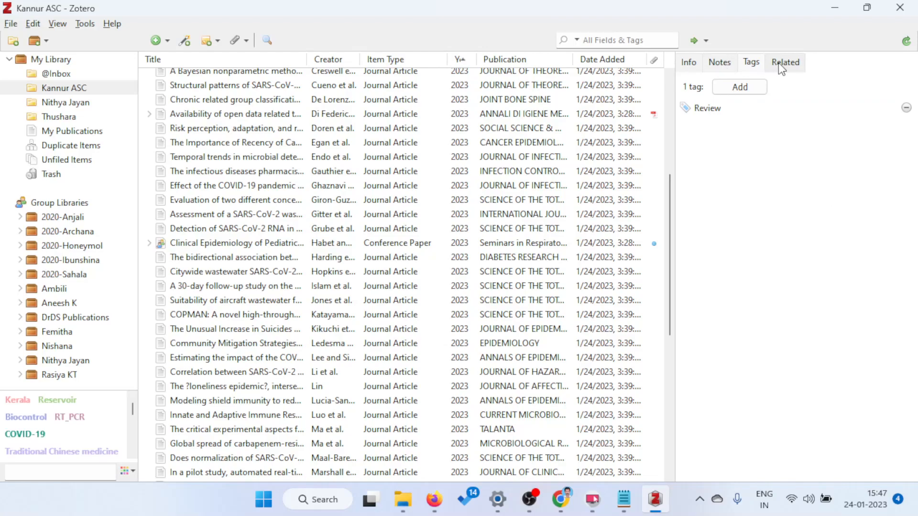
scroll(420, 157, up, 5)
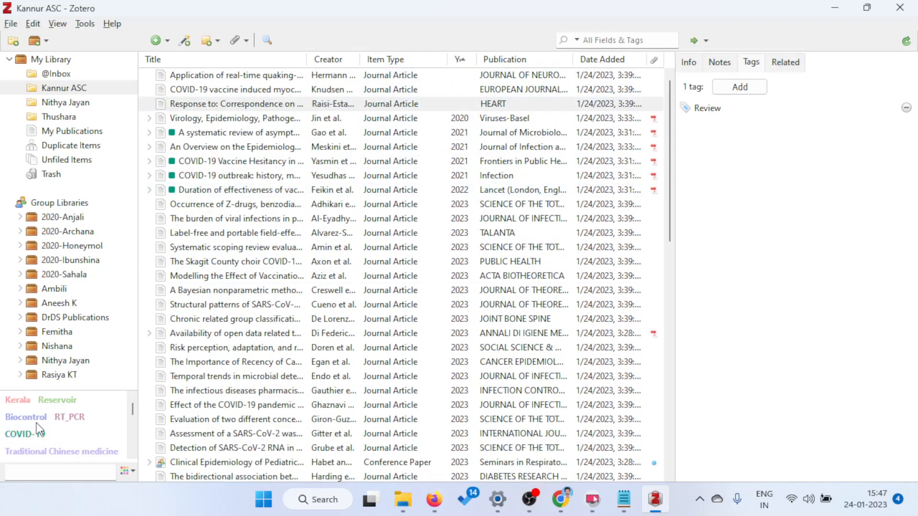
Step: Filter the Kannur ASC items by the COVID-19 tag and look through the available tags
click(30, 436)
click(32, 439)
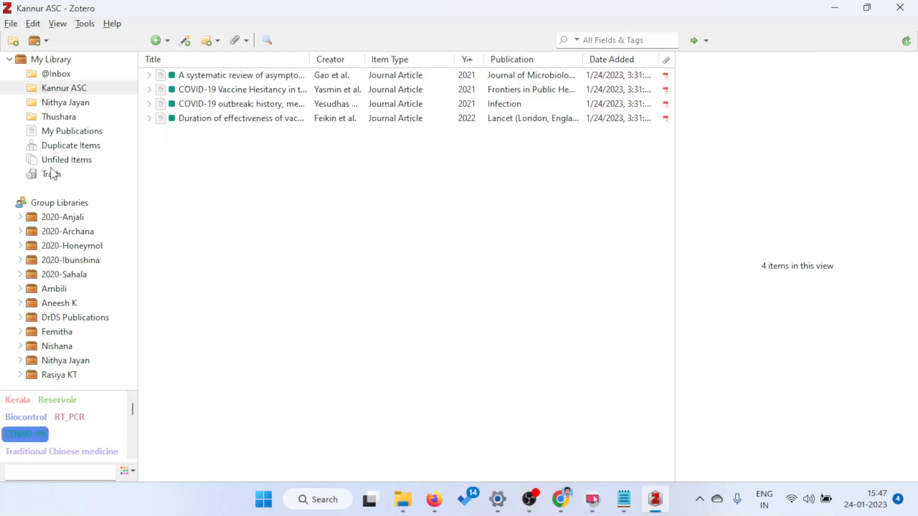
click(65, 86)
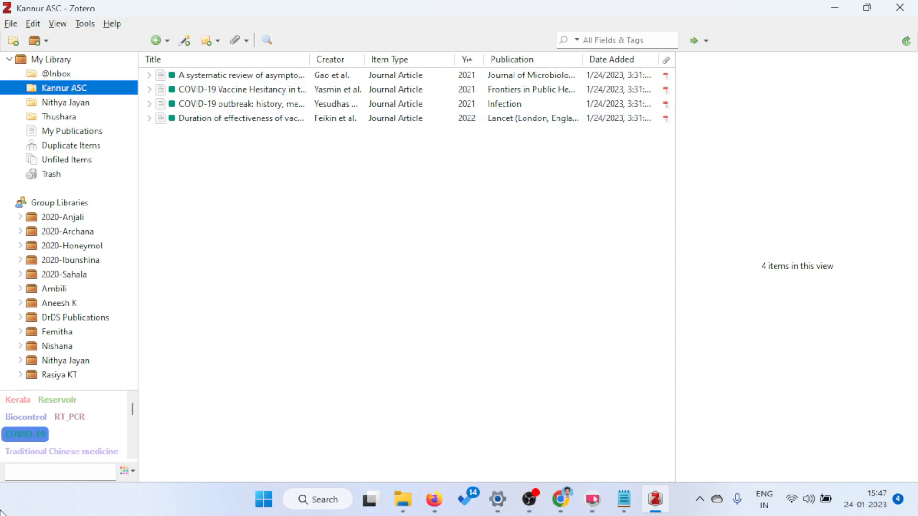
click(70, 424)
scroll(72, 423, down, 3)
scroll(74, 424, up, 3)
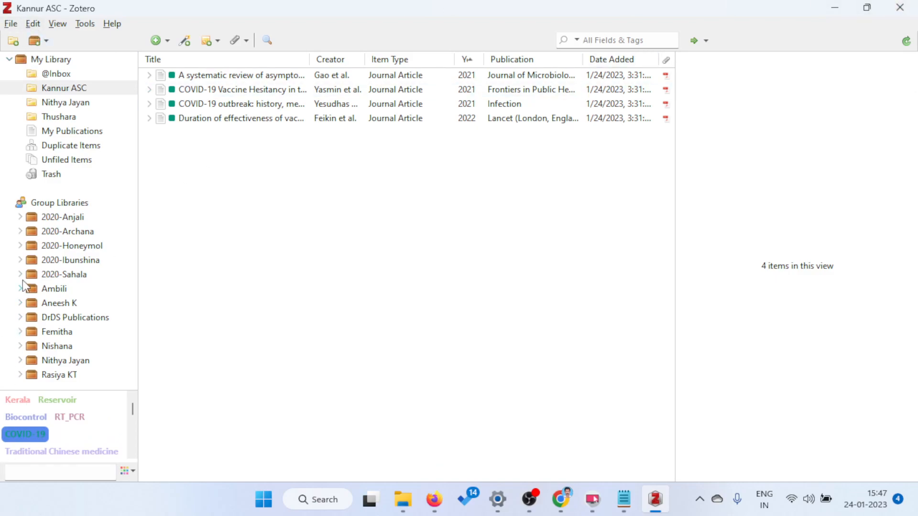
Step: Remove the COVID-19 tag filter to list all Kannur ASC items again
click(67, 89)
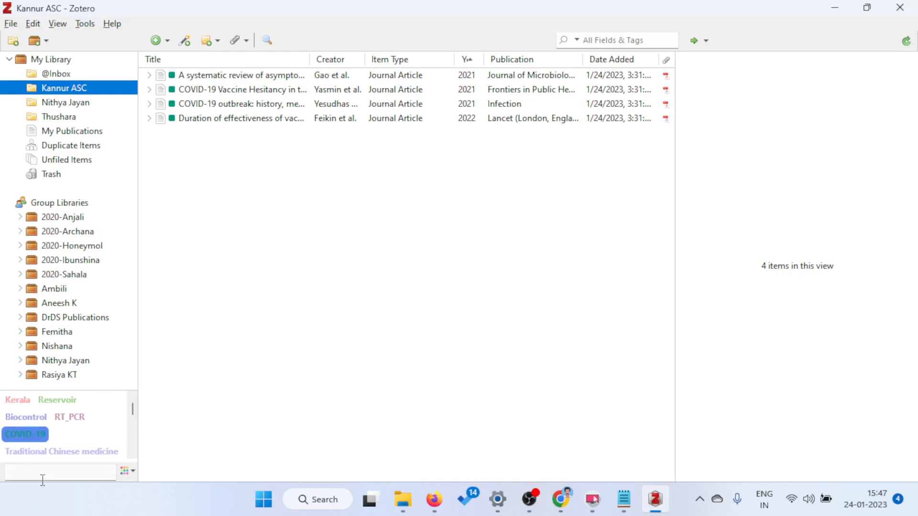
click(34, 434)
click(34, 433)
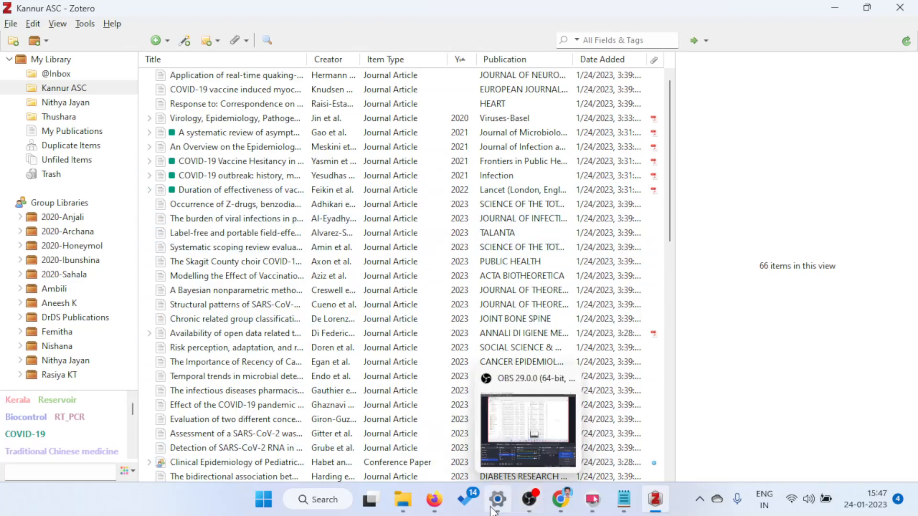
Step: Open the list of item types for adding a new item to Kannur ASC
mouse_move(429, 505)
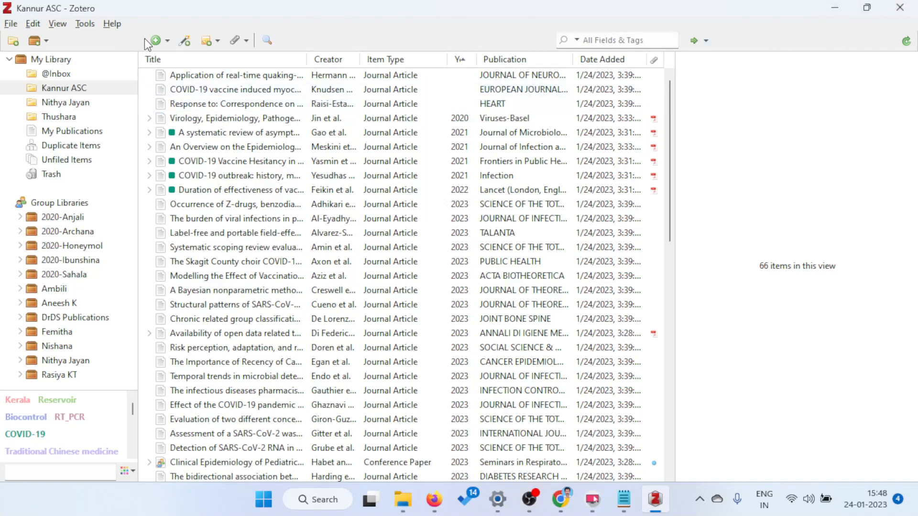
click(168, 41)
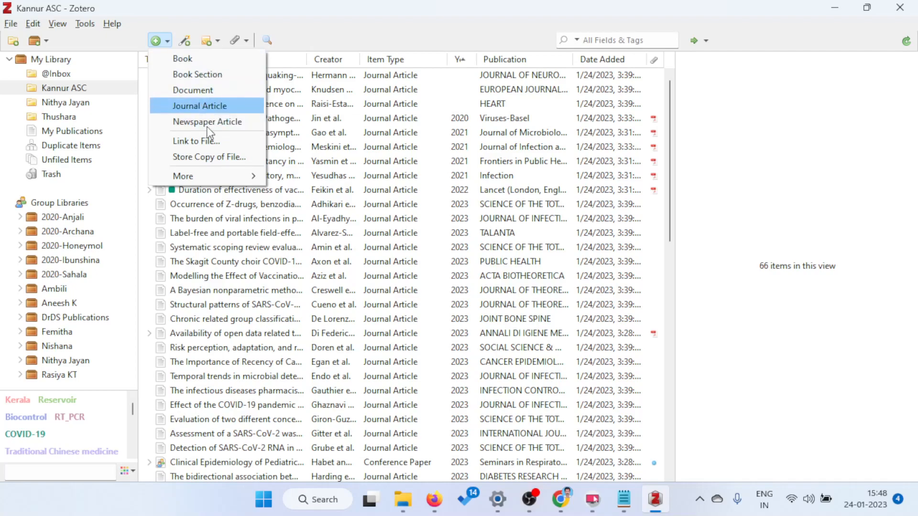
Step: Add a blank Thesis item to the Kannur ASC collection and review its bibliographic fields
mouse_move(214, 178)
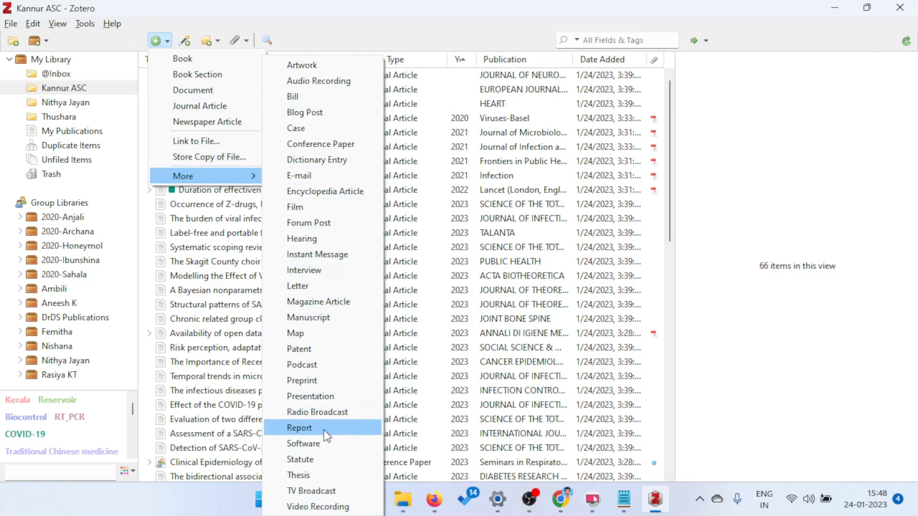
click(327, 476)
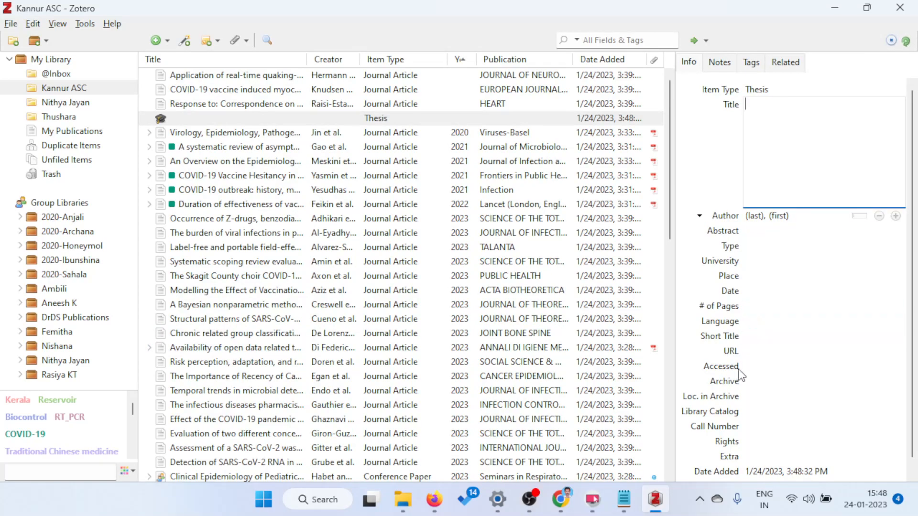
scroll(752, 355, down, 2)
scroll(760, 344, up, 2)
Step: Remove the blank Thesis item from the Kannur ASC collection
click(257, 119)
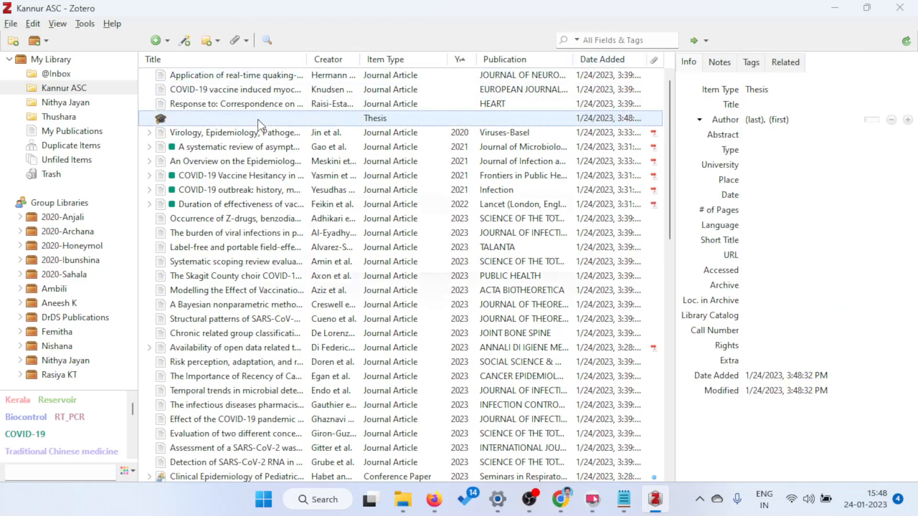
key(Delete)
click(433, 262)
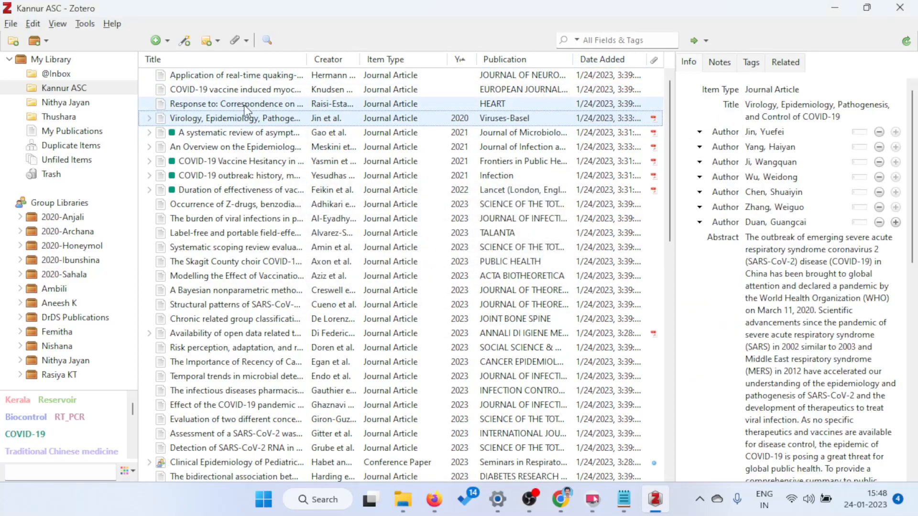
Step: Add a blank Journal Article item to the collection and review its available fields
click(164, 41)
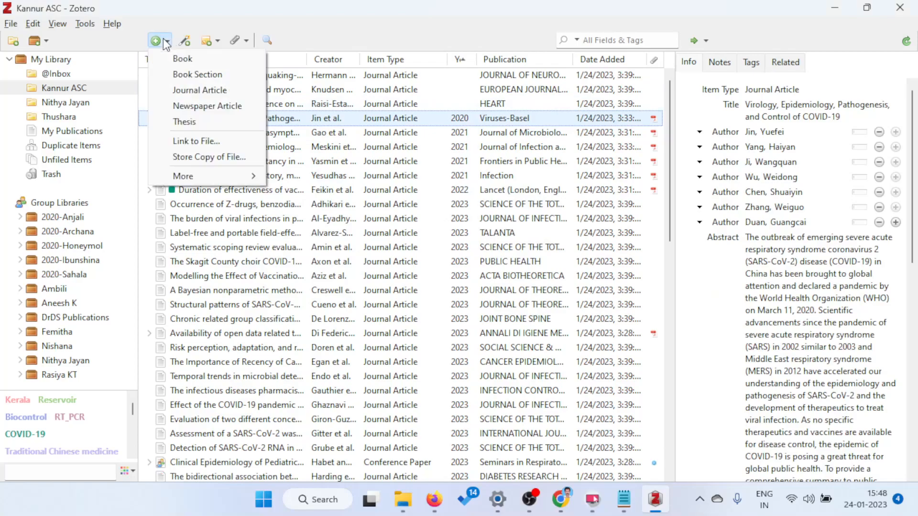
click(203, 91)
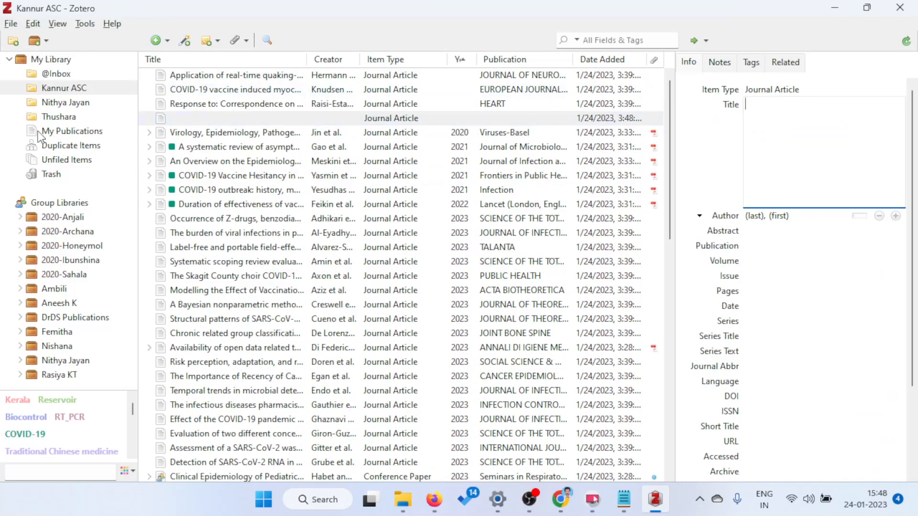
scroll(799, 258, down, 3)
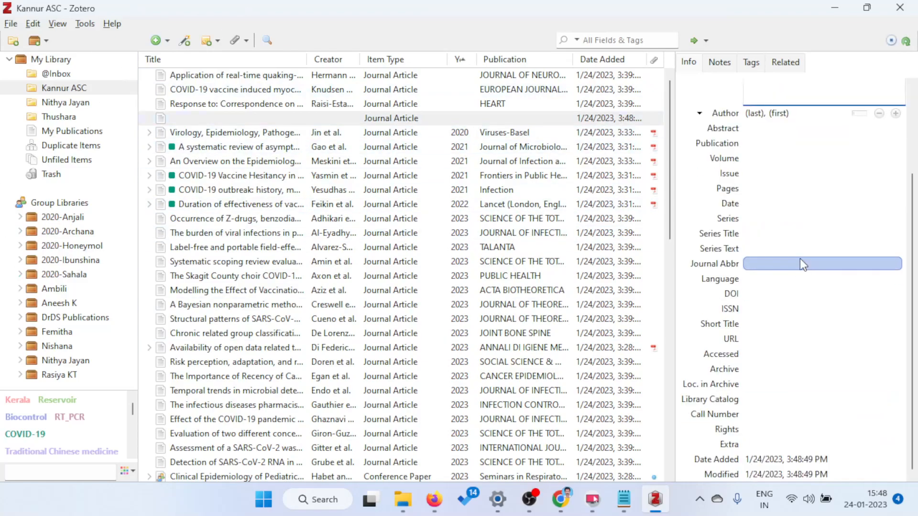
scroll(801, 259, up, 3)
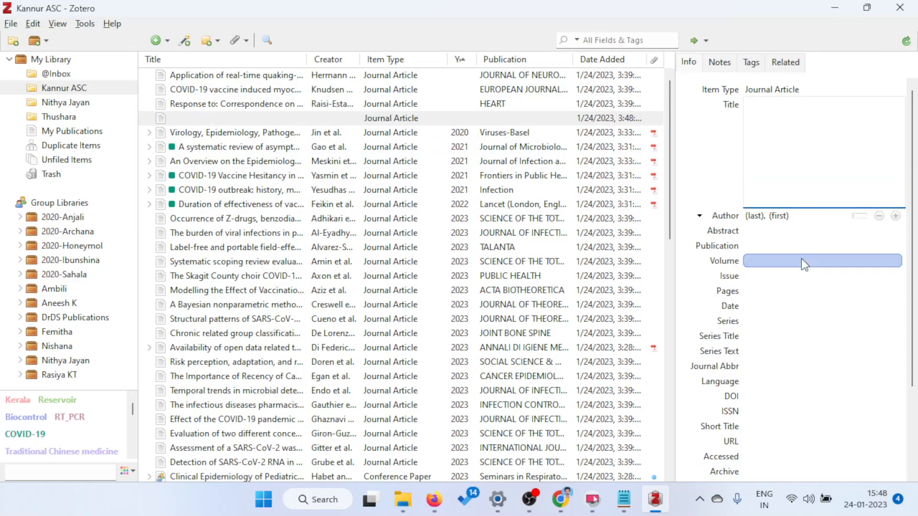
Step: Remove the blank Journal Article item from the Kannur ASC collection
click(239, 105)
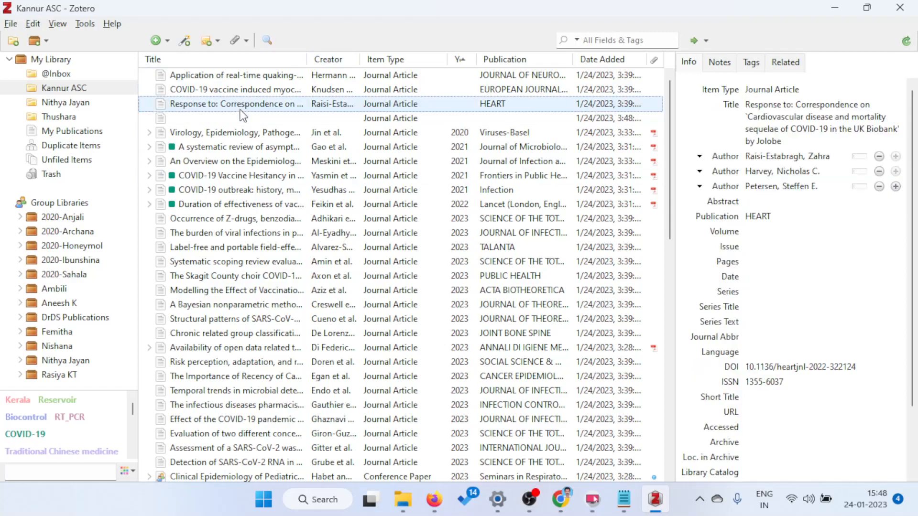
click(219, 122)
key(Delete)
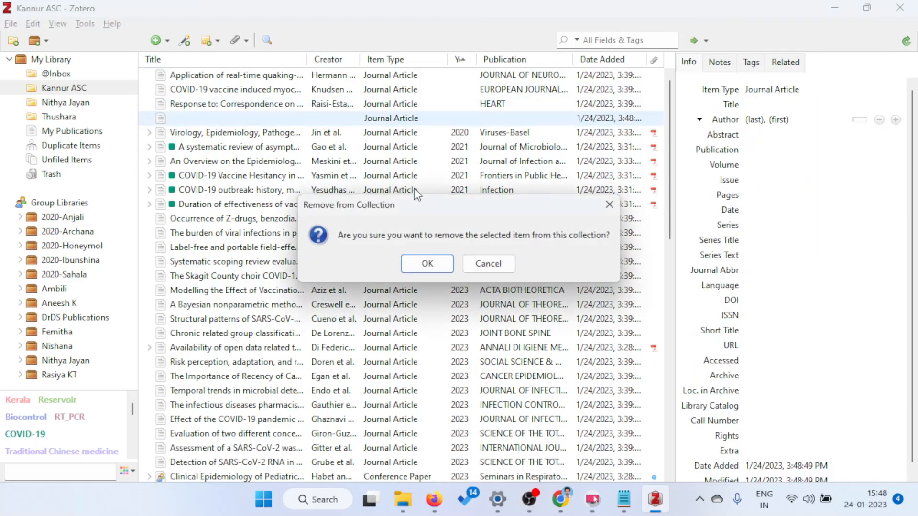
click(422, 266)
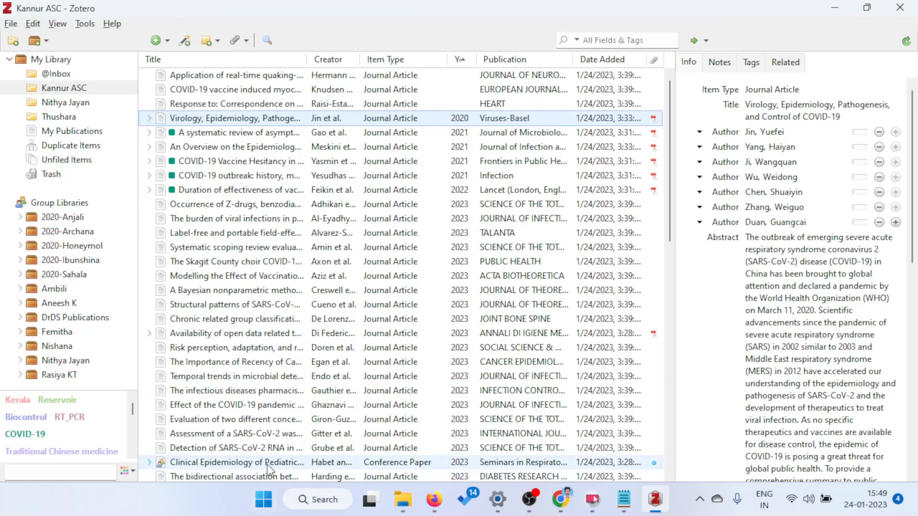
Step: Switch to Word, create a blank document and display the Zotero citation commands
click(324, 507)
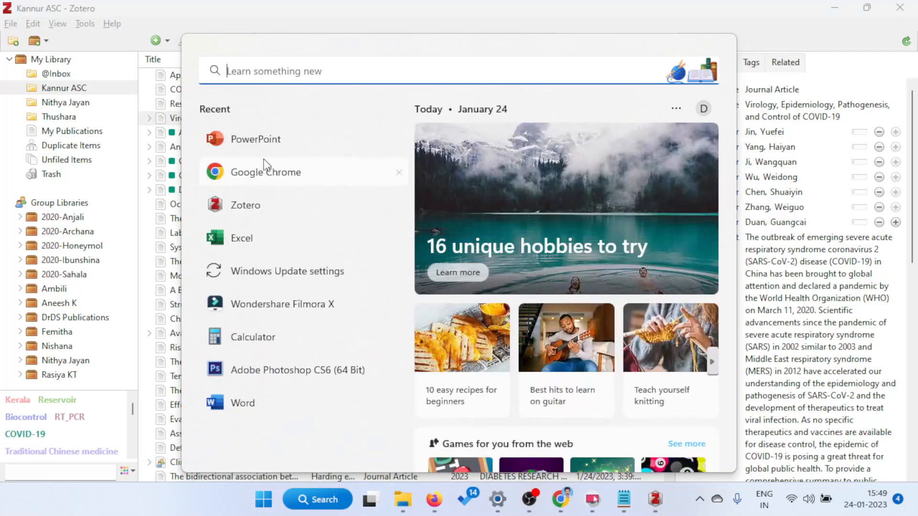
click(243, 403)
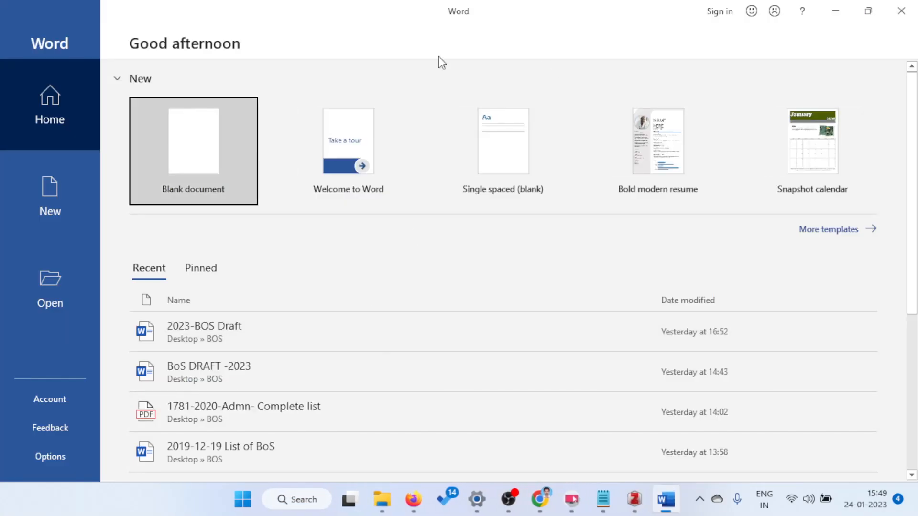
click(184, 154)
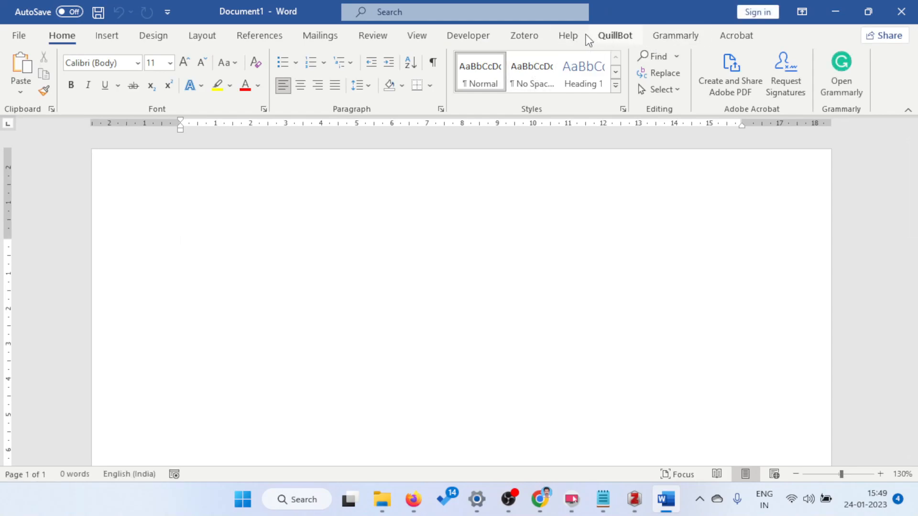
click(532, 36)
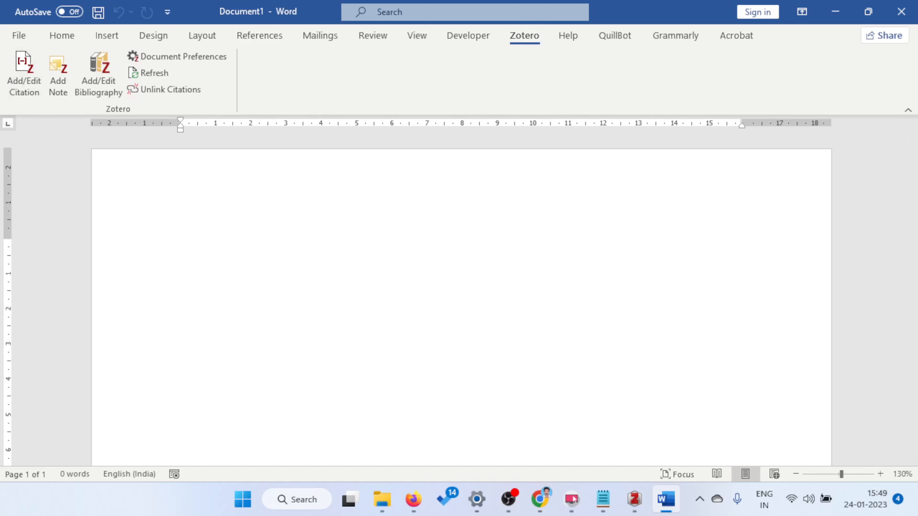
Step: Return to Zotero and open the PDF of "Virology, Epidemiology, Pathogenesis, and Control of COVID-19" at section 2.3 on page 4
click(834, 9)
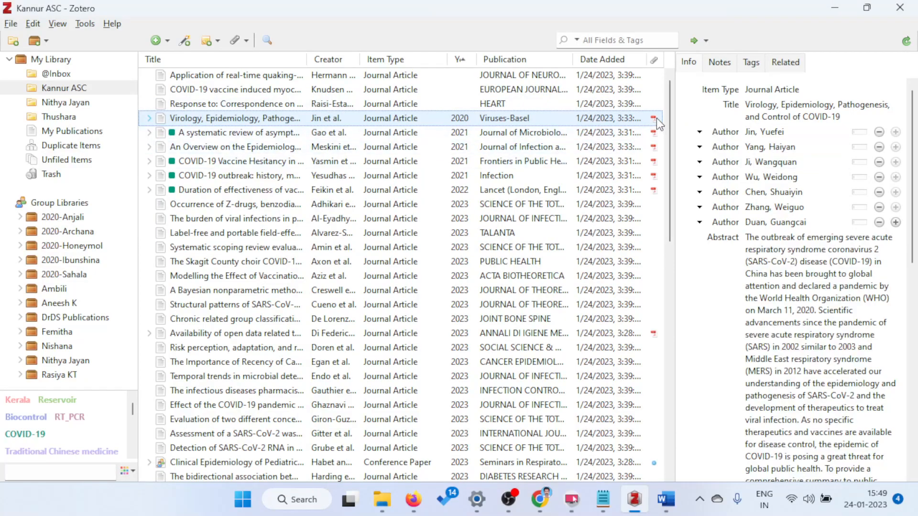
double_click(549, 118)
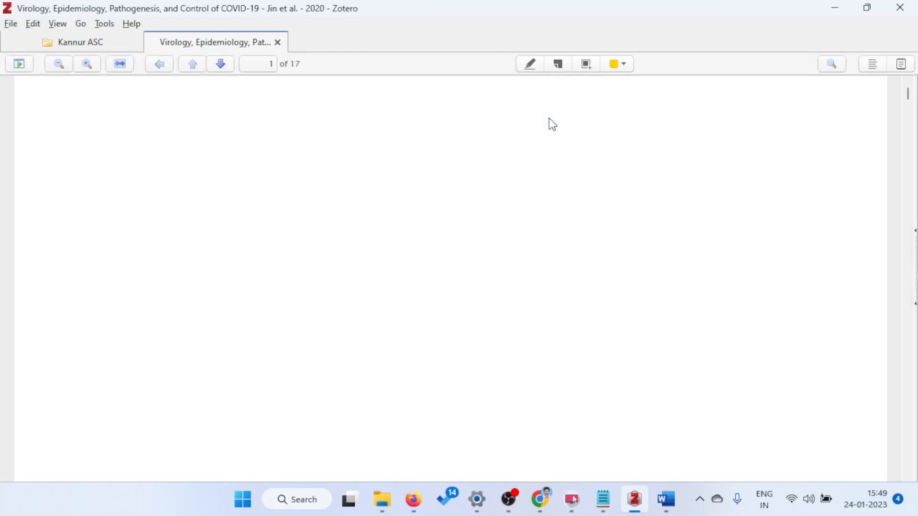
scroll(613, 239, down, 4)
scroll(547, 235, down, 20)
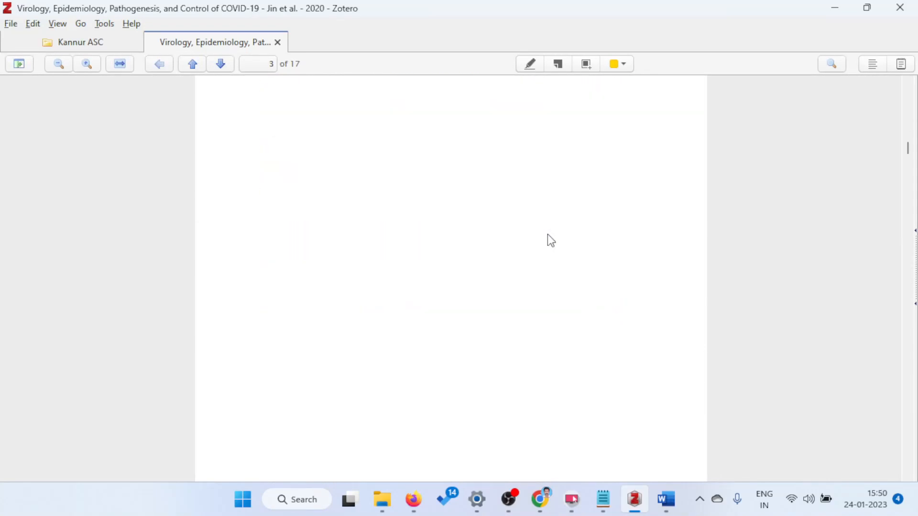
scroll(526, 241, up, 2)
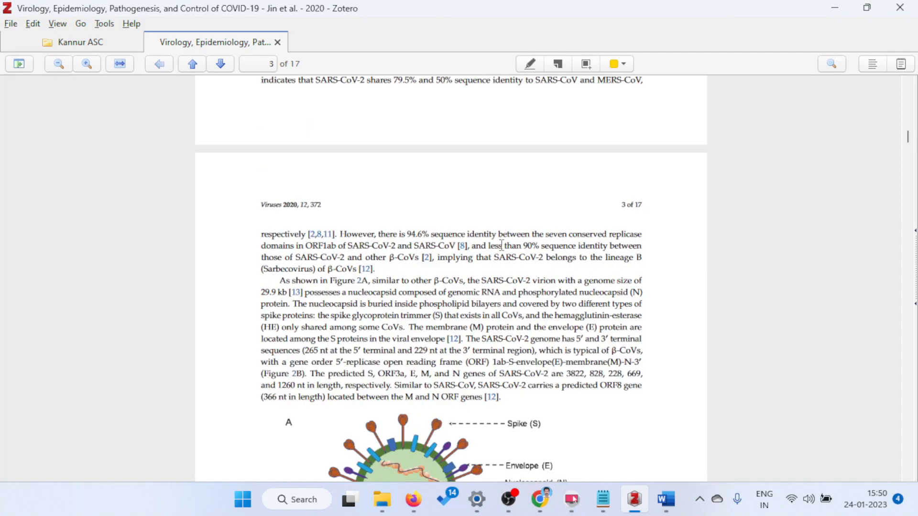
scroll(500, 242, down, 12)
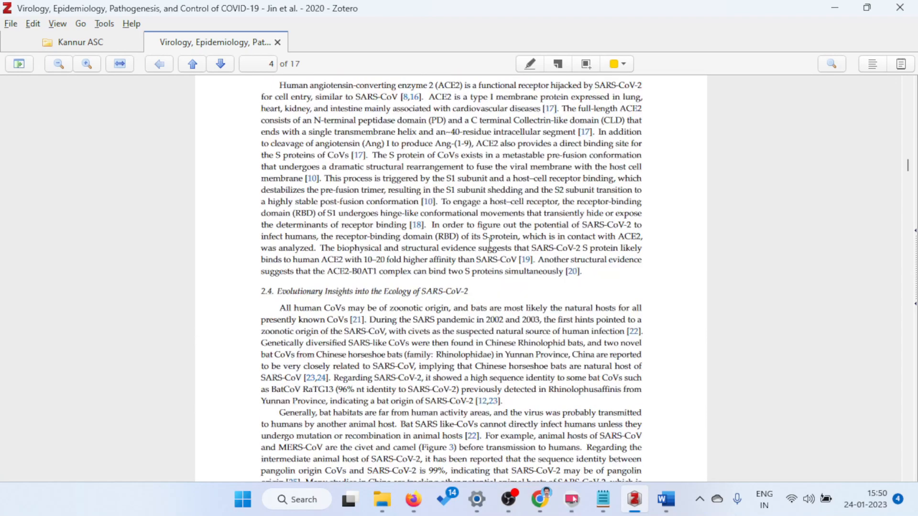
scroll(308, 201, up, 4)
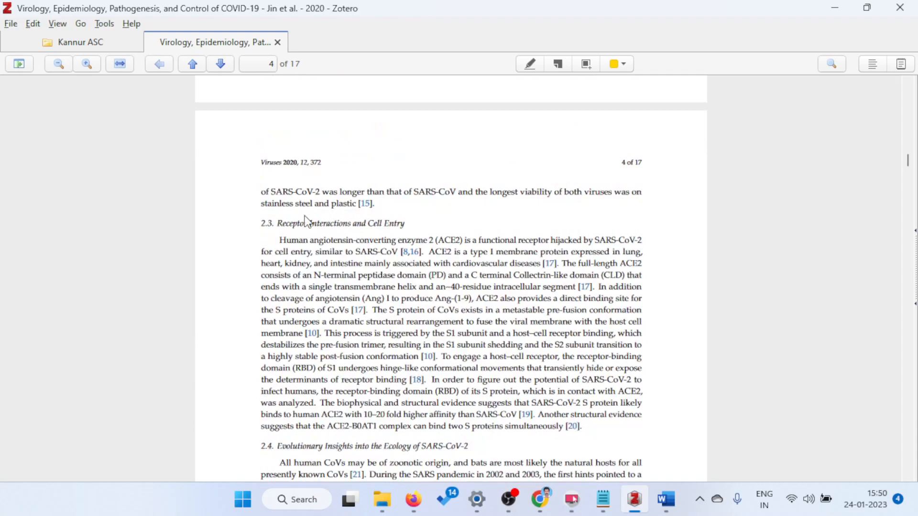
Step: Highlight the whole paragraph under "2.3. Receptor Interactions and Cell Entry" in yellow
mouse_move(280, 239)
mouse_down()
mouse_move(631, 358)
mouse_move(626, 437)
mouse_move(583, 436)
mouse_up()
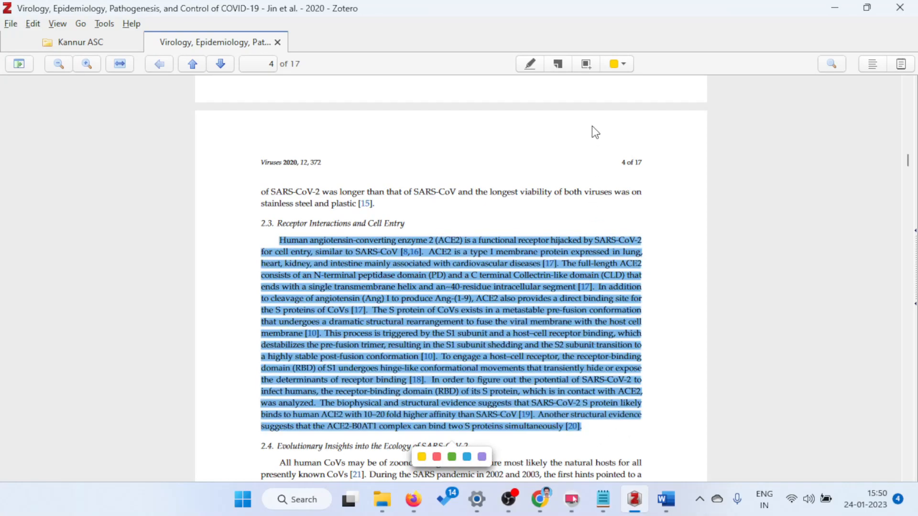
right_click(472, 253)
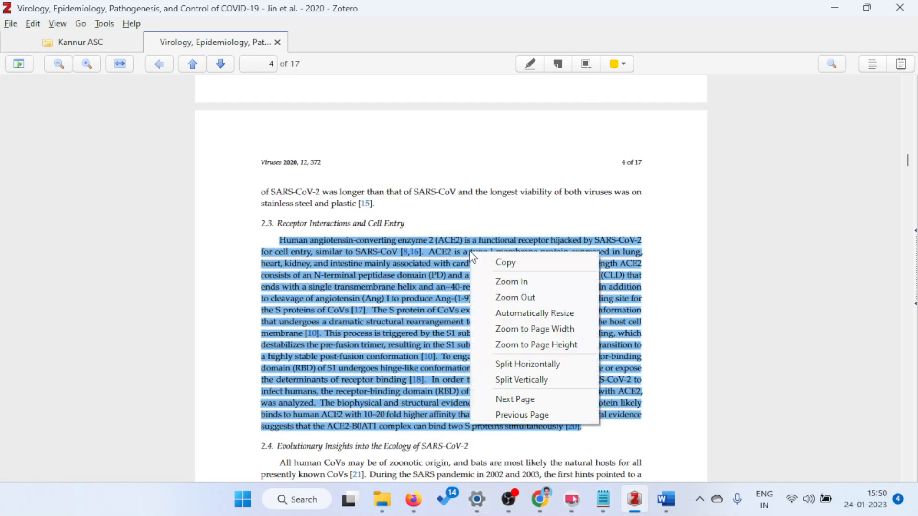
click(621, 67)
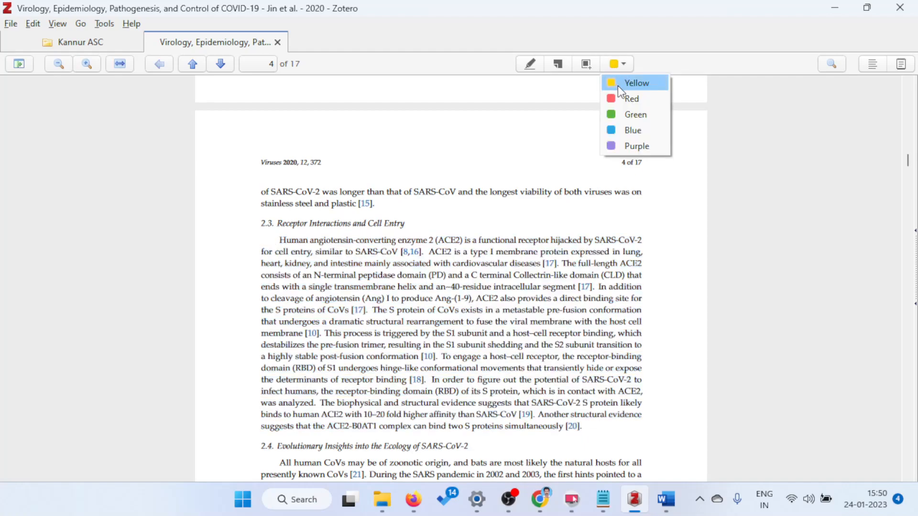
click(618, 85)
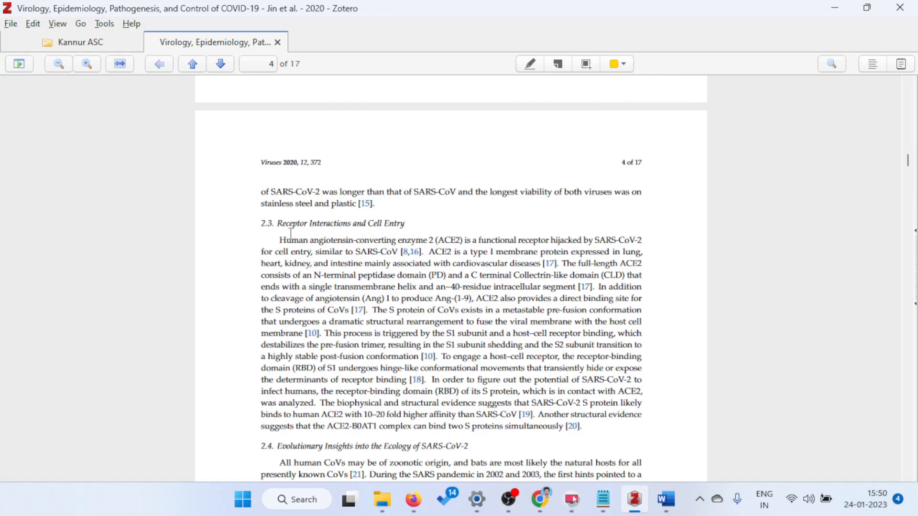
mouse_move(284, 240)
mouse_down()
mouse_move(621, 321)
mouse_move(577, 401)
mouse_move(579, 437)
mouse_up()
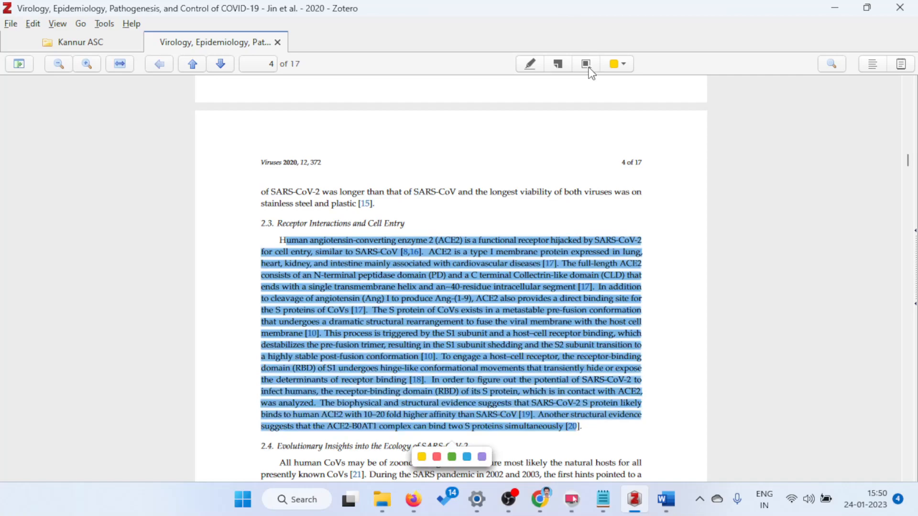
click(528, 67)
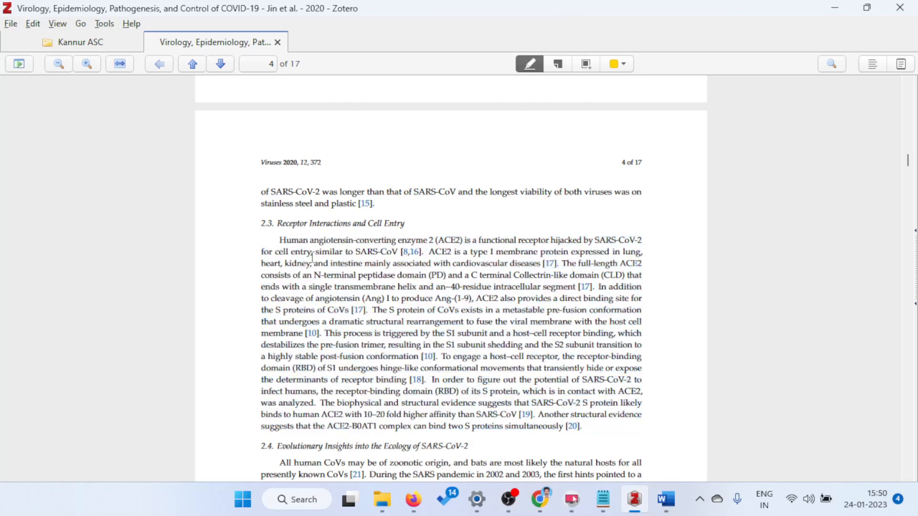
drag(279, 240, 581, 433)
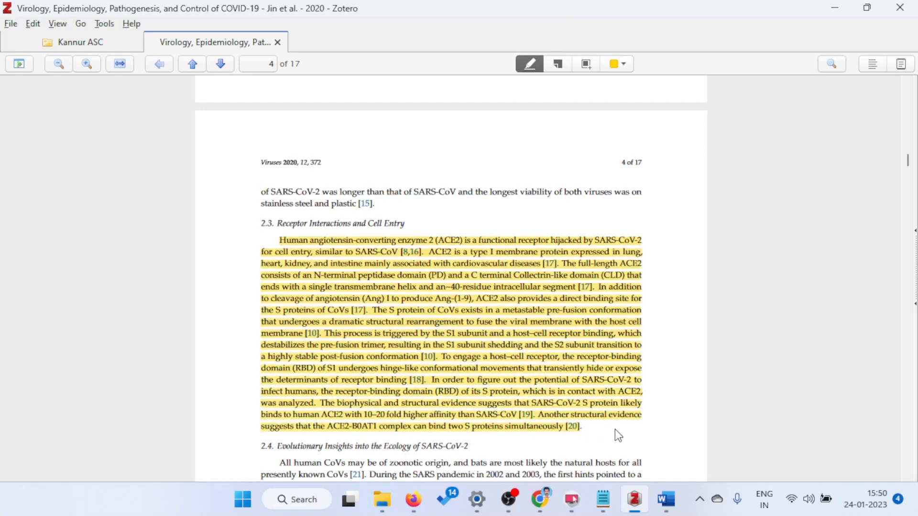
Step: Highlight the paragraph under "3.1. Source of Infection" on page 5 in yellow
scroll(626, 238, down, 3)
scroll(621, 239, down, 8)
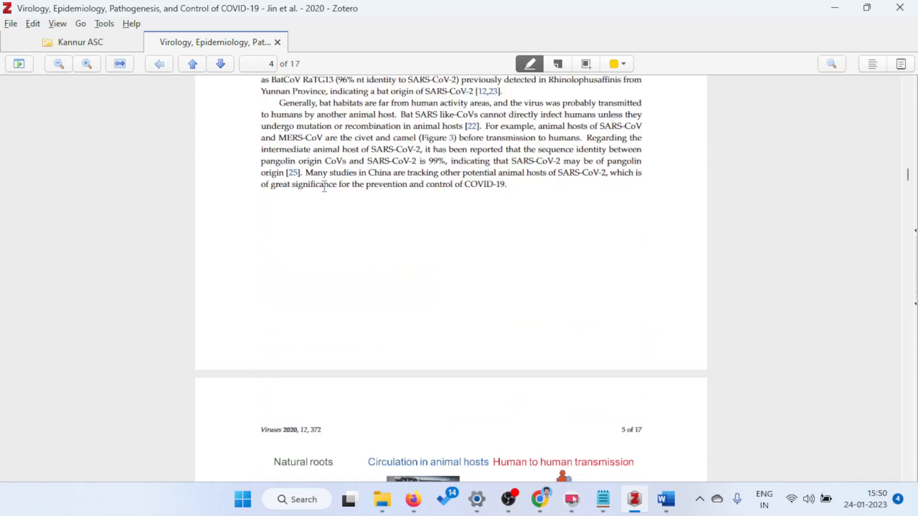
scroll(322, 185, down, 10)
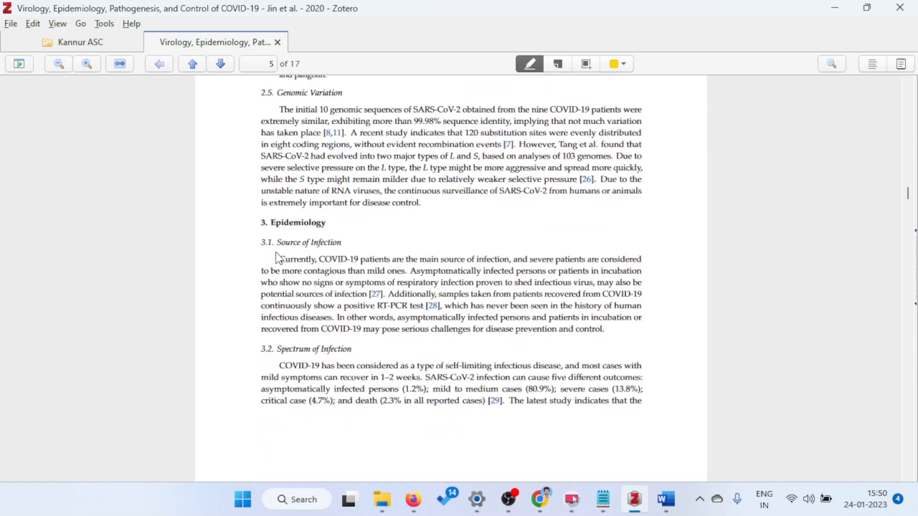
scroll(607, 148, up, 10)
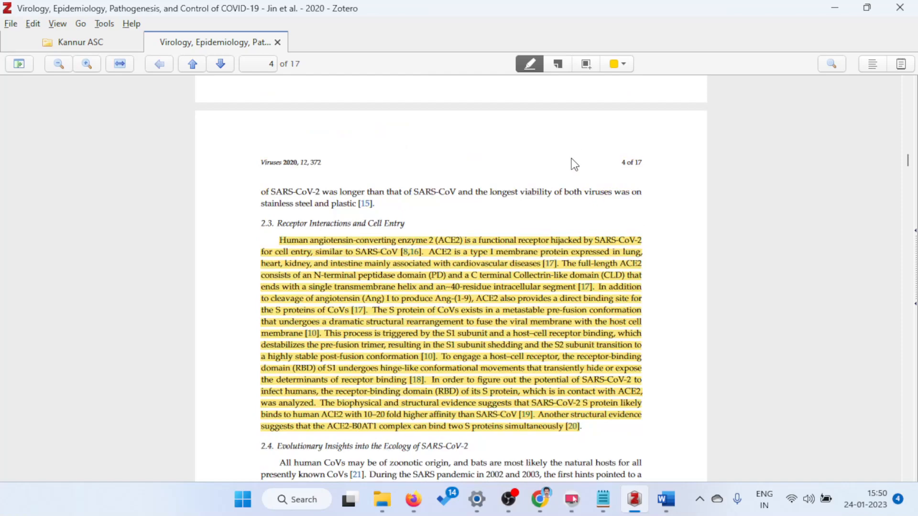
scroll(574, 164, down, 2)
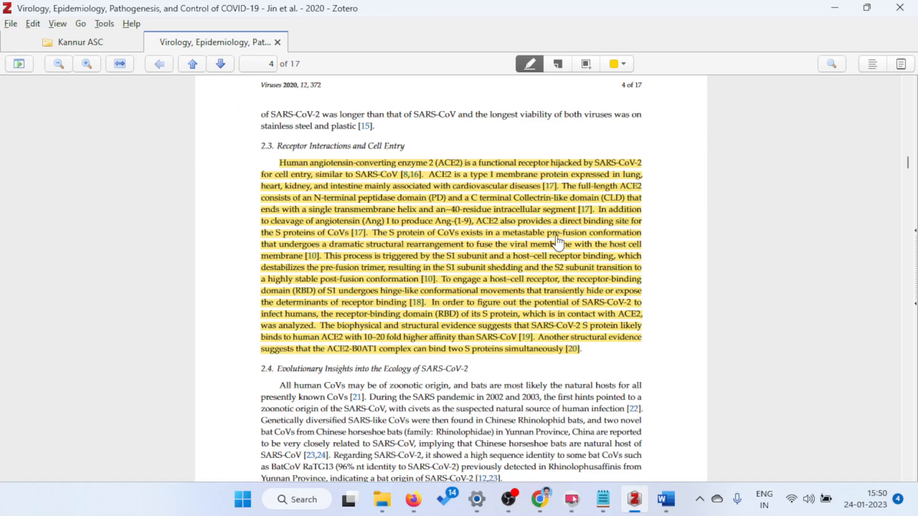
scroll(558, 243, down, 10)
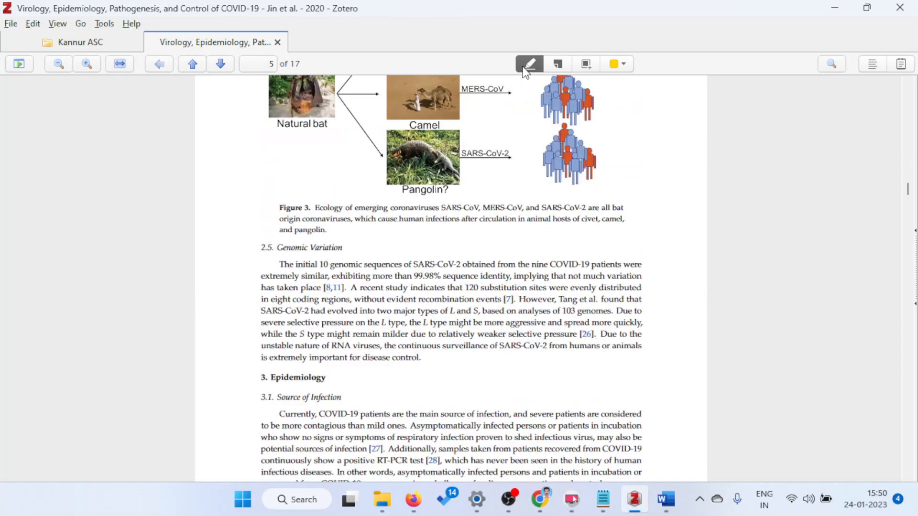
scroll(335, 143, down, 6)
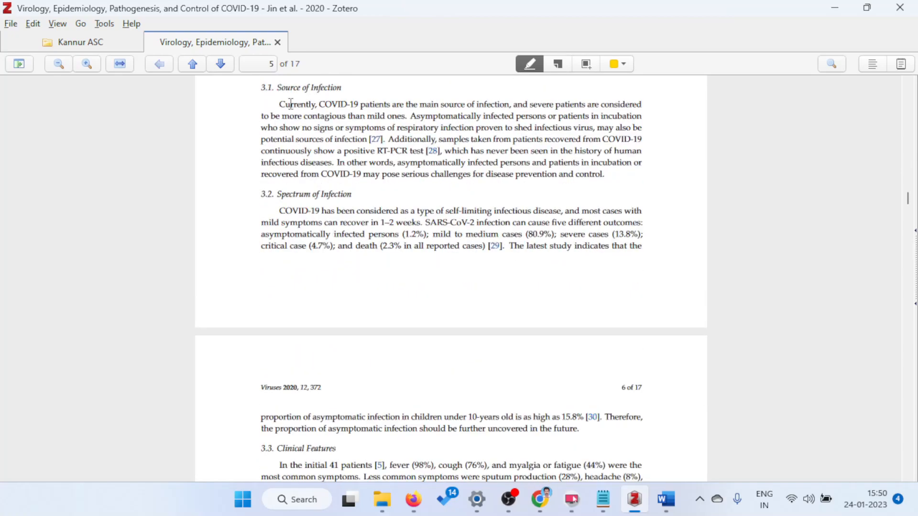
mouse_move(281, 103)
mouse_down()
mouse_move(625, 175)
mouse_move(604, 176)
mouse_up()
scroll(626, 114, up, 6)
scroll(616, 135, up, 6)
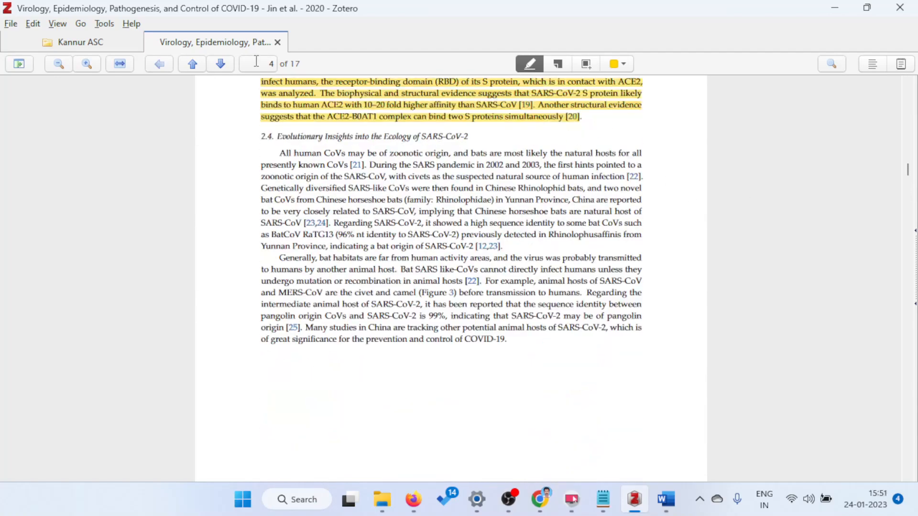
Step: Close the article's PDF, reopen it to check that the page 4 highlight was kept, and close it again
click(277, 43)
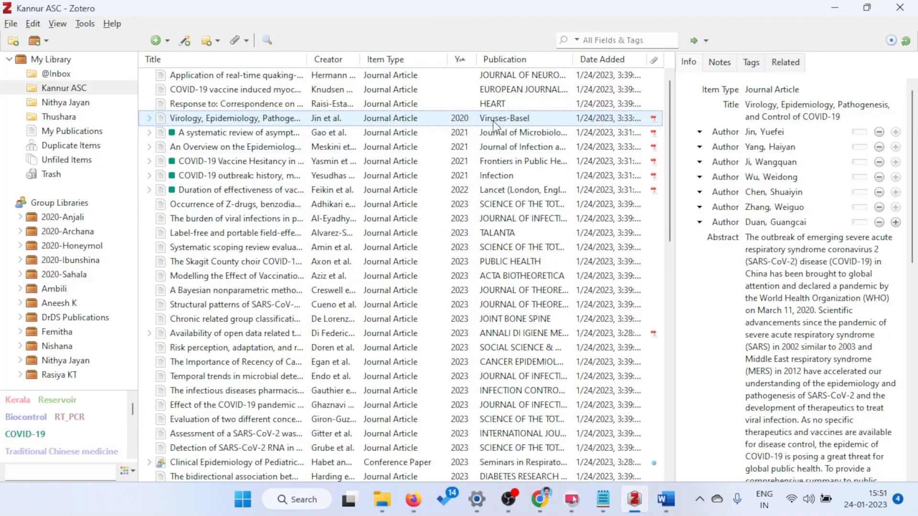
double_click(516, 120)
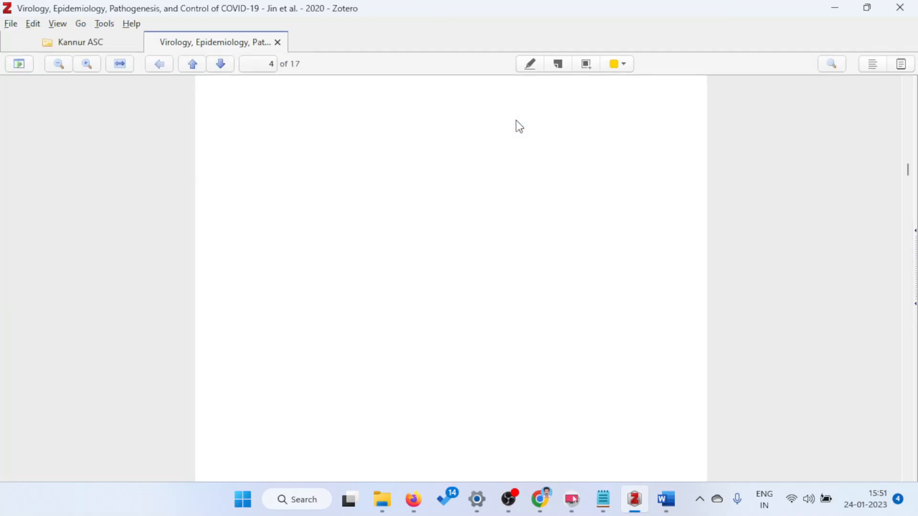
scroll(537, 258, up, 6)
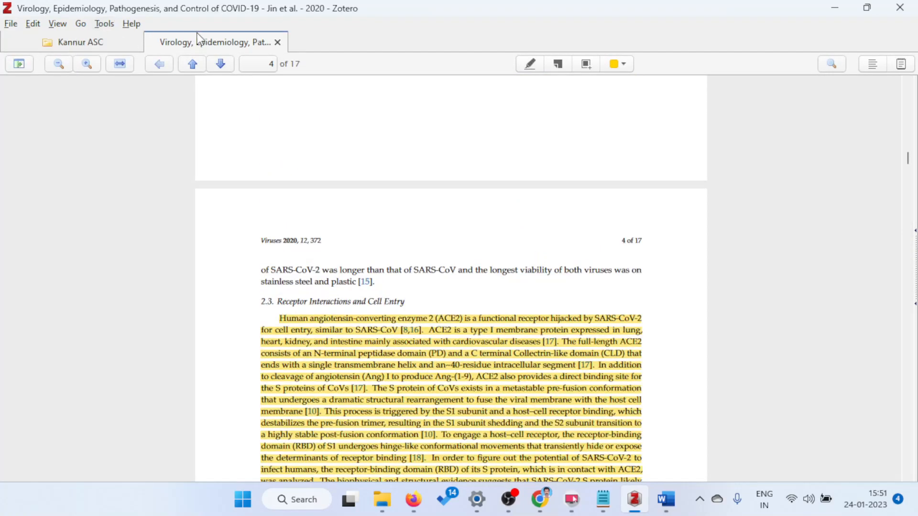
click(277, 42)
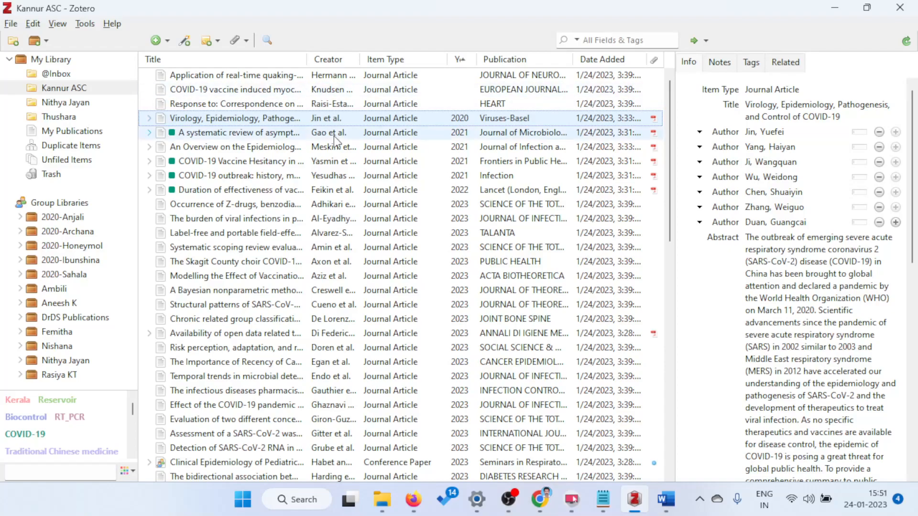
Step: Generate a note from the annotations of the COVID-19 article's PDF attachment and read through the extracted passages
click(149, 118)
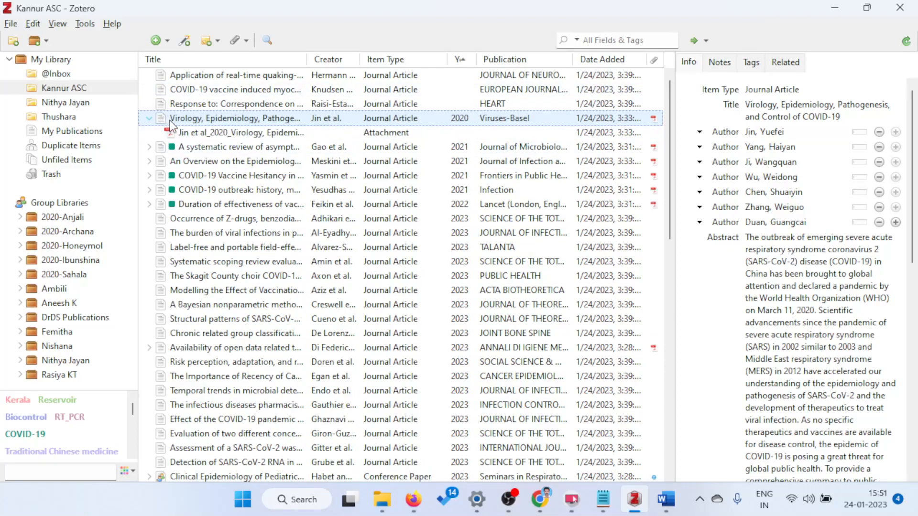
right_click(239, 118)
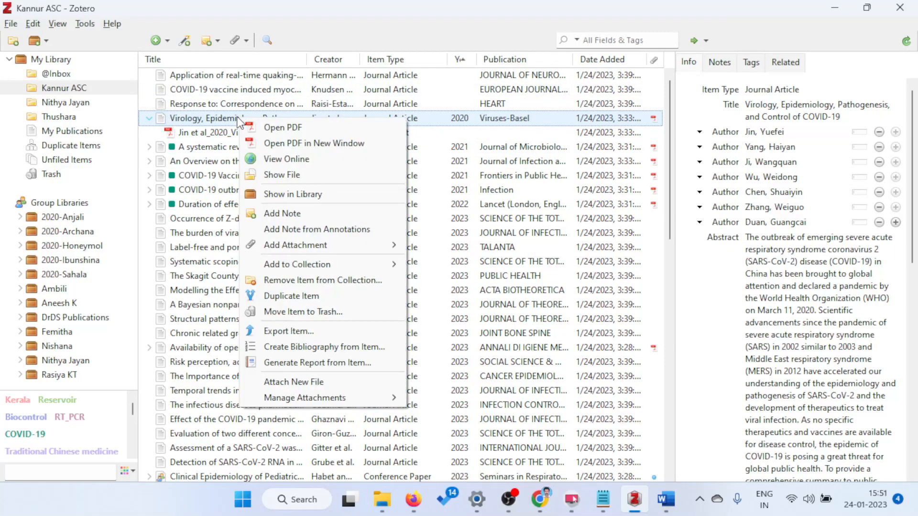
mouse_move(349, 396)
mouse_move(342, 269)
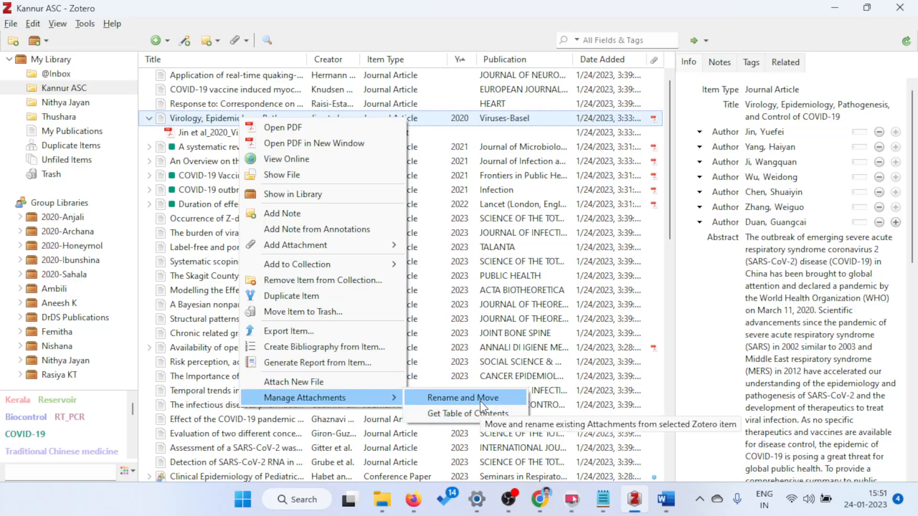
click(196, 133)
right_click(196, 135)
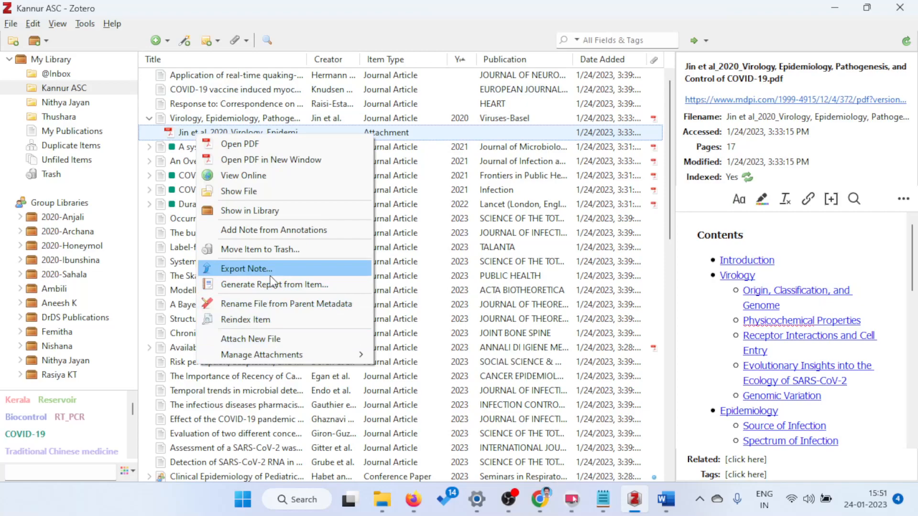
click(275, 234)
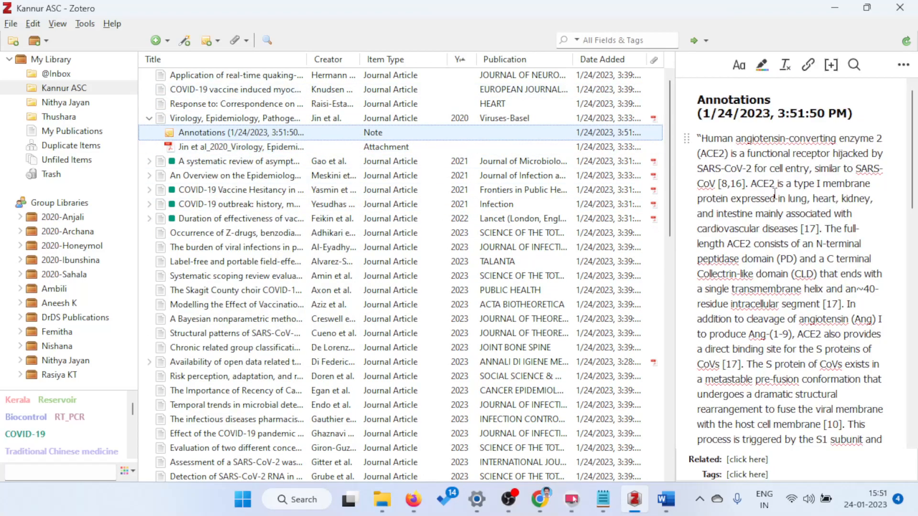
scroll(774, 192, down, 10)
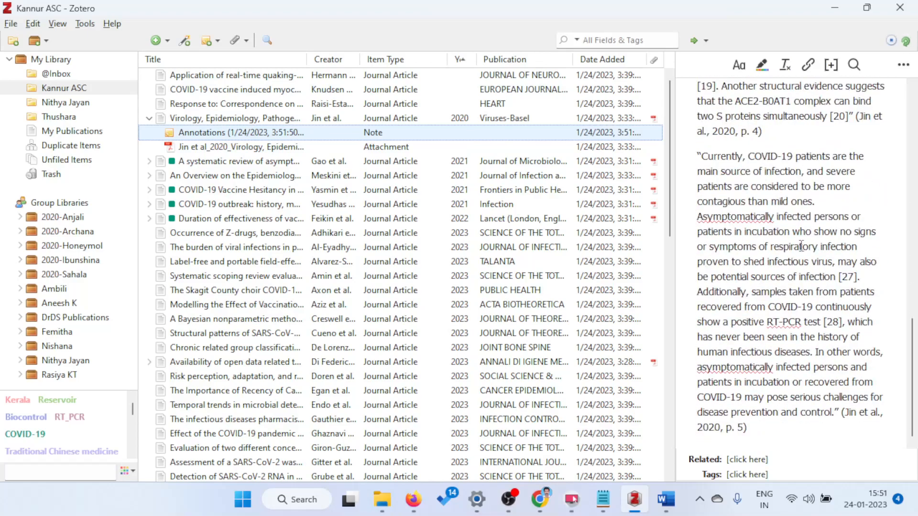
scroll(775, 192, up, 6)
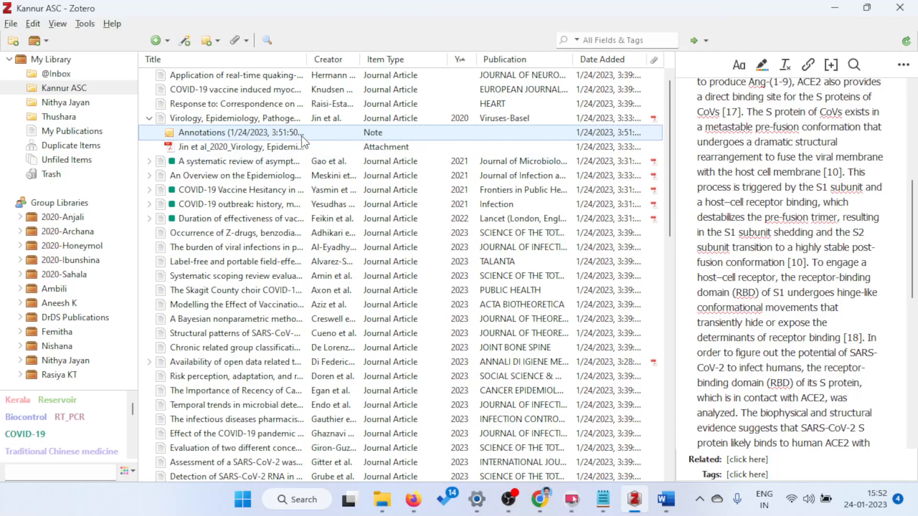
Step: Move the annotations note under the article to the trash
click(224, 147)
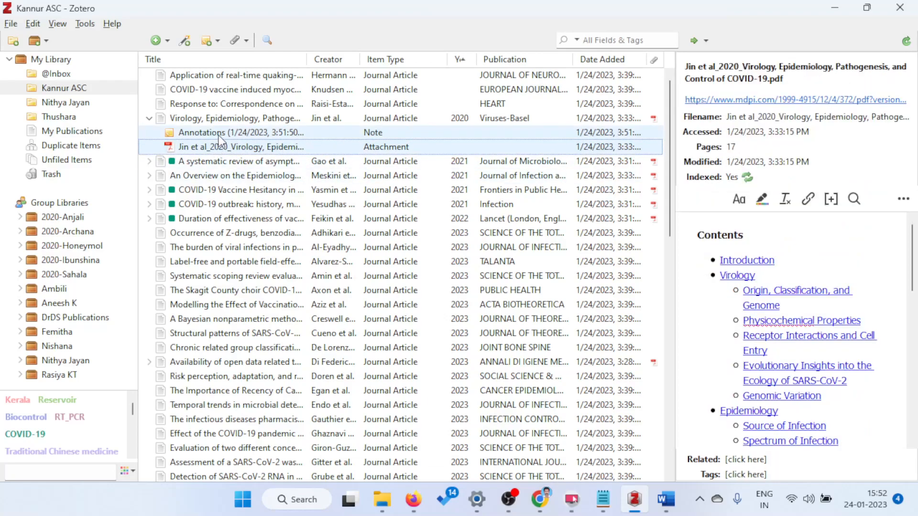
click(220, 136)
right_click(220, 138)
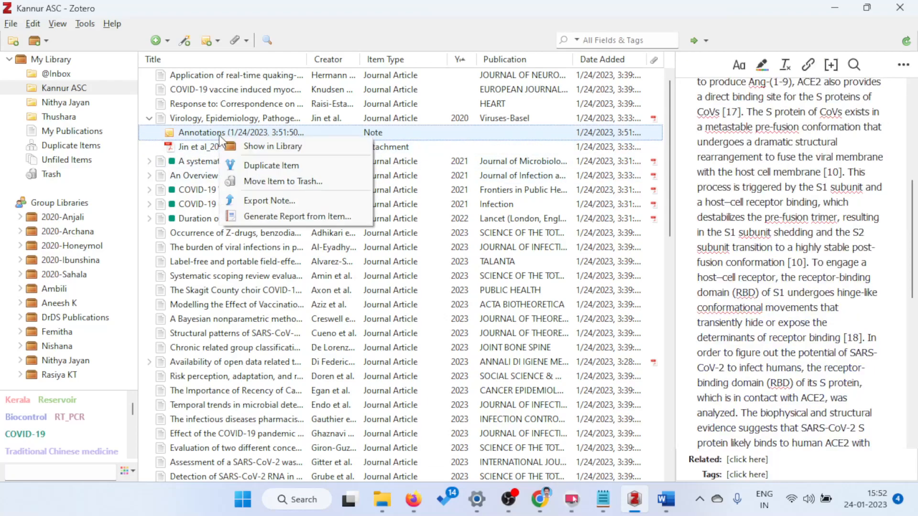
click(262, 181)
click(425, 264)
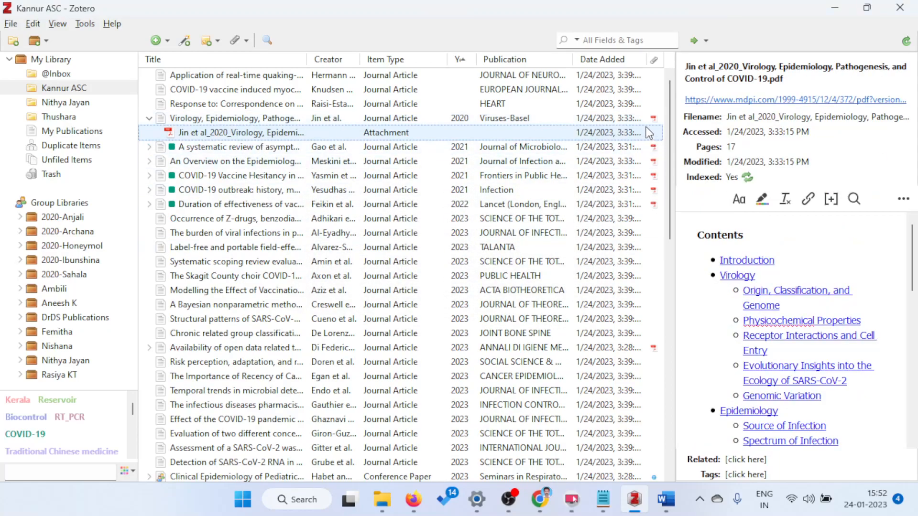
Step: Reopen the article's PDF attachment, look over the highlighted passages on pages 4 and 5, and close the PDF
click(149, 118)
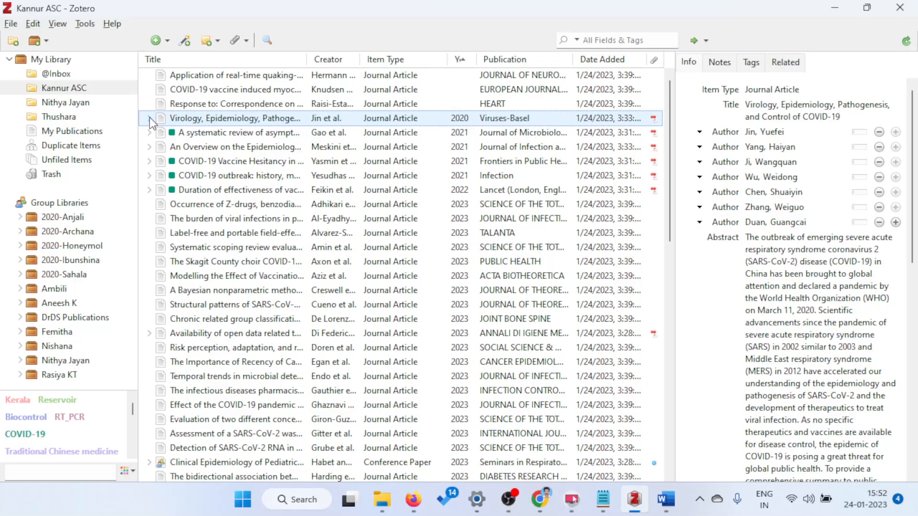
click(150, 119)
click(209, 133)
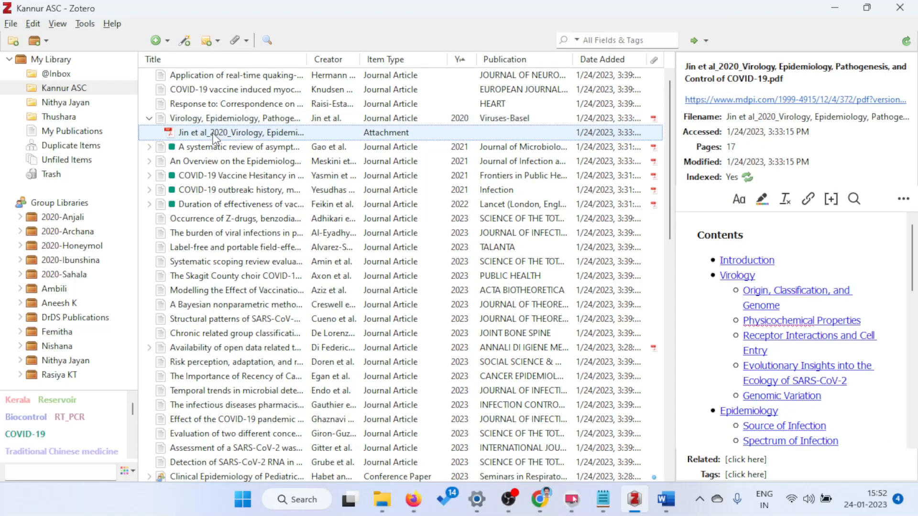
double_click(213, 135)
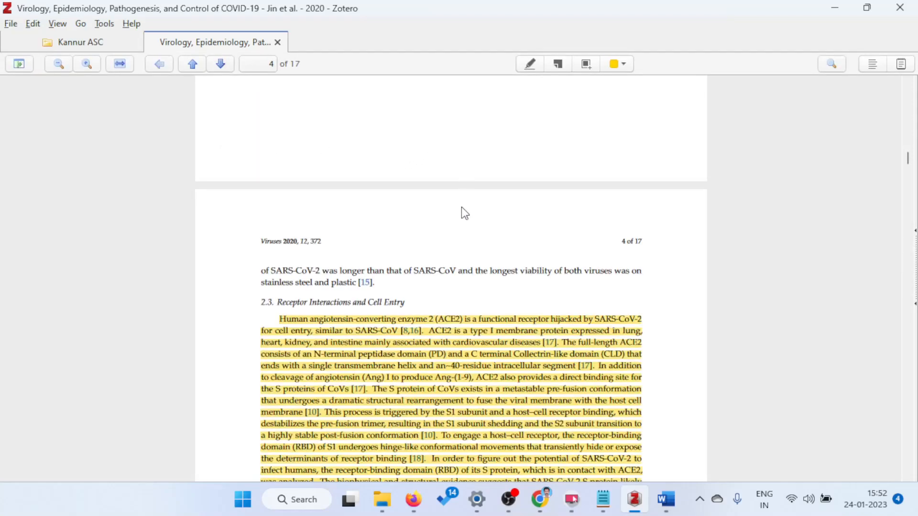
scroll(462, 210, down, 3)
scroll(411, 316, down, 6)
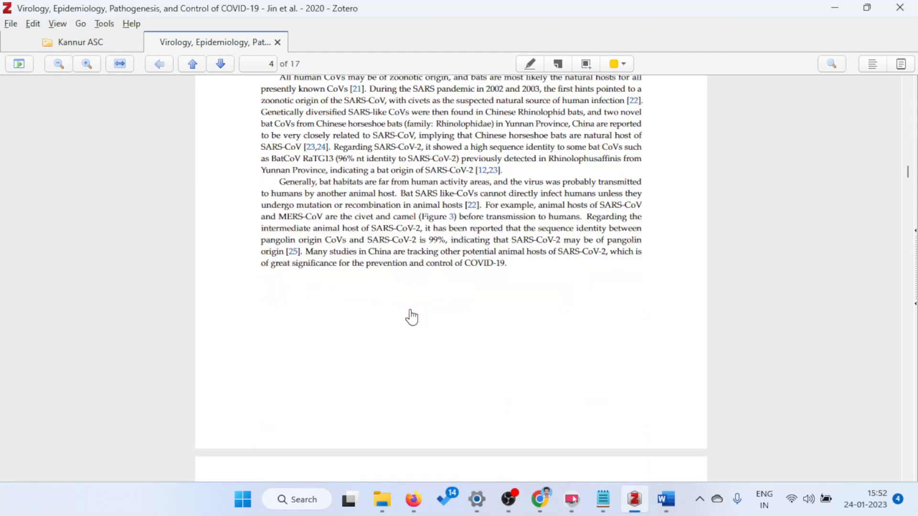
scroll(411, 317, up, 2)
scroll(478, 287, up, 6)
scroll(472, 288, down, 15)
scroll(378, 244, down, 10)
scroll(397, 254, up, 15)
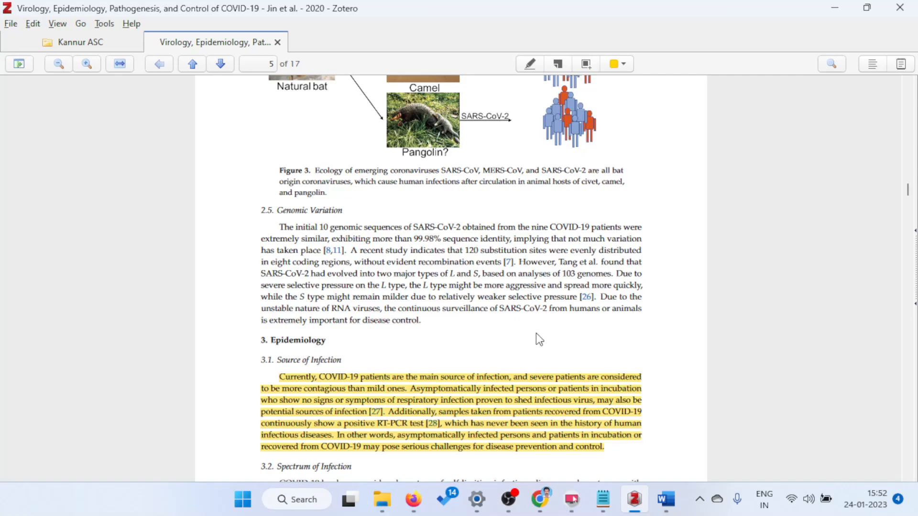
scroll(535, 334, down, 20)
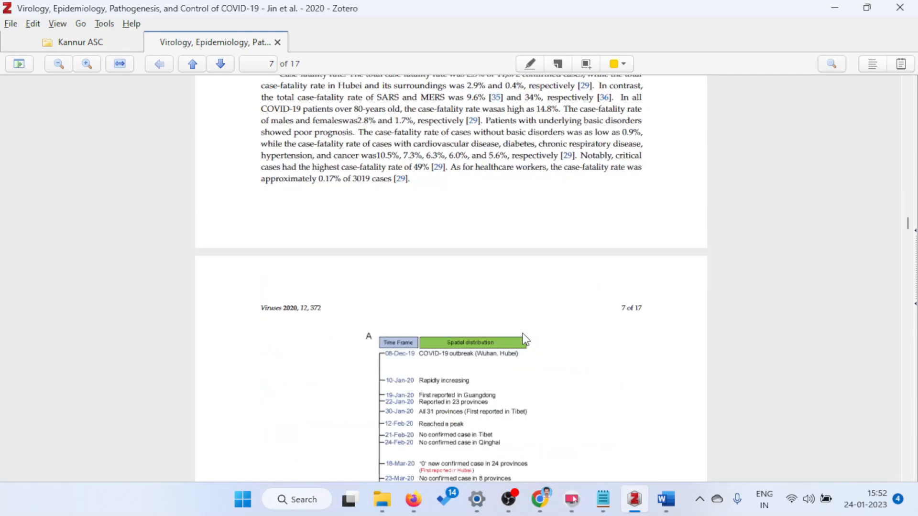
scroll(526, 339, down, 6)
scroll(486, 281, up, 6)
click(277, 42)
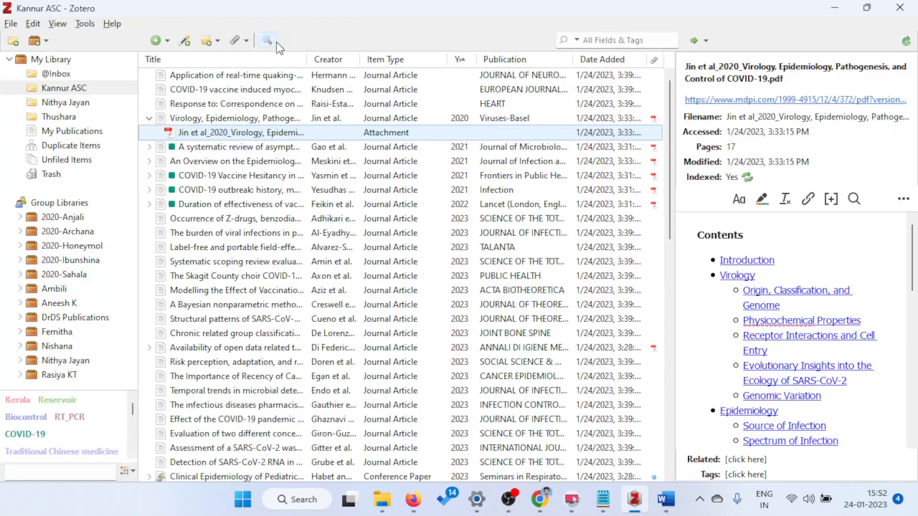
Step: Add a new note from the PDF attachment's annotations and review both quoted passages with their citations
right_click(261, 140)
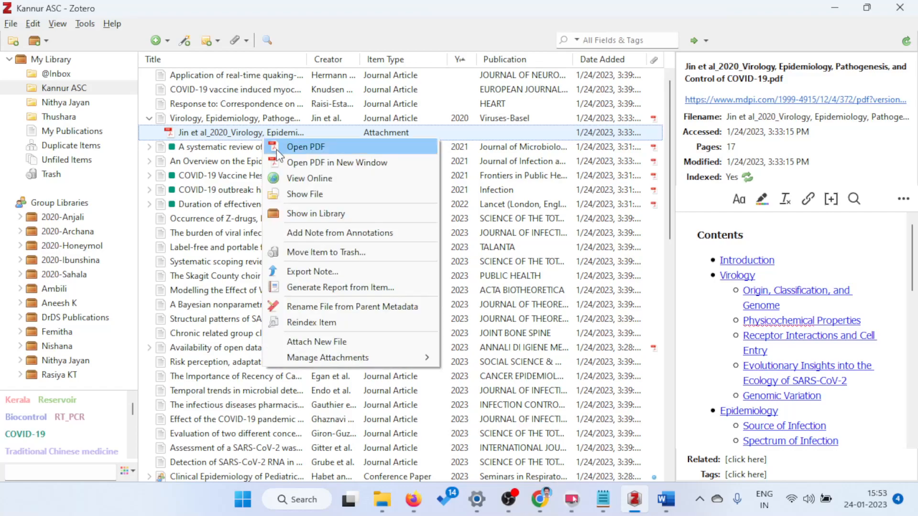
click(317, 234)
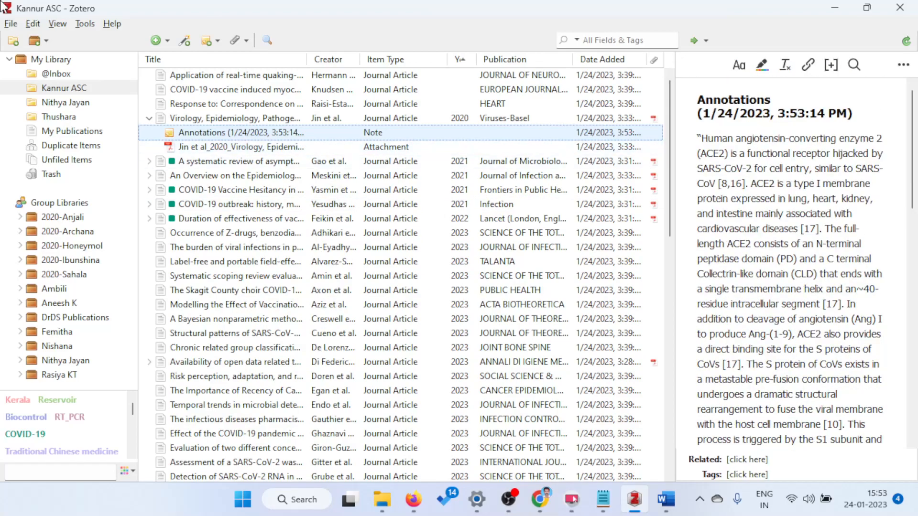
click(807, 135)
scroll(809, 234, down, 10)
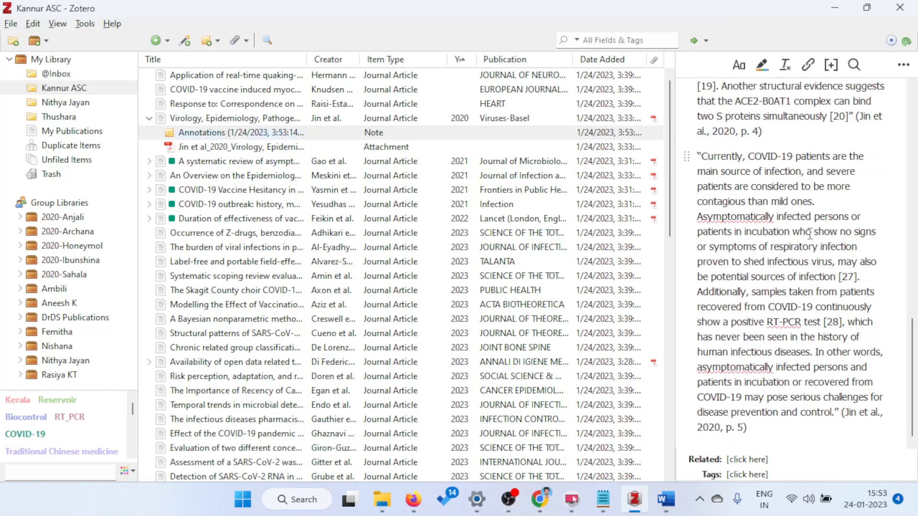
scroll(809, 234, up, 6)
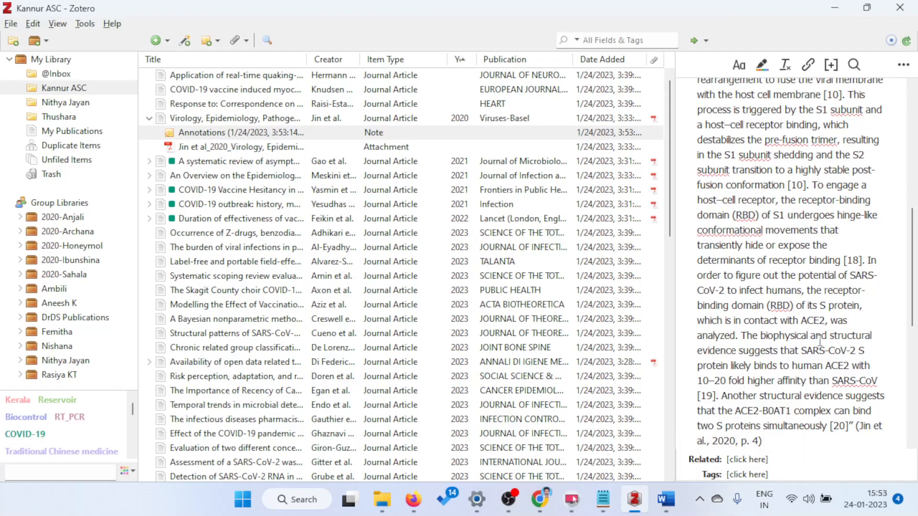
Step: Copy the entire content of the annotations note and paste it into the blank Word document
click(769, 440)
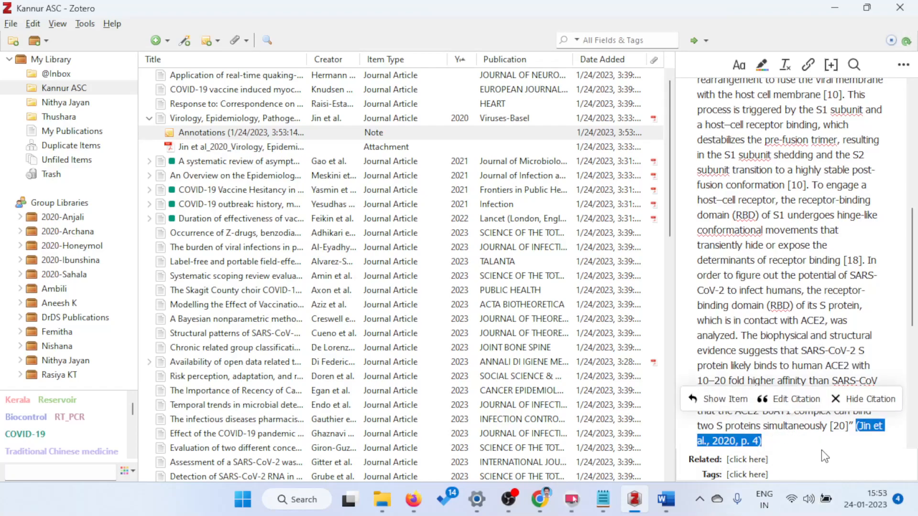
key(ctrl+a)
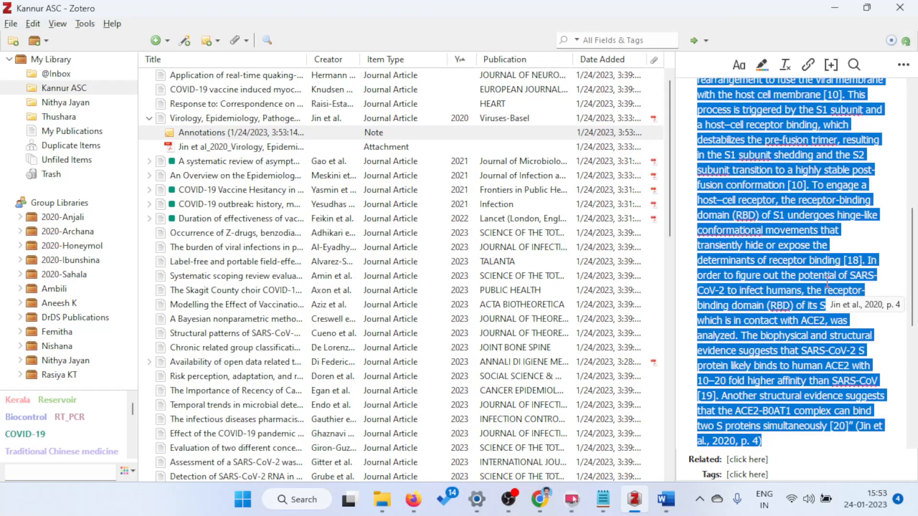
click(666, 500)
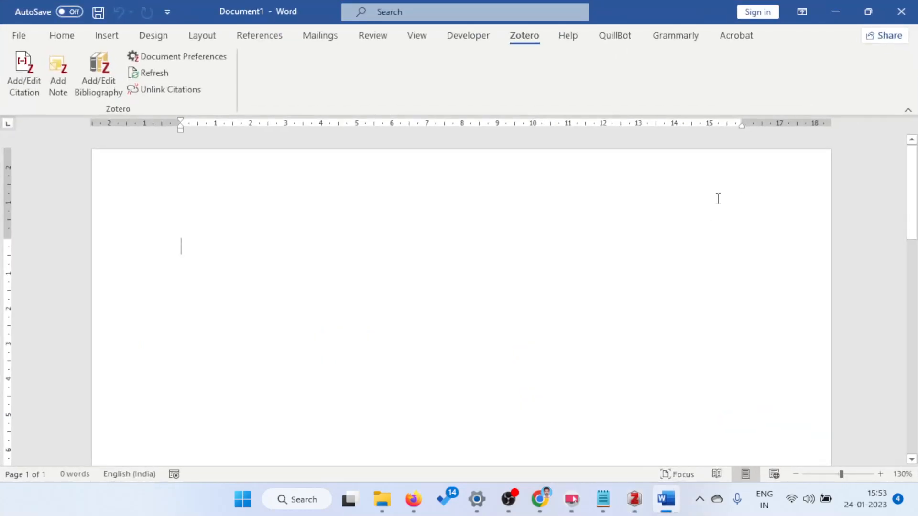
key(ctrl+v)
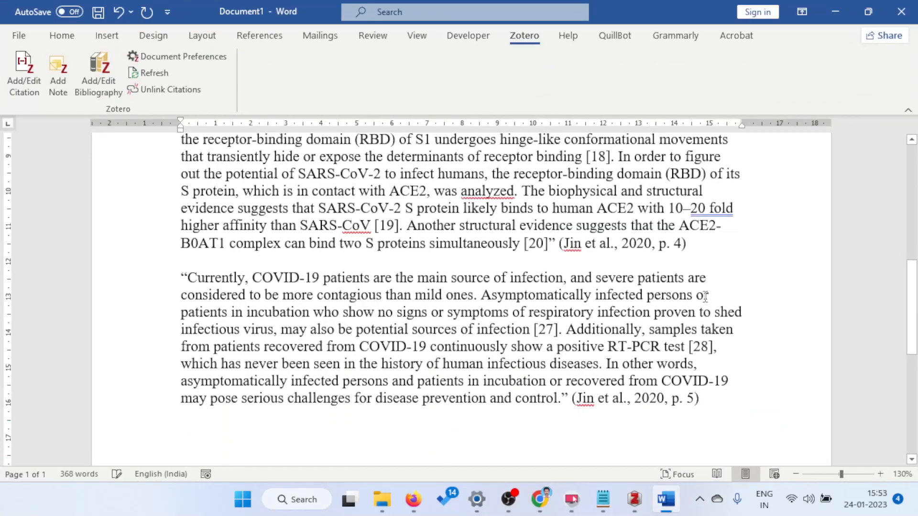
Step: Justify all the pasted annotation text in the document
key(ctrl+a)
key(ctrl+j)
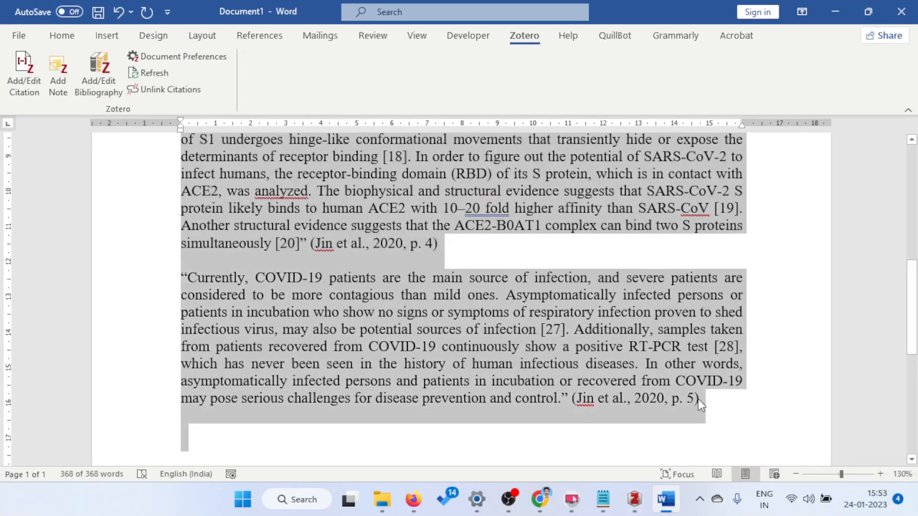
click(655, 249)
scroll(636, 248, up, 8)
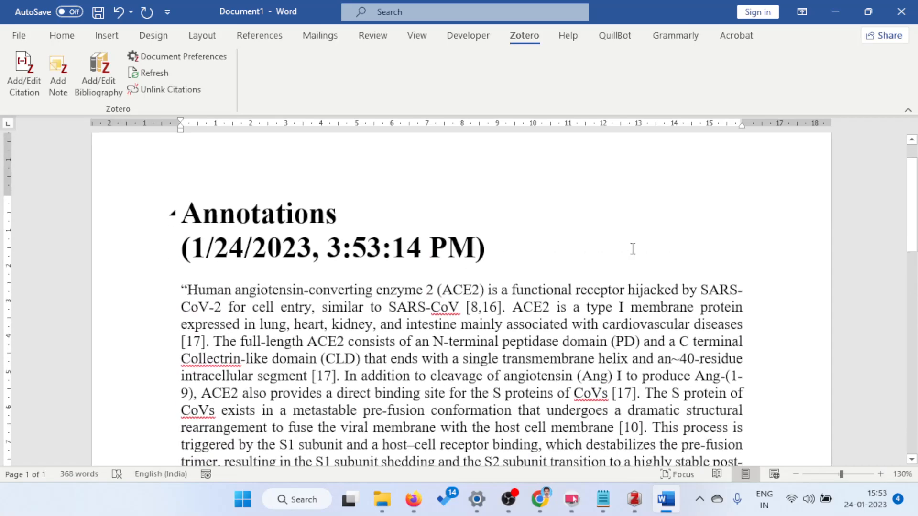
Step: Review the pasted annotations at 80% zoom and select the in-text citation that ends the first passage
ctrl+scroll(632, 249, down, 5)
scroll(624, 273, down, 2)
scroll(624, 272, down, 1)
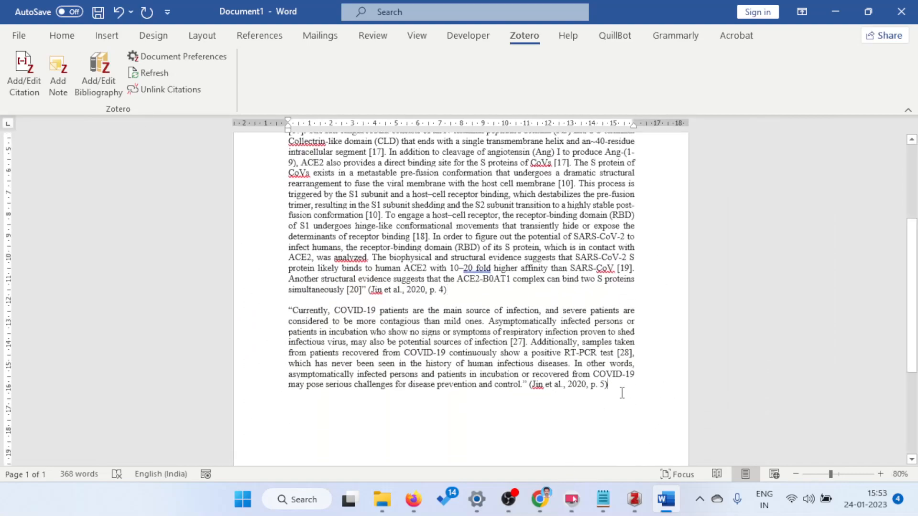
scroll(341, 310, up, 4)
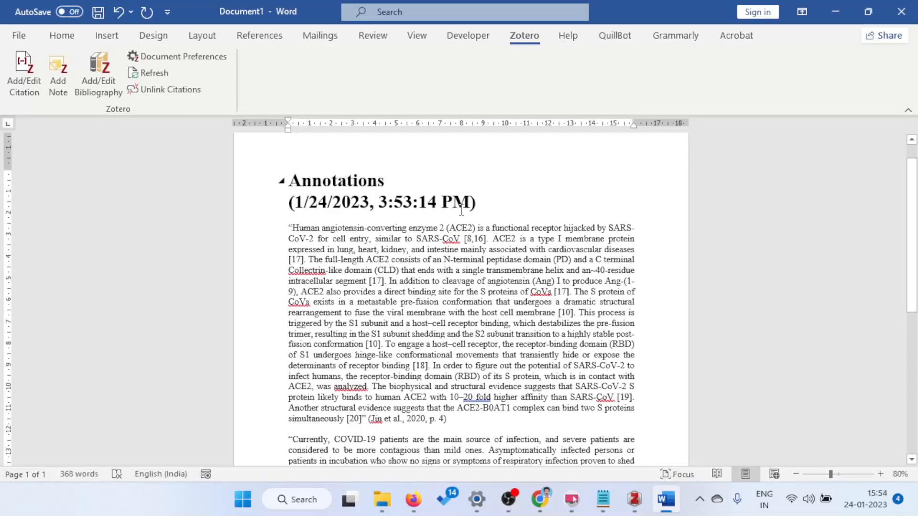
scroll(430, 382, down, 2)
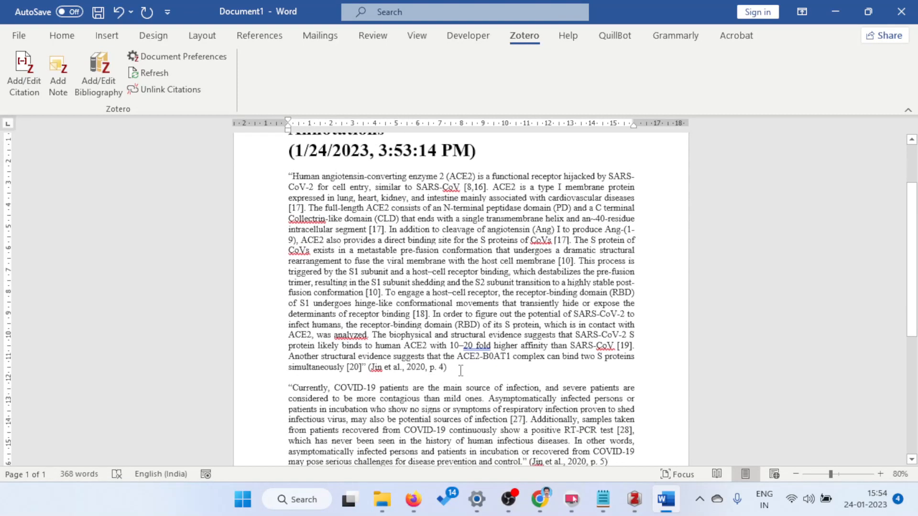
drag(447, 368, 370, 371)
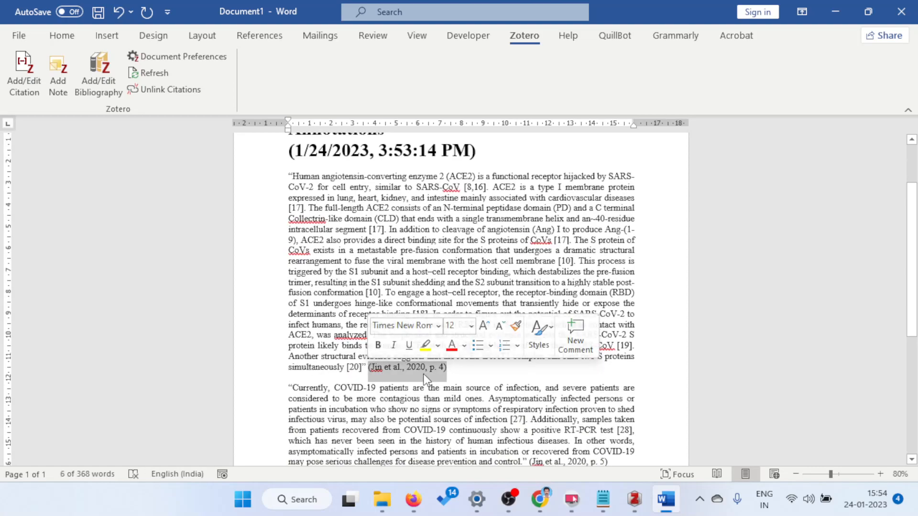
Step: Examine the first quoted passage and its closing in-text citation by selecting each of them in turn
click(451, 373)
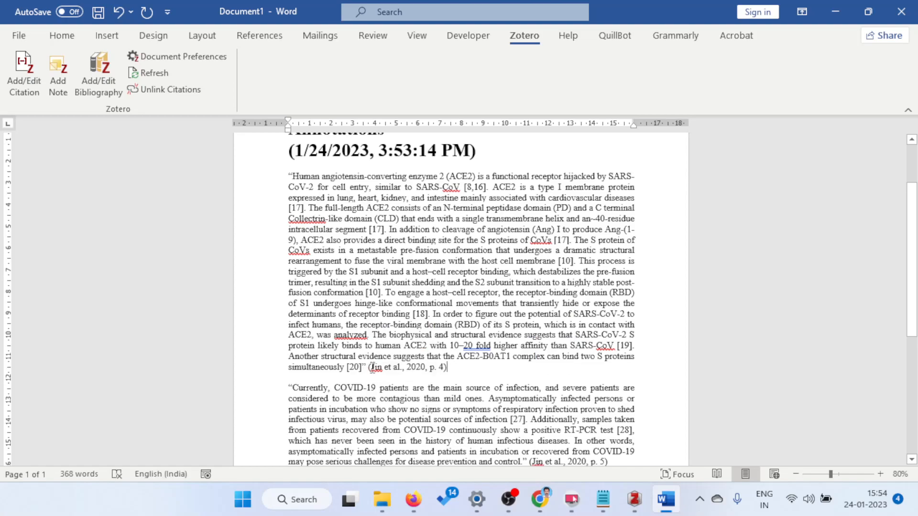
drag(450, 372, 367, 372)
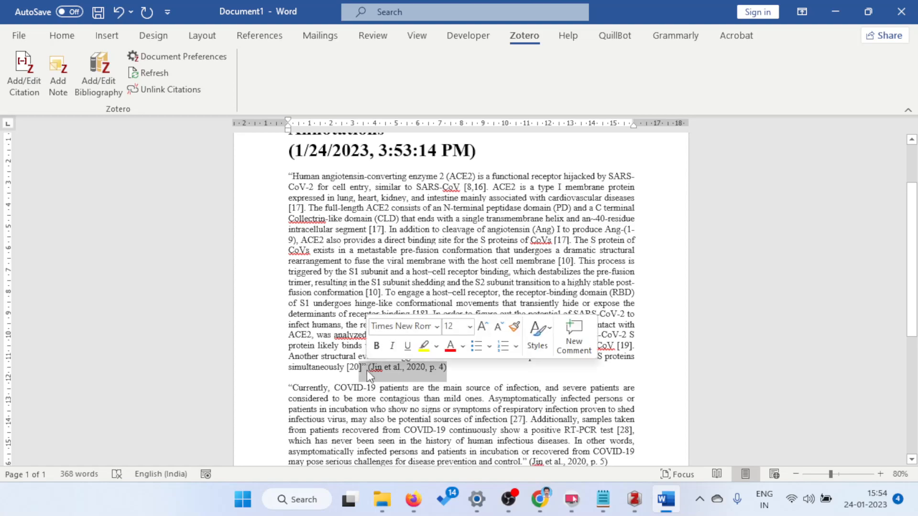
drag(289, 176, 365, 368)
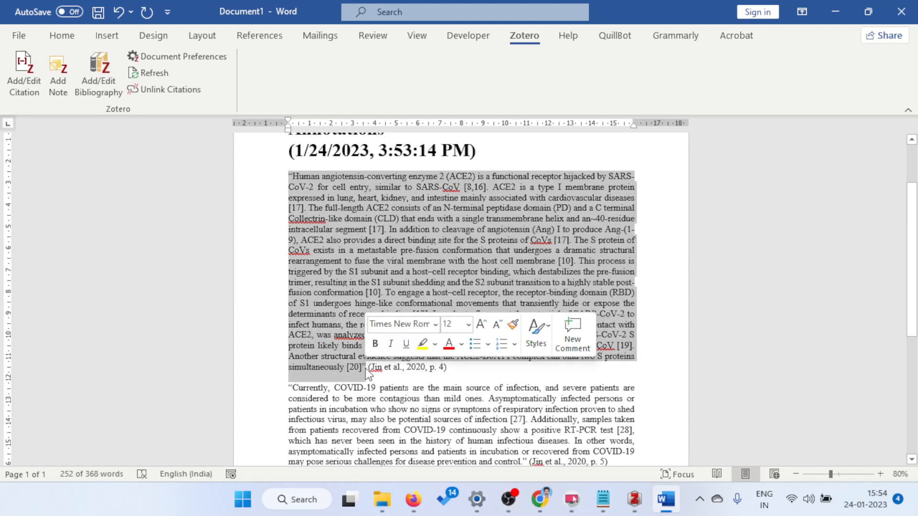
click(404, 367)
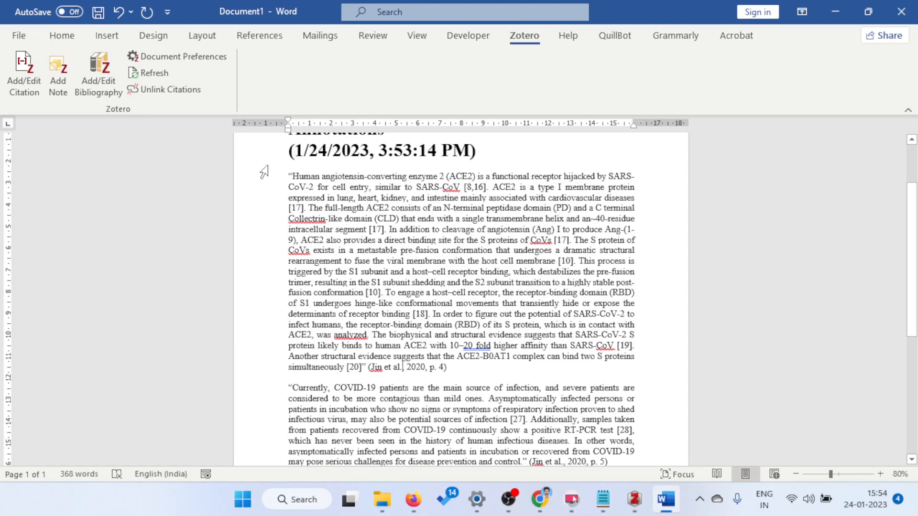
drag(289, 175, 346, 367)
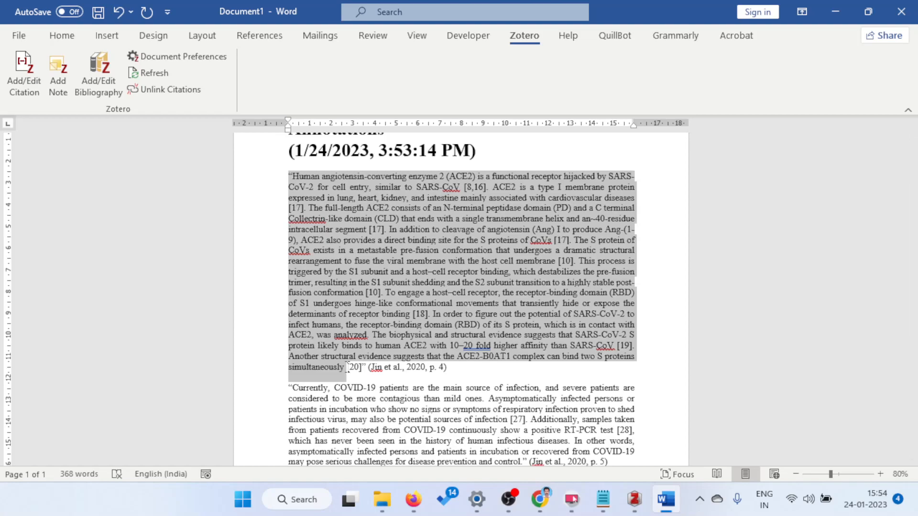
drag(346, 367, 347, 368)
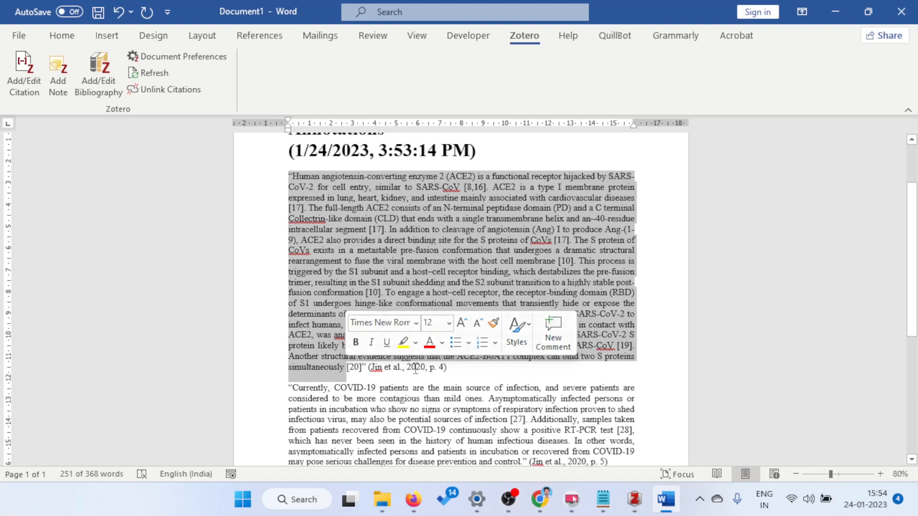
click(457, 367)
drag(456, 367, 369, 374)
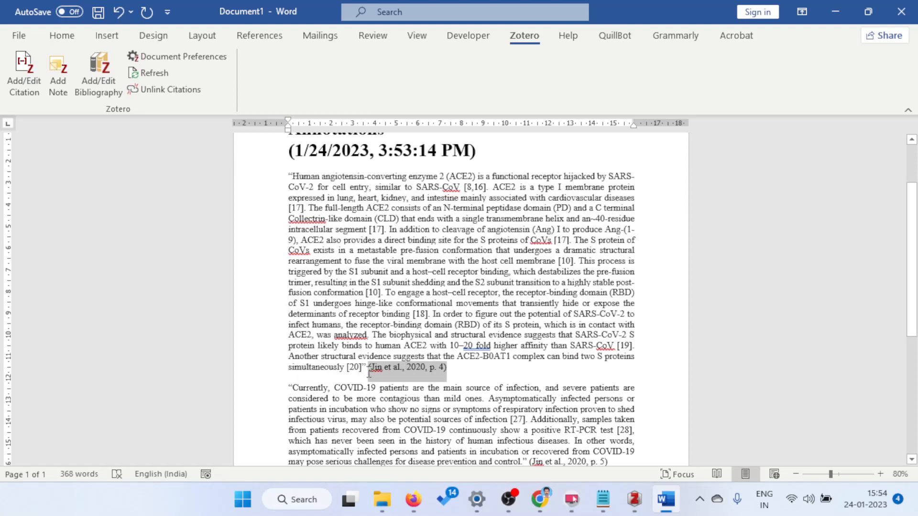
drag(369, 373, 368, 373)
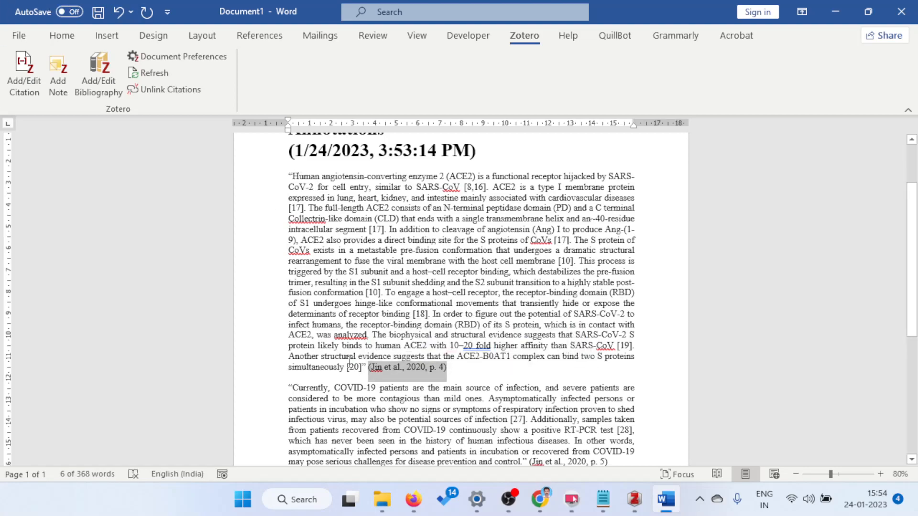
Step: Delete the first passage's text between "CoVs [17]." and its citation, and colour the remaining quotation red, leaving out the citation
drag(366, 369, 580, 238)
key(Delete)
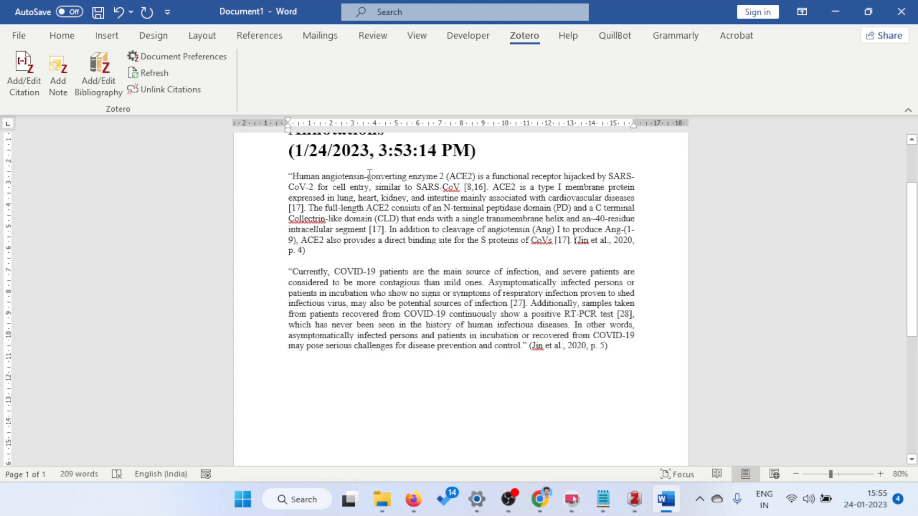
drag(289, 176, 572, 241)
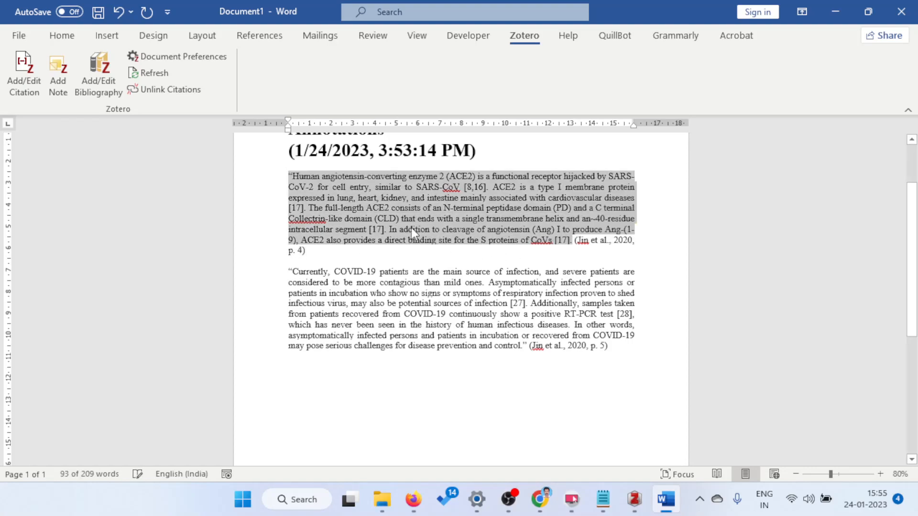
click(62, 36)
click(245, 86)
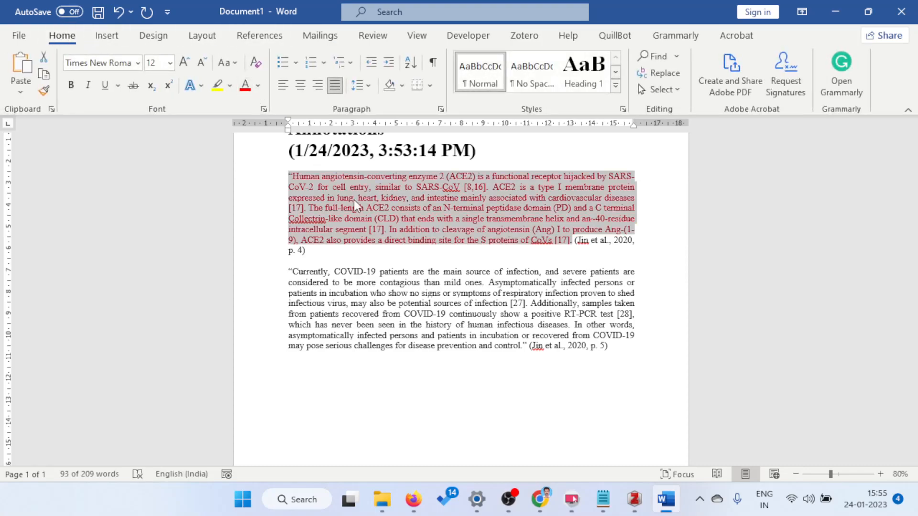
click(609, 253)
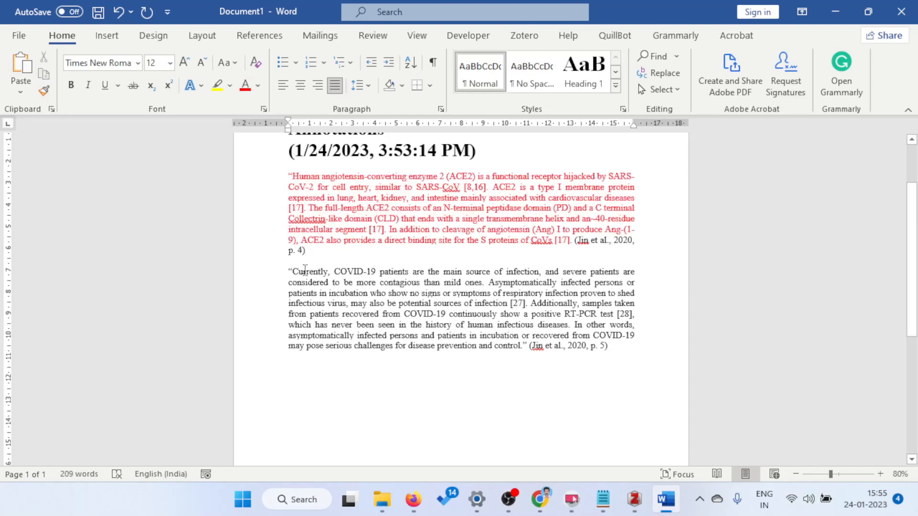
Step: Delete the second passage's opening sentences through "infection [27]." and colour the remaining quotation red, leaving out the citation
drag(288, 273, 533, 300)
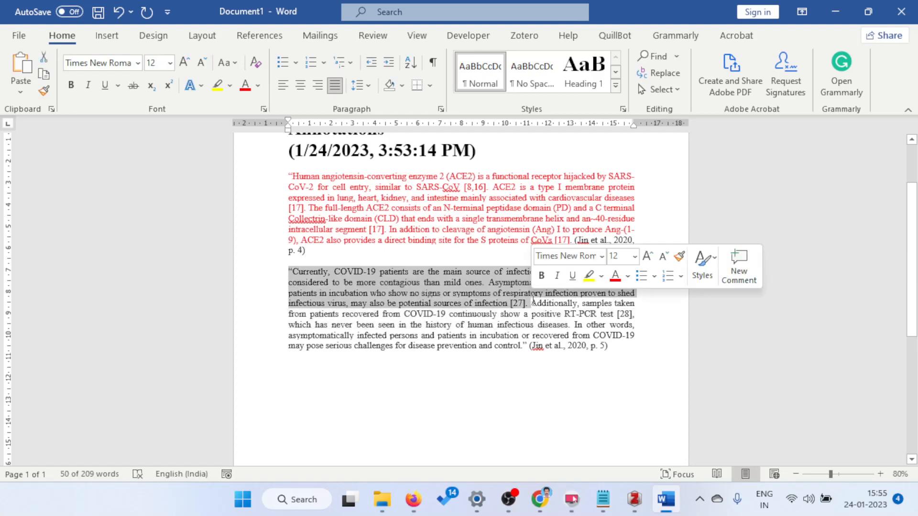
key(Delete)
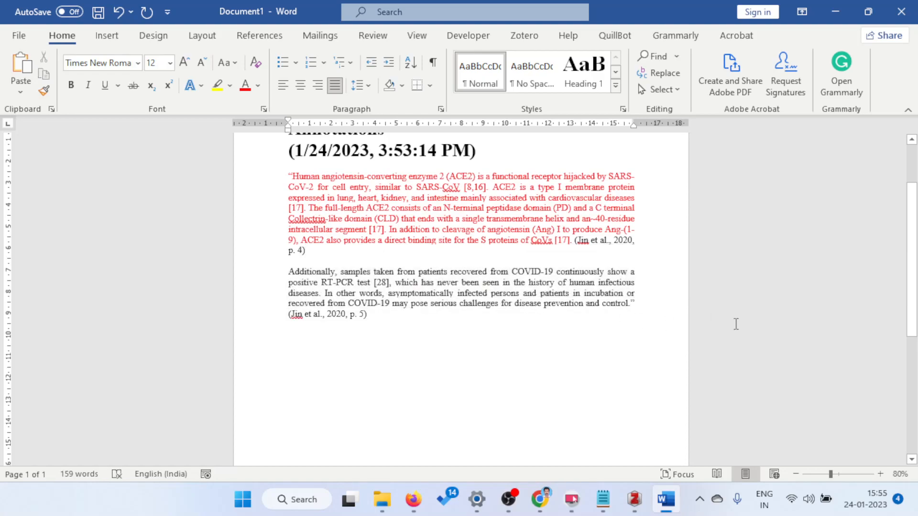
drag(638, 309, 294, 273)
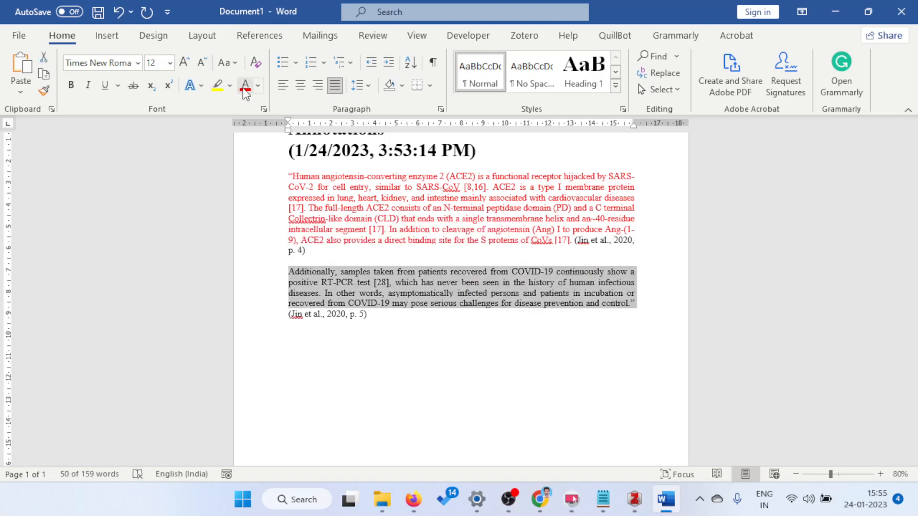
click(472, 313)
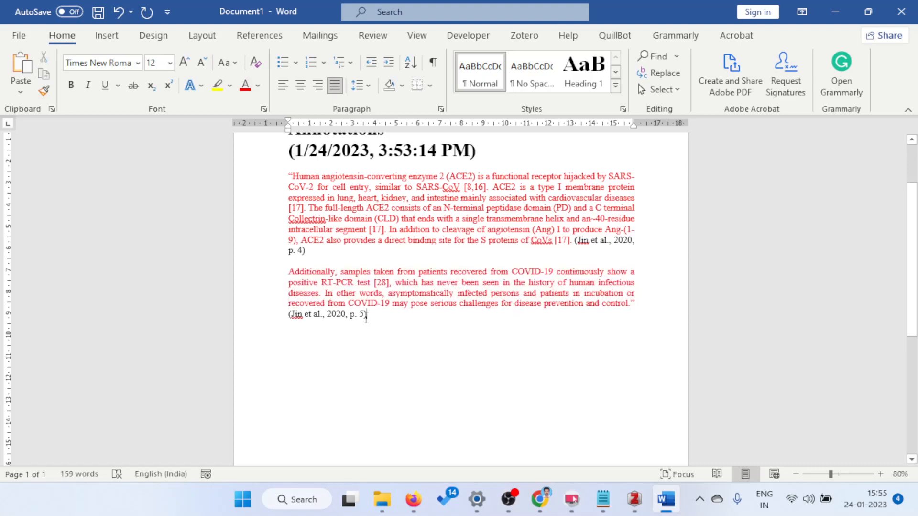
Step: Add a bold "References" heading below the second passage, with a new line under it
key(Return)
key(Return)
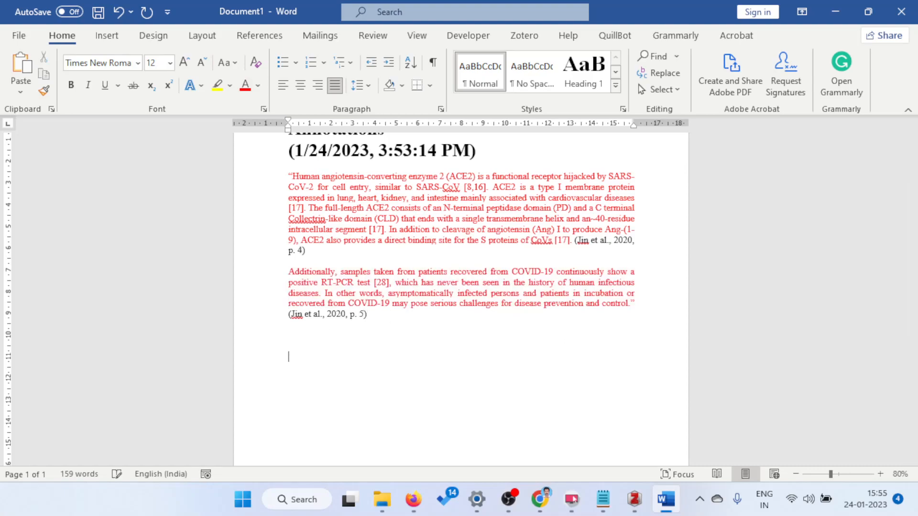
text(References)
key(shift+Home)
key(ctrl+b)
click(345, 372)
key(Return)
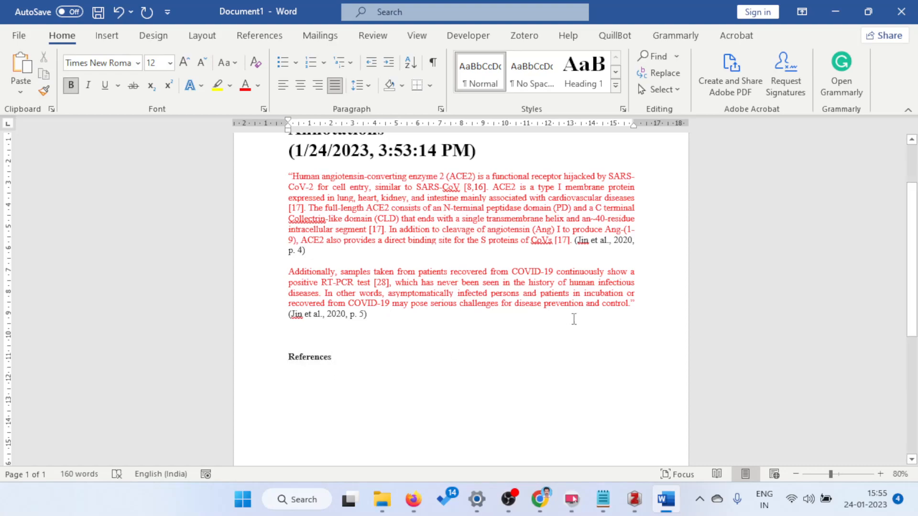
Step: Replace the Annotations date heading at the start of the document with "Introduction"
scroll(459, 198, up, 3)
double_click(266, 205)
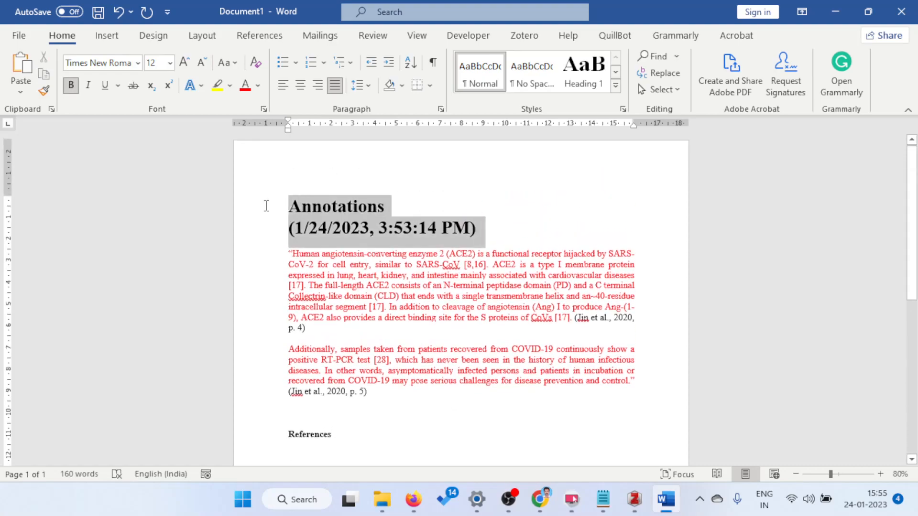
text(Im)
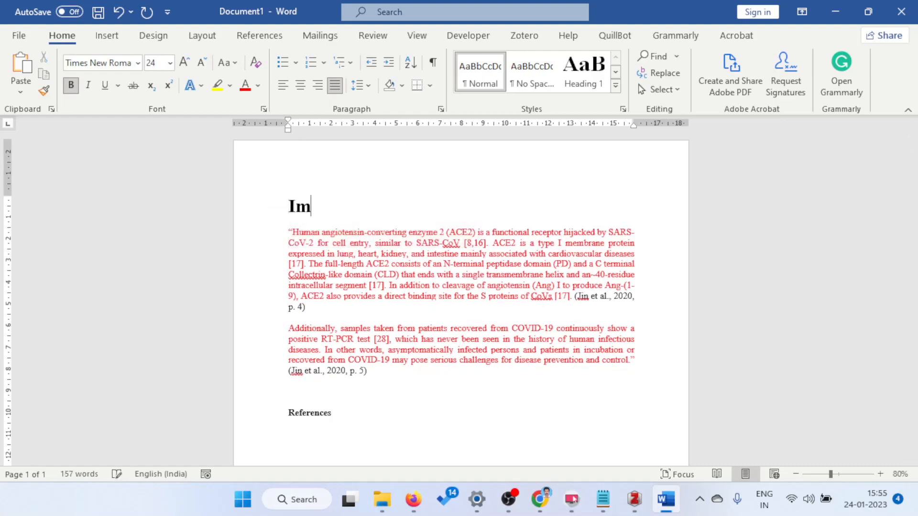
key(BackSpace)
text(ntroduction)
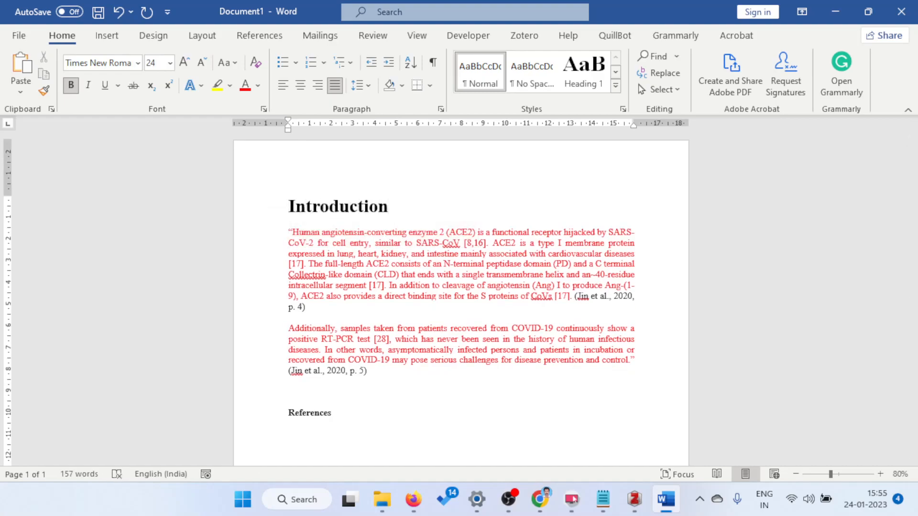
click(406, 390)
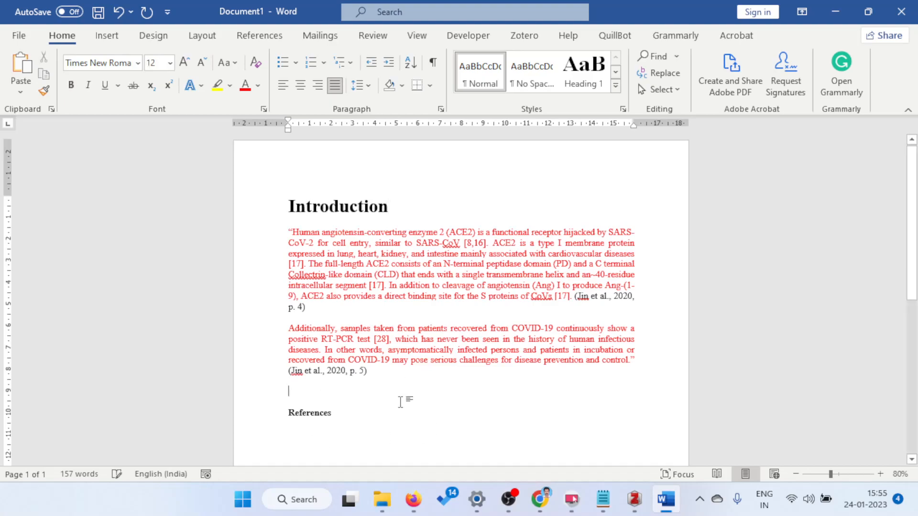
Step: Enlarge the "References" heading to 15 pt and start a new line below it
drag(357, 421, 287, 420)
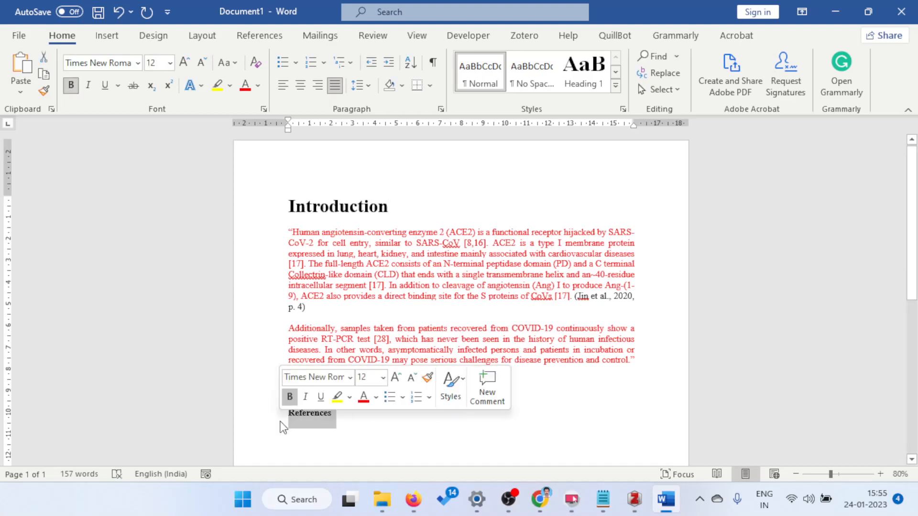
key(ctrl+])
key(ctrl+])
key(ctrl+])
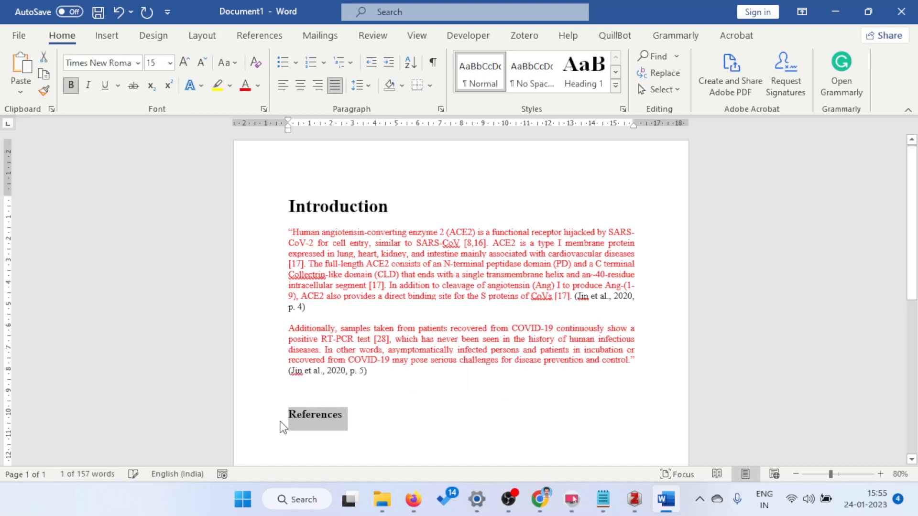
click(506, 424)
key(Return)
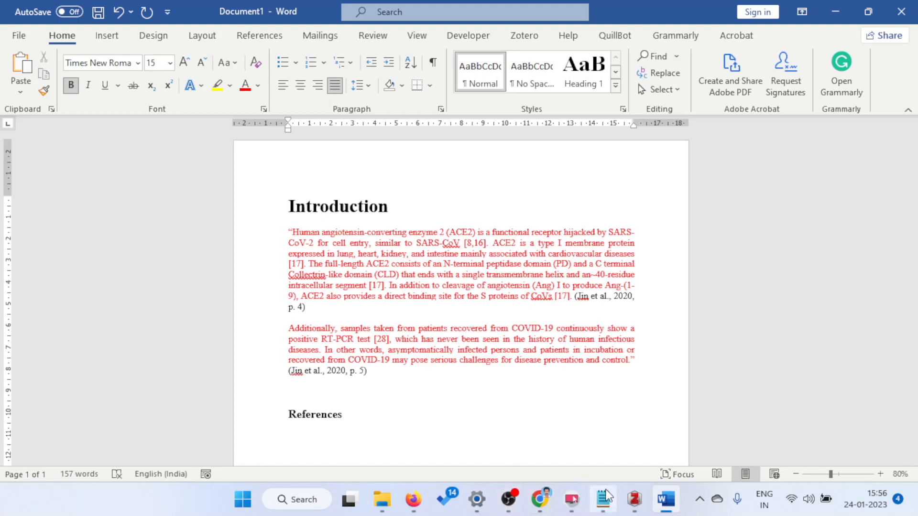
Step: Switch to Zotero and open the PDF attachment of "COVID-19 Vaccine Hesitancy in the United States"
click(634, 500)
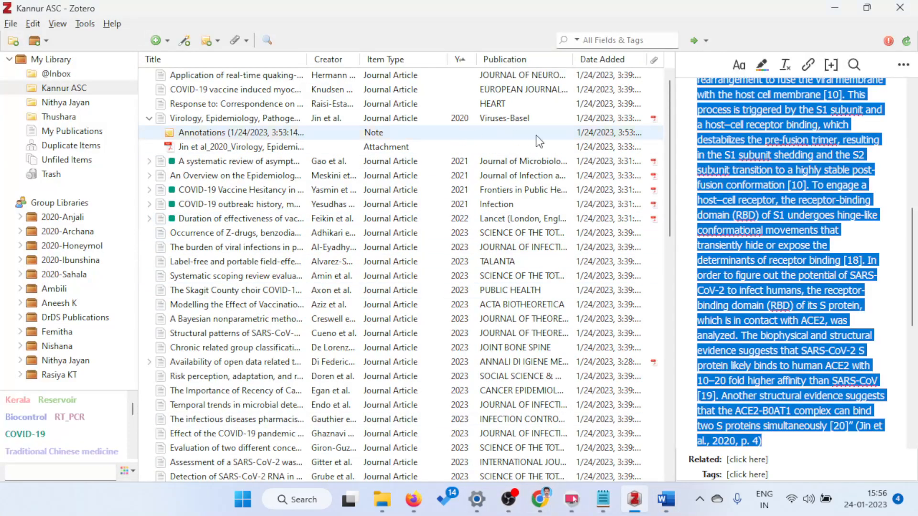
click(150, 190)
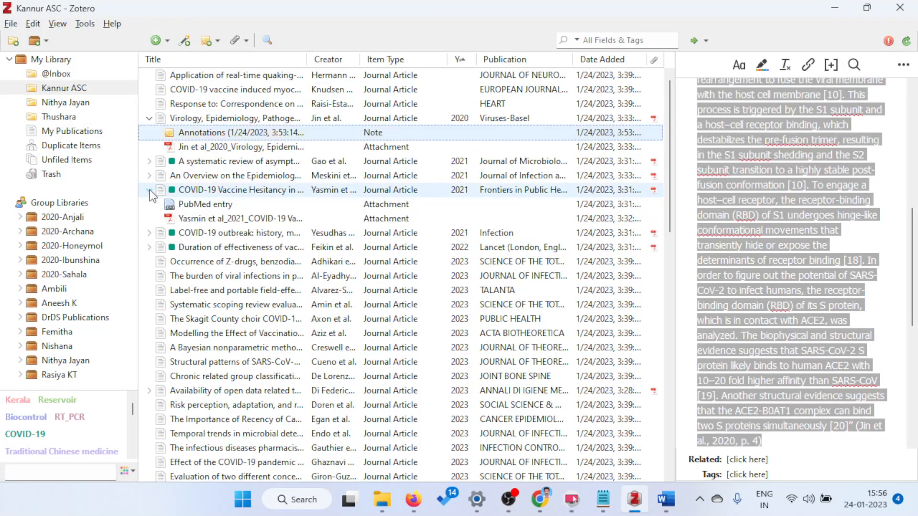
click(234, 220)
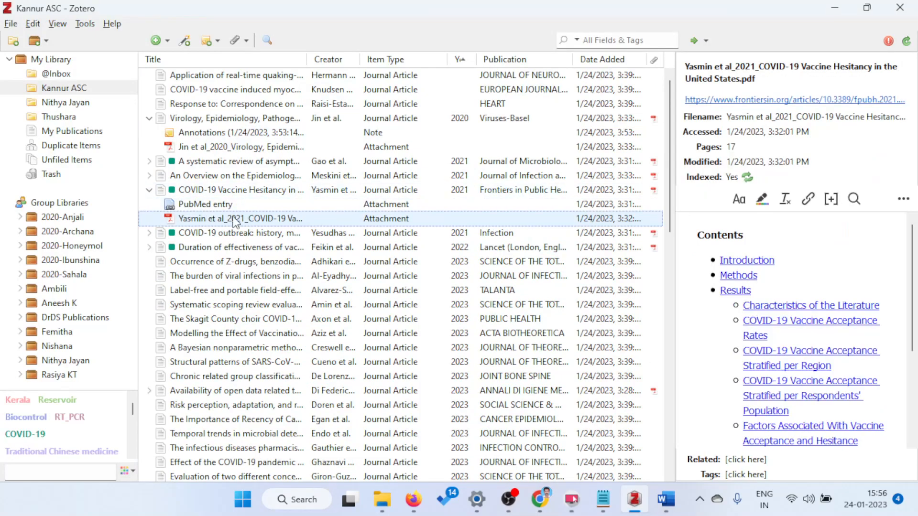
double_click(264, 218)
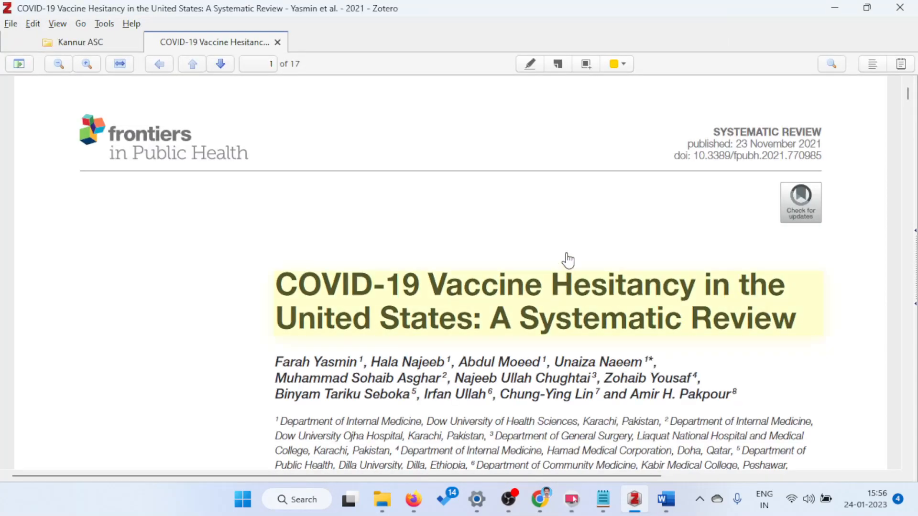
Step: Highlight in yellow the page 10 passage from "Three surveys were carried out" to "toward the vaccine by pregnant women"
scroll(526, 229, down, 15)
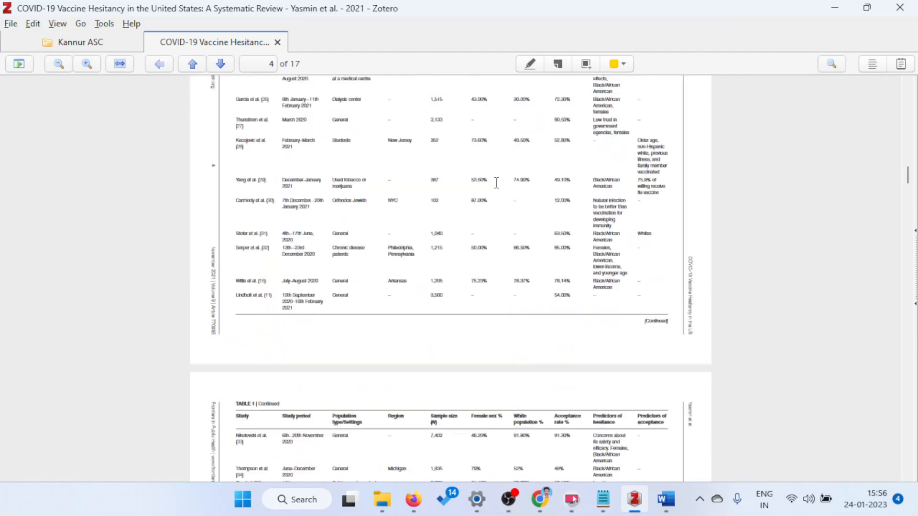
scroll(496, 183, down, 20)
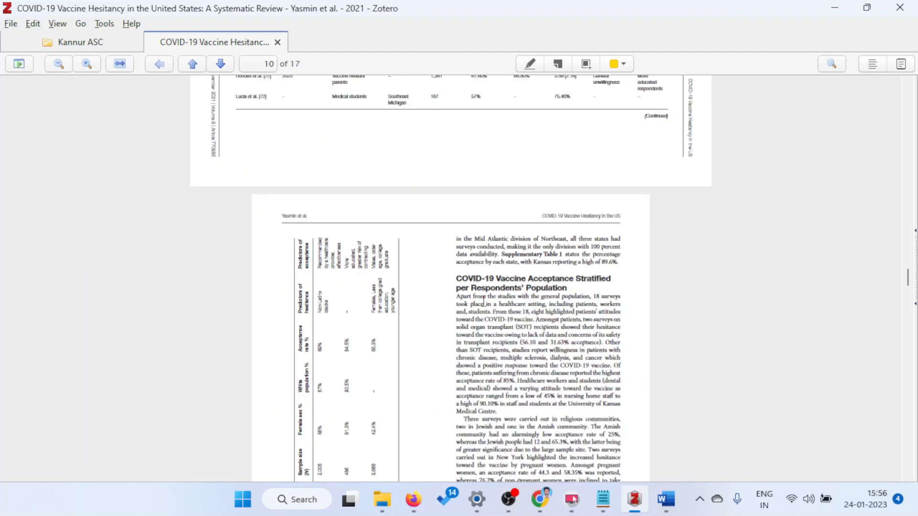
scroll(589, 248, up, 6)
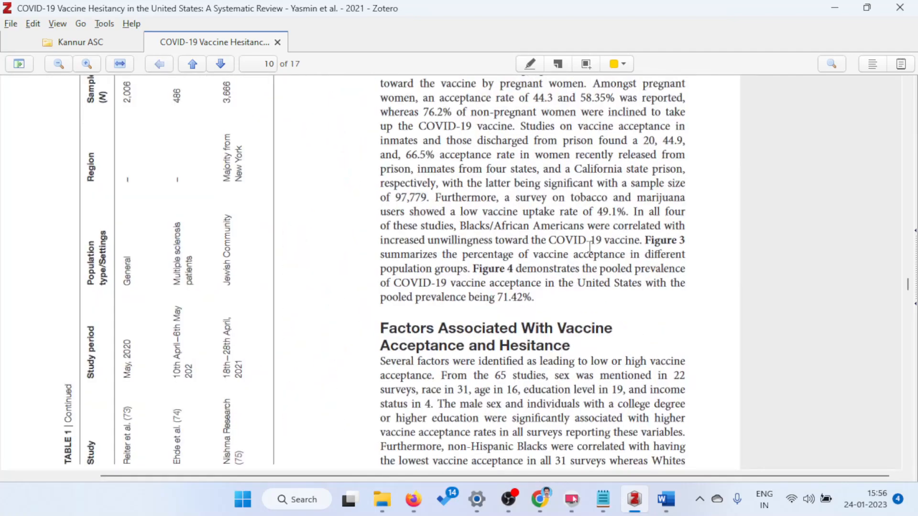
scroll(563, 251, up, 6)
scroll(457, 234, down, 3)
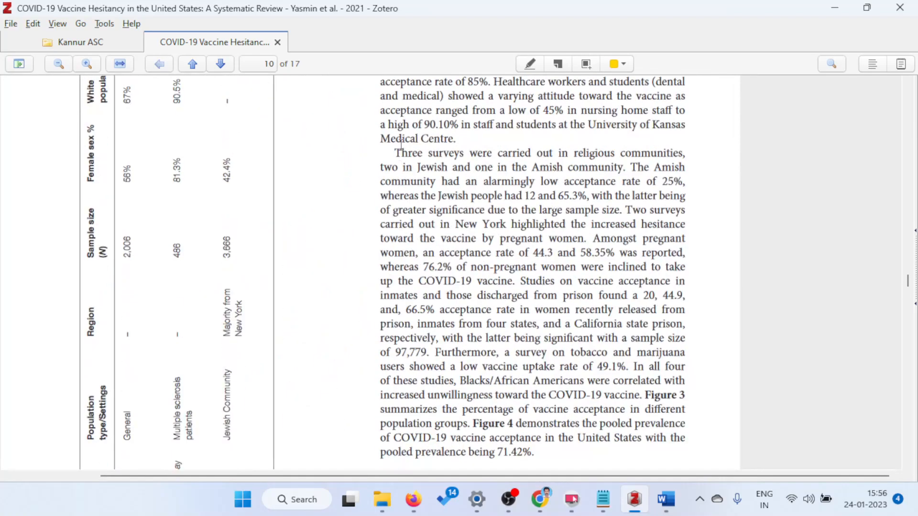
mouse_move(396, 153)
mouse_down()
mouse_move(531, 243)
mouse_move(597, 325)
mouse_move(551, 304)
mouse_move(621, 297)
mouse_move(608, 283)
mouse_move(621, 272)
mouse_move(610, 286)
mouse_move(515, 295)
mouse_move(633, 289)
mouse_move(595, 311)
mouse_move(562, 282)
mouse_move(588, 246)
mouse_up()
click(534, 64)
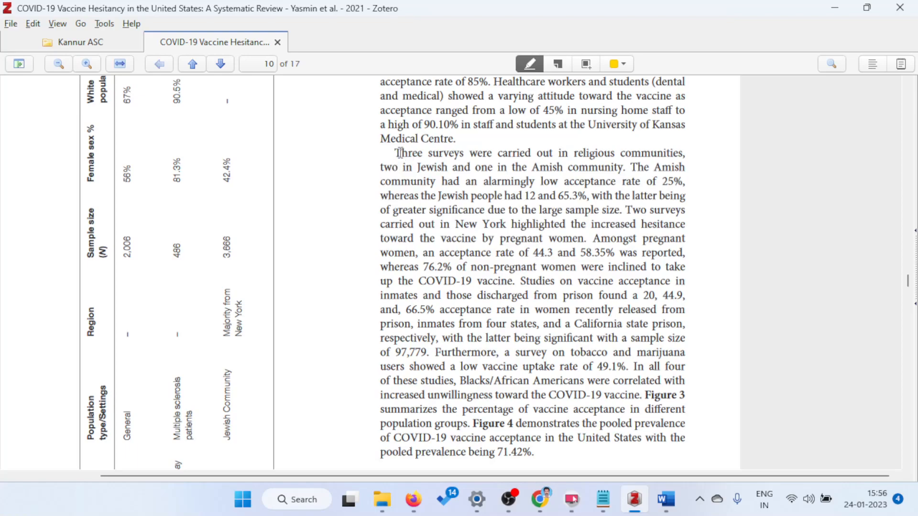
drag(399, 156, 584, 241)
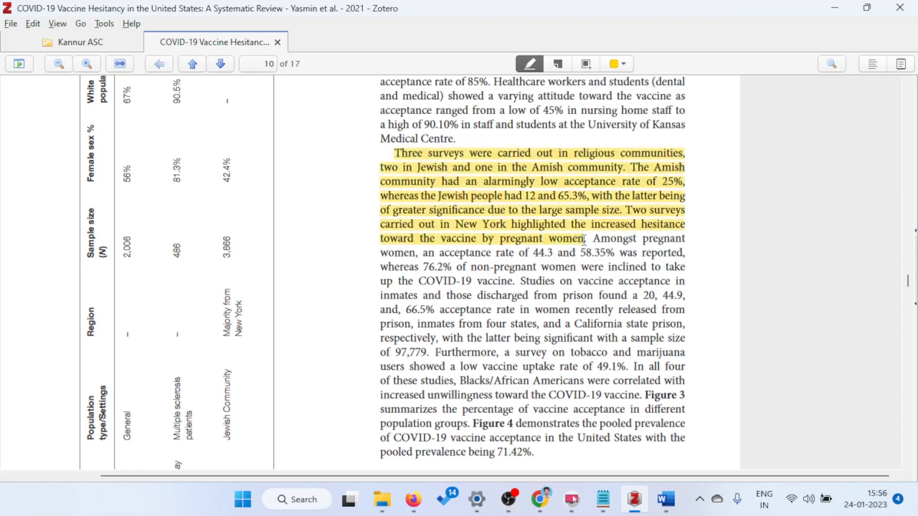
Step: Highlight in yellow the page 13 paragraph from "Thirty-three studies from a pool of 62" to "any available vaccines (18)"
scroll(577, 246, down, 15)
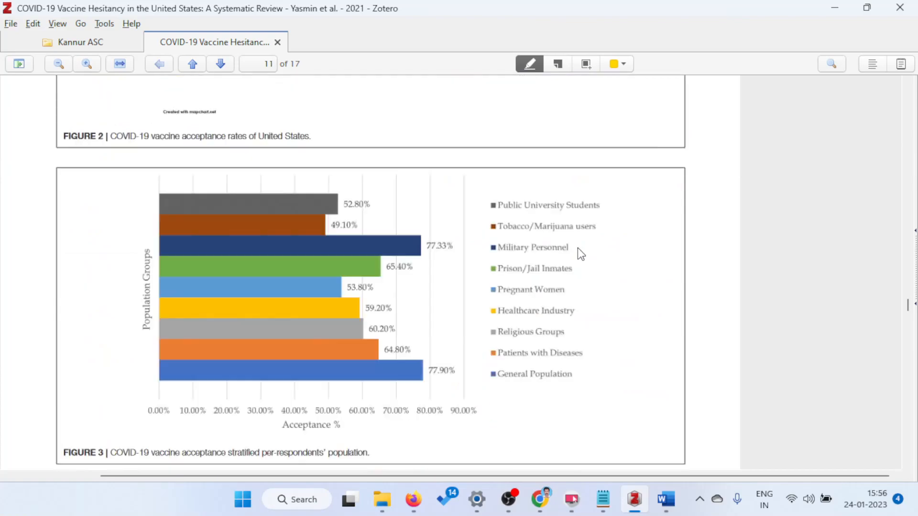
scroll(577, 247, down, 8)
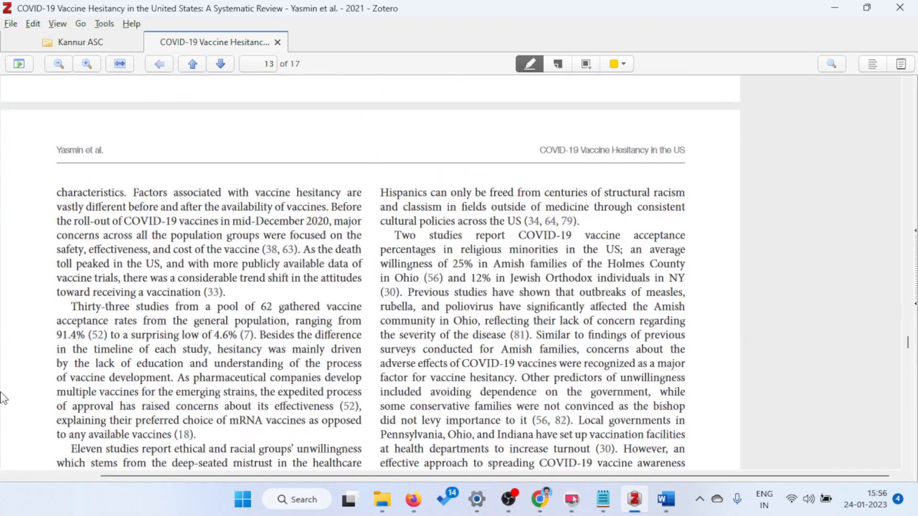
drag(71, 306, 195, 435)
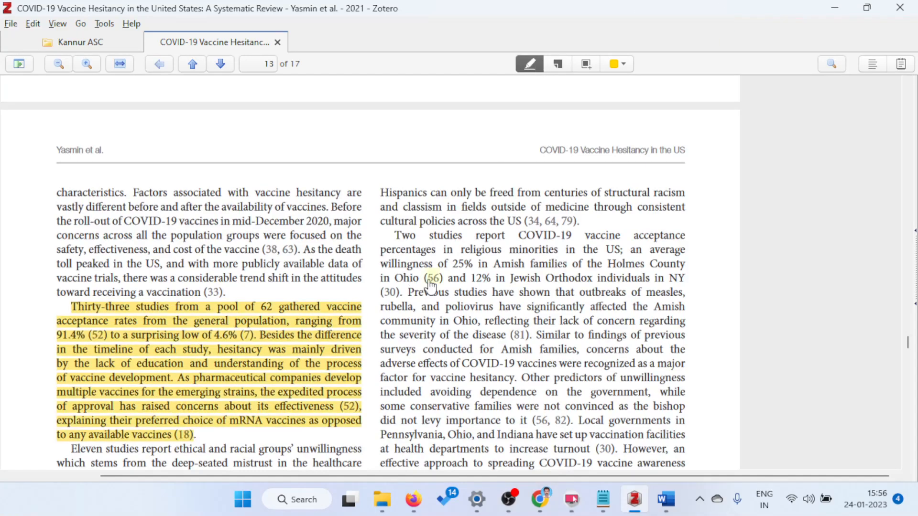
Step: Close the PDF and add a note from the annotations of the "COVID-19 Vaccine Hesitancy in the United States" attachment
click(281, 44)
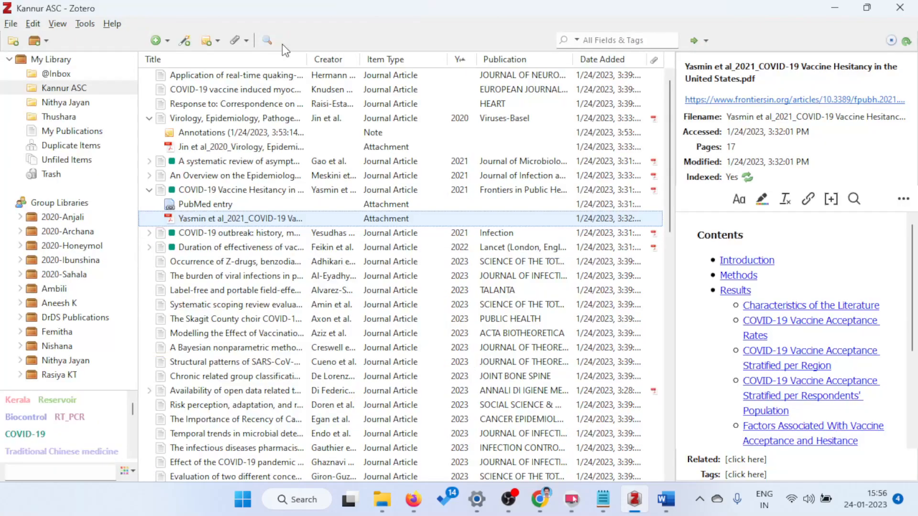
right_click(234, 219)
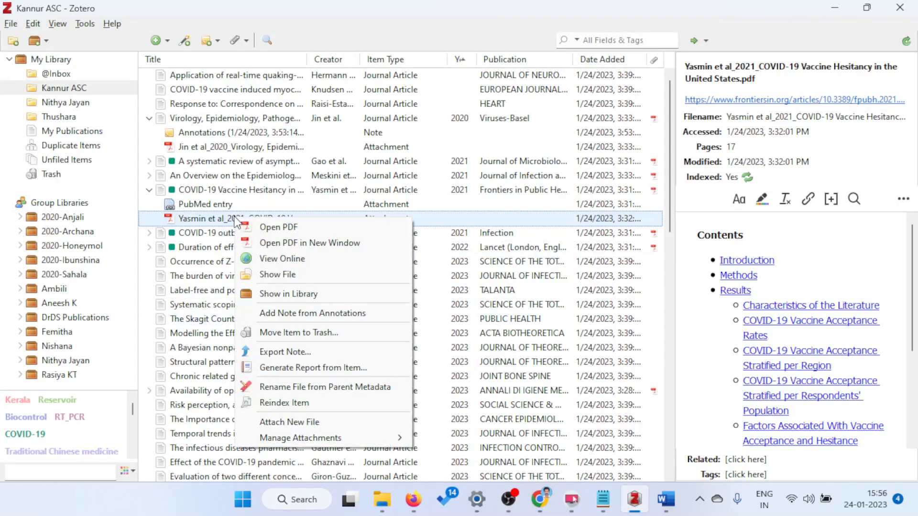
click(335, 313)
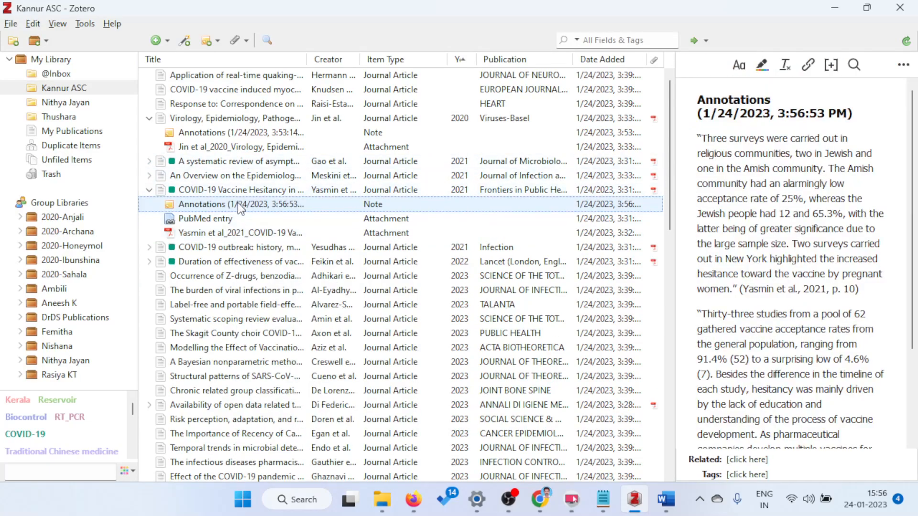
Step: Copy the entire text of the new Annotations note
click(767, 187)
key(ctrl+a)
right_click(770, 188)
click(811, 213)
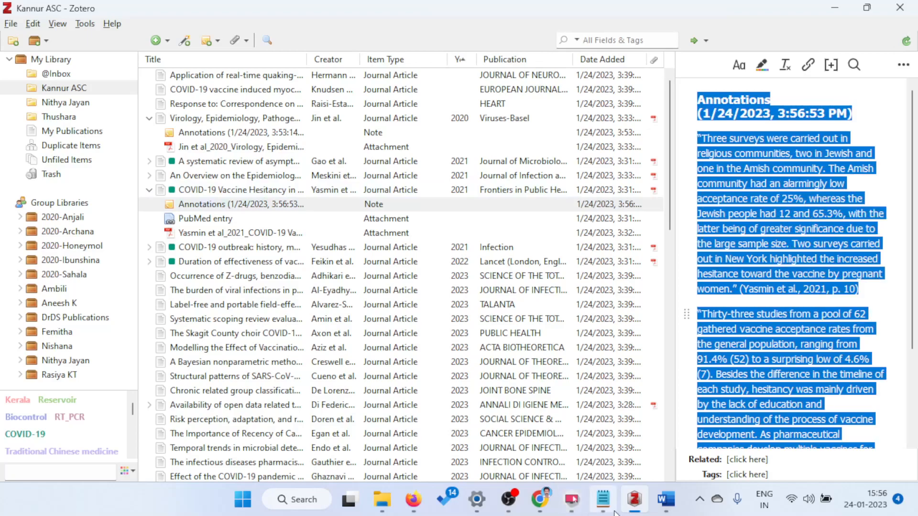
Step: Switch to Word, paste the copied note on a new line above "References", and delete its Annotations date heading
click(666, 499)
click(332, 372)
click(325, 393)
key(Return)
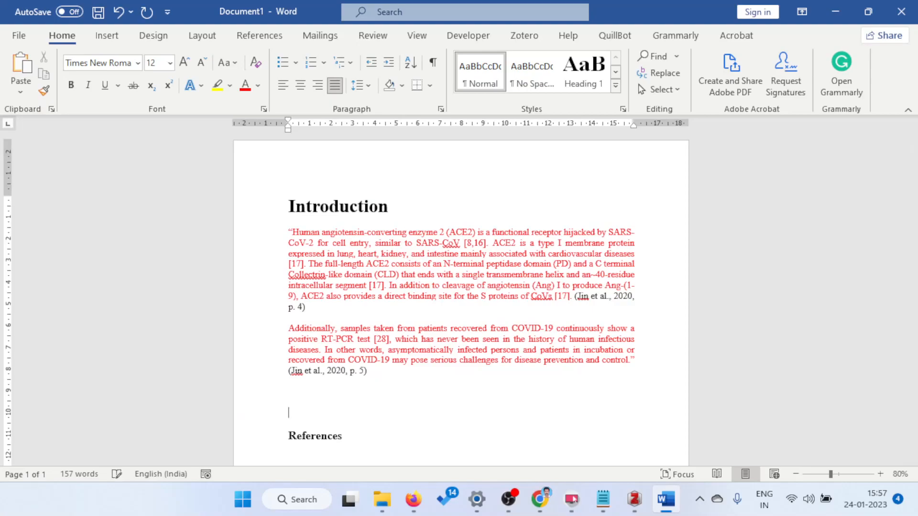
key(ctrl+v)
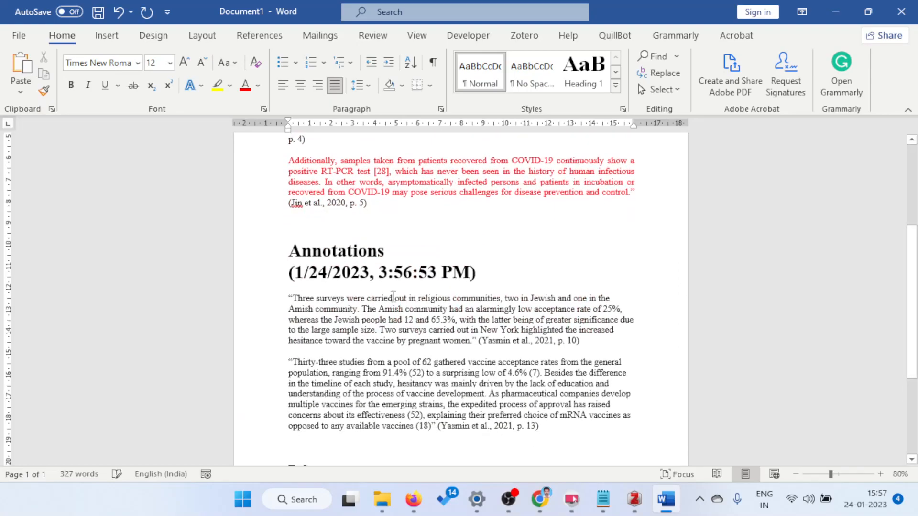
mouse_move(507, 276)
mouse_down()
mouse_move(264, 273)
mouse_move(263, 240)
mouse_up()
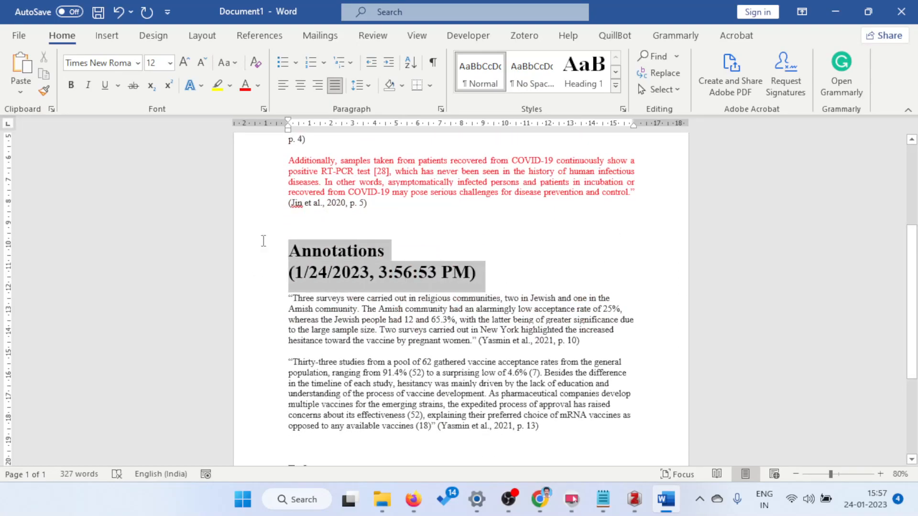
key(BackSpace)
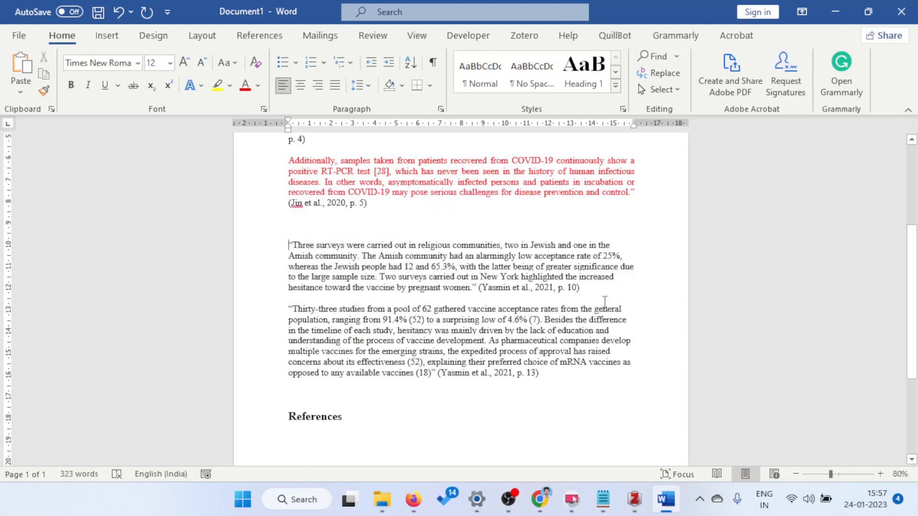
Step: Move the "Three surveys were carried out" paragraph between the two red paragraphs, without an extra blank line after it
drag(550, 297, 353, 235)
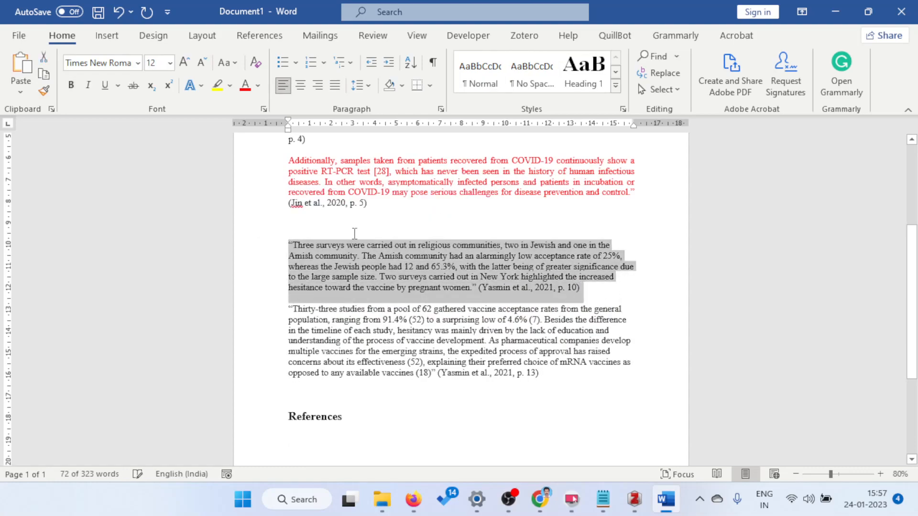
key(BackSpace)
scroll(363, 215, up, 3)
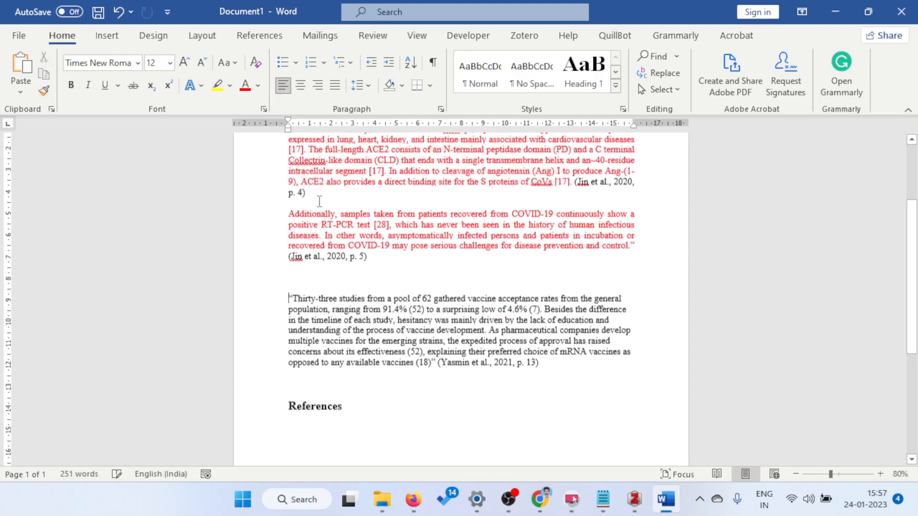
click(339, 220)
key(ctrl+z)
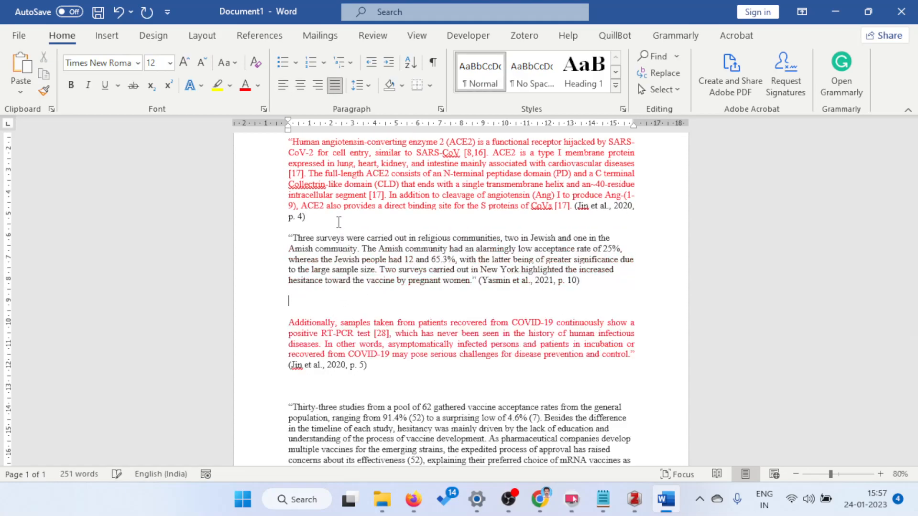
key(Delete)
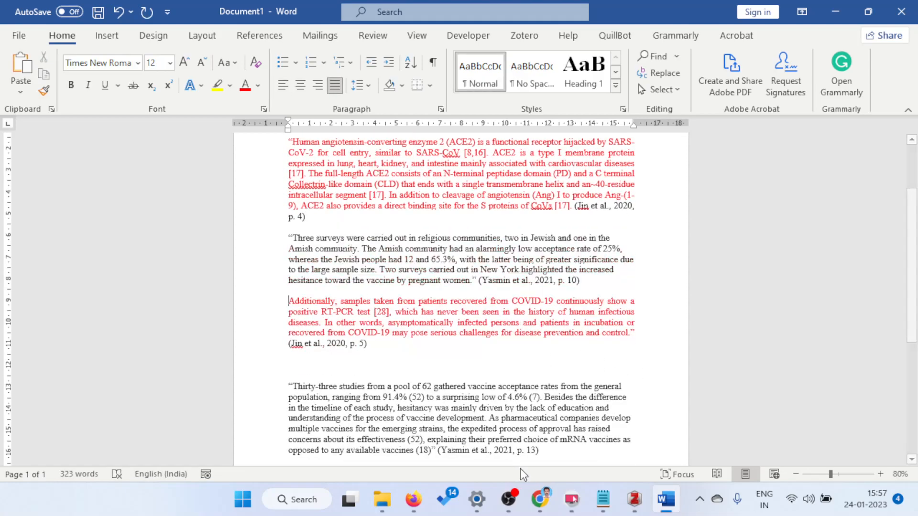
Step: Remove the blank line above the "Thirty-three studies" paragraph and justify the whole document
drag(554, 457, 290, 385)
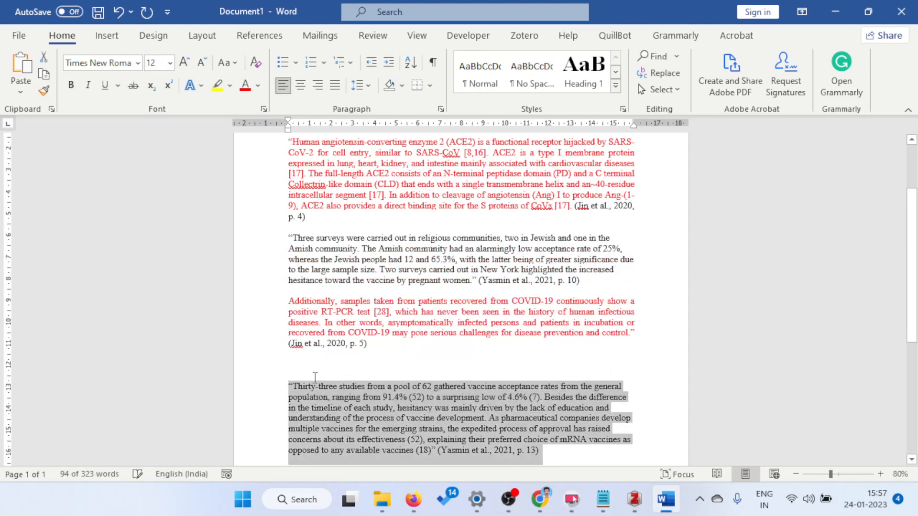
click(327, 368)
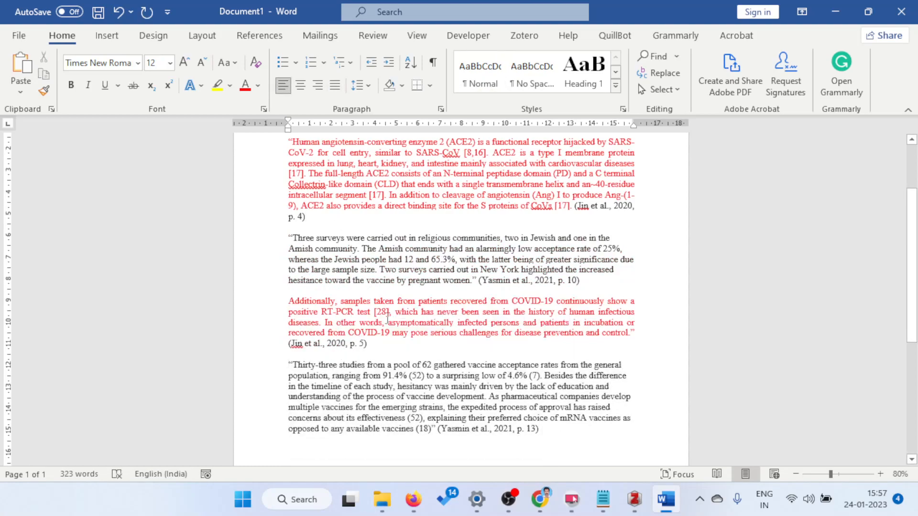
key(ctrl+a)
key(ctrl+j)
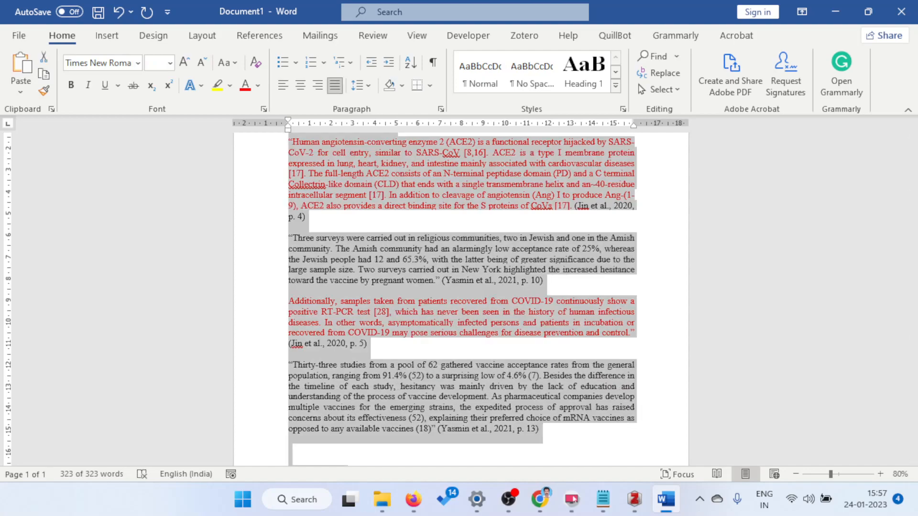
Step: Color the "Three surveys" and "Thirty-three studies" quoted passages red, excluding their citations in parentheses
key(alt+Tab)
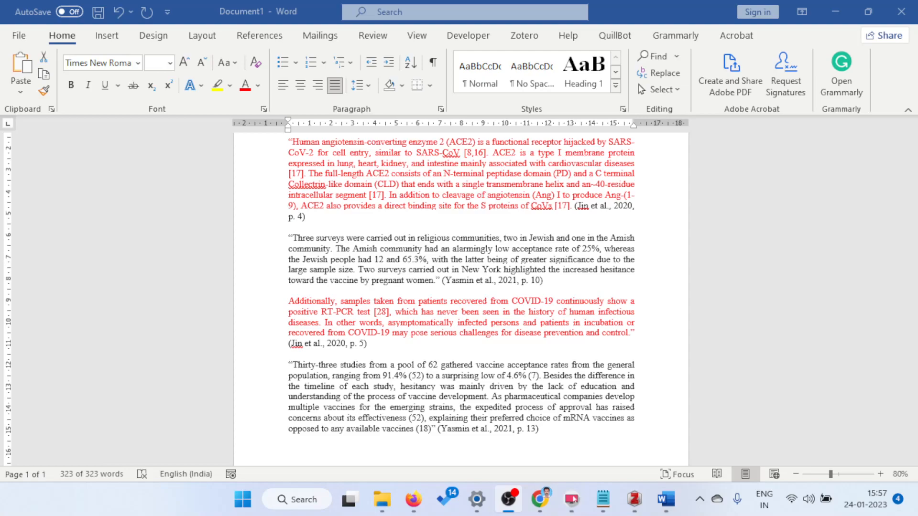
click(295, 238)
click(295, 239)
drag(289, 237, 437, 286)
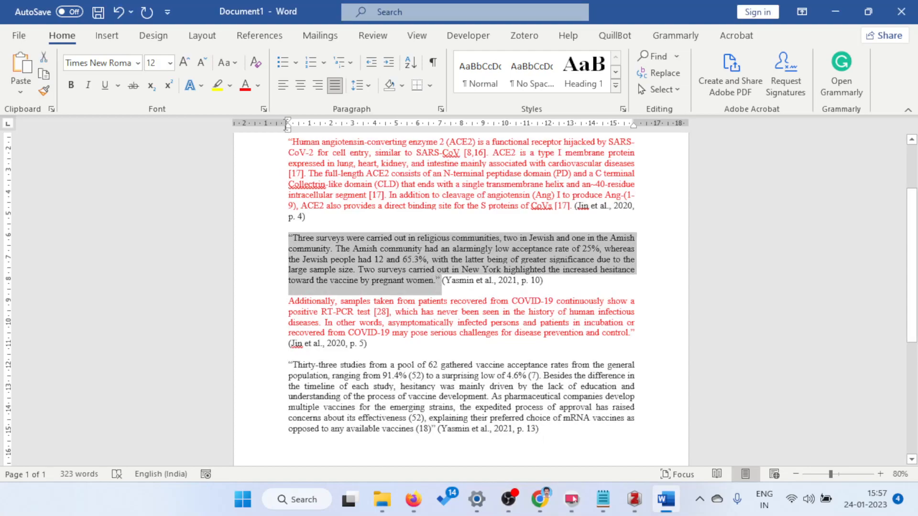
click(245, 86)
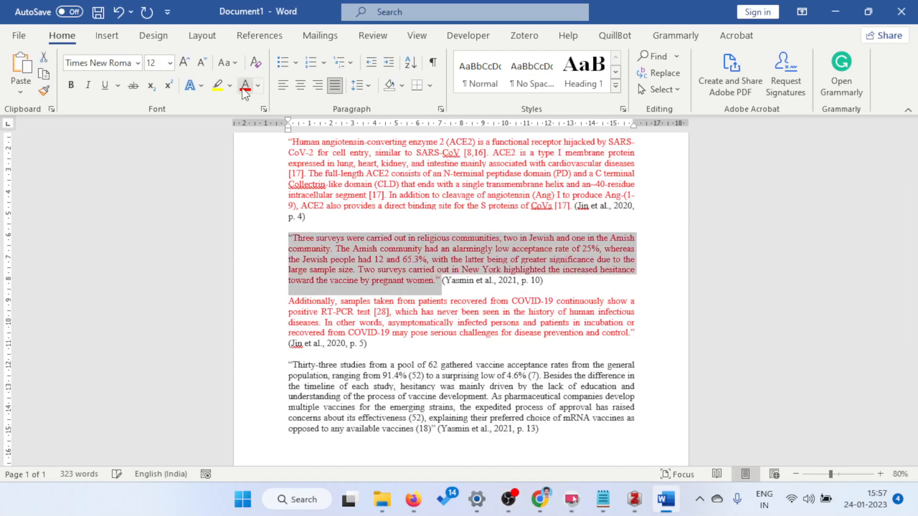
click(290, 365)
drag(290, 365, 434, 424)
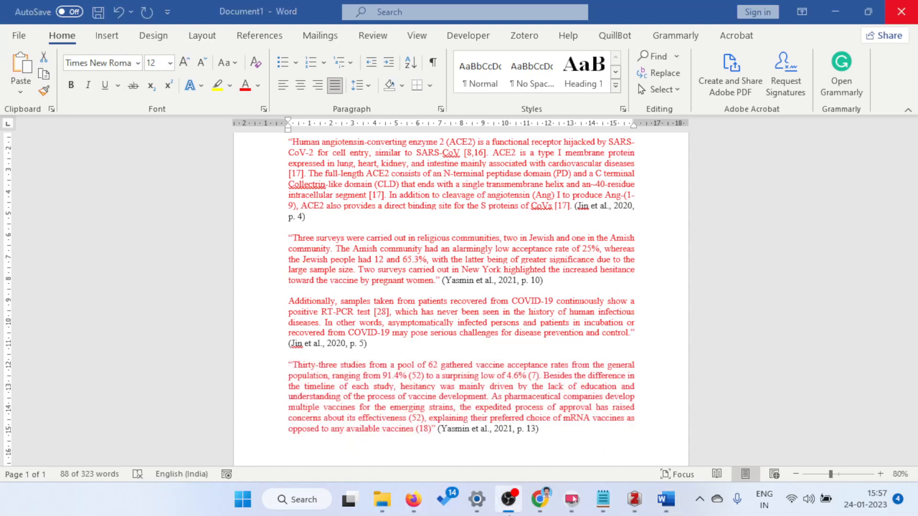
Step: Switch to Zotero and copy both quoted passages with their citations from the vaccine hesitancy article's Annotations note, excluding the heading
click(634, 499)
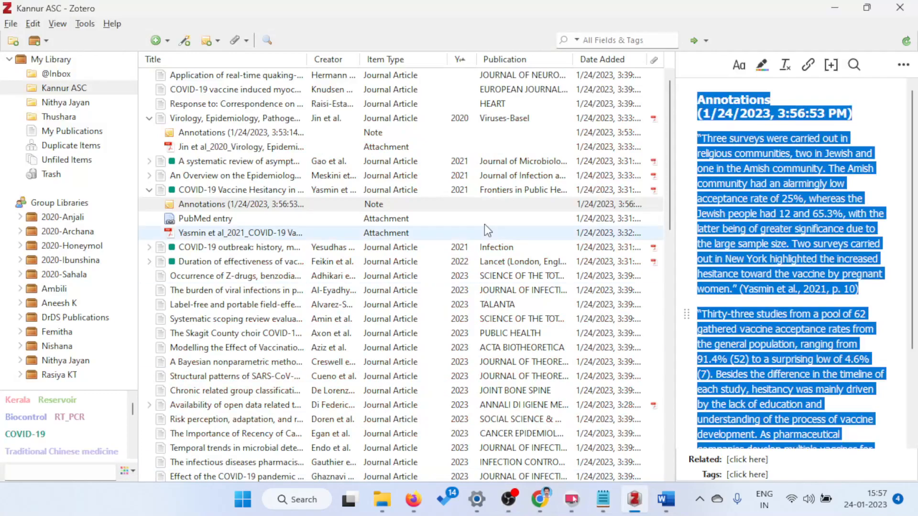
click(230, 203)
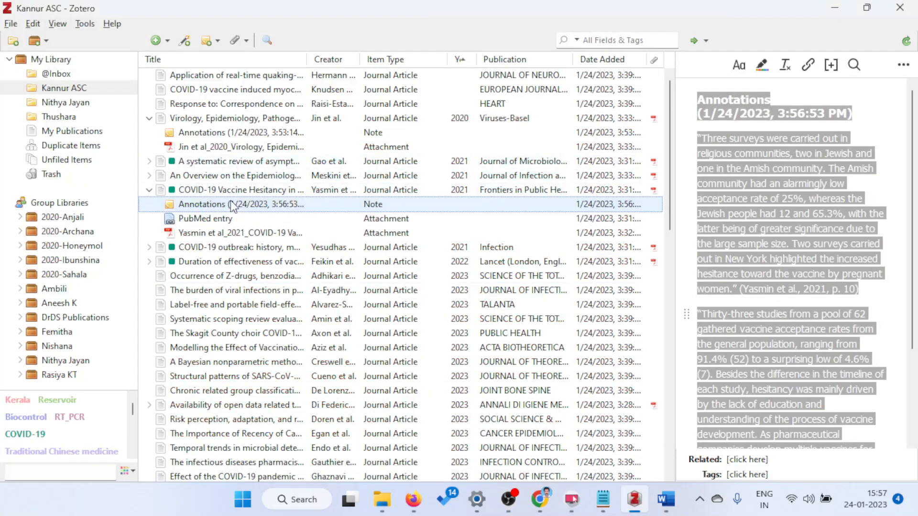
click(861, 154)
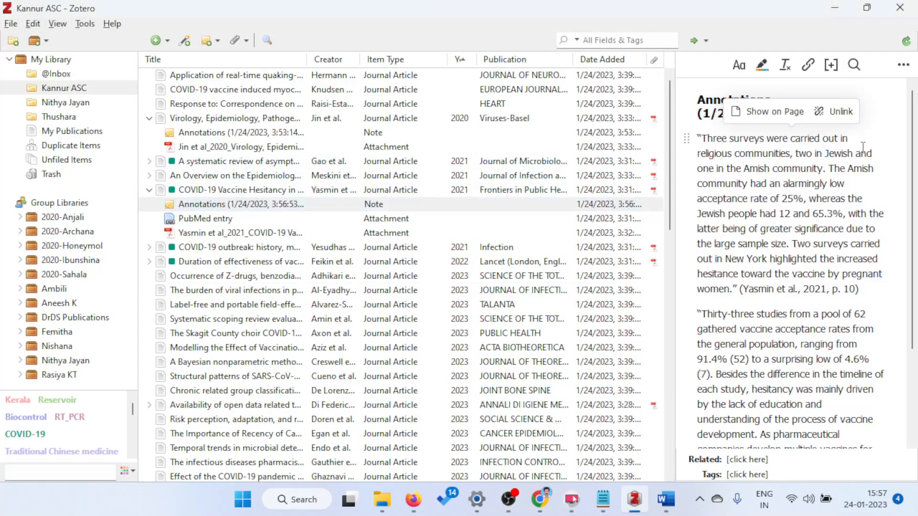
click(248, 206)
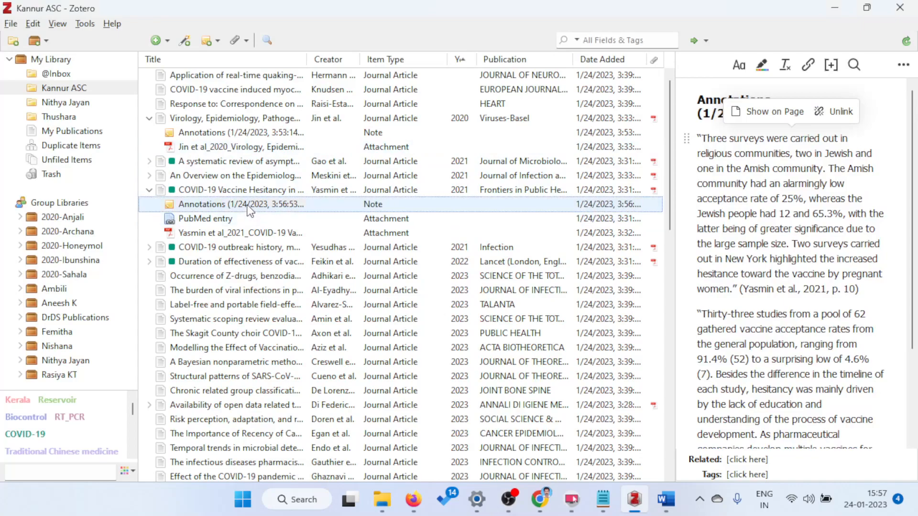
key(alt+Tab)
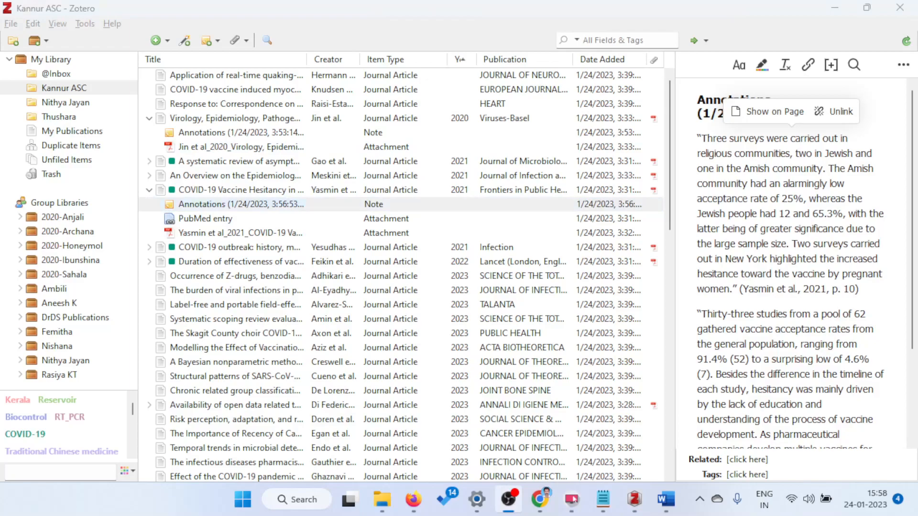
click(814, 244)
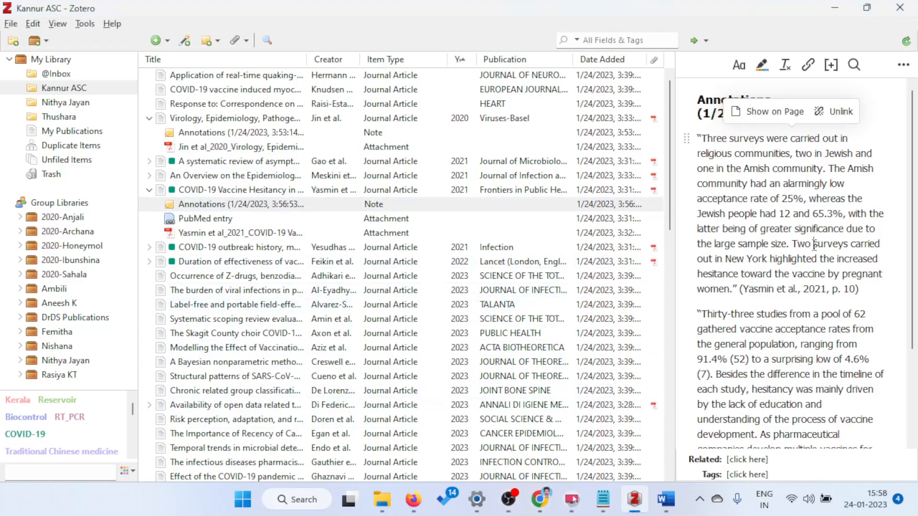
key(ctrl+a)
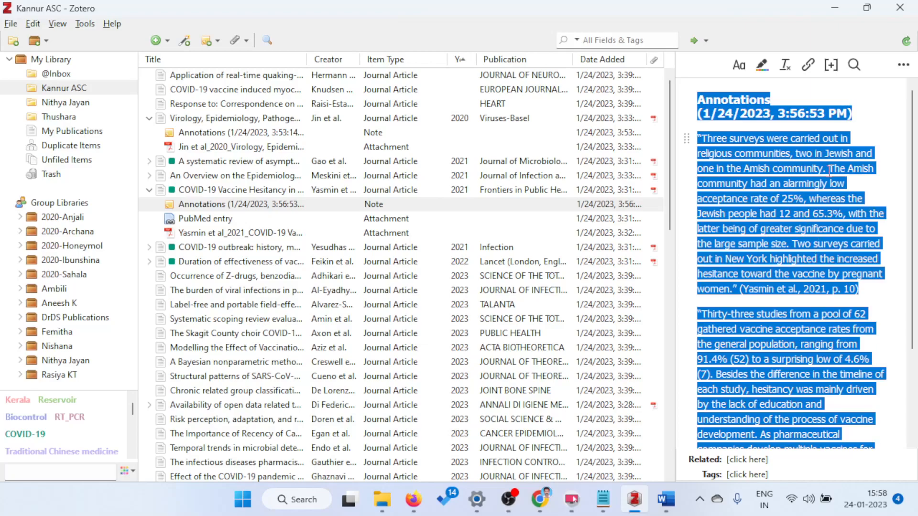
click(747, 216)
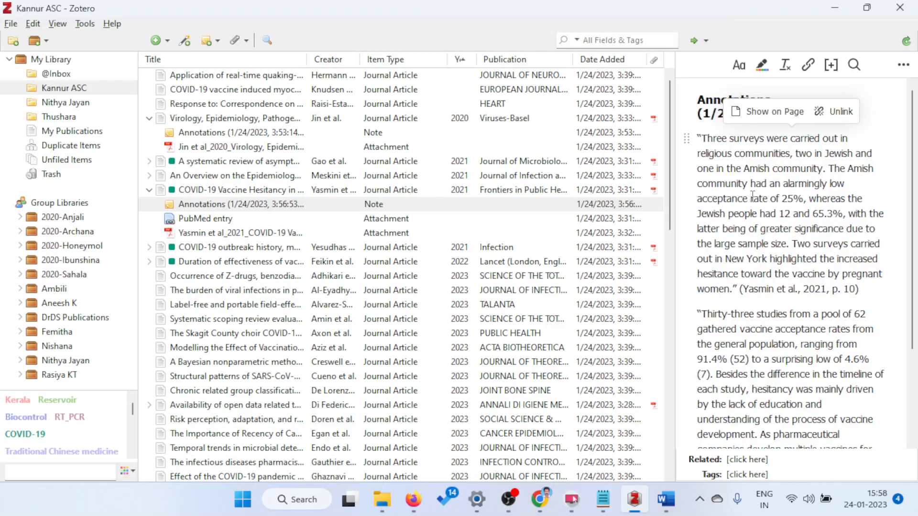
drag(701, 141, 883, 501)
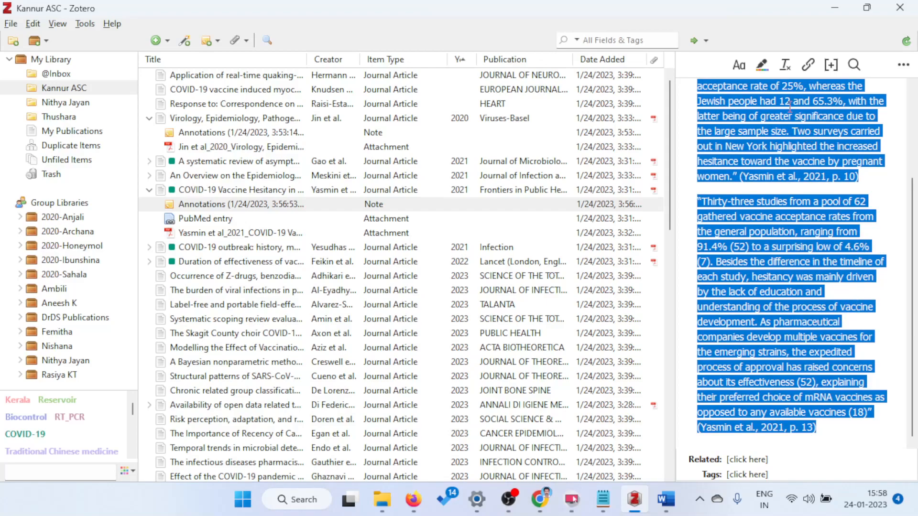
right_click(792, 108)
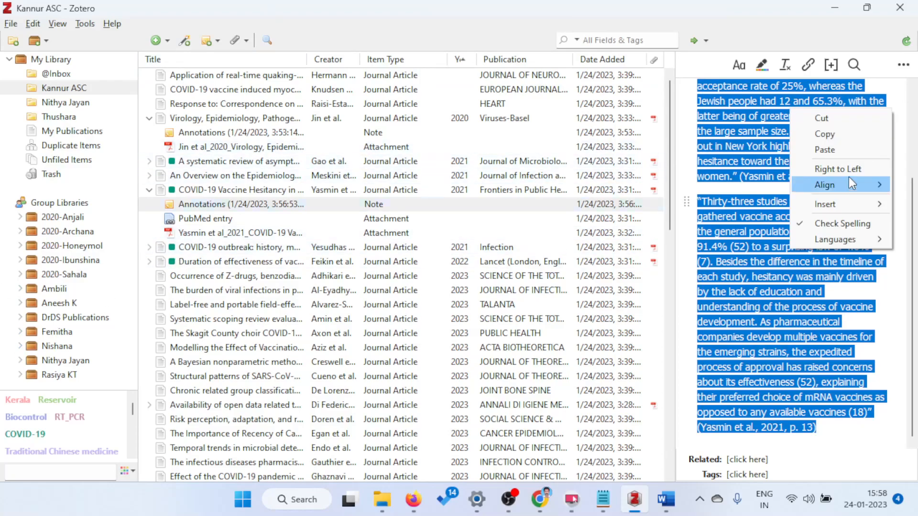
click(842, 135)
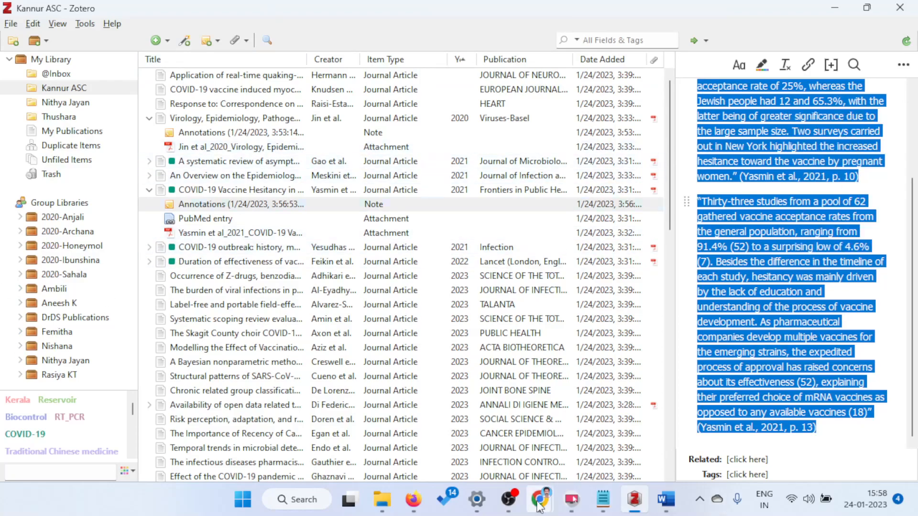
click(666, 499)
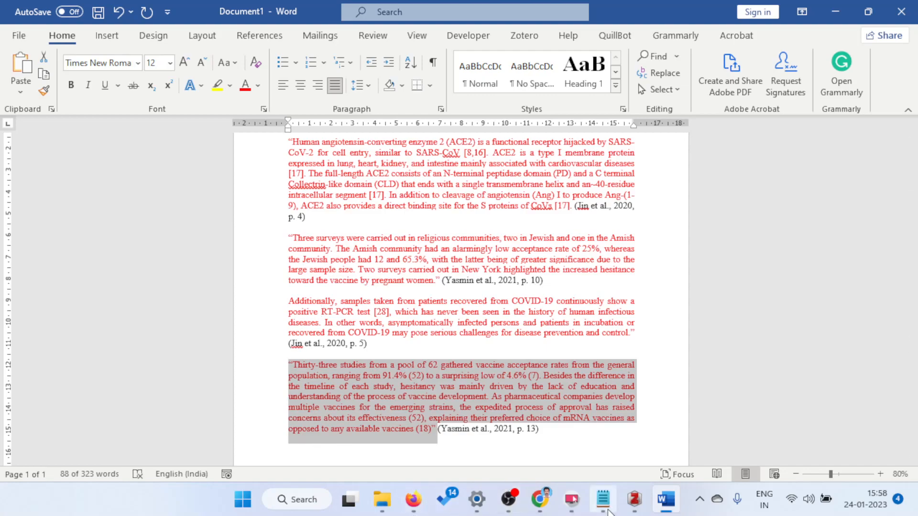
mouse_move(607, 510)
click(635, 499)
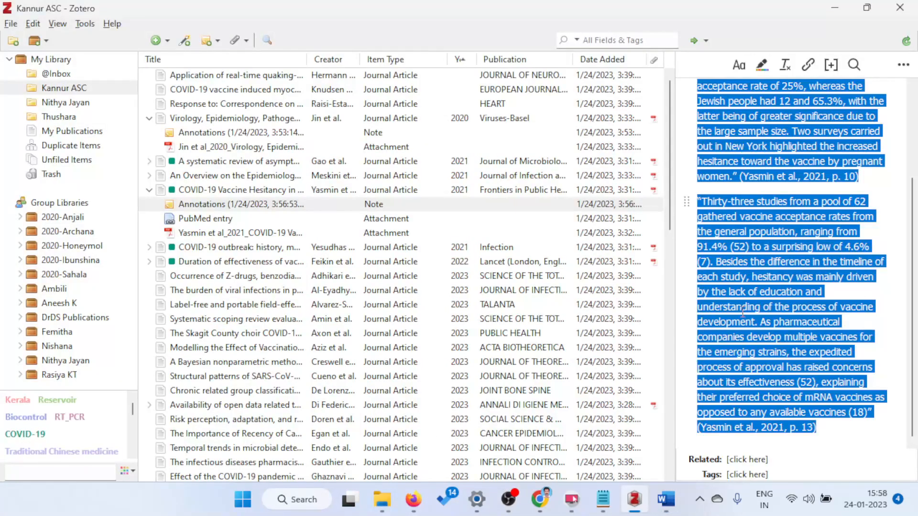
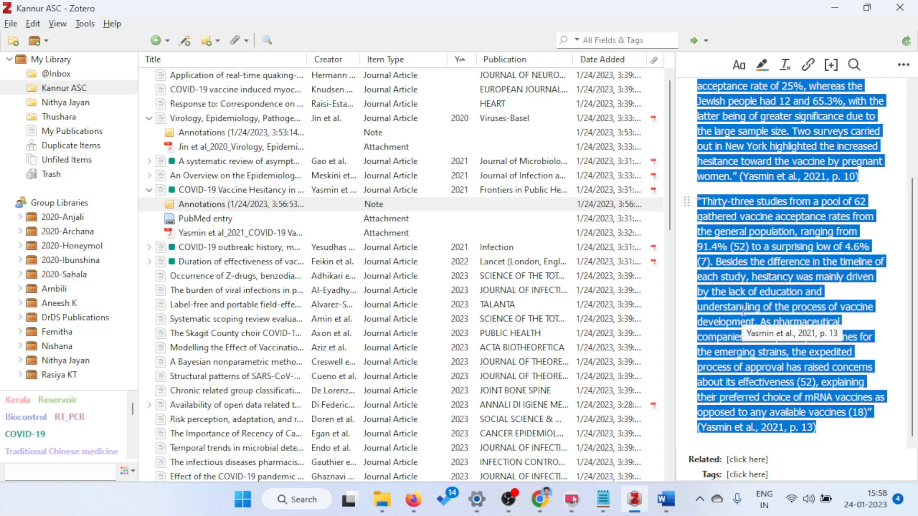
click(666, 500)
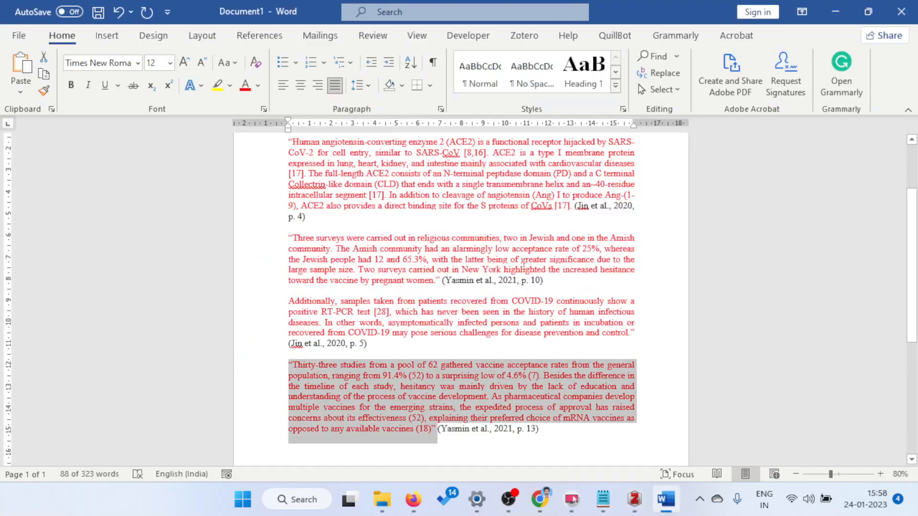
scroll(569, 280, up, 3)
scroll(570, 280, down, 4)
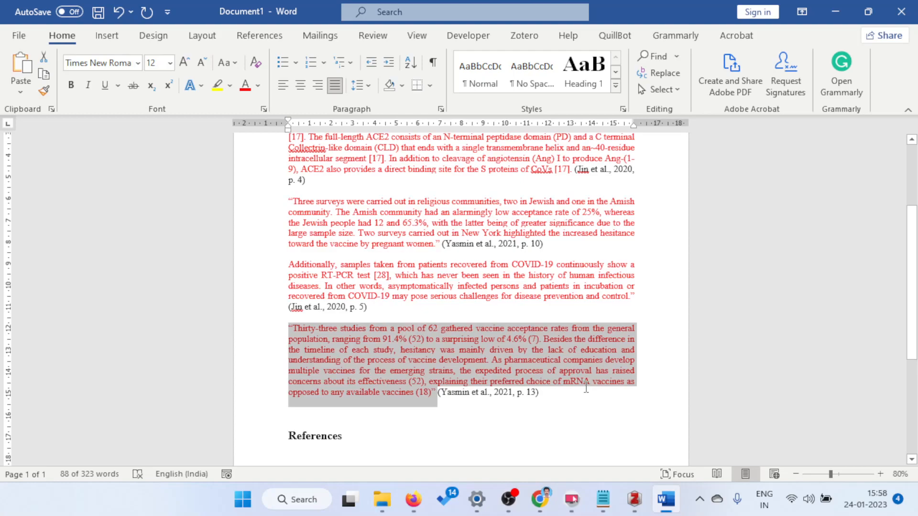
click(560, 400)
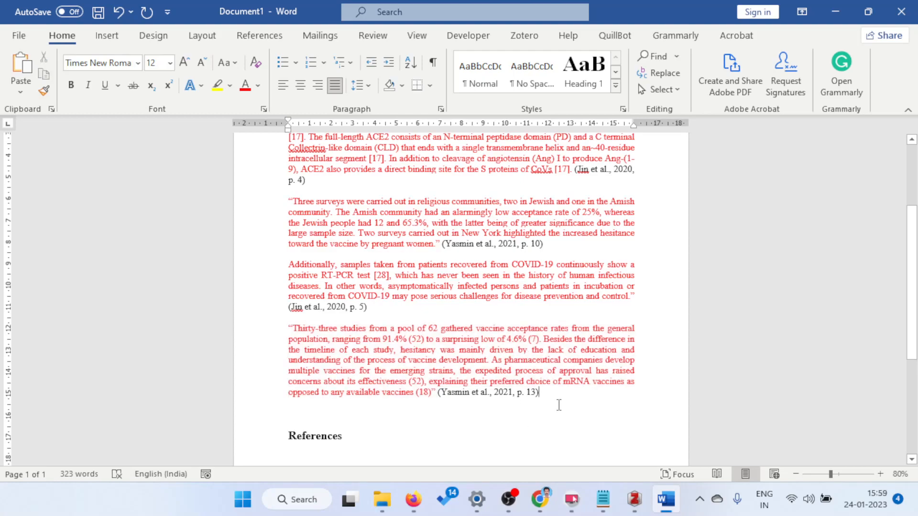
Step: Switch to Zotero and open the PDF of the article on availability of open data related to the COVID-19 epidemic in Italy
click(634, 500)
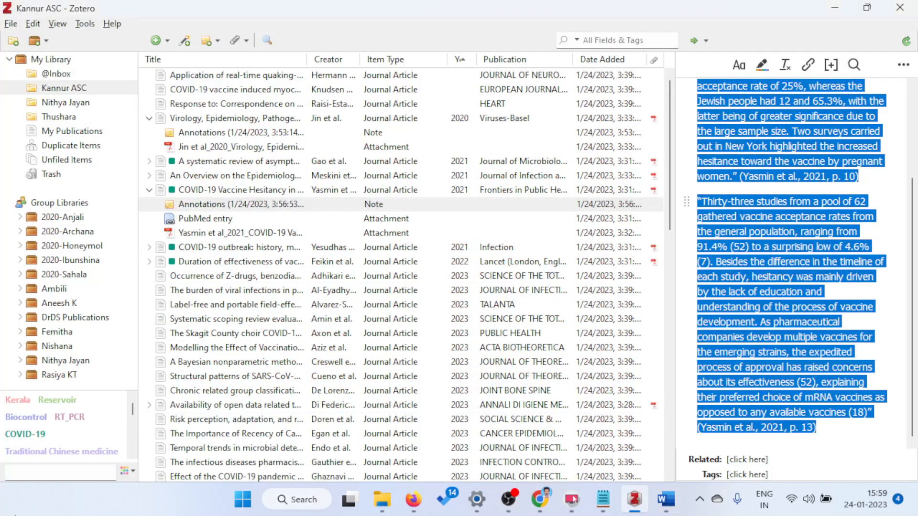
click(181, 406)
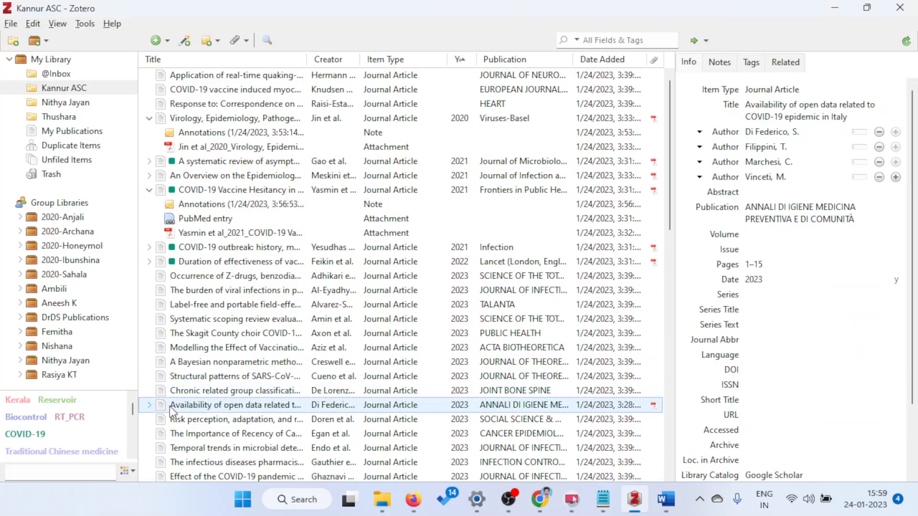
click(149, 405)
click(192, 419)
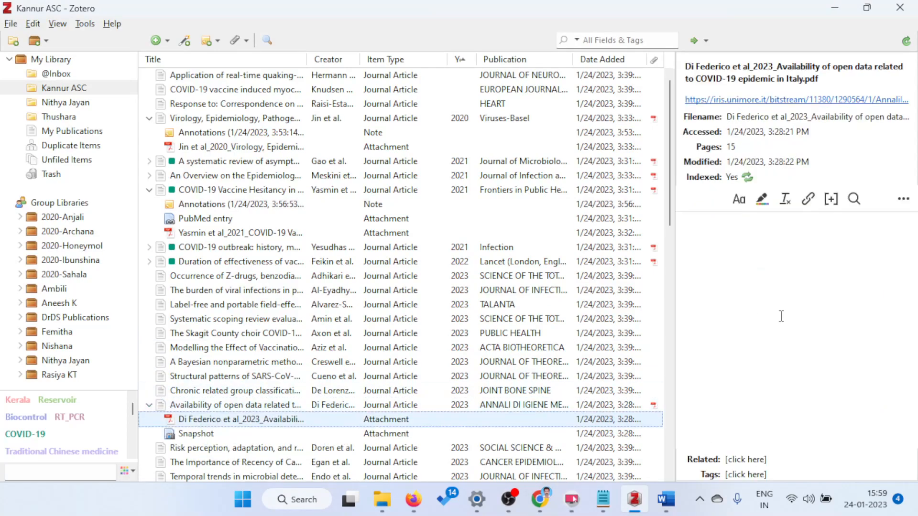
double_click(266, 421)
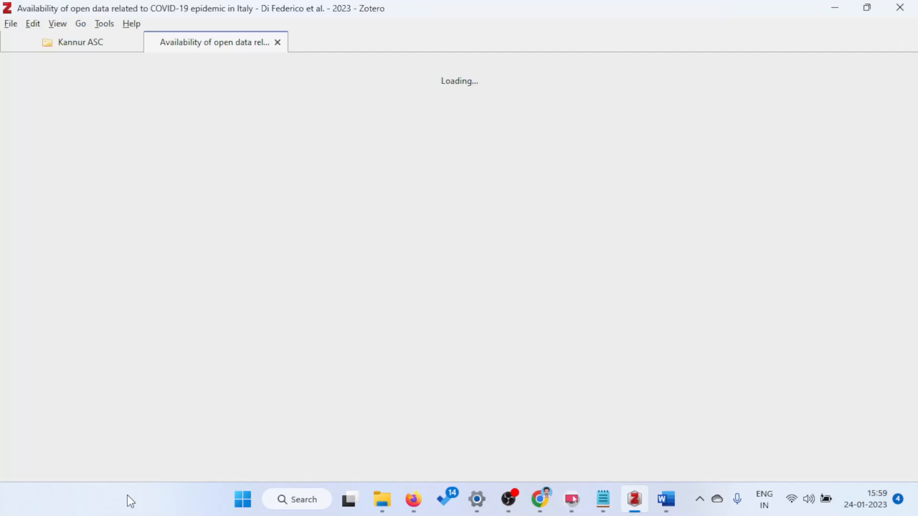
scroll(173, 305, down, 1)
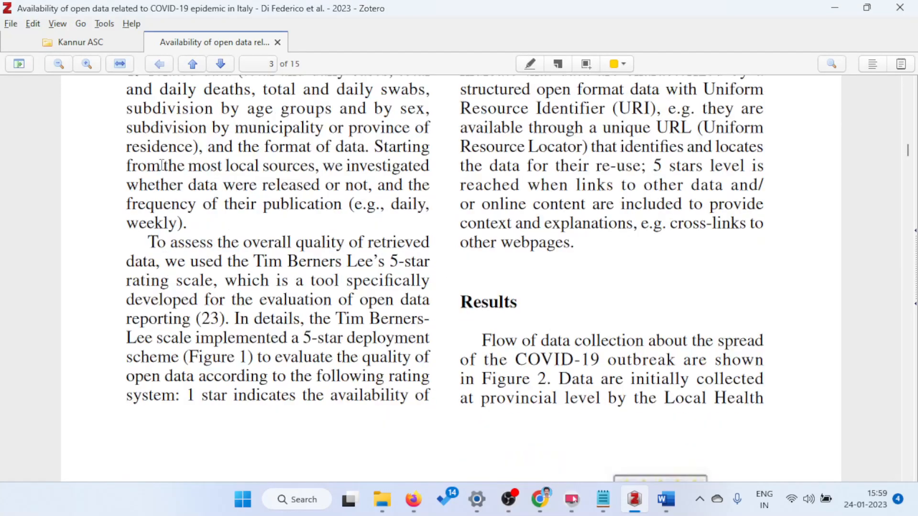
Step: Highlight the "For each source, we assessed" paragraph on page 3 in yellow, up to "weekly).", and close the PDF
scroll(173, 305, up, 3)
click(529, 64)
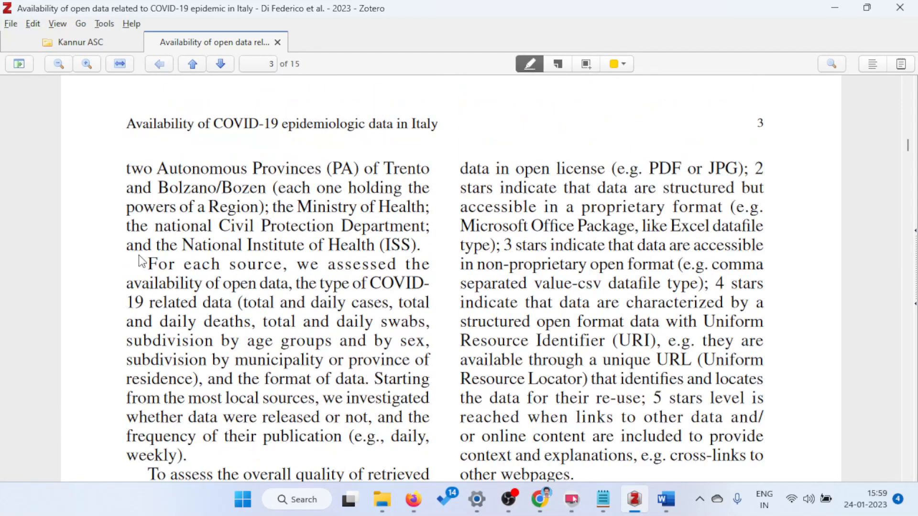
drag(151, 263, 230, 461)
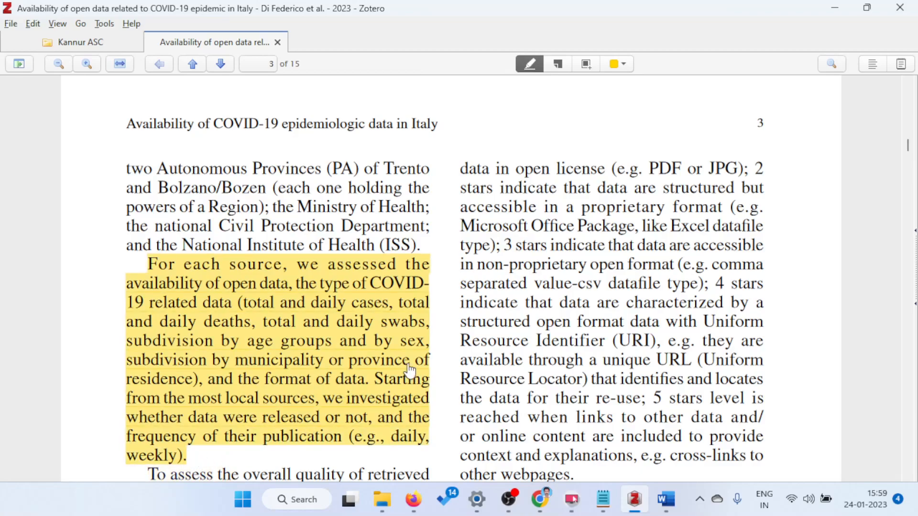
click(277, 42)
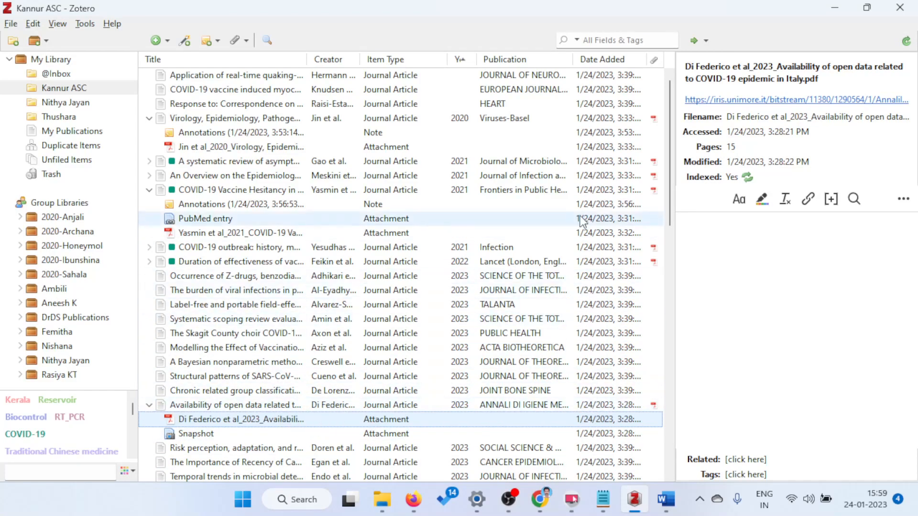
Step: Create a note from the annotations of the open data article's PDF
drag(667, 119, 674, 201)
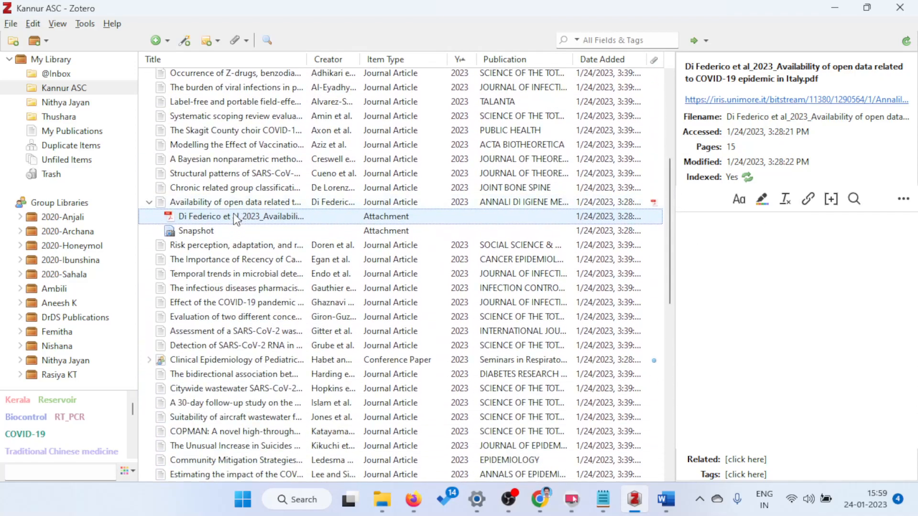
right_click(233, 218)
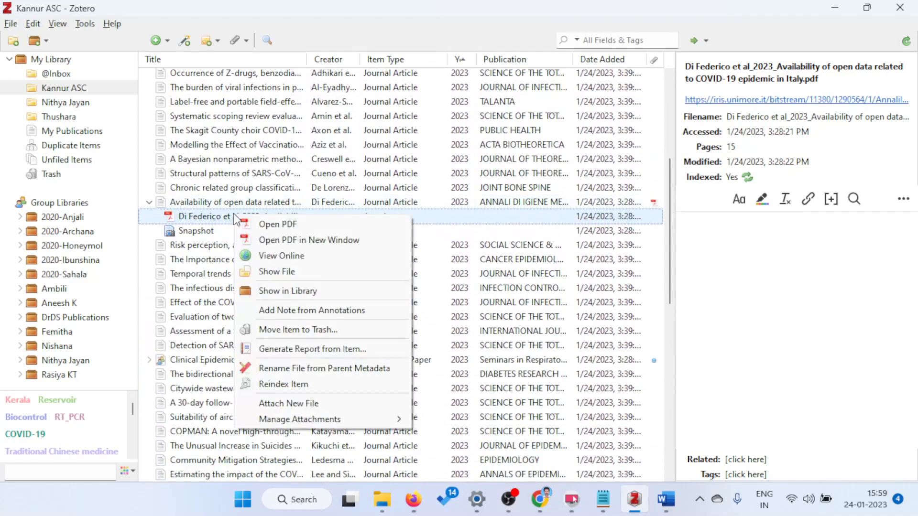
click(353, 309)
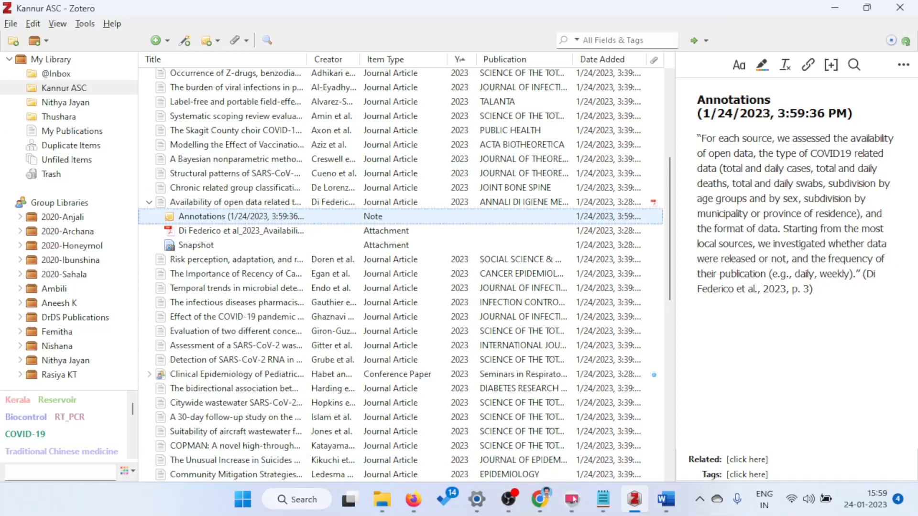
Step: Copy the entire content of the open data article's Annotations note, including its heading
click(846, 183)
key(ctrl+a)
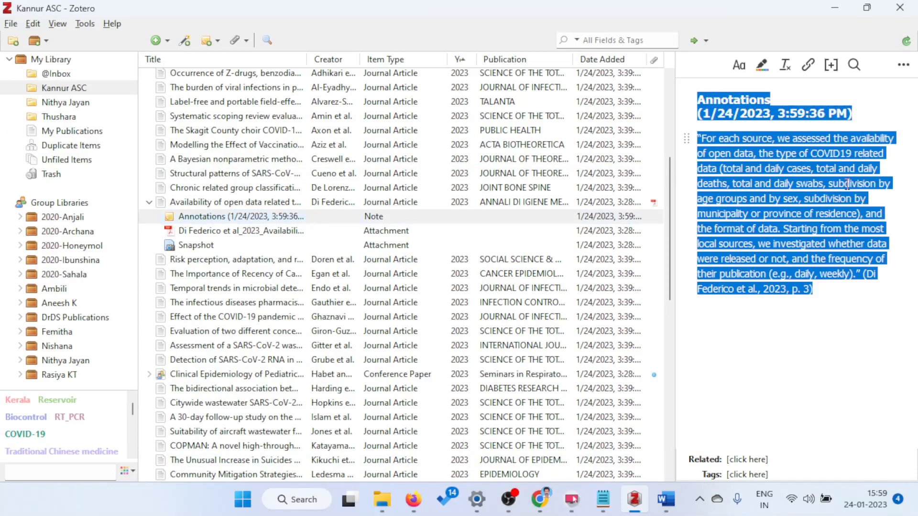
right_click(822, 172)
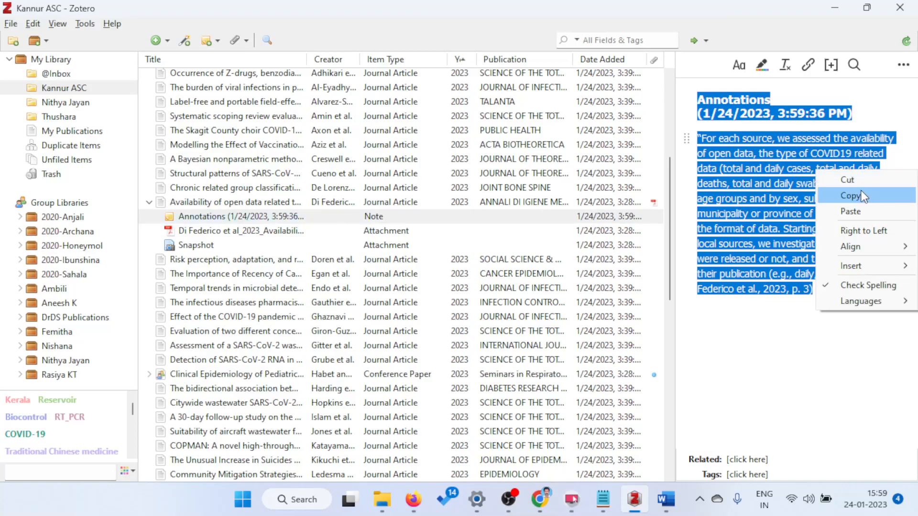
click(862, 196)
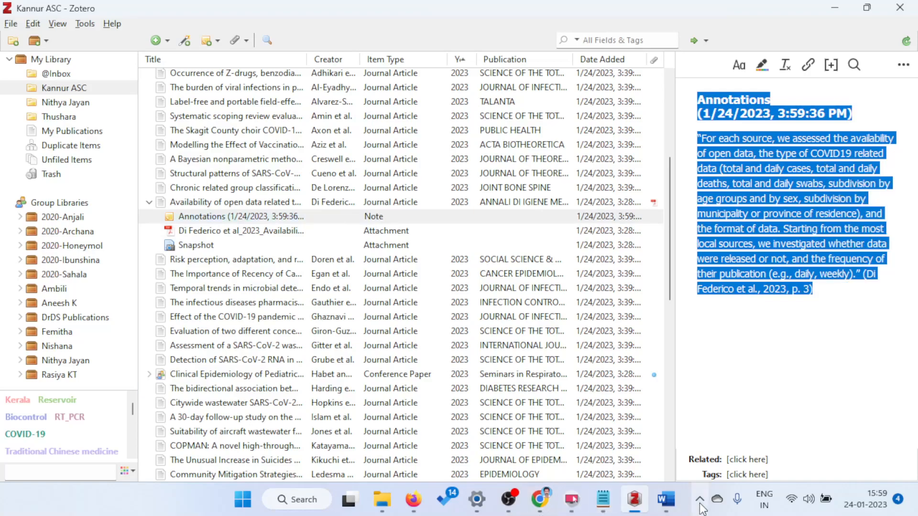
Step: Switch to Word, paste the note on the blank line above References, and delete its Annotations heading
click(666, 499)
click(320, 412)
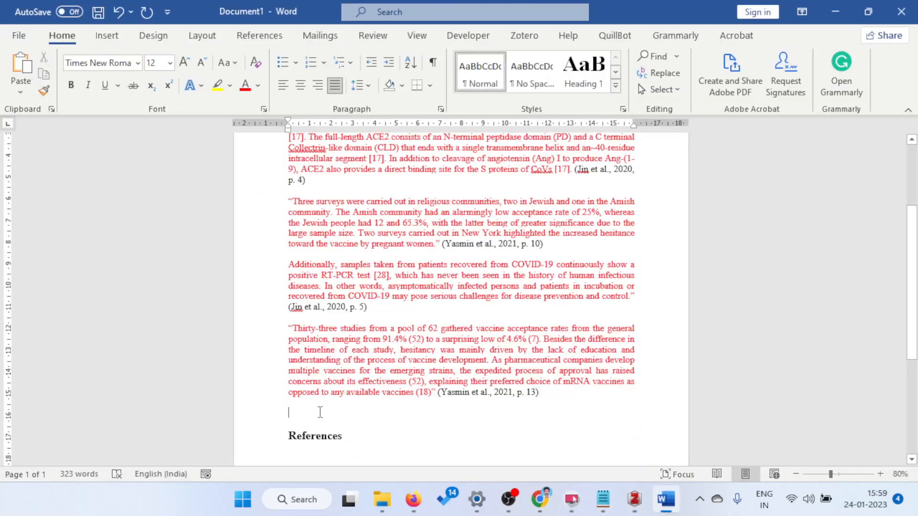
key(ctrl+v)
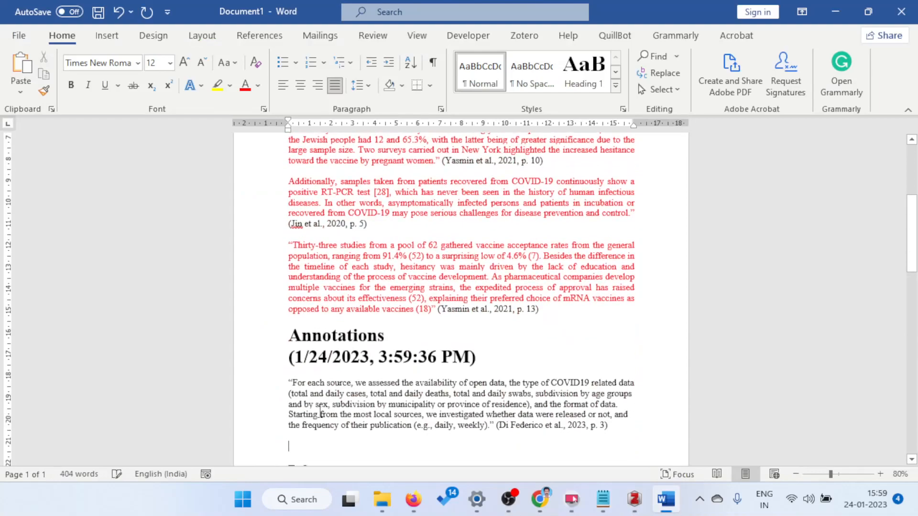
mouse_move(507, 366)
mouse_down()
mouse_move(286, 320)
mouse_move(270, 332)
mouse_up()
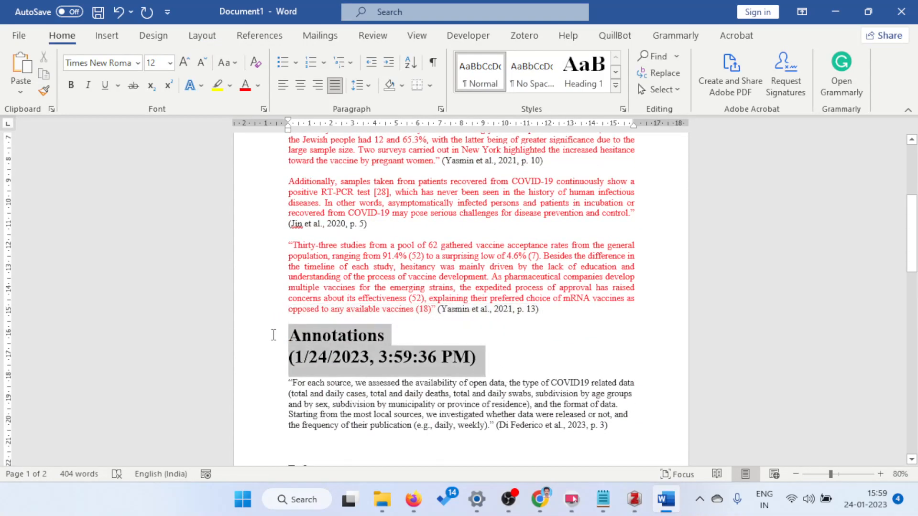
key(BackSpace)
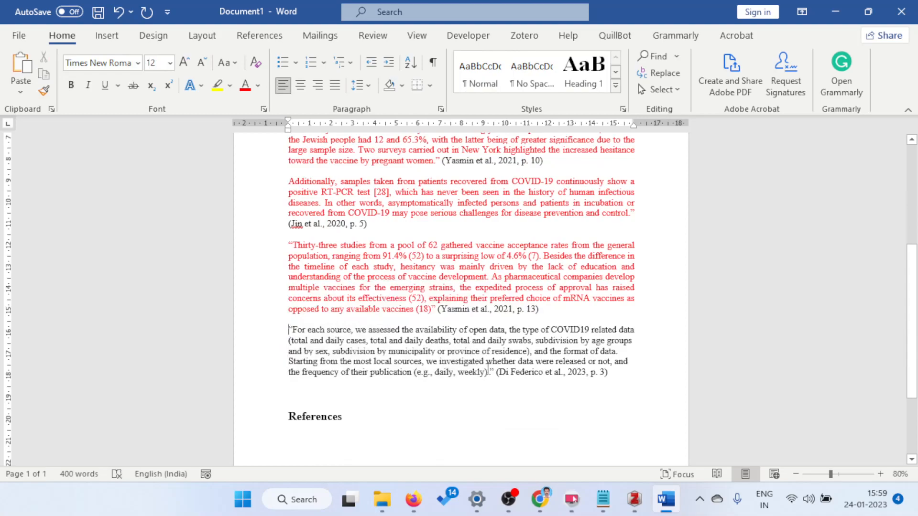
Step: Color the quoted "For each source" passage red, excluding its citation in parentheses
drag(494, 373, 231, 317)
click(245, 86)
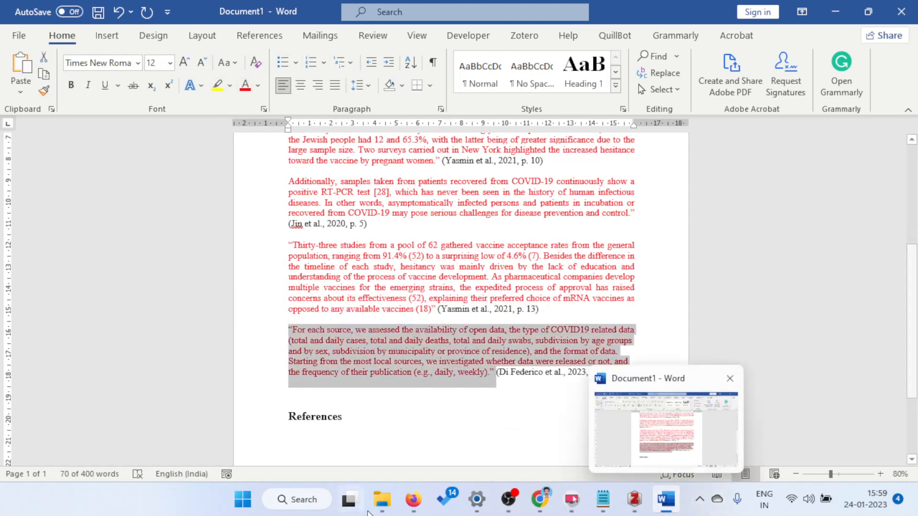
click(485, 433)
scroll(612, 394, up, 1)
scroll(612, 393, up, 2)
ctrl+scroll(612, 393, down, 1)
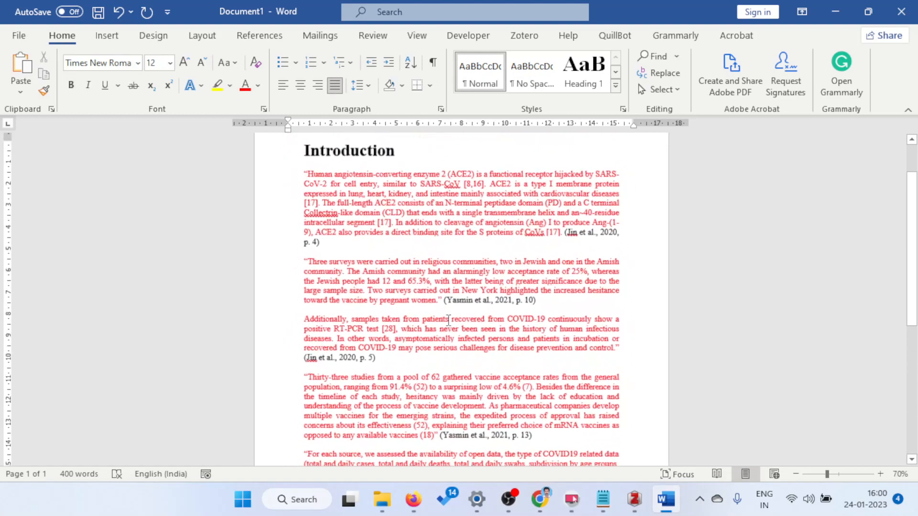
ctrl+scroll(710, 266, up, 1)
scroll(709, 266, down, 3)
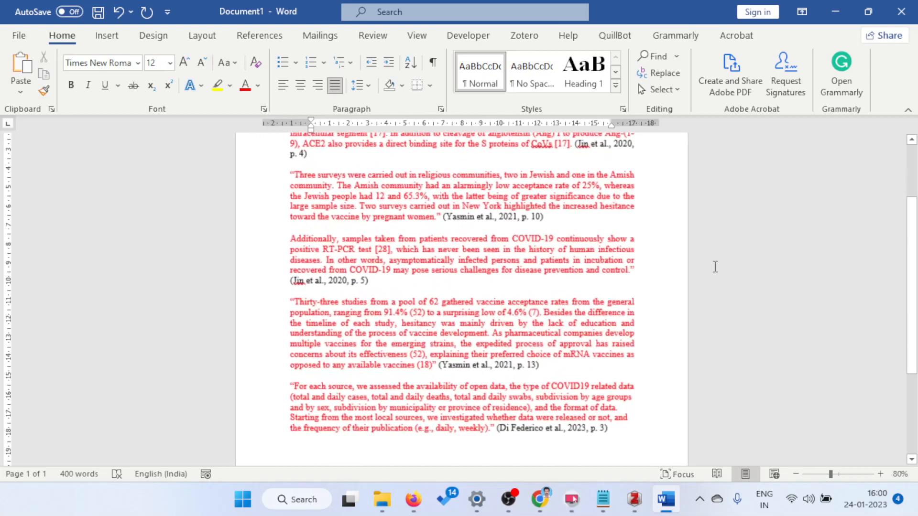
Step: Start adding a Zotero citation at the end of the ACE2 passage, just before its citation in parentheses
scroll(709, 266, up, 3)
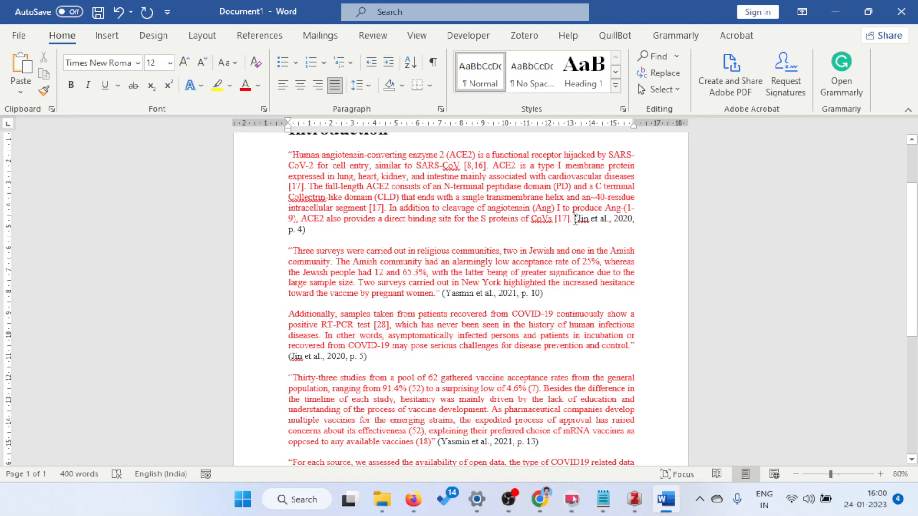
click(576, 219)
click(571, 219)
click(527, 36)
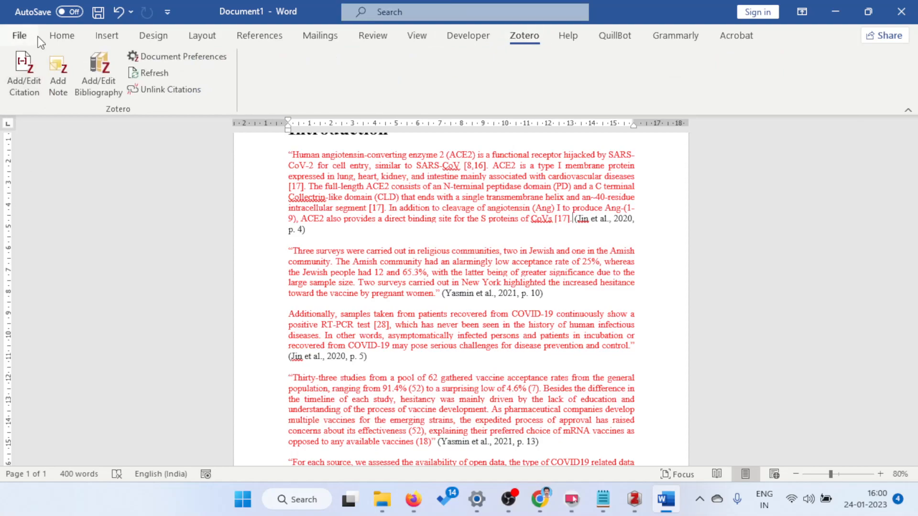
click(24, 71)
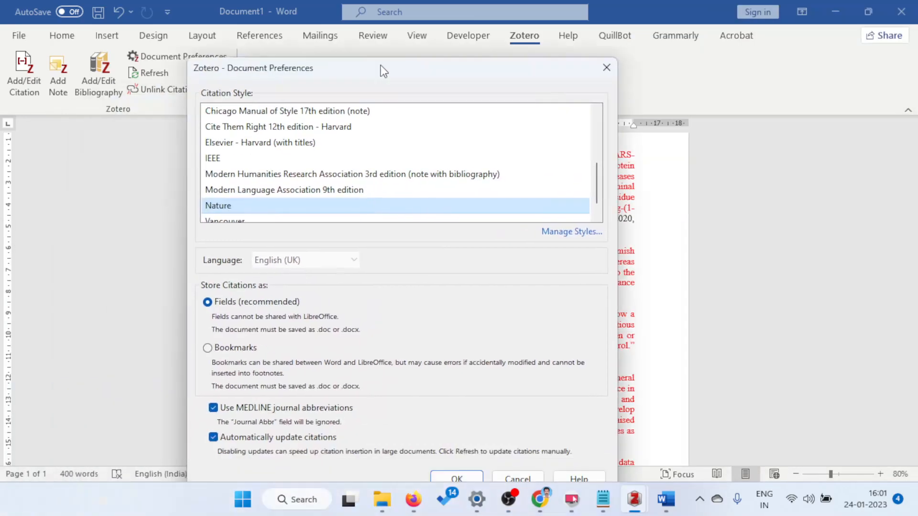
drag(379, 72, 271, 41)
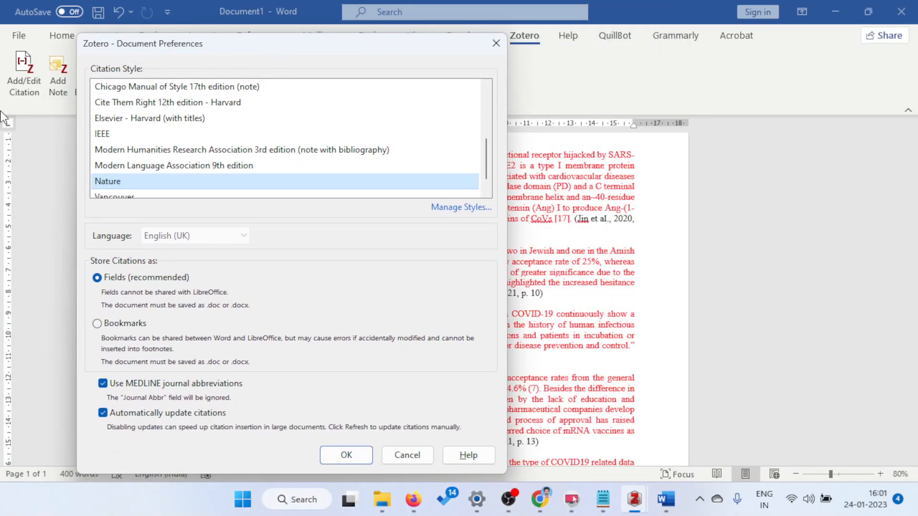
drag(215, 51, 228, 41)
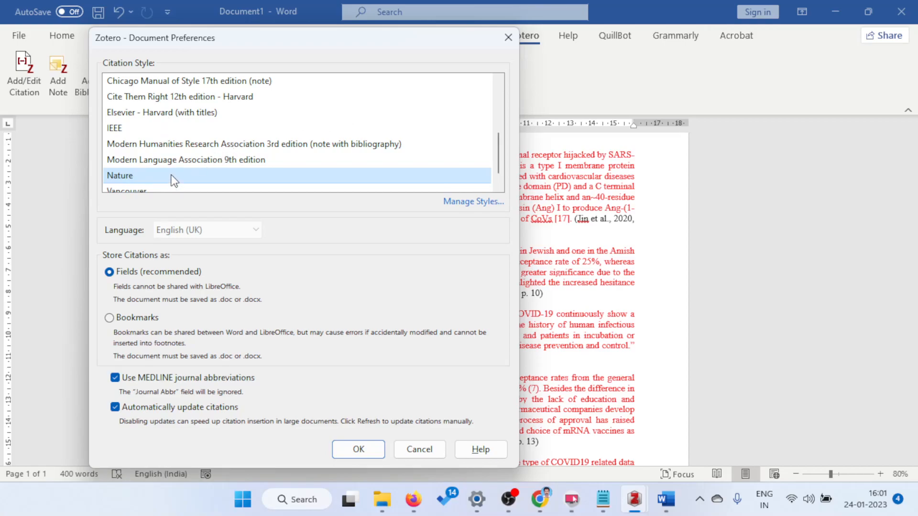
Step: Browse the available citation styles and set the document's style to Elsevier - Harvard (with titles)
scroll(132, 188, down, 1)
click(127, 177)
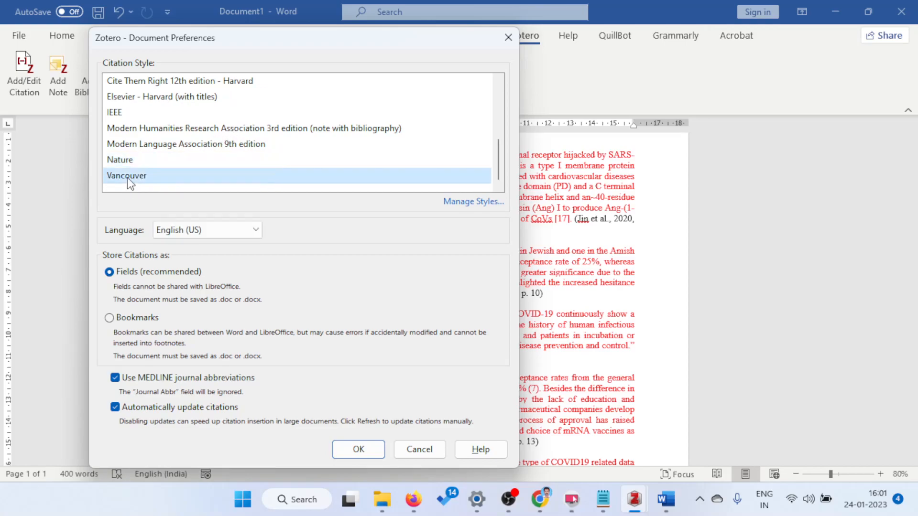
click(168, 102)
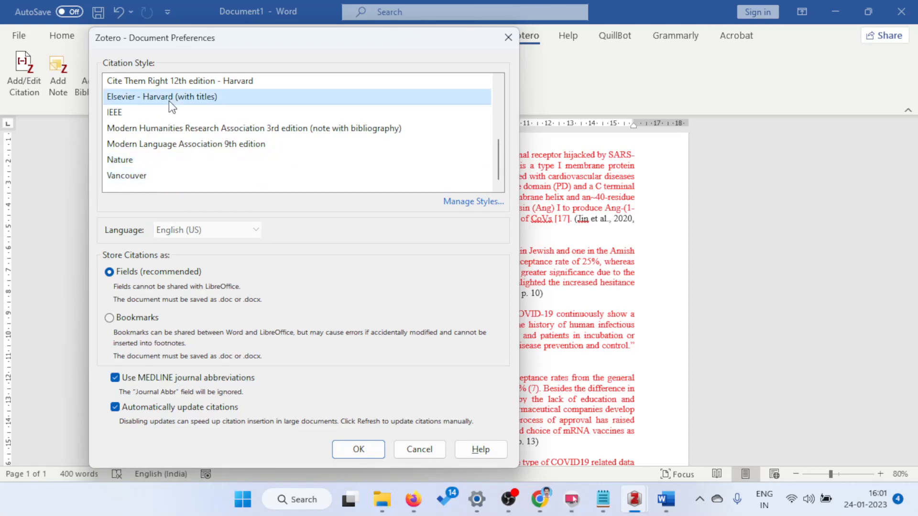
click(130, 113)
scroll(127, 114, up, 3)
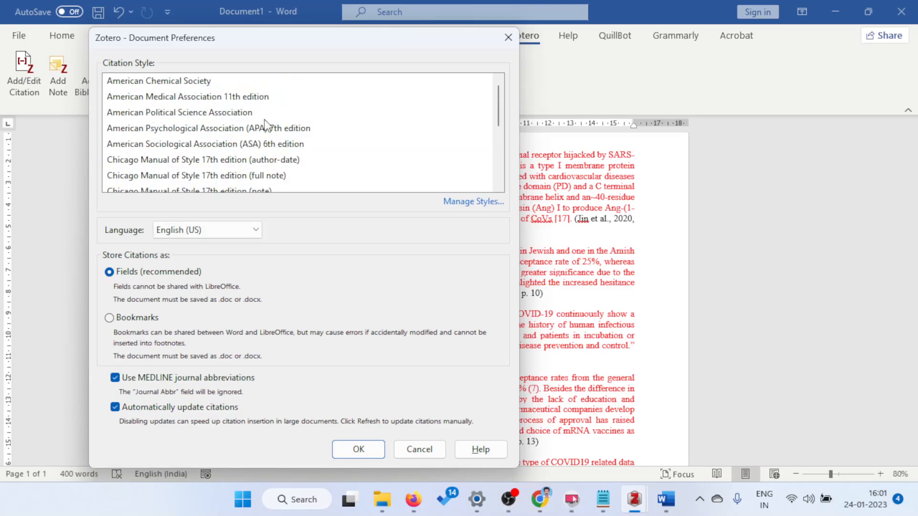
click(260, 128)
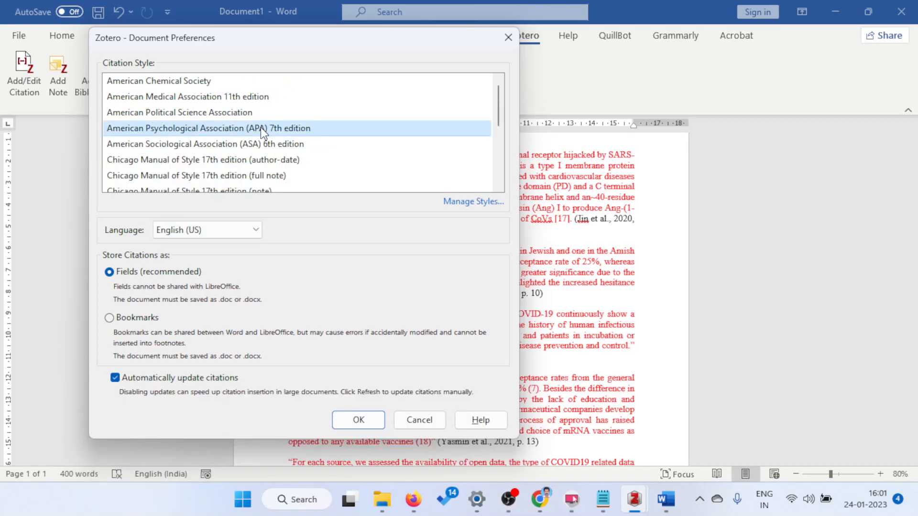
scroll(260, 128, down, 2)
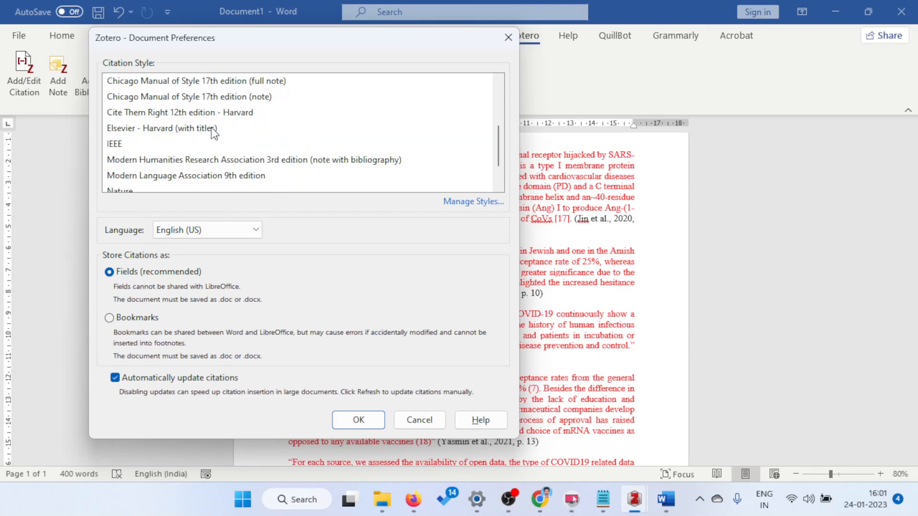
scroll(212, 134, down, 1)
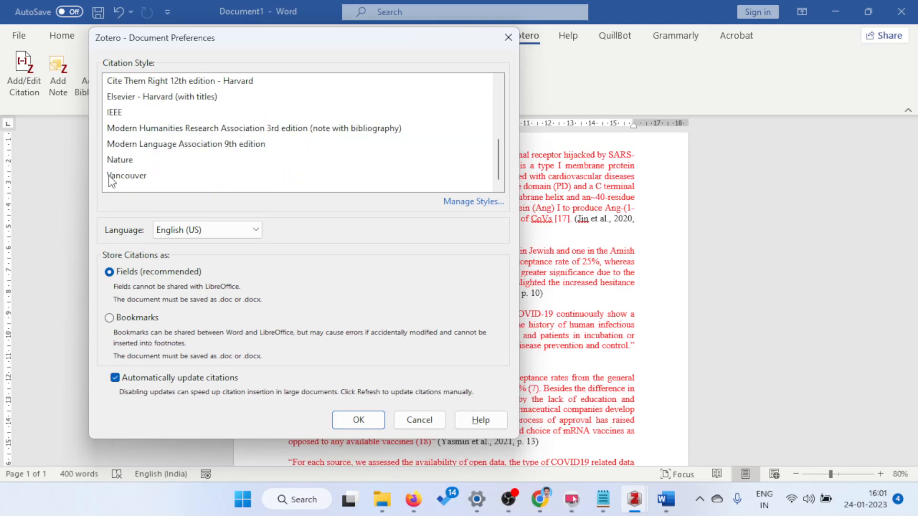
click(185, 97)
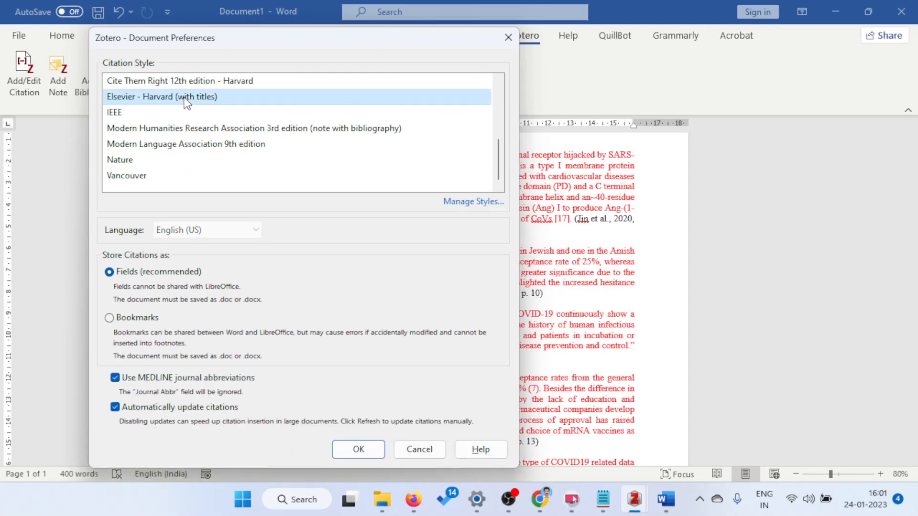
click(362, 448)
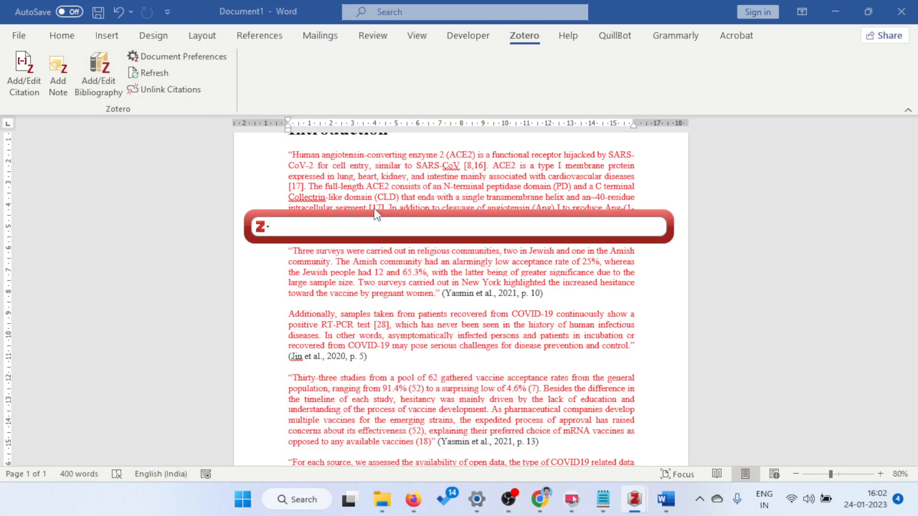
Step: Switch the citation entry to Classic View and widen its window so full article titles are readable
drag(380, 219, 371, 250)
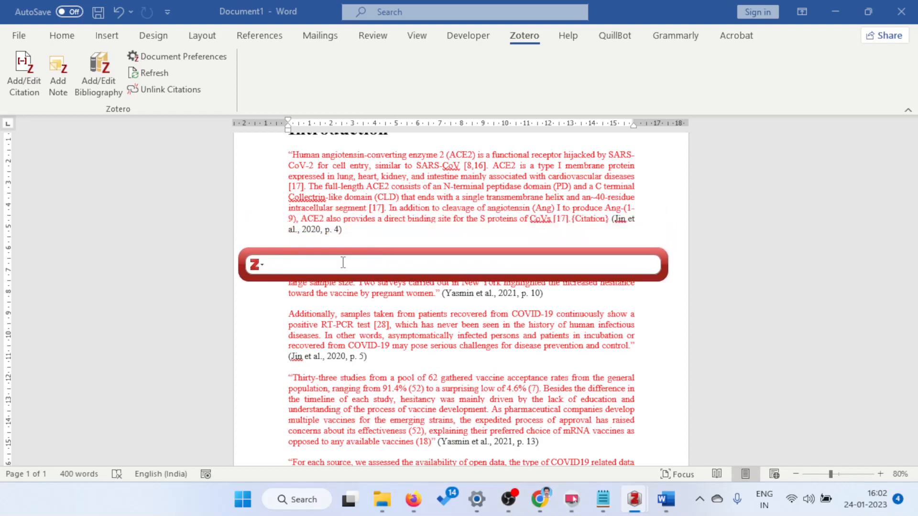
click(262, 268)
click(291, 300)
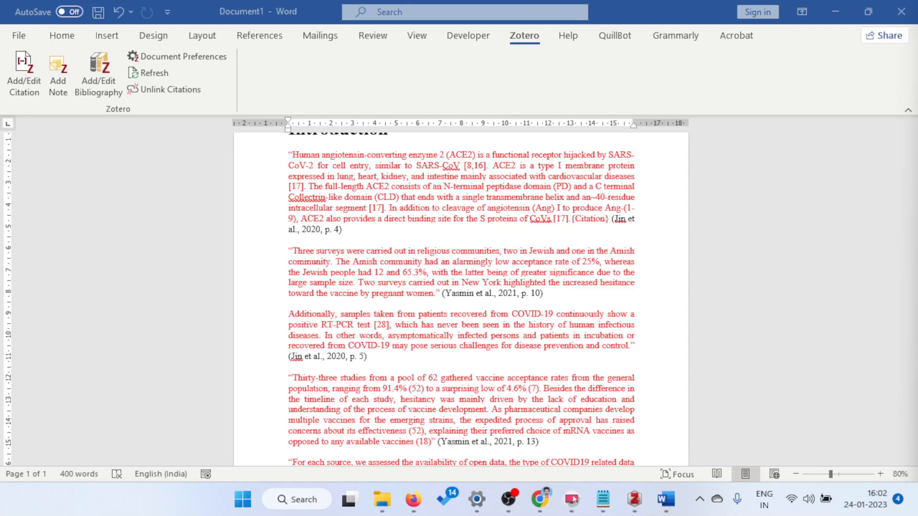
drag(470, 469, 641, 39)
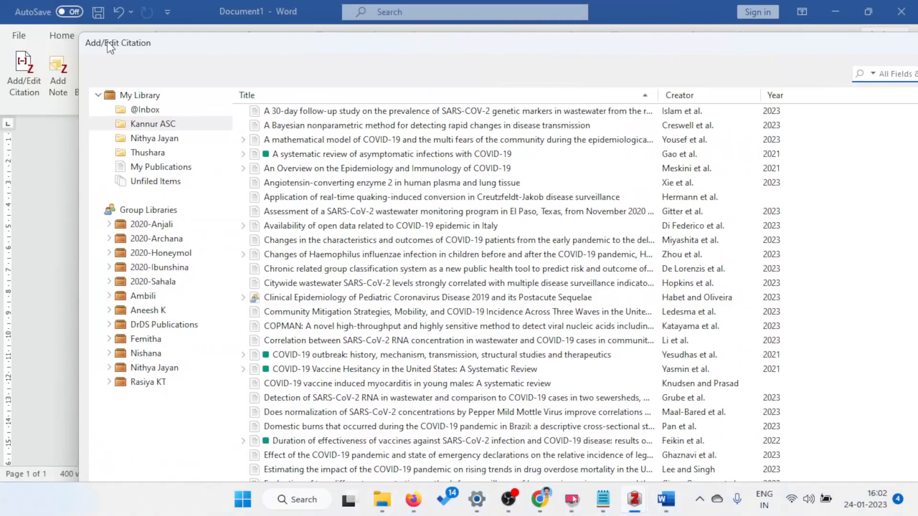
drag(77, 36, 500, 361)
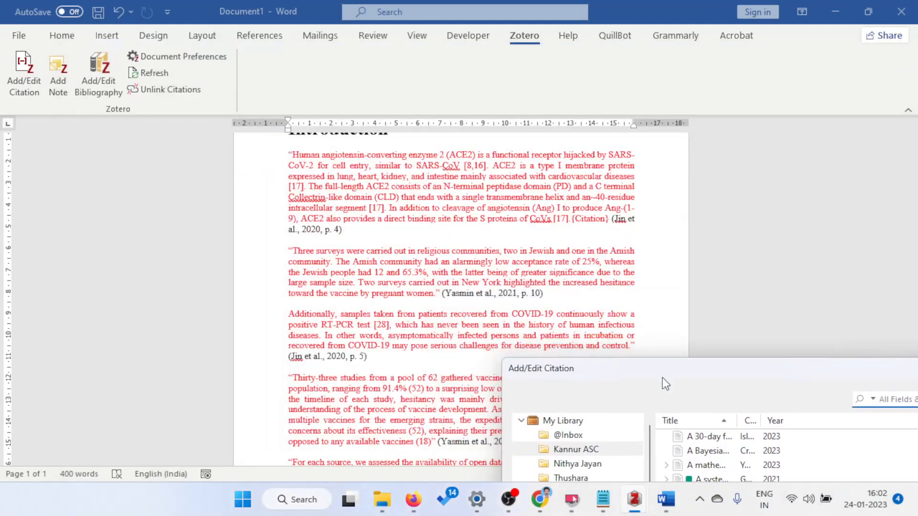
drag(661, 368, 247, 49)
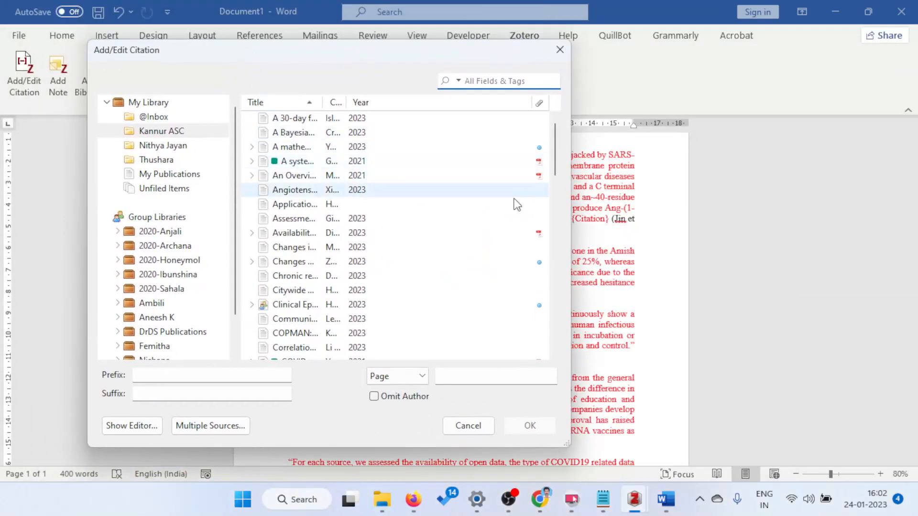
drag(570, 163, 889, 182)
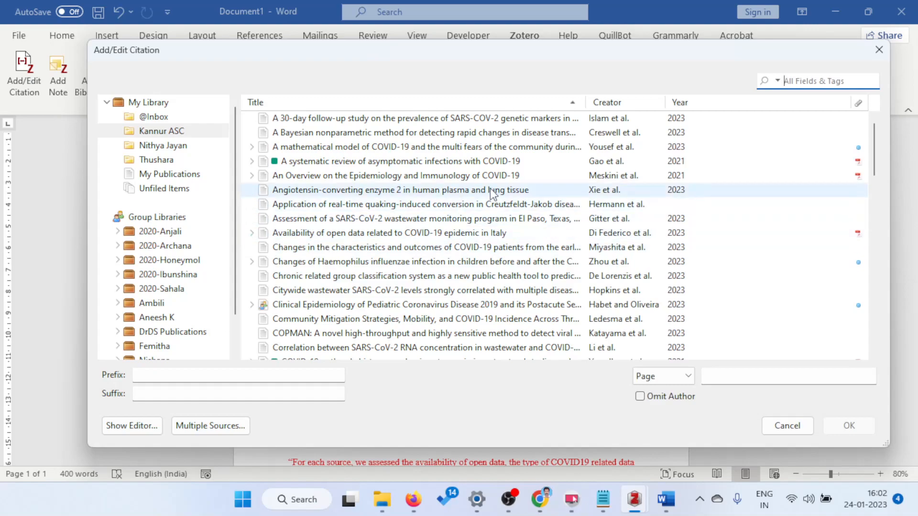
Step: Sort the Kannur ASC items by creator and insert the citation for "Virology, Epidemiology, Pathogenesis, and Control of COVID-19"
click(609, 101)
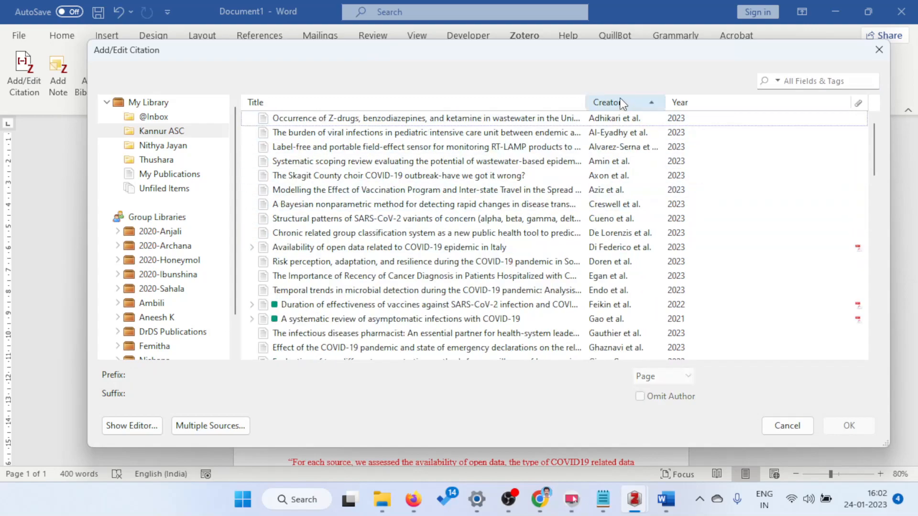
scroll(610, 236, down, 3)
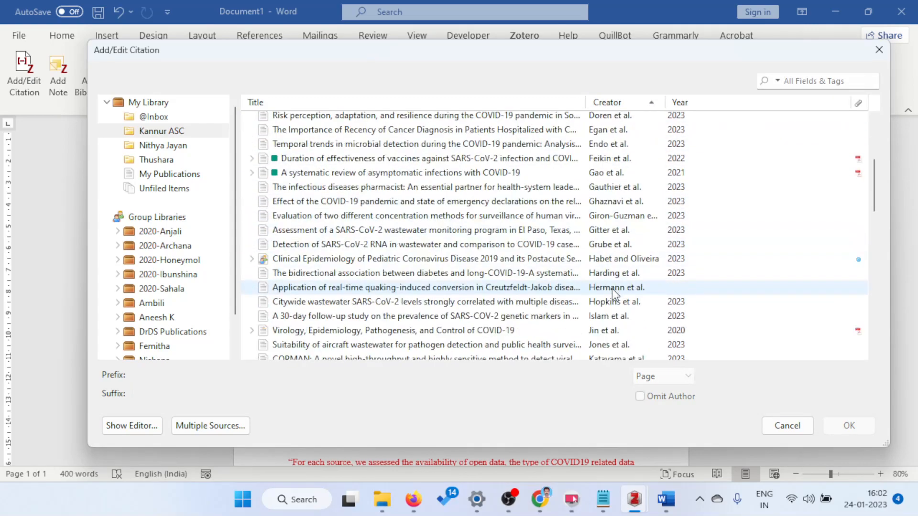
click(609, 335)
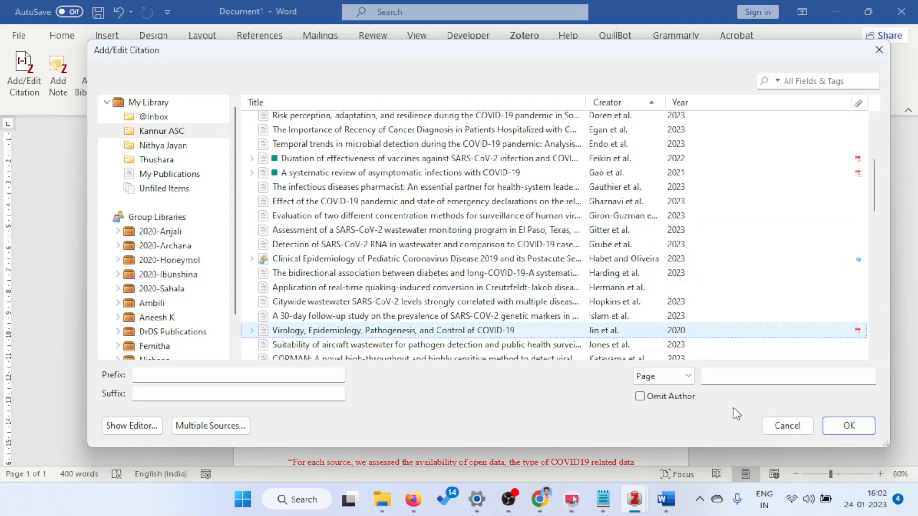
click(847, 427)
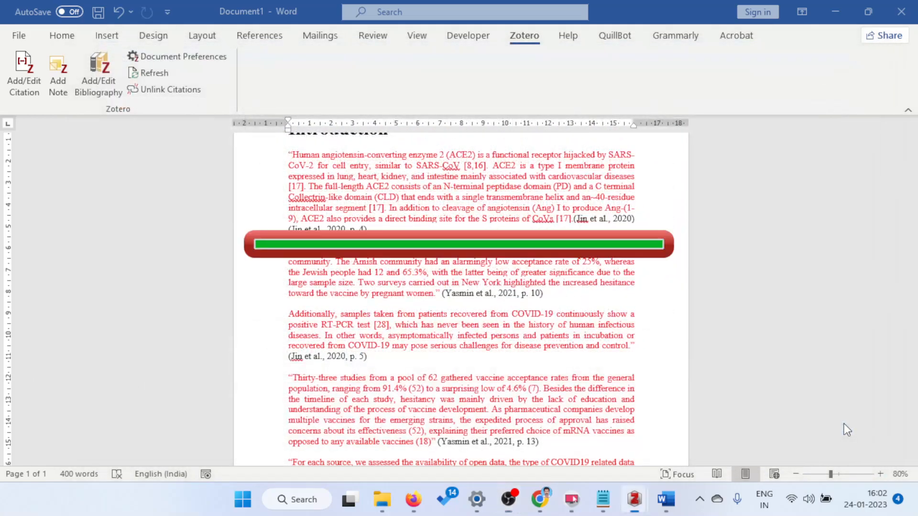
Step: Compare the inserted Zotero citation with the plain-text one after the ACE2 passage, and delete the plain-text citation with page 4
click(620, 219)
click(582, 232)
click(592, 218)
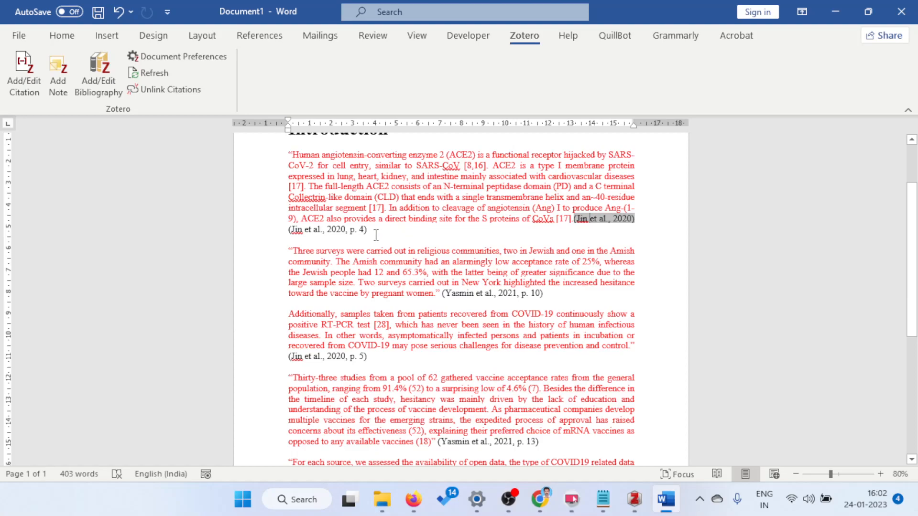
click(281, 233)
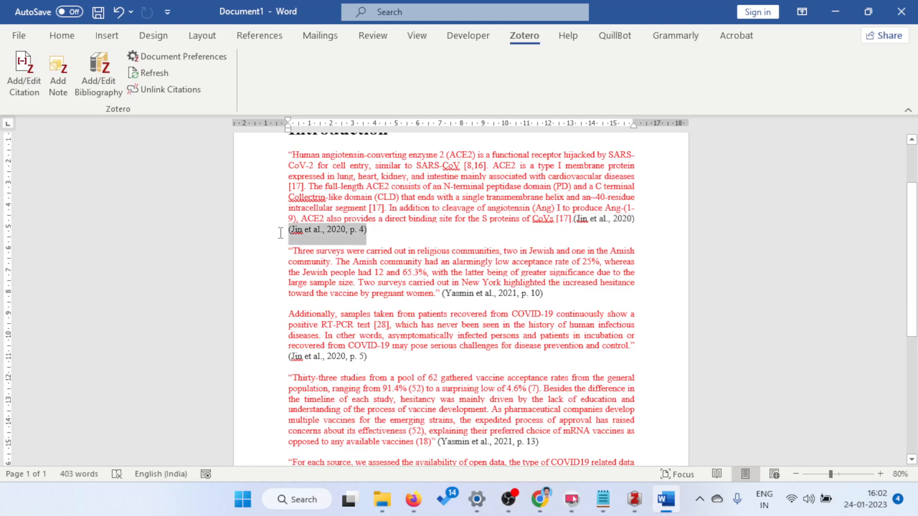
drag(280, 232, 834, 224)
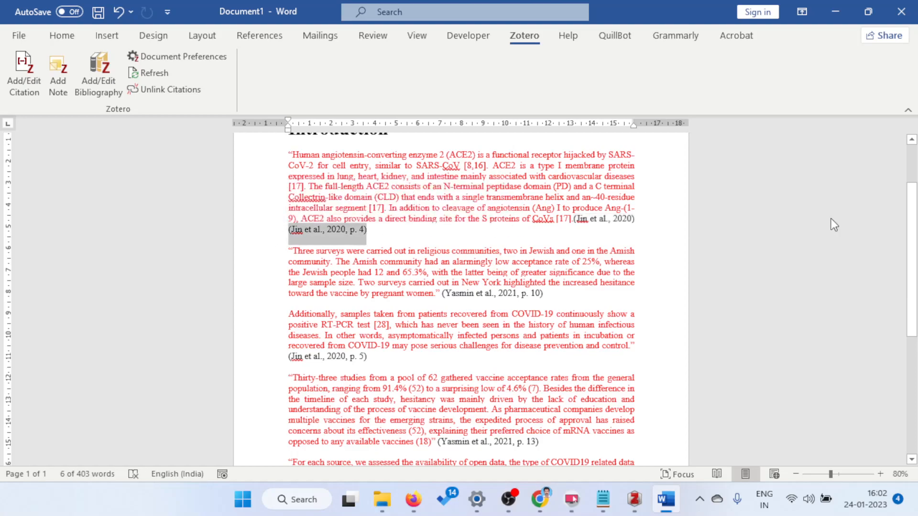
click(600, 226)
click(603, 220)
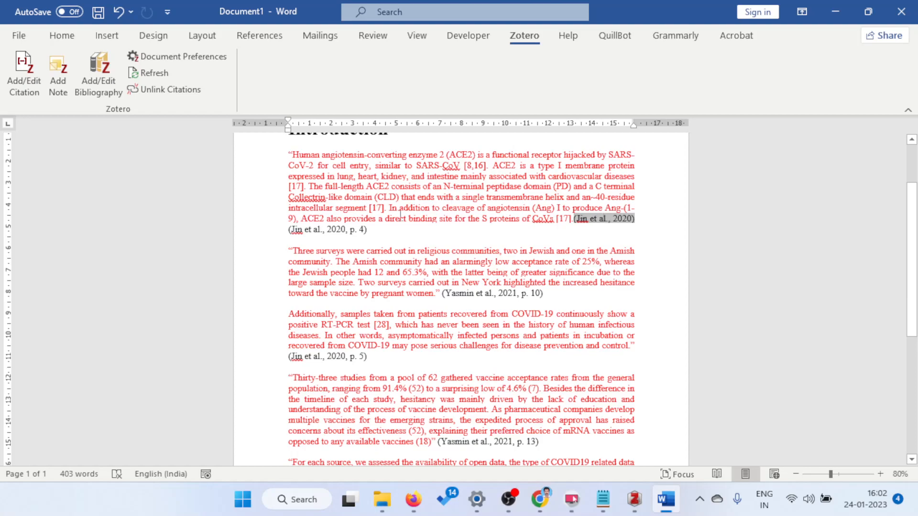
drag(381, 234, 282, 231)
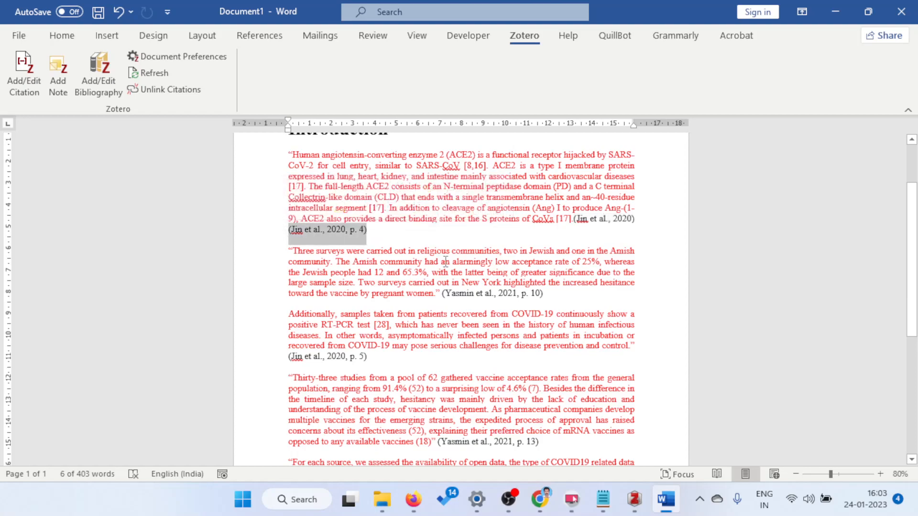
key(Delete)
Step: Copy the ACE2 passage's Zotero citation and paste it over the plain-text citation after the "Additionally, samples" passage
click(633, 220)
drag(633, 216, 592, 220)
key(ctrl+c)
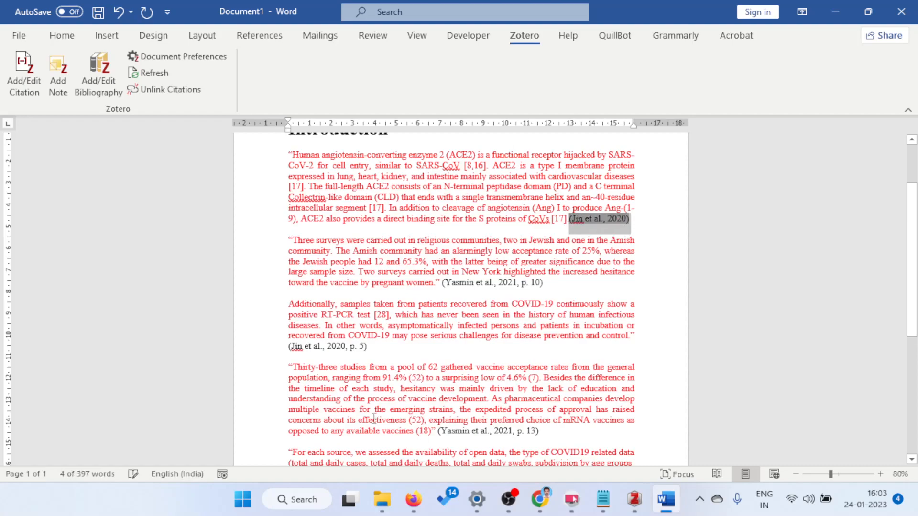
drag(377, 347, 280, 347)
key(ctrl+v)
click(416, 344)
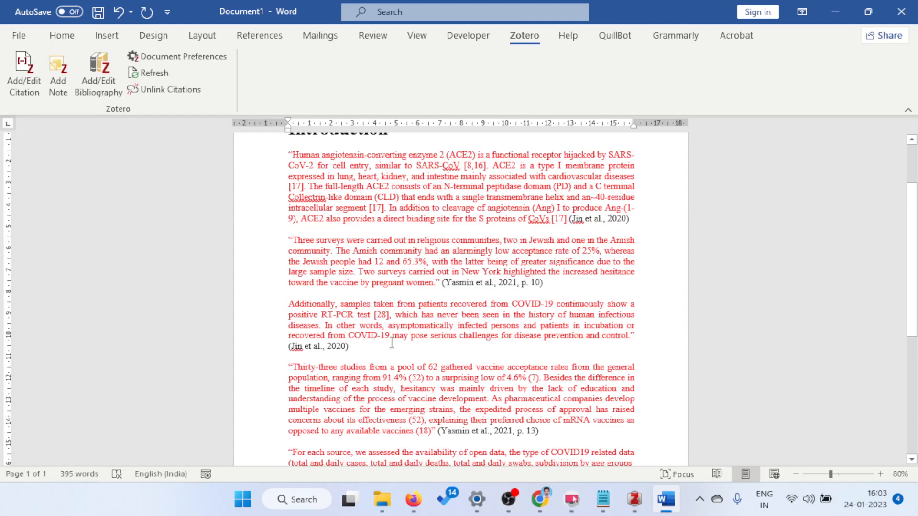
Step: Insert a Zotero citation for "COVID-19 Vaccine Hesitancy in the United States: A Systematic Review" at the end of the "Three surveys" passage
drag(553, 285, 440, 287)
click(438, 286)
click(27, 76)
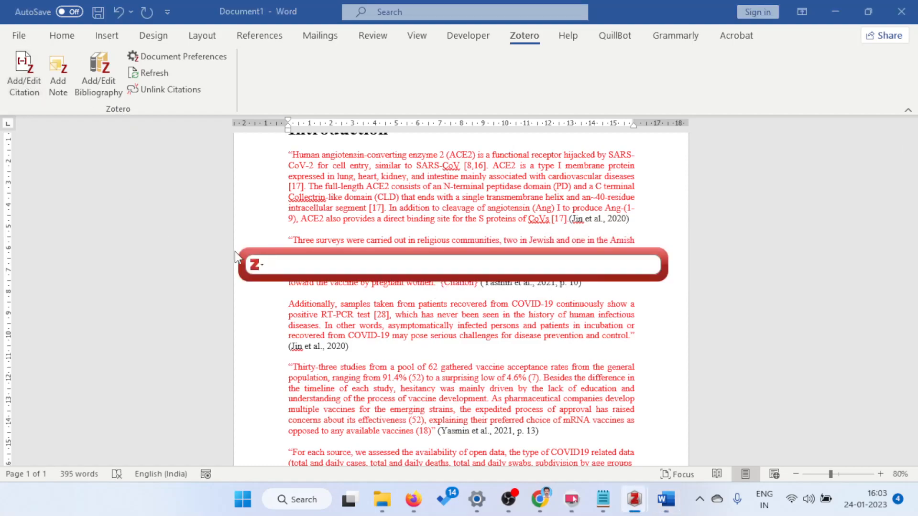
click(257, 265)
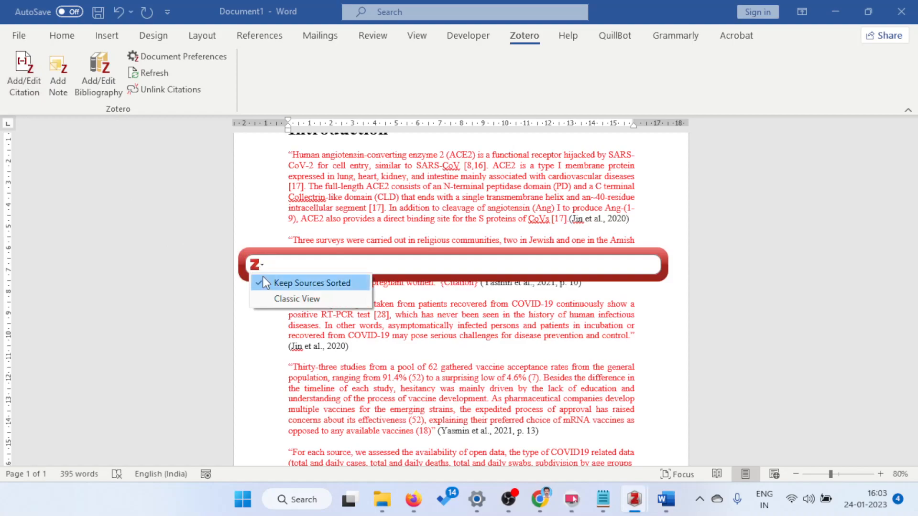
click(292, 299)
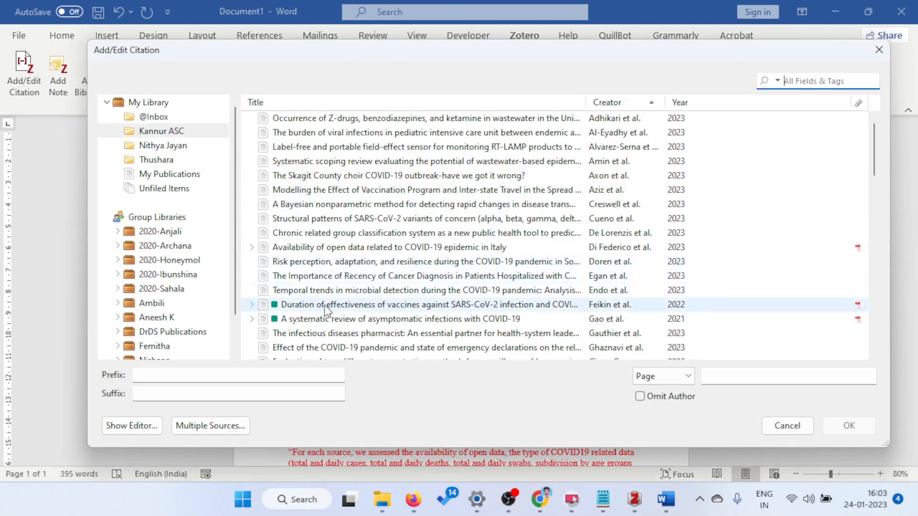
scroll(608, 249, down, 15)
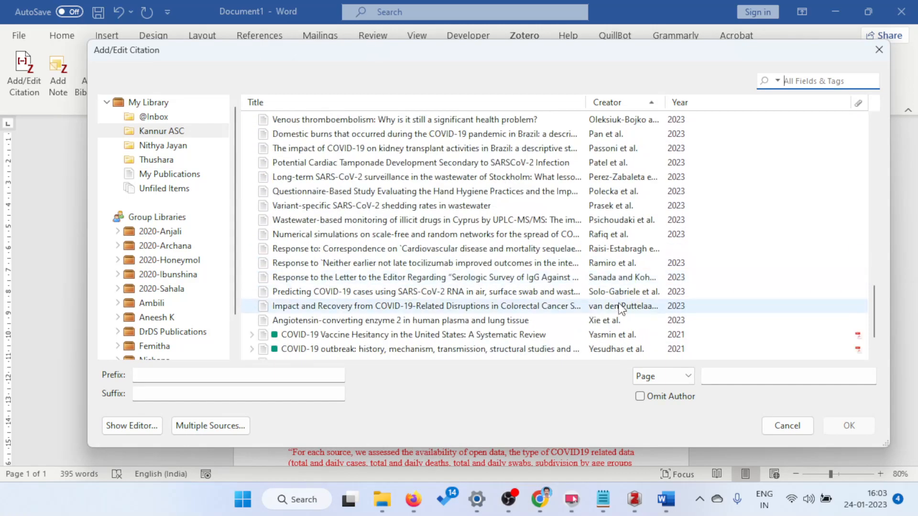
click(619, 336)
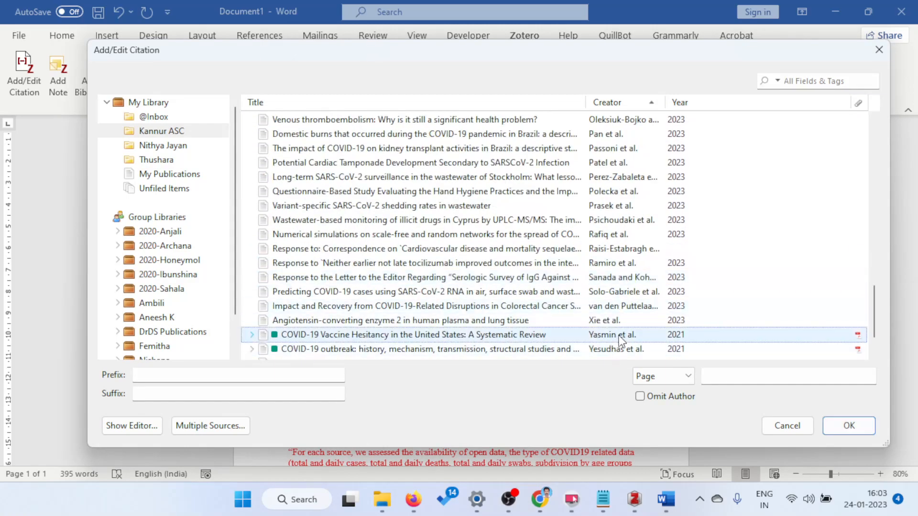
click(840, 427)
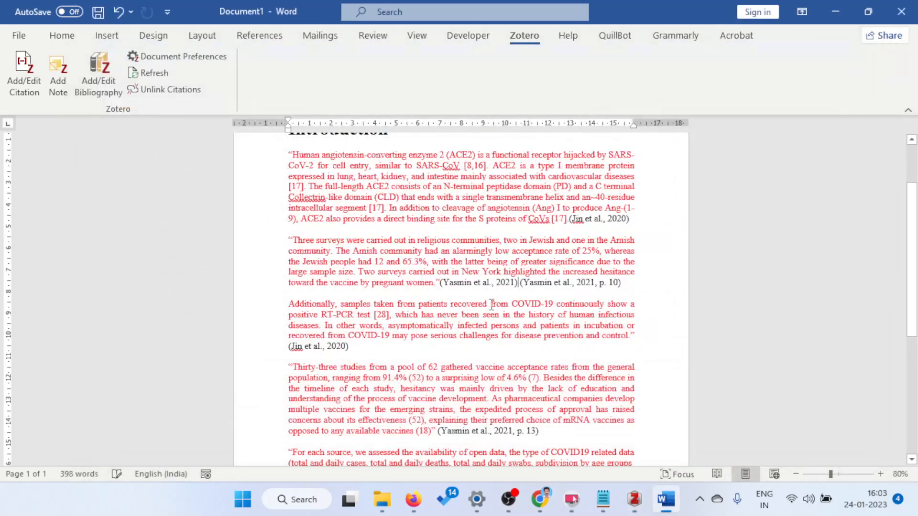
Step: Delete the plain-text citation with page 10 after the "Three surveys" passage, and check which citations are Zotero fields
drag(633, 290, 522, 291)
key(Delete)
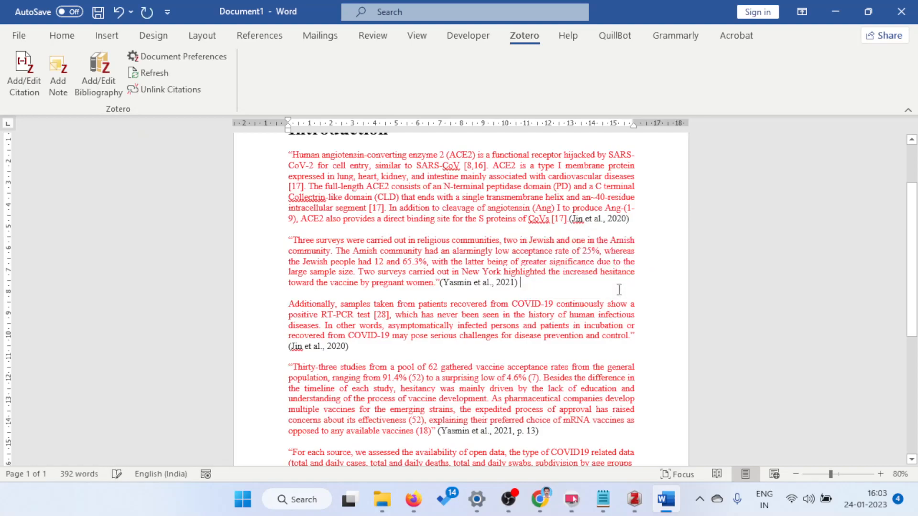
click(478, 285)
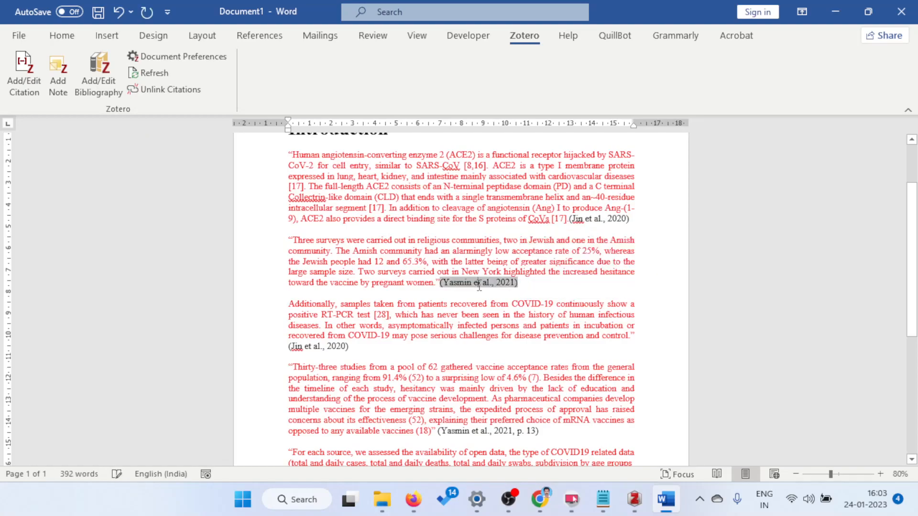
click(590, 219)
click(304, 349)
Step: Copy the "Three surveys" passage's Zotero citation and paste it over the plain-text citation with page 13 after the "Thirty-three studies" passage
scroll(304, 353, down, 3)
click(503, 354)
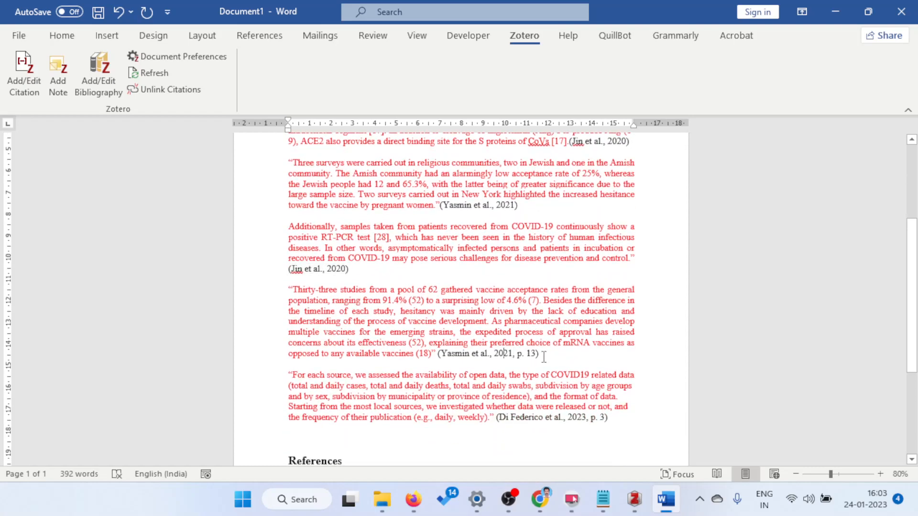
click(473, 202)
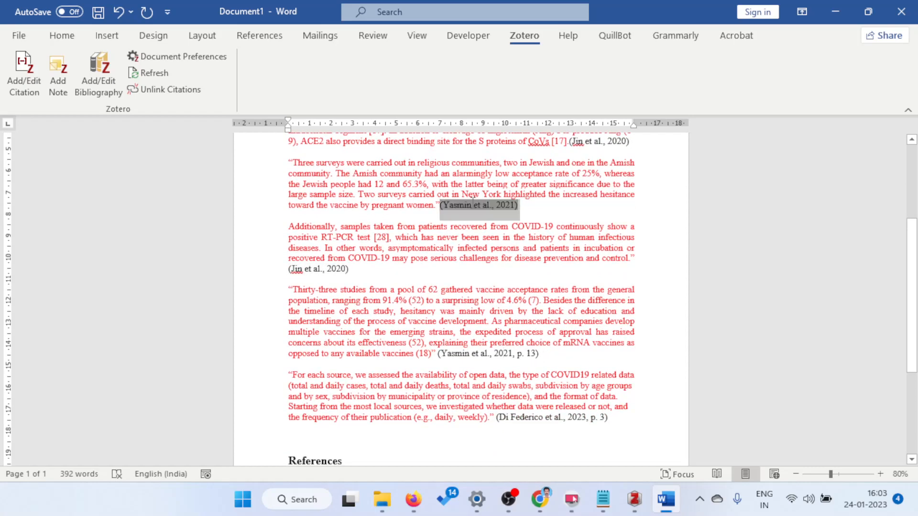
drag(445, 203, 441, 206)
key(ctrl+c)
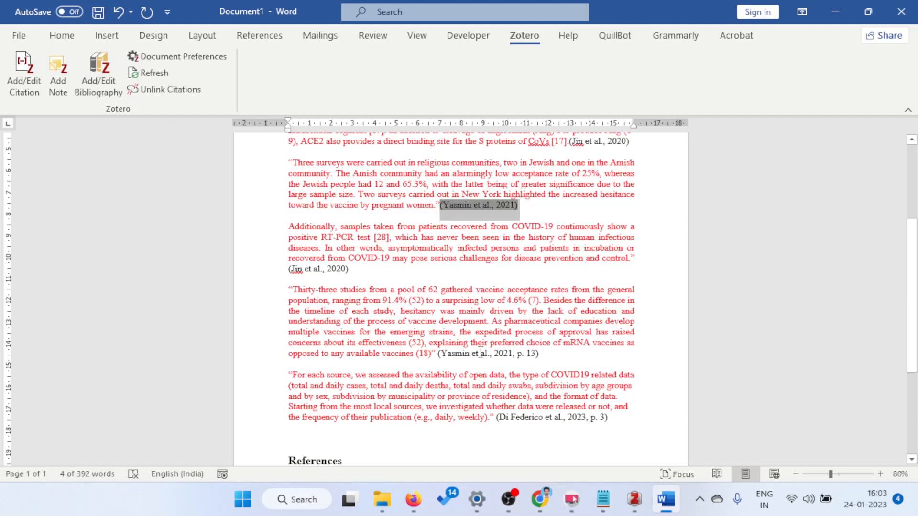
drag(545, 356, 438, 348)
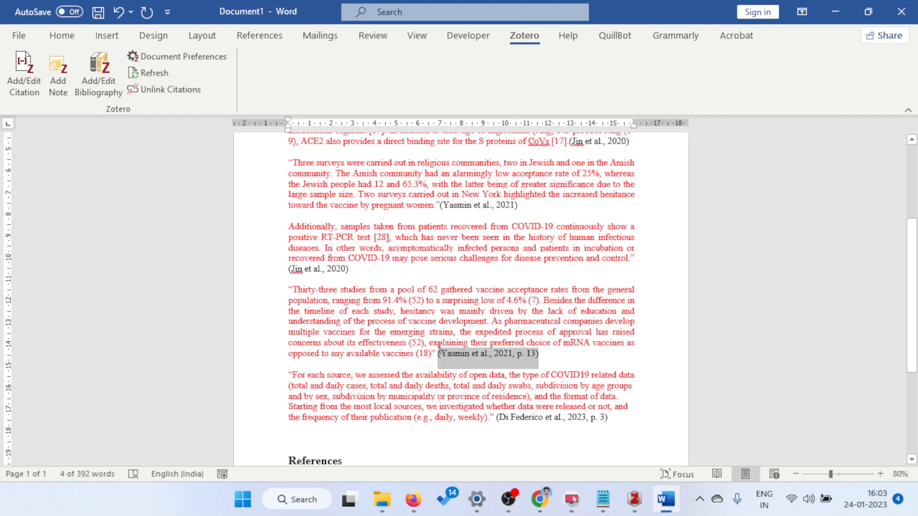
key(ctrl+v)
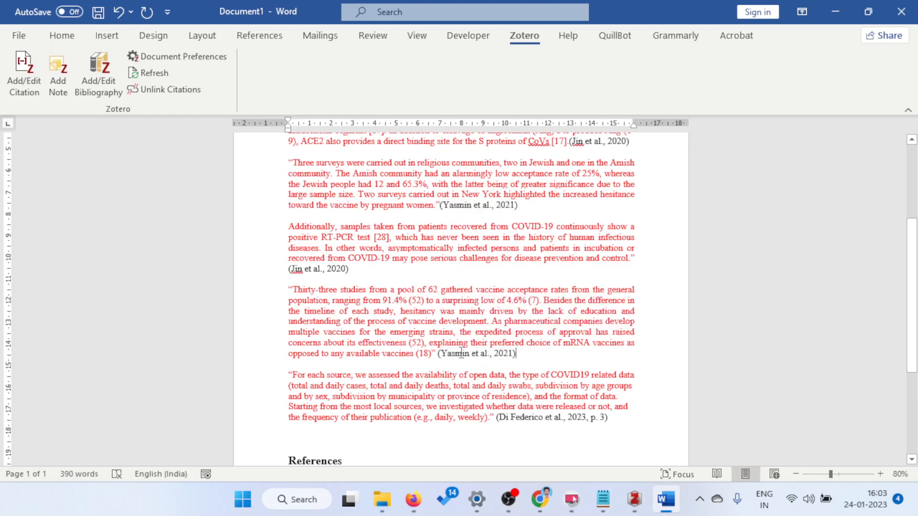
click(462, 352)
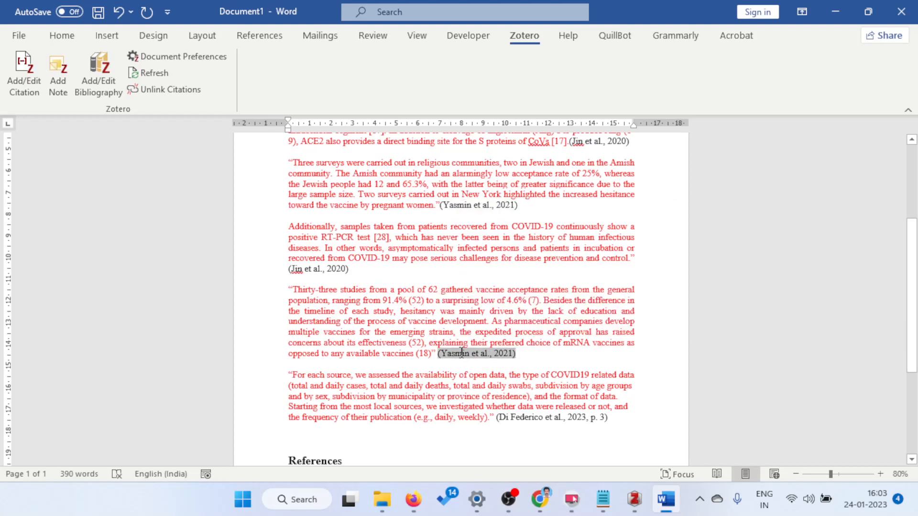
click(495, 416)
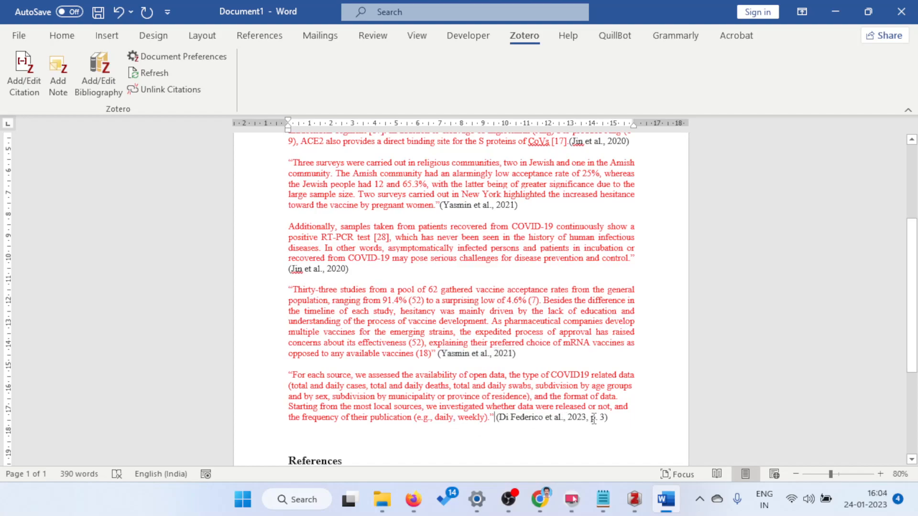
scroll(593, 419, down, 1)
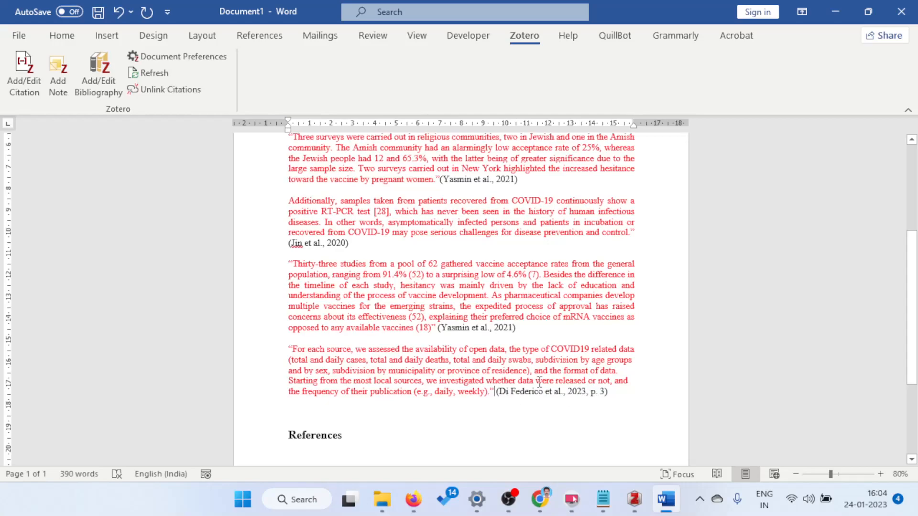
drag(524, 329, 437, 338)
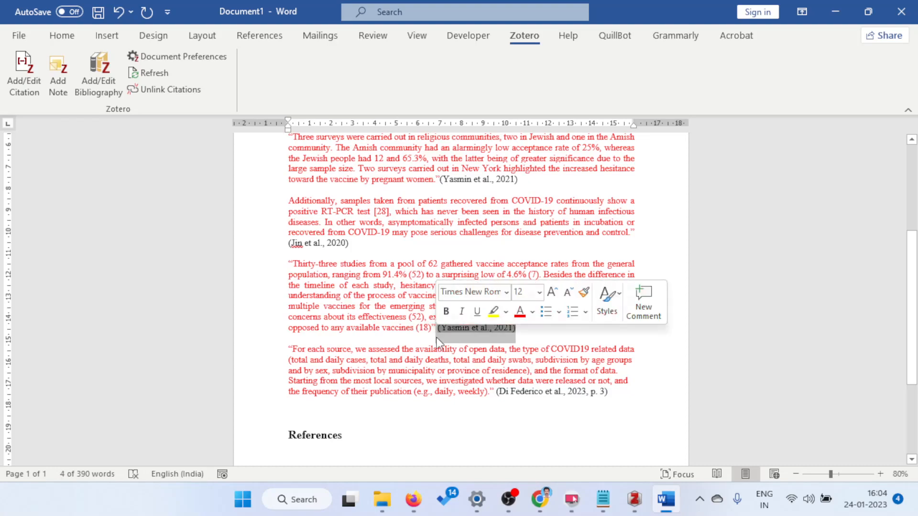
click(724, 328)
Step: Insert a Zotero citation for "Availability of open data related to COVID-19 epidemic in Italy" after the "For each source" passage, using Classic View
scroll(724, 329, down, 2)
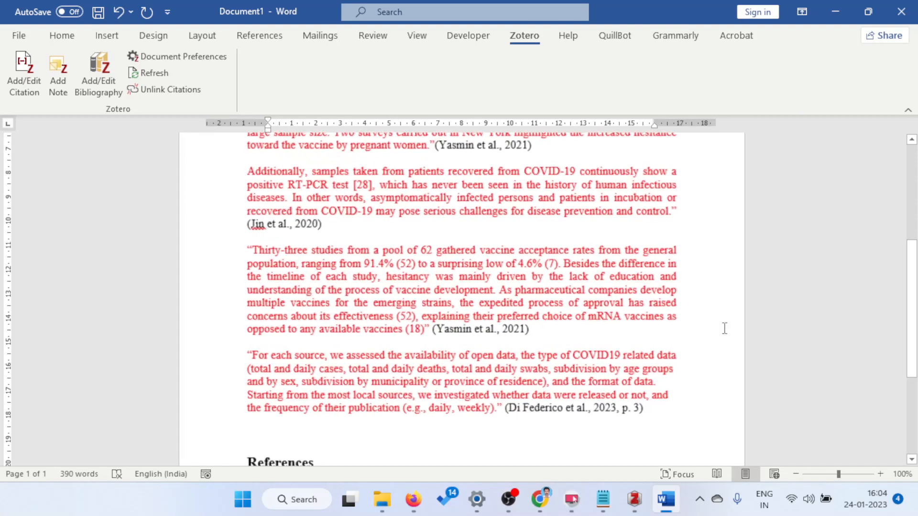
scroll(725, 329, up, 3)
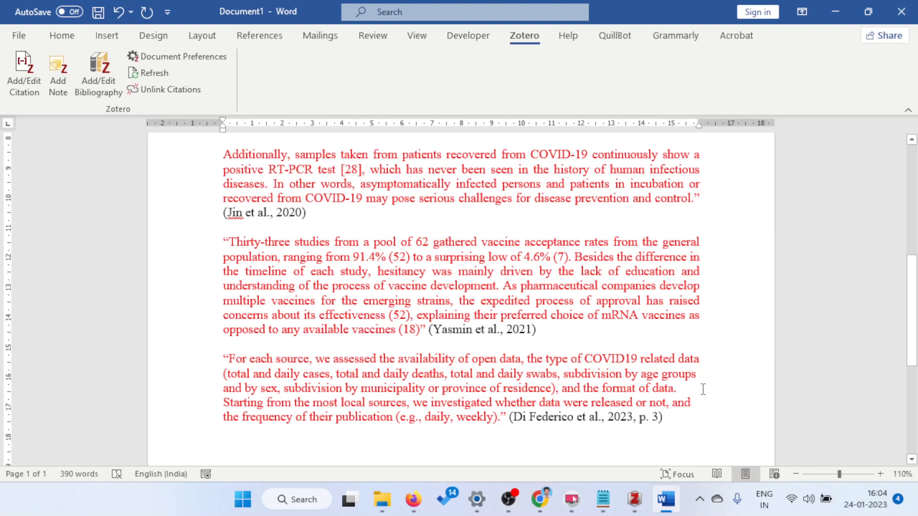
click(548, 337)
click(507, 421)
click(19, 77)
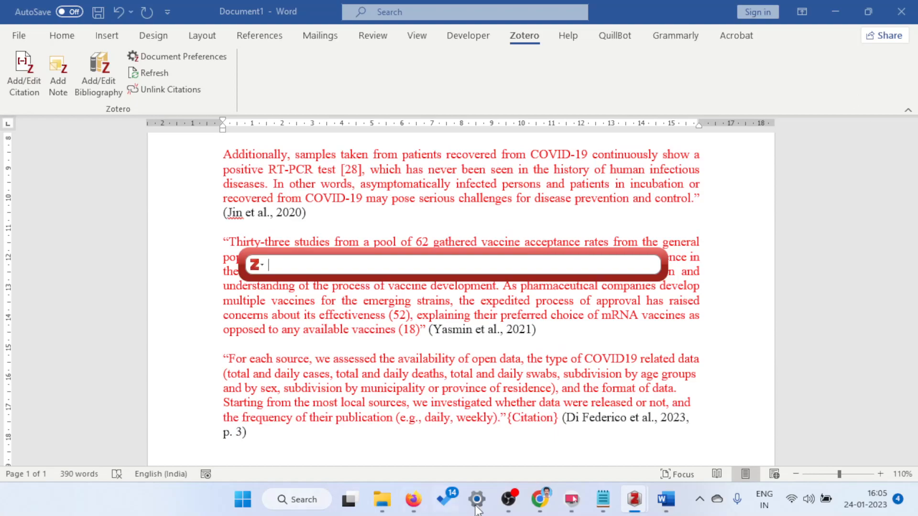
click(256, 265)
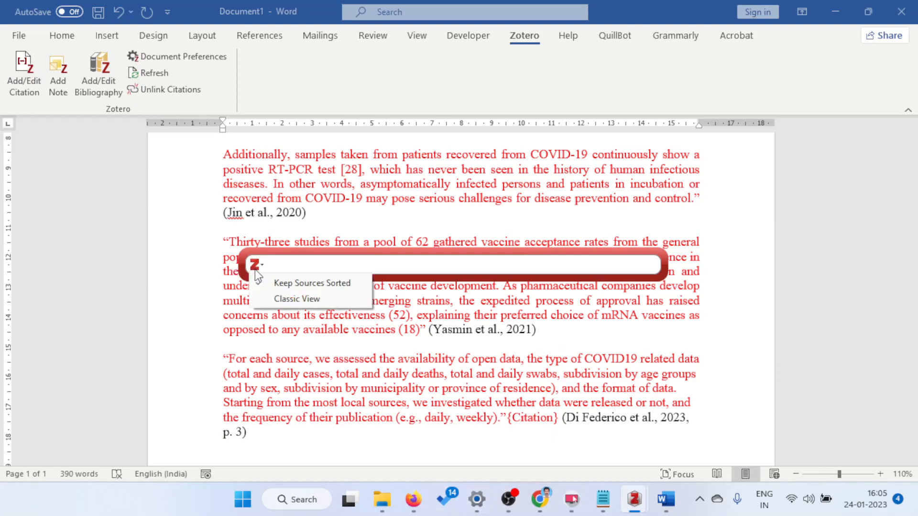
click(286, 299)
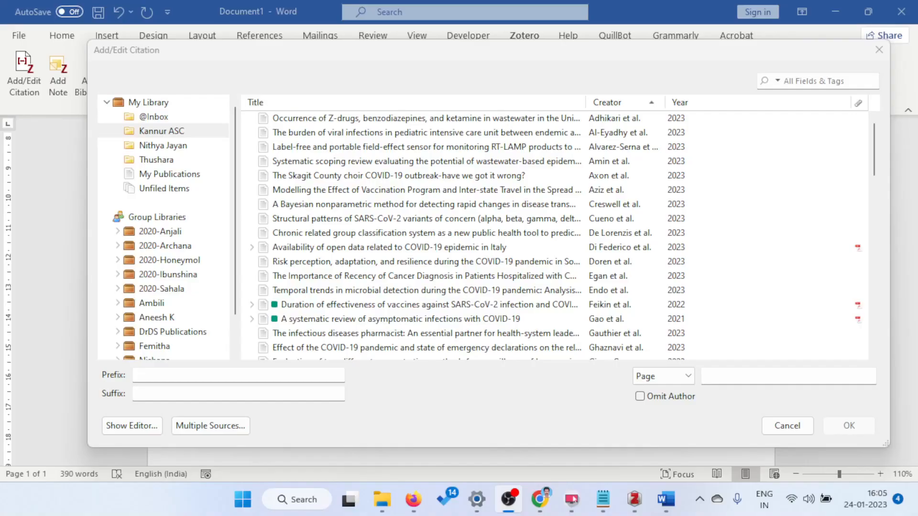
click(395, 415)
scroll(584, 228, down, 8)
scroll(802, 207, up, 6)
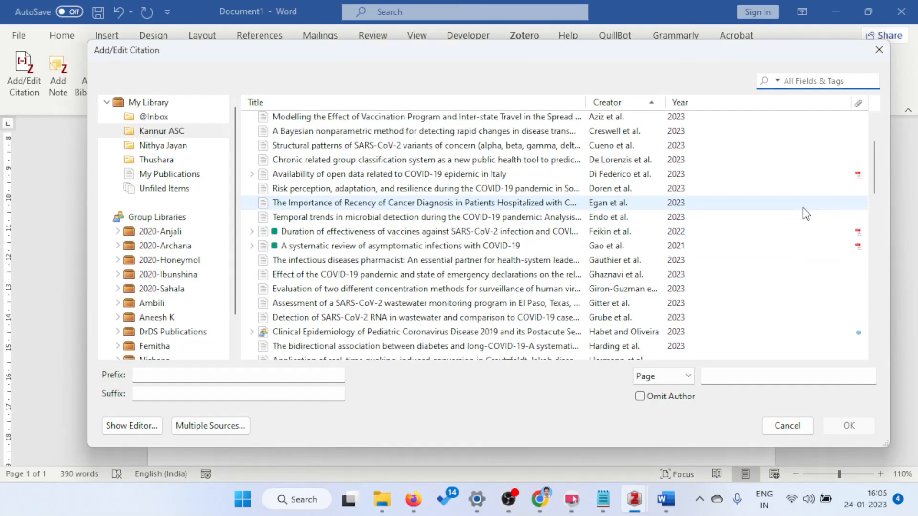
click(606, 174)
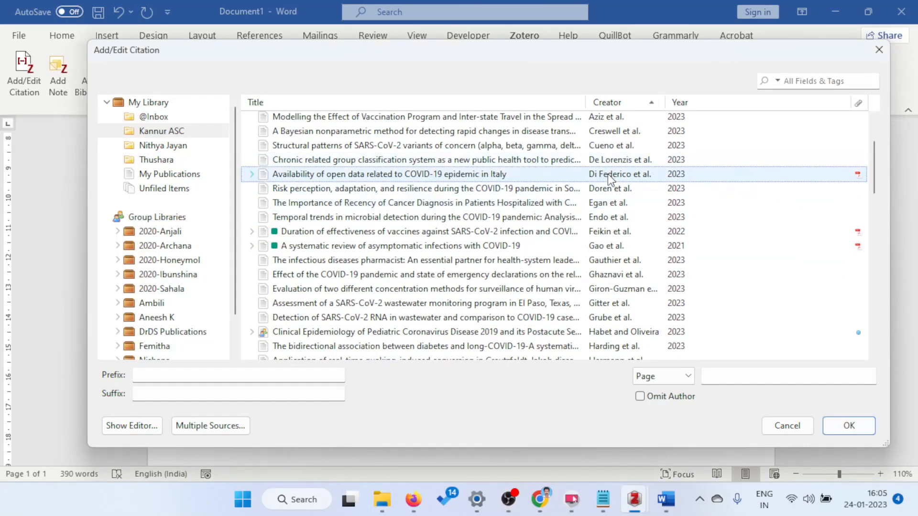
click(845, 427)
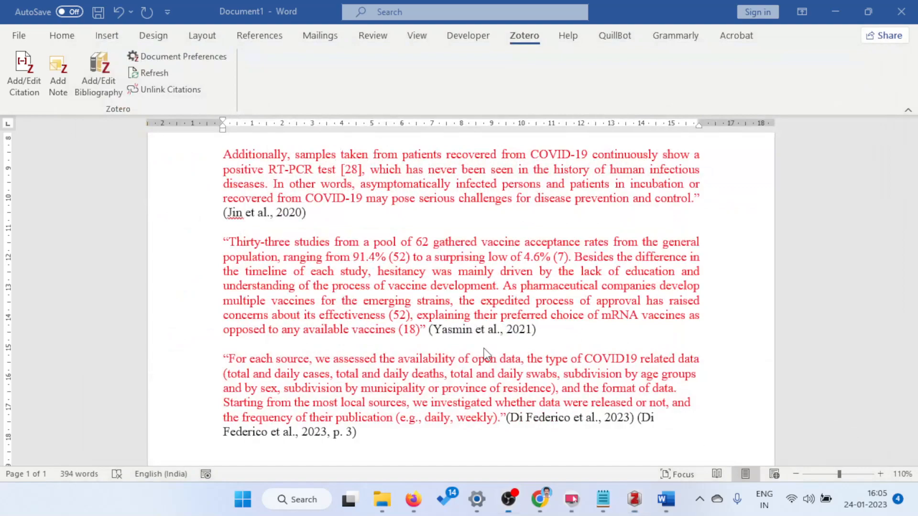
Step: Delete the plain-text citation with page 3 after the "For each source" passage
click(637, 417)
drag(638, 417, 641, 427)
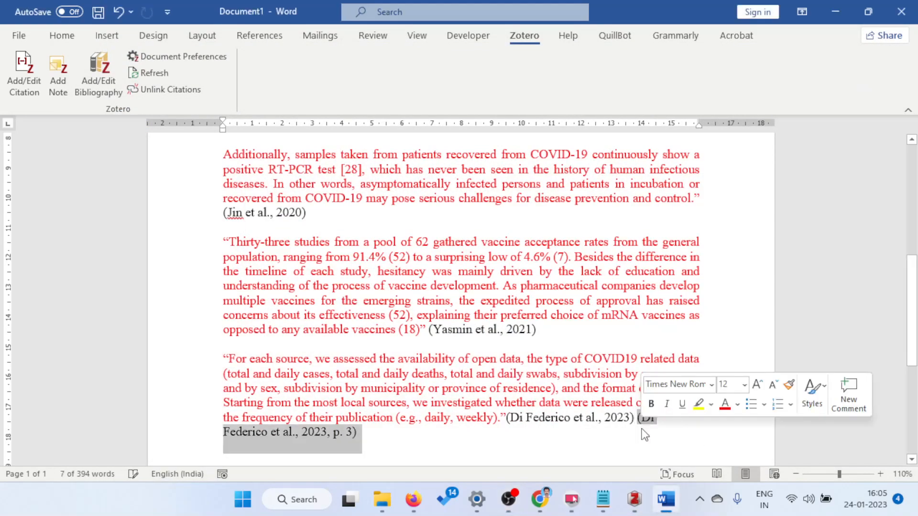
key(BackSpace)
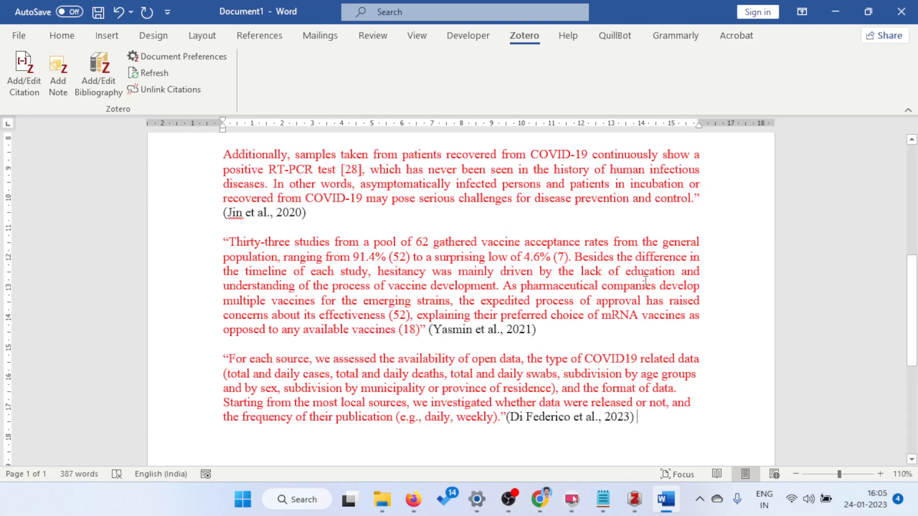
Step: Insert the Zotero bibliography on the empty line below the References heading
scroll(645, 281, down, 3)
scroll(292, 389, down, 2)
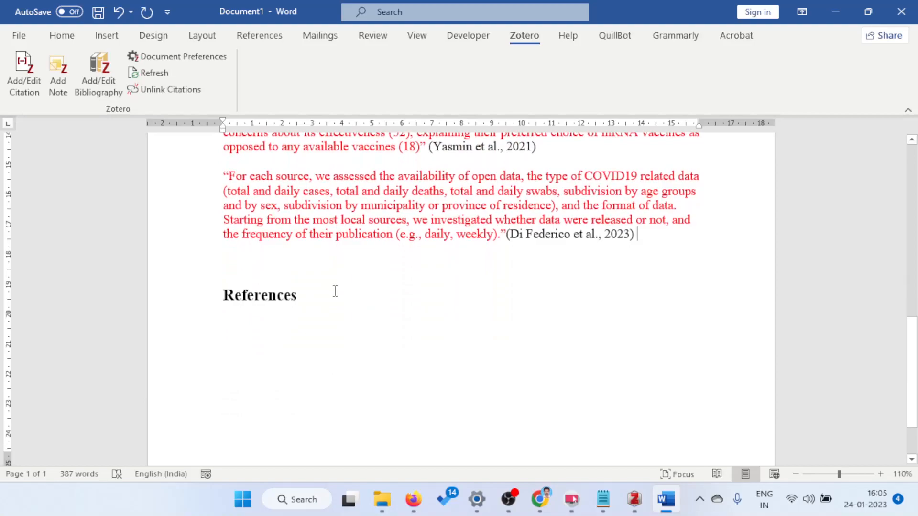
click(245, 336)
ctrl+scroll(317, 318, down, 2)
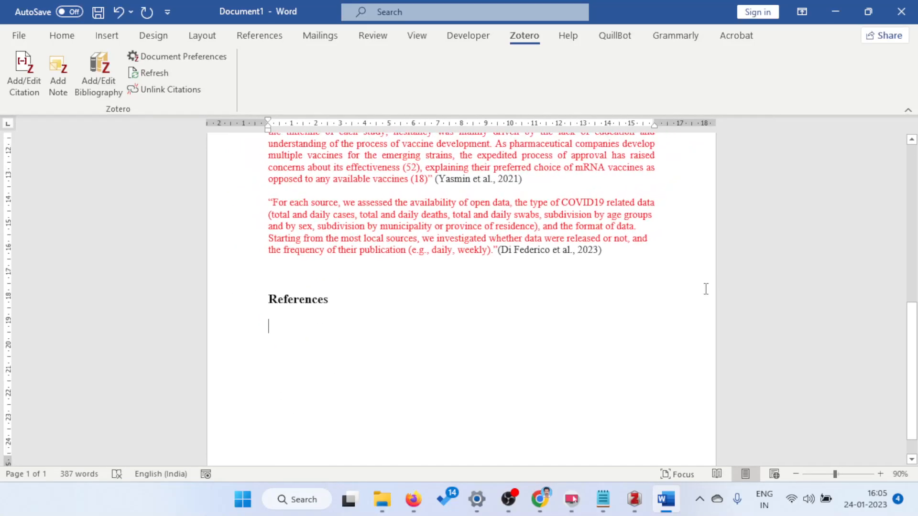
scroll(525, 318, up, 3)
scroll(493, 306, down, 4)
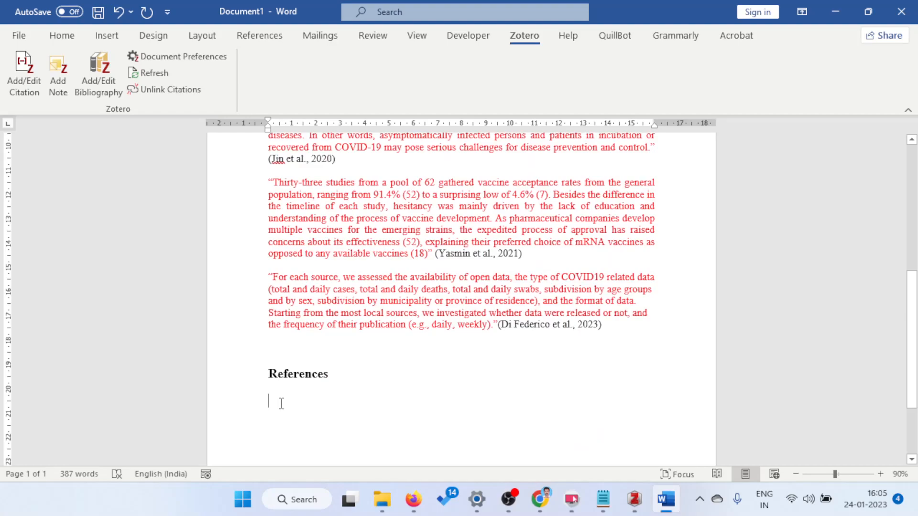
click(93, 65)
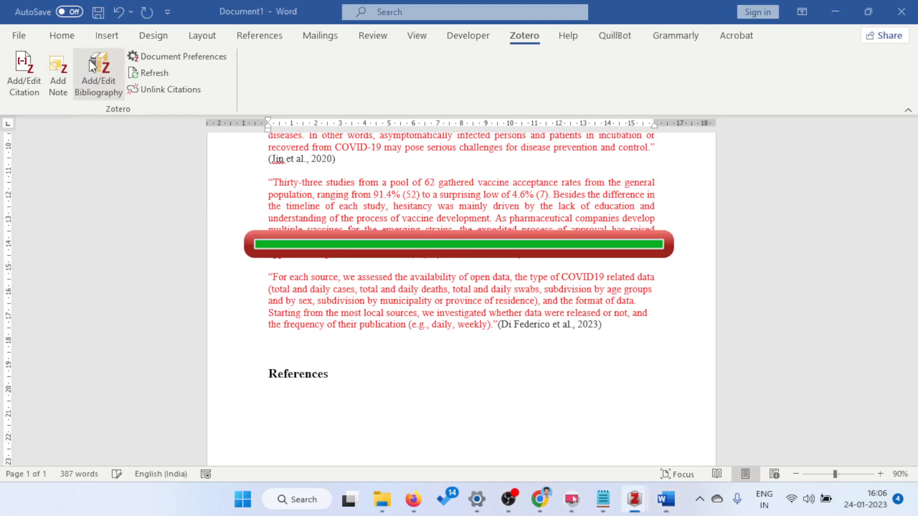
Step: Examine the inserted bibliography entries on both pages against the citations in the text
scroll(523, 378, down, 1)
scroll(534, 317, down, 5)
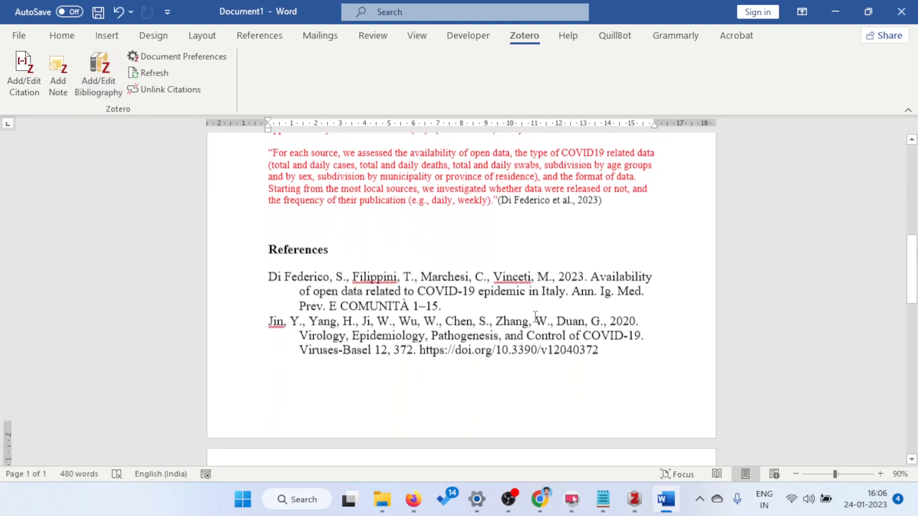
scroll(497, 311, up, 1)
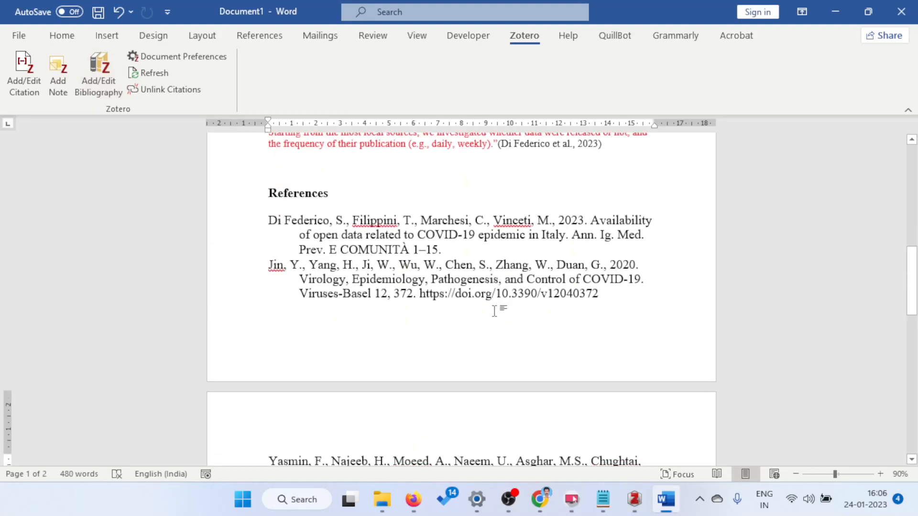
scroll(499, 311, down, 1)
scroll(499, 310, up, 5)
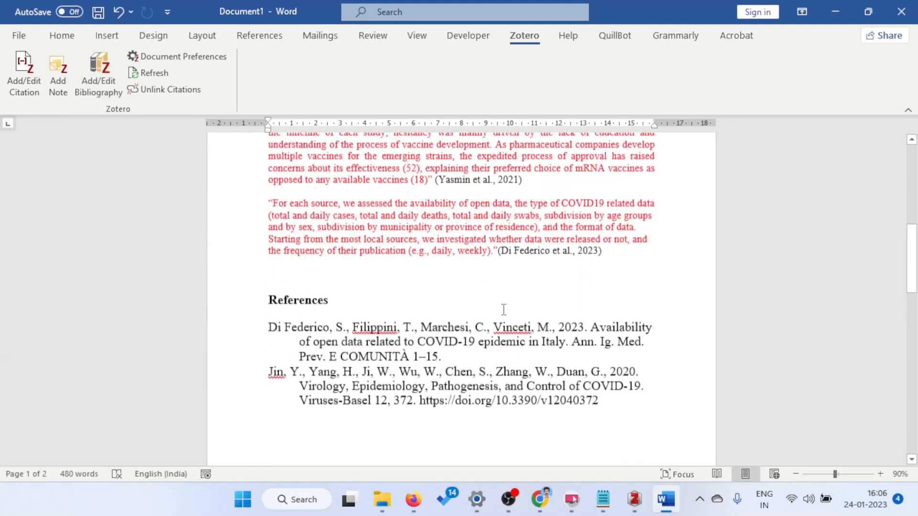
scroll(297, 261, down, 2)
scroll(298, 262, down, 3)
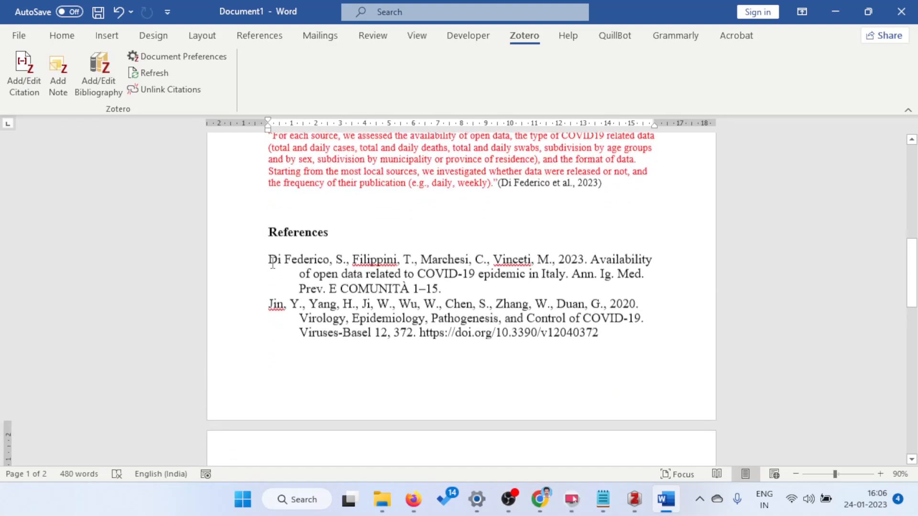
scroll(319, 176, down, 2)
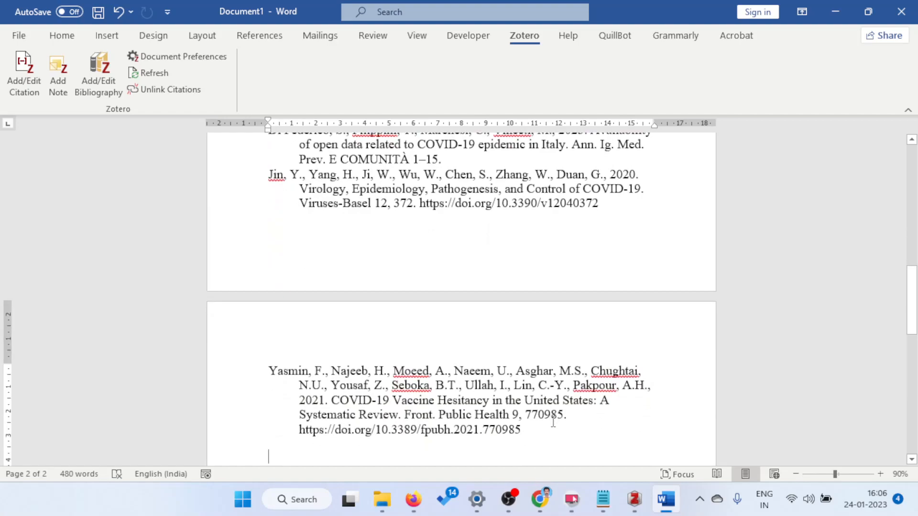
Step: Justify all bibliography entries under the References heading
scroll(552, 412, up, 2)
scroll(526, 458, down, 1)
click(527, 458)
drag(527, 458, 277, 163)
key(ctrl+j)
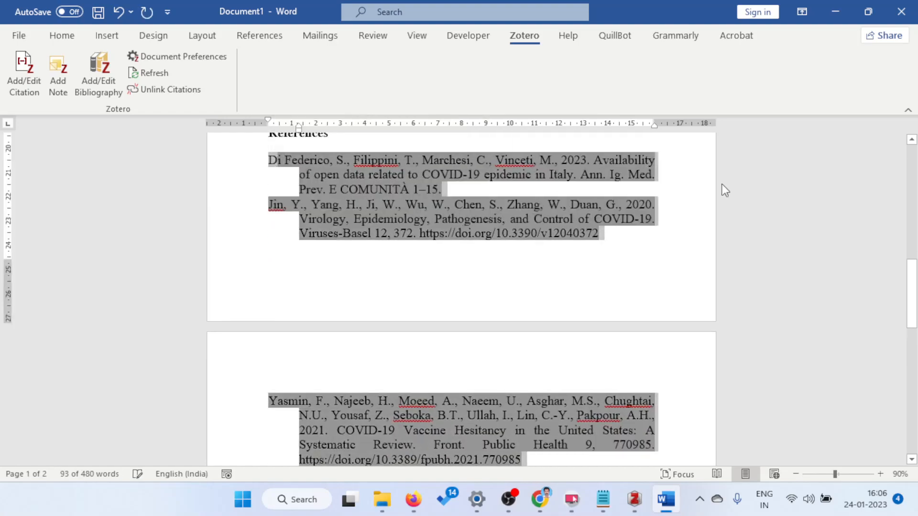
click(678, 195)
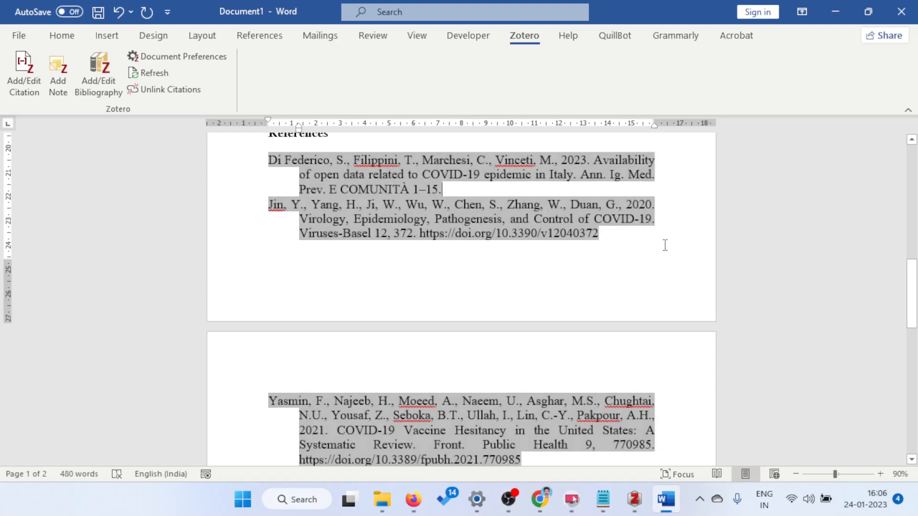
Step: Change the document's Zotero citation style to Vancouver, keeping the language as English (US)
ctrl+scroll(664, 245, down, 3)
scroll(828, 199, up, 3)
scroll(583, 287, down, 3)
scroll(582, 288, up, 3)
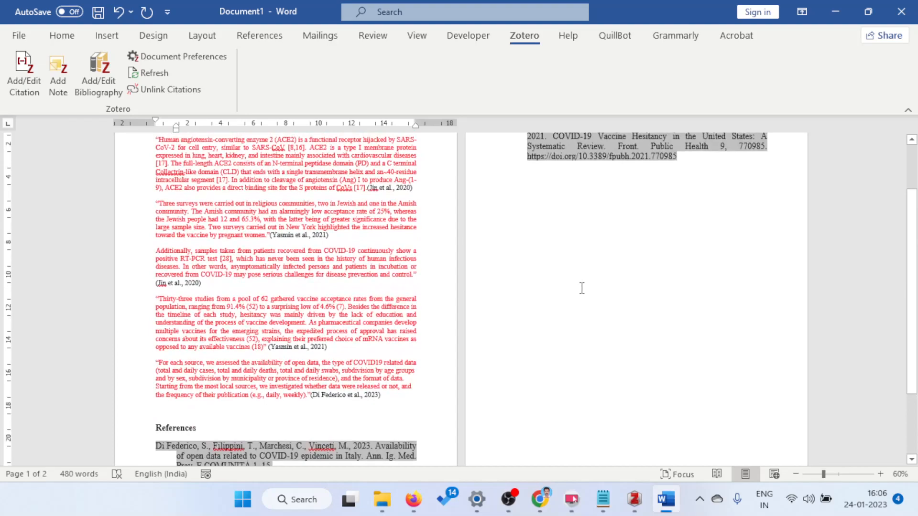
scroll(581, 289, down, 2)
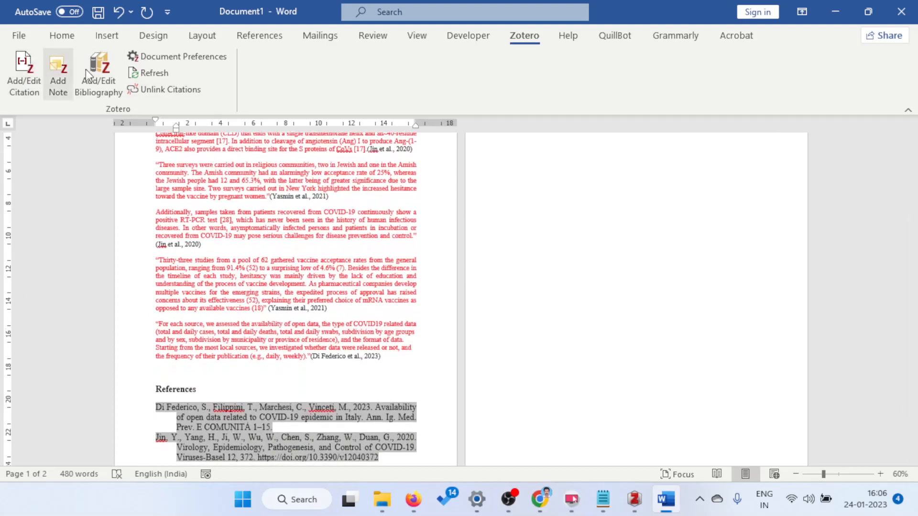
scroll(340, 330, up, 1)
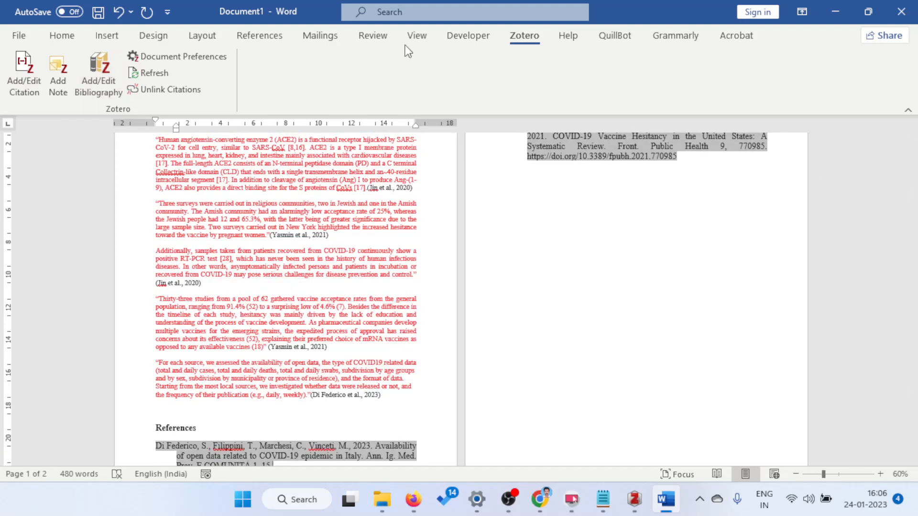
click(173, 69)
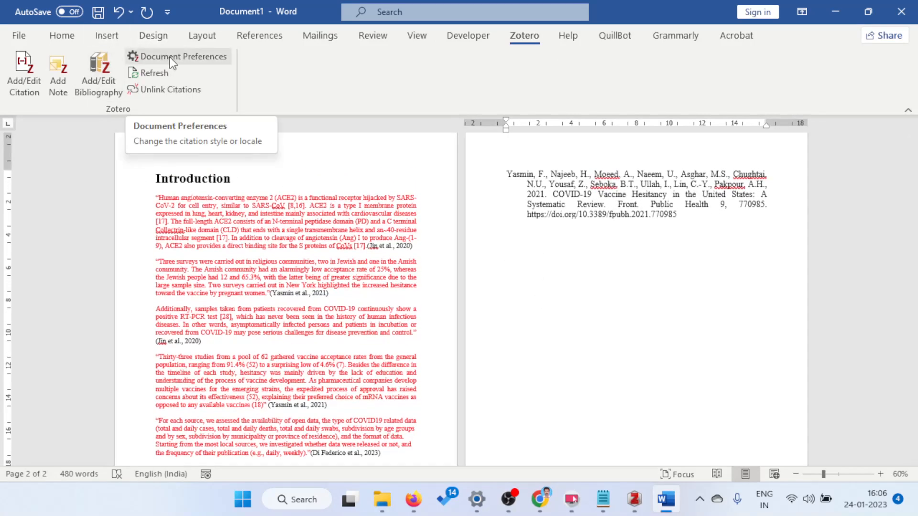
click(173, 63)
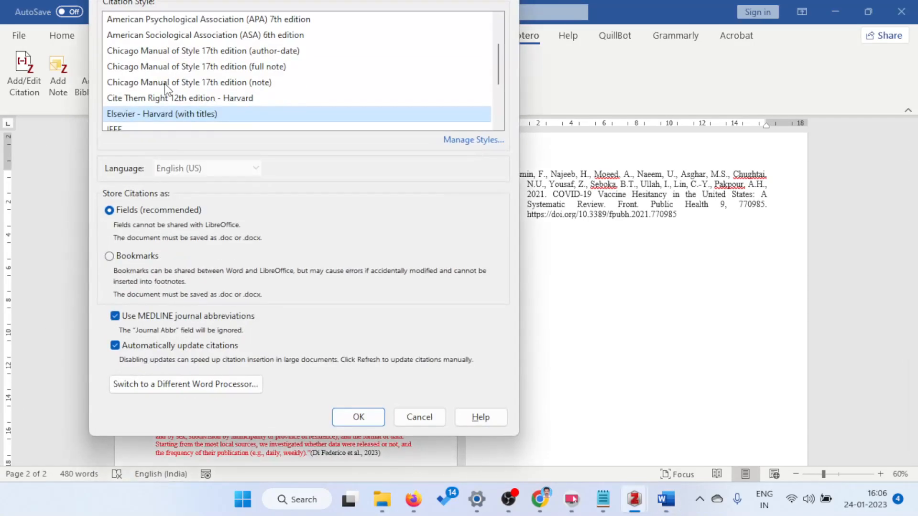
scroll(135, 119, down, 2)
click(136, 116)
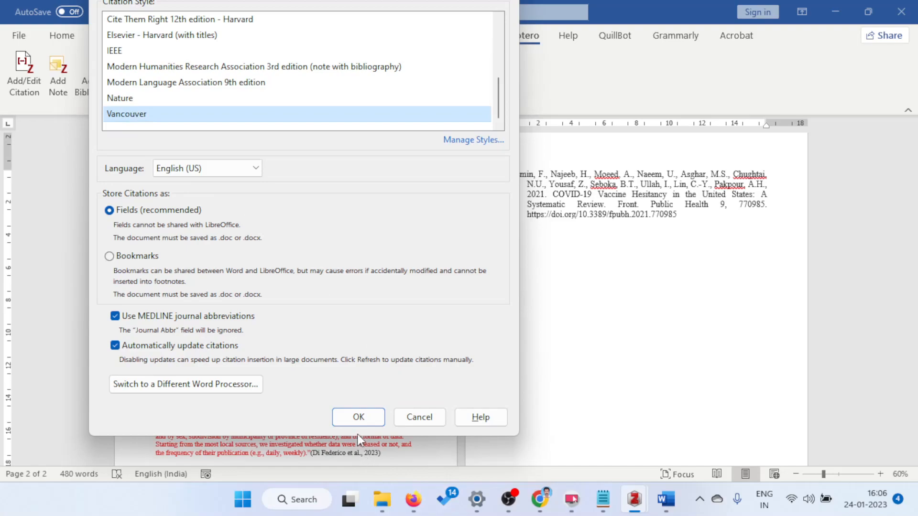
click(359, 419)
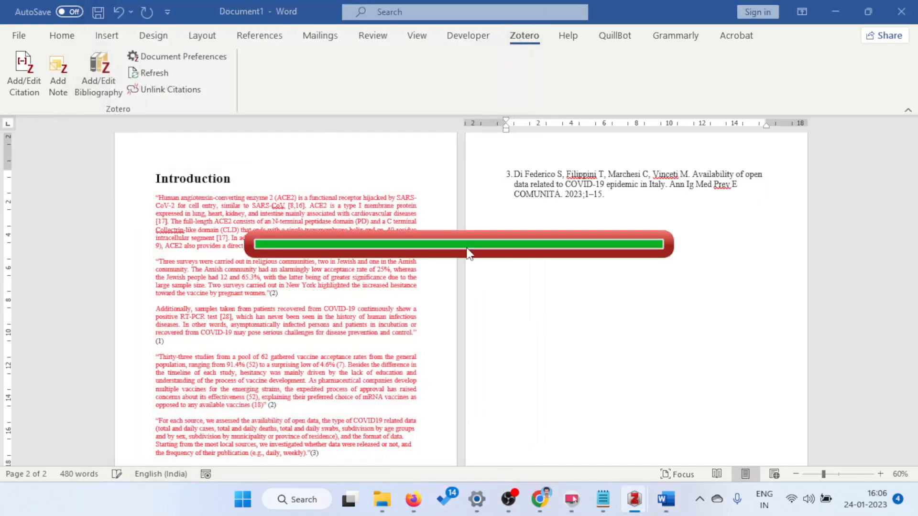
Step: Examine the Vancouver-style numbered citations after each passage and the matching entries under the References heading
scroll(521, 189, up, 3)
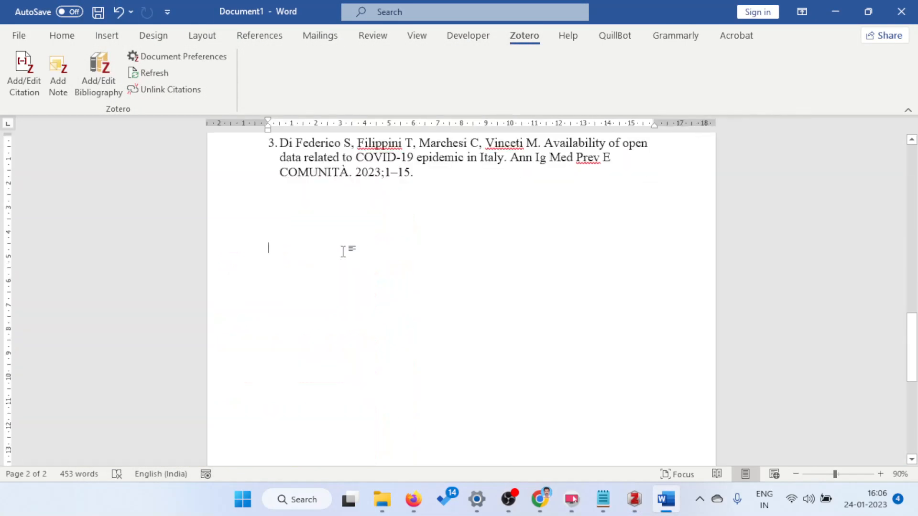
scroll(772, 318, up, 4)
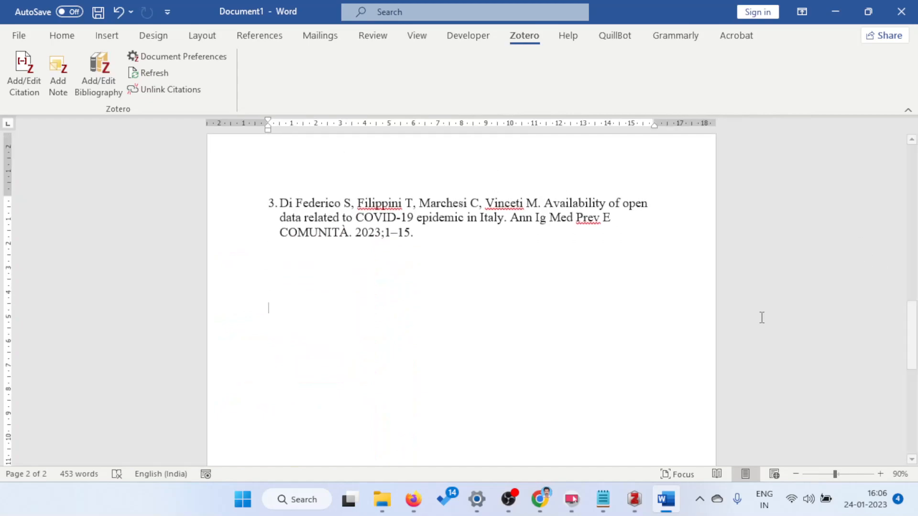
scroll(253, 287, up, 12)
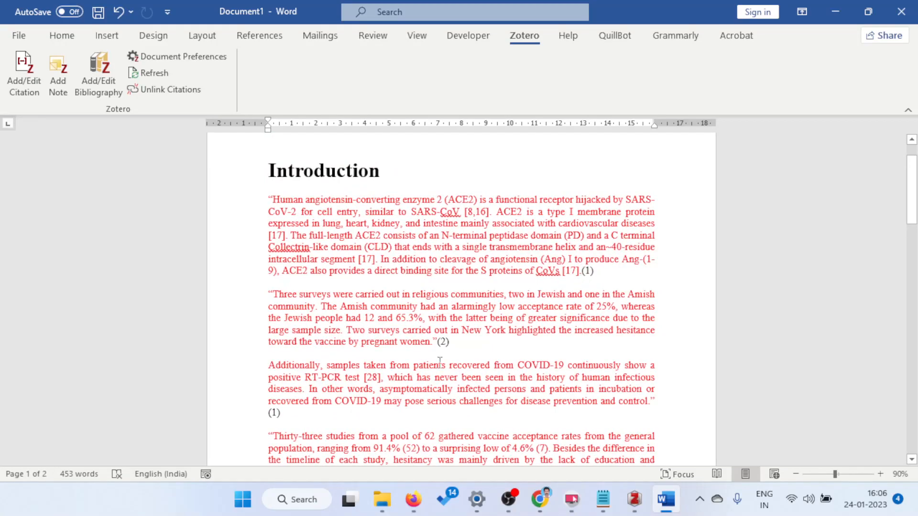
scroll(313, 296, down, 3)
click(284, 293)
scroll(502, 285, down, 3)
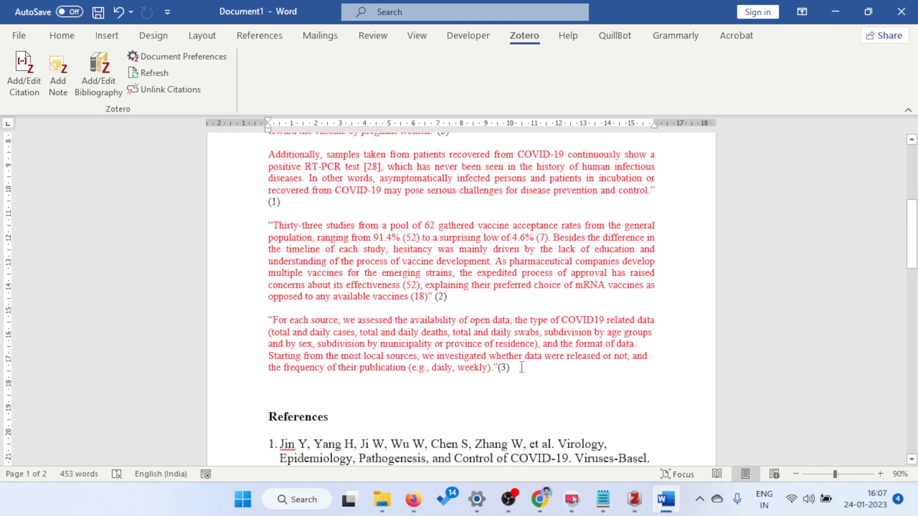
scroll(522, 367, down, 10)
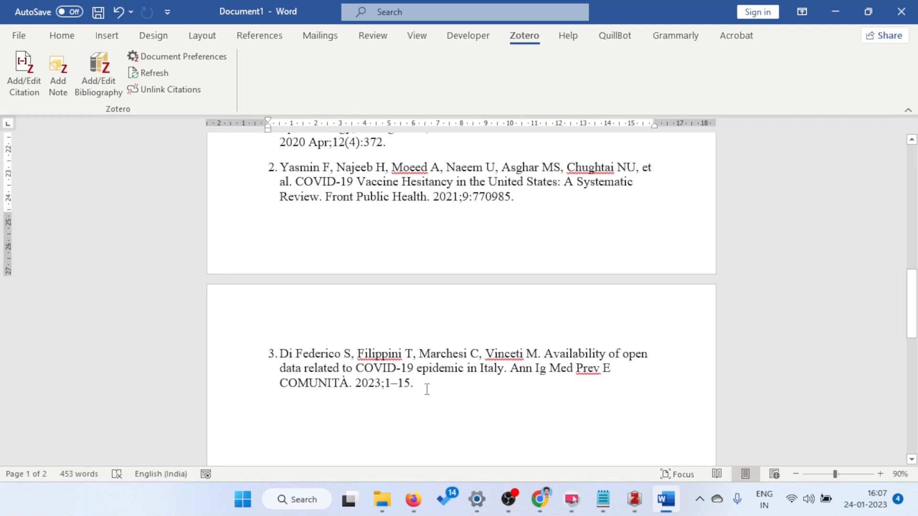
scroll(427, 388, up, 14)
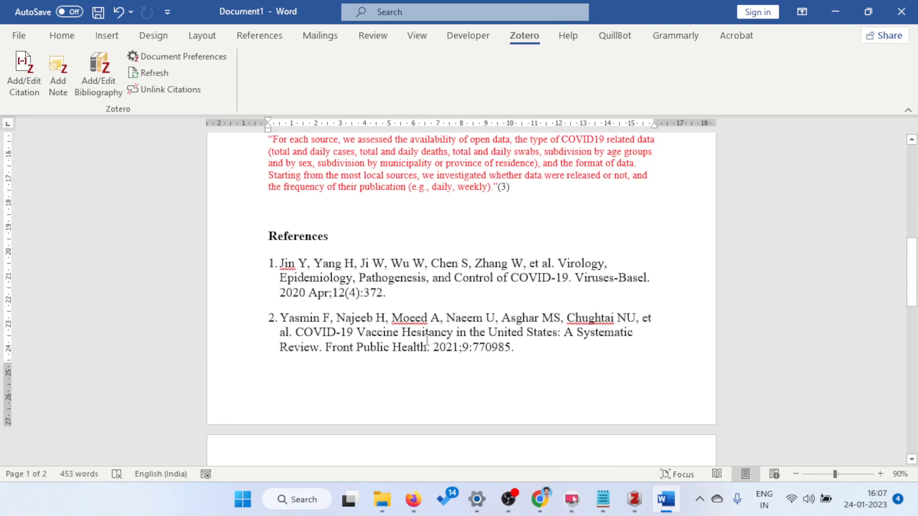
scroll(385, 187, up, 3)
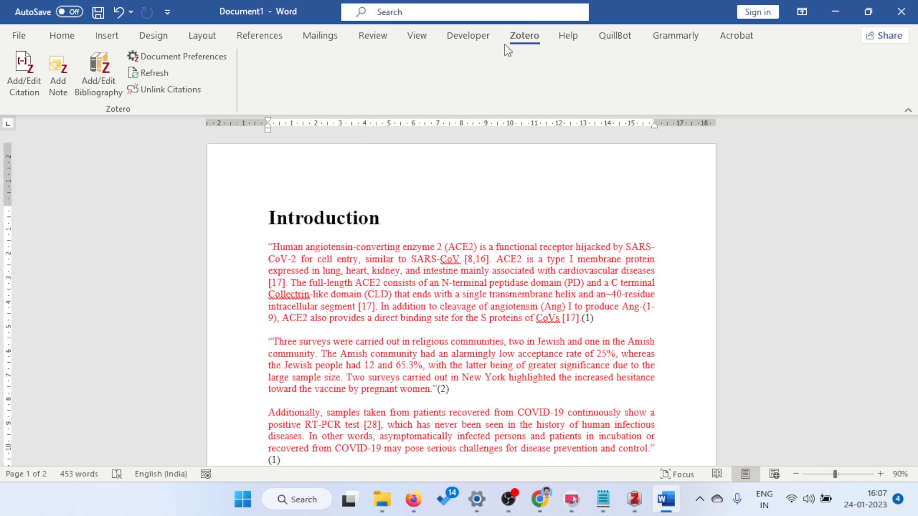
Step: Change the document's Zotero citation style to Nature
click(178, 56)
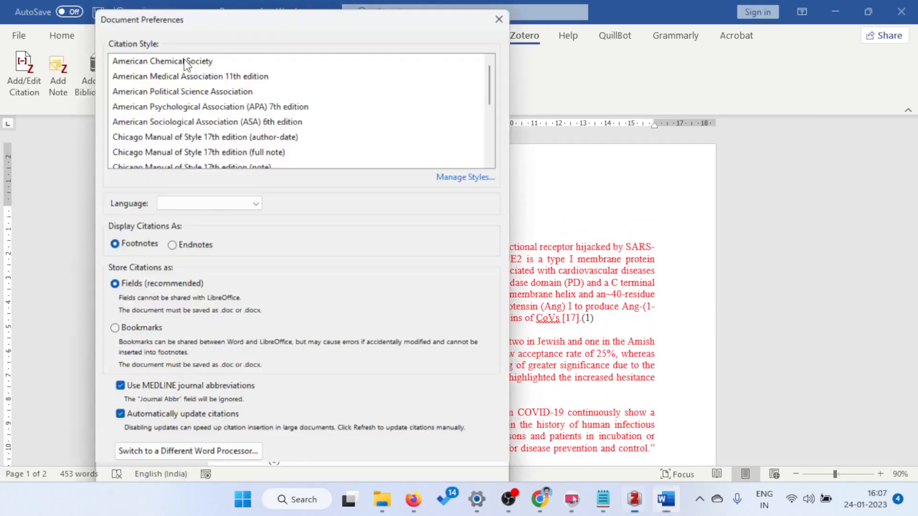
click(127, 135)
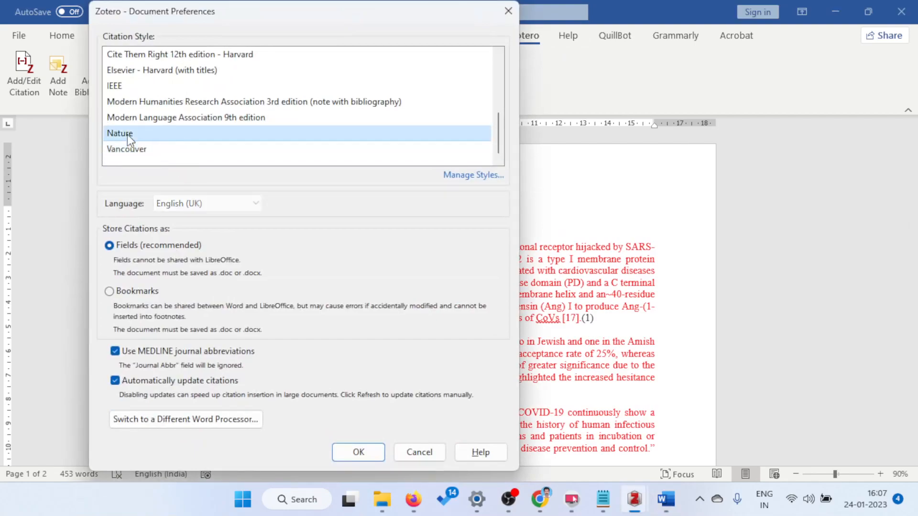
scroll(153, 101, up, 2)
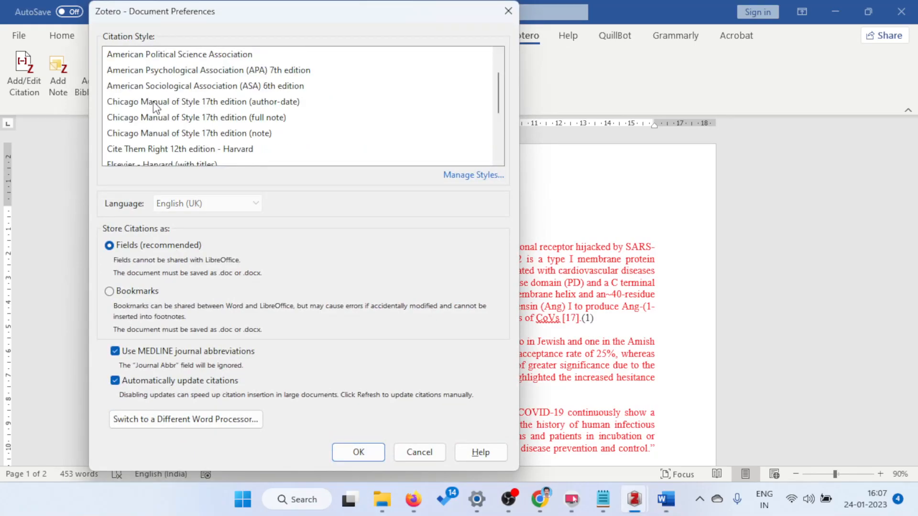
scroll(153, 101, down, 2)
click(359, 452)
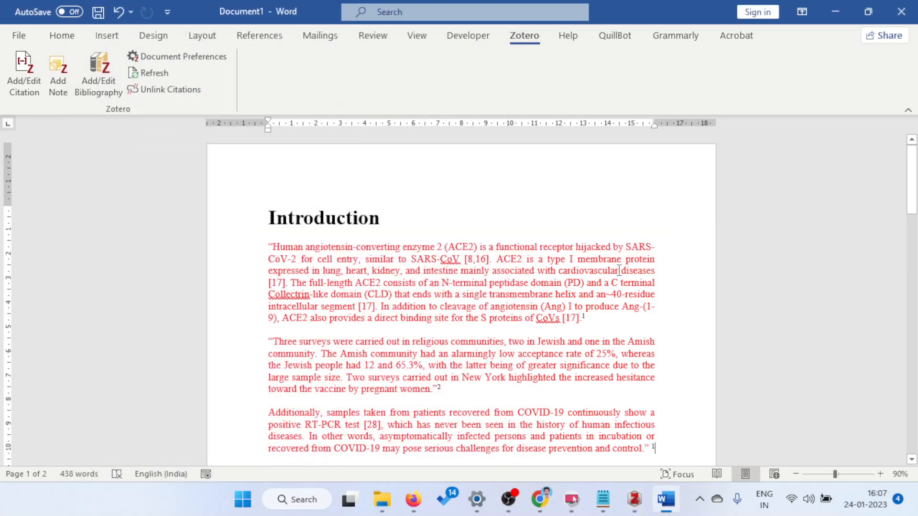
Step: Review the Nature-style superscript citations in the passages and the reformatted bibliography entries on both pages
scroll(459, 316, down, 6)
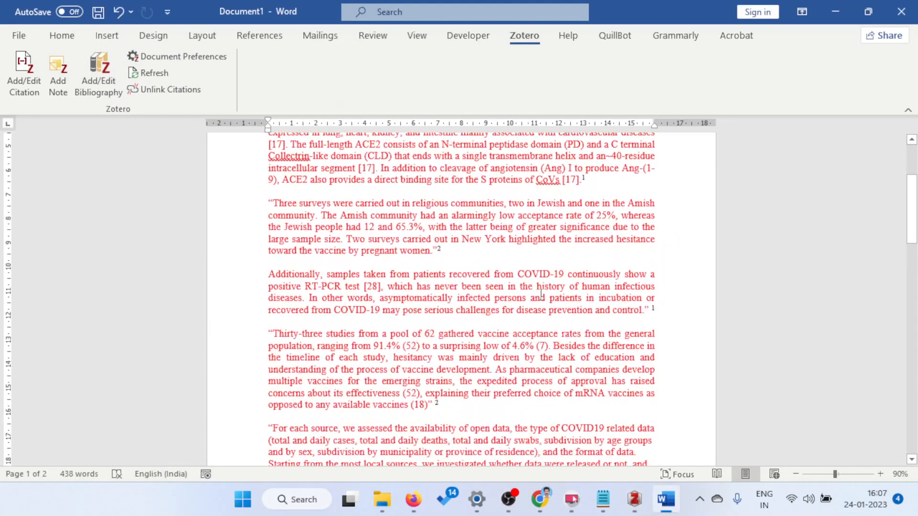
scroll(540, 292, down, 2)
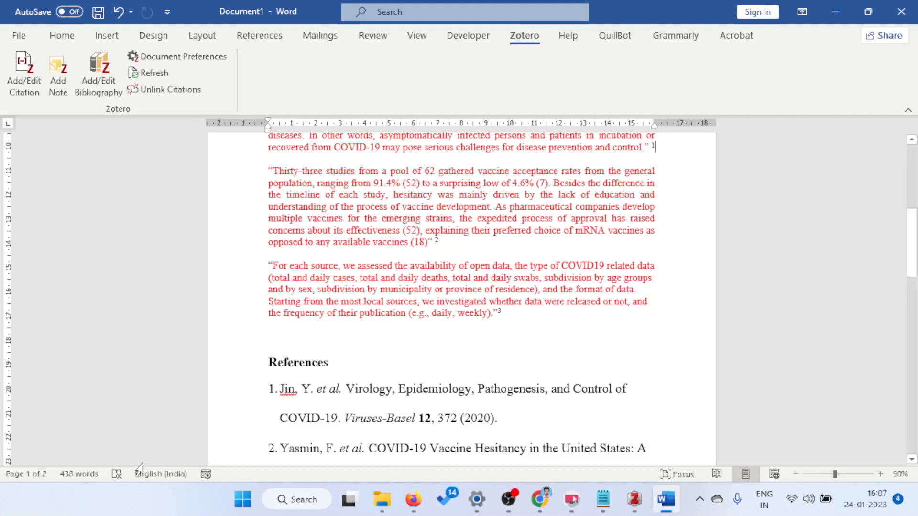
scroll(277, 345, down, 1)
scroll(276, 345, down, 6)
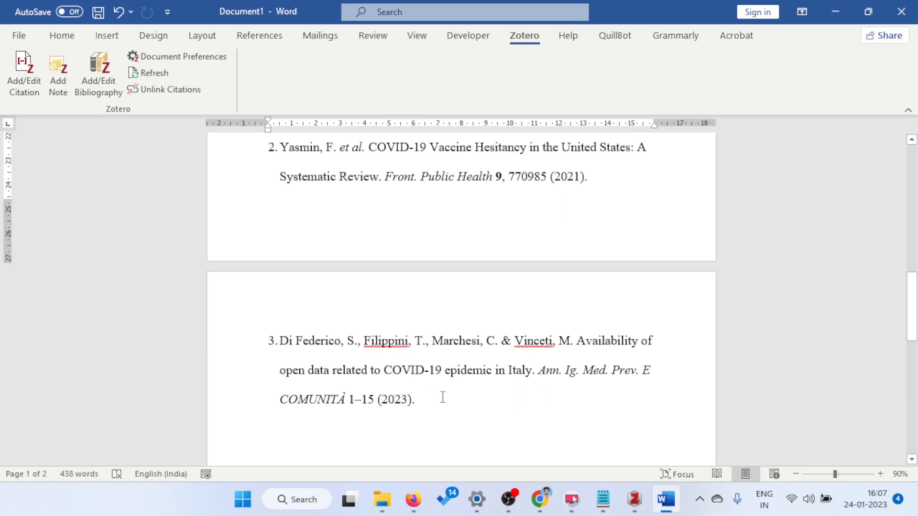
scroll(442, 397, up, 5)
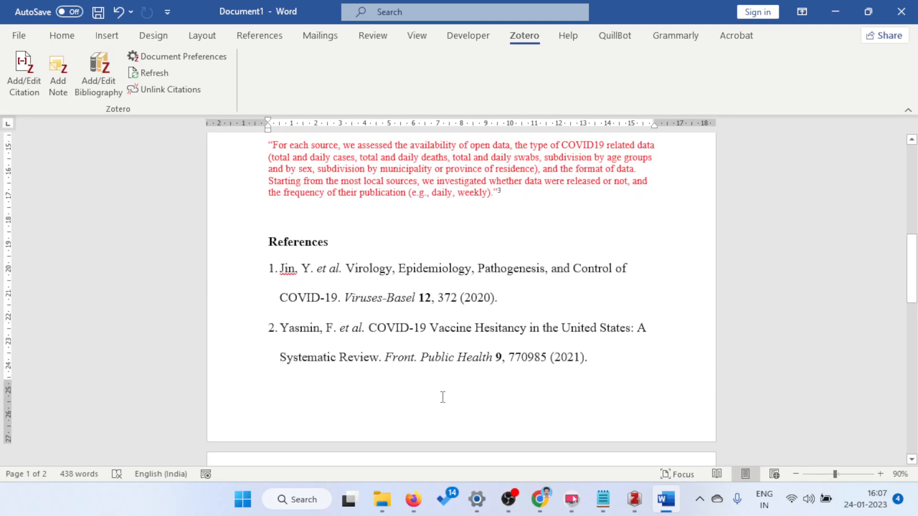
scroll(443, 396, up, 3)
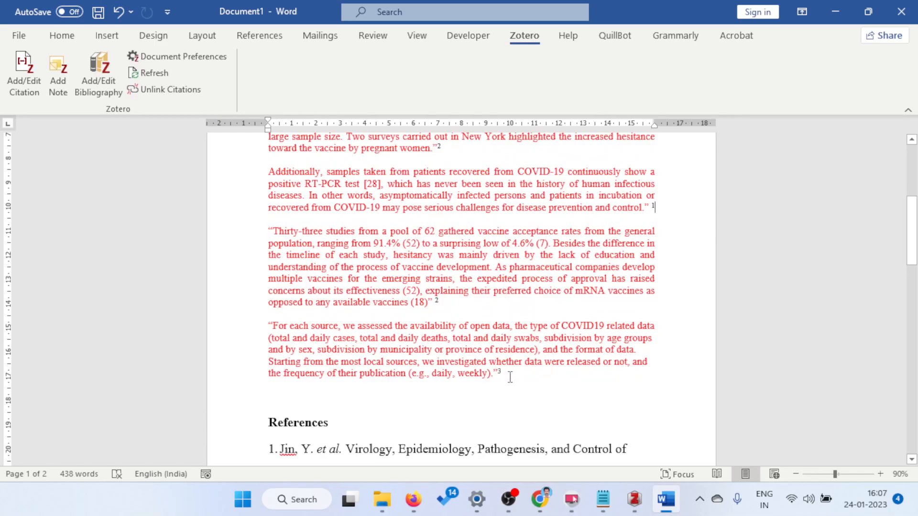
Step: Move the "For each source" passage with its citation directly below the Introduction heading and remove the extra blank lines
drag(510, 377, 248, 330)
key(ctrl+c)
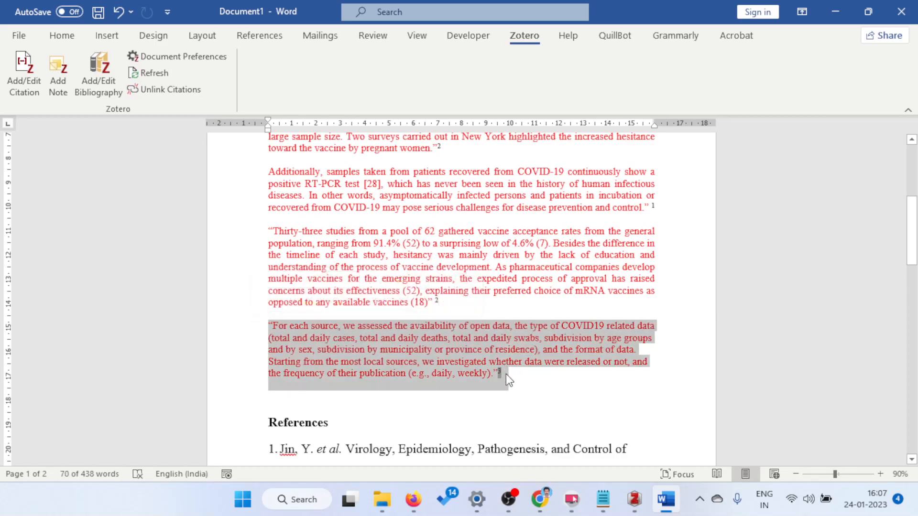
scroll(506, 374, down, 8)
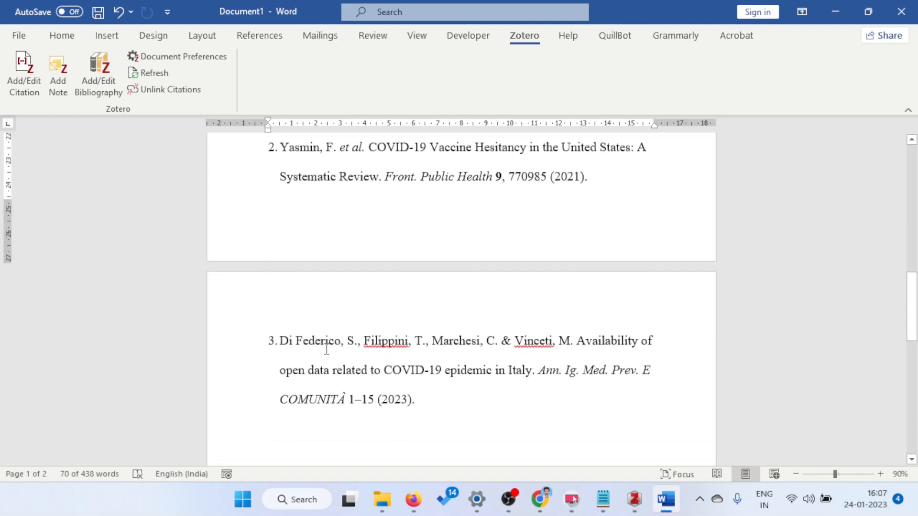
scroll(350, 356, up, 6)
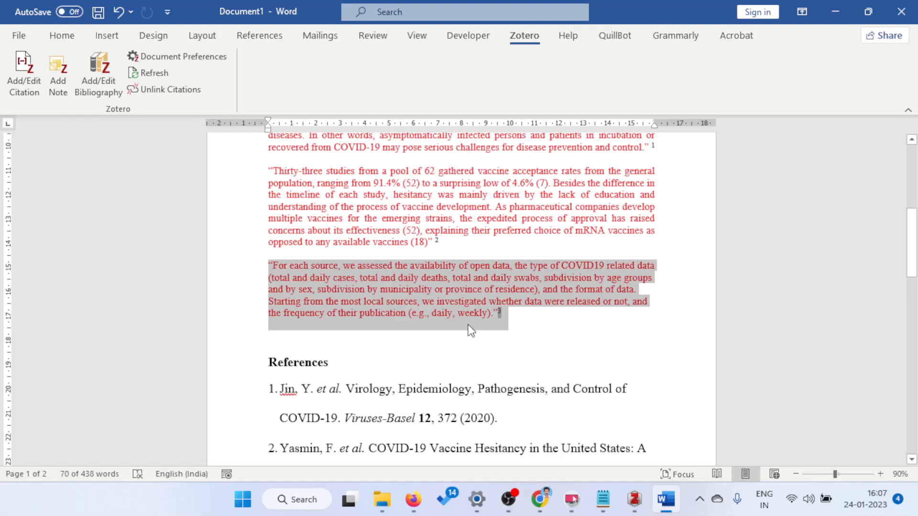
right_click(465, 296)
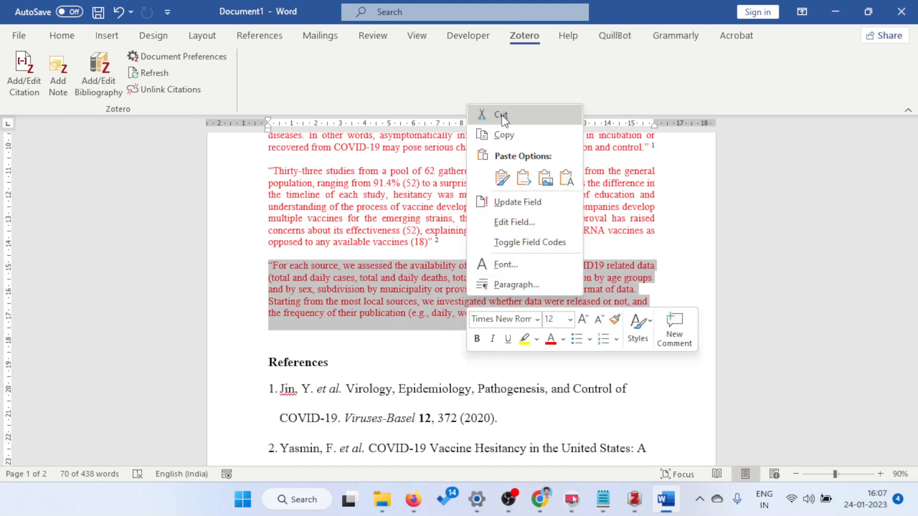
click(478, 115)
scroll(395, 259, up, 10)
click(405, 224)
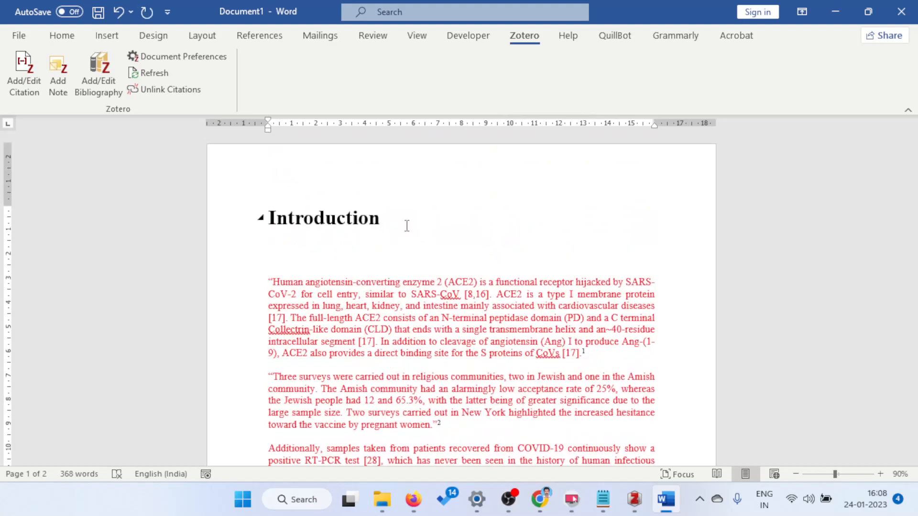
key(ctrl+v)
key(Delete)
key(Delete)
key(Delete)
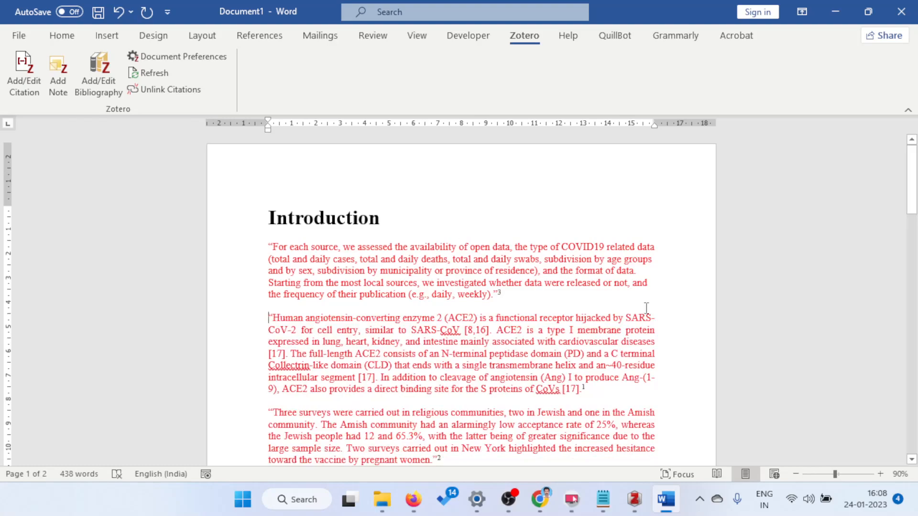
Step: Compare the moved passage's citation number with the bibliography order, and refresh the Zotero citations to renumber them
scroll(526, 252, down, 12)
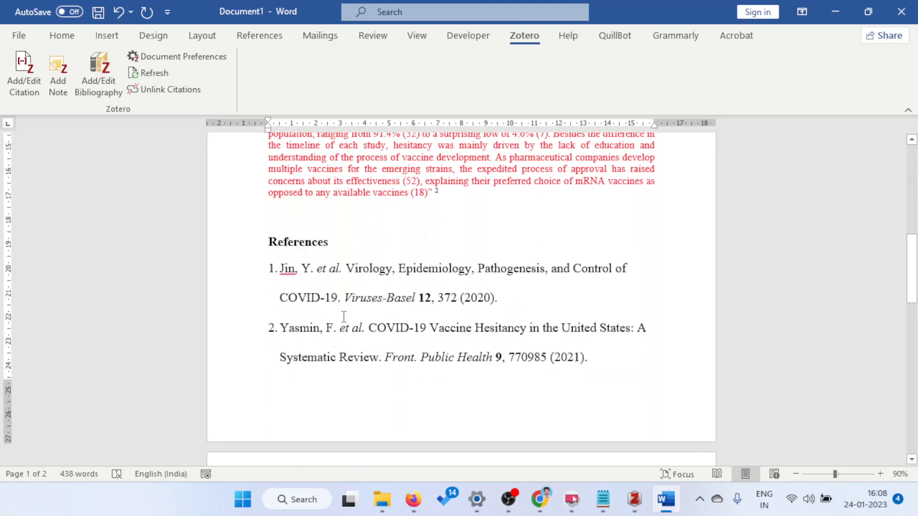
scroll(380, 304, up, 10)
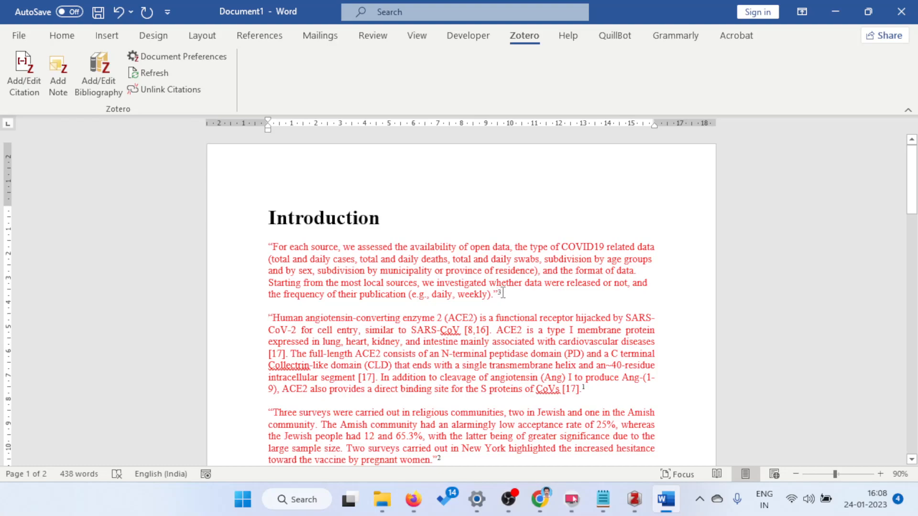
scroll(503, 293, down, 15)
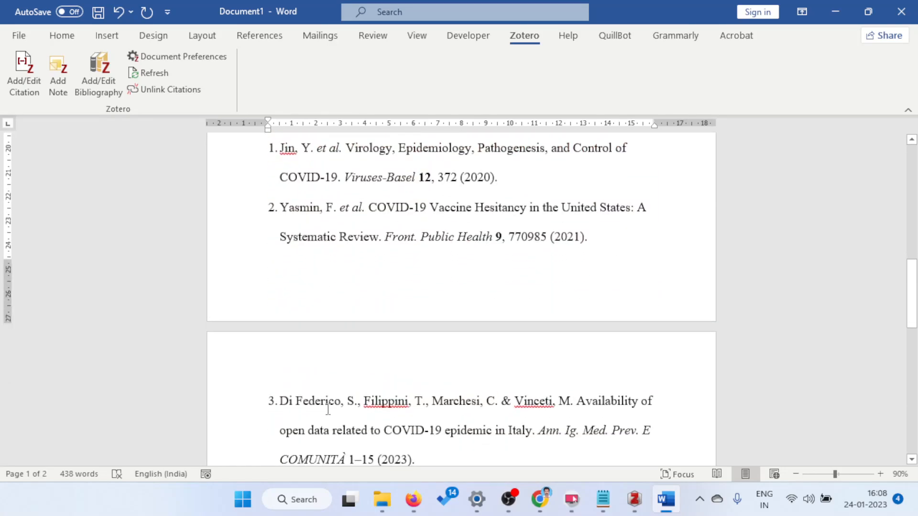
scroll(340, 396, up, 1)
scroll(315, 324, up, 3)
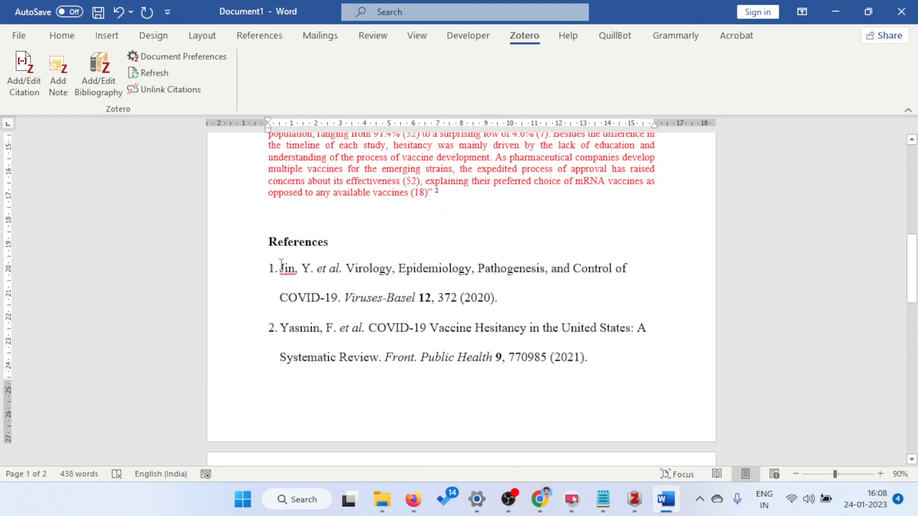
scroll(492, 210, up, 11)
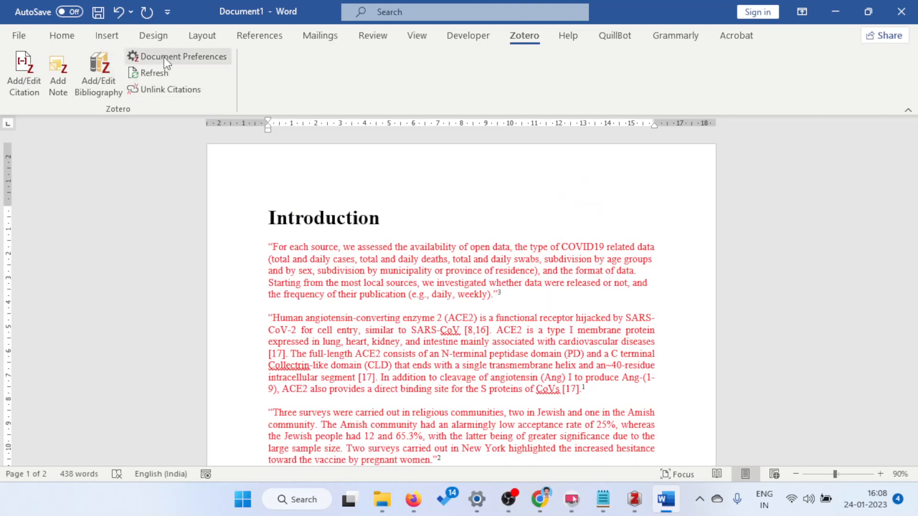
click(152, 73)
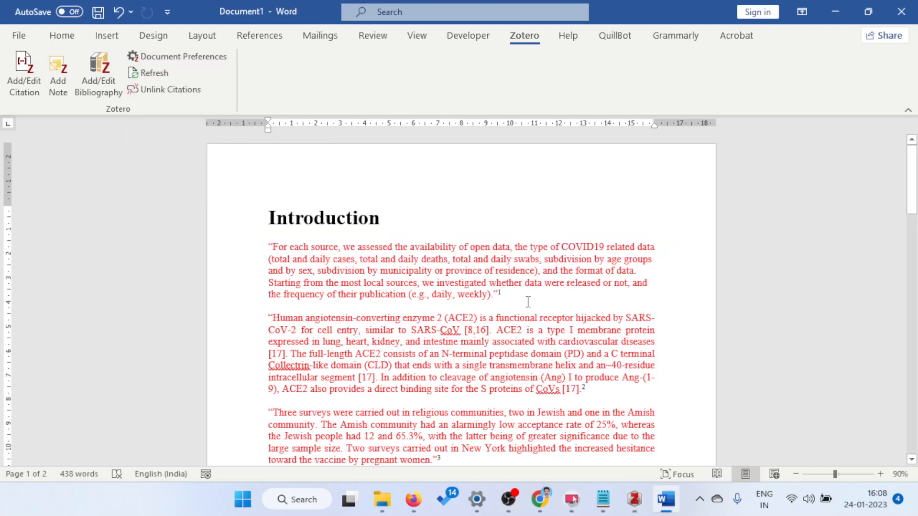
Step: Check the renumbered superscript citations in each passage against the order of the bibliography entries on both pages
scroll(528, 297, up, 4)
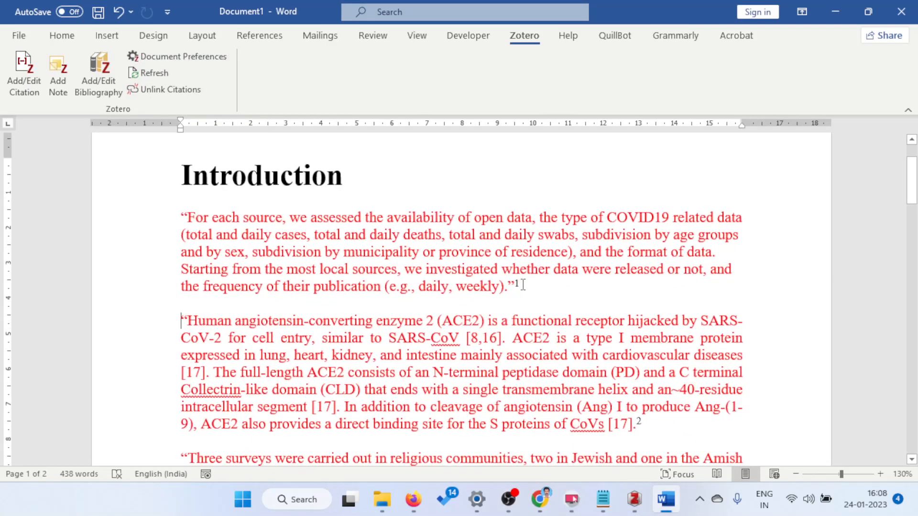
scroll(524, 284, down, 10)
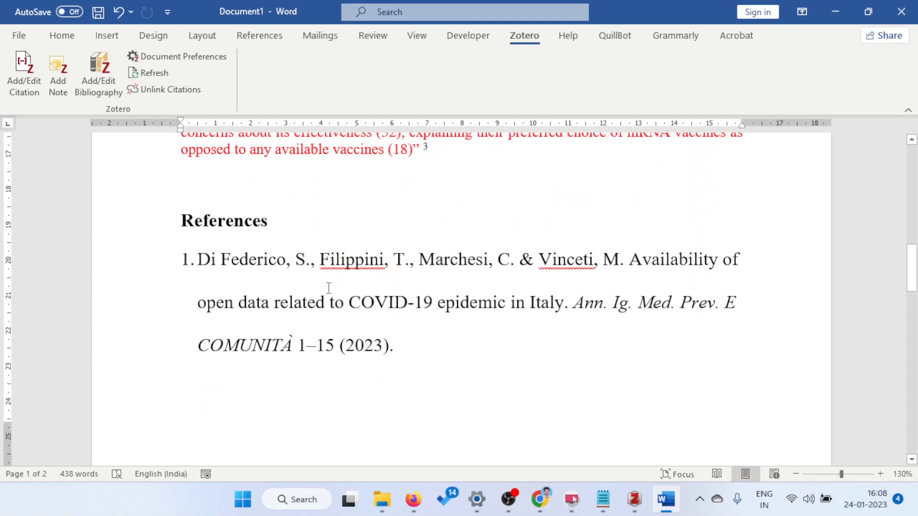
scroll(328, 288, down, 7)
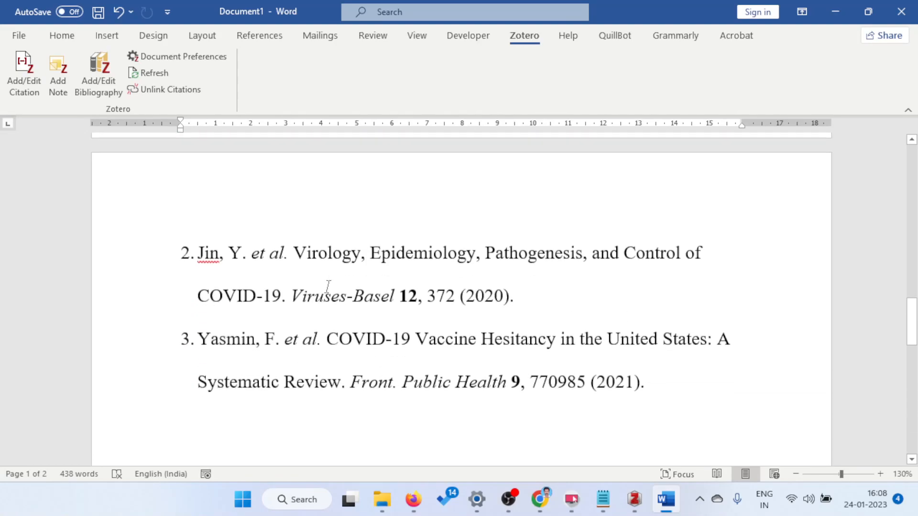
ctrl+scroll(328, 289, down, 2)
scroll(432, 389, up, 5)
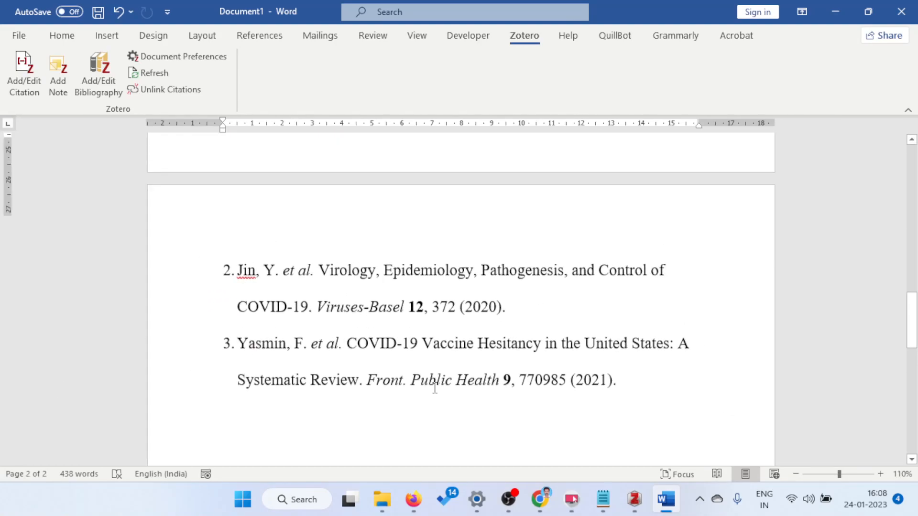
scroll(526, 263, up, 10)
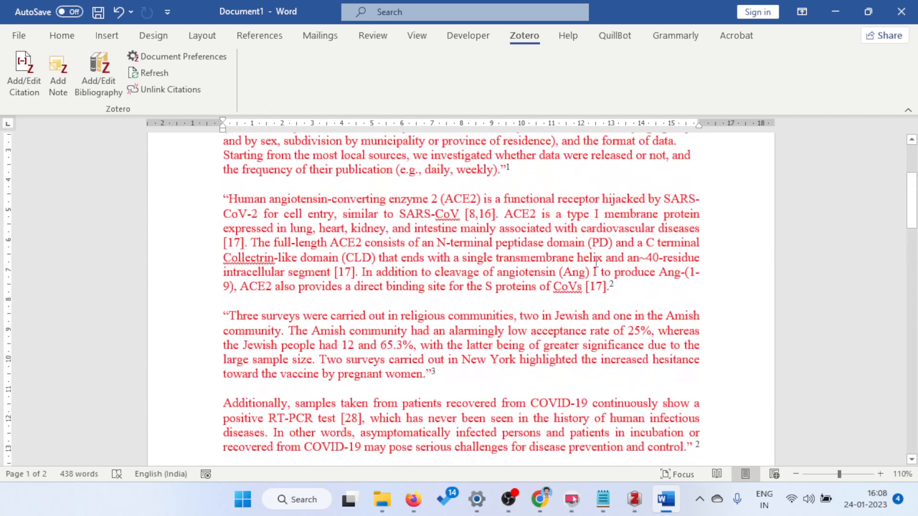
scroll(516, 158, up, 3)
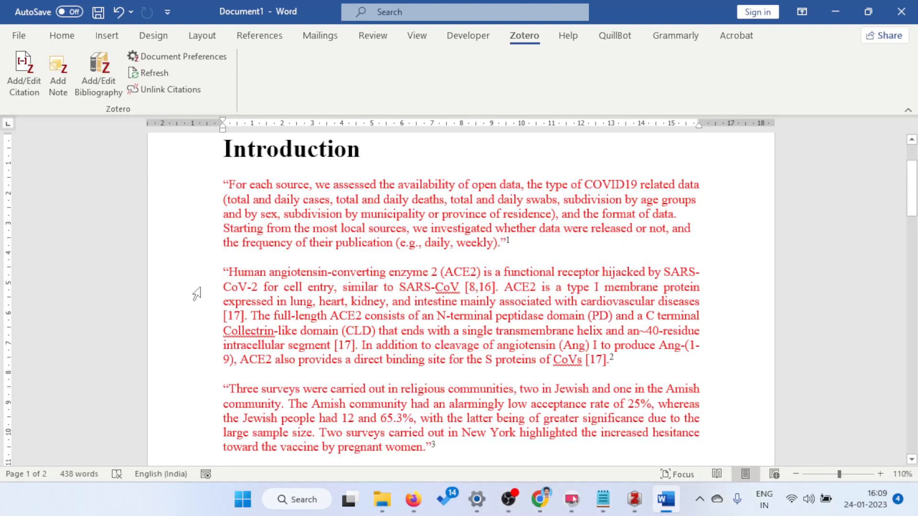
scroll(671, 374, down, 3)
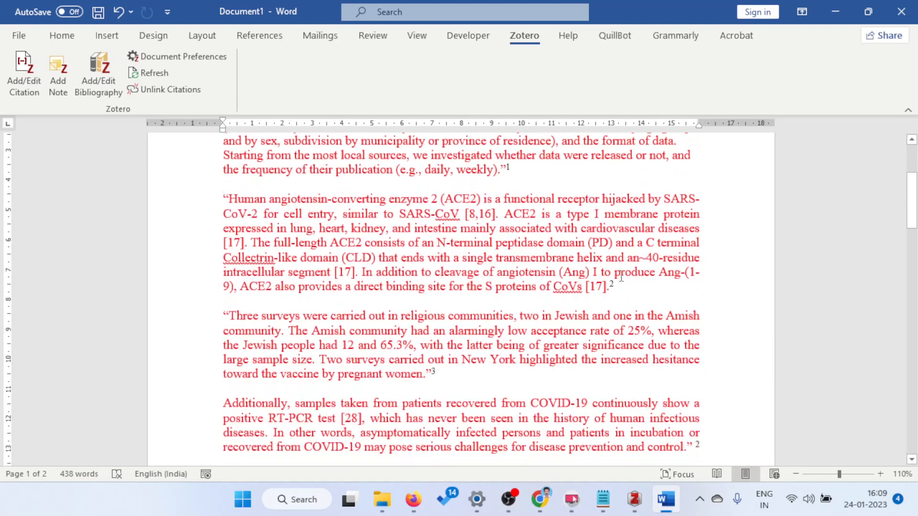
scroll(406, 306, down, 3)
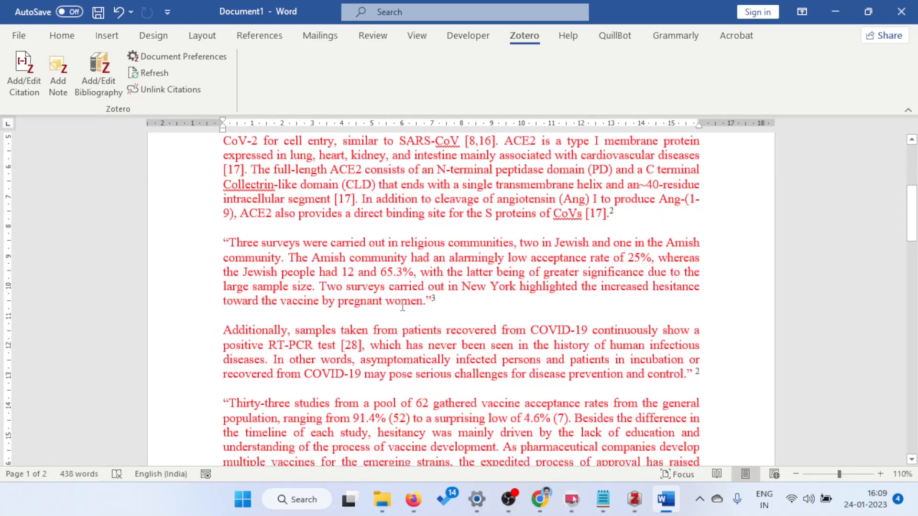
click(441, 295)
double_click(433, 299)
scroll(567, 294, down, 5)
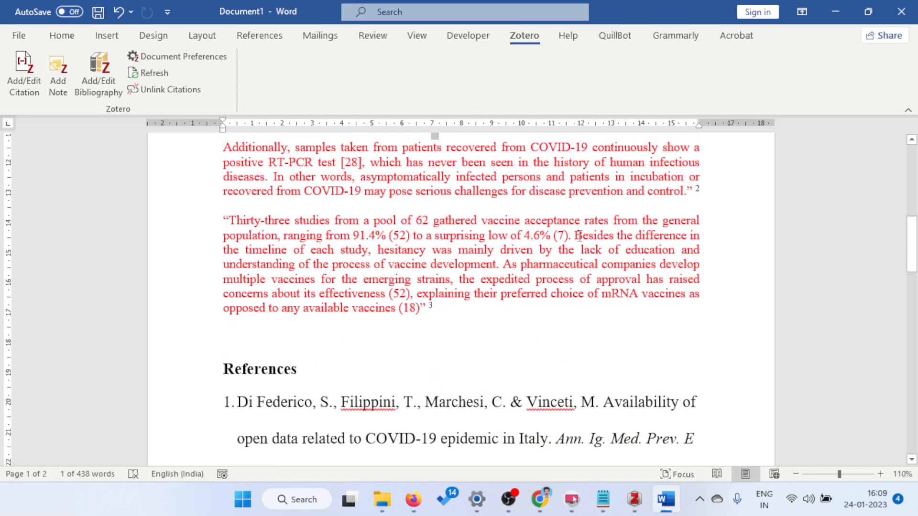
scroll(568, 294, up, 3)
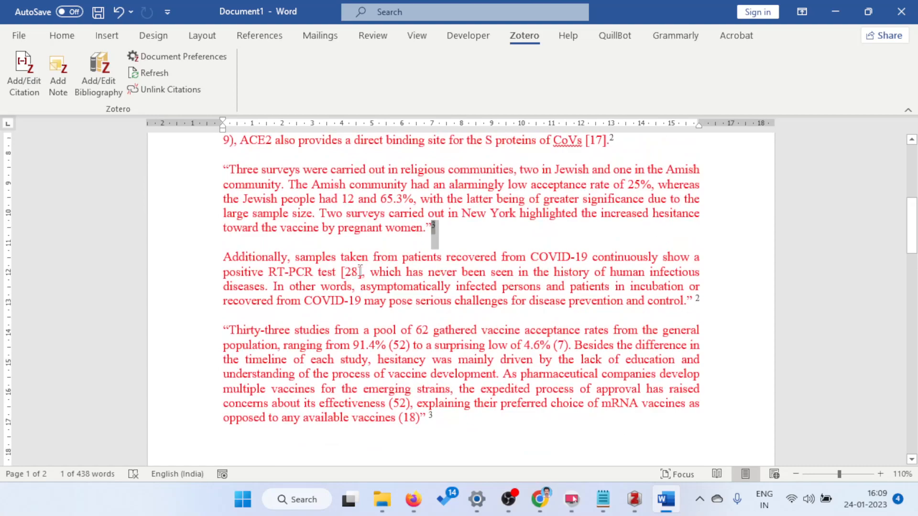
Step: Delete the plain "[28]," after "RT-PCR test" and open Zotero's classic citation dialog there, set to multiple sources
drag(364, 275, 341, 274)
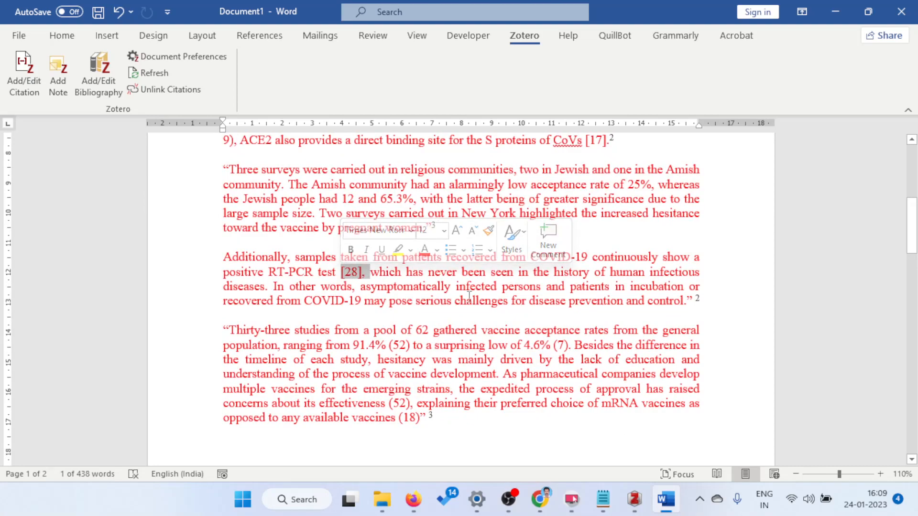
key(Delete)
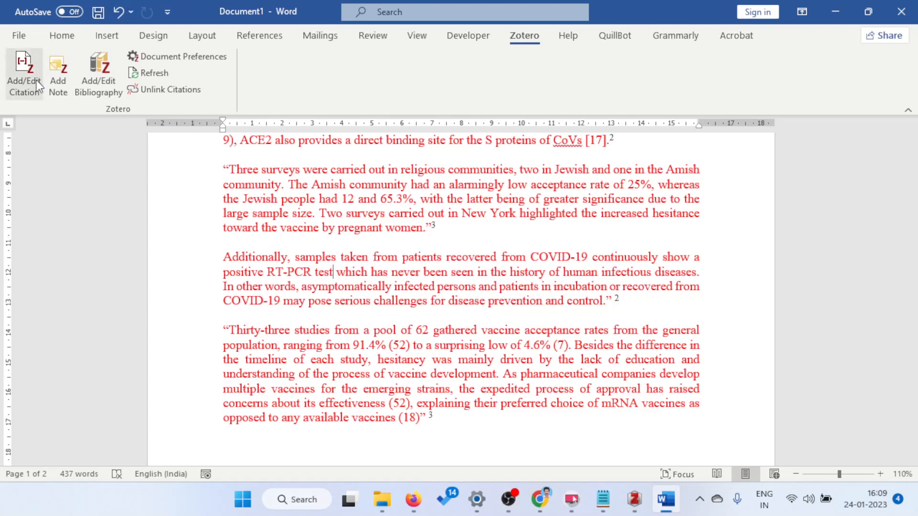
click(24, 73)
click(258, 267)
click(282, 297)
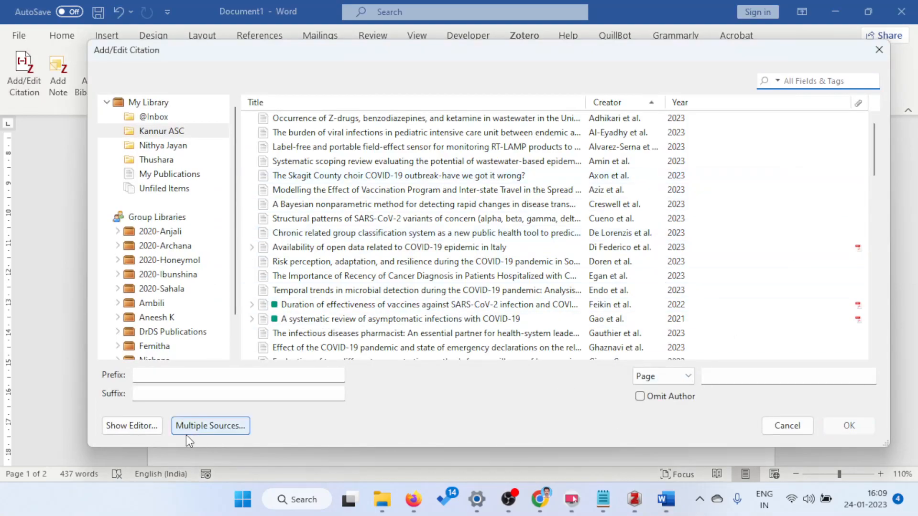
click(222, 424)
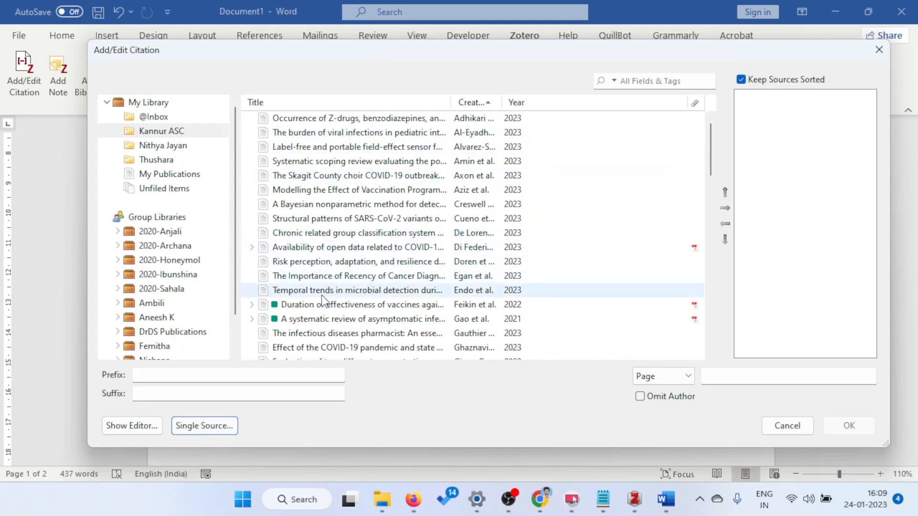
Step: Insert one citation combining "The Importance of Recency of Cancer Diagnosis" and "The infectious diseases pharmacist" papers, with a space before it
click(316, 276)
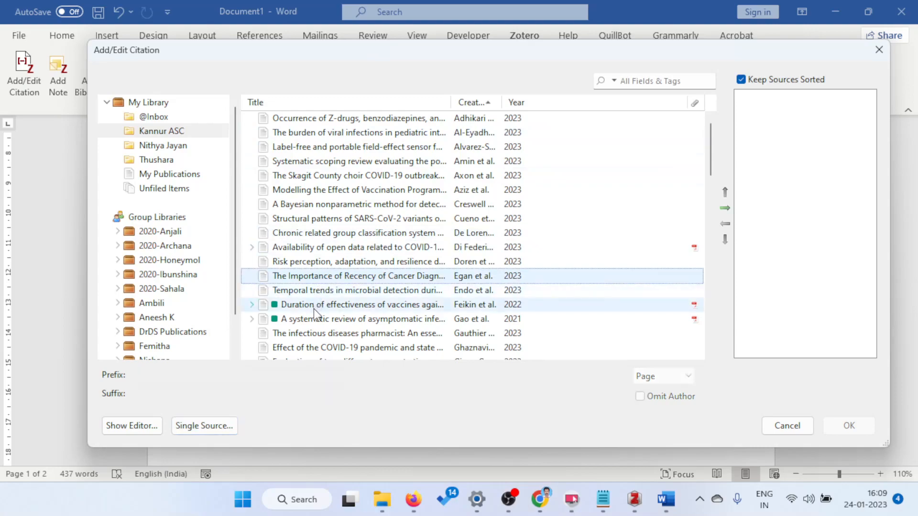
shift+click(313, 334)
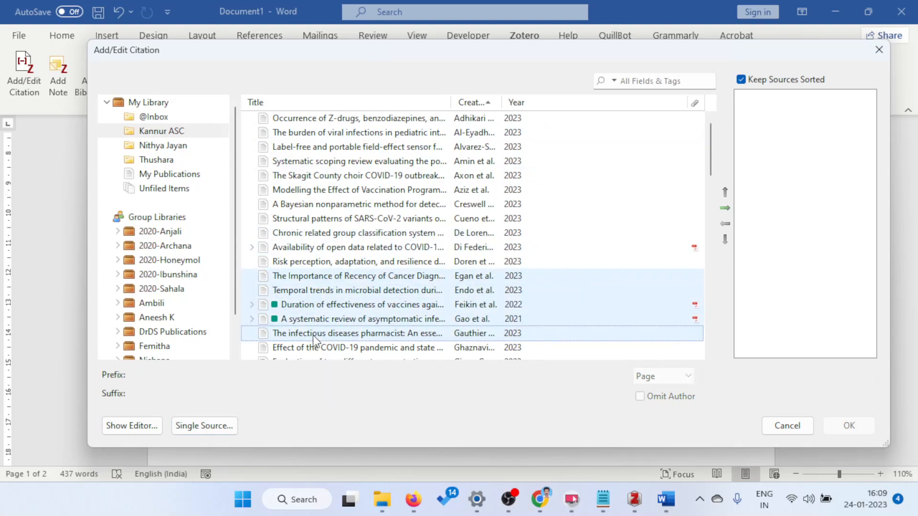
click(321, 268)
click(323, 277)
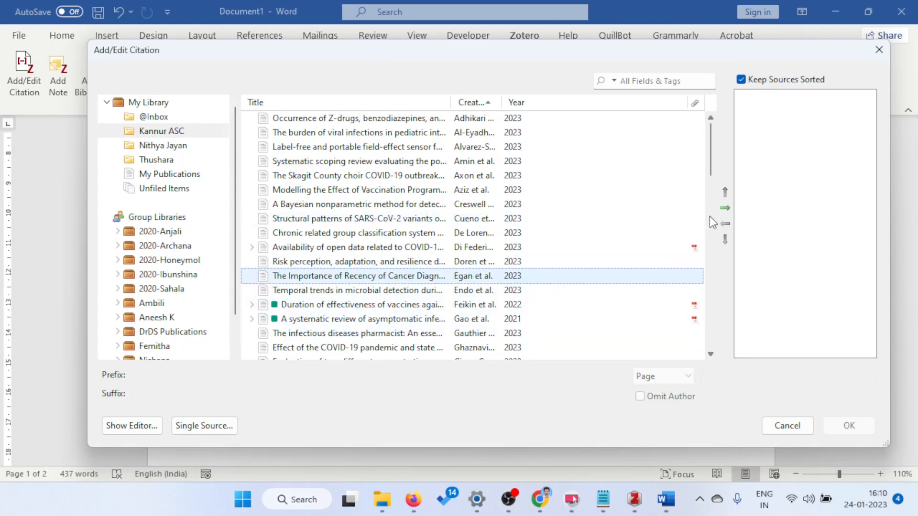
click(724, 208)
click(354, 333)
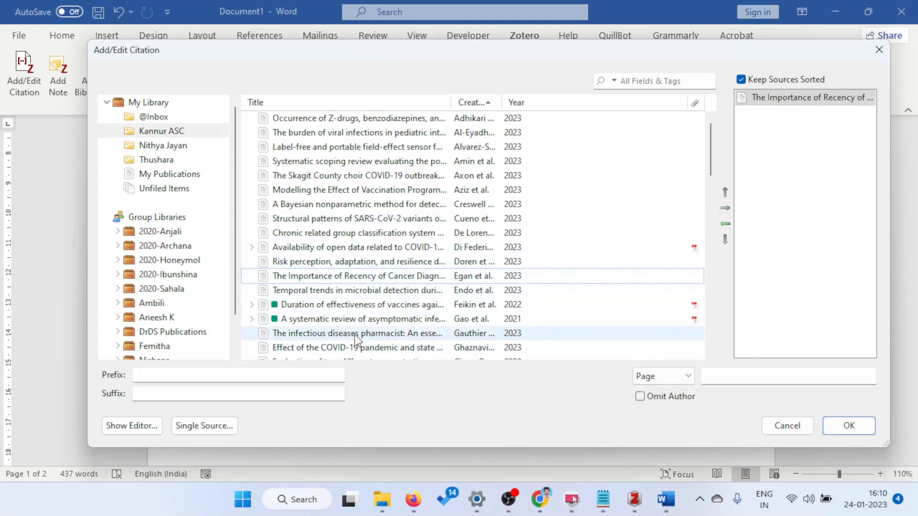
click(724, 209)
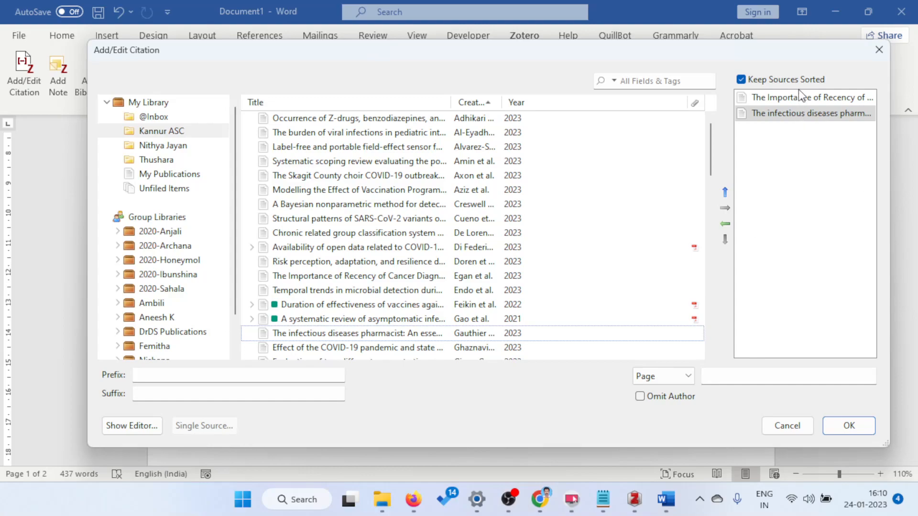
click(856, 433)
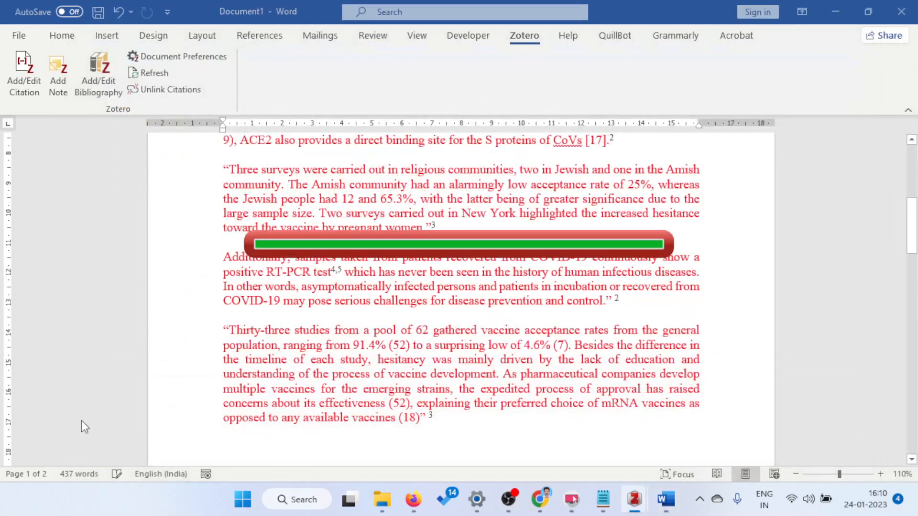
click(333, 270)
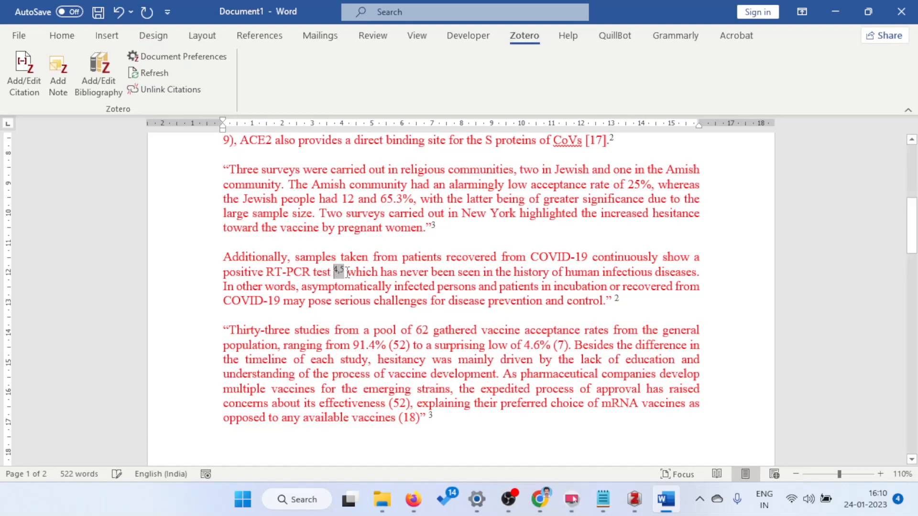
Step: Review the bibliography entries for the two added sources and compare them with the combined citation in the text
scroll(448, 292, down, 10)
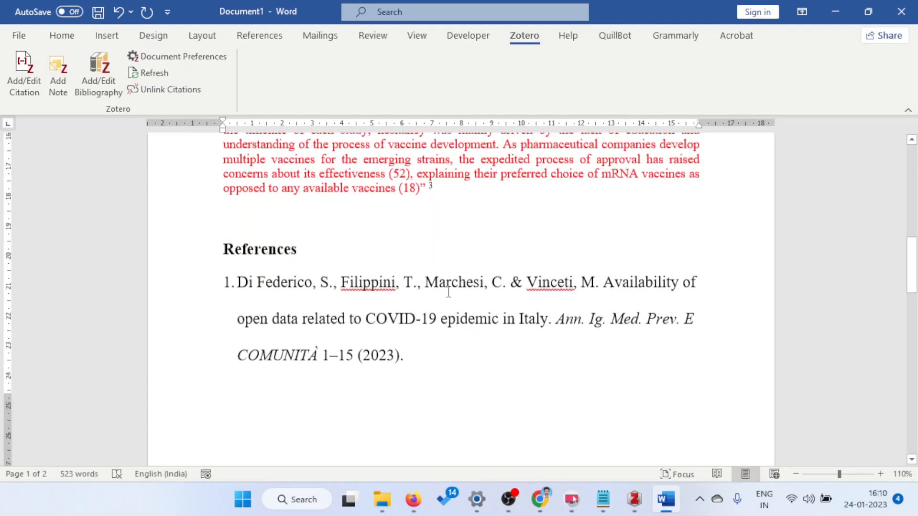
scroll(447, 292, down, 3)
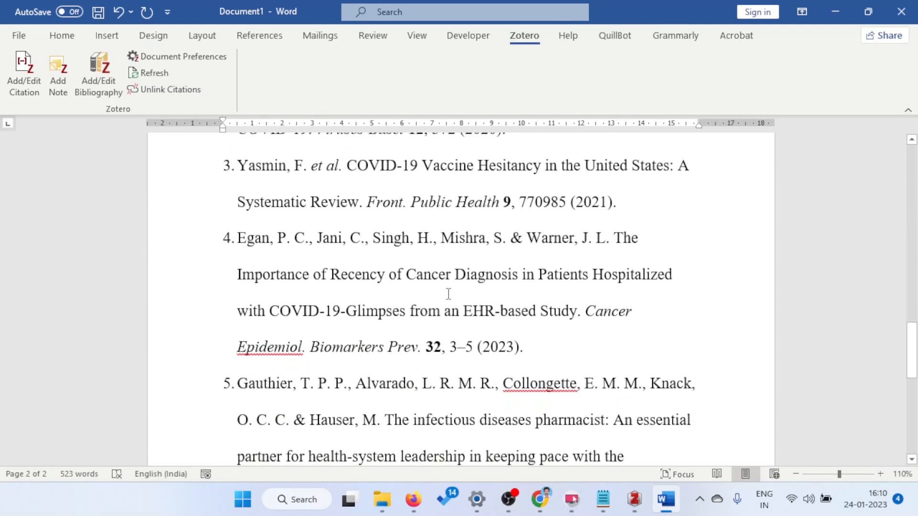
scroll(450, 293, up, 5)
scroll(451, 294, up, 10)
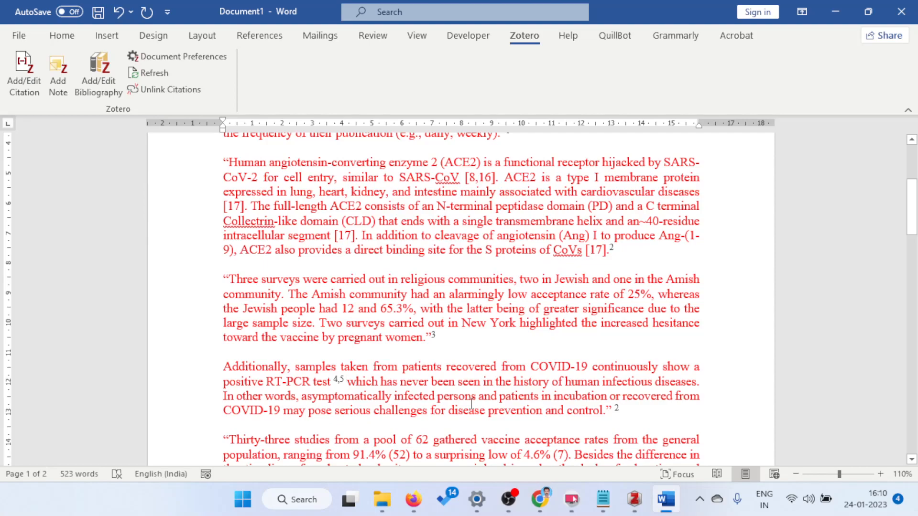
scroll(555, 261, down, 1)
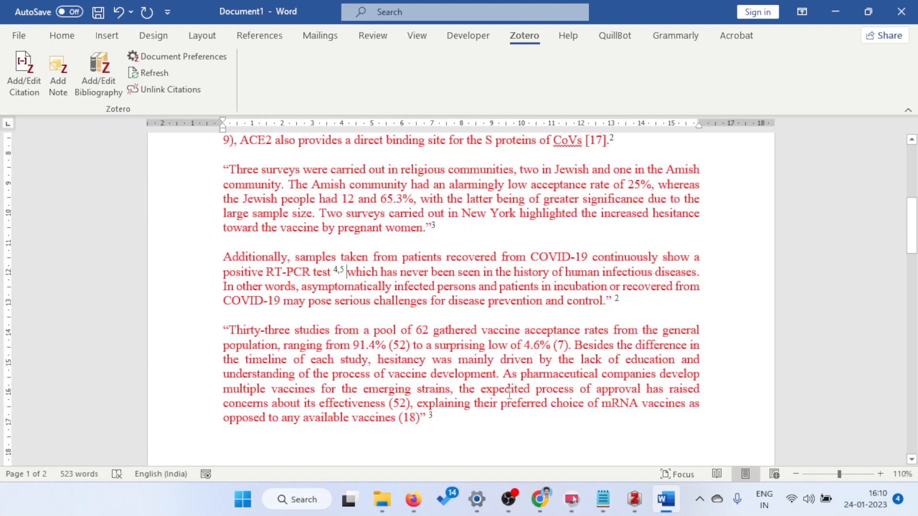
scroll(513, 385, up, 3)
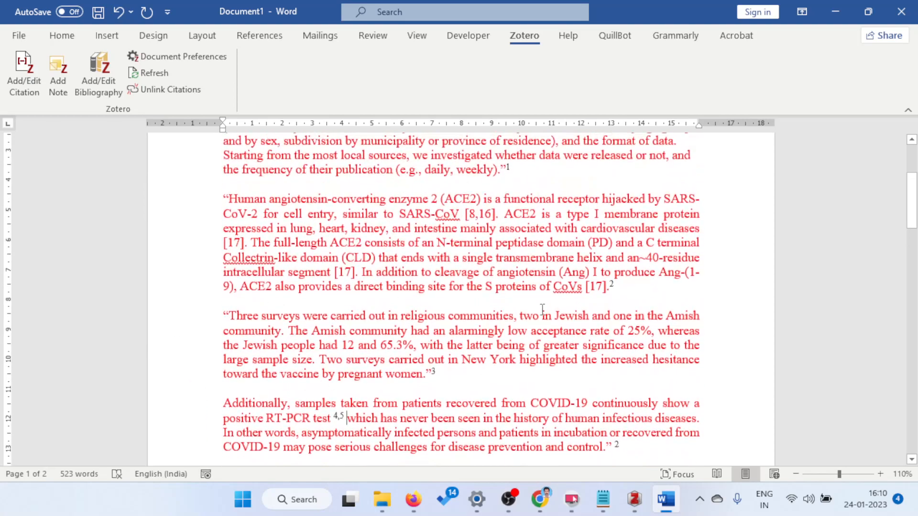
Step: Change the document's citation style to Elsevier - Harvard (with titles) and review the author-date citations in the passages
click(174, 58)
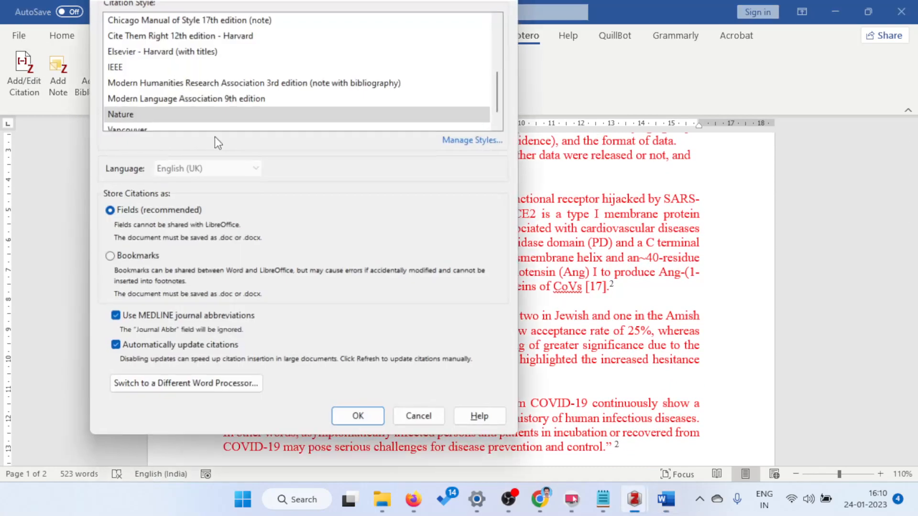
click(177, 54)
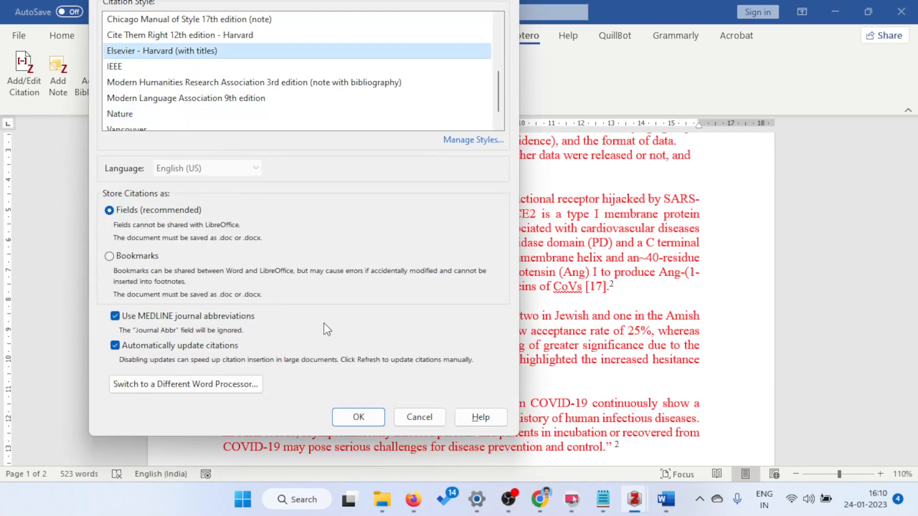
click(356, 419)
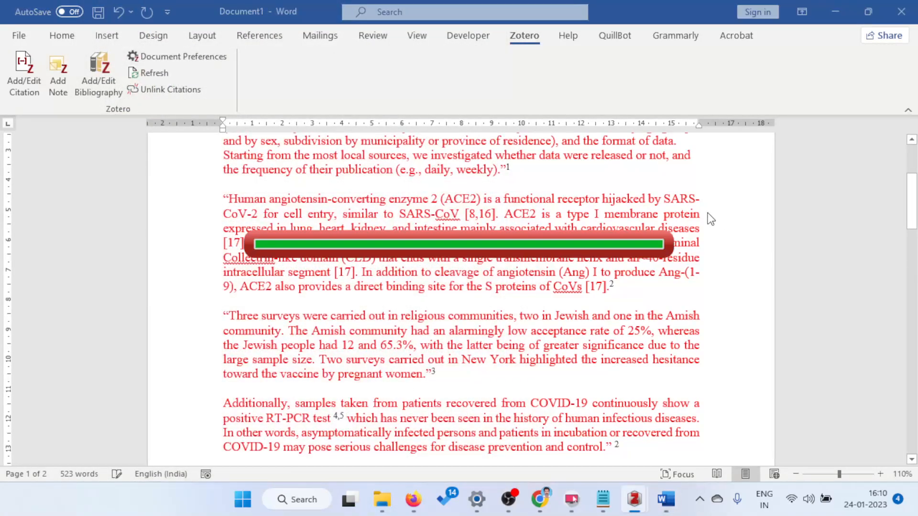
scroll(702, 353, up, 3)
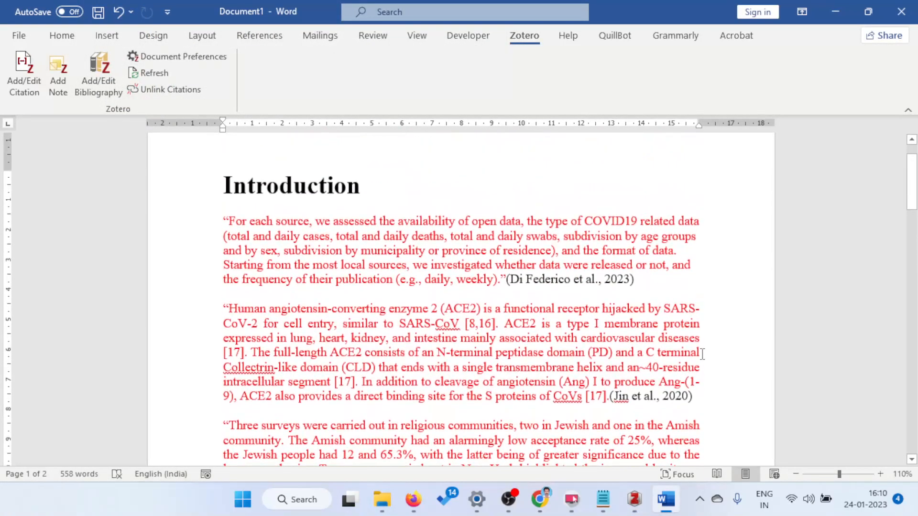
scroll(702, 353, down, 5)
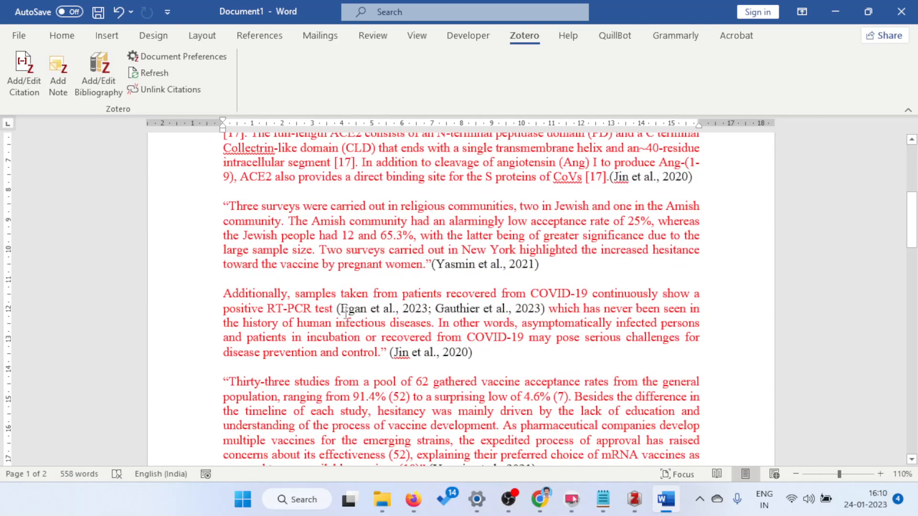
drag(401, 310, 375, 310)
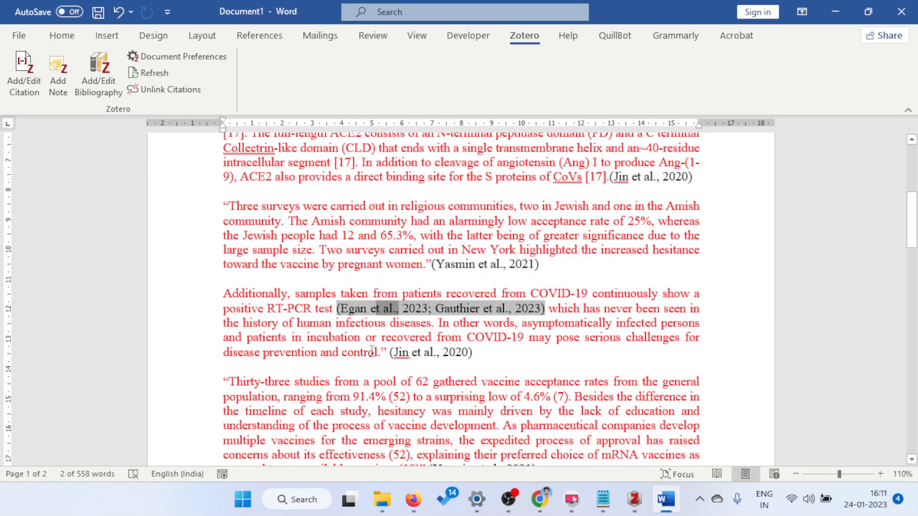
drag(475, 353, 400, 355)
Step: In the "Thirty-three studies" passage, enter the 2020 source's first-author surname followed by "et al.," before "vaccine acceptance rates"
click(456, 381)
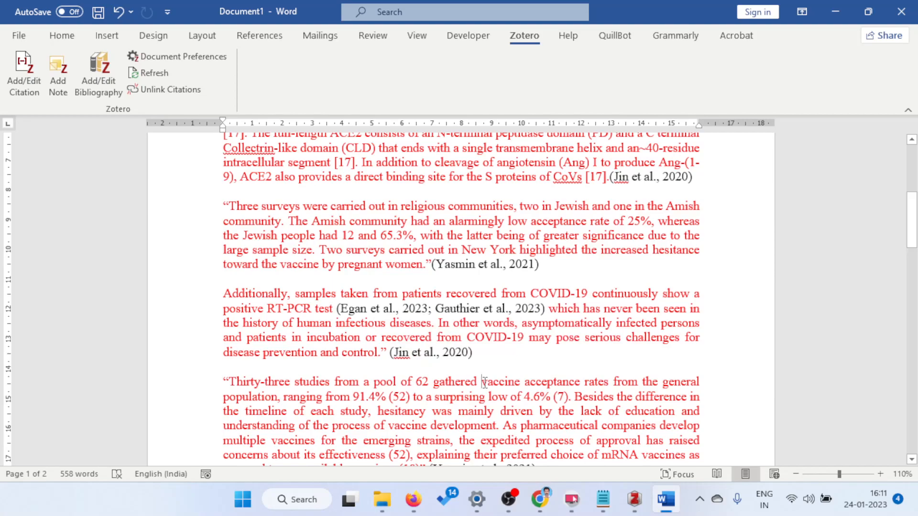
text(J)
text(in )
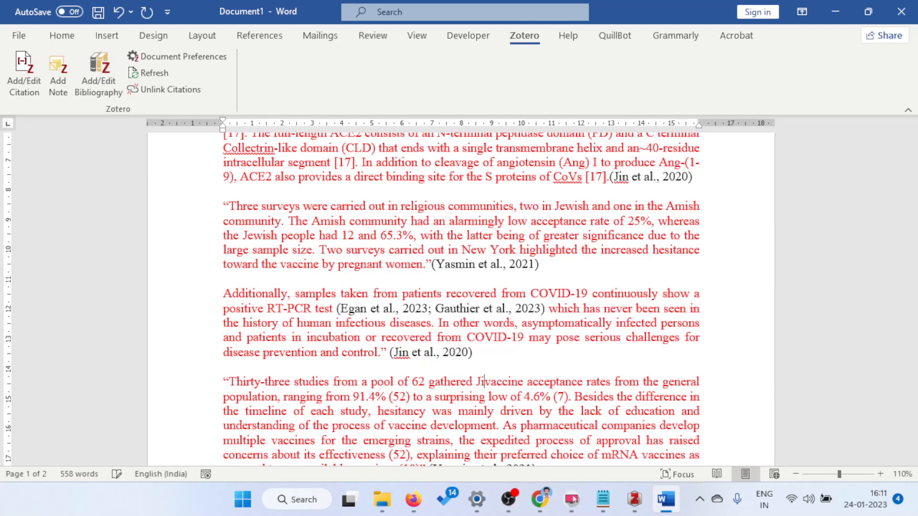
text(et al.,)
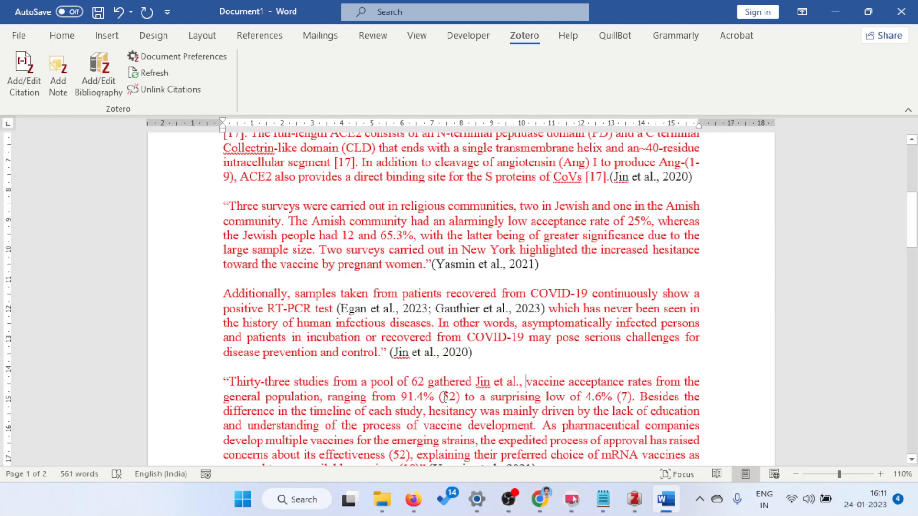
Step: In the "Thirty-three studies" passage, end the sentence after "gathered" with a period and insert "observed that" before "vaccine acceptance rates"
click(476, 382)
text(.)
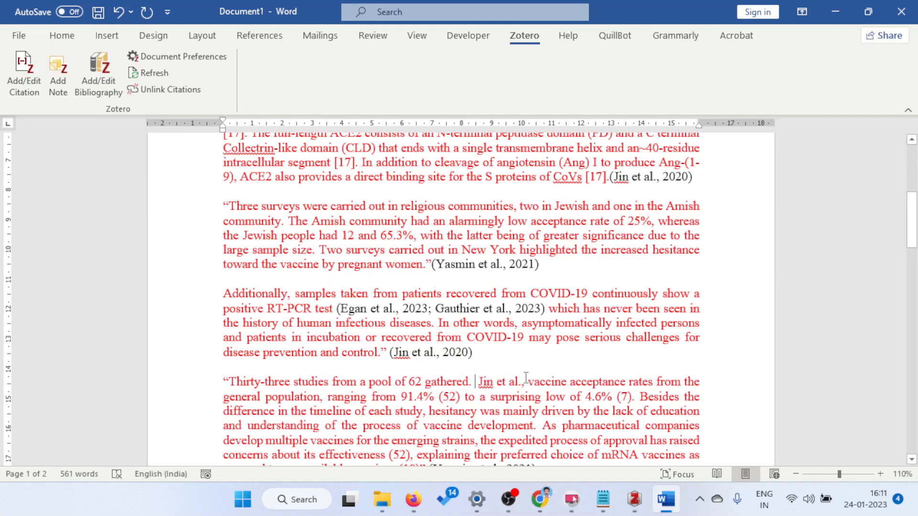
click(528, 382)
text(observed that)
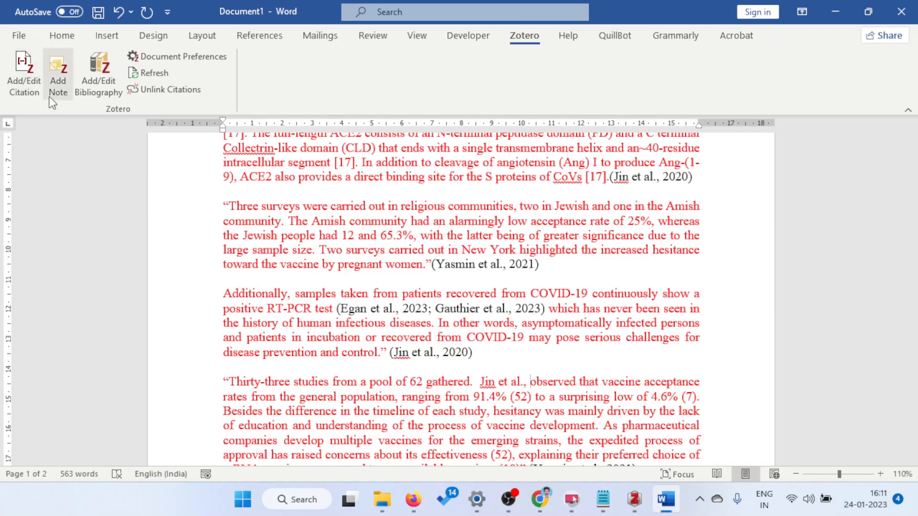
Step: Copy the 2020 citation closing the "Additionally" passage and paste it before "observed that" in the "Thirty-three studies" passage
drag(474, 352, 389, 359)
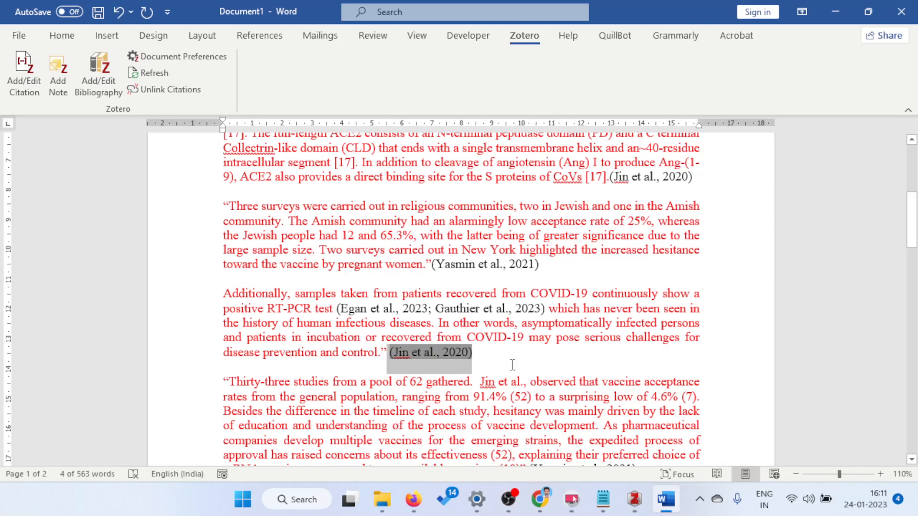
key(ctrl+c)
click(532, 386)
key(ctrl+v)
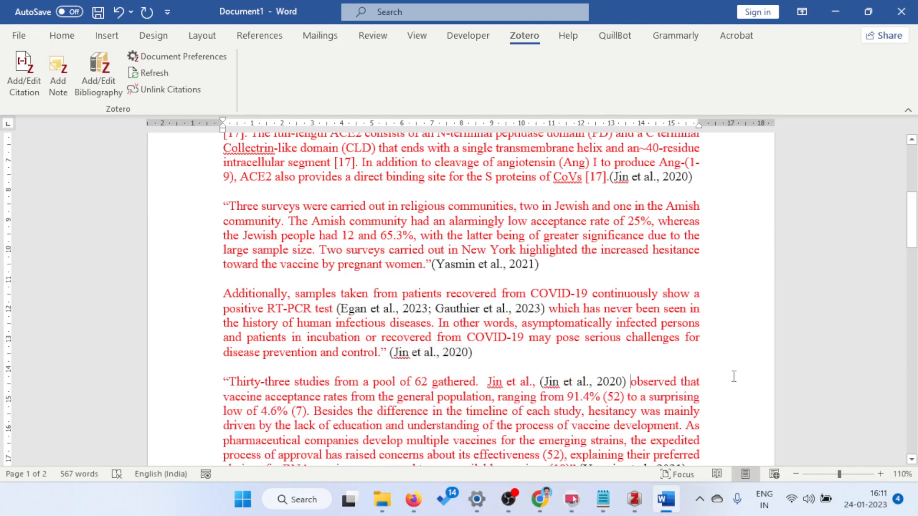
scroll(570, 364, down, 1)
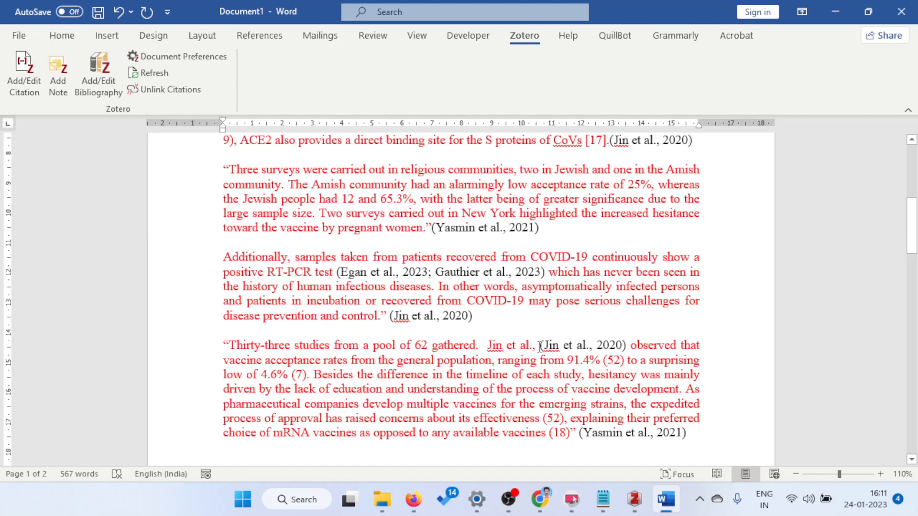
Step: Edit the pasted citation in the classic view so "Virology, Epidemiology, Pathogenesis, and Control of COVID-19" is cited with its author omitted
click(587, 344)
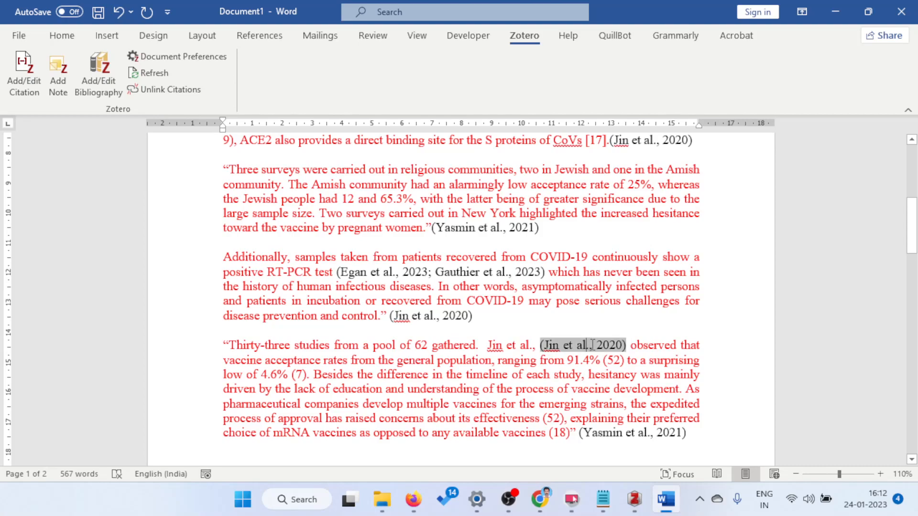
drag(598, 344, 541, 344)
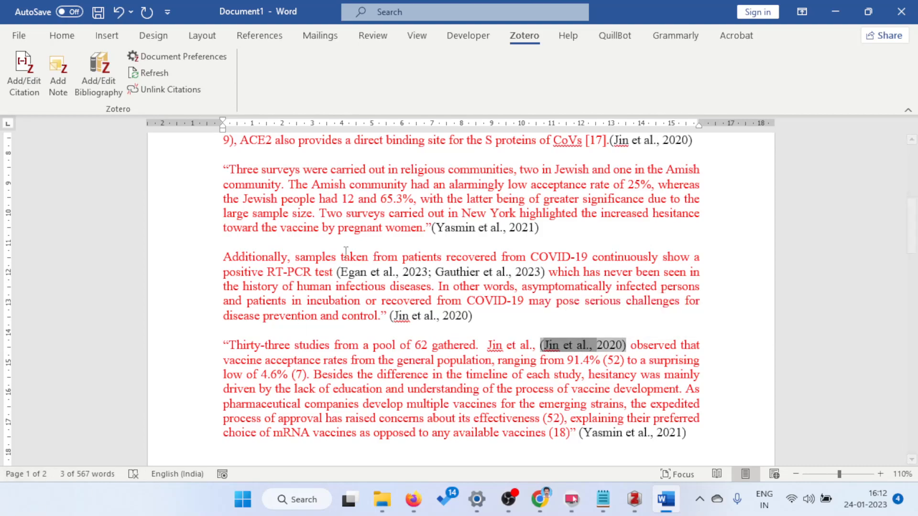
click(575, 374)
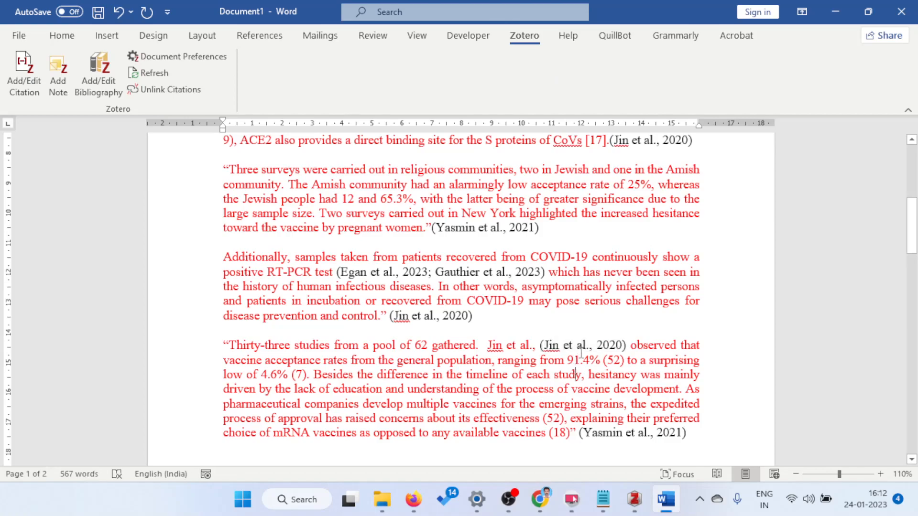
click(583, 345)
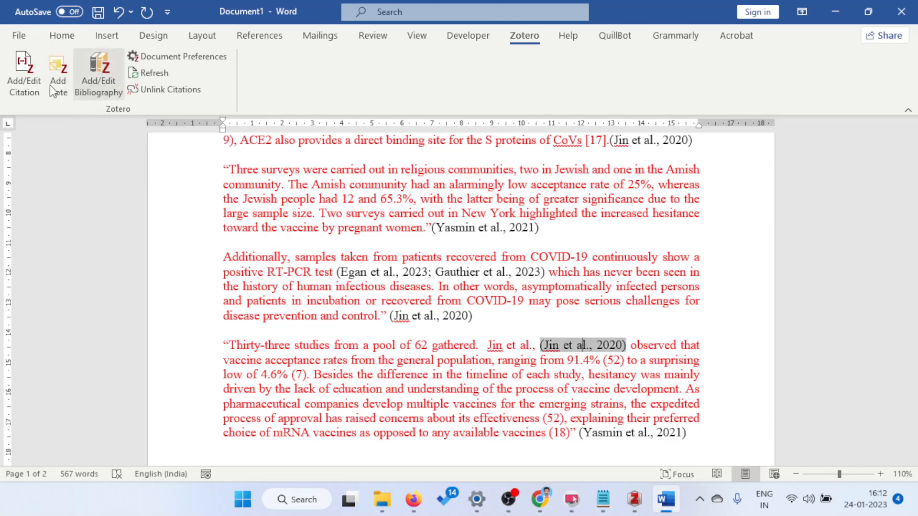
click(28, 89)
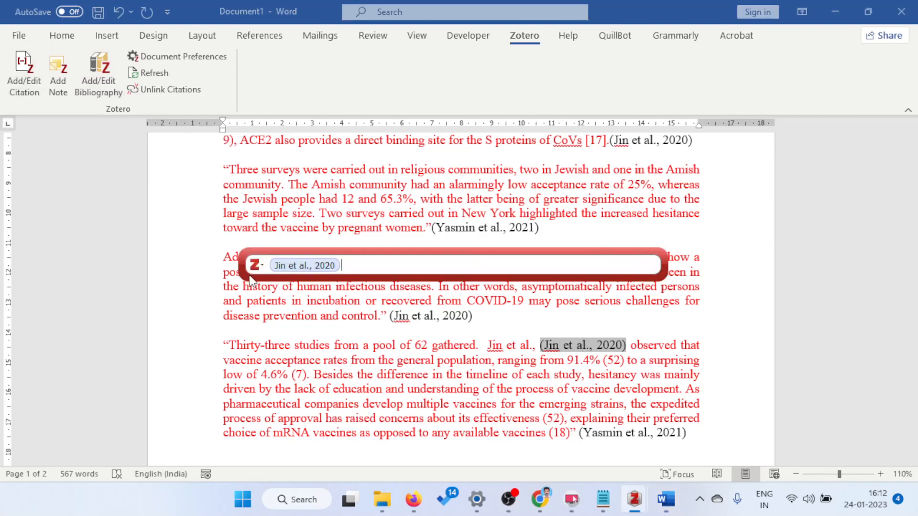
click(262, 267)
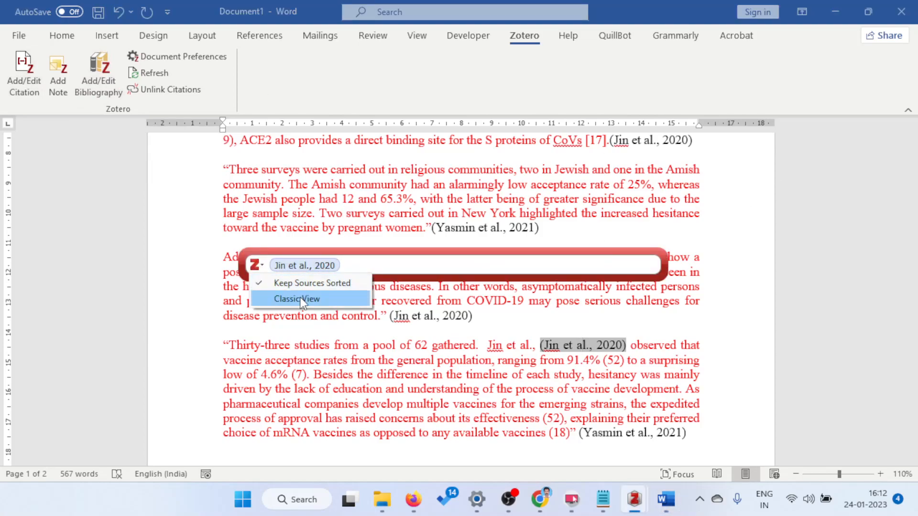
click(286, 298)
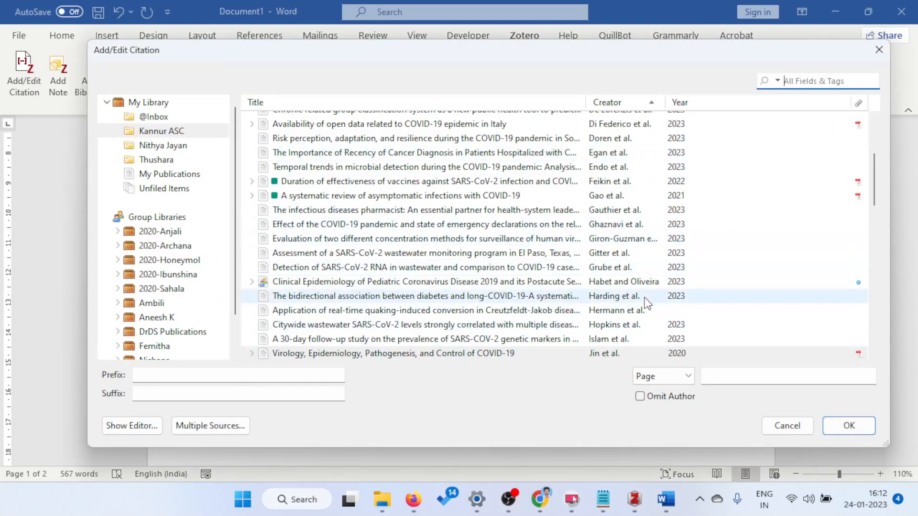
click(616, 354)
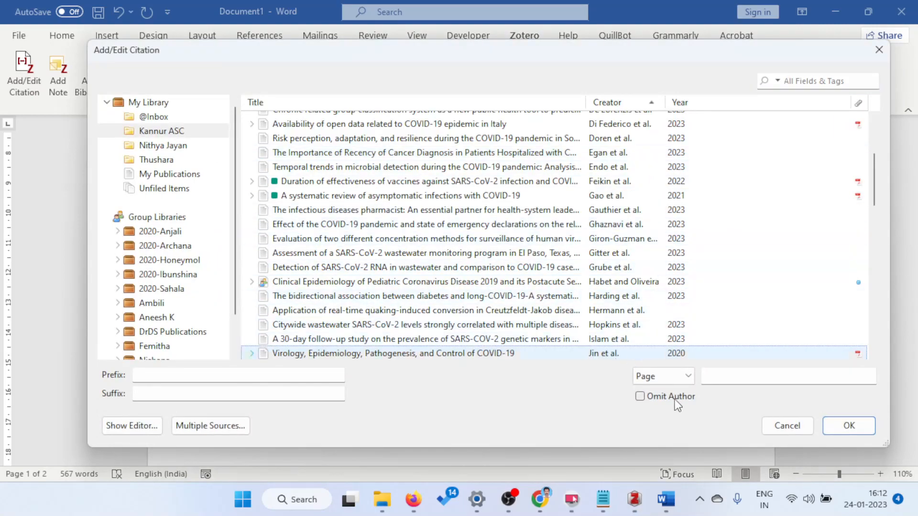
click(640, 397)
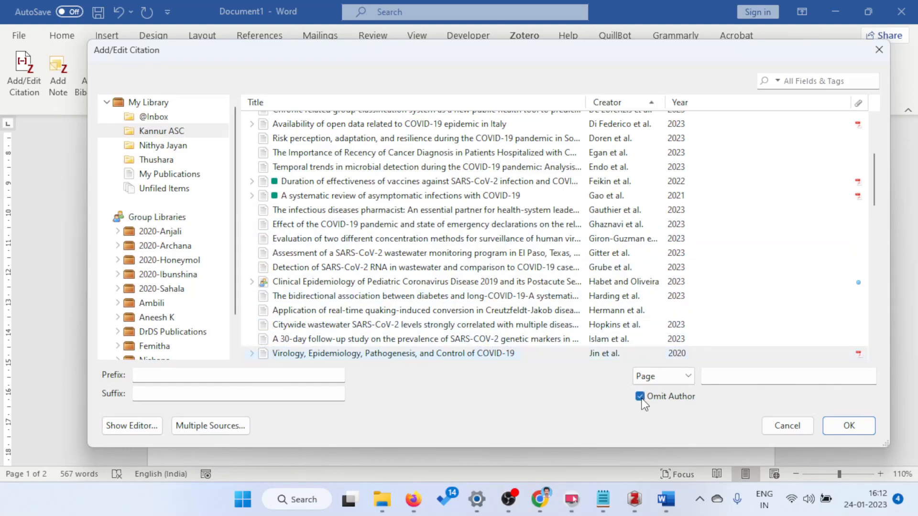
click(848, 425)
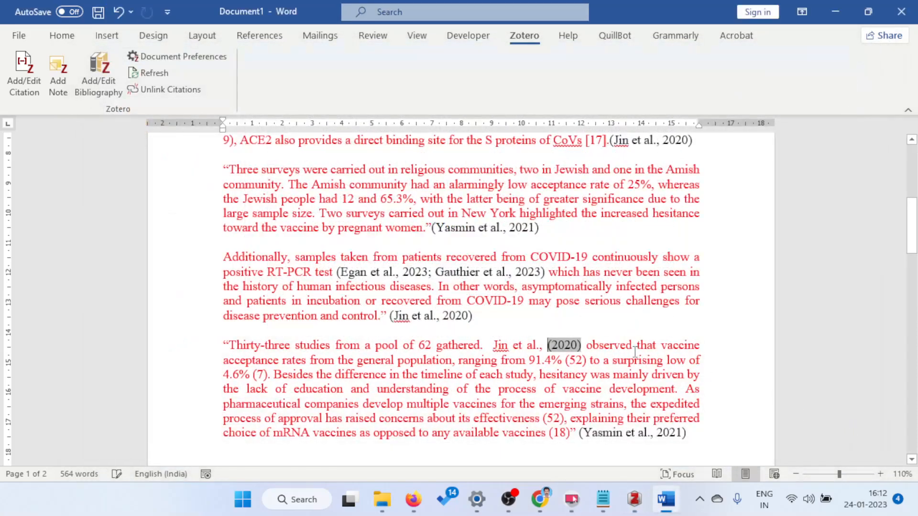
click(592, 346)
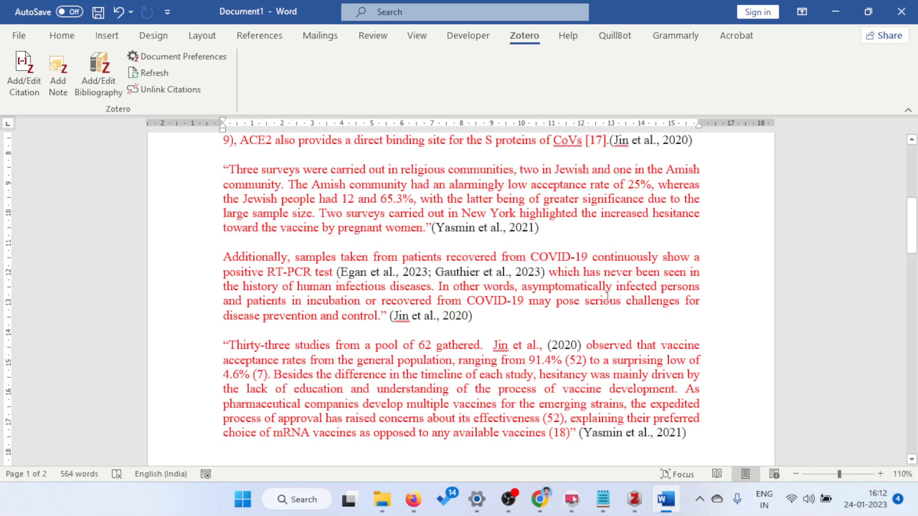
Step: Compare the running-text author mention and its year-only citation with the full author-date citations and the reference list
drag(546, 346, 502, 351)
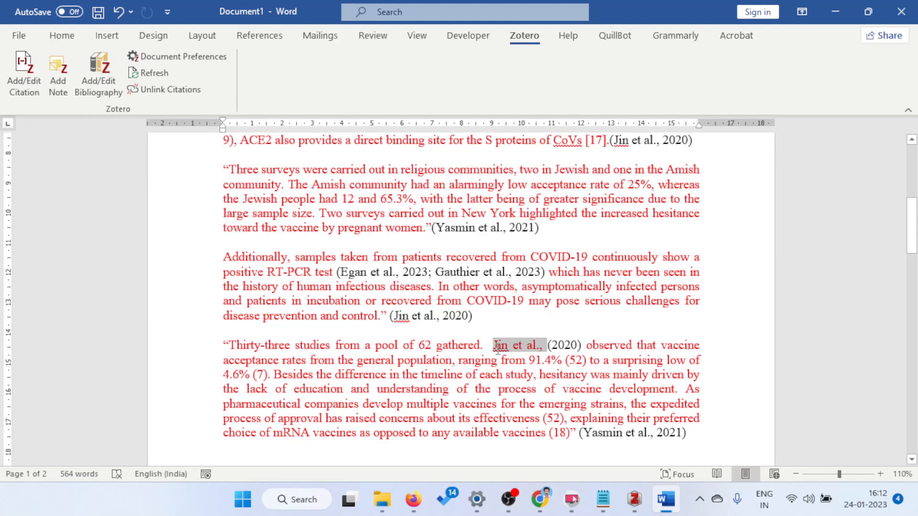
click(414, 313)
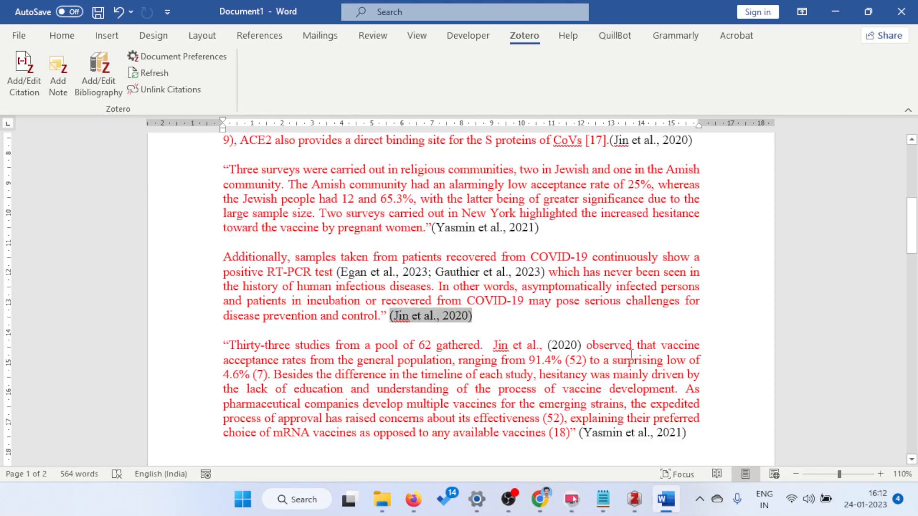
scroll(628, 286, down, 10)
scroll(628, 285, up, 8)
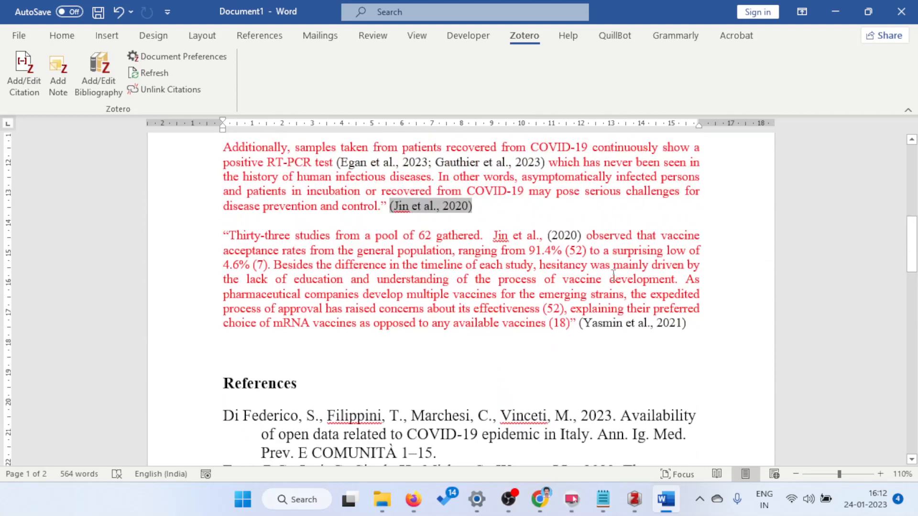
click(590, 250)
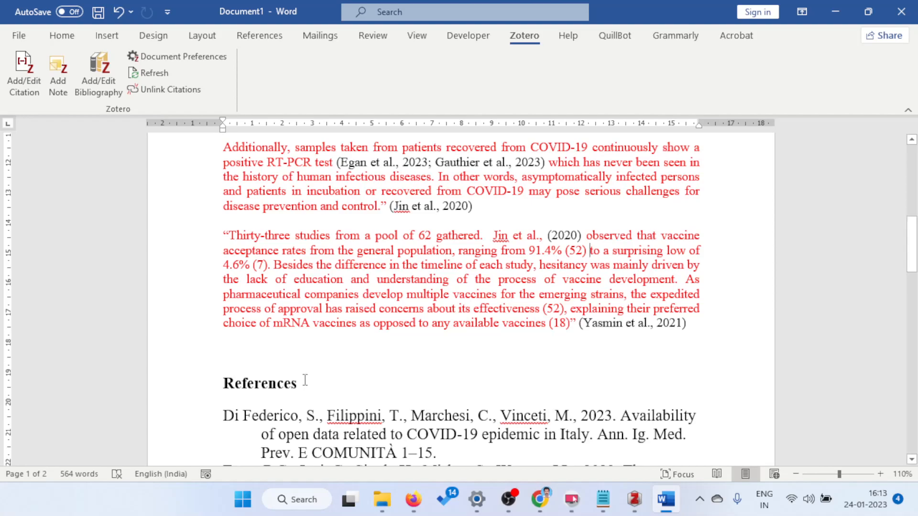
scroll(402, 334, down, 2)
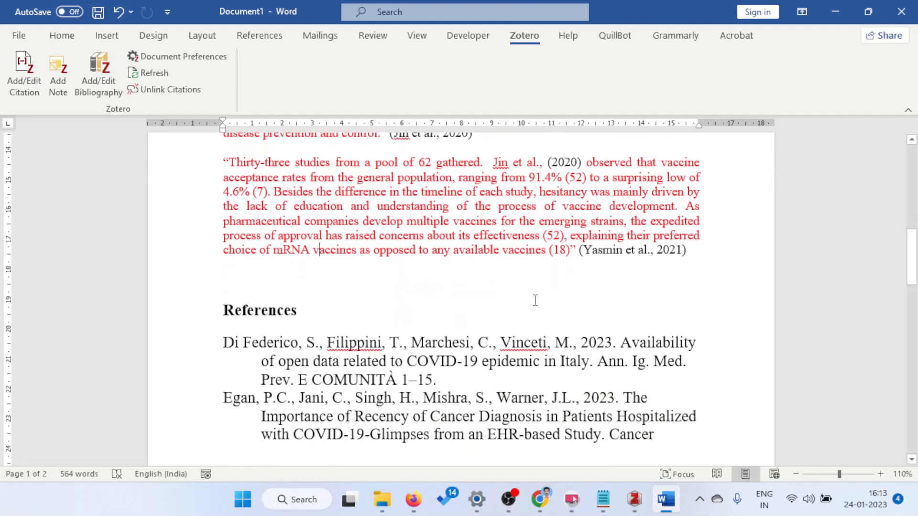
scroll(565, 289, up, 3)
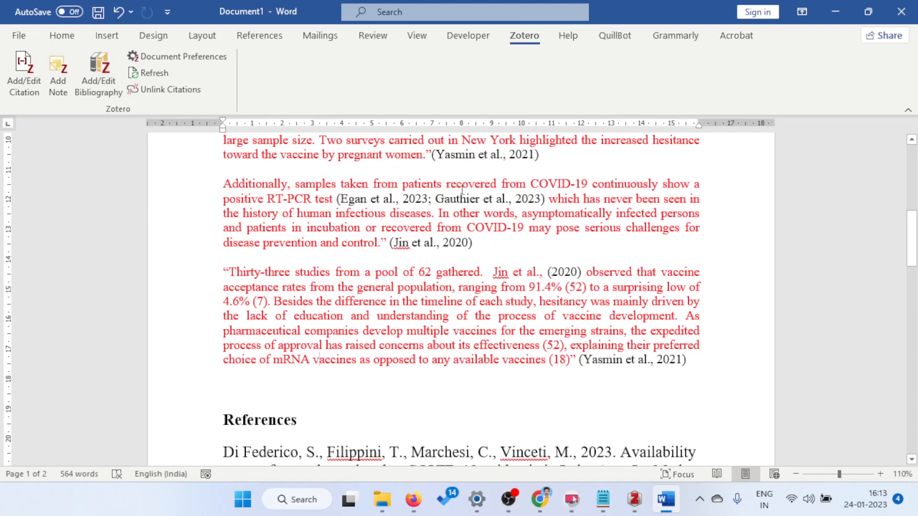
click(574, 277)
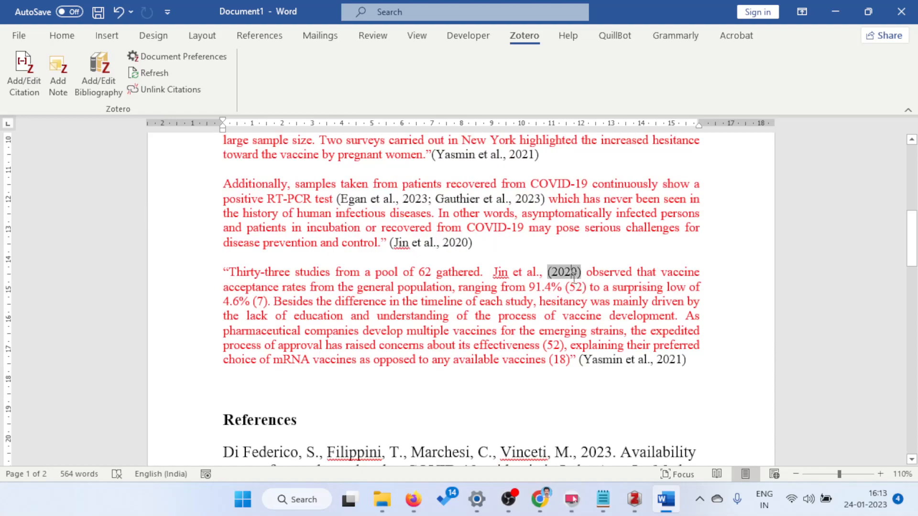
click(539, 332)
scroll(540, 334, down, 1)
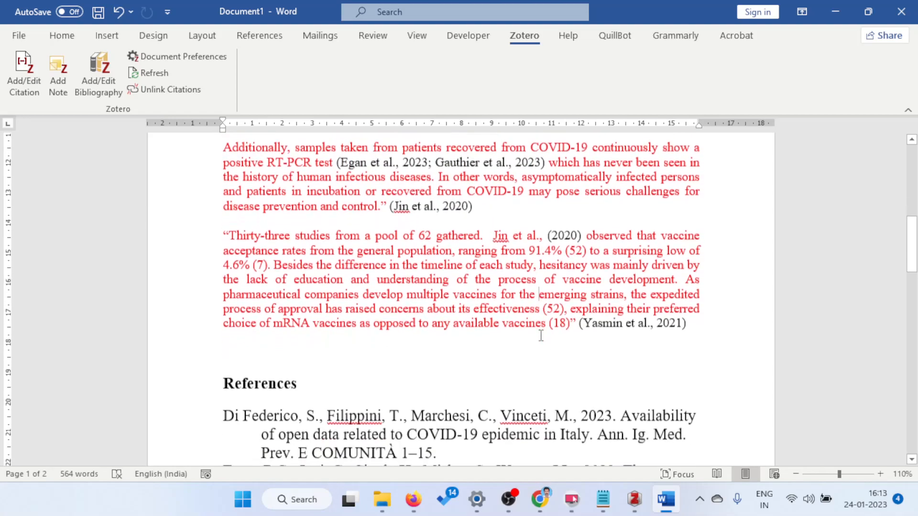
scroll(540, 335, up, 6)
scroll(541, 336, down, 6)
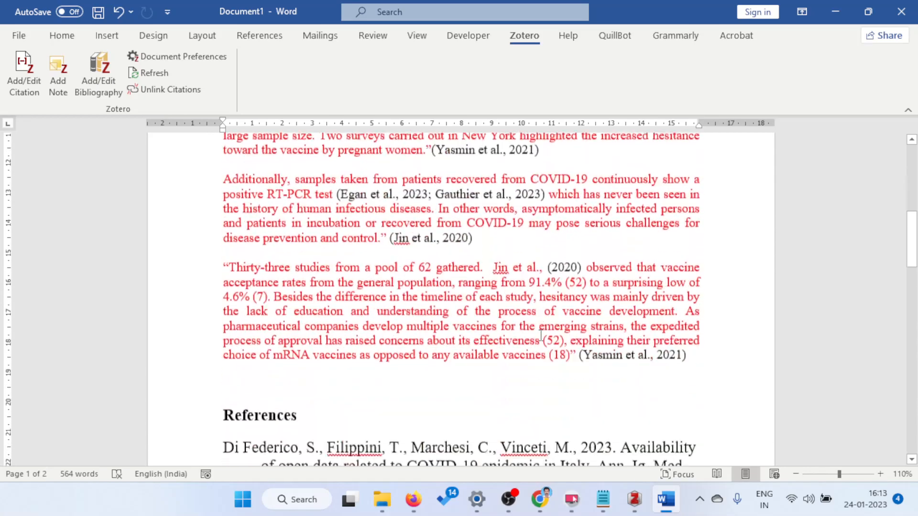
scroll(540, 335, up, 9)
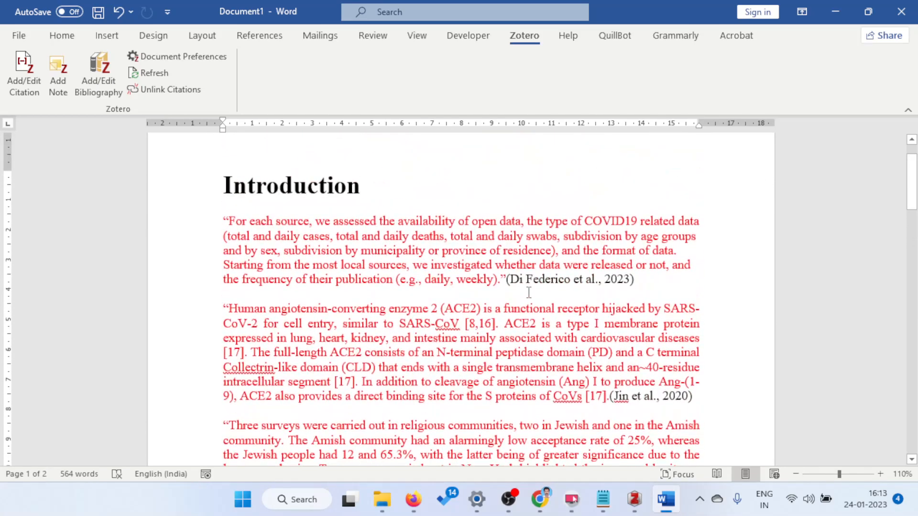
scroll(529, 294, down, 8)
scroll(532, 295, down, 3)
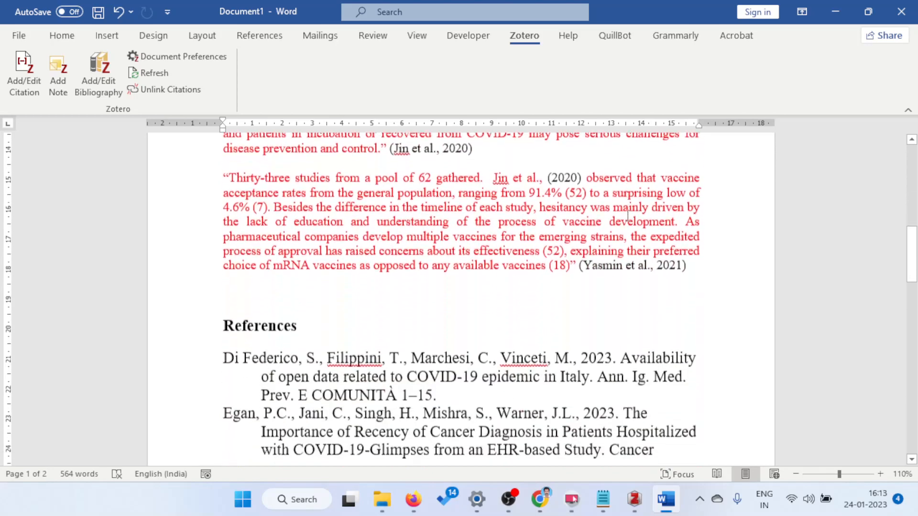
Step: Refresh the document's Zotero citations and bibliography and check the entries under References
click(153, 73)
scroll(401, 271, down, 15)
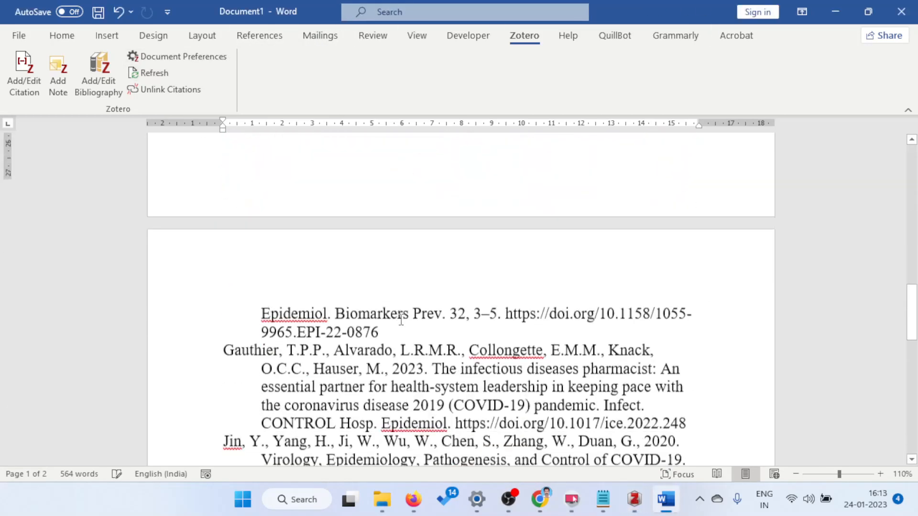
scroll(400, 271, up, 20)
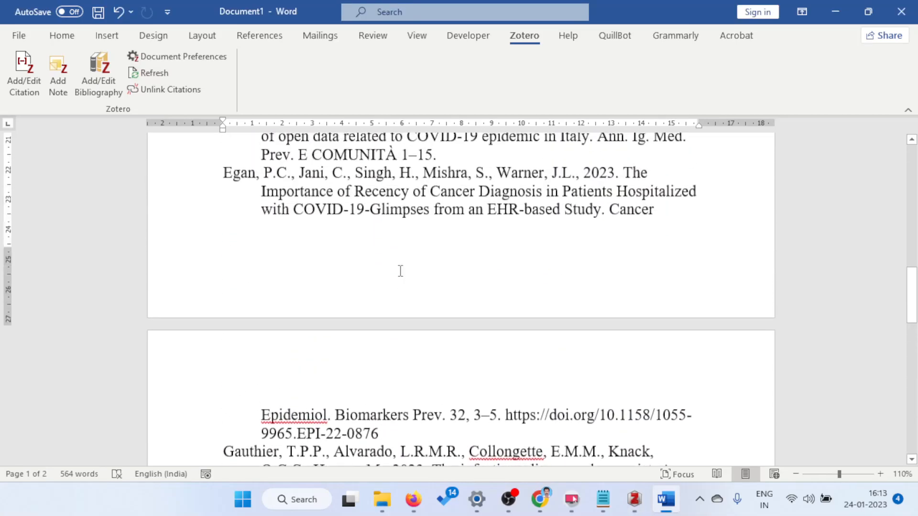
scroll(400, 271, up, 8)
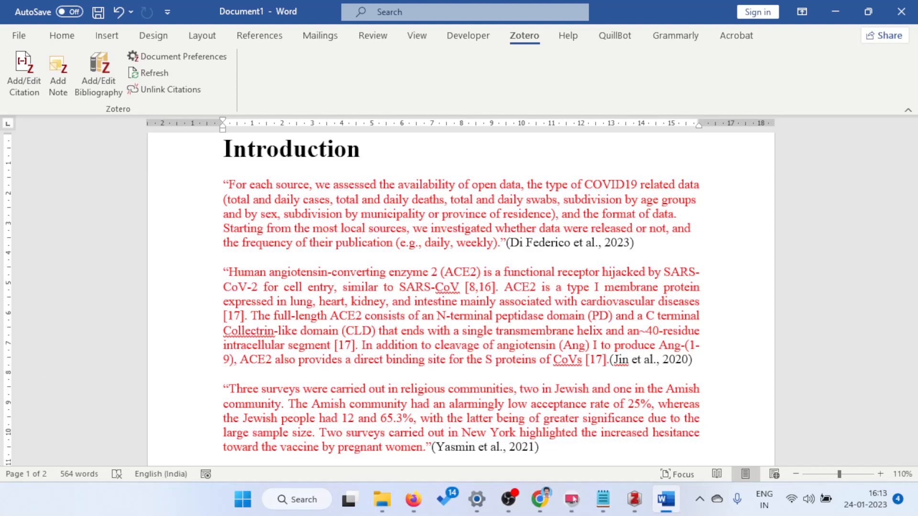
click(602, 499)
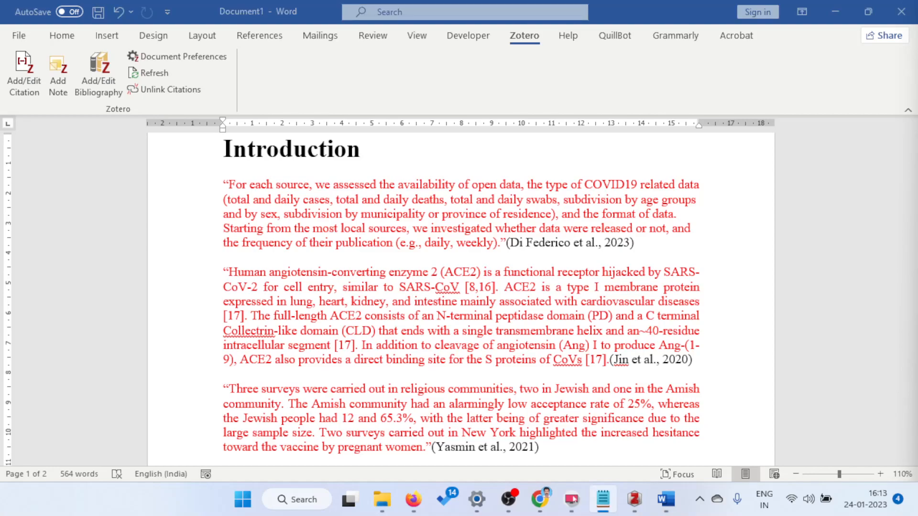
key(alt+Tab)
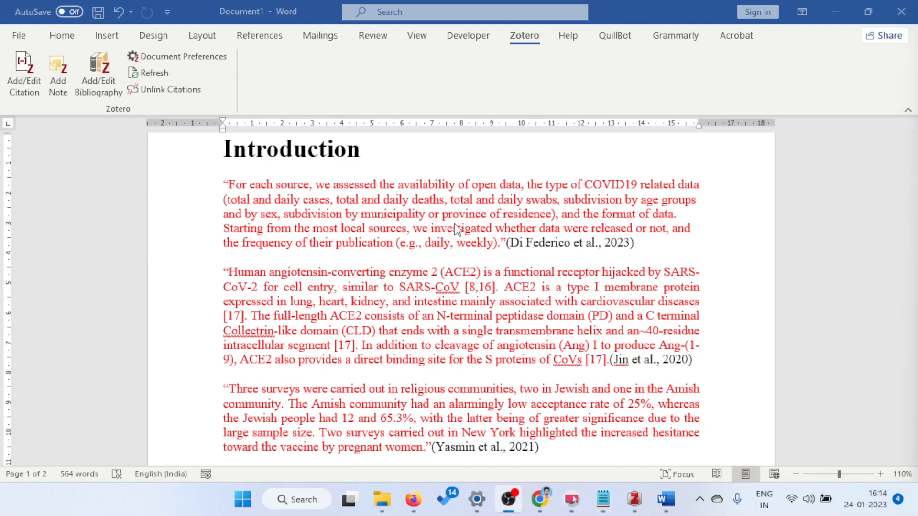
click(487, 215)
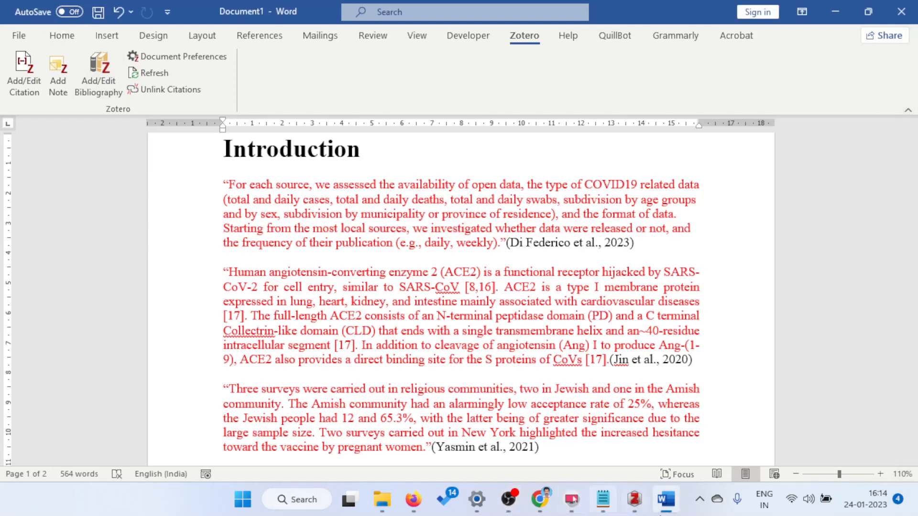
click(634, 499)
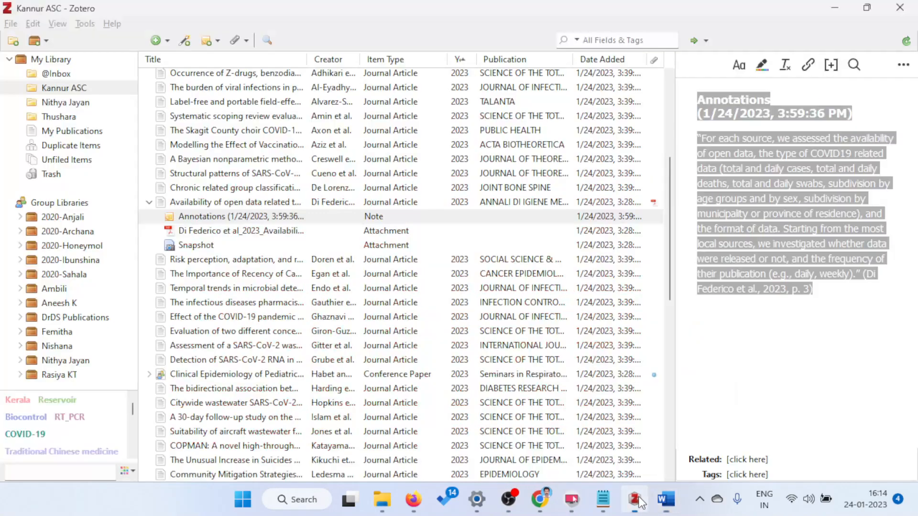
click(33, 23)
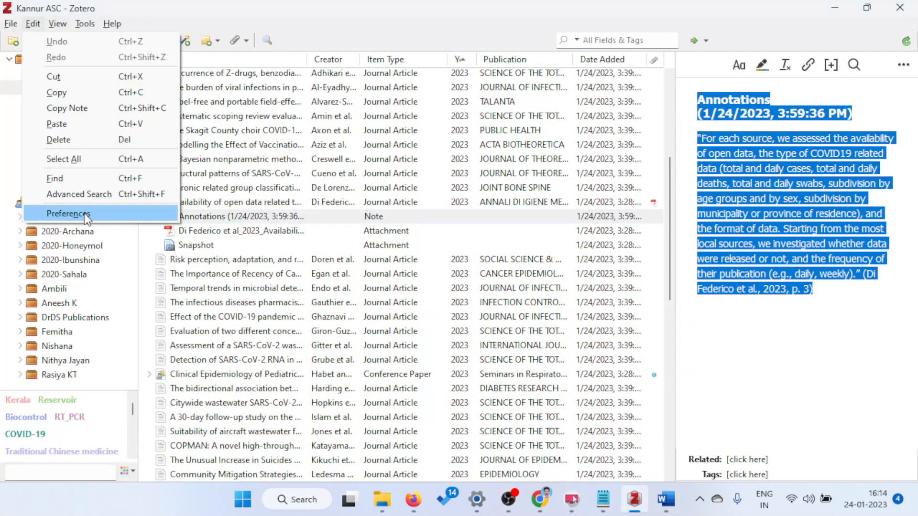
mouse_move(83, 24)
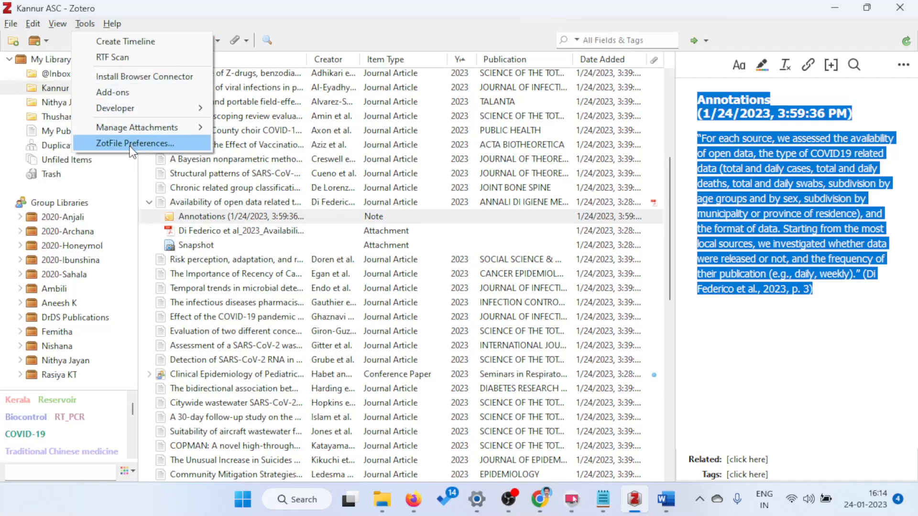
mouse_move(33, 23)
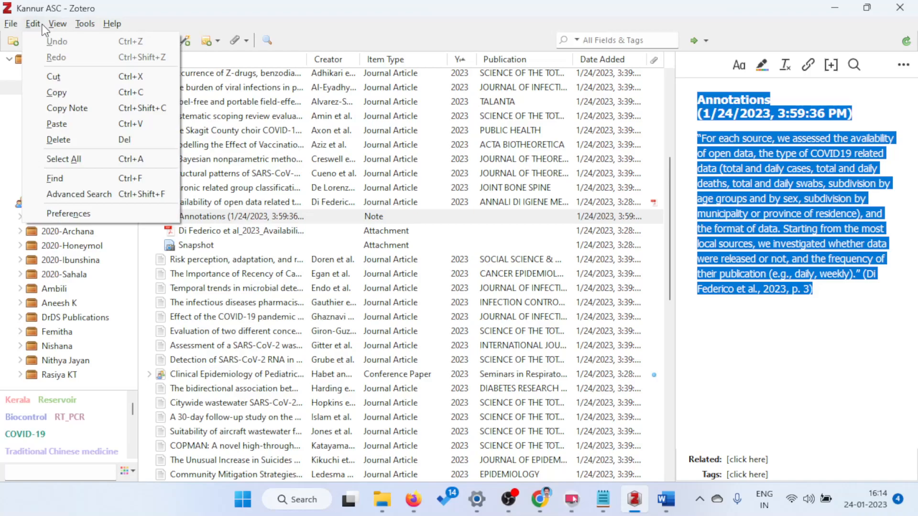
click(664, 502)
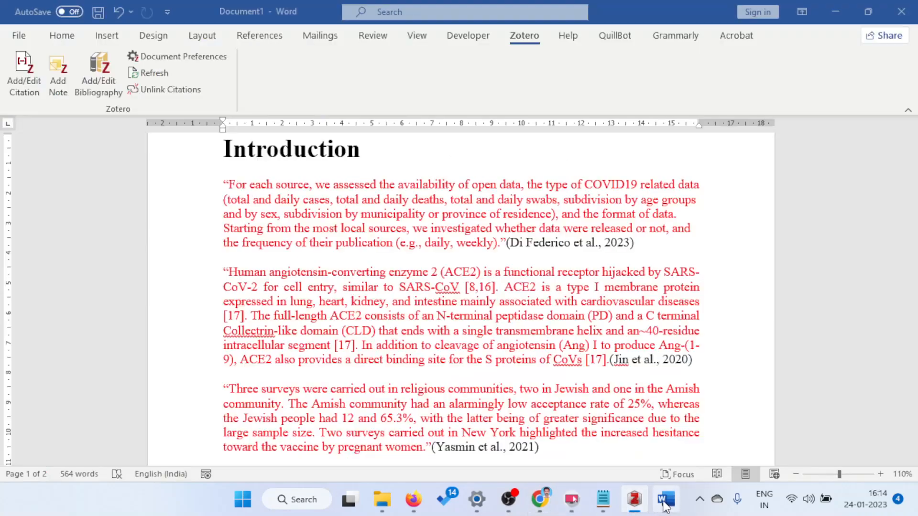
Step: Open the style manager from the document's Zotero preferences and review the installed citation styles
click(186, 60)
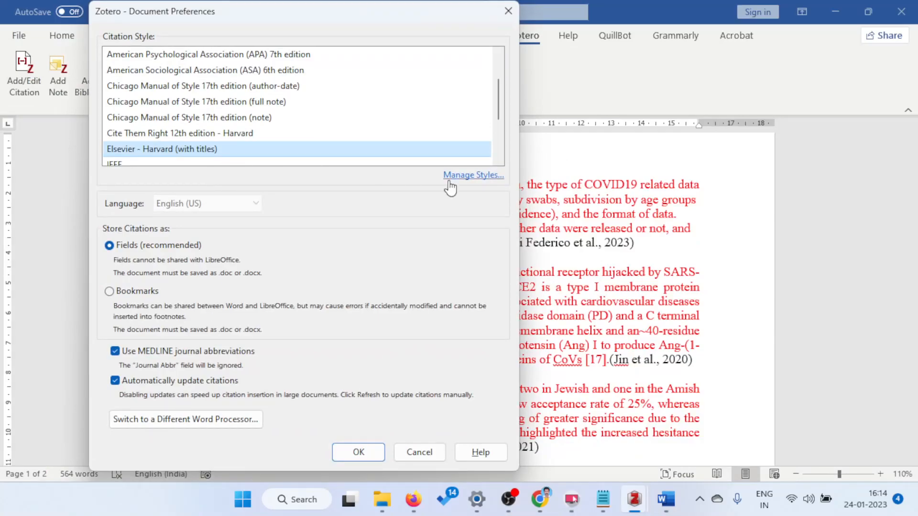
click(471, 176)
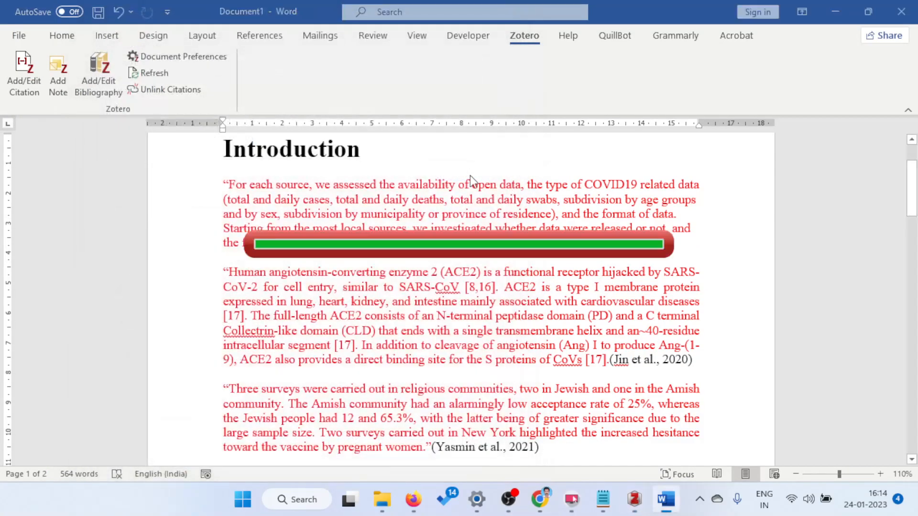
scroll(205, 308, down, 2)
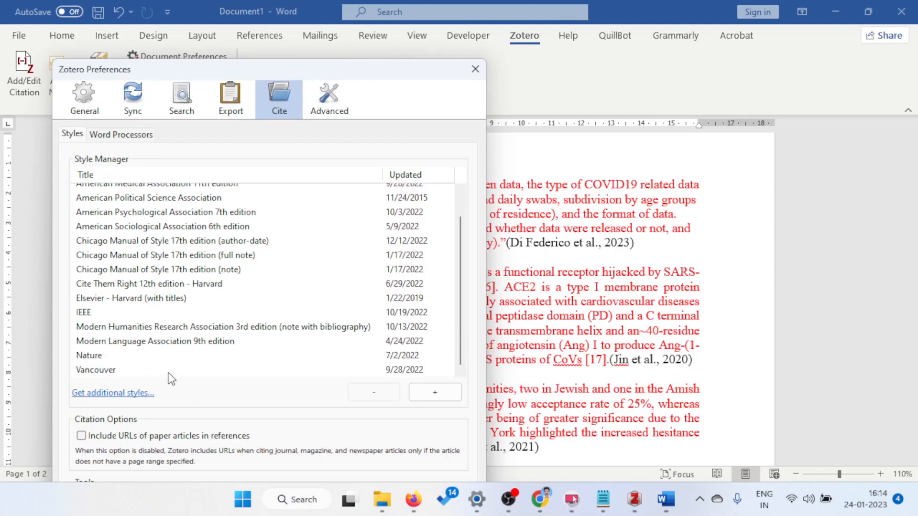
scroll(230, 231, up, 2)
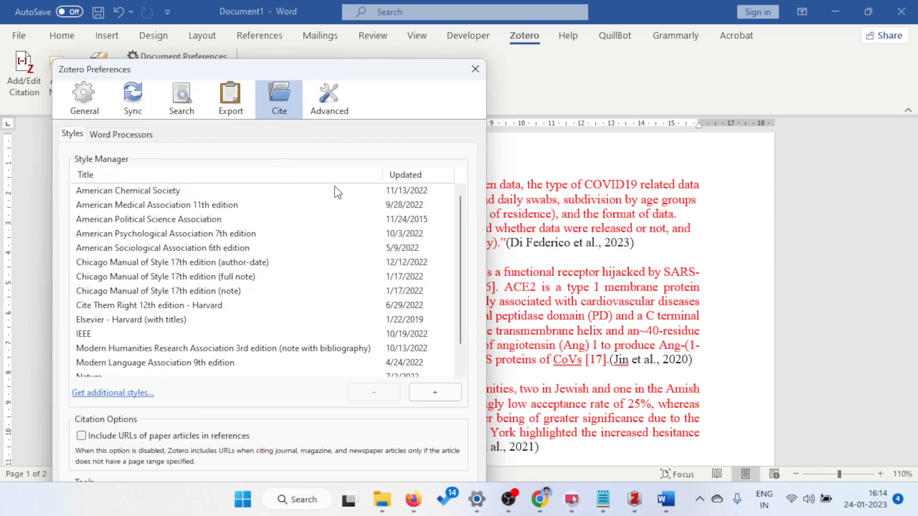
scroll(345, 311, down, 2)
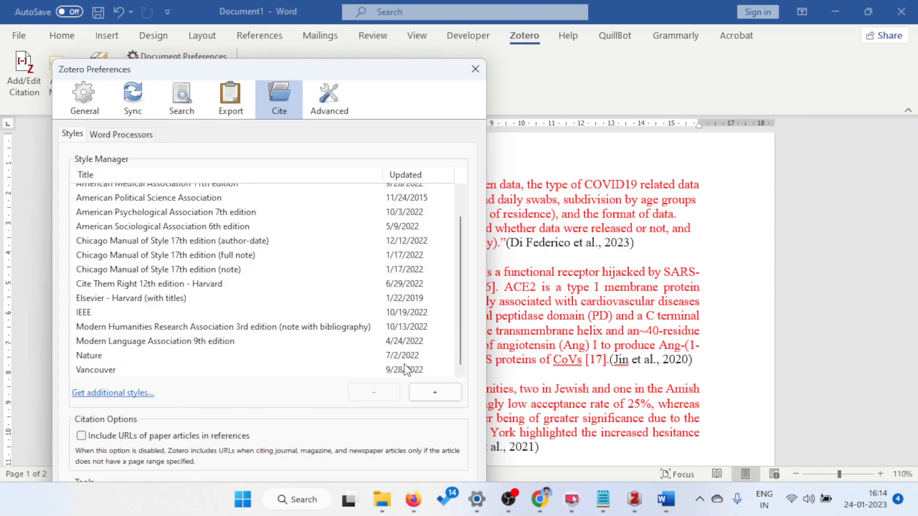
Step: Search the additional styles repository for "biotech", preview the Biotechnology Letters style and install it
click(114, 393)
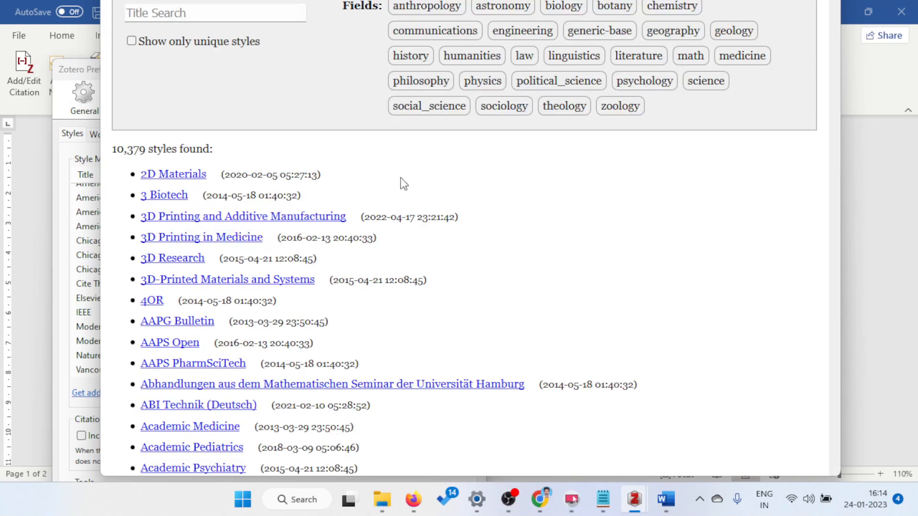
scroll(292, 229, down, 15)
scroll(269, 354, up, 8)
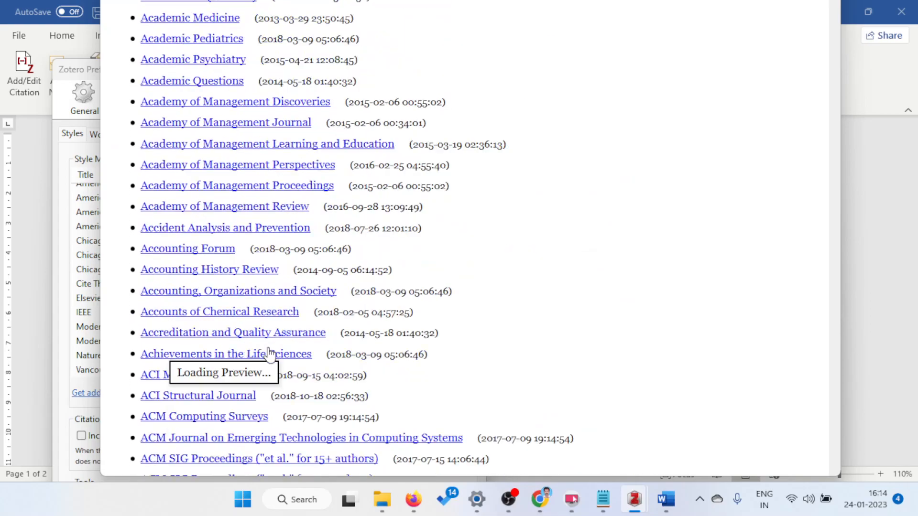
scroll(269, 354, up, 8)
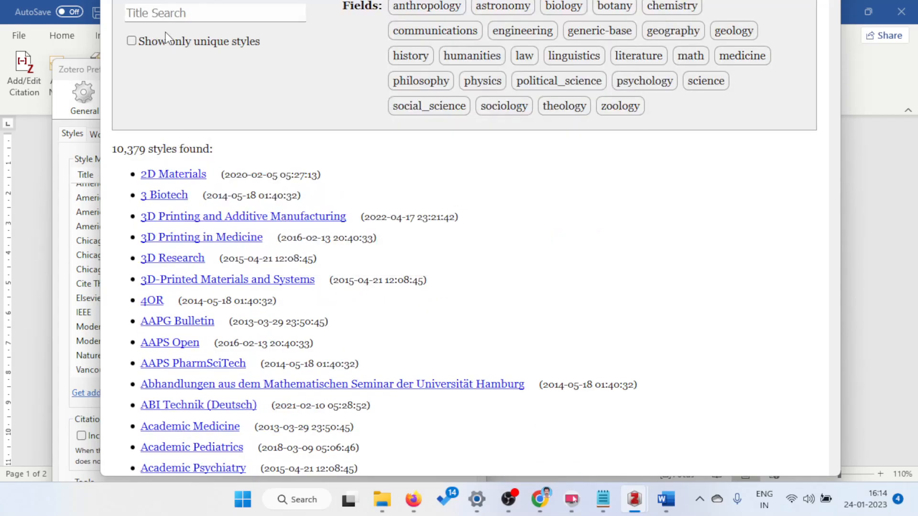
text(biote)
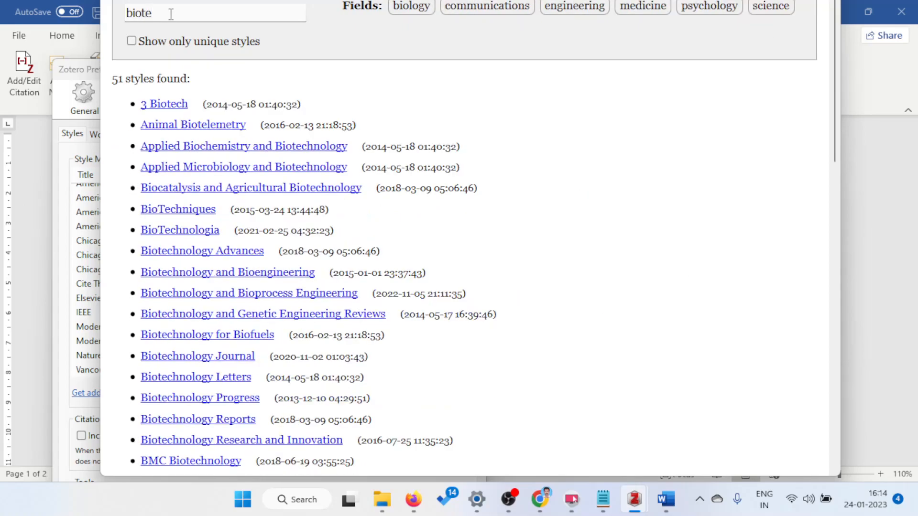
text(ch)
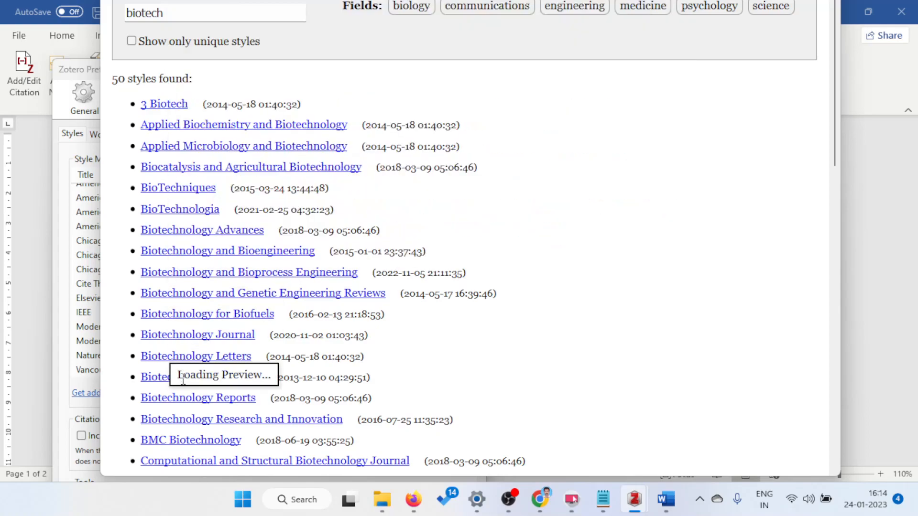
mouse_move(154, 361)
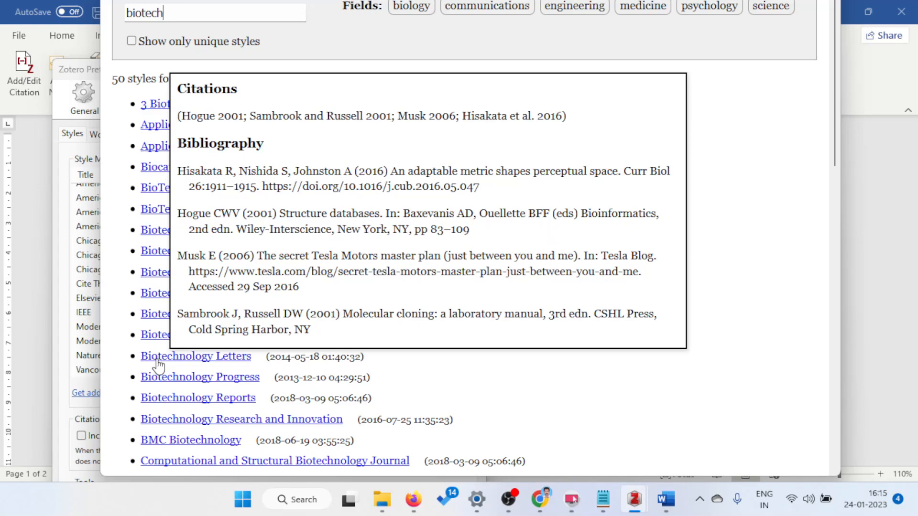
mouse_move(314, 291)
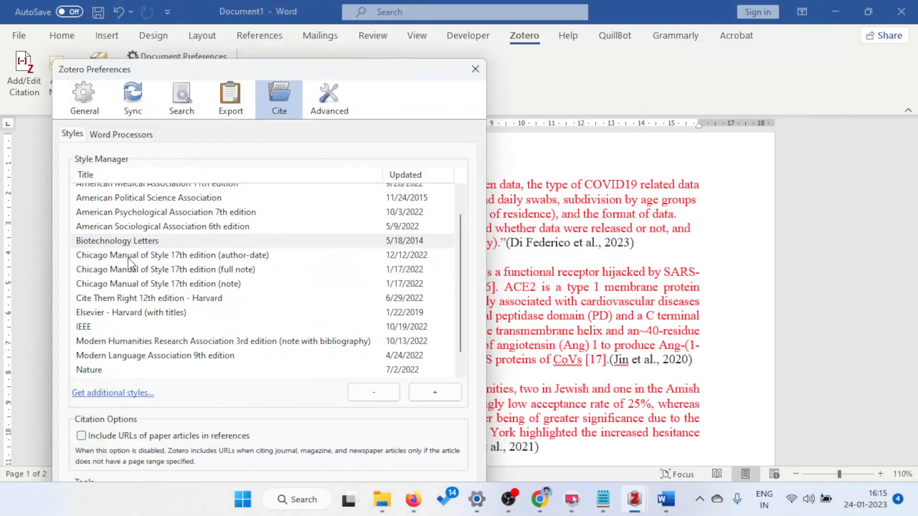
Step: Select Biotechnology Letters in the style manager and move the Zotero Preferences window higher to reveal its lower controls
click(140, 243)
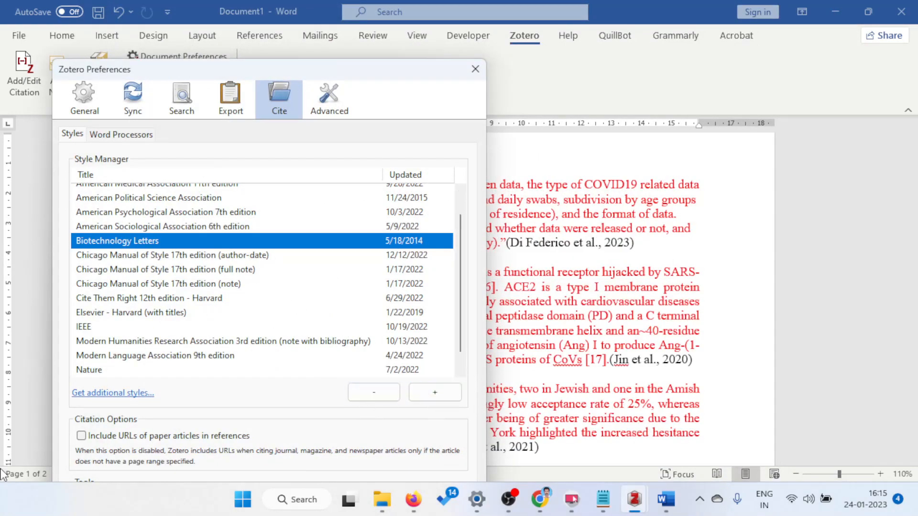
scroll(366, 337, down, 1)
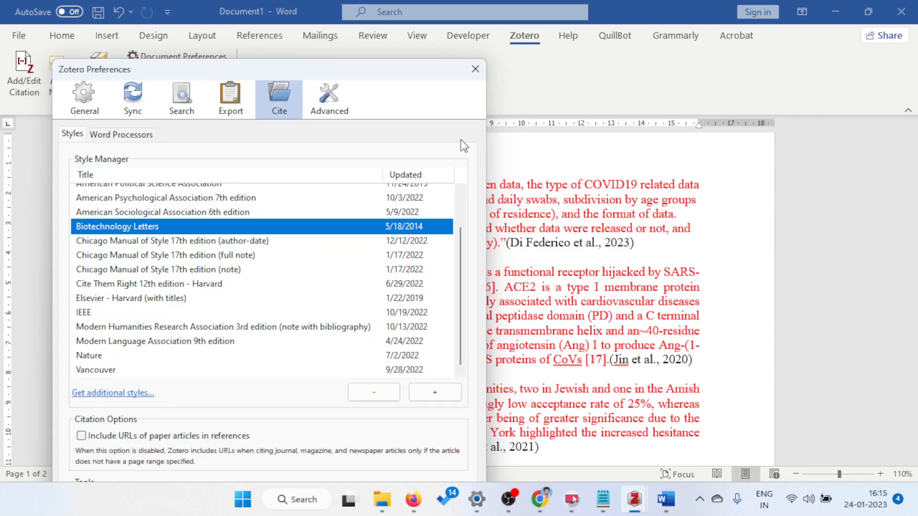
drag(381, 78, 415, 2)
key(Return)
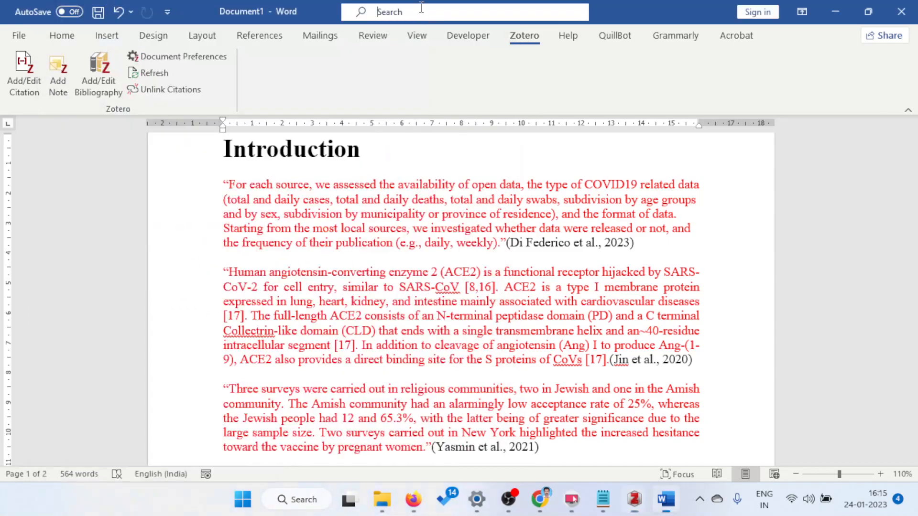
click(630, 499)
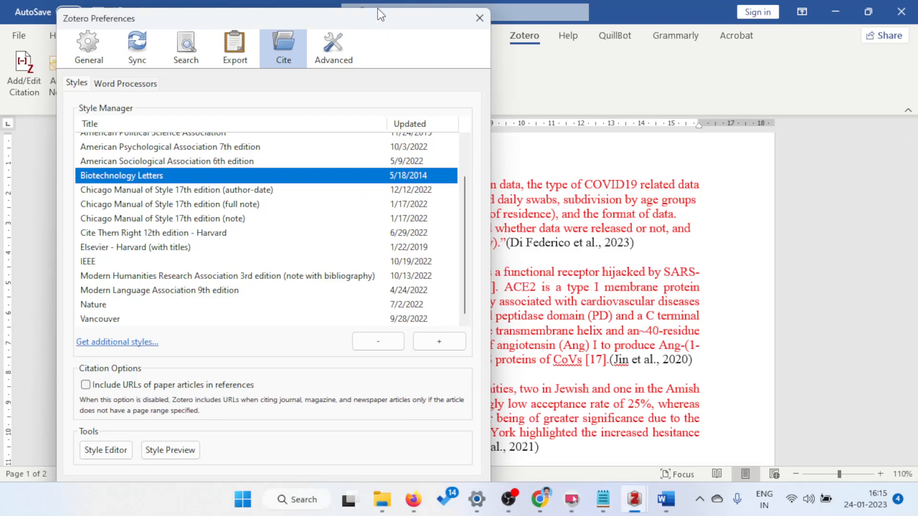
drag(378, 22, 378, 1)
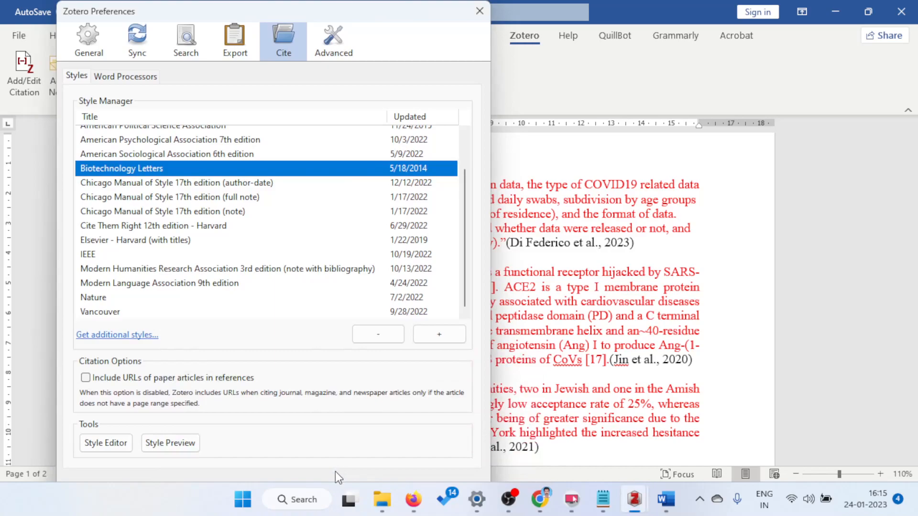
Step: Close the Zotero Preferences window and return to the Word document
click(331, 487)
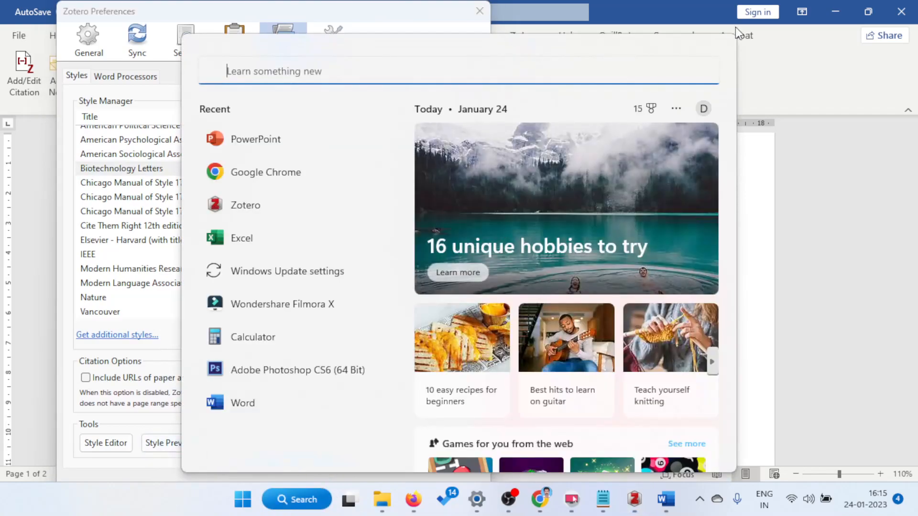
click(841, 217)
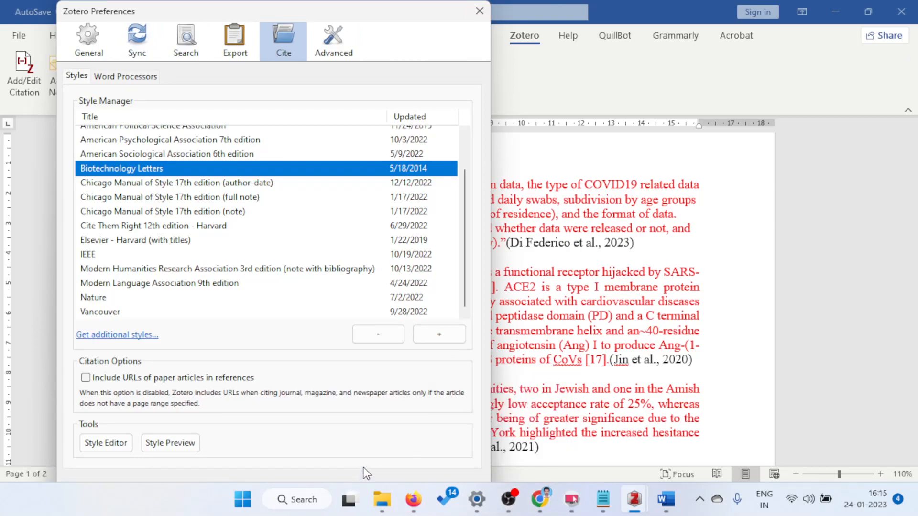
drag(417, 18, 420, 2)
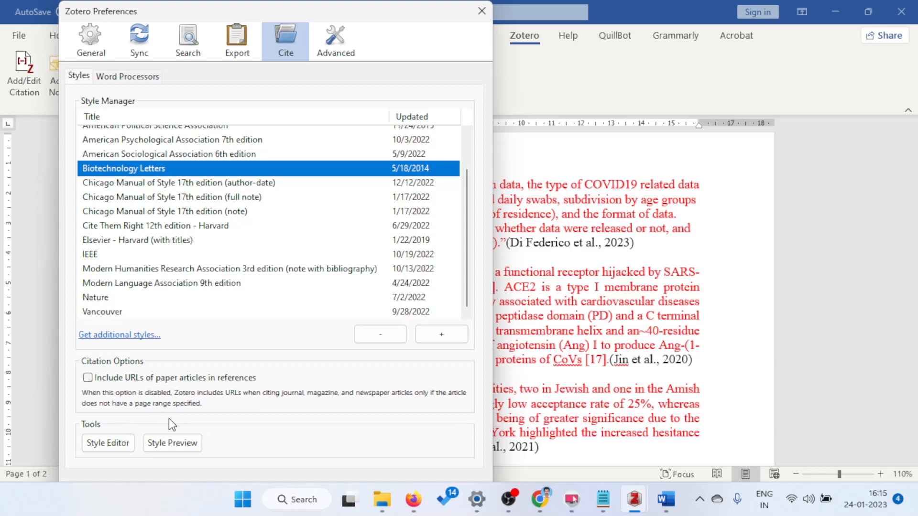
click(283, 497)
key(Tab)
key(Tab)
key(Tab)
key(Tab)
key(Tab)
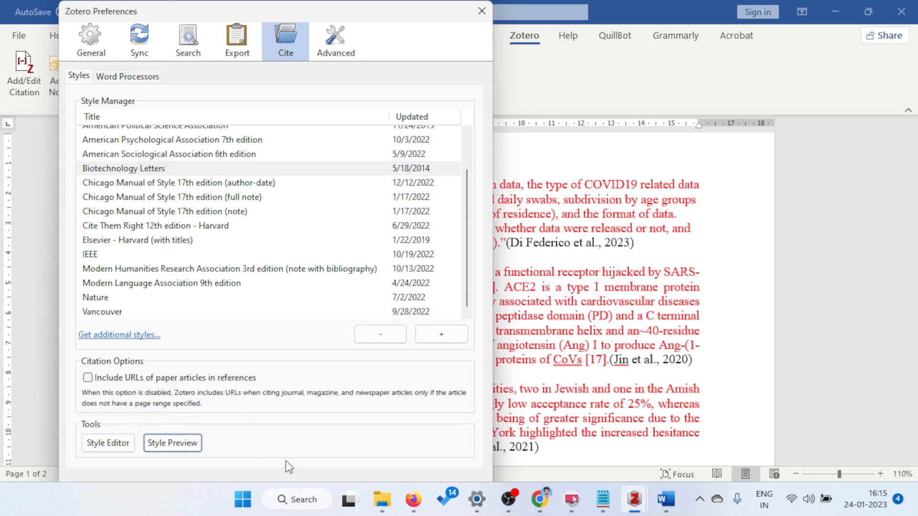
key(Escape)
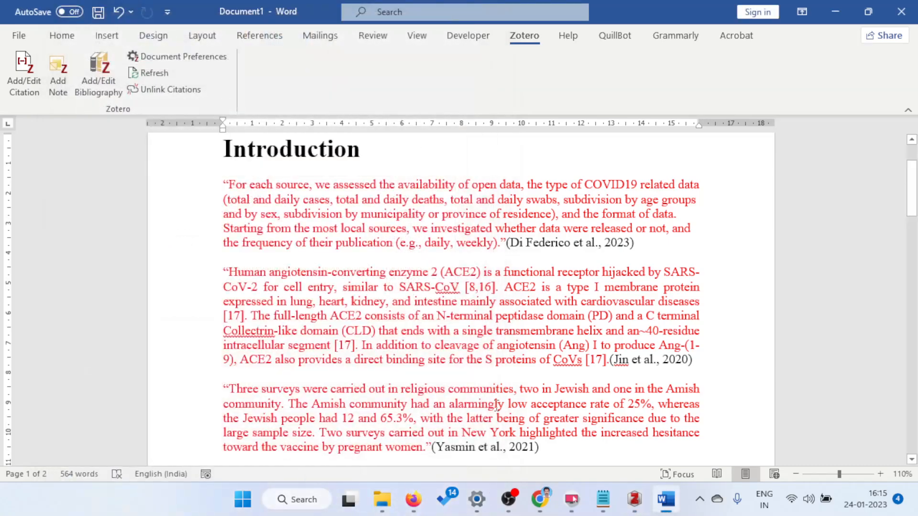
Step: Switch the document's citation style to Biotechnology Letters and check the reformatted in-text citations
click(576, 163)
scroll(575, 163, down, 2)
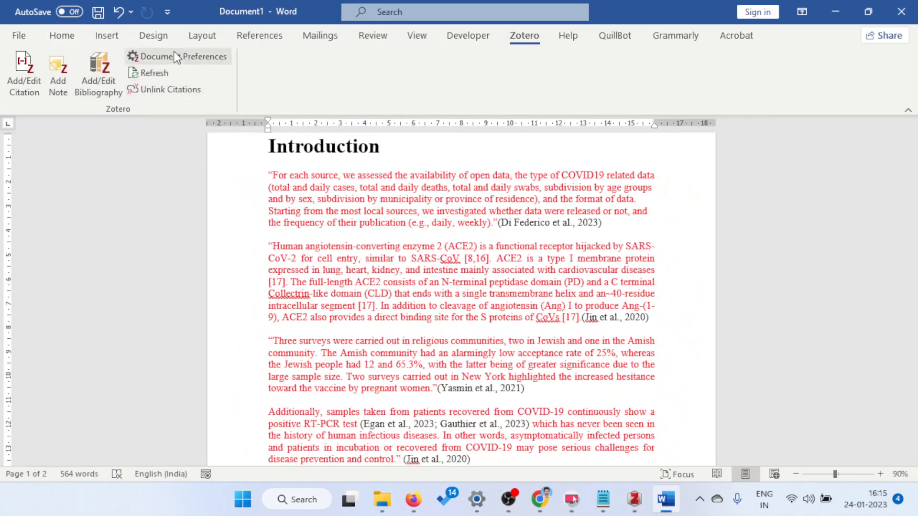
click(162, 57)
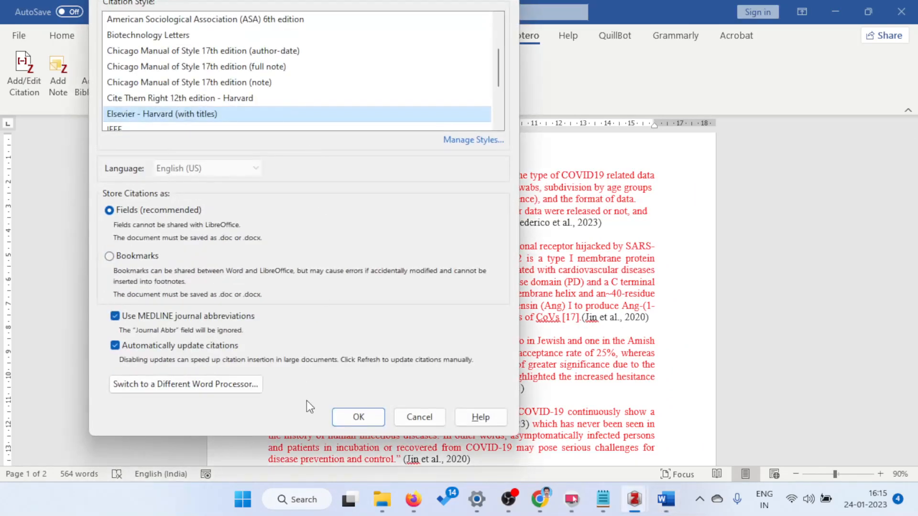
click(164, 36)
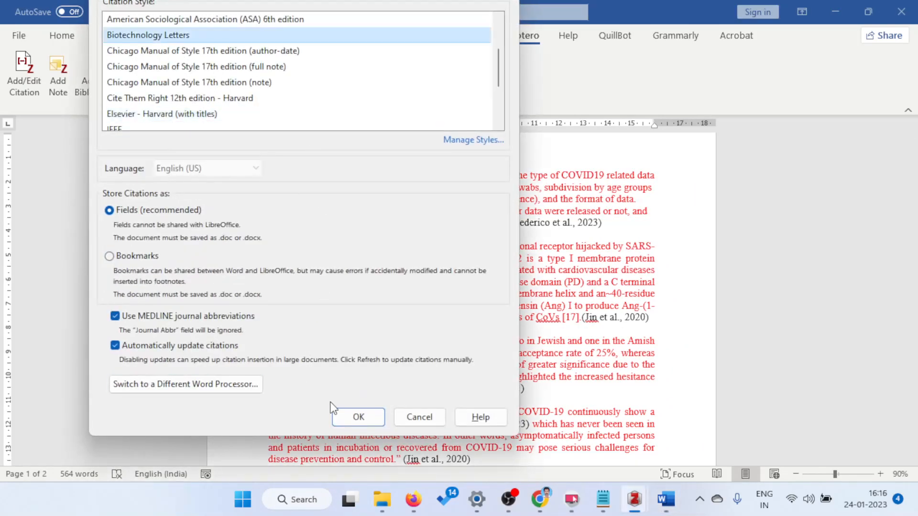
click(362, 418)
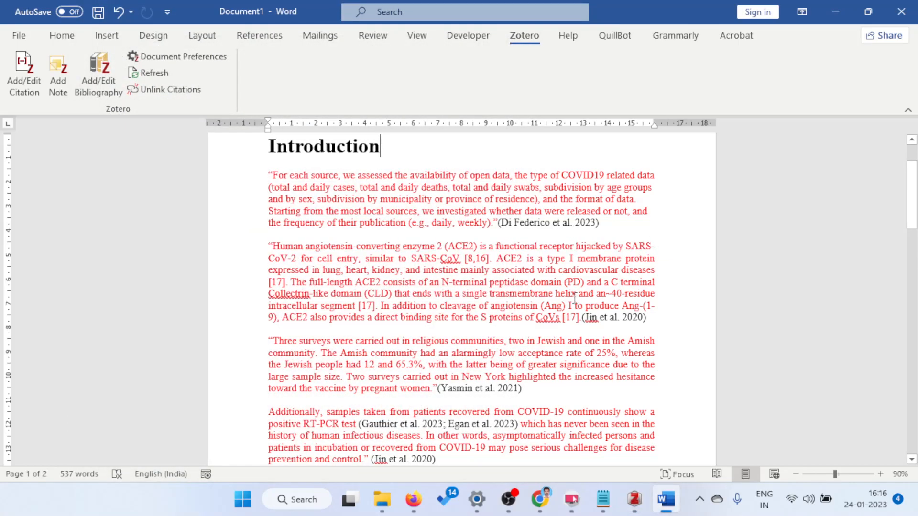
scroll(598, 272, down, 1)
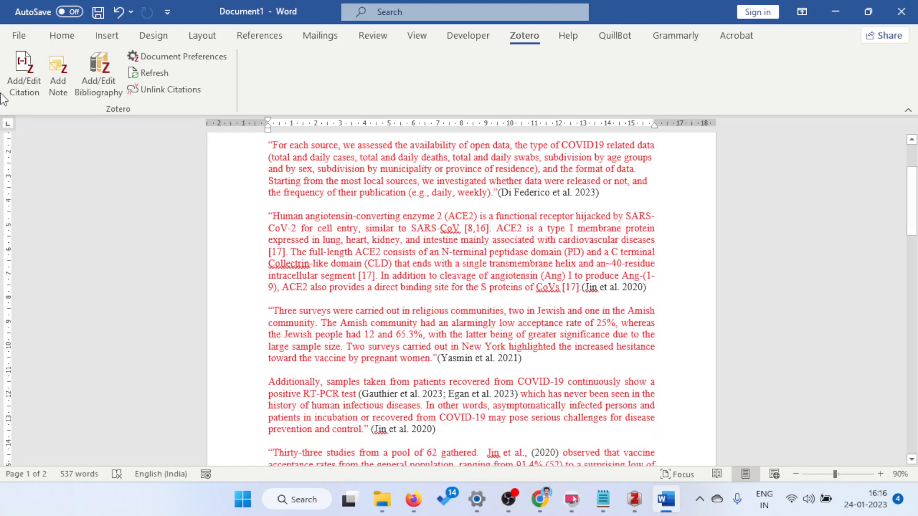
Step: Open Zotero's style manager from the document's citation preferences and bring the Preferences window to the front
click(184, 56)
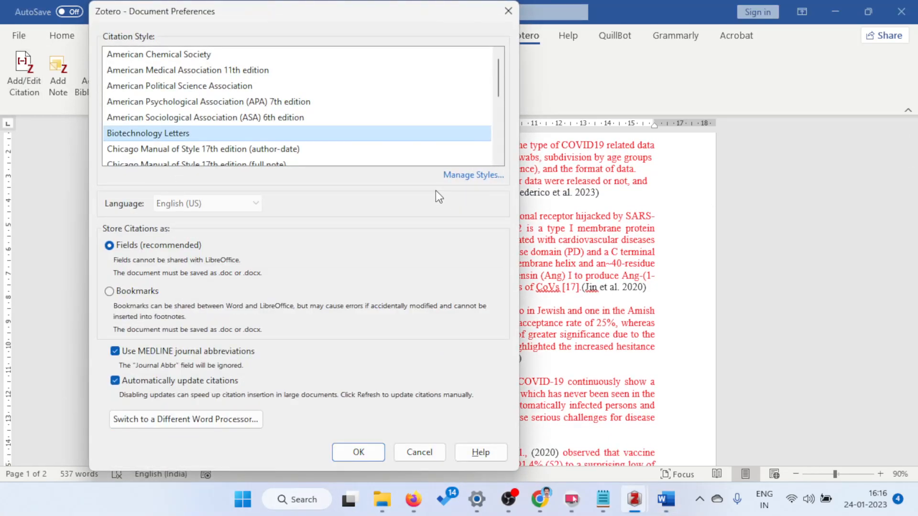
click(492, 176)
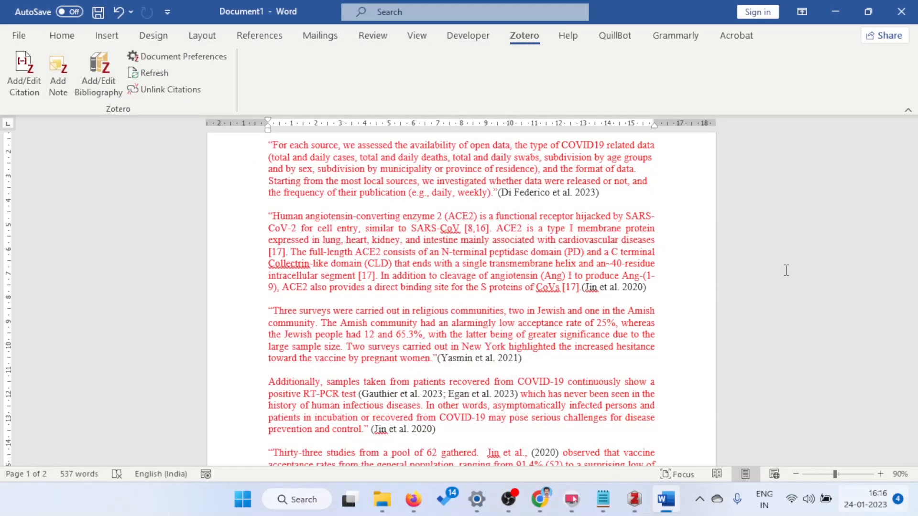
click(634, 498)
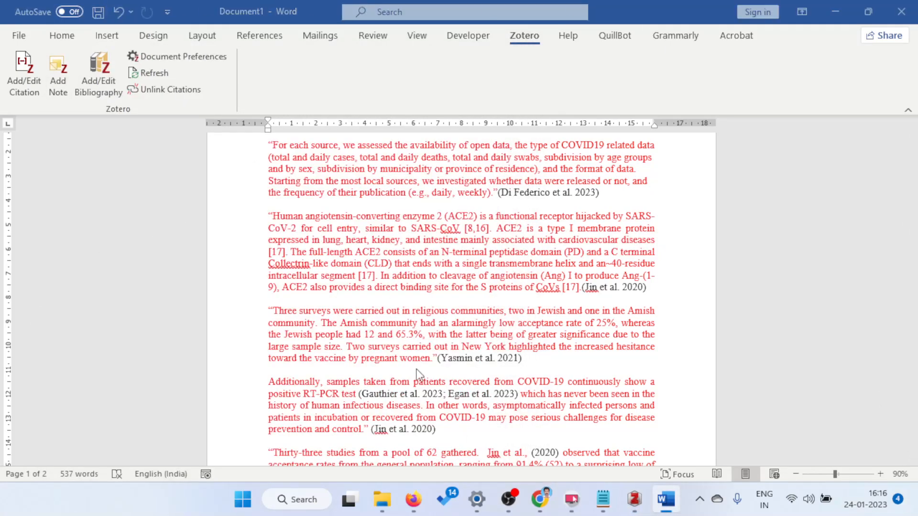
key(alt+Tab)
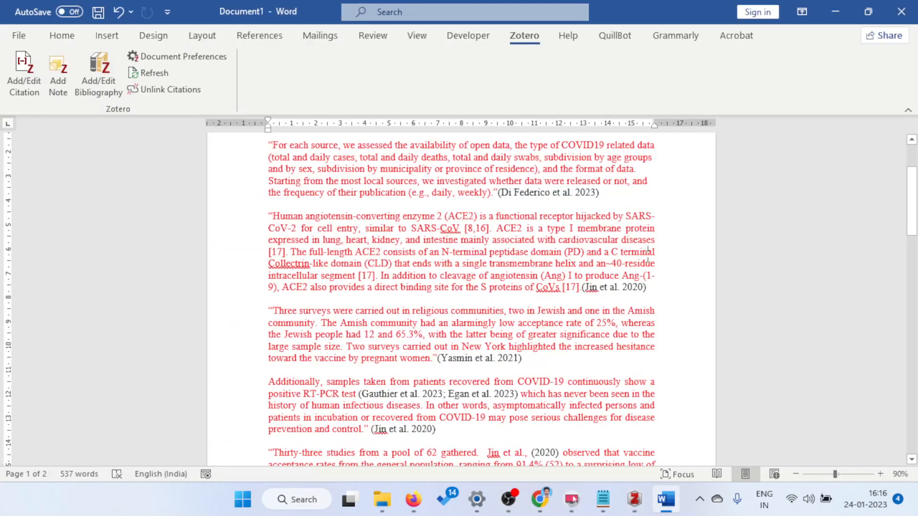
scroll(648, 256, down, 15)
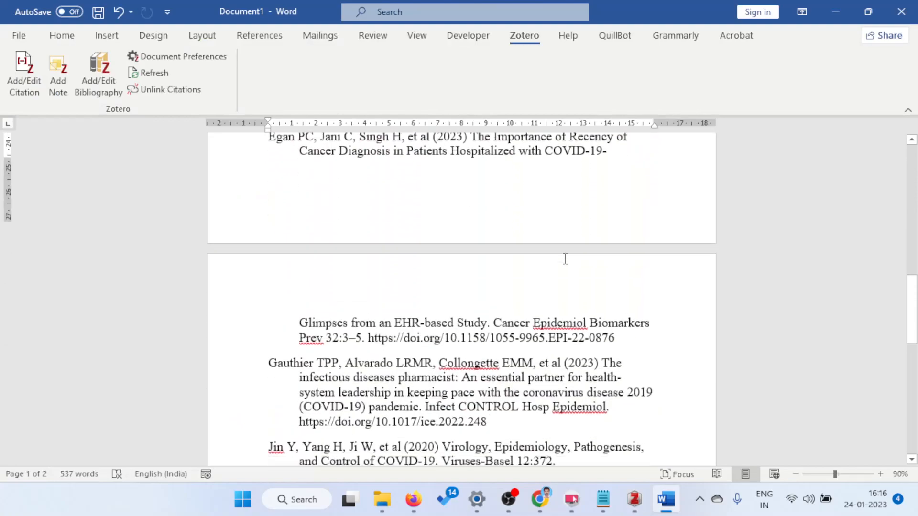
scroll(565, 258, down, 1)
click(665, 501)
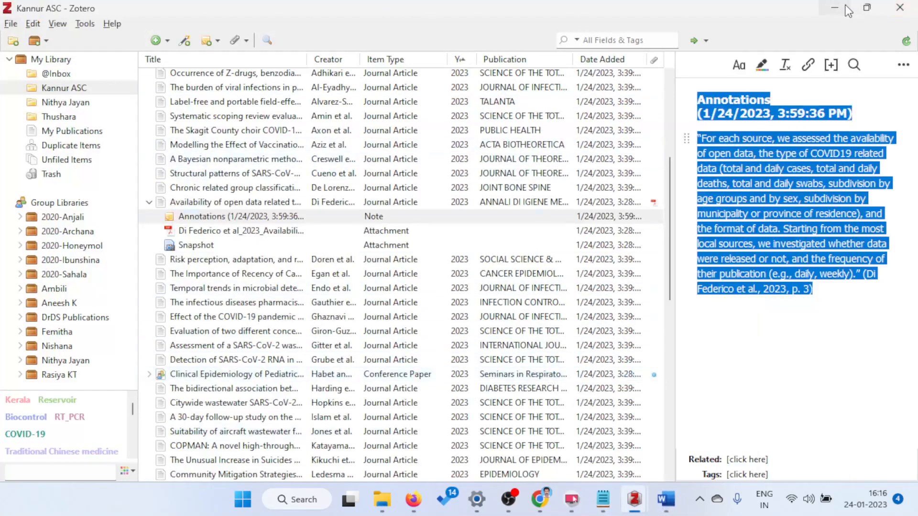
click(846, 9)
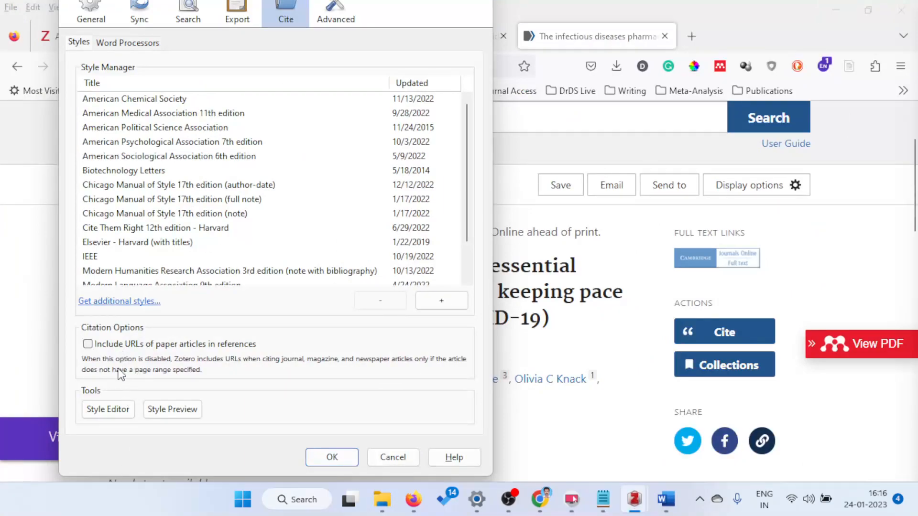
Step: Open the Style Editor for Biotechnology Letters, and again with Chicago Manual of Style 17th edition (author-date) selected
click(123, 173)
click(107, 410)
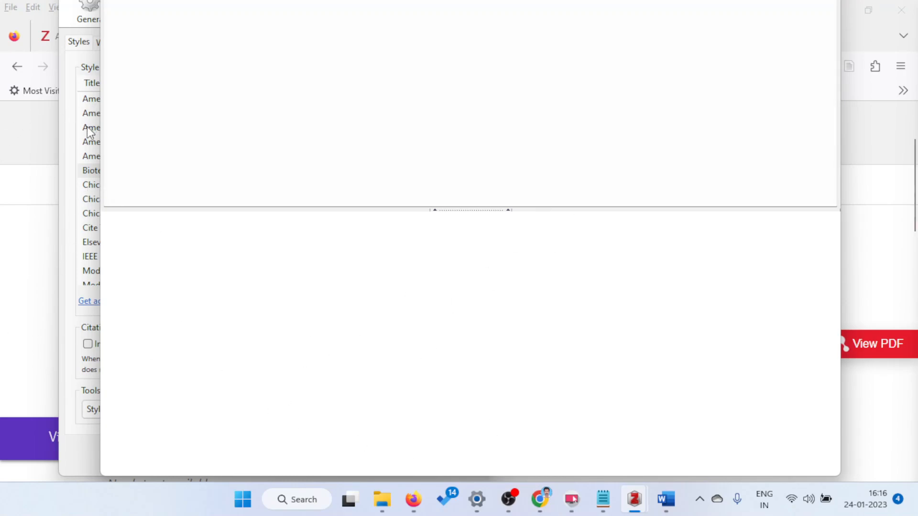
click(87, 170)
click(93, 185)
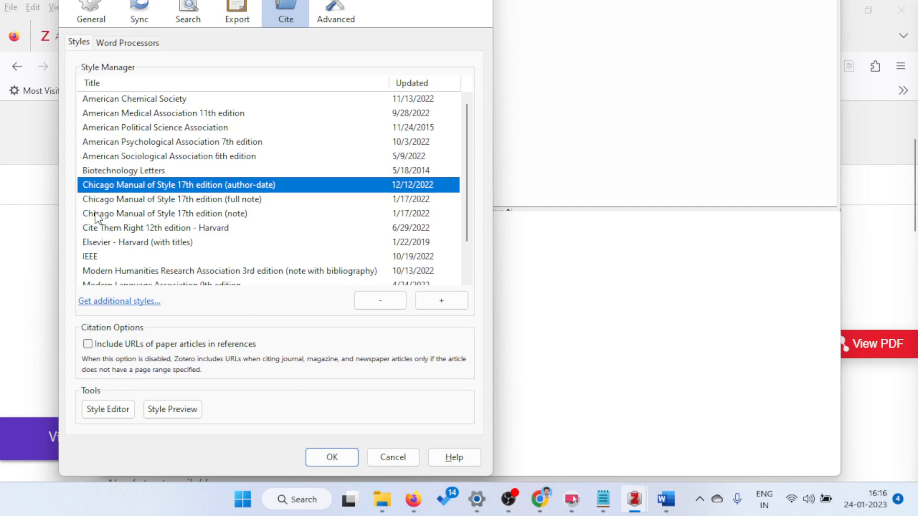
click(111, 409)
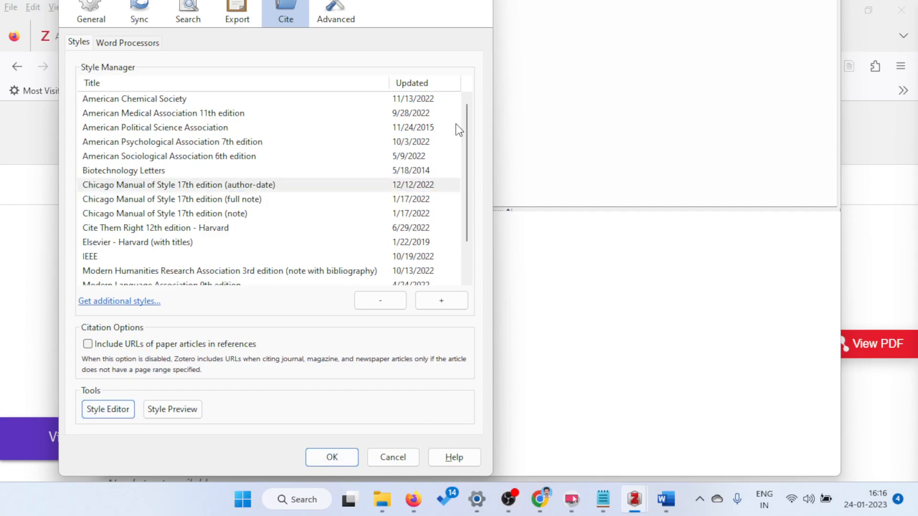
Step: Enlarge the Style Editor's upper pane, collapse the split between its panes, and try to close the editor window
drag(508, 209, 507, 254)
click(210, 86)
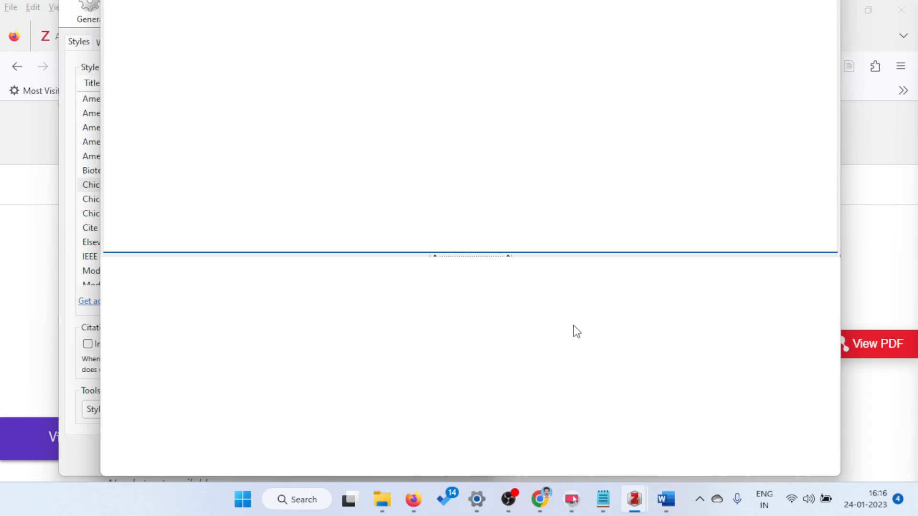
click(856, 301)
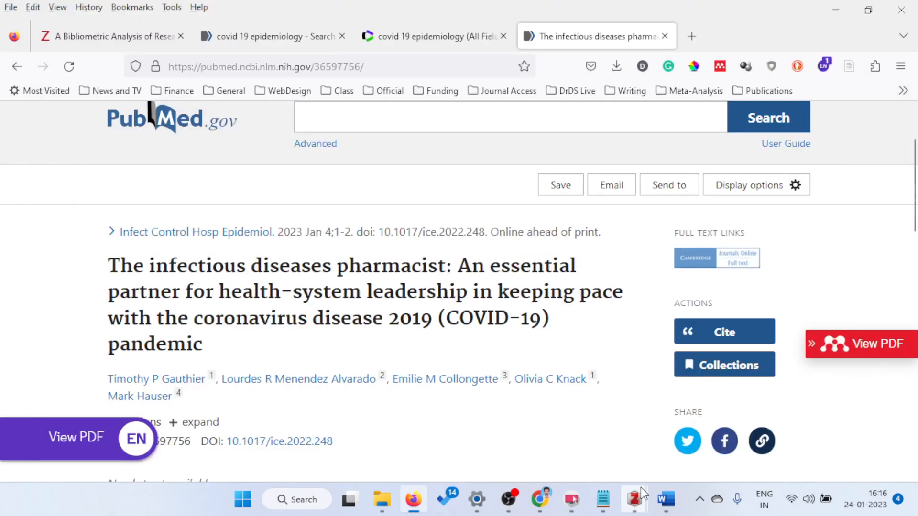
mouse_move(633, 507)
click(733, 420)
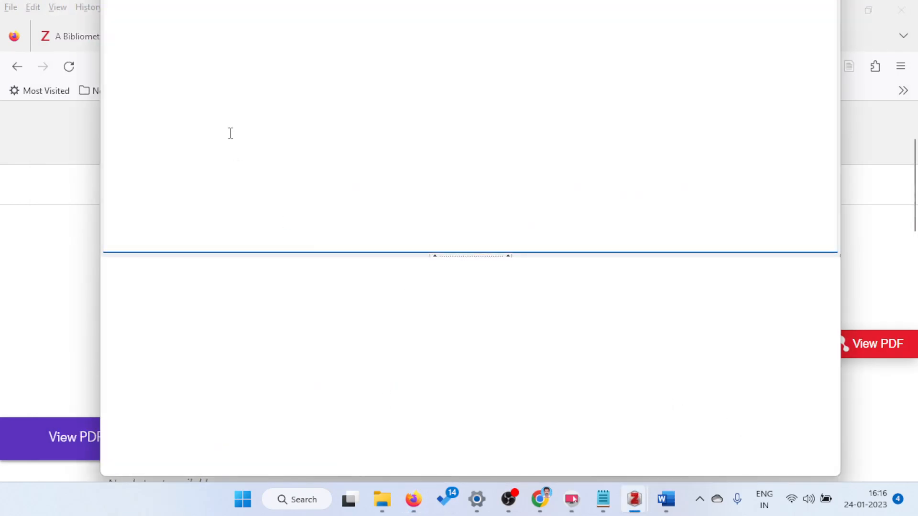
click(434, 256)
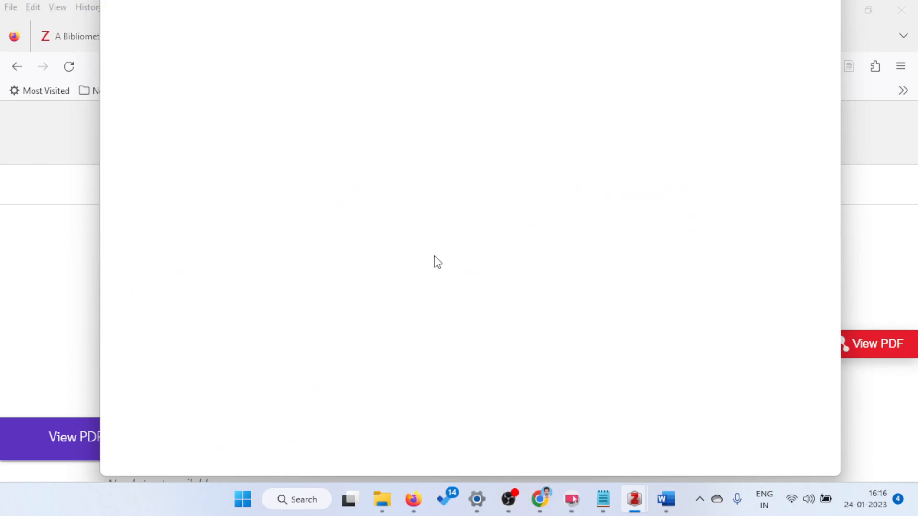
key(alt+F4)
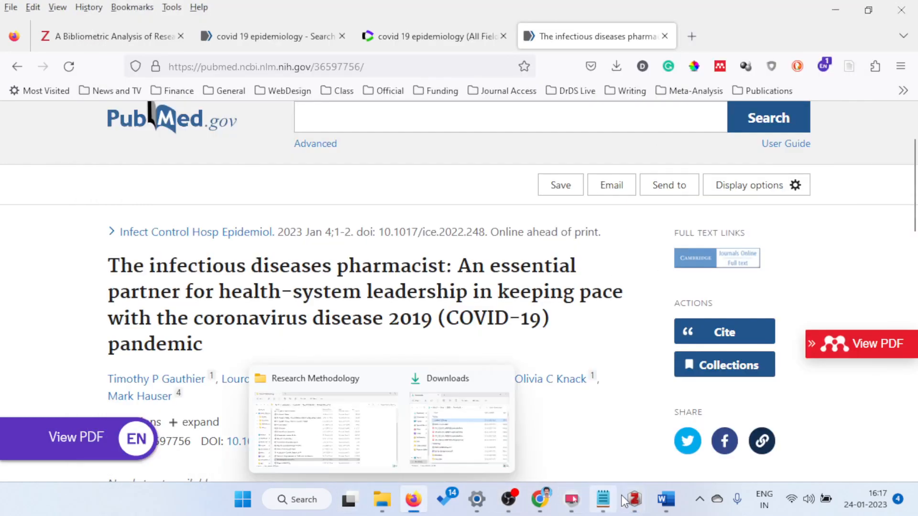
mouse_move(634, 501)
click(747, 423)
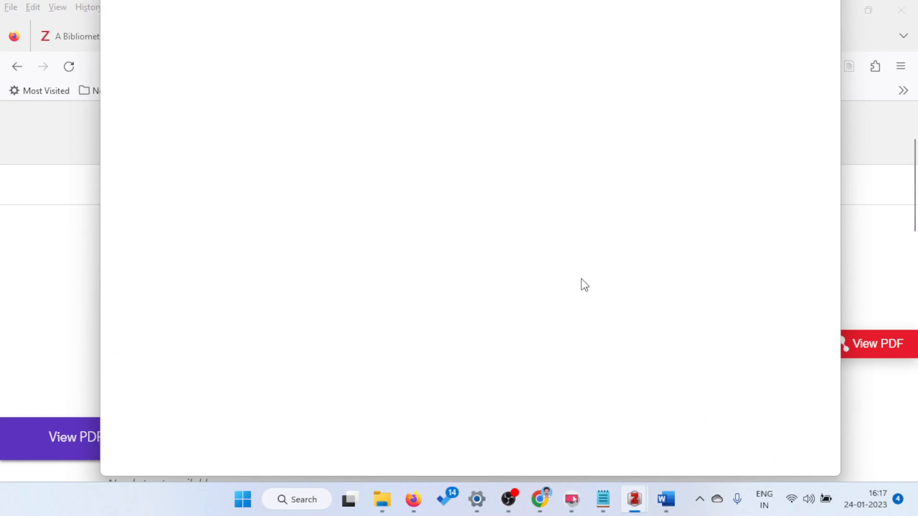
click(873, 423)
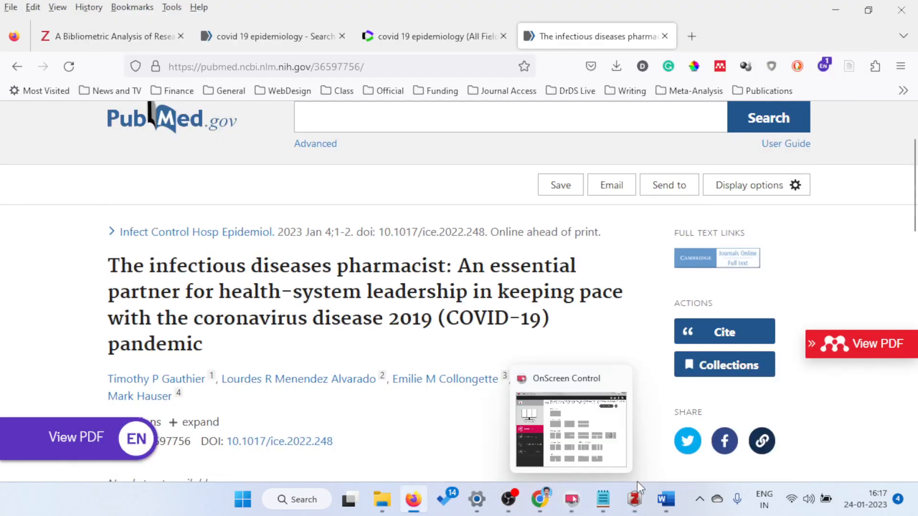
mouse_move(635, 479)
click(766, 444)
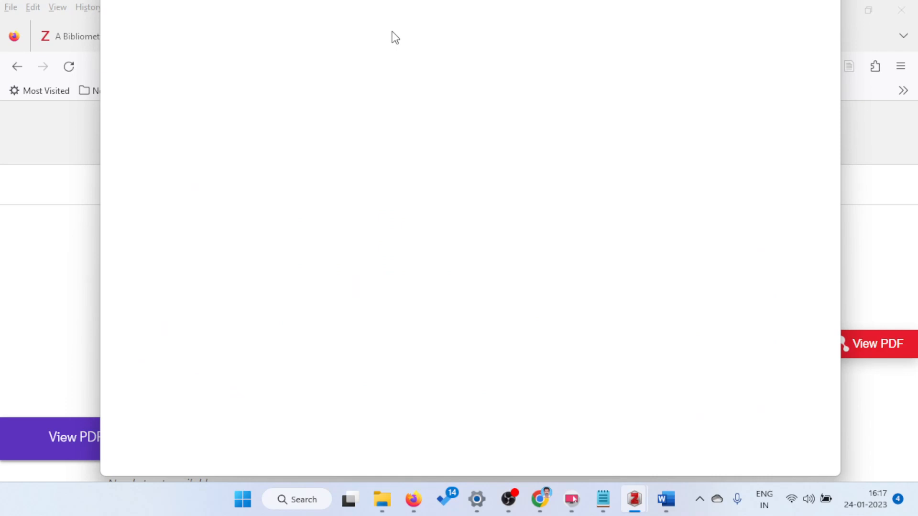
key(alt+F4)
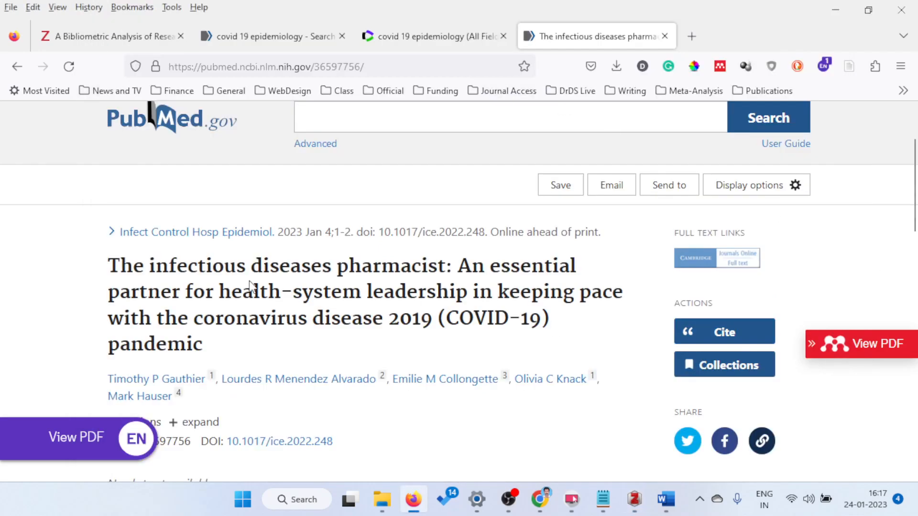
scroll(344, 294, down, 5)
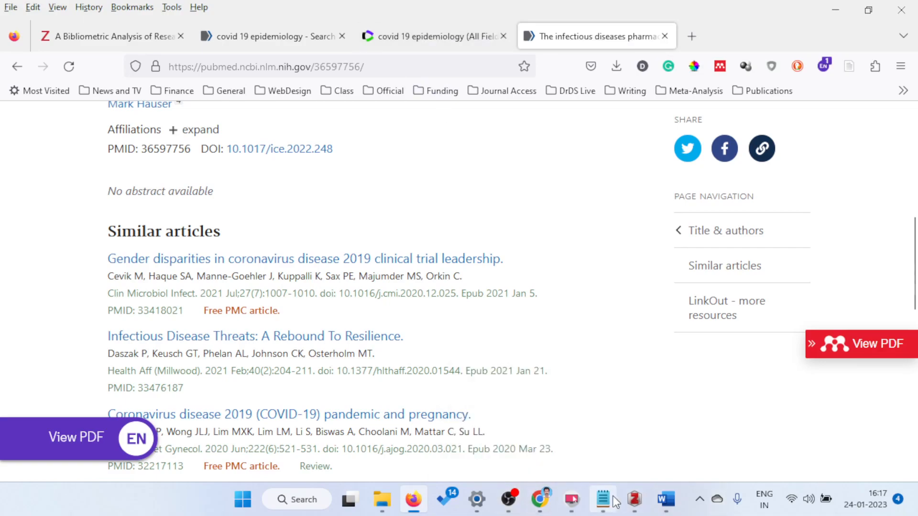
click(642, 504)
click(744, 428)
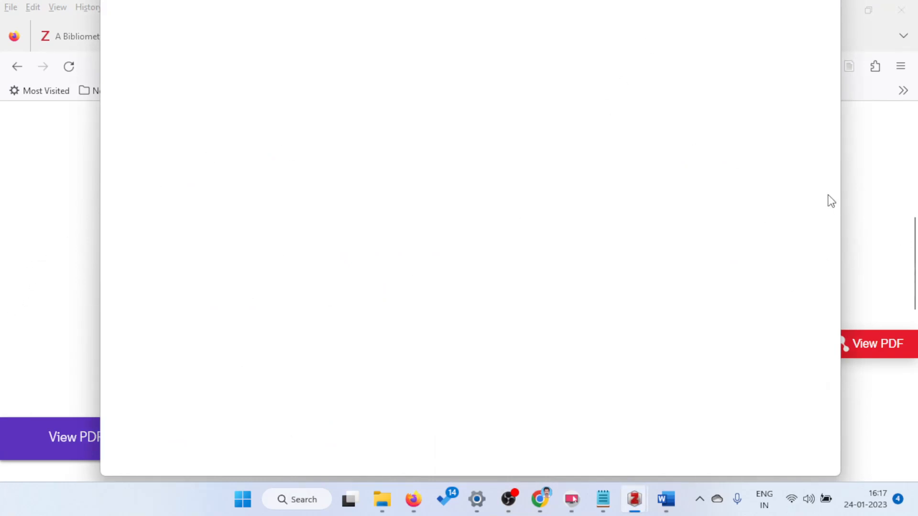
click(889, 209)
mouse_move(635, 502)
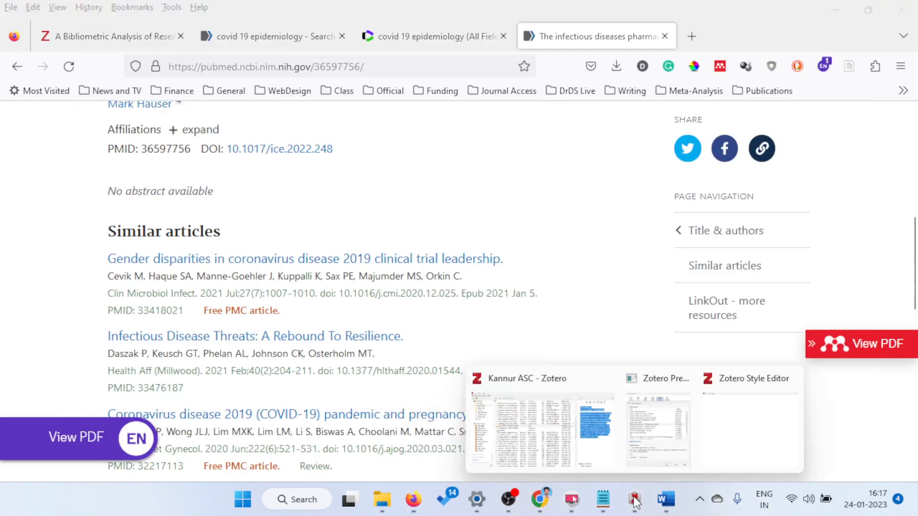
Step: Cancel the Zotero Preferences window and close the leftover Style Editor window
click(651, 436)
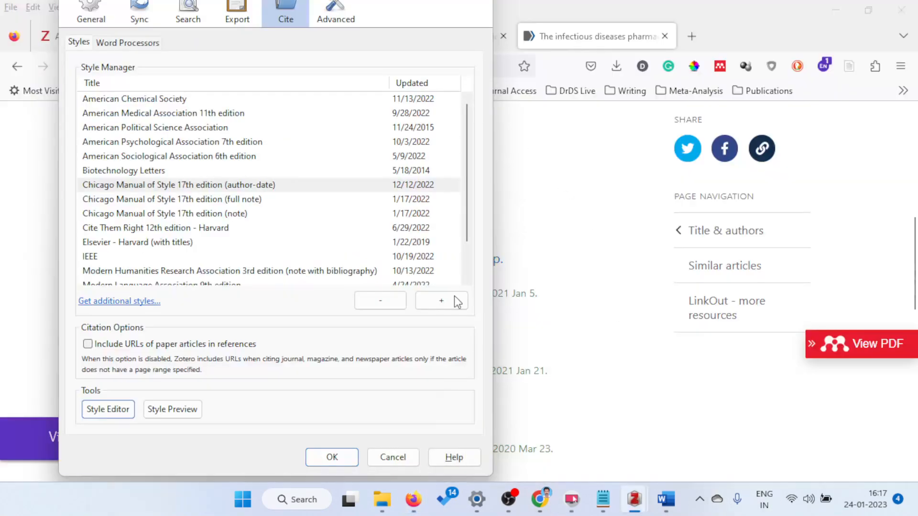
click(391, 458)
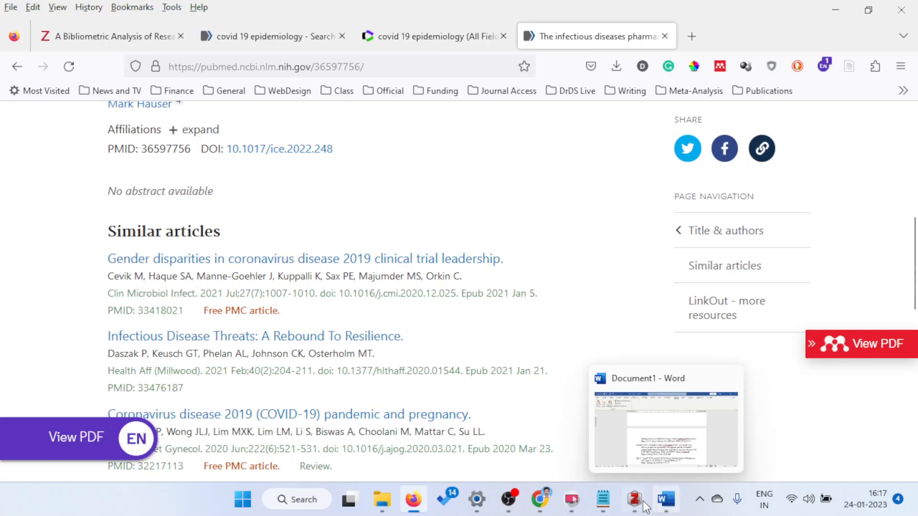
mouse_move(636, 501)
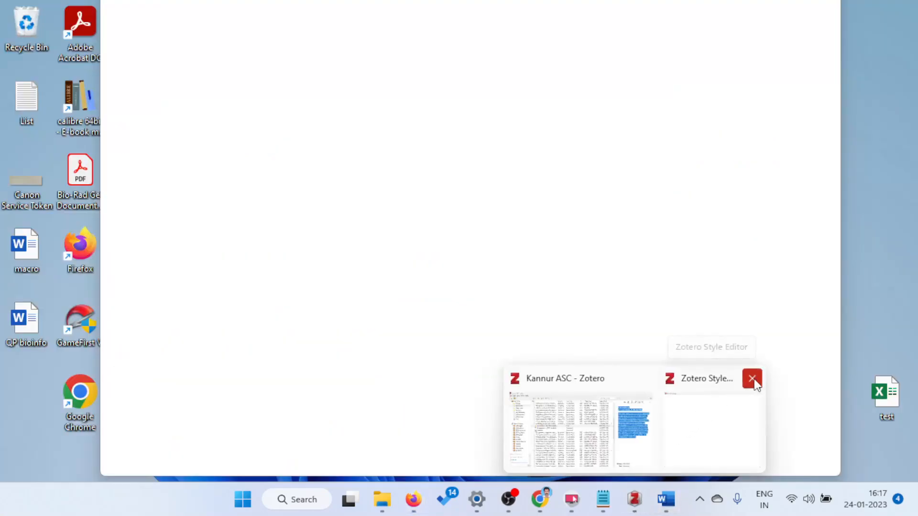